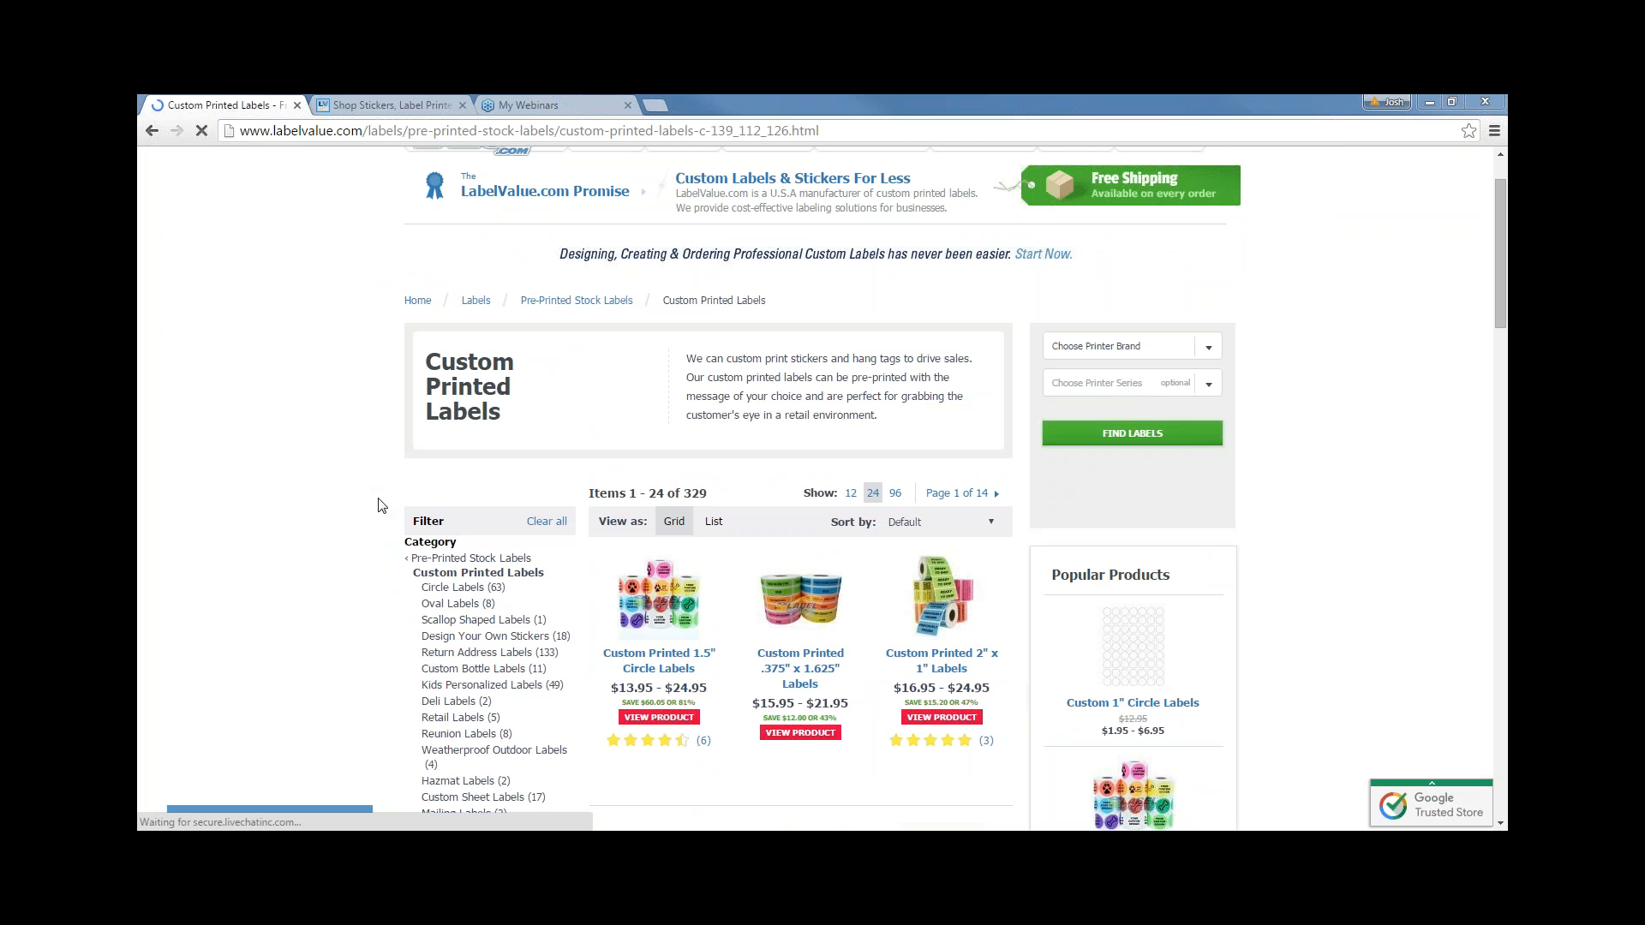
- Open the Custom Beer Bottle Labels | Squares product page
{"action": "scroll", "coordinate": [388, 540], "scroll_direction": "down", "scroll_amount": 5}
{"action": "scroll", "coordinate": [381, 549], "scroll_direction": "down", "scroll_amount": 5}
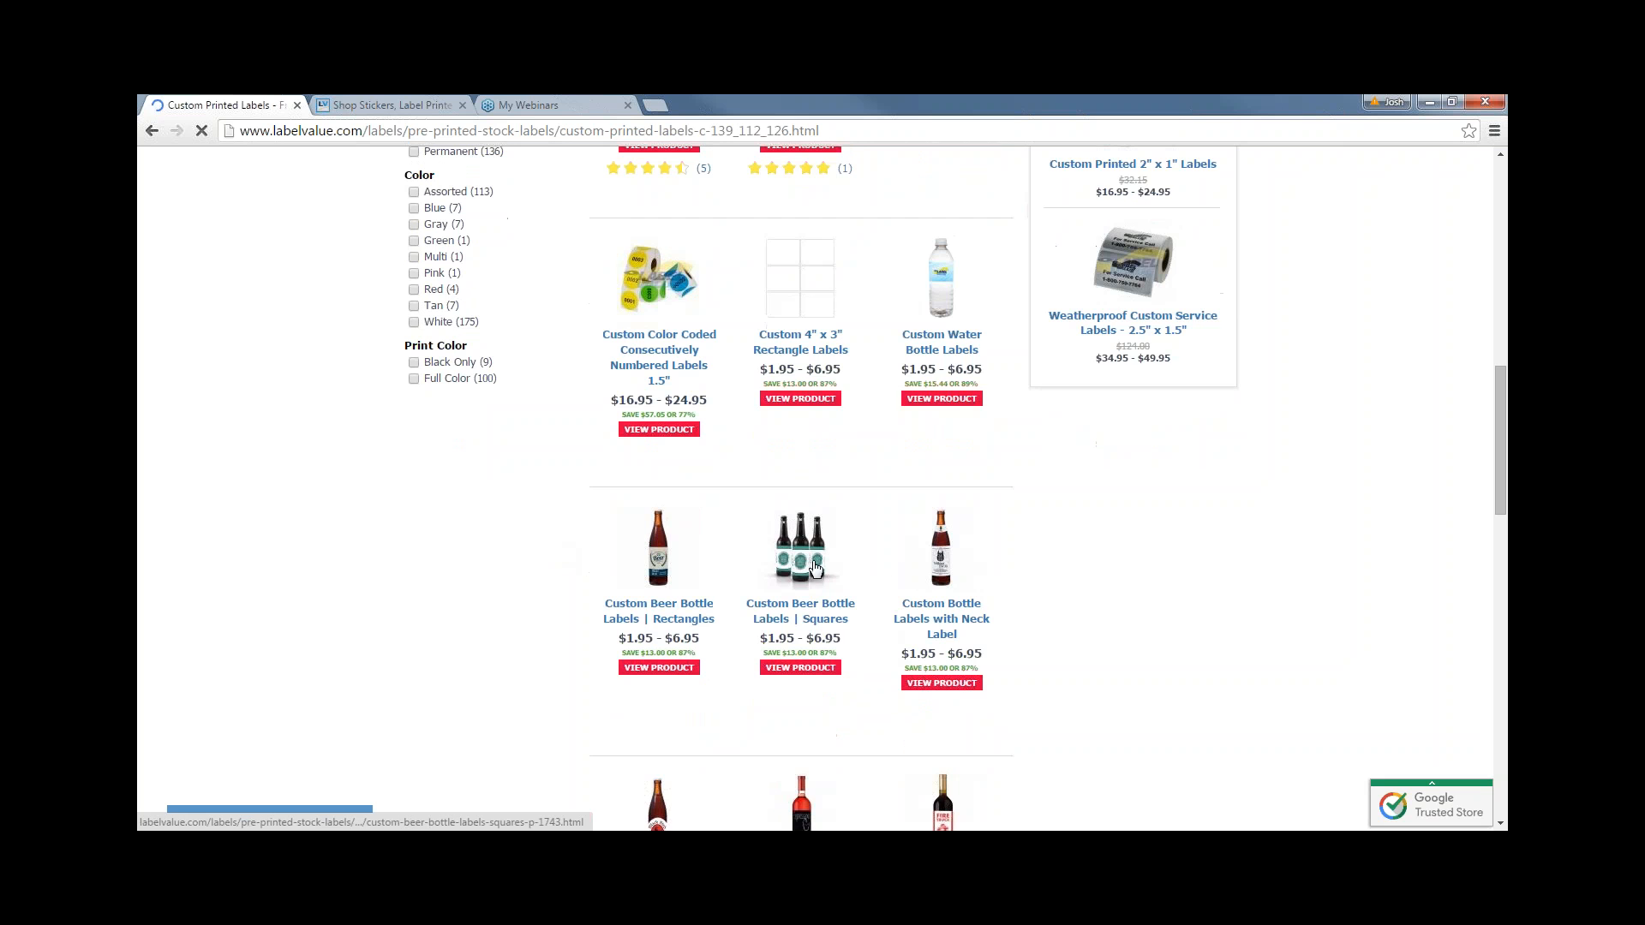
{"action": "left_click", "coordinate": [811, 570]}
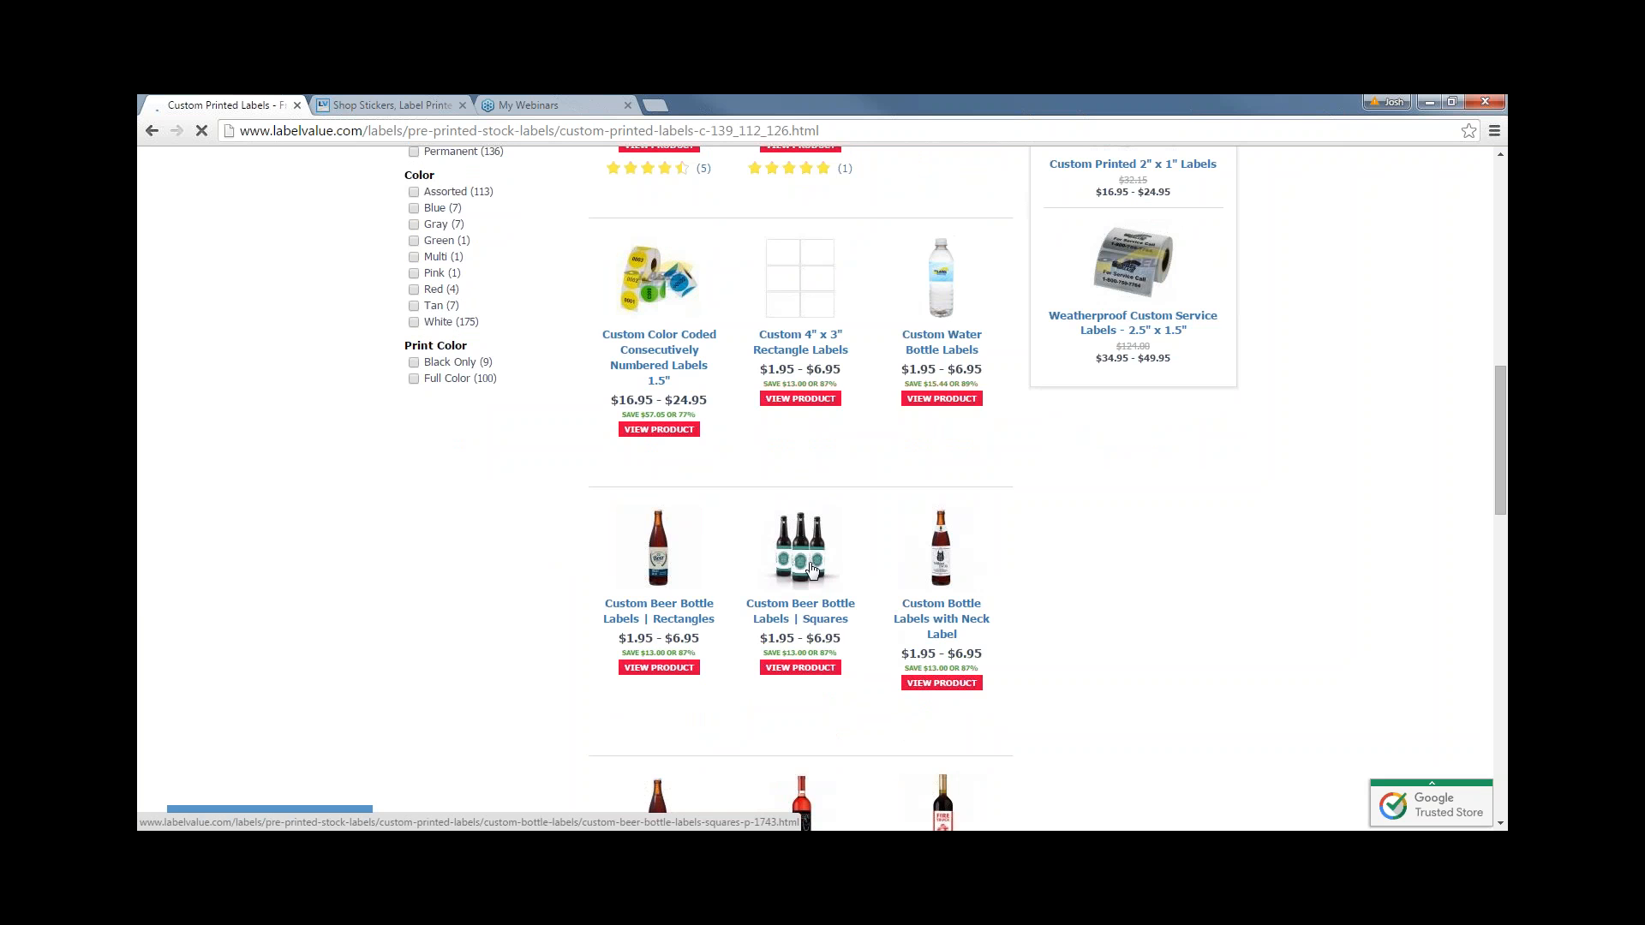
{"action": "scroll", "coordinate": [707, 593], "scroll_direction": "down", "scroll_amount": 3}
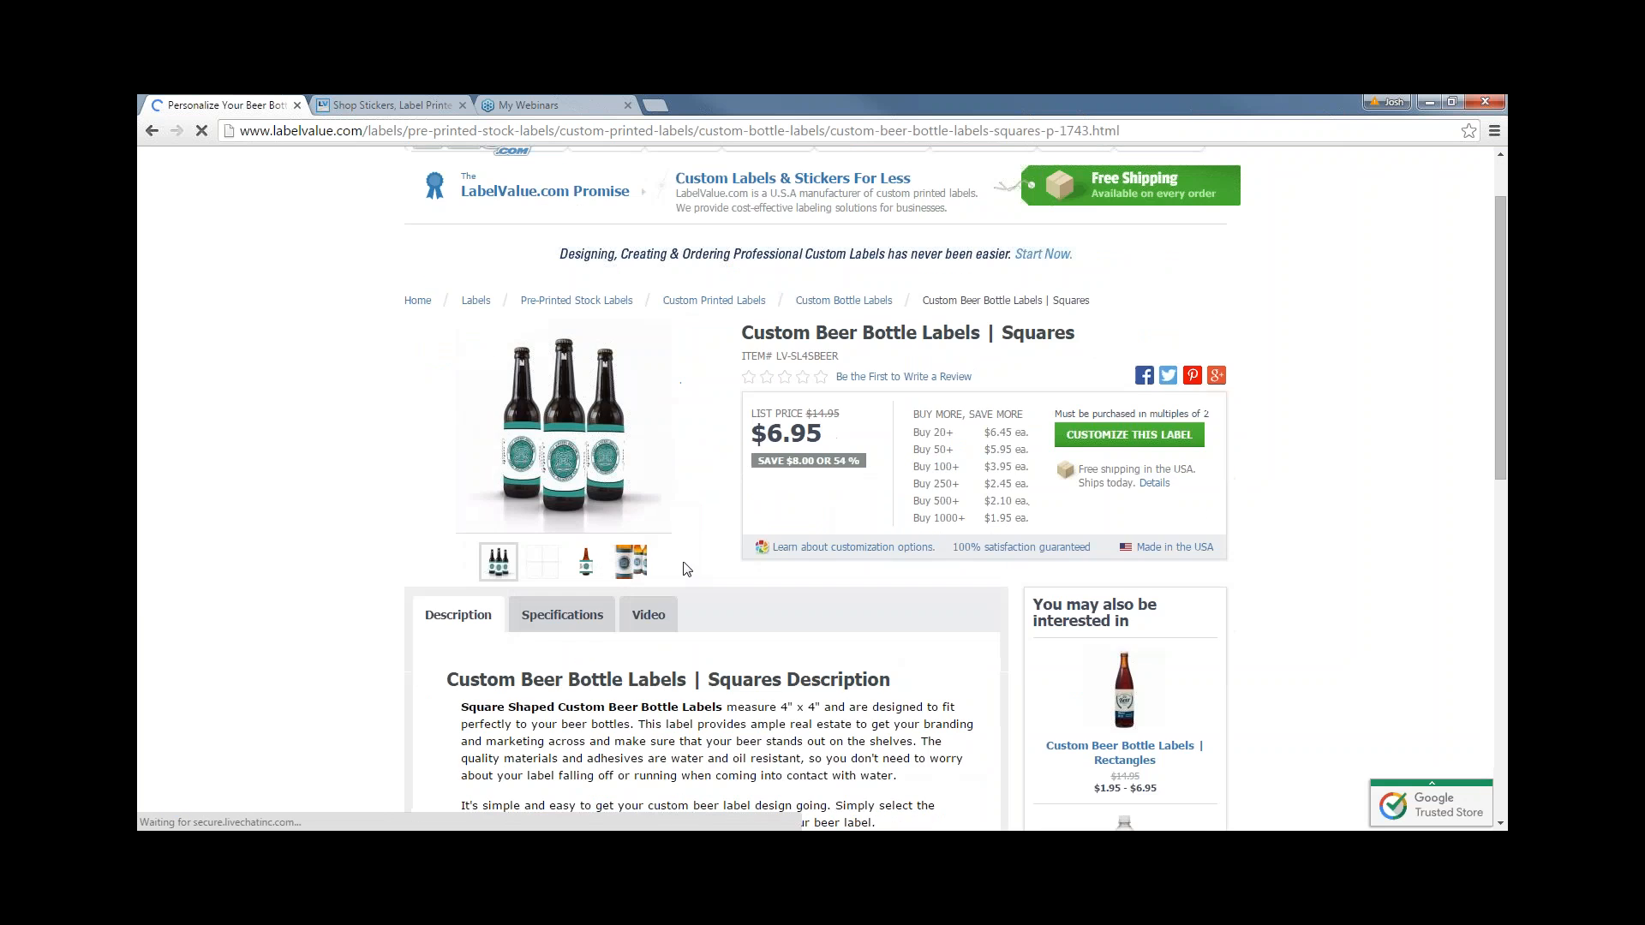
- Check the product's specifications, noting the 4” width, and start customizing the label
{"action": "left_click", "coordinate": [562, 443]}
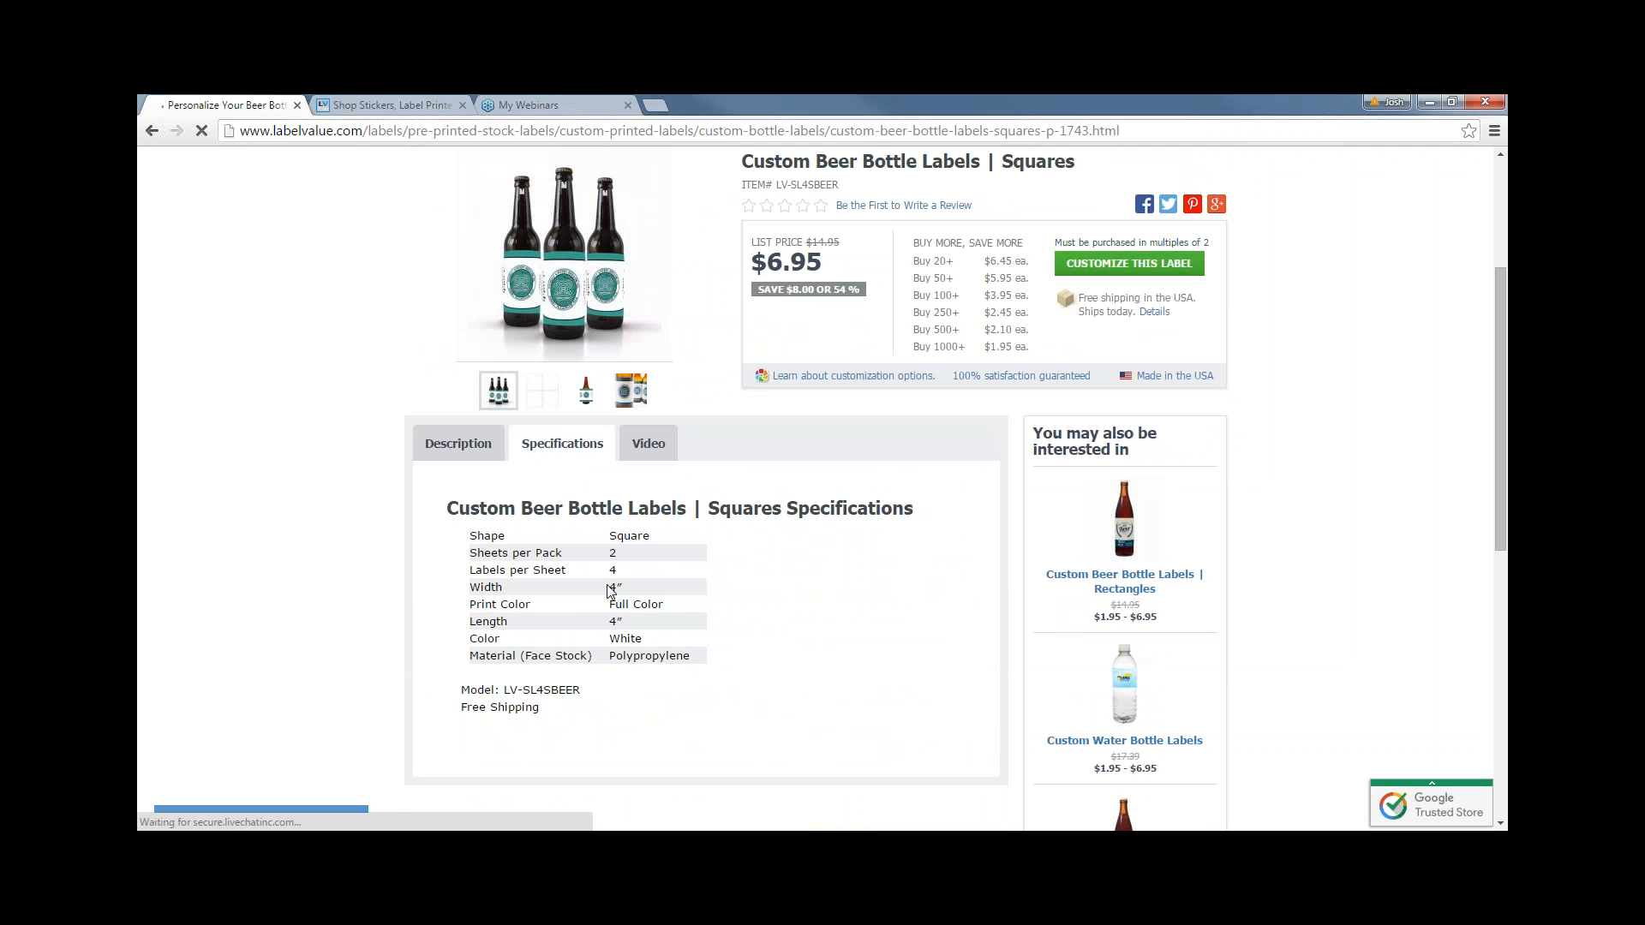
{"action": "left_click_drag", "start_coordinate": [623, 588], "coordinate": [612, 626]}
{"action": "left_click", "coordinate": [817, 633]}
{"action": "scroll", "coordinate": [817, 632], "scroll_direction": "up", "scroll_amount": 1}
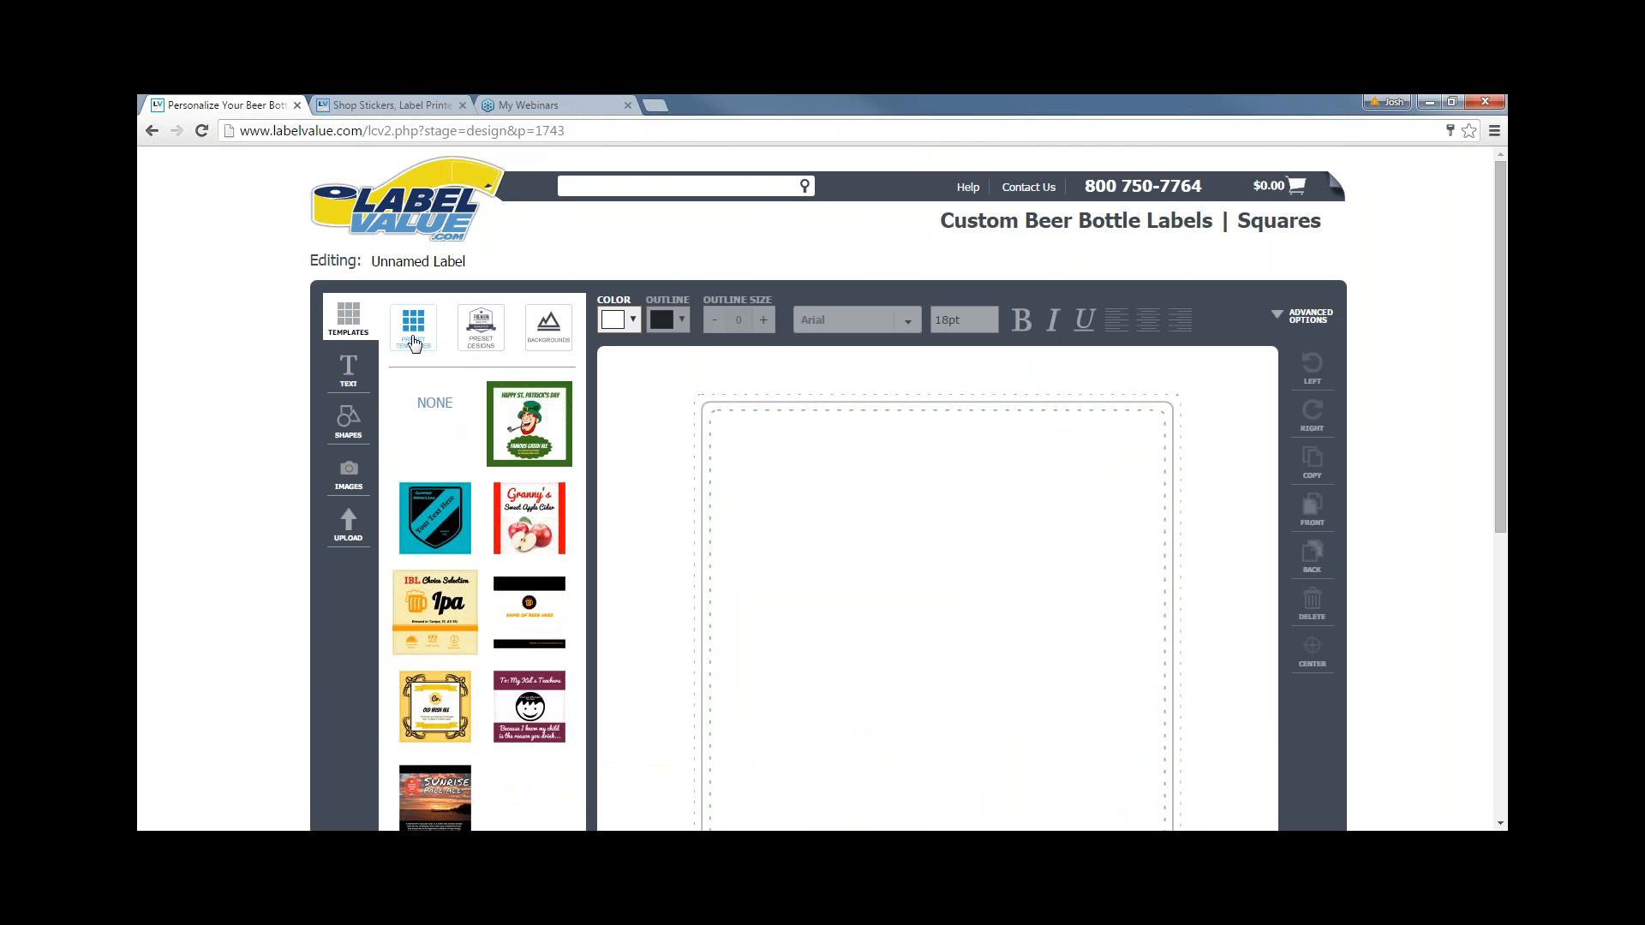
- Browse the Preset Designs and Backgrounds panels, then switch to the image Upload panel
{"action": "left_click", "coordinate": [478, 328]}
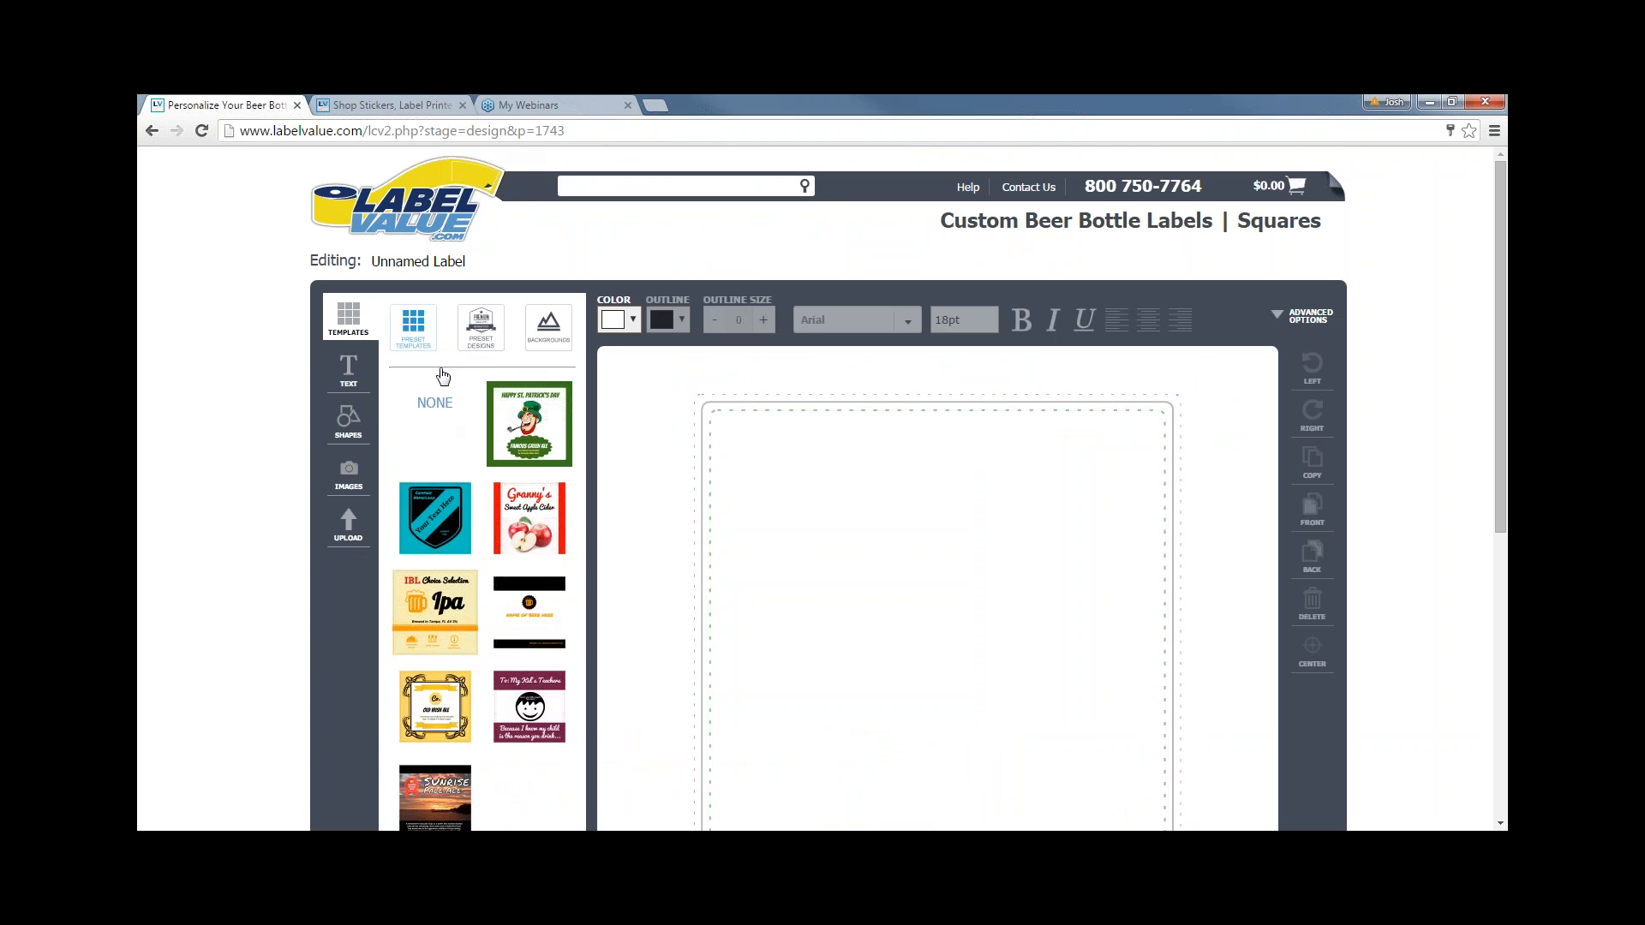
{"action": "left_click", "coordinate": [547, 335]}
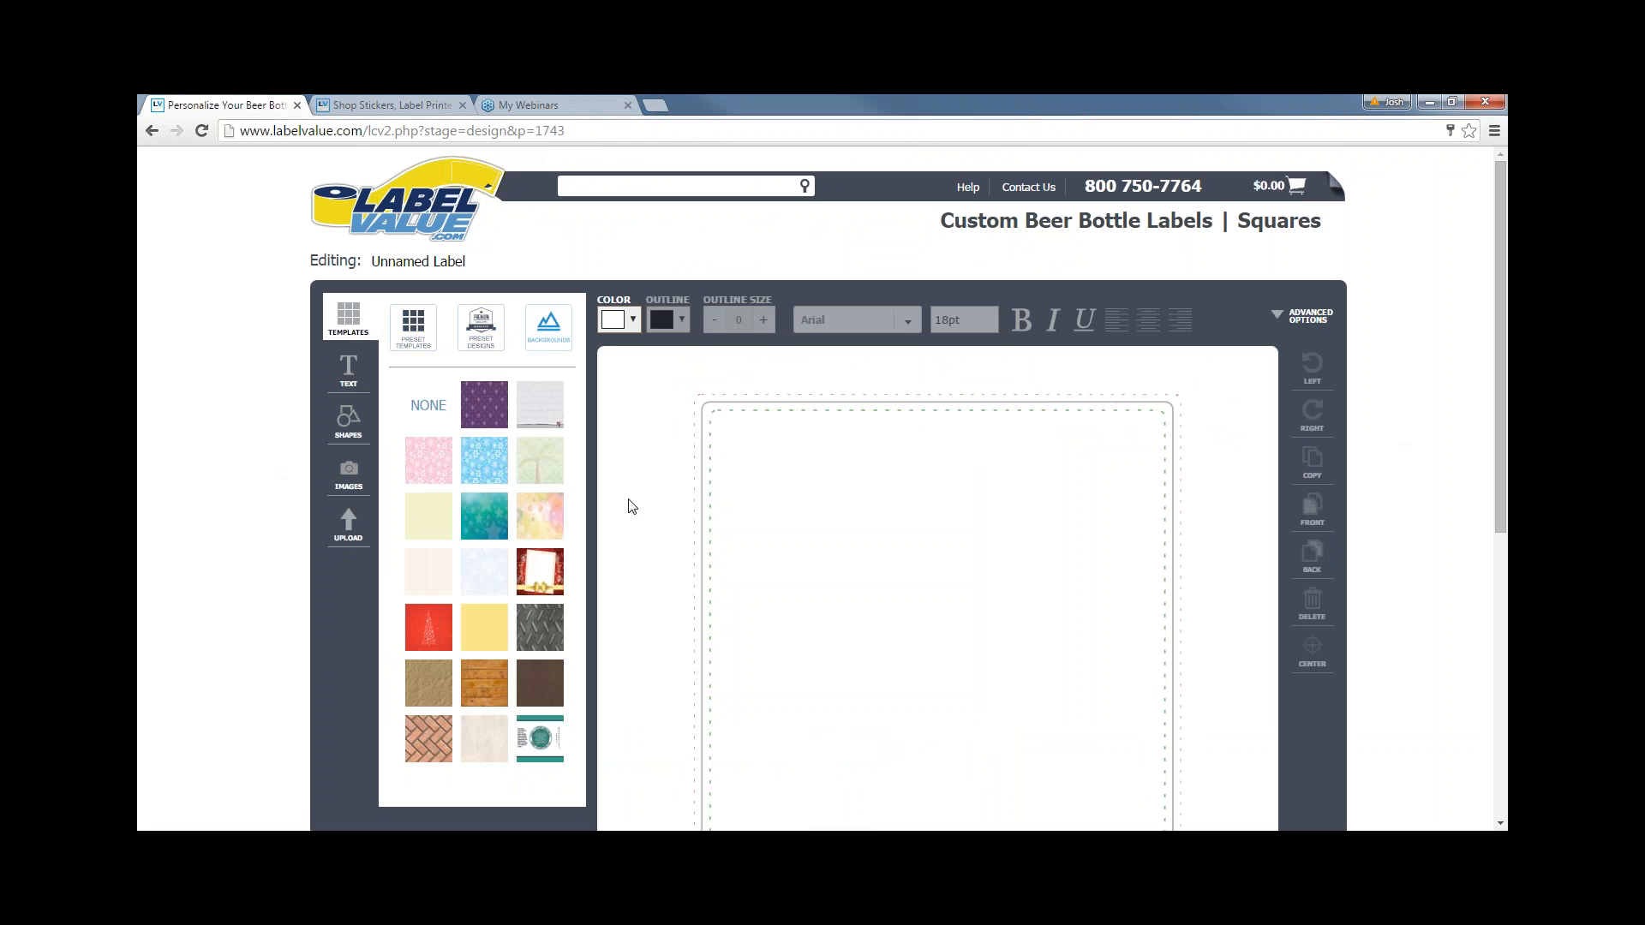
{"action": "scroll", "coordinate": [631, 507], "scroll_direction": "down", "scroll_amount": 1}
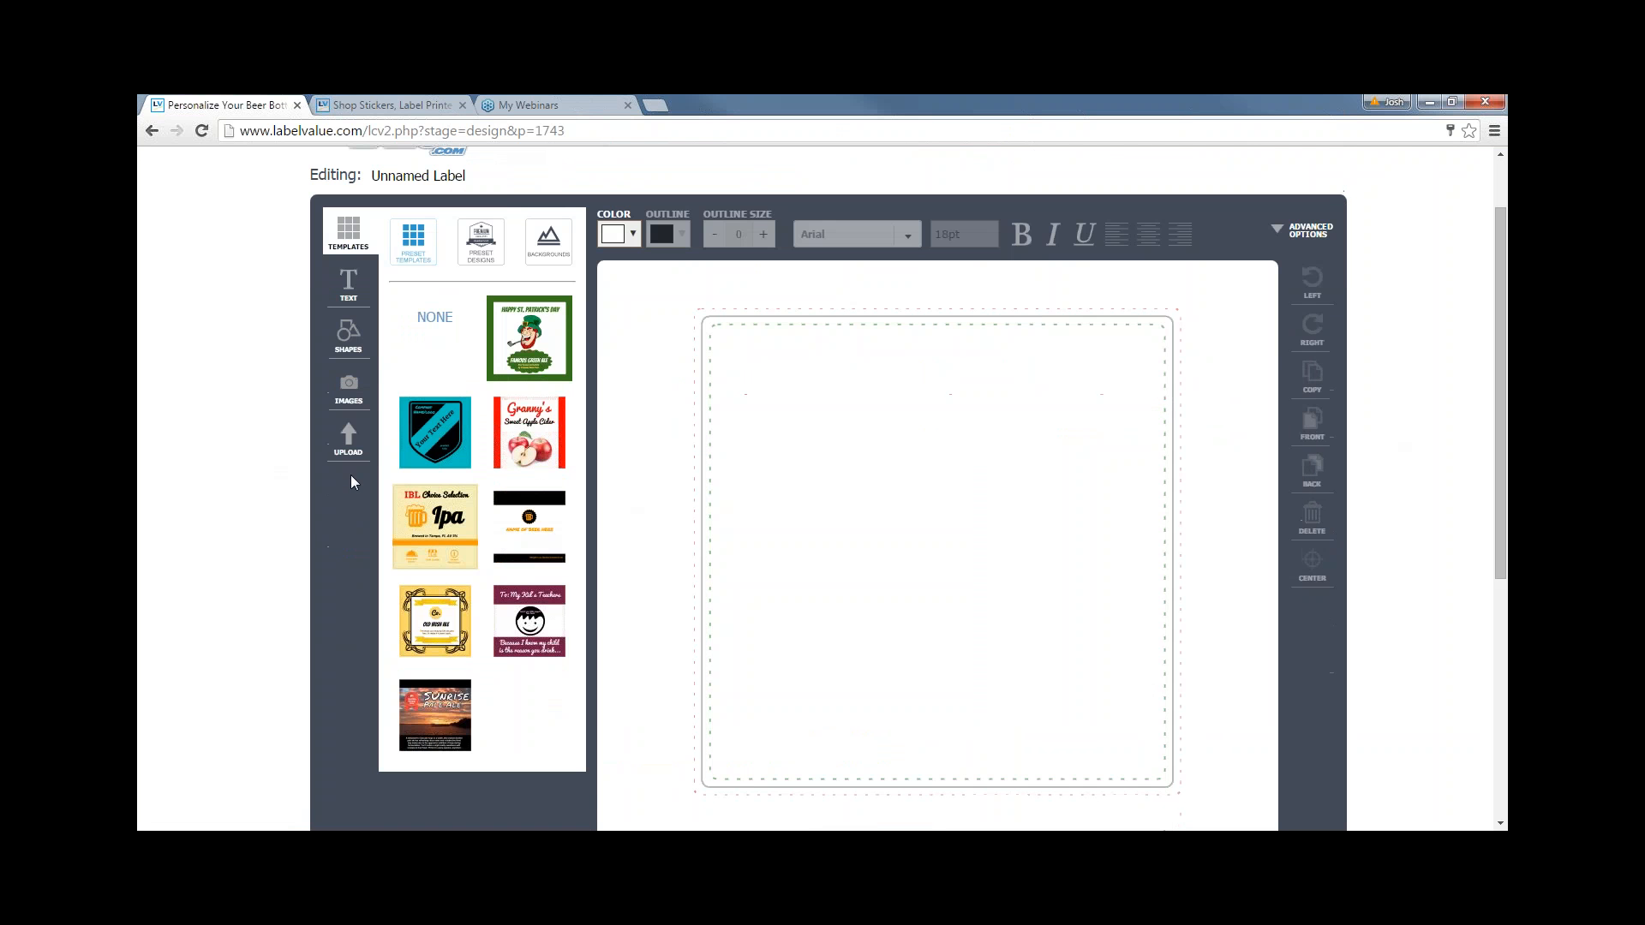
{"action": "left_click", "coordinate": [348, 439]}
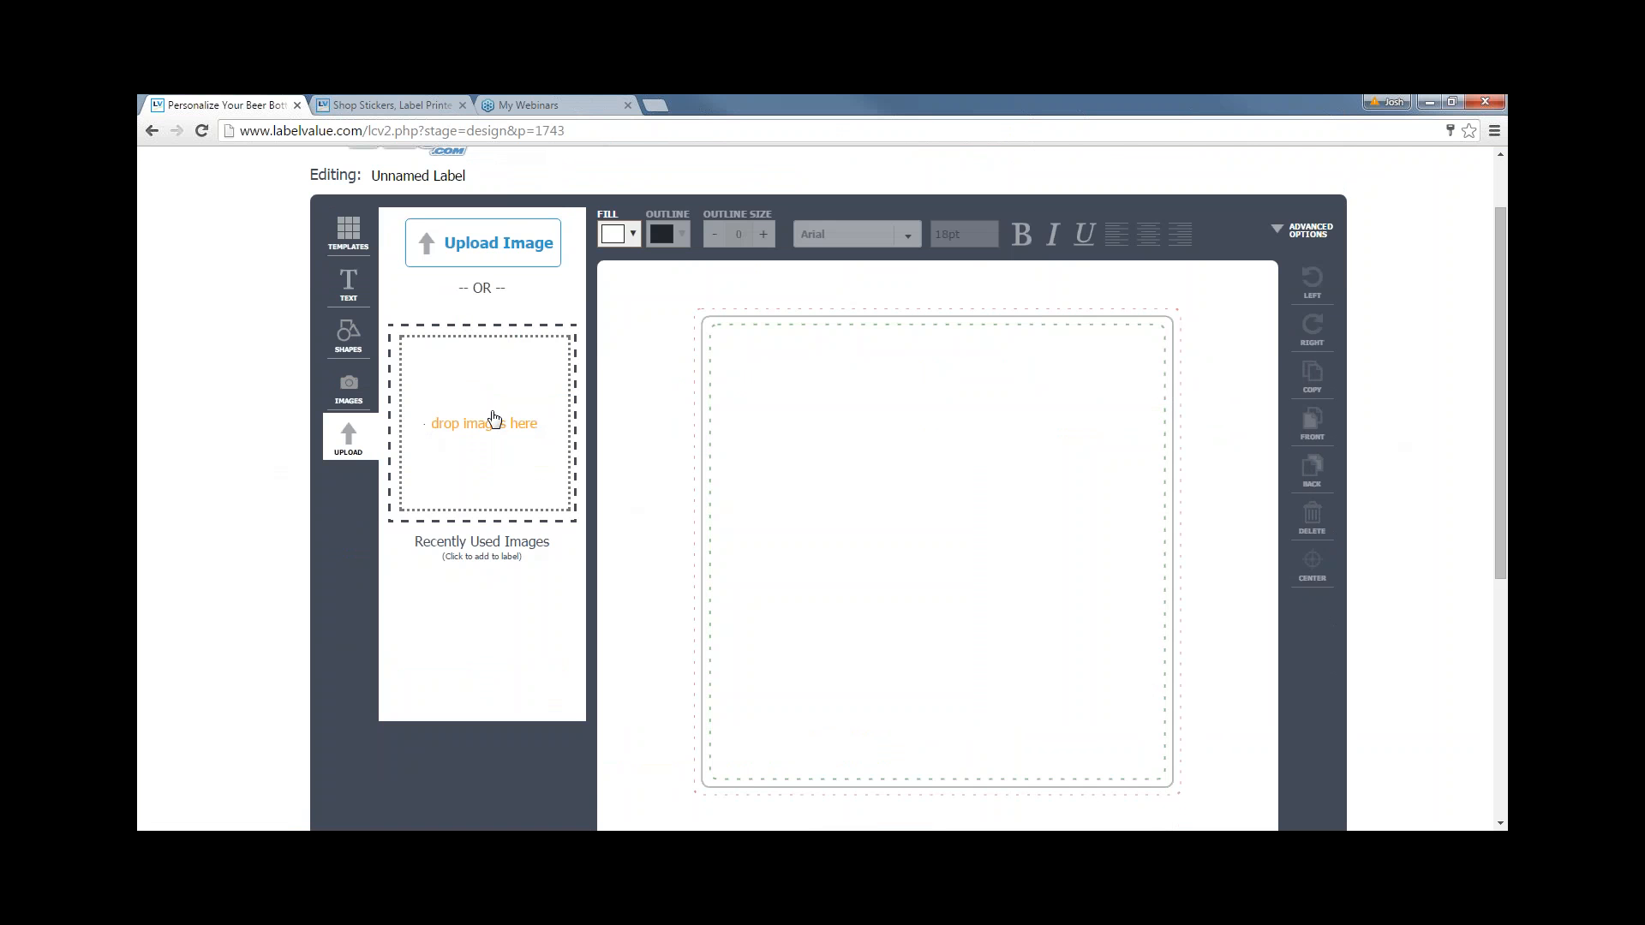
- Upload the Alibi Lemon Wheat Ale image file via the drop zone
{"action": "scroll", "coordinate": [499, 427], "scroll_direction": "up", "scroll_amount": 1}
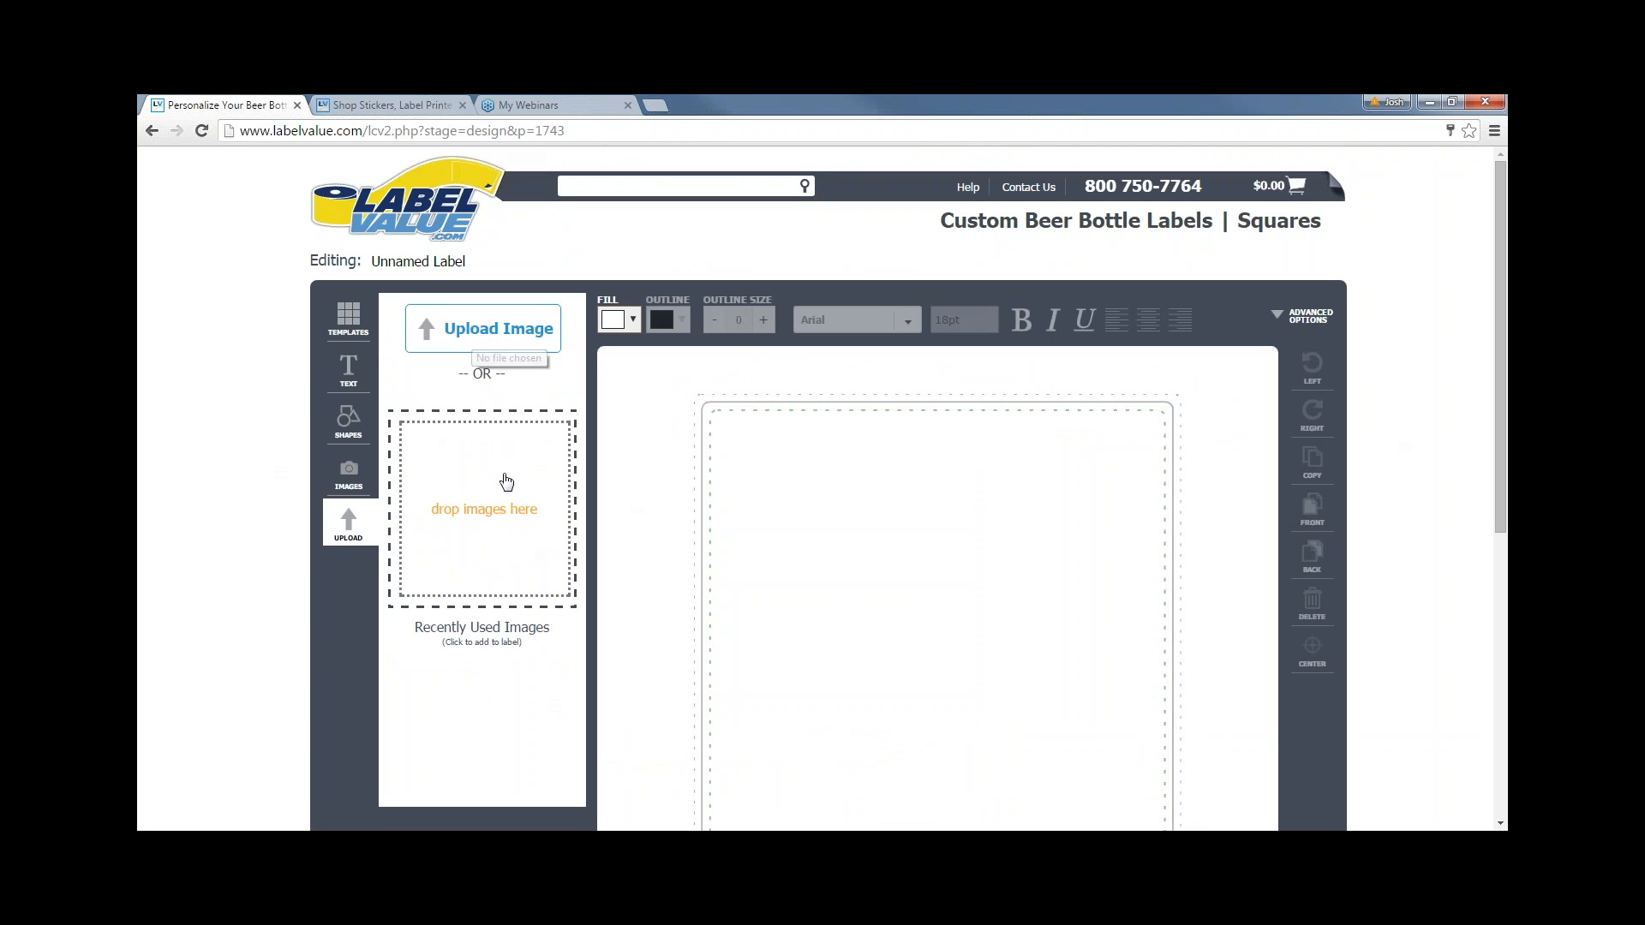
{"action": "left_click", "coordinate": [537, 525]}
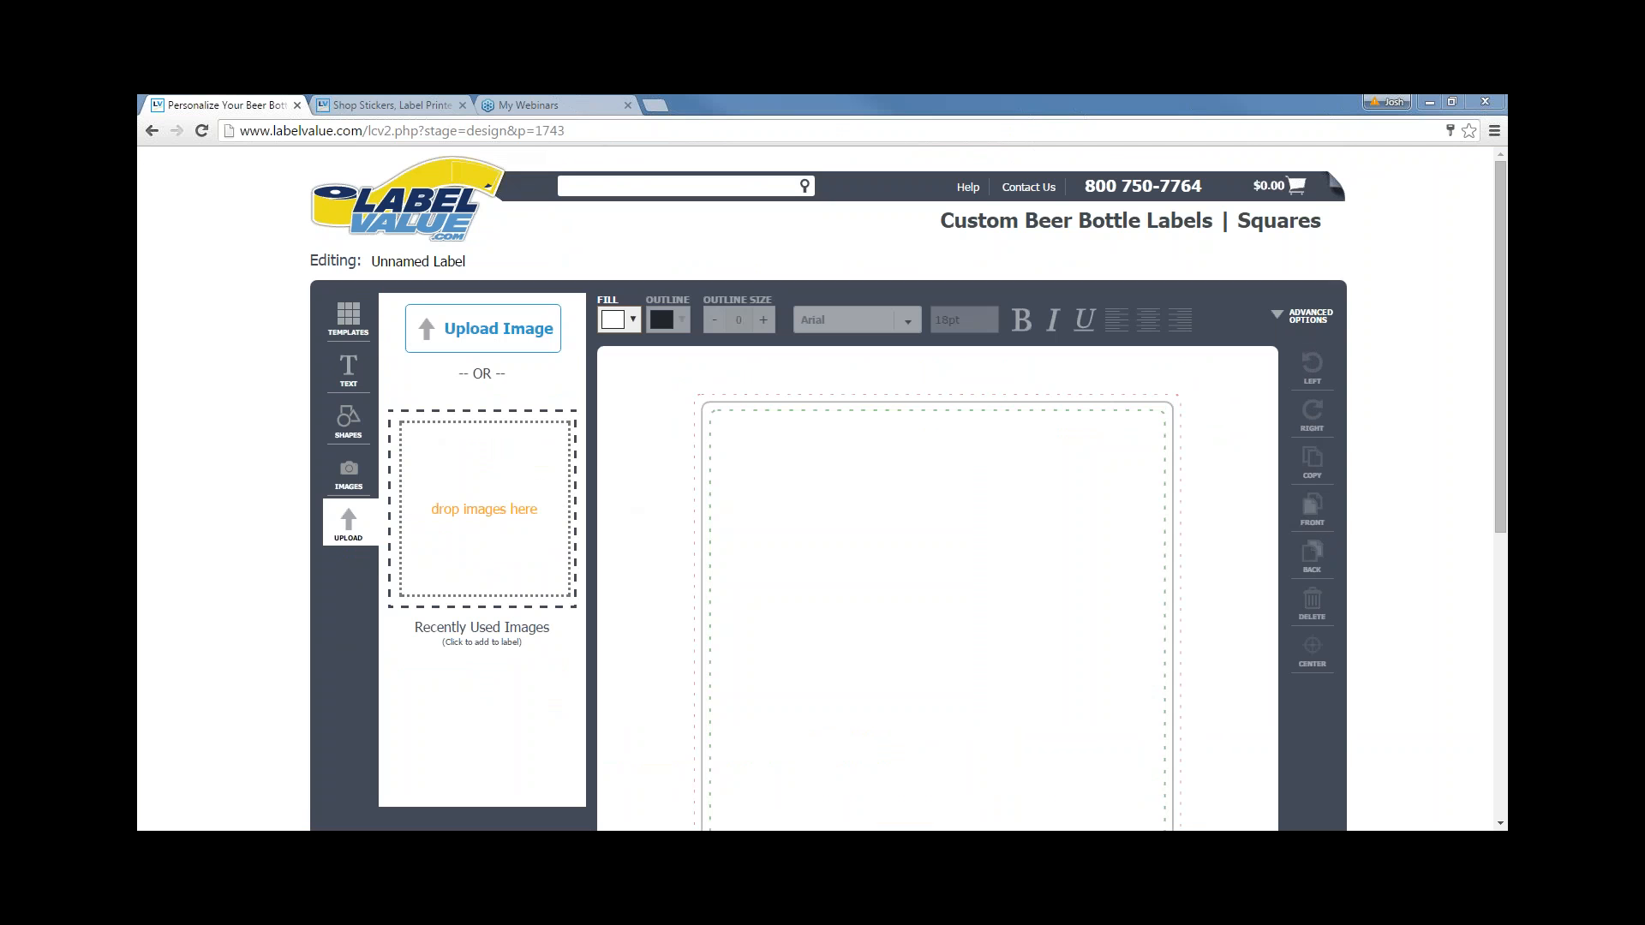
{"action": "left_click_drag", "start_coordinate": [1008, 431], "coordinate": [480, 497]}
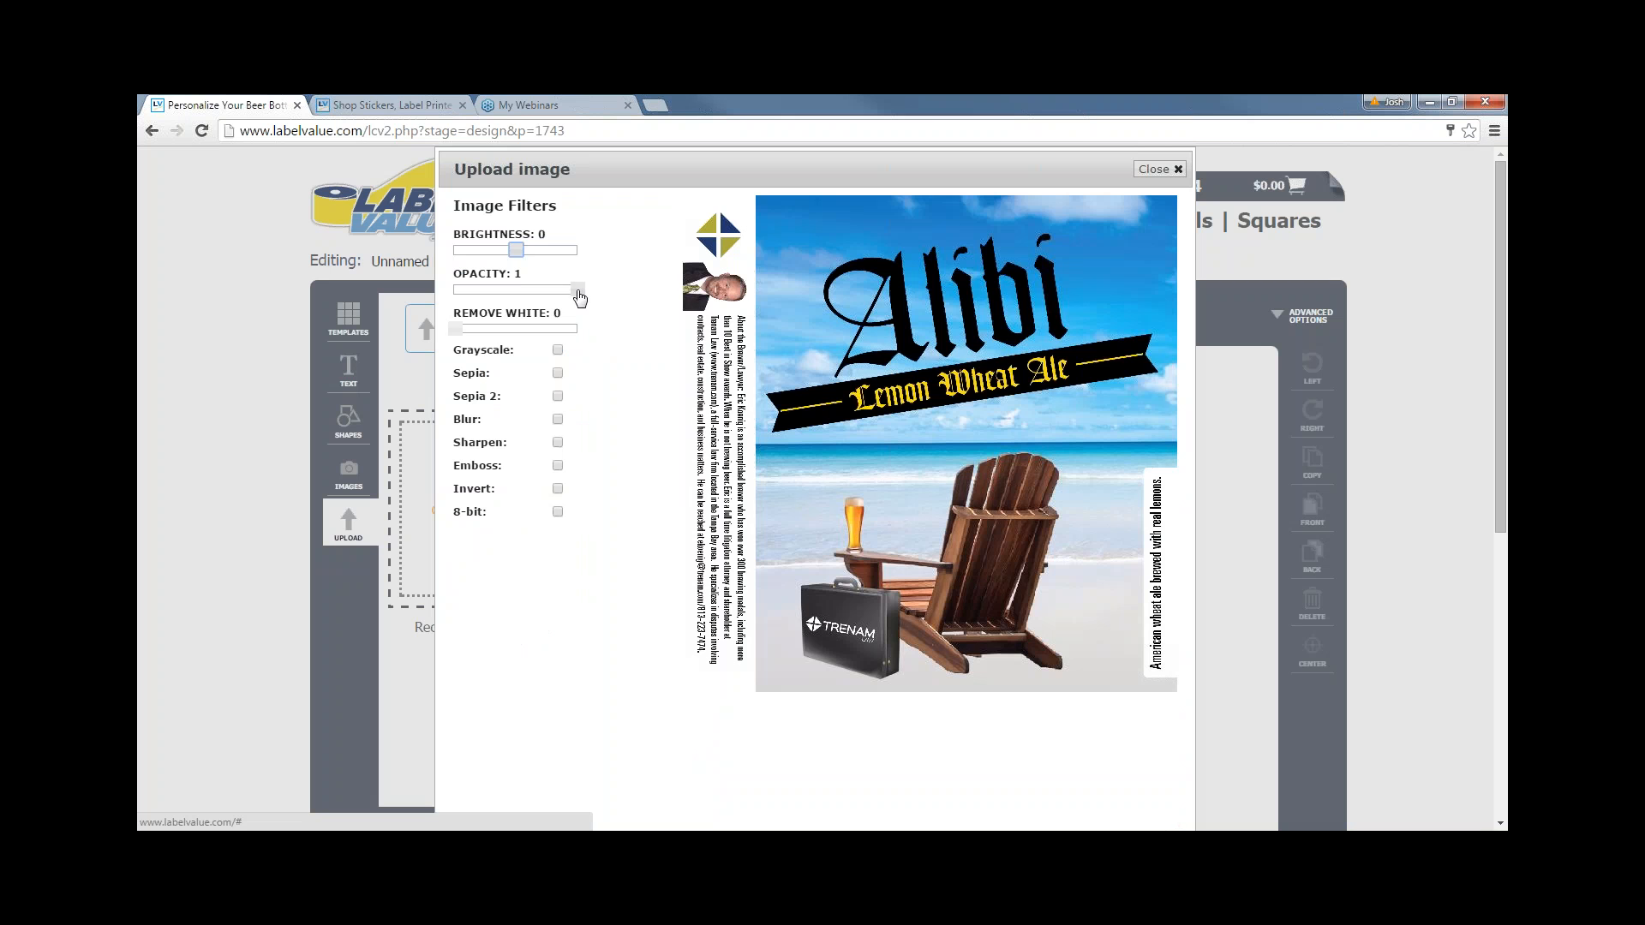
- Try lowering the opacity and toggling the 8-bit filter, leaving the image unfiltered
{"action": "left_click_drag", "start_coordinate": [576, 291], "coordinate": [639, 275]}
{"action": "left_click", "coordinate": [555, 512]}
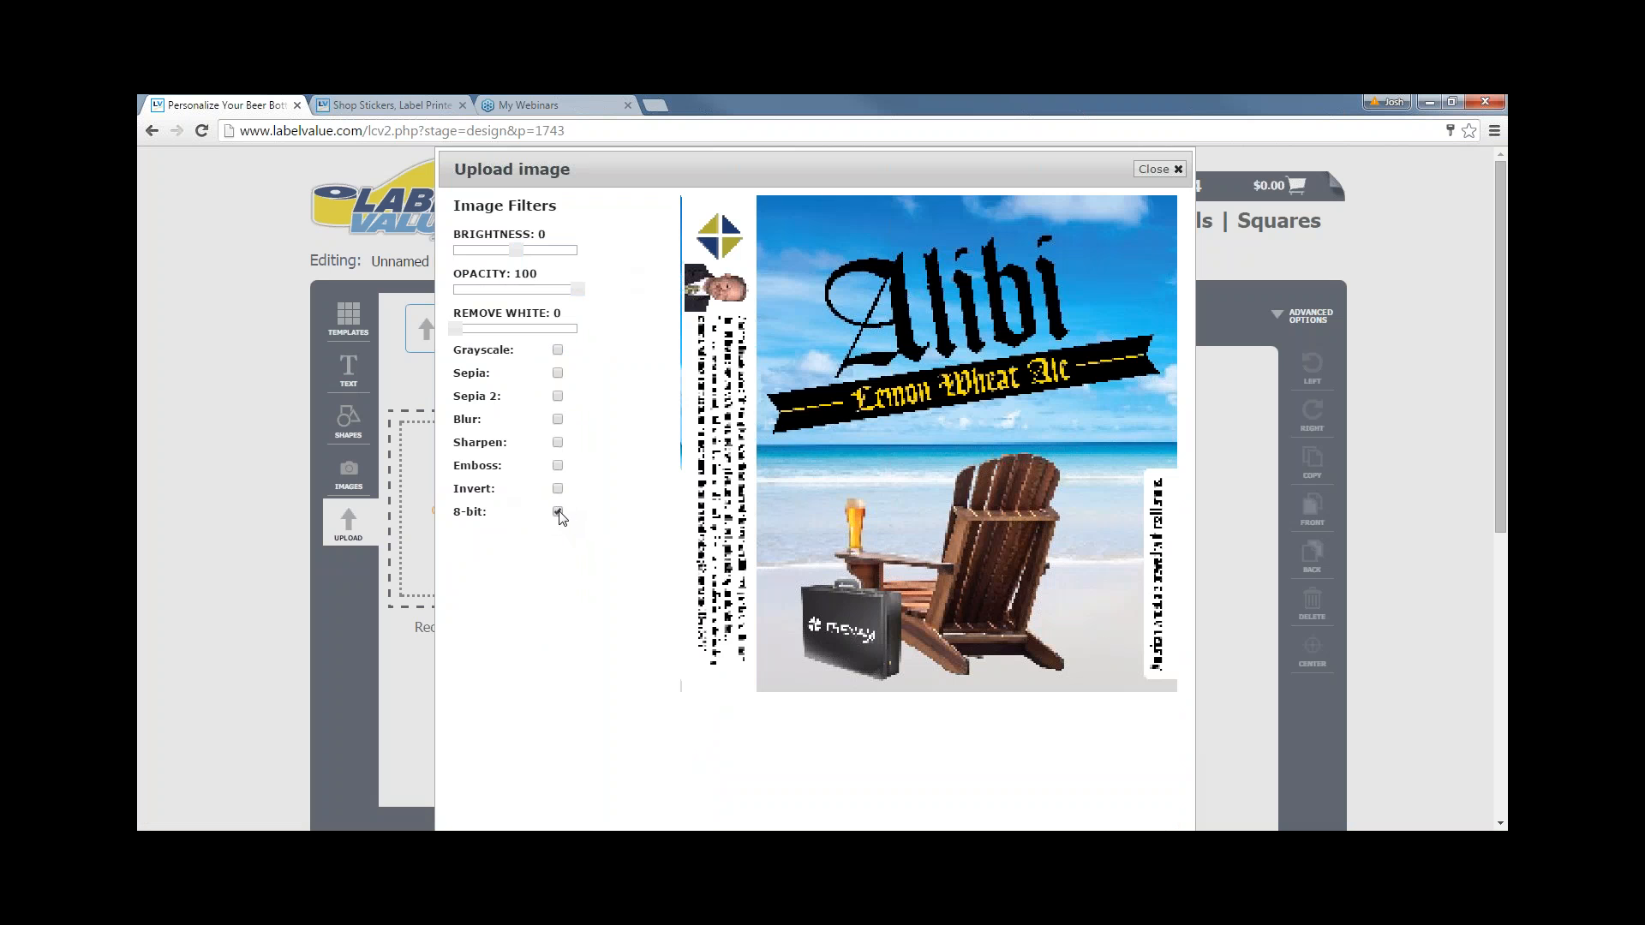
{"action": "left_click", "coordinate": [557, 512]}
{"action": "left_click", "coordinate": [556, 512]}
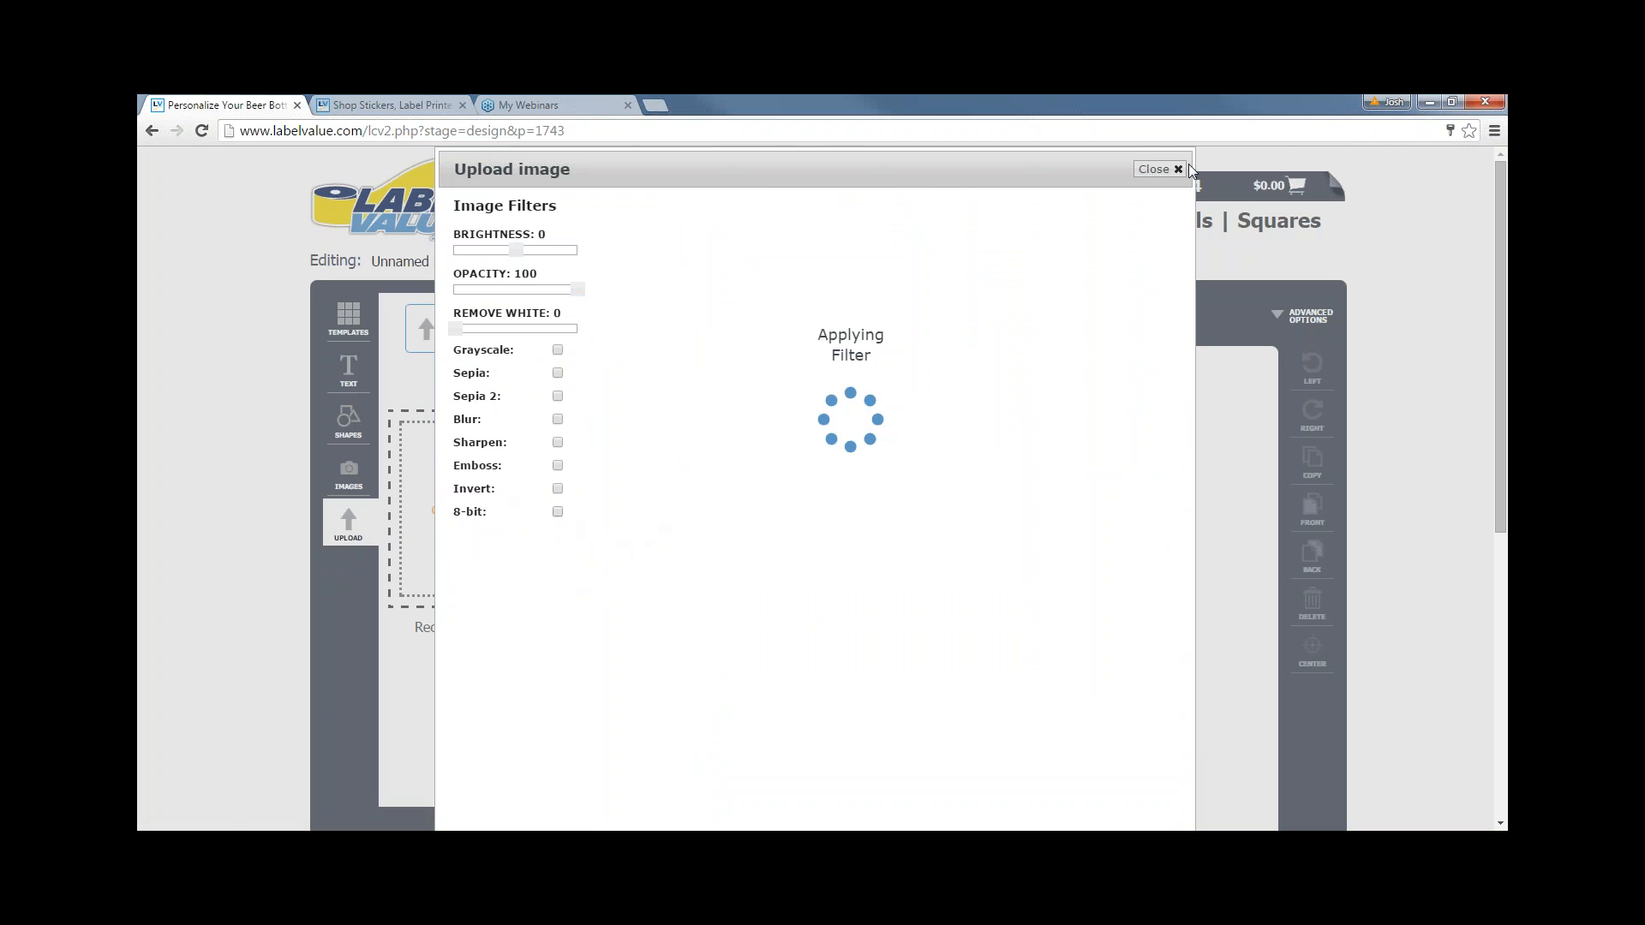
{"action": "scroll", "coordinate": [1018, 576], "scroll_direction": "down", "scroll_amount": 5}
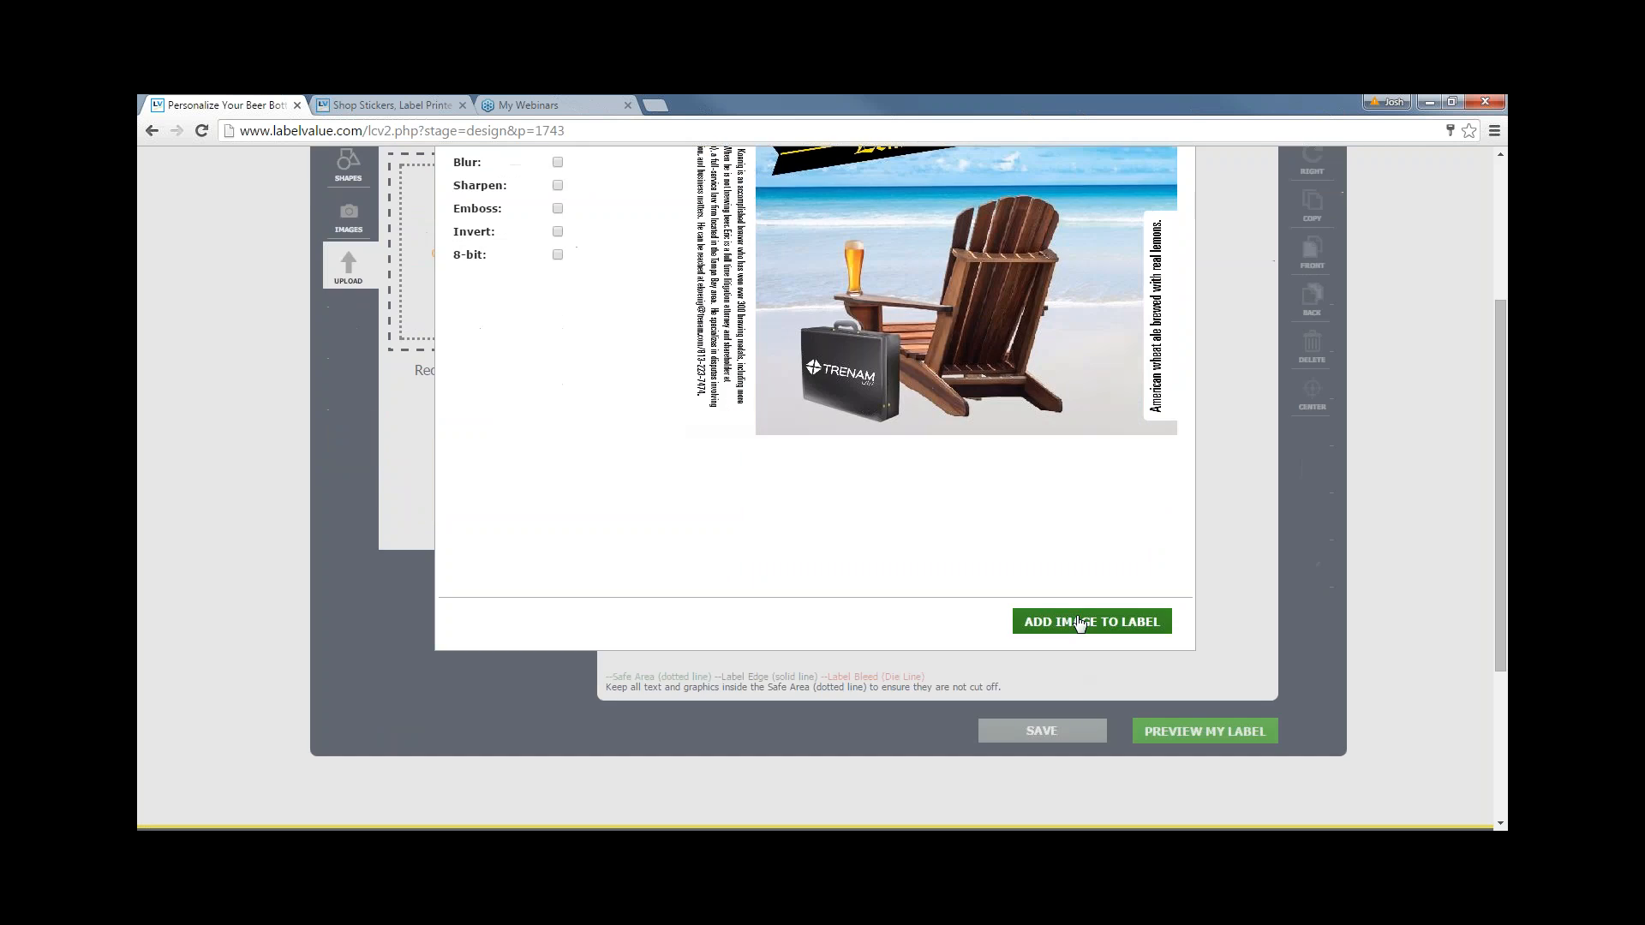
- Add the Alibi image to the label and stretch it to cover the whole square
{"action": "left_click", "coordinate": [1078, 624]}
{"action": "scroll", "coordinate": [1065, 620], "scroll_direction": "up", "scroll_amount": 2}
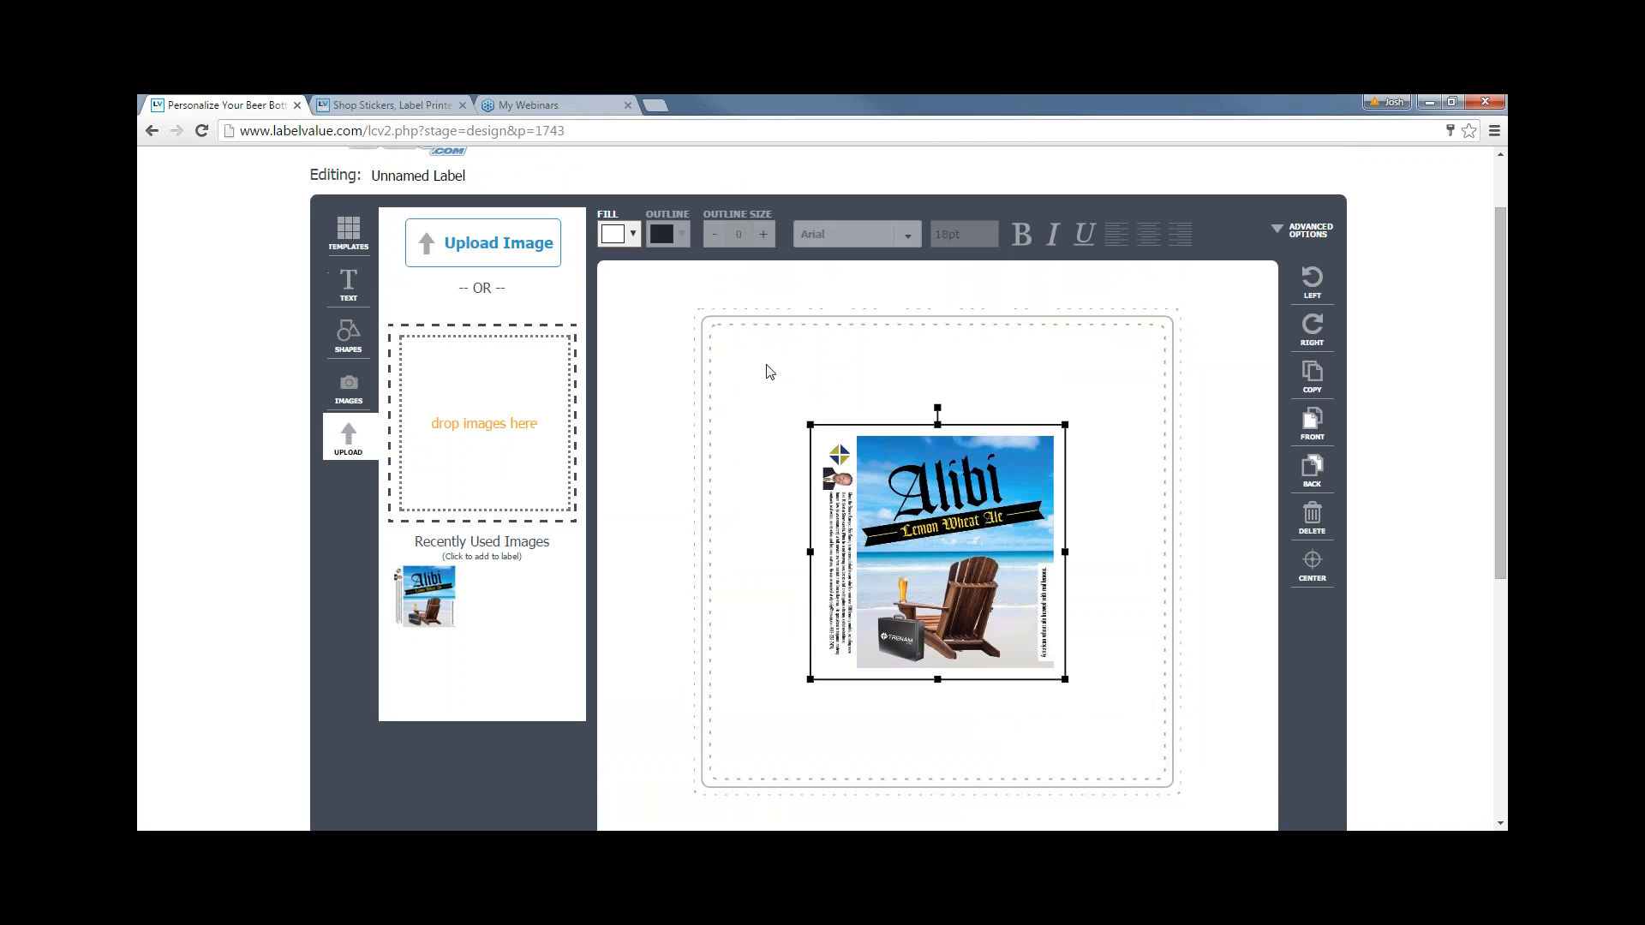
{"action": "left_click_drag", "start_coordinate": [811, 425], "coordinate": [690, 287]}
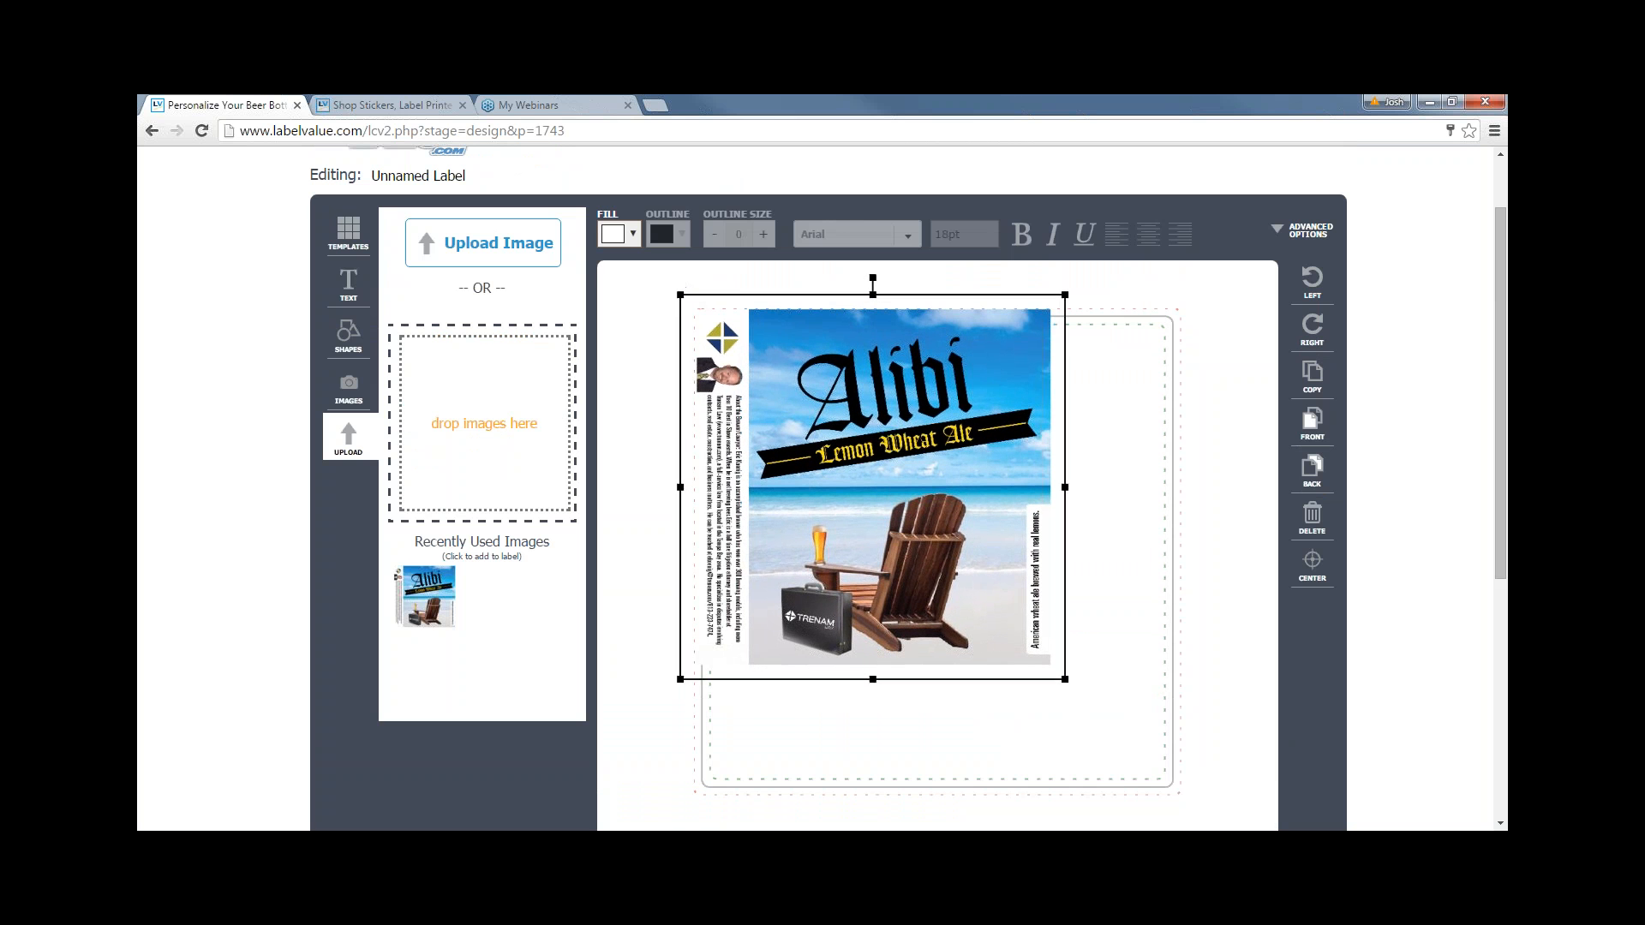
{"action": "left_click_drag", "start_coordinate": [1062, 680], "coordinate": [1199, 820]}
{"action": "left_click_drag", "start_coordinate": [1046, 640], "coordinate": [1047, 633]}
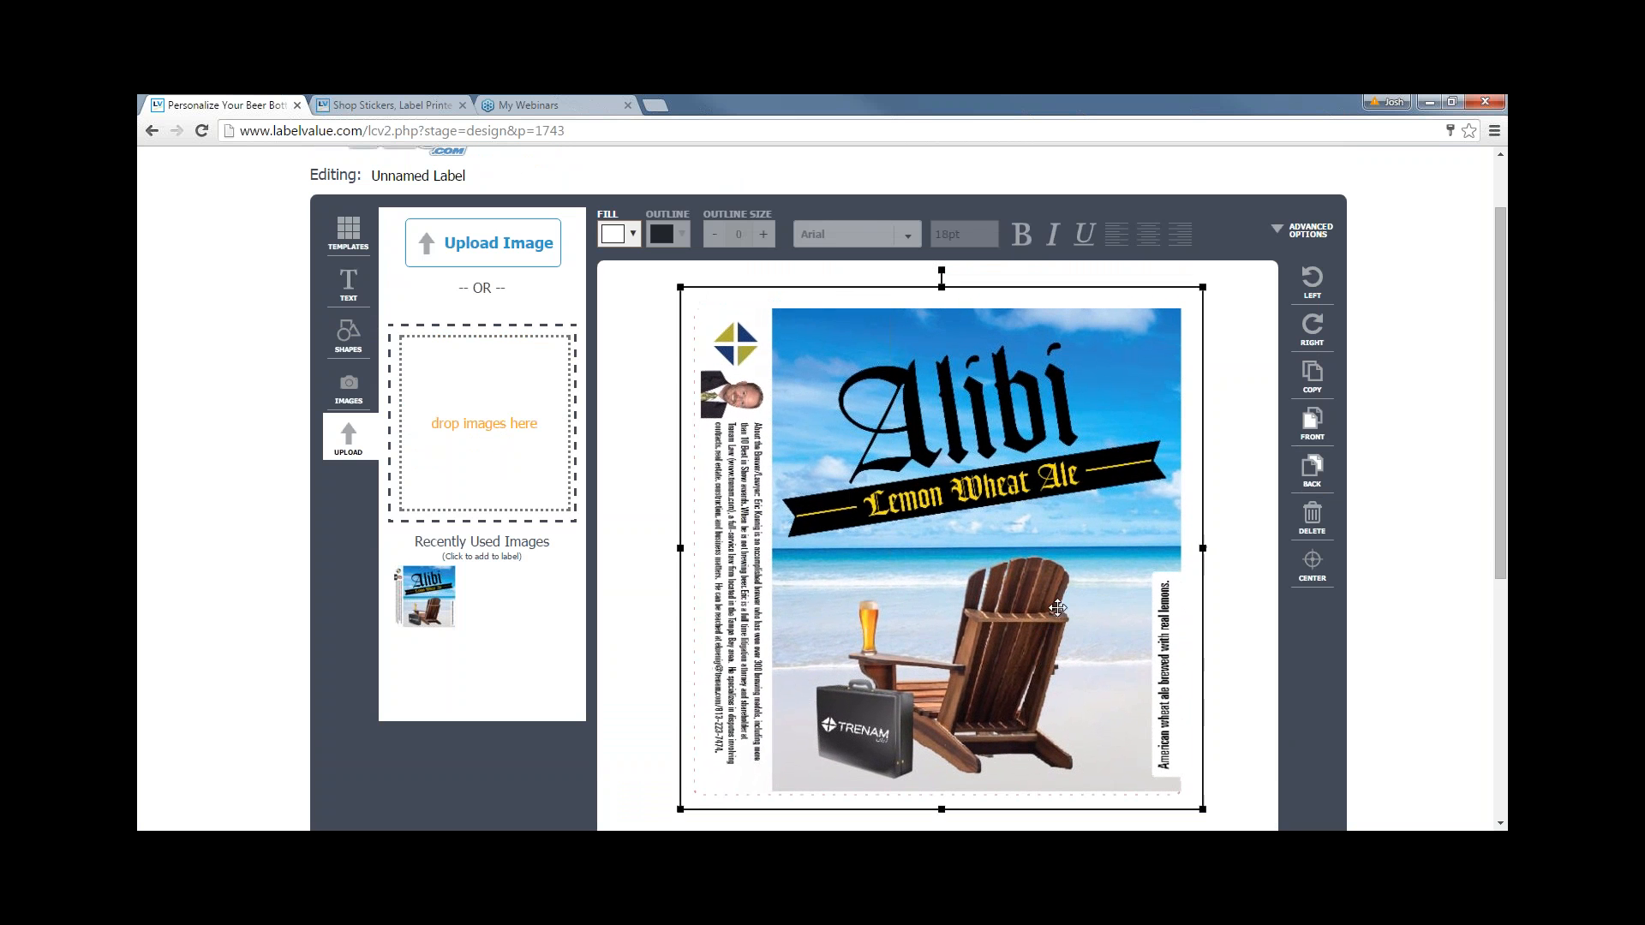
- Deselect the image and open the label preview before ordering
{"action": "left_click", "coordinate": [1219, 720]}
{"action": "scroll", "coordinate": [1225, 711], "scroll_direction": "down", "scroll_amount": 2}
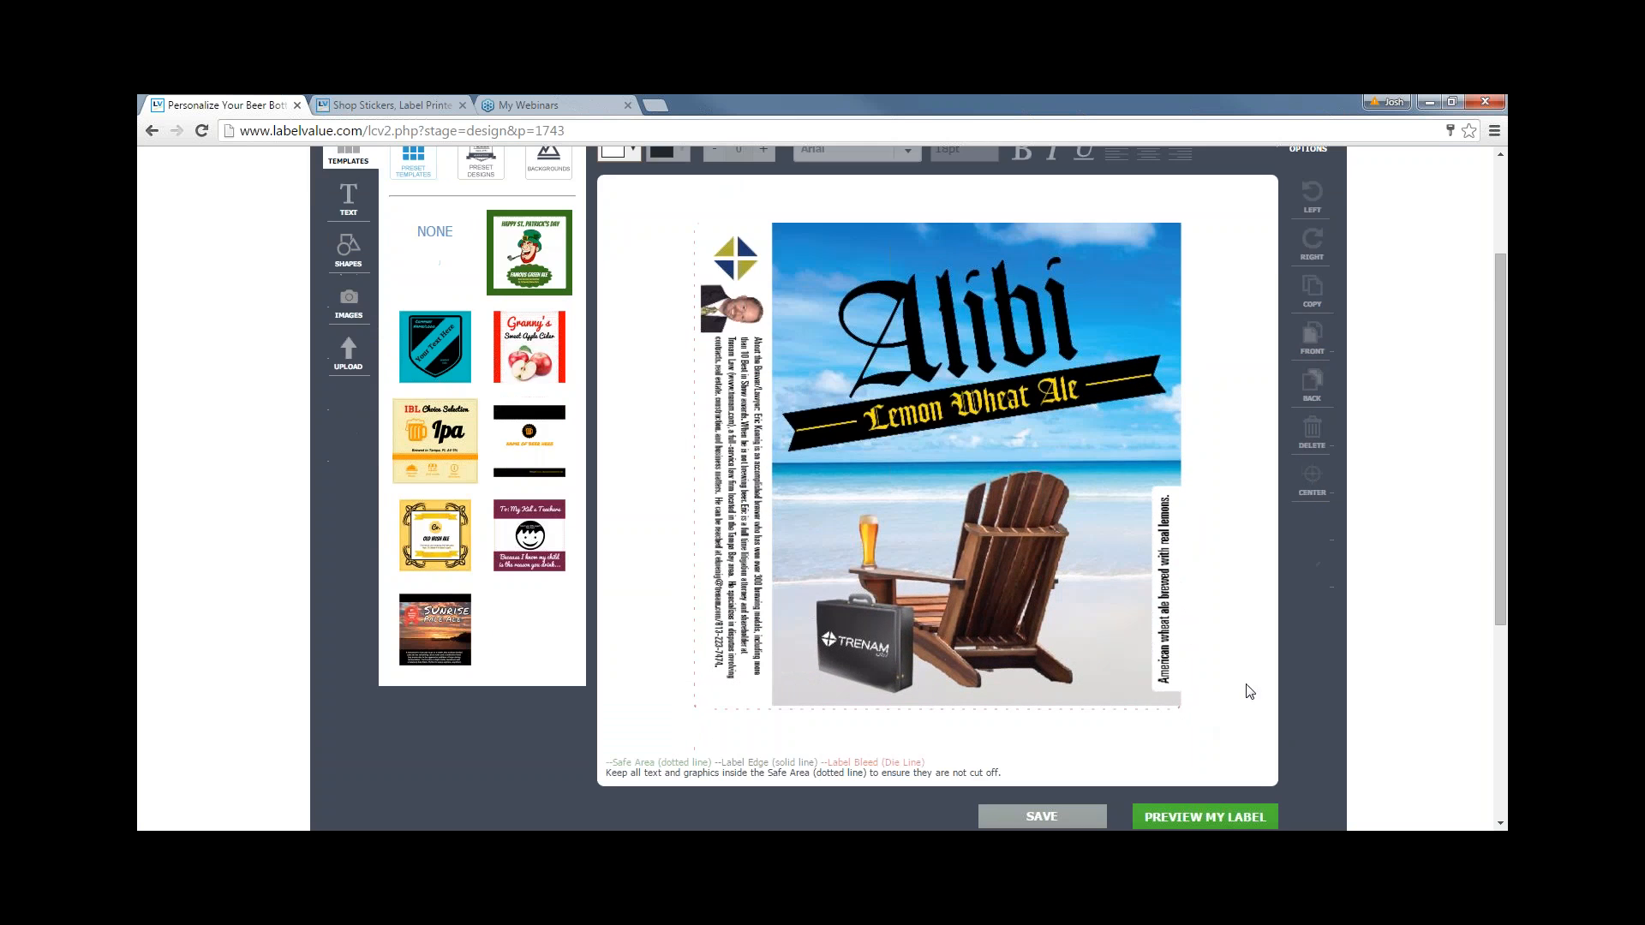
{"action": "scroll", "coordinate": [1114, 706], "scroll_direction": "up", "scroll_amount": 1}
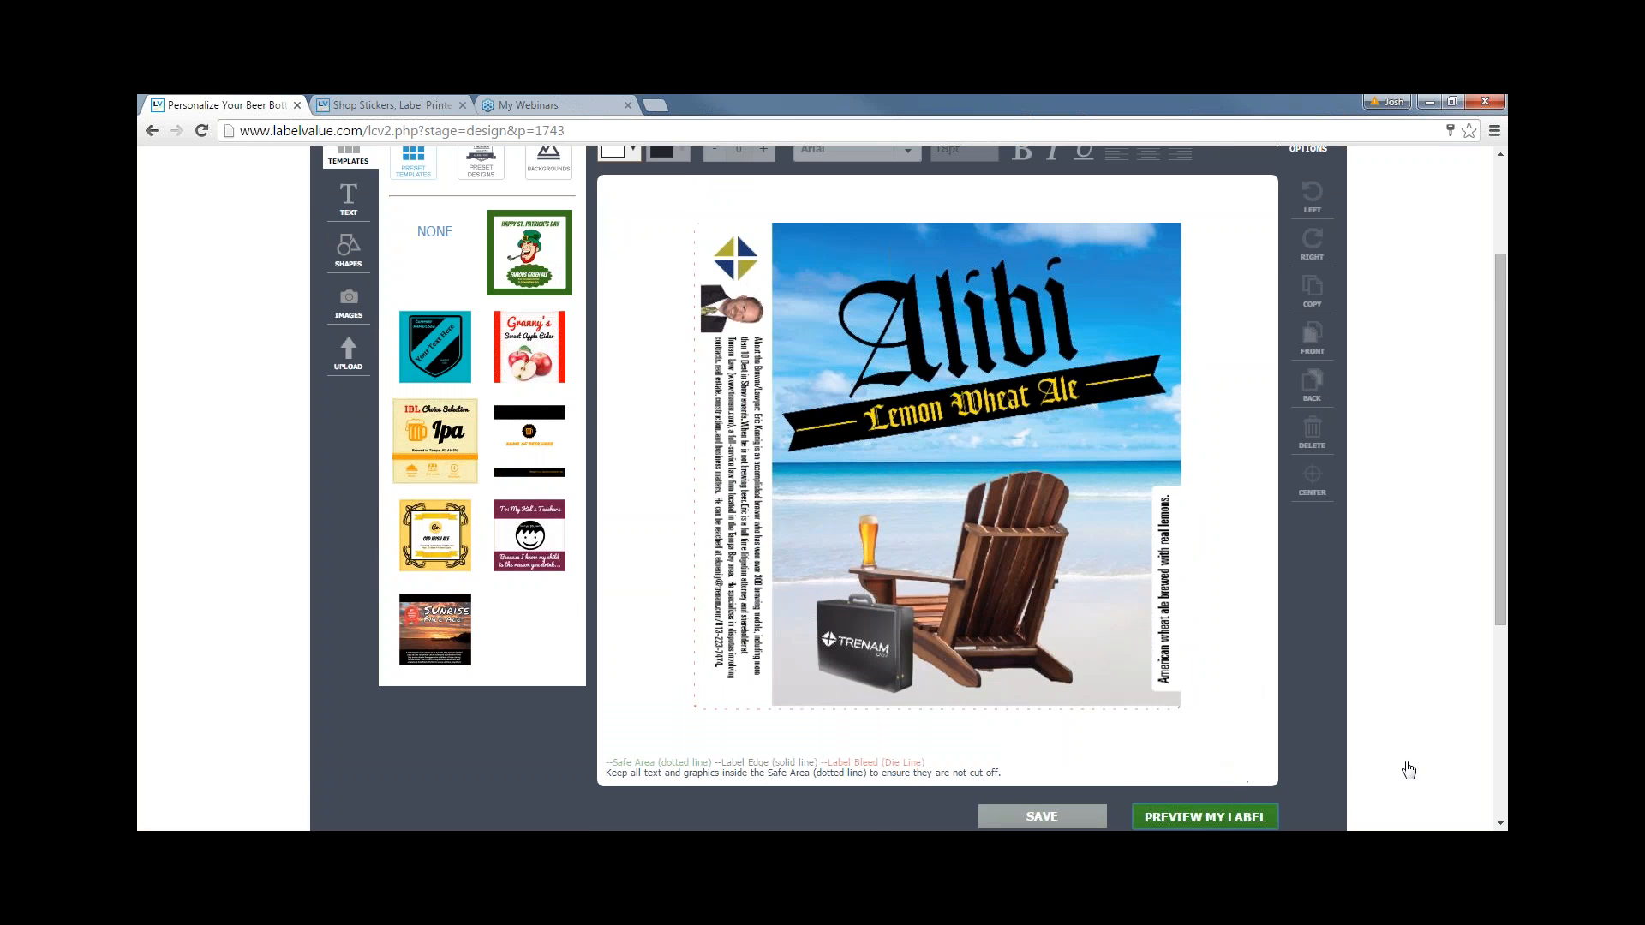
{"action": "left_click", "coordinate": [1204, 816]}
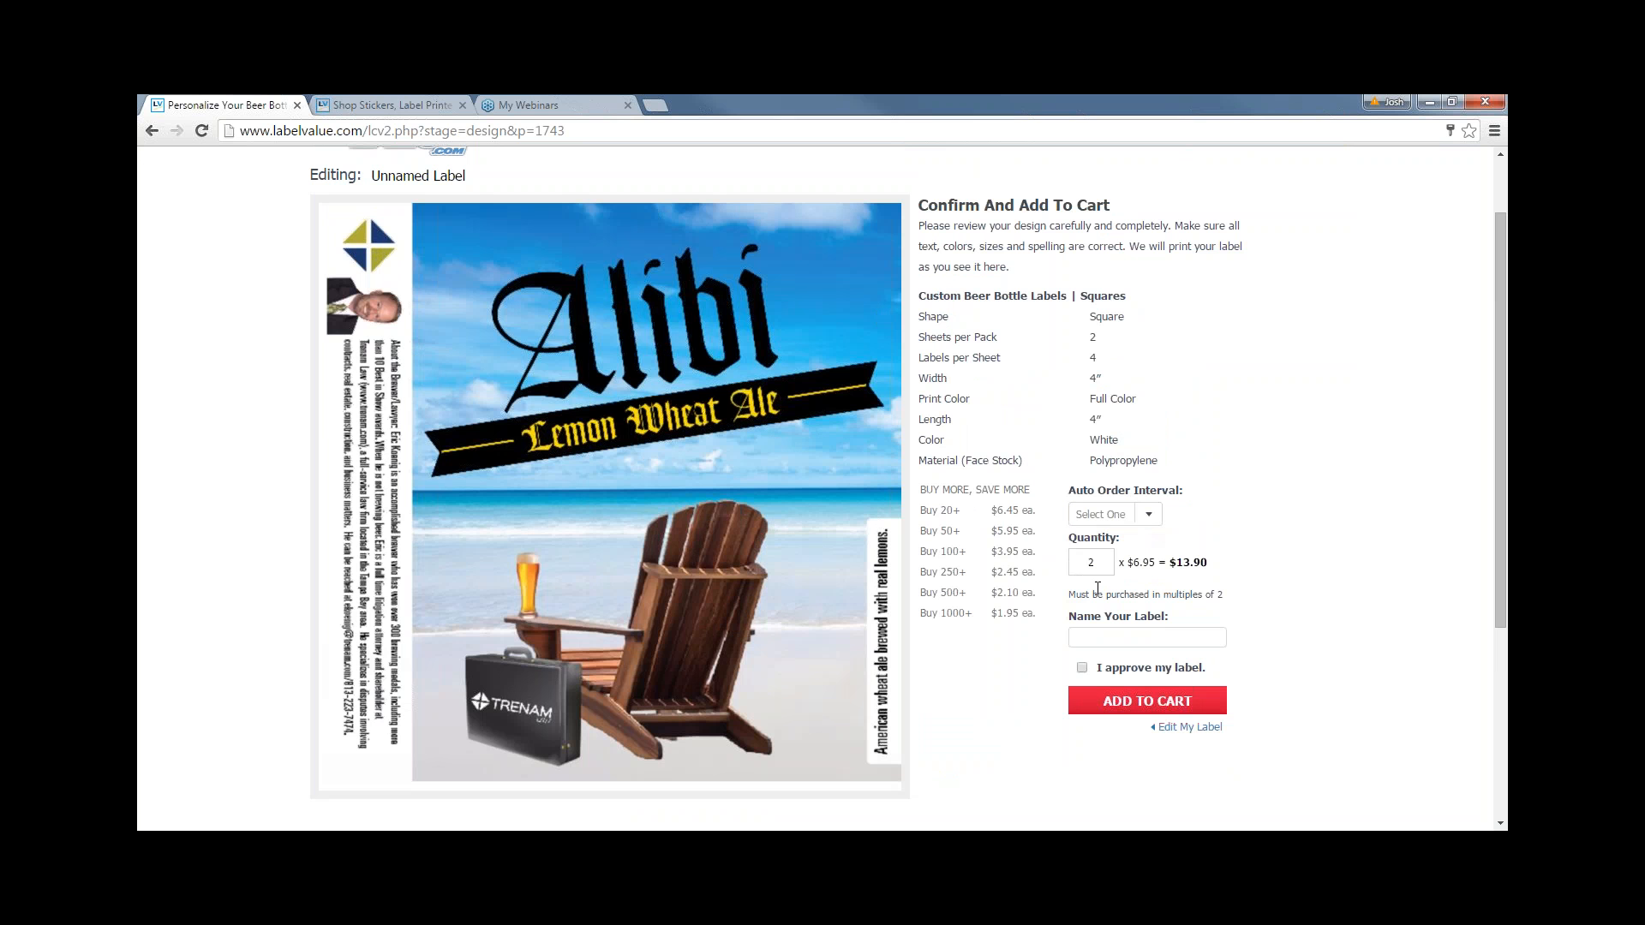
- Enter 'Alibi' as the label name and approve the design for printing
{"action": "left_click", "coordinate": [1153, 629]}
{"action": "type", "text": "Alib"}
{"action": "type", "text": "i :"}
{"action": "left_click", "coordinate": [1082, 667]}
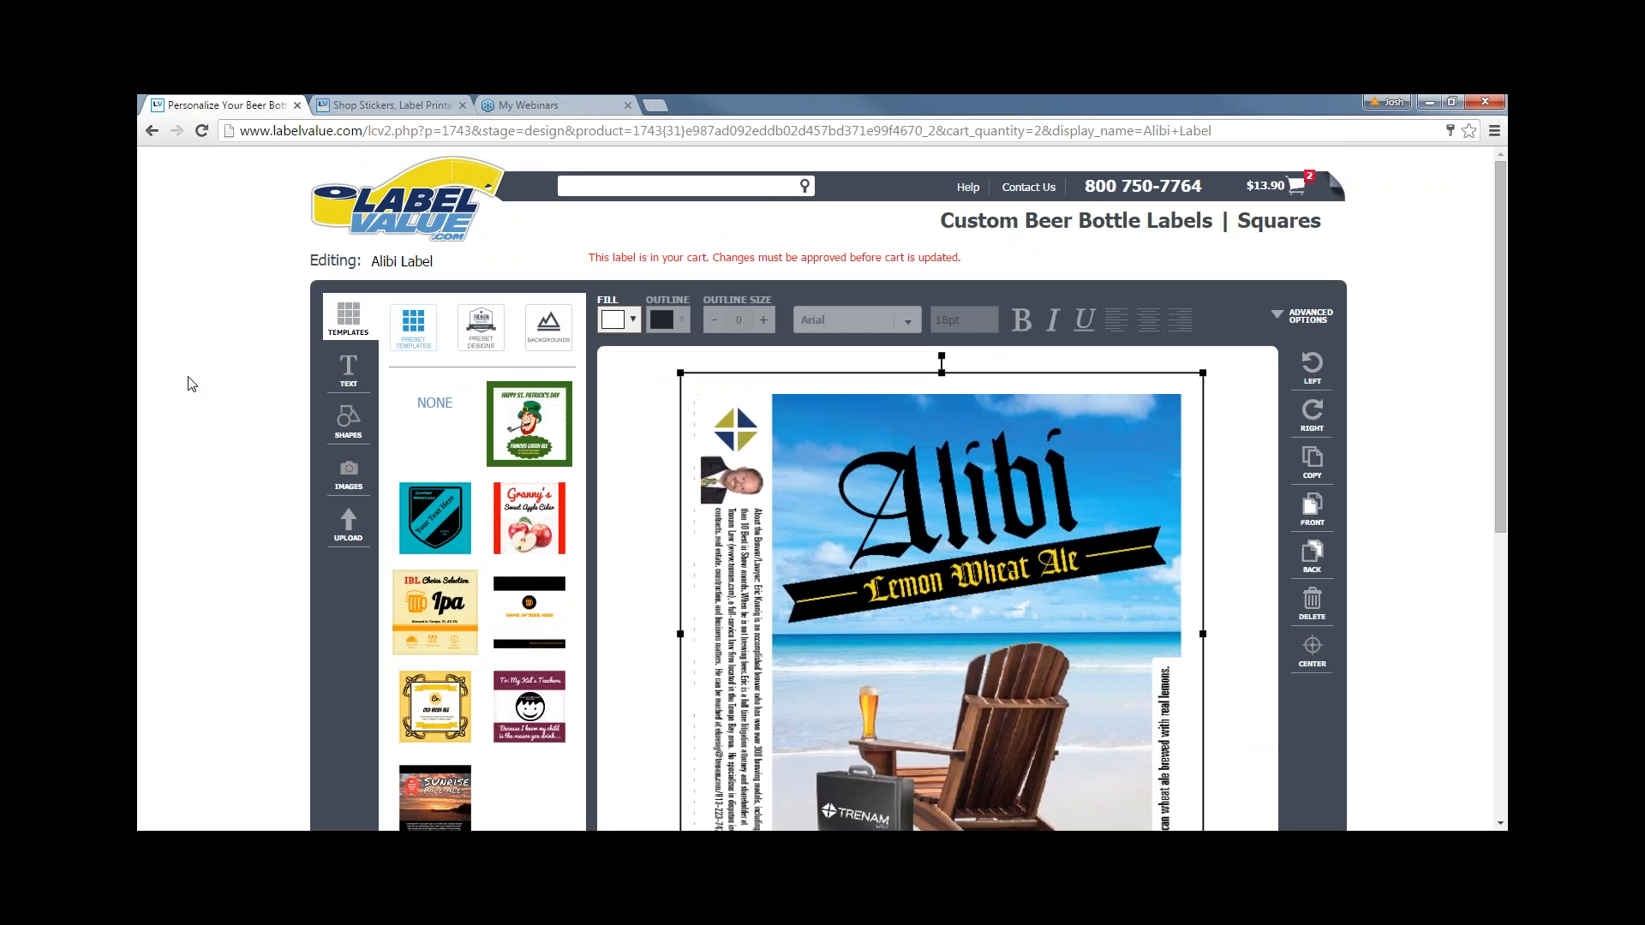
- Add a filled square shape, shrink it to a small block, and move it top-left
{"action": "left_click", "coordinate": [634, 516]}
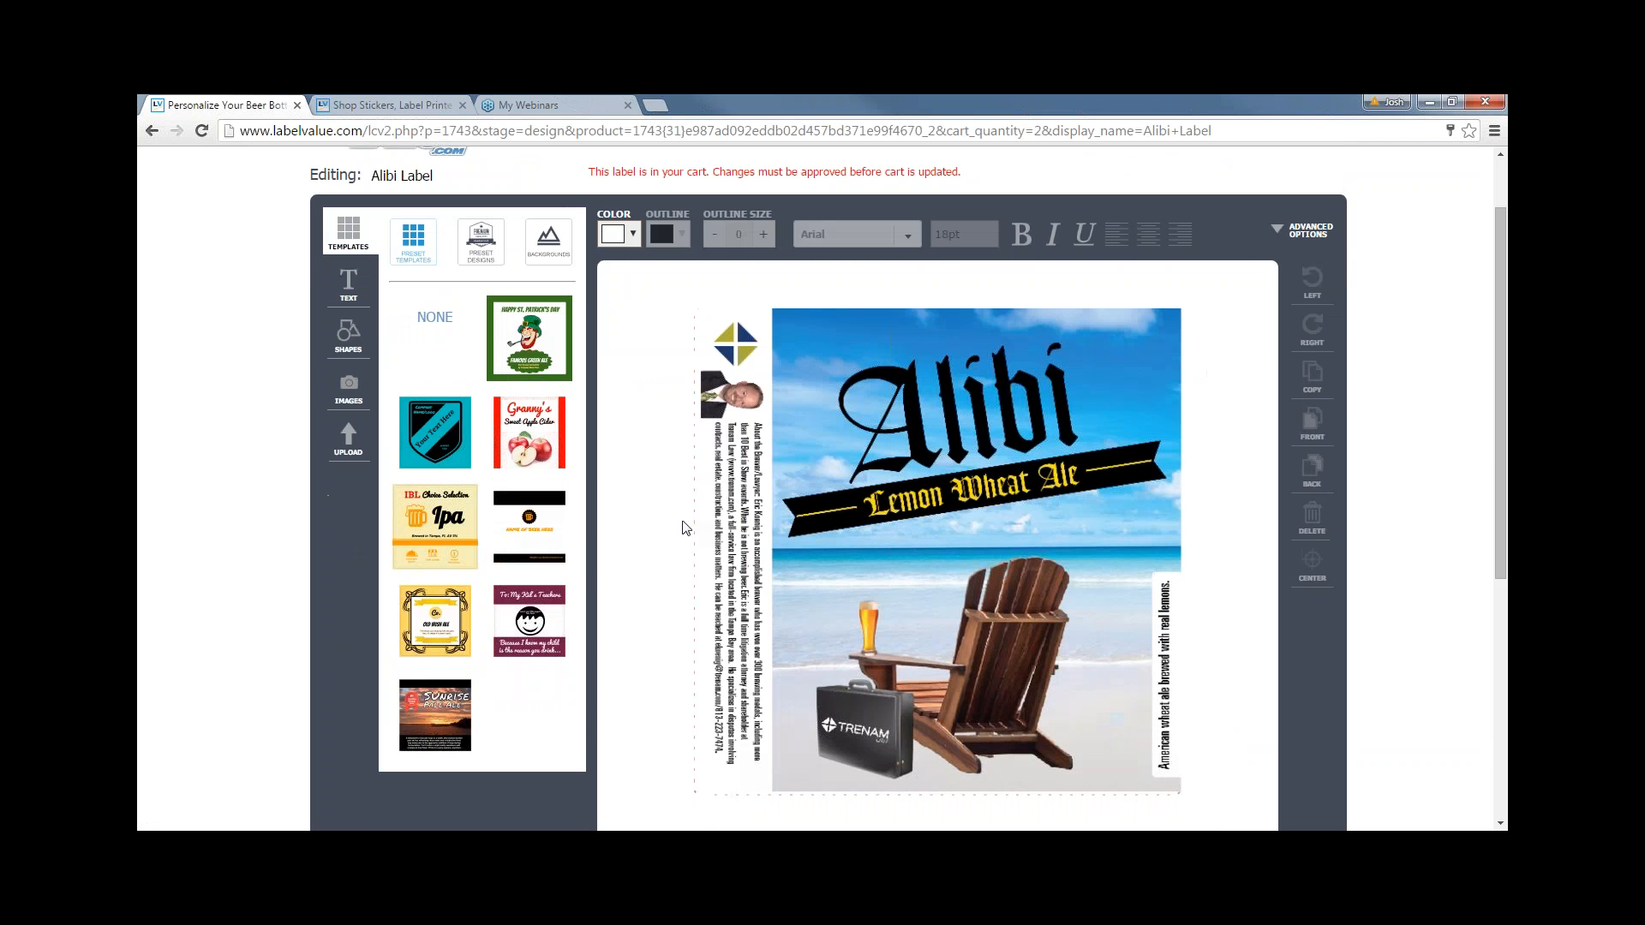
{"action": "scroll", "coordinate": [681, 526], "scroll_direction": "down", "scroll_amount": 1}
{"action": "left_click", "coordinate": [349, 341]}
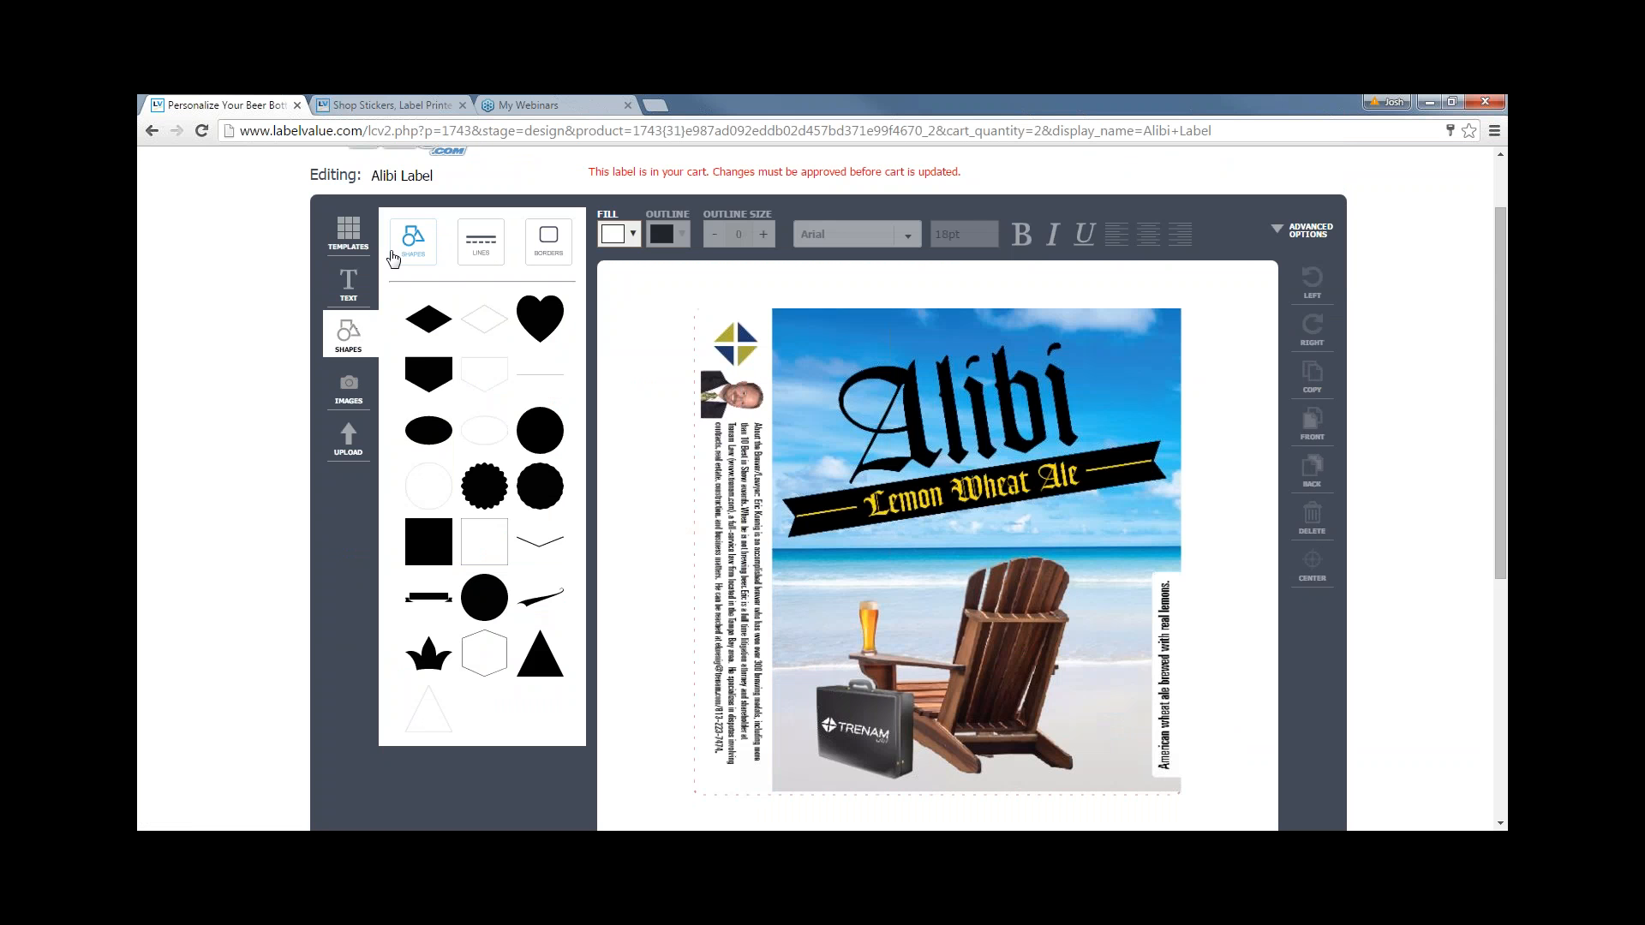
{"action": "left_click", "coordinate": [437, 542]}
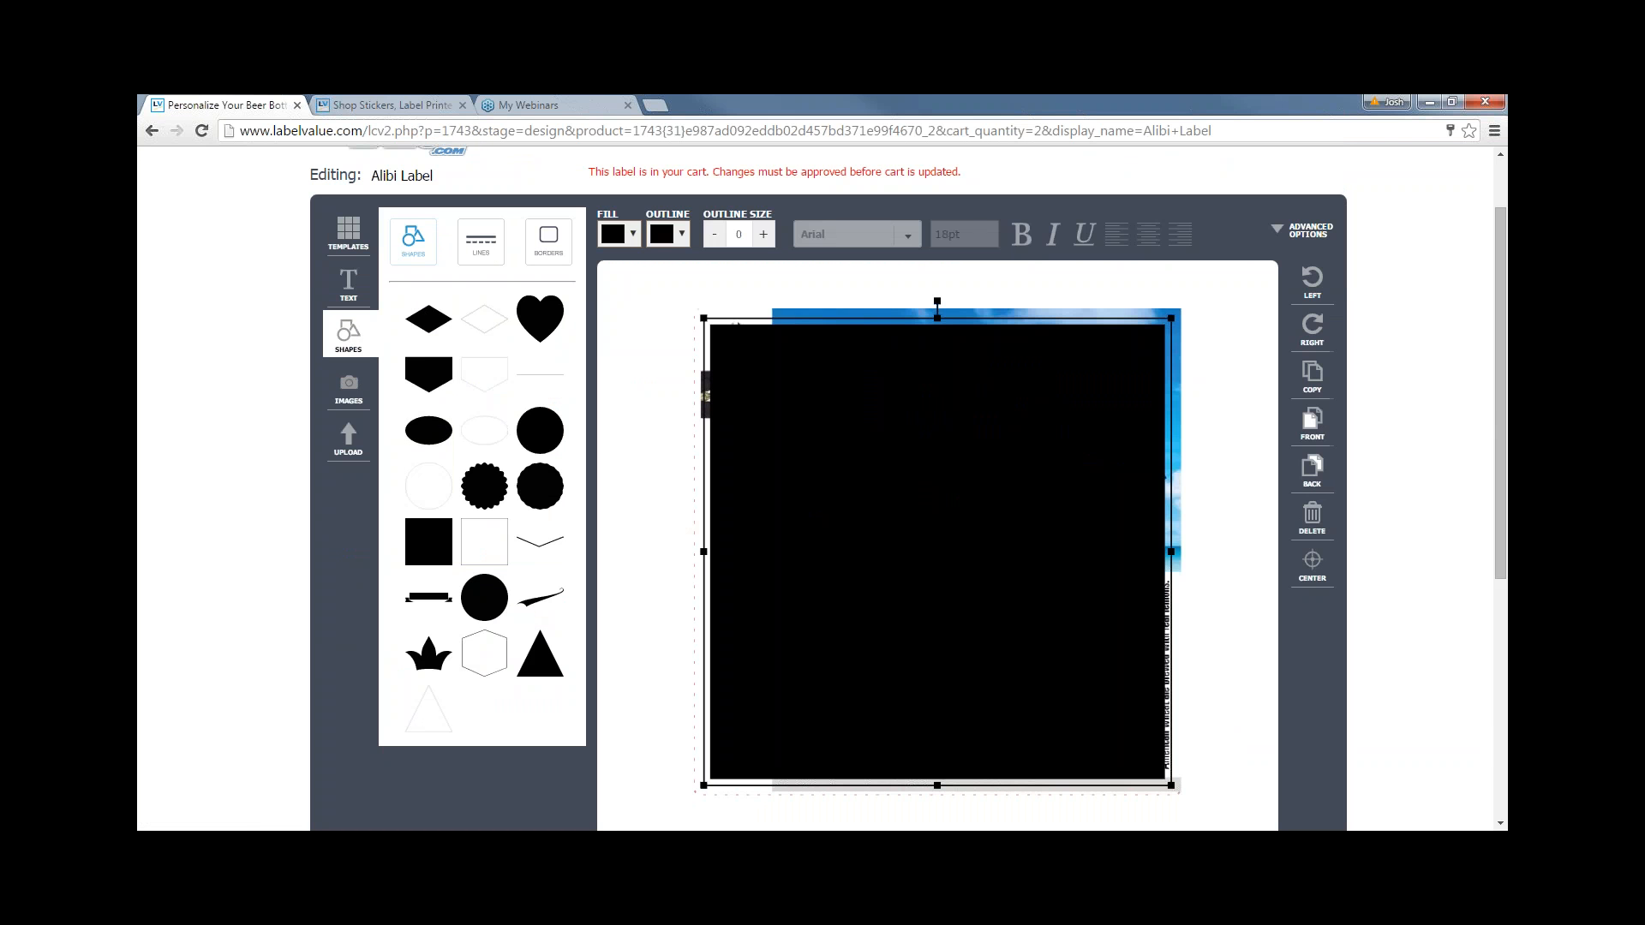
{"action": "left_click_drag", "start_coordinate": [1171, 318], "coordinate": [756, 723]}
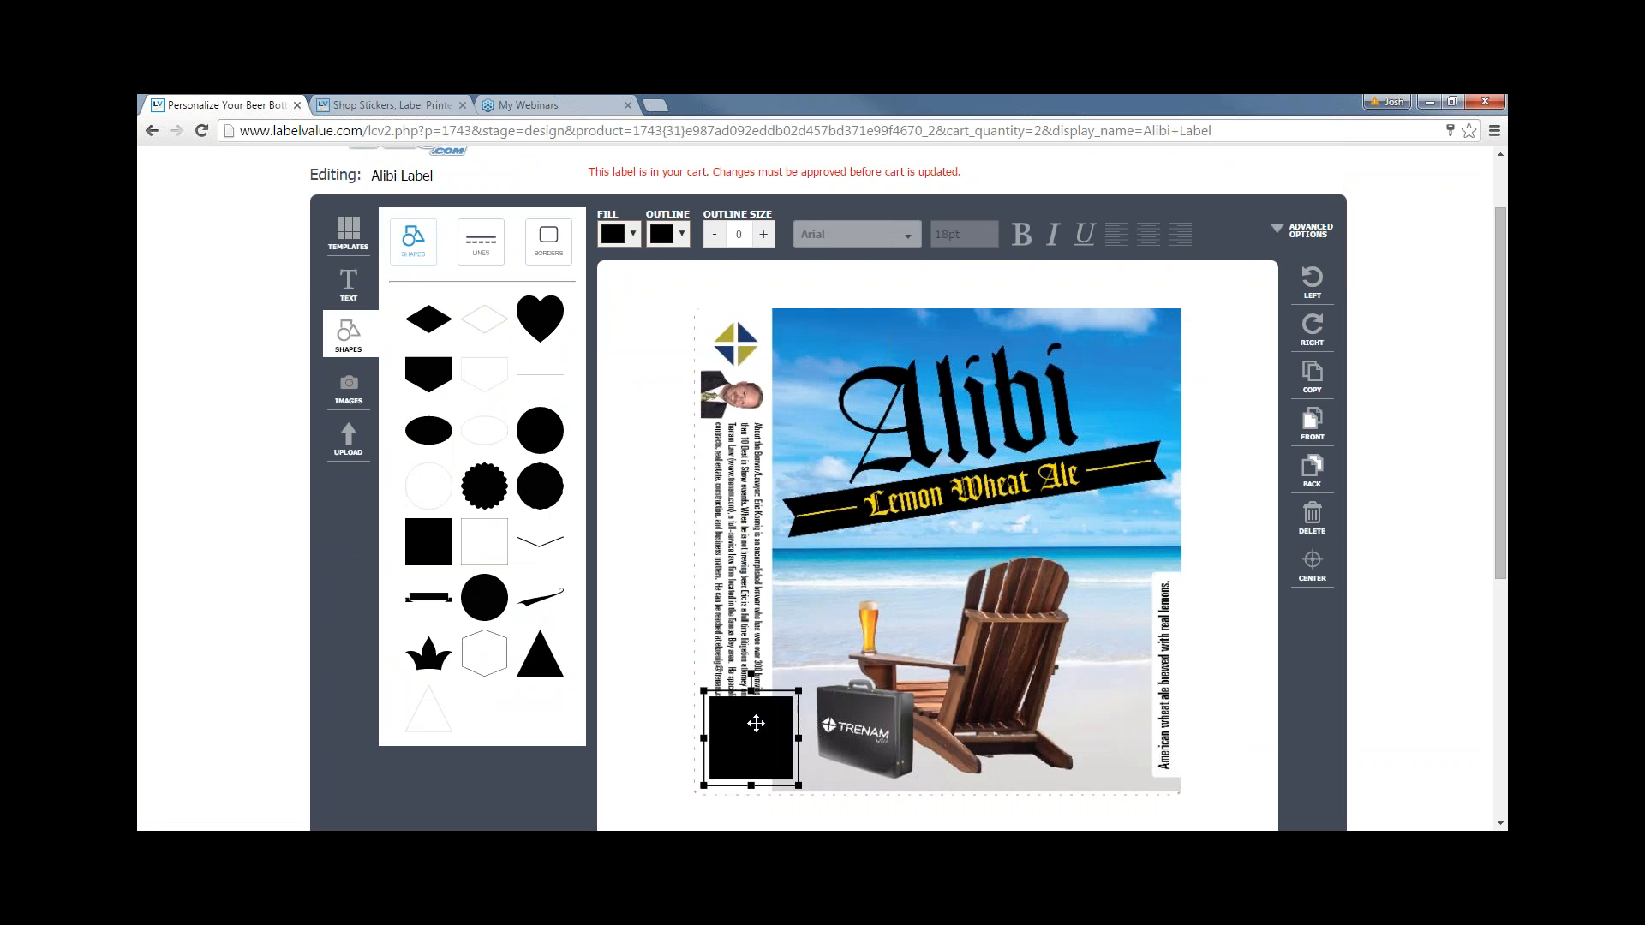
{"action": "left_click_drag", "start_coordinate": [752, 589], "coordinate": [716, 392]}
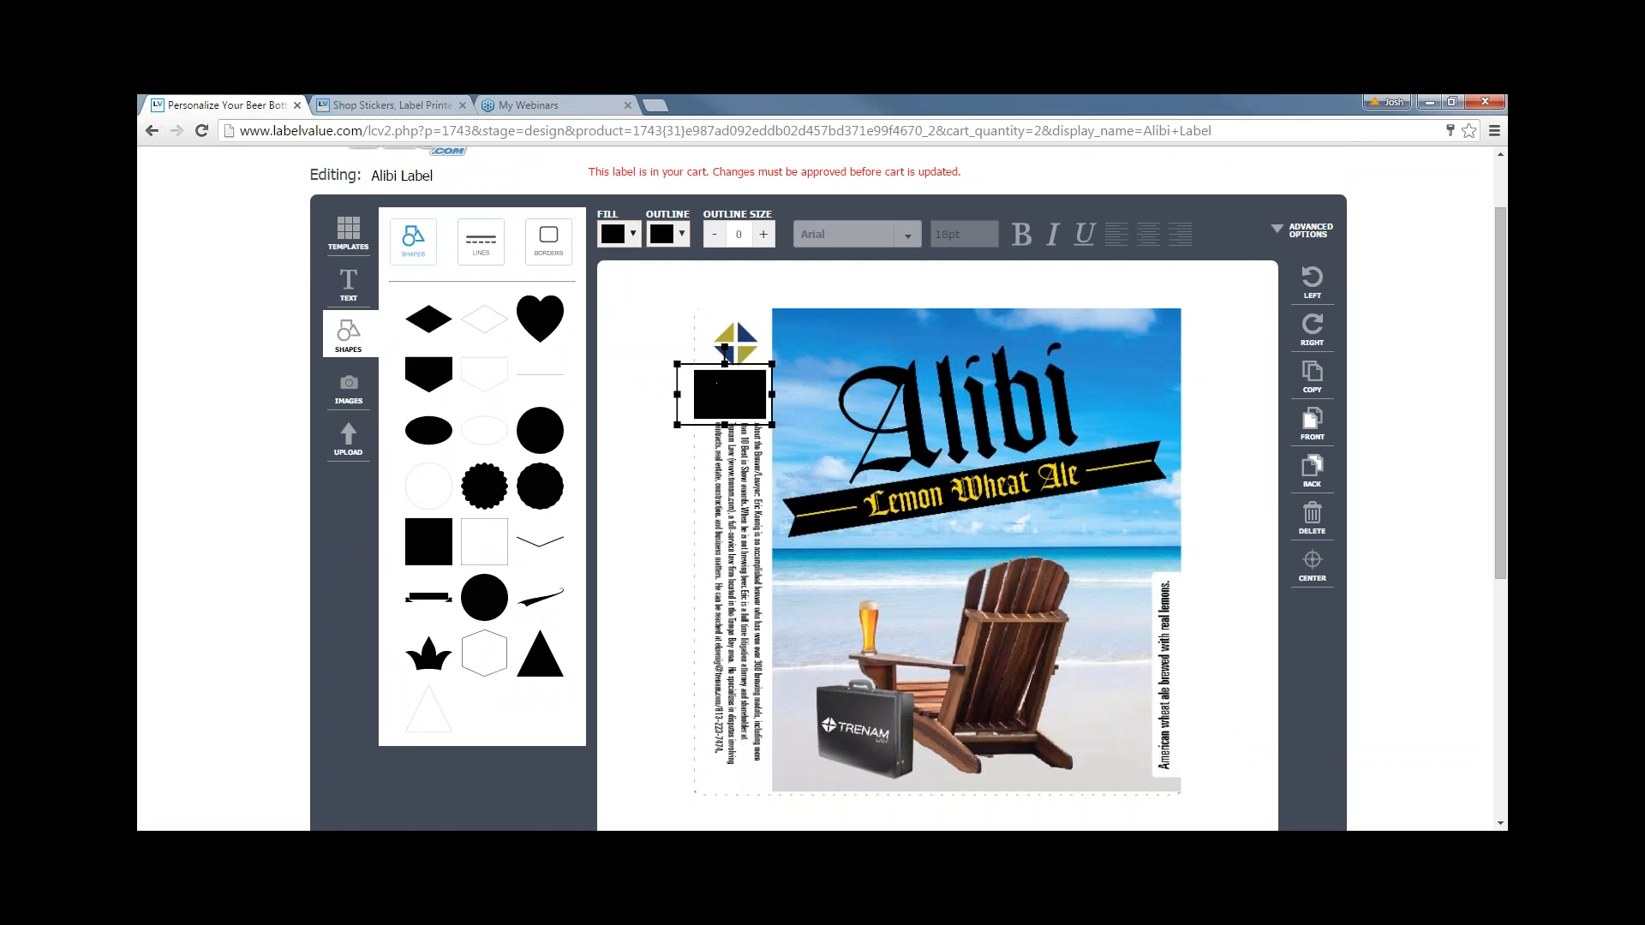
- Change the small rectangle's fill colour to white and deselect it
{"action": "left_click", "coordinate": [618, 233]}
{"action": "scroll", "coordinate": [688, 298], "scroll_direction": "up", "scroll_amount": 1}
{"action": "left_click", "coordinate": [616, 174]}
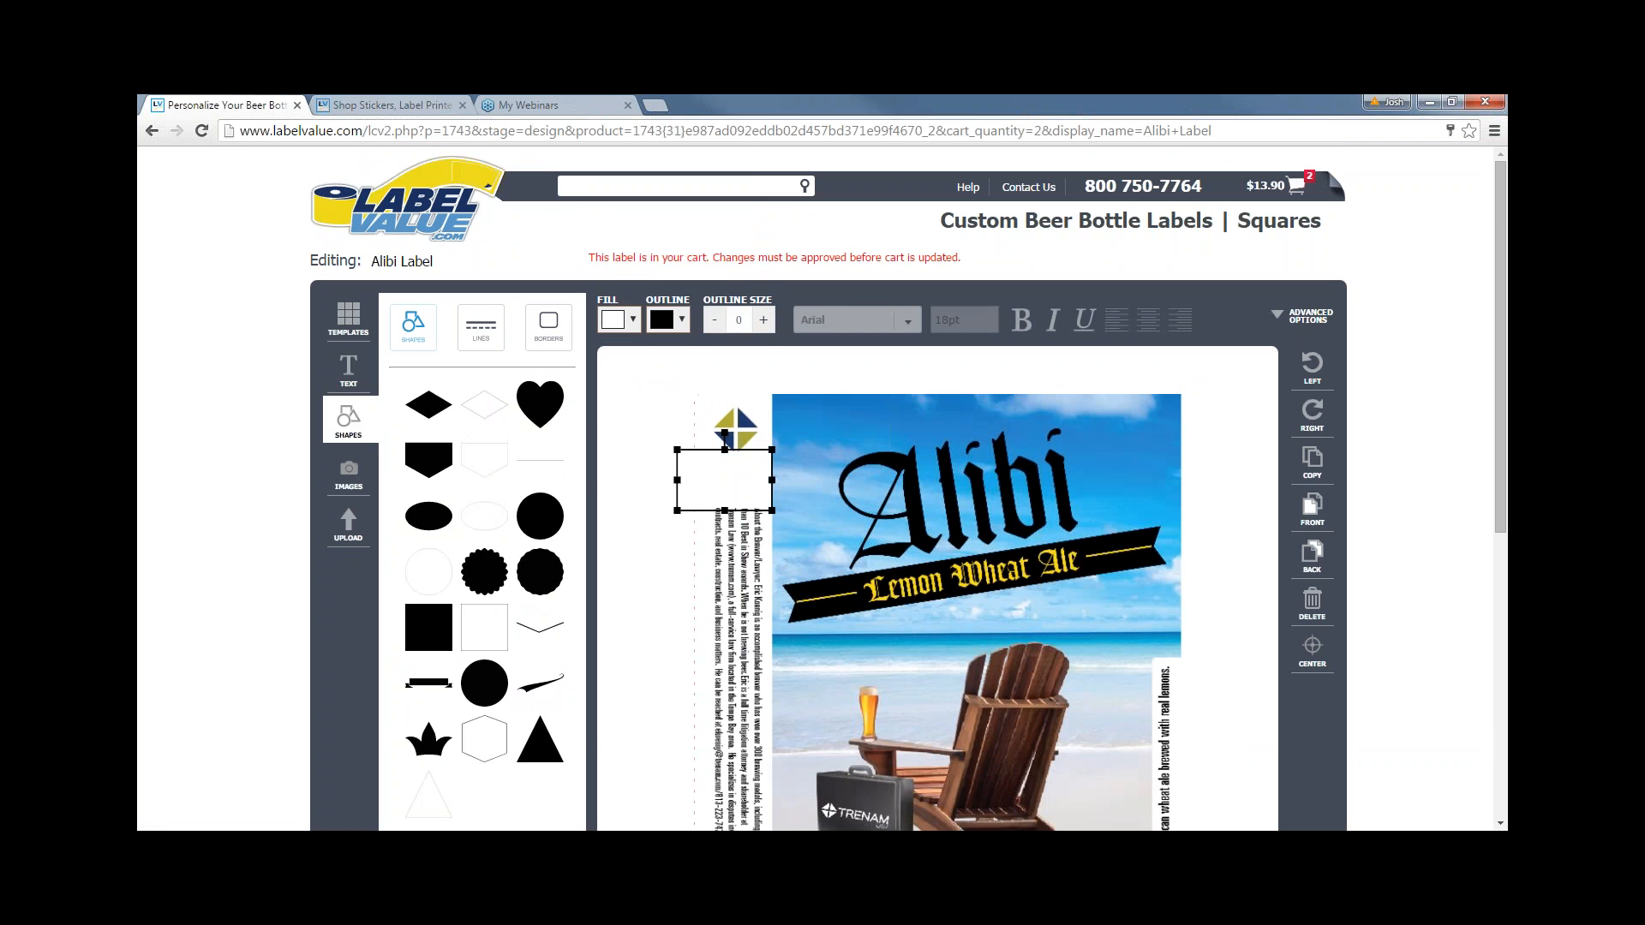
{"action": "left_click", "coordinate": [637, 612]}
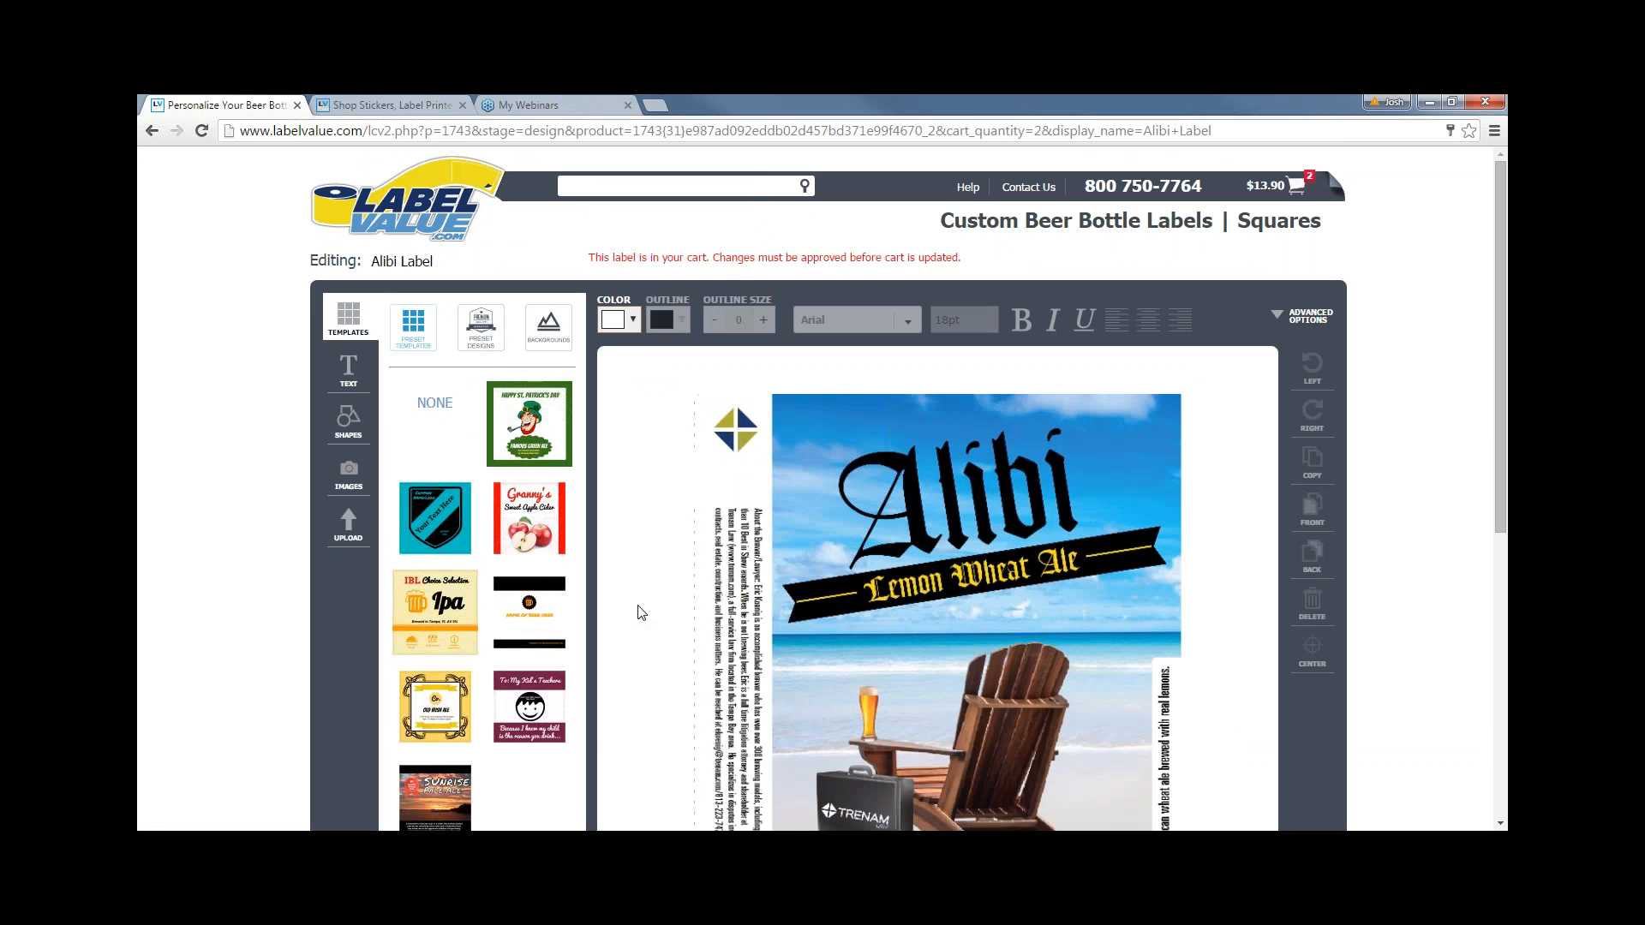
{"action": "scroll", "coordinate": [651, 653], "scroll_direction": "down", "scroll_amount": 3}
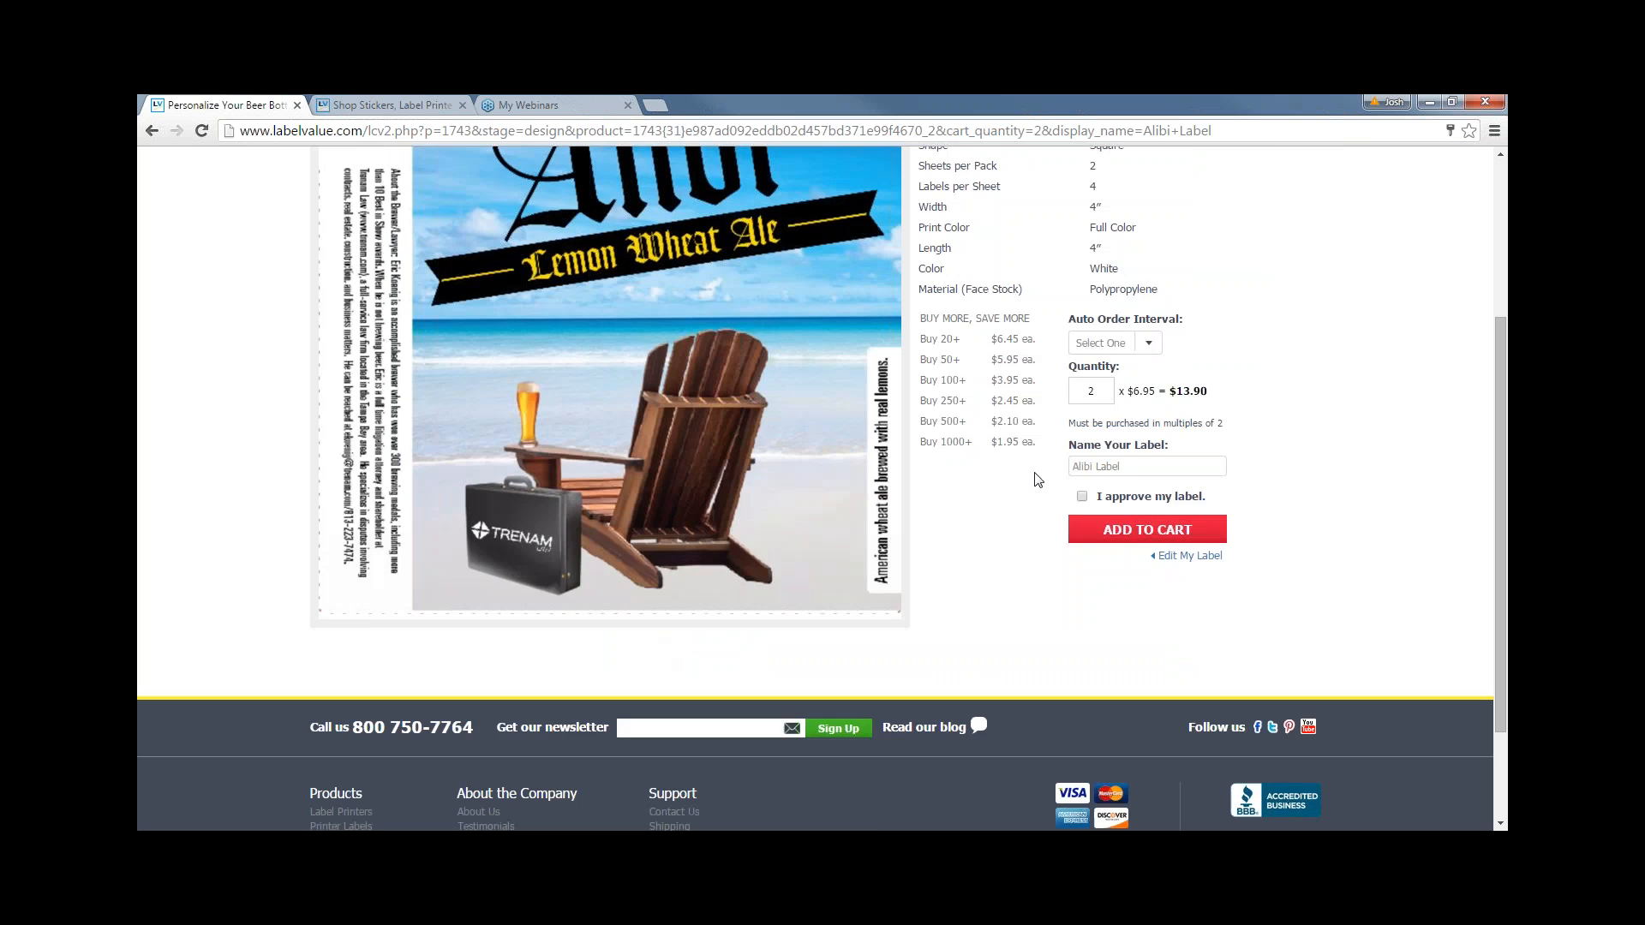
- Tick 'I approve my label' on the confirmation page, then return via Edit My Label
{"action": "scroll", "coordinate": [1054, 497], "scroll_direction": "up", "scroll_amount": 1}
{"action": "left_click", "coordinate": [1082, 582]}
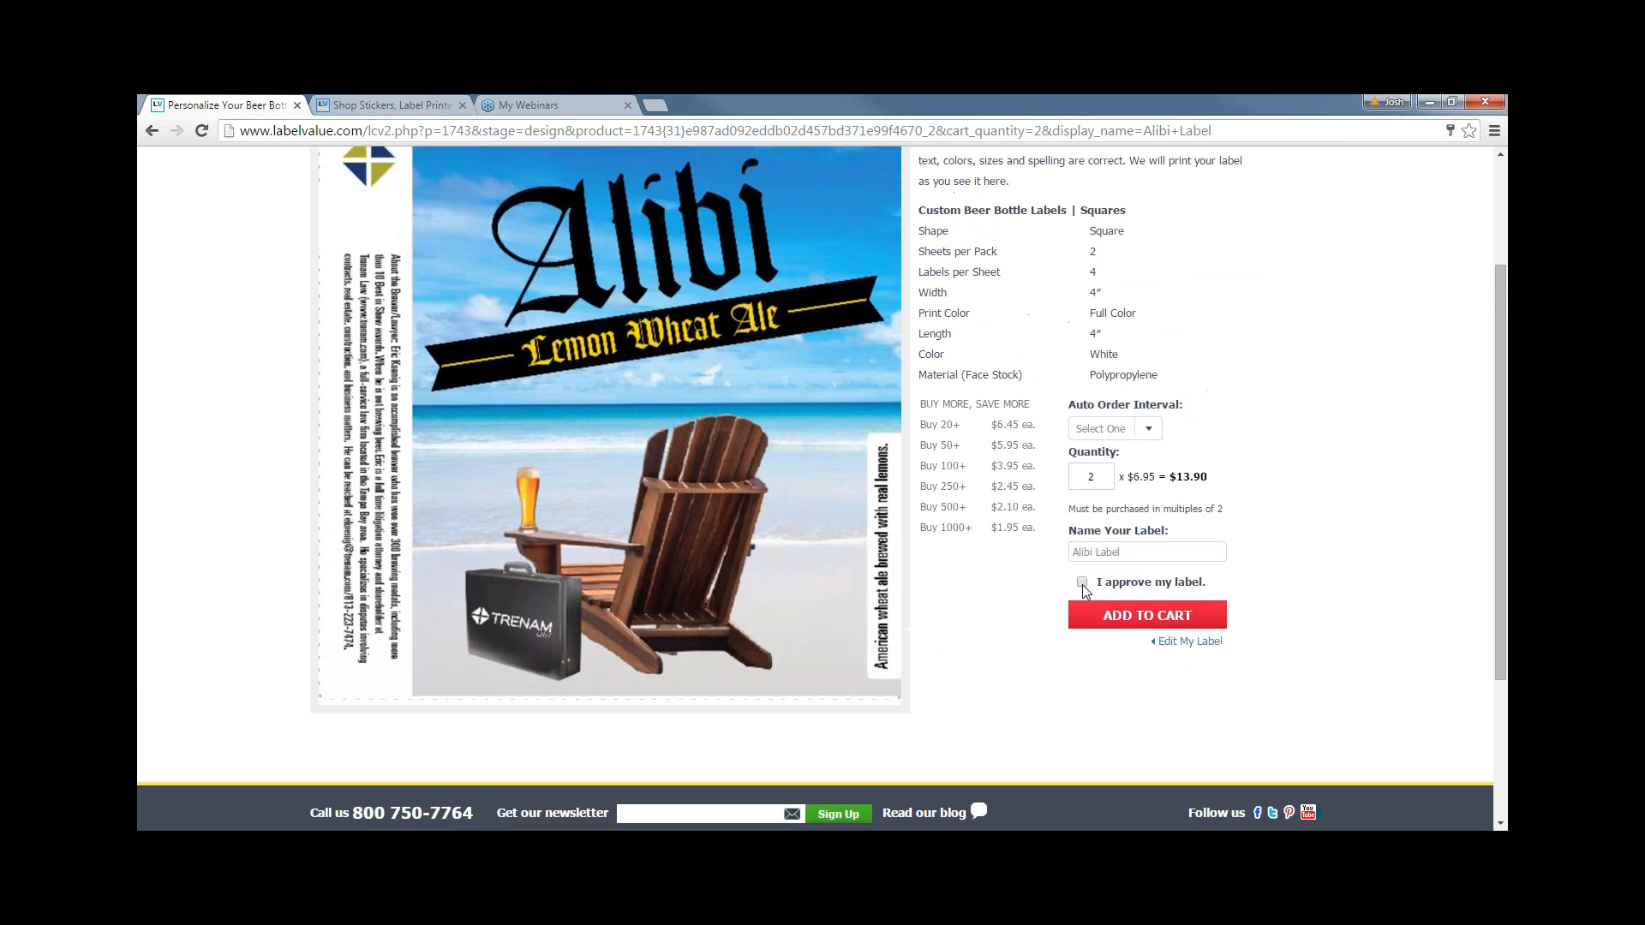
{"action": "scroll", "coordinate": [1045, 613], "scroll_direction": "up", "scroll_amount": 1}
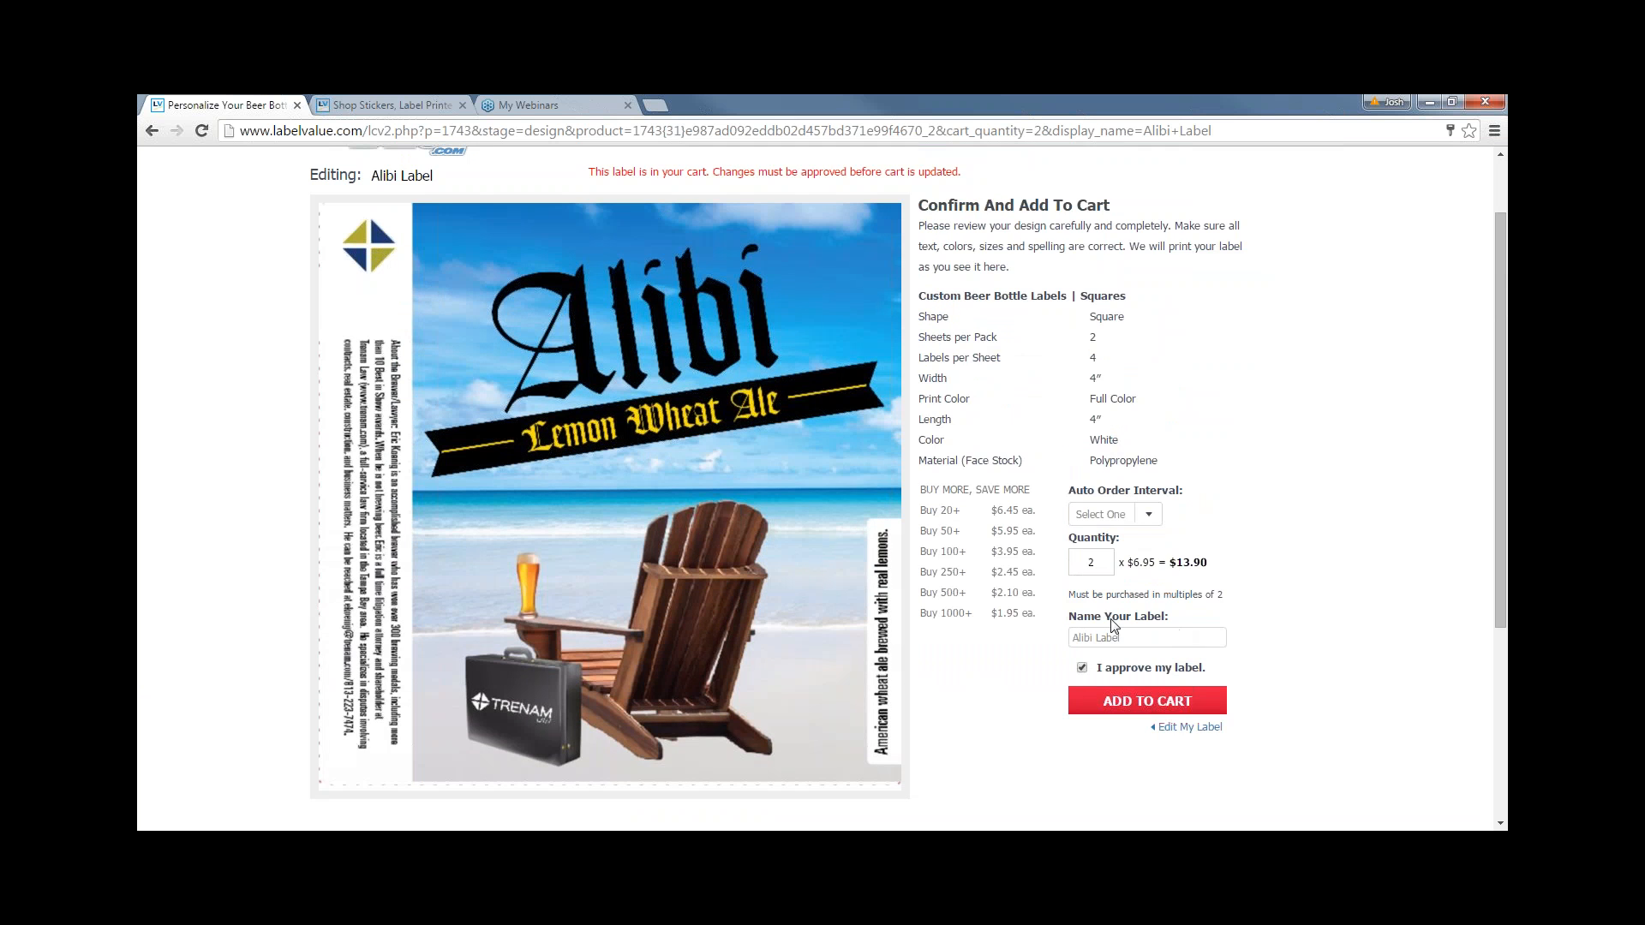
{"action": "scroll", "coordinate": [1017, 688], "scroll_direction": "up", "scroll_amount": 1}
{"action": "scroll", "coordinate": [1011, 684], "scroll_direction": "down", "scroll_amount": 1}
{"action": "left_click", "coordinate": [1189, 726]}
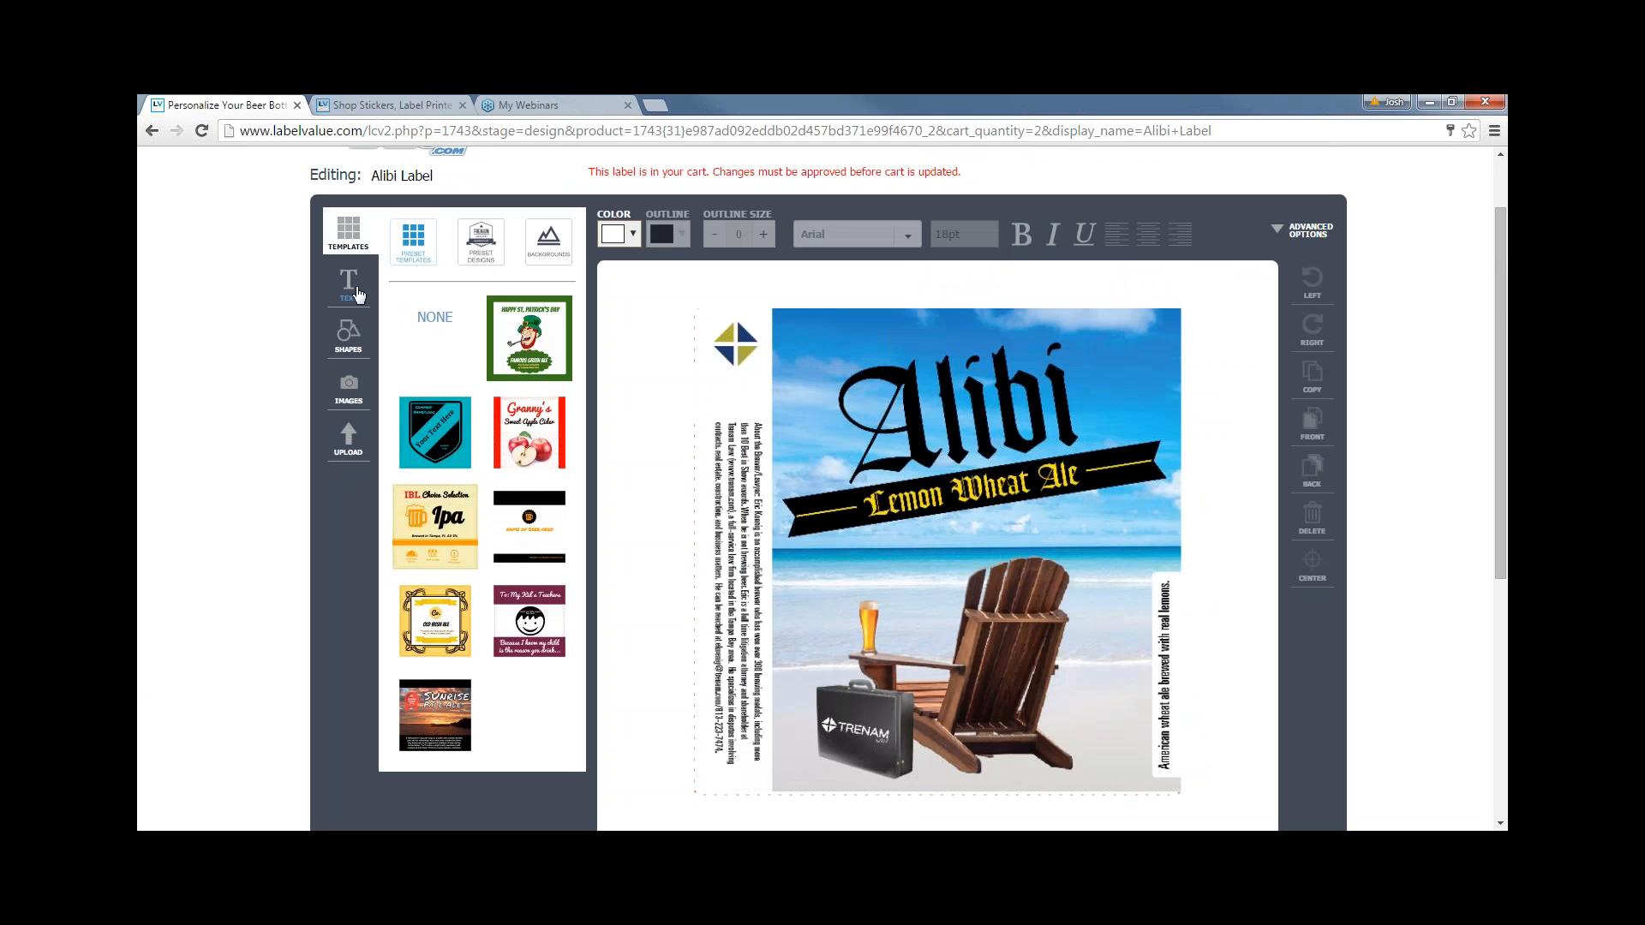
- Clear the label with the NONE template and load Granny's Sweet Apple Cider
{"action": "scroll", "coordinate": [649, 503], "scroll_direction": "down", "scroll_amount": 1}
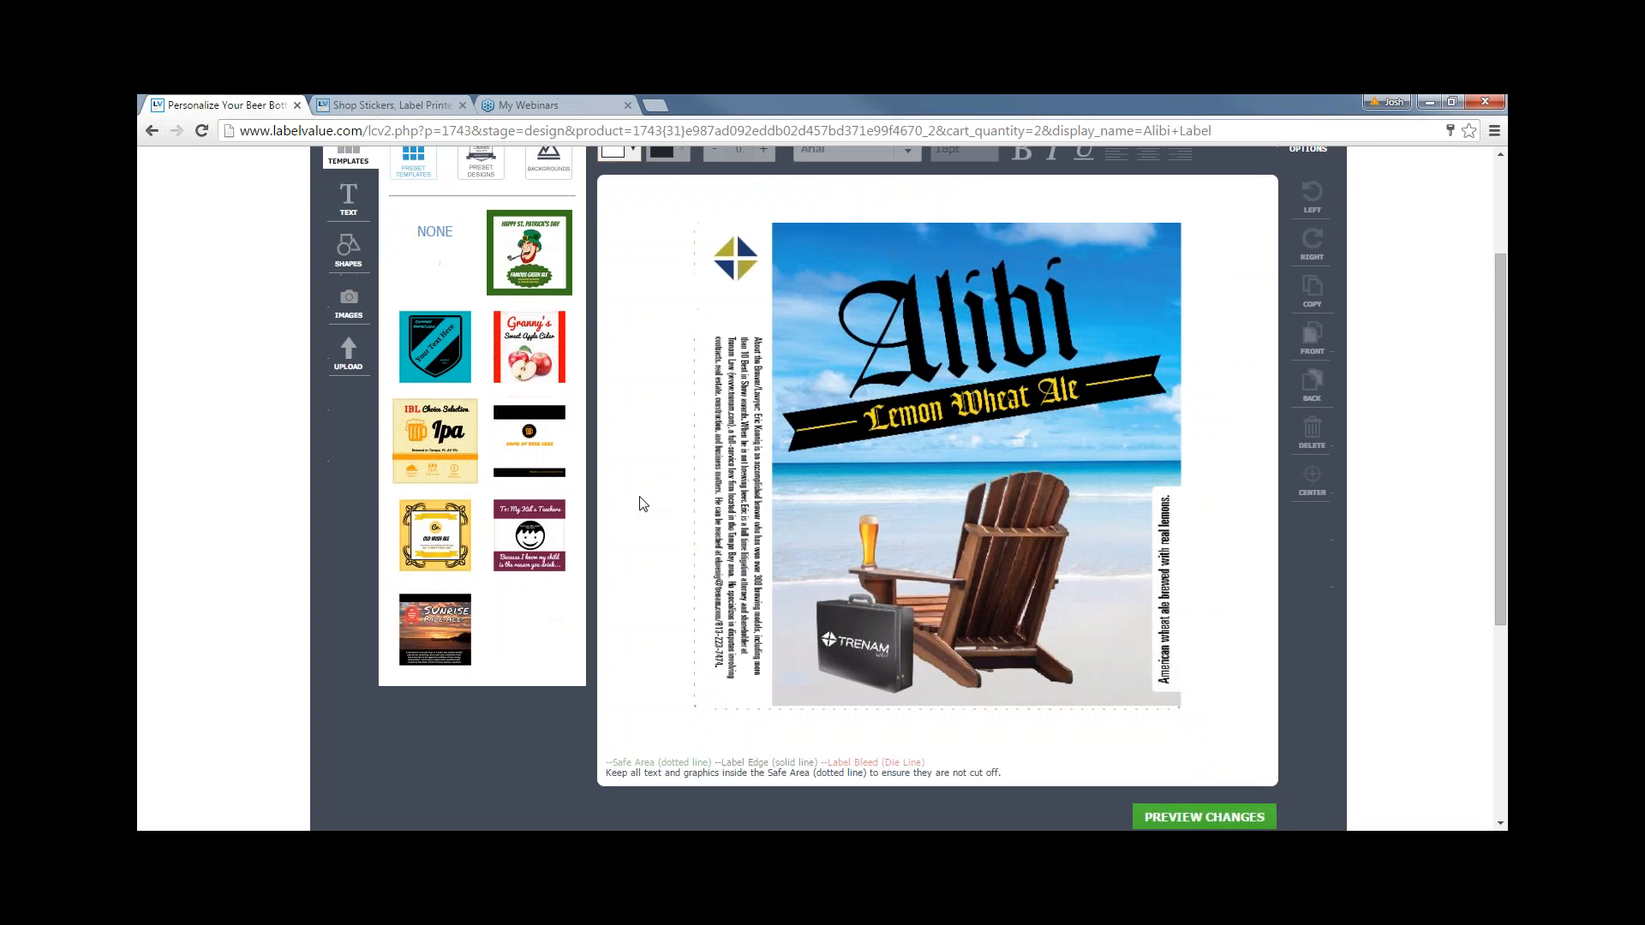
{"action": "scroll", "coordinate": [639, 503], "scroll_direction": "up", "scroll_amount": 1}
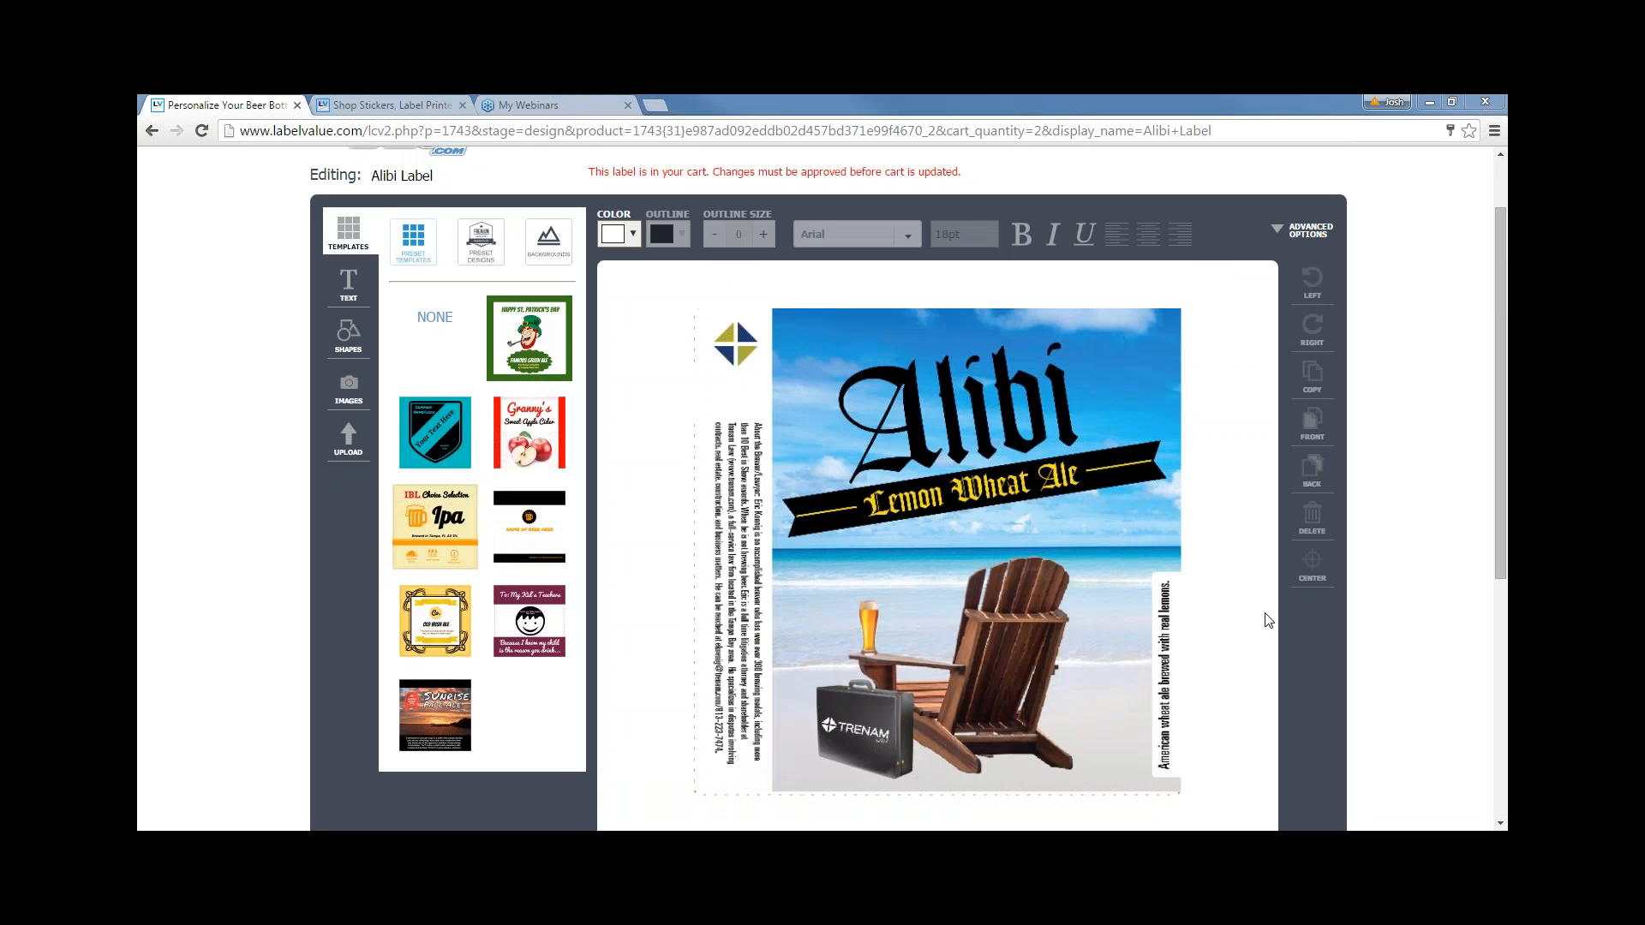
{"action": "left_click", "coordinate": [445, 333]}
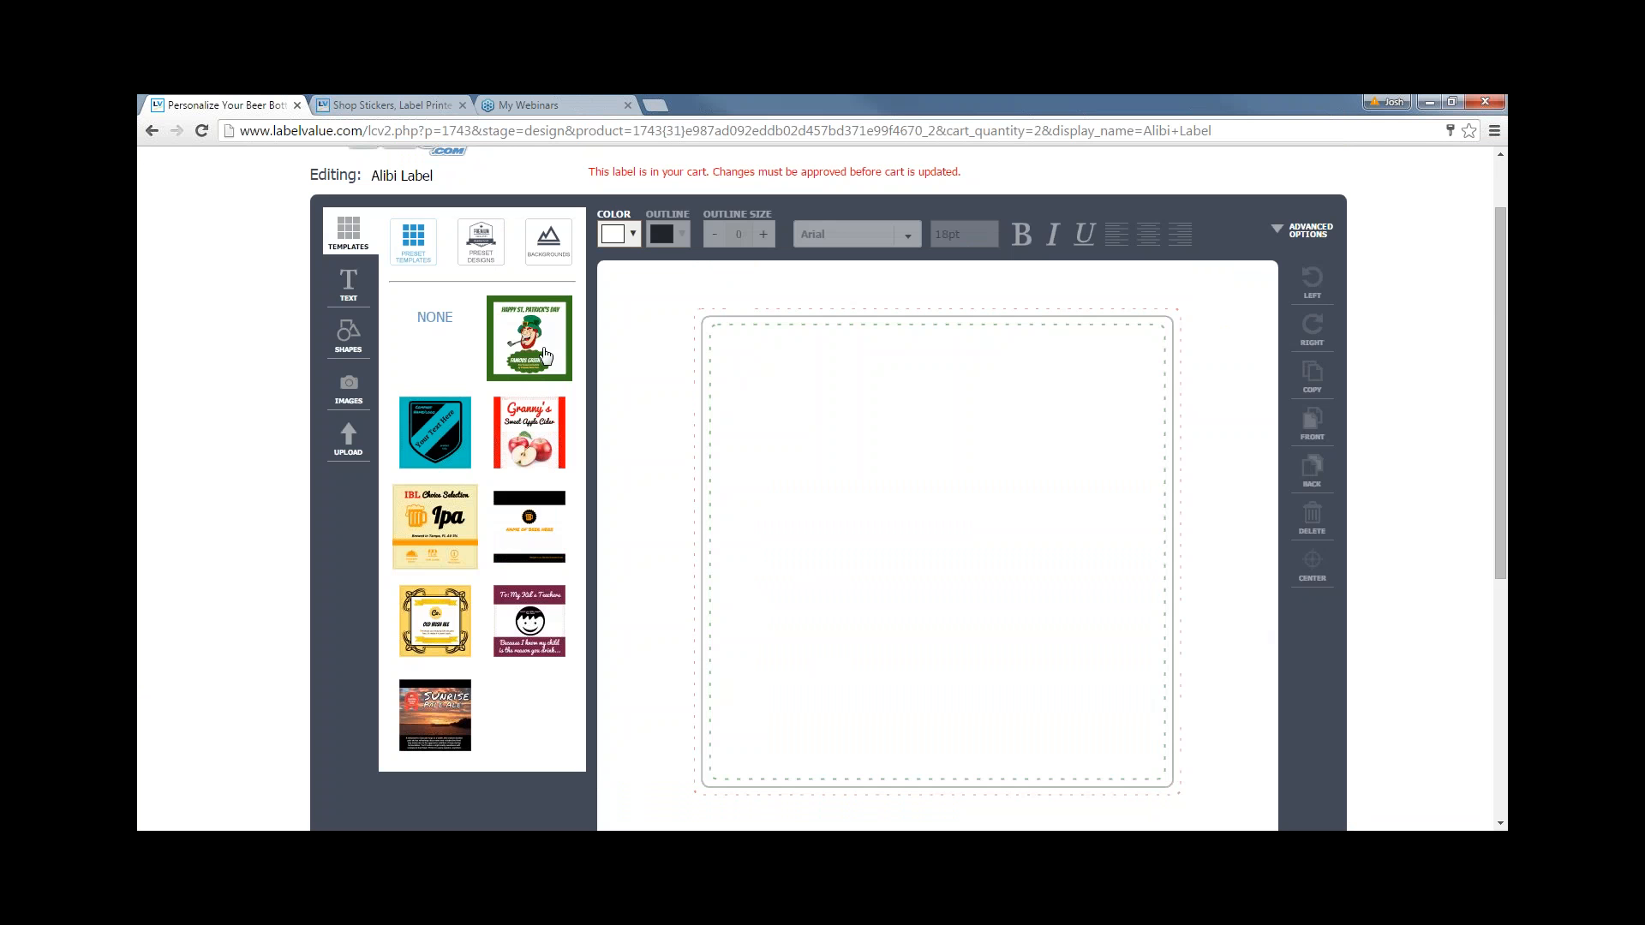
{"action": "left_click", "coordinate": [561, 424]}
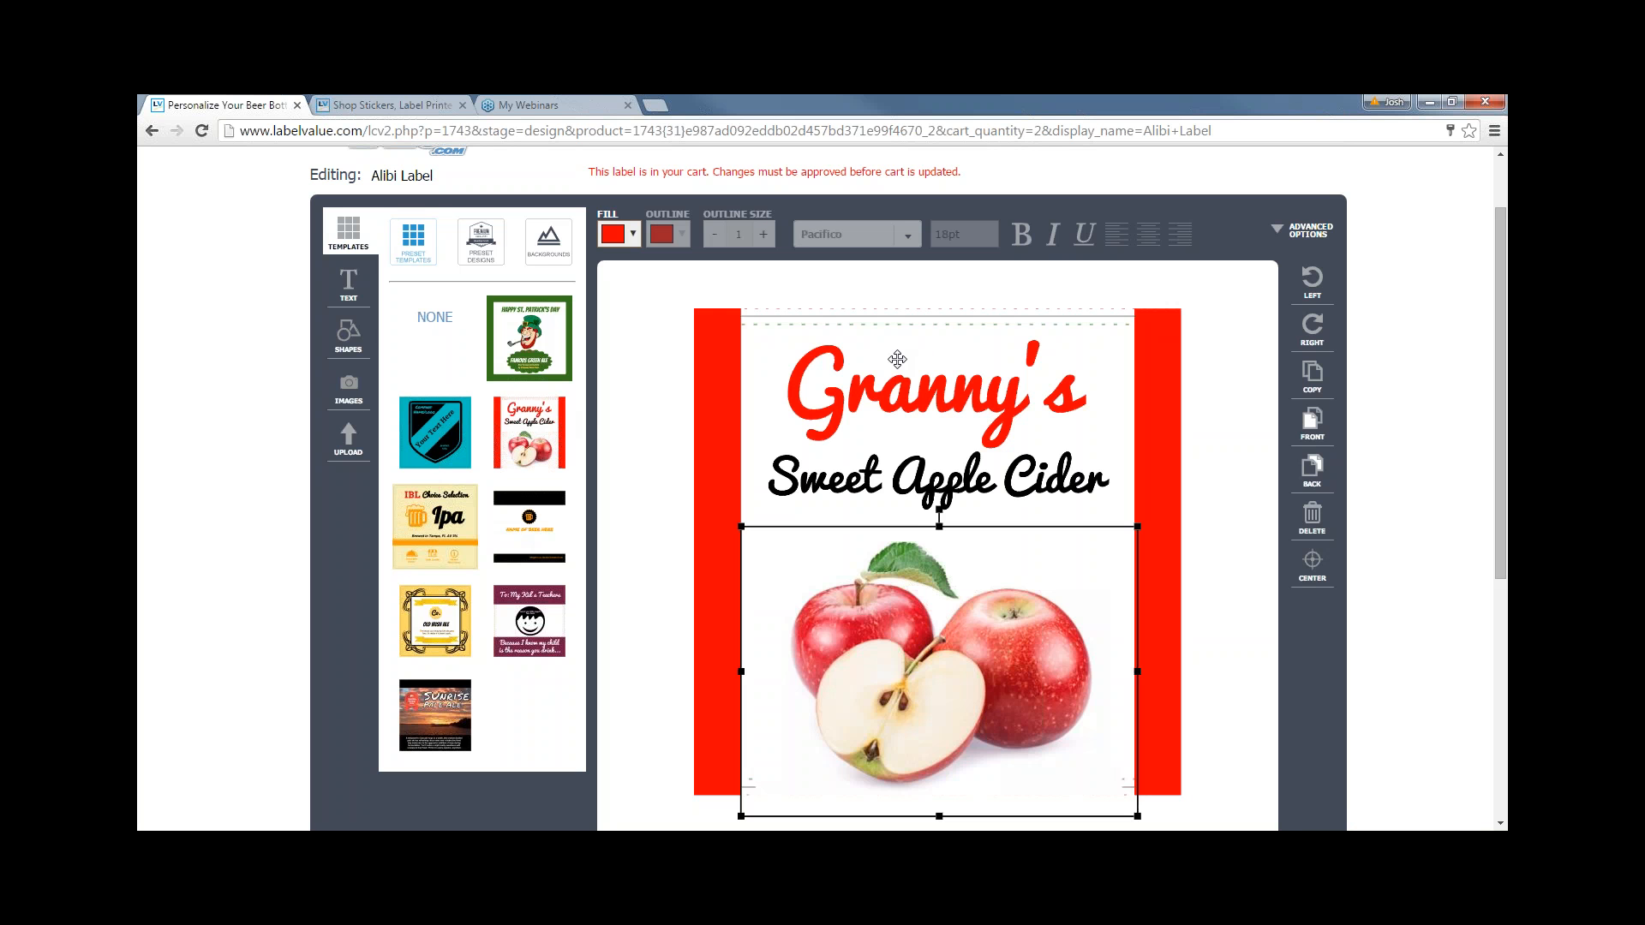
{"action": "left_click", "coordinate": [713, 413]}
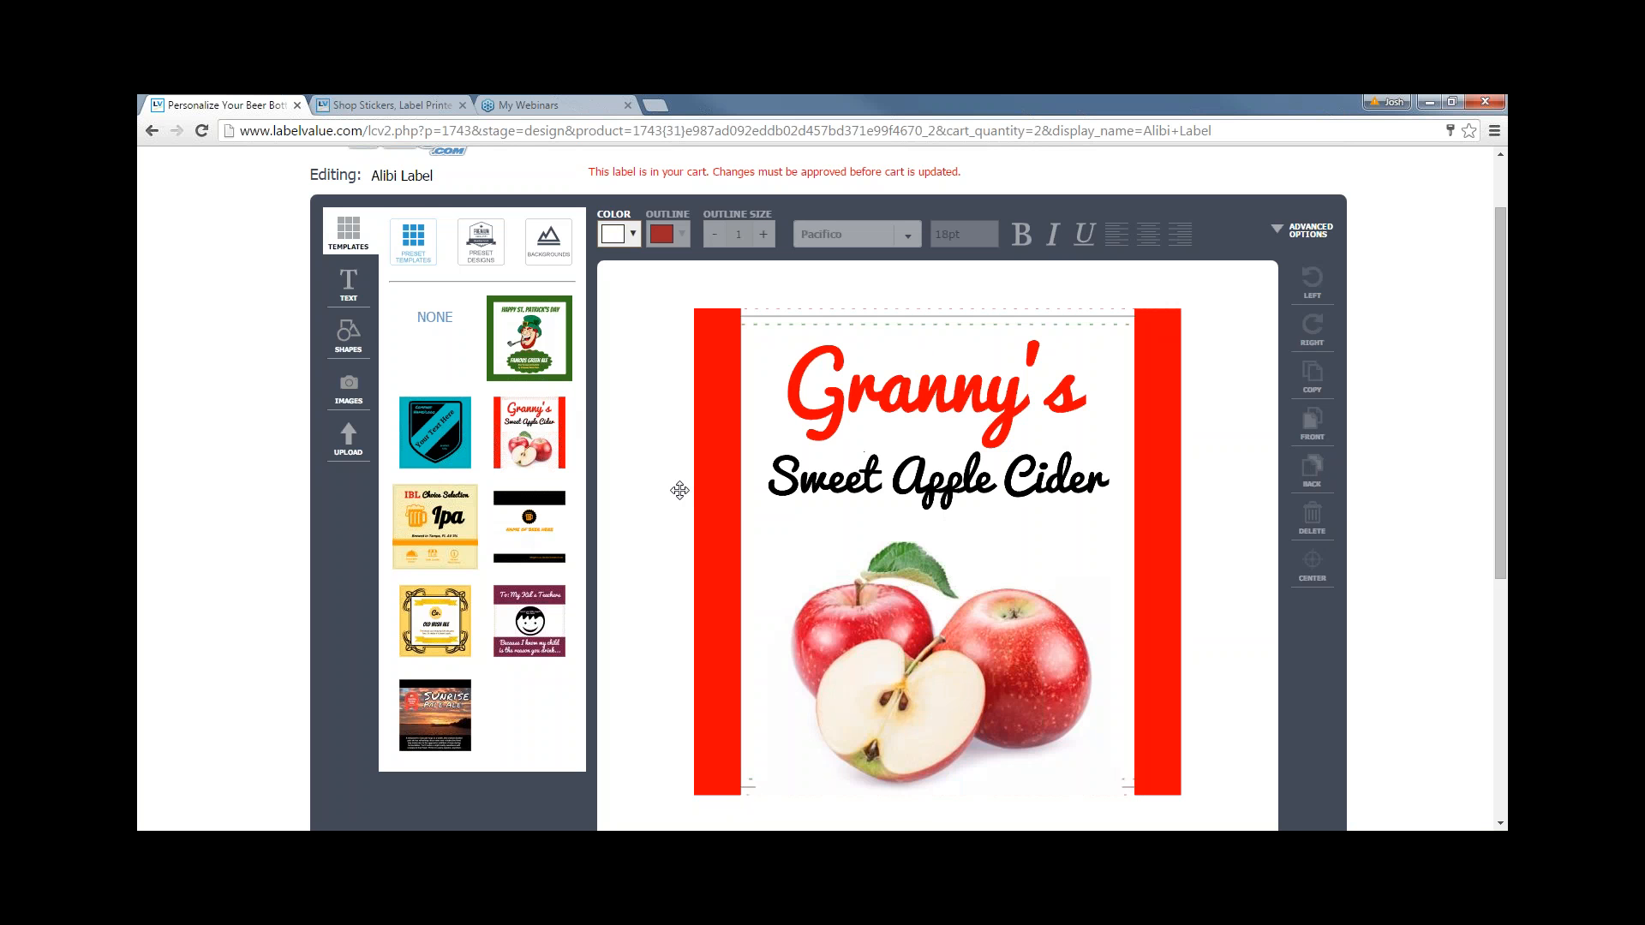
- Change the heading text from 'Granny's' to 'Paul's'
{"action": "left_click", "coordinate": [949, 376]}
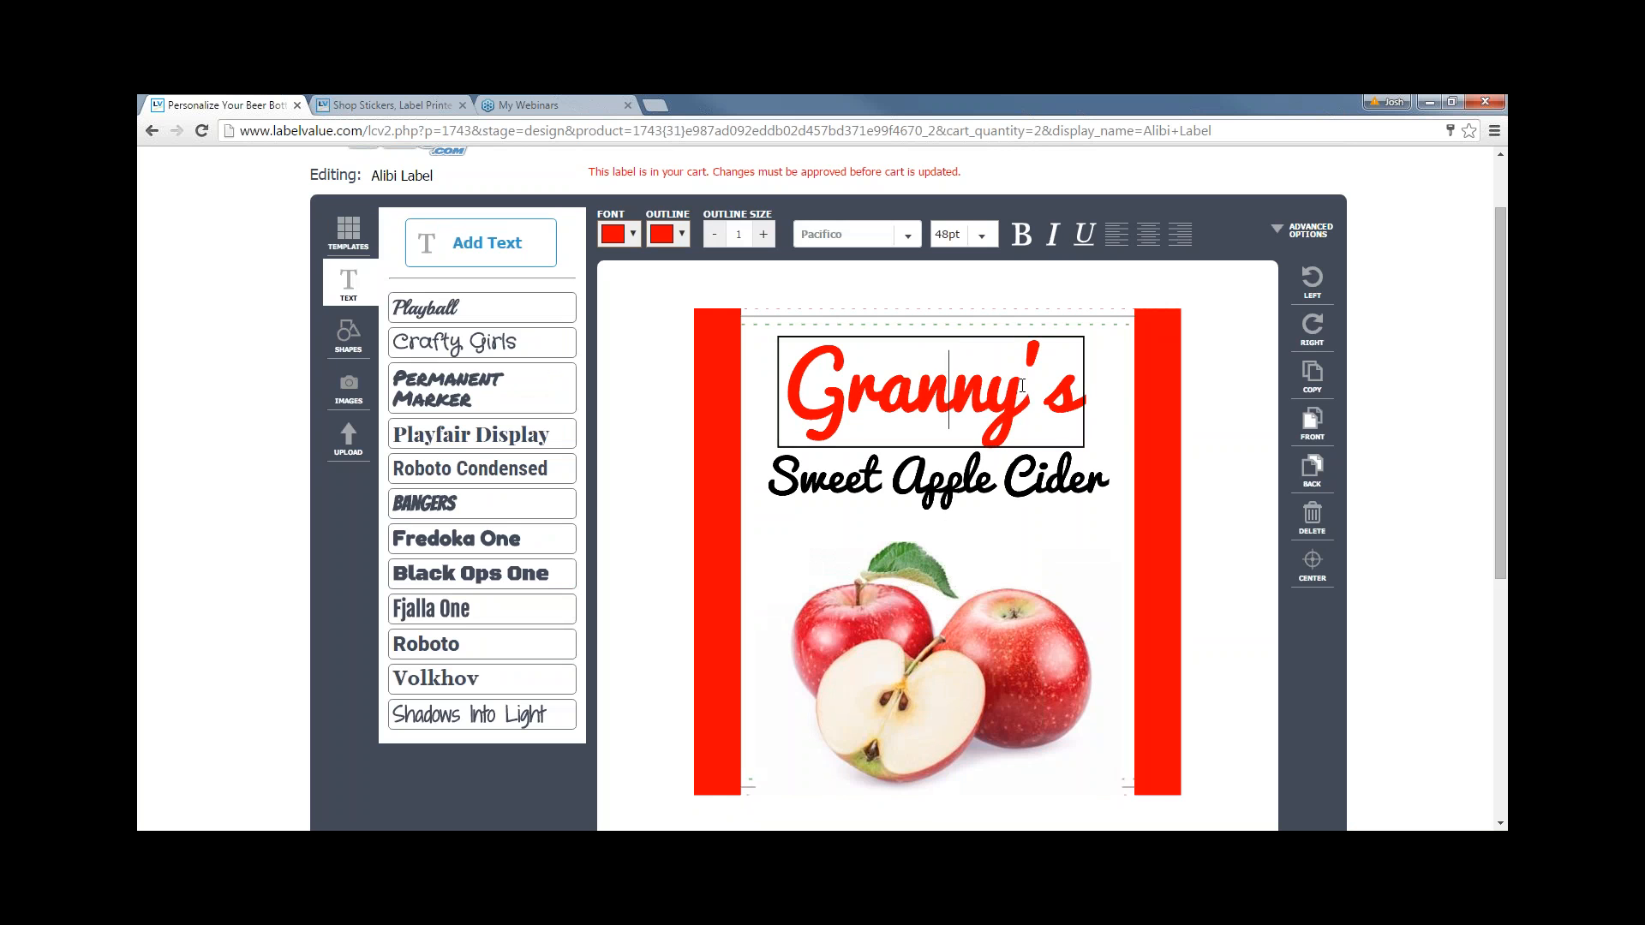
{"action": "left_click_drag", "start_coordinate": [1021, 392], "coordinate": [799, 390]}
{"action": "type", "text": "o"}
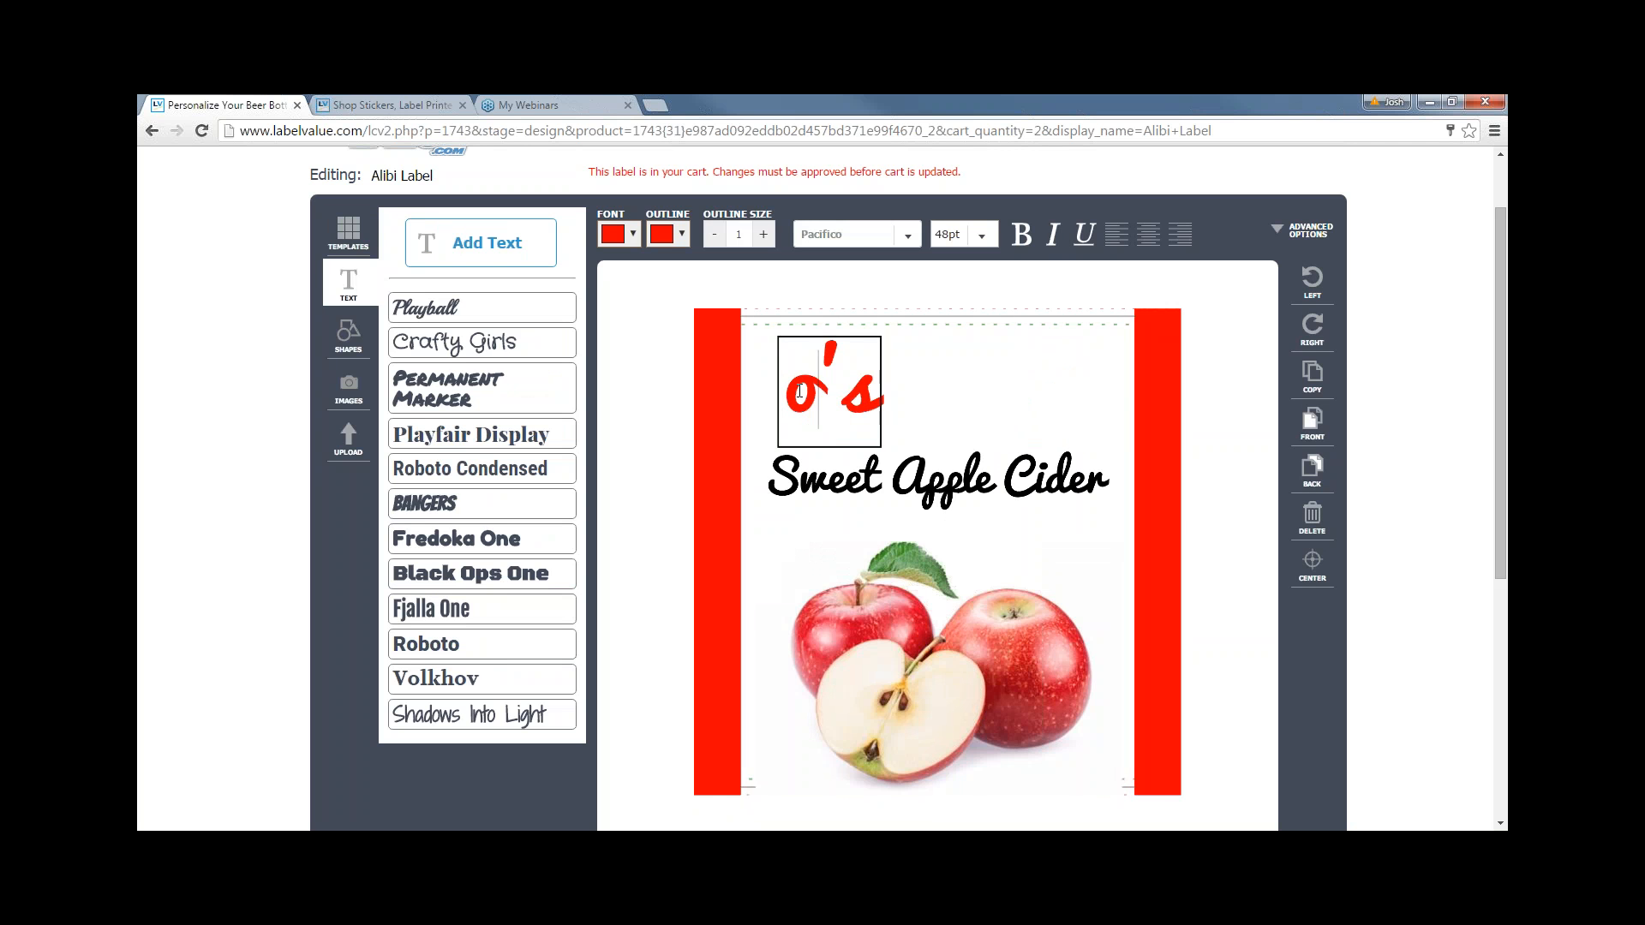
{"action": "key", "text": "BackSpace"}
{"action": "type", "text": "Paul"}
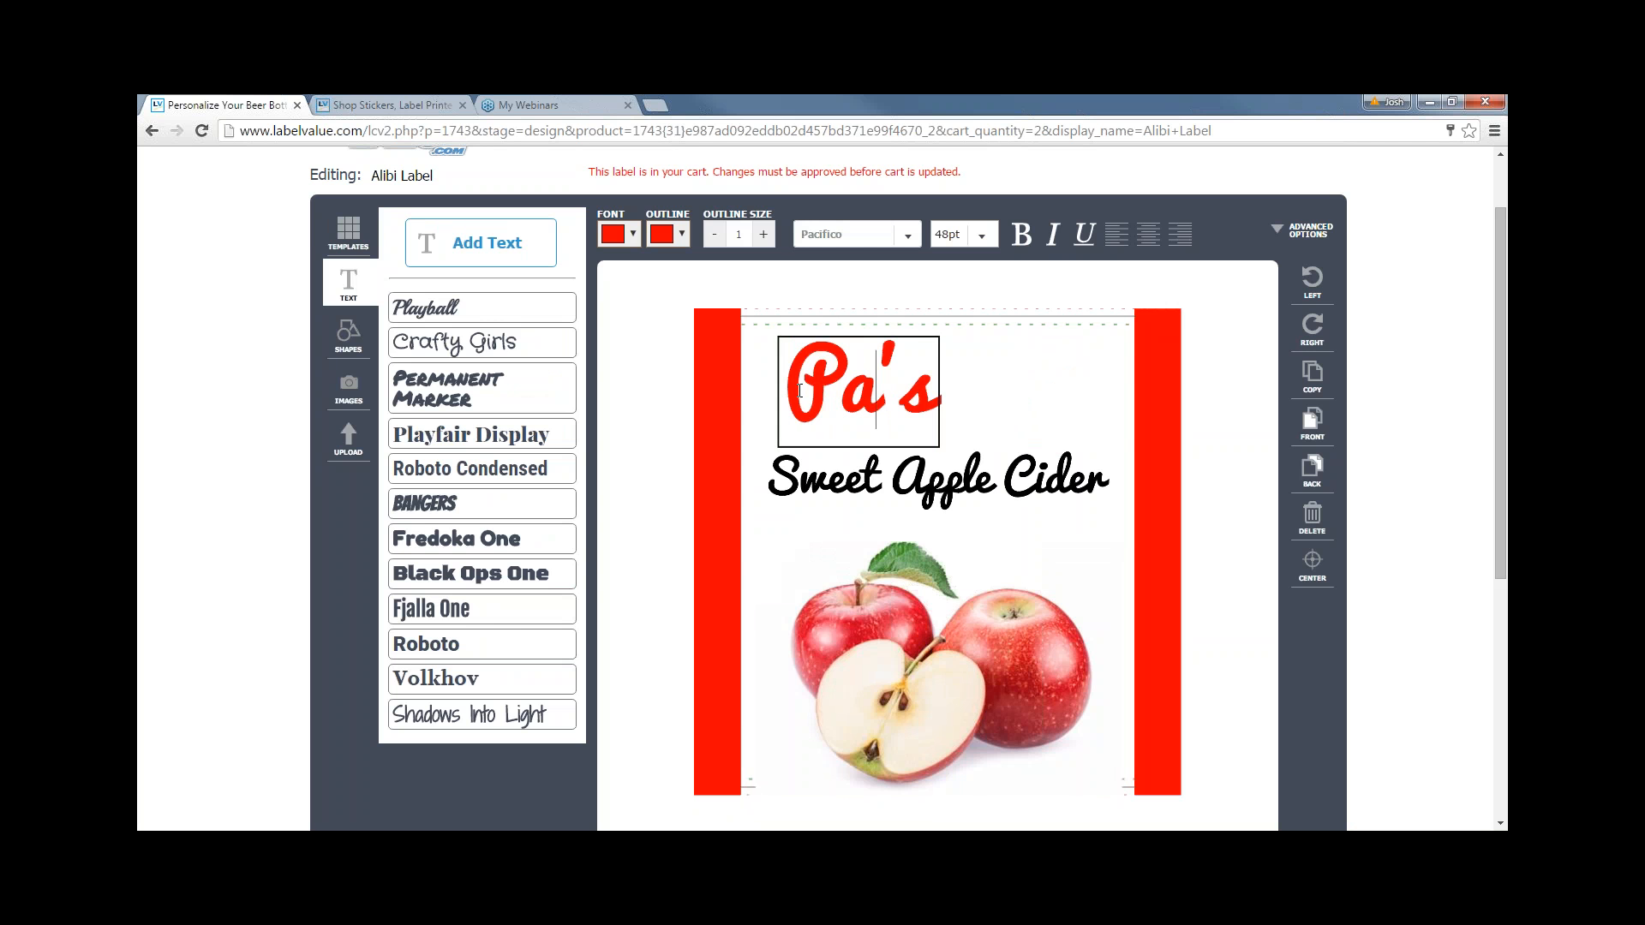
{"action": "left_click", "coordinate": [606, 400]}
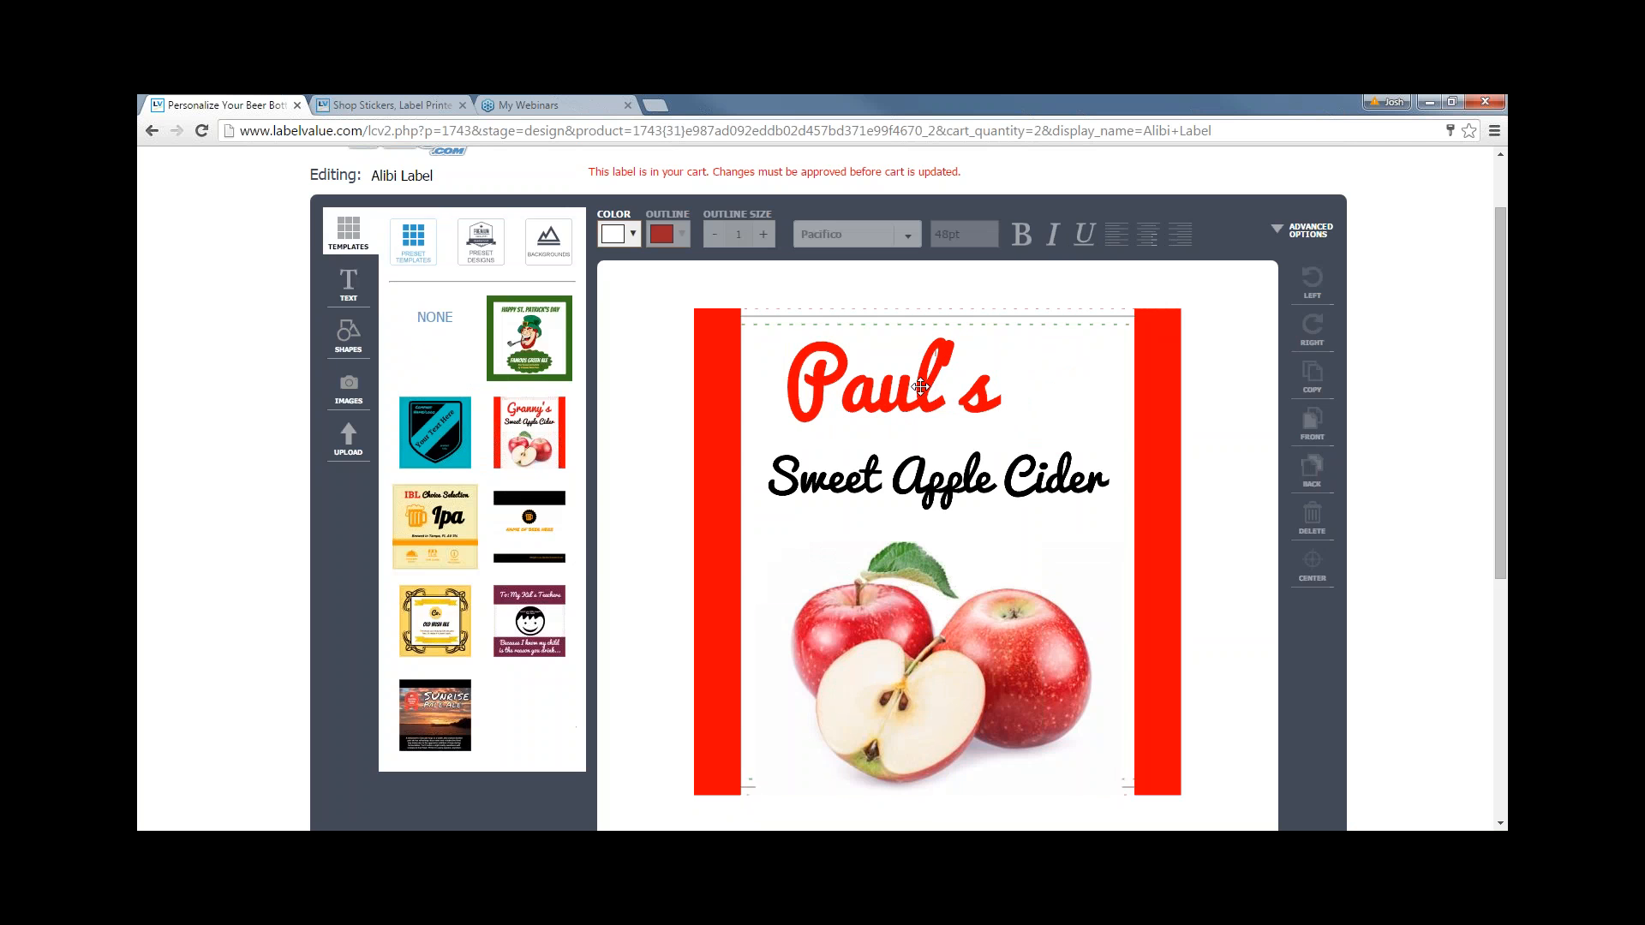
- Nudge the Paul's heading right, shift the left red bar, and move the apple photo up slightly
{"action": "left_click", "coordinate": [942, 395]}
{"action": "left_click_drag", "start_coordinate": [943, 395], "coordinate": [988, 399]}
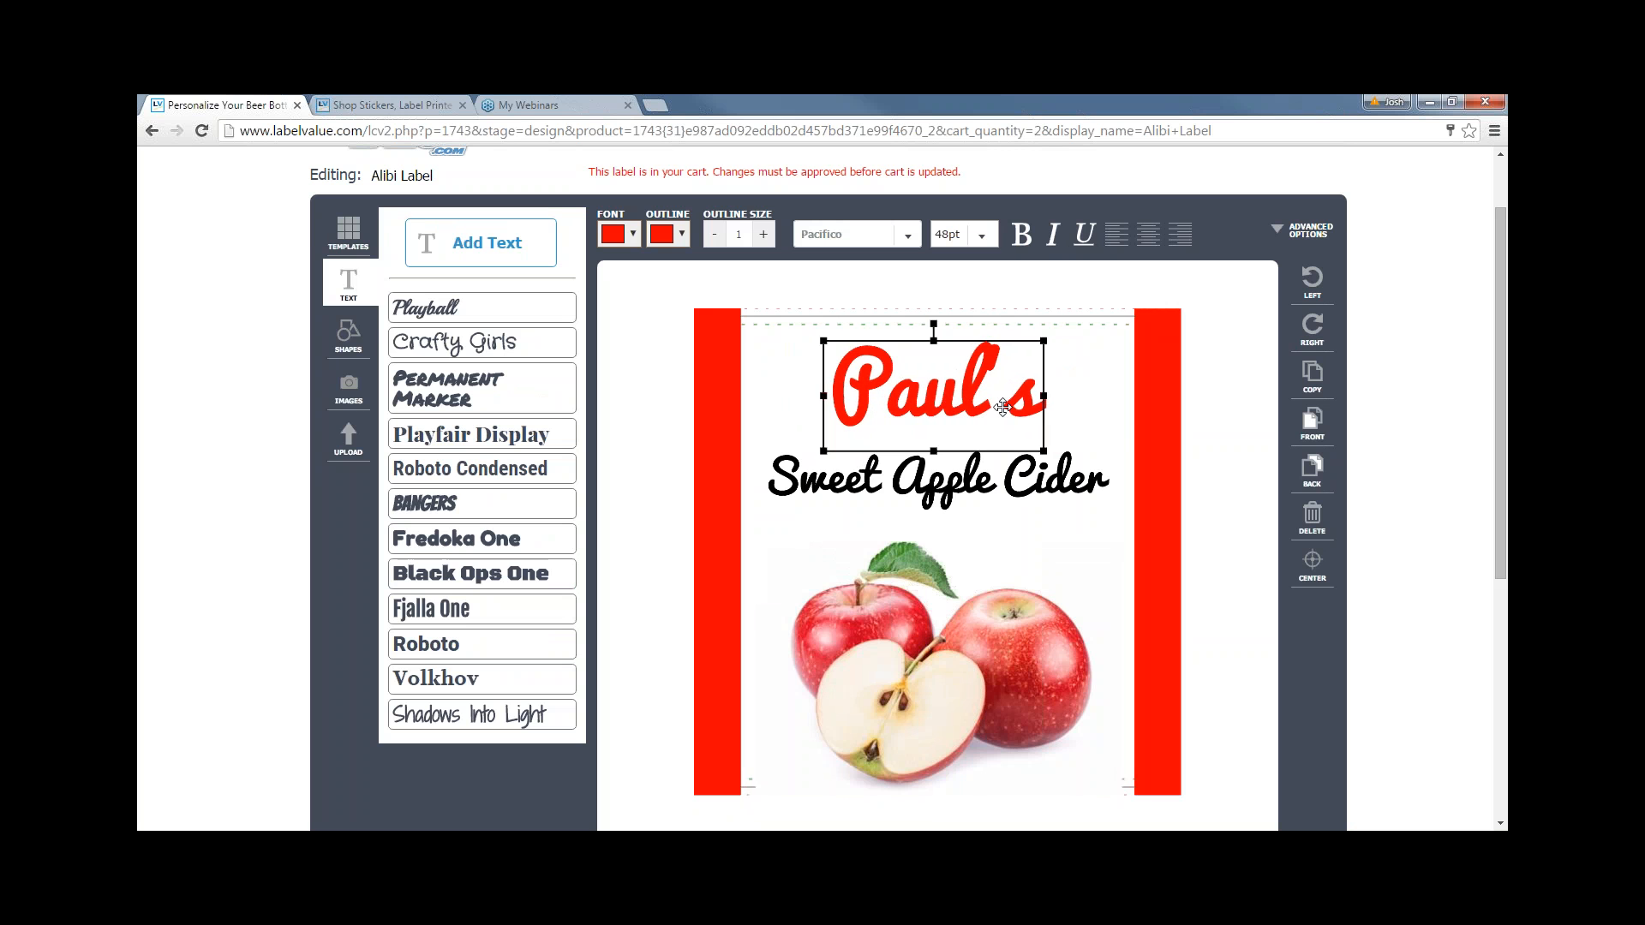
{"action": "left_click", "coordinate": [1158, 449]}
{"action": "left_click", "coordinate": [725, 447]}
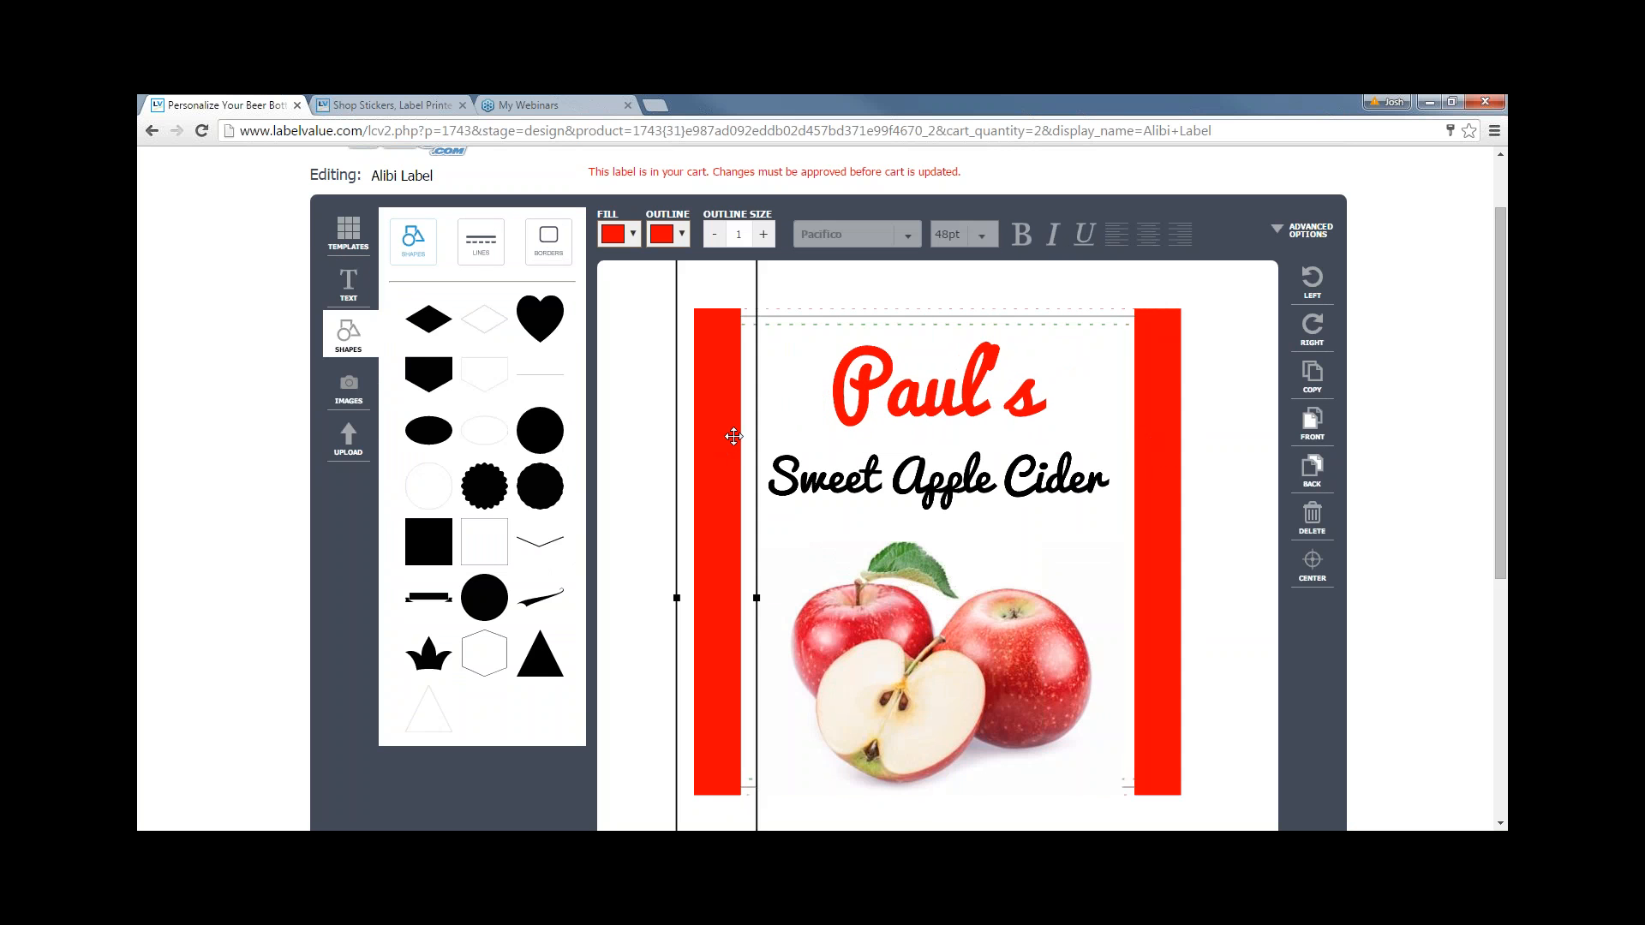
{"action": "left_click_drag", "start_coordinate": [715, 440], "coordinate": [708, 437]}
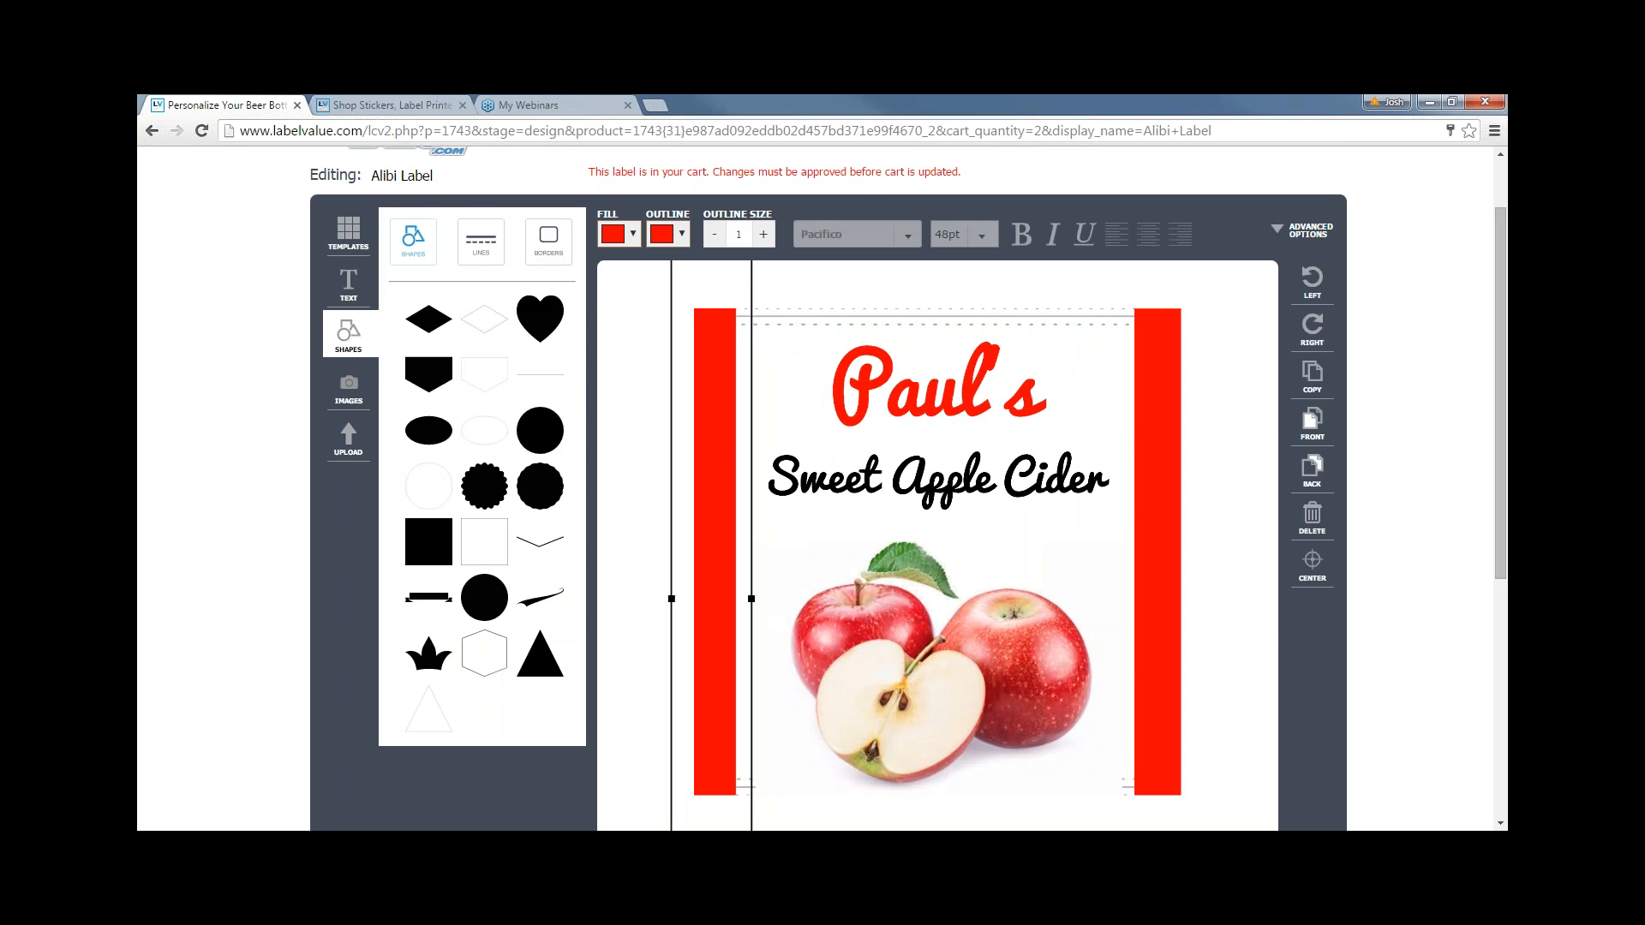
{"action": "left_click", "coordinate": [996, 481]}
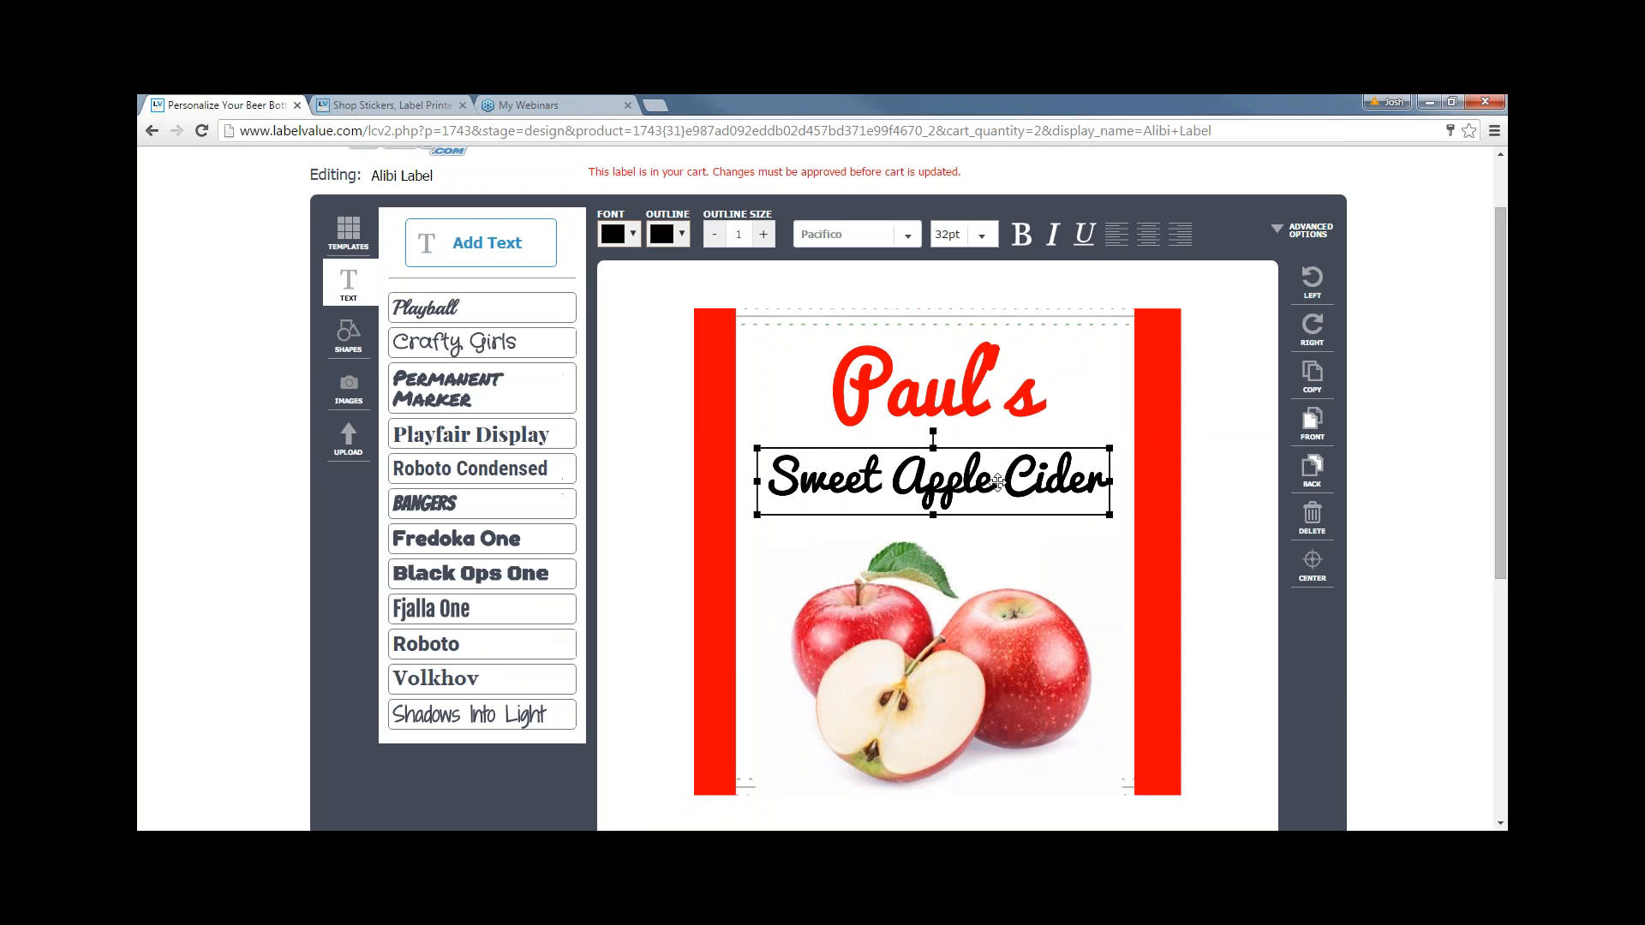
{"action": "left_click_drag", "start_coordinate": [1015, 612], "coordinate": [1011, 597]}
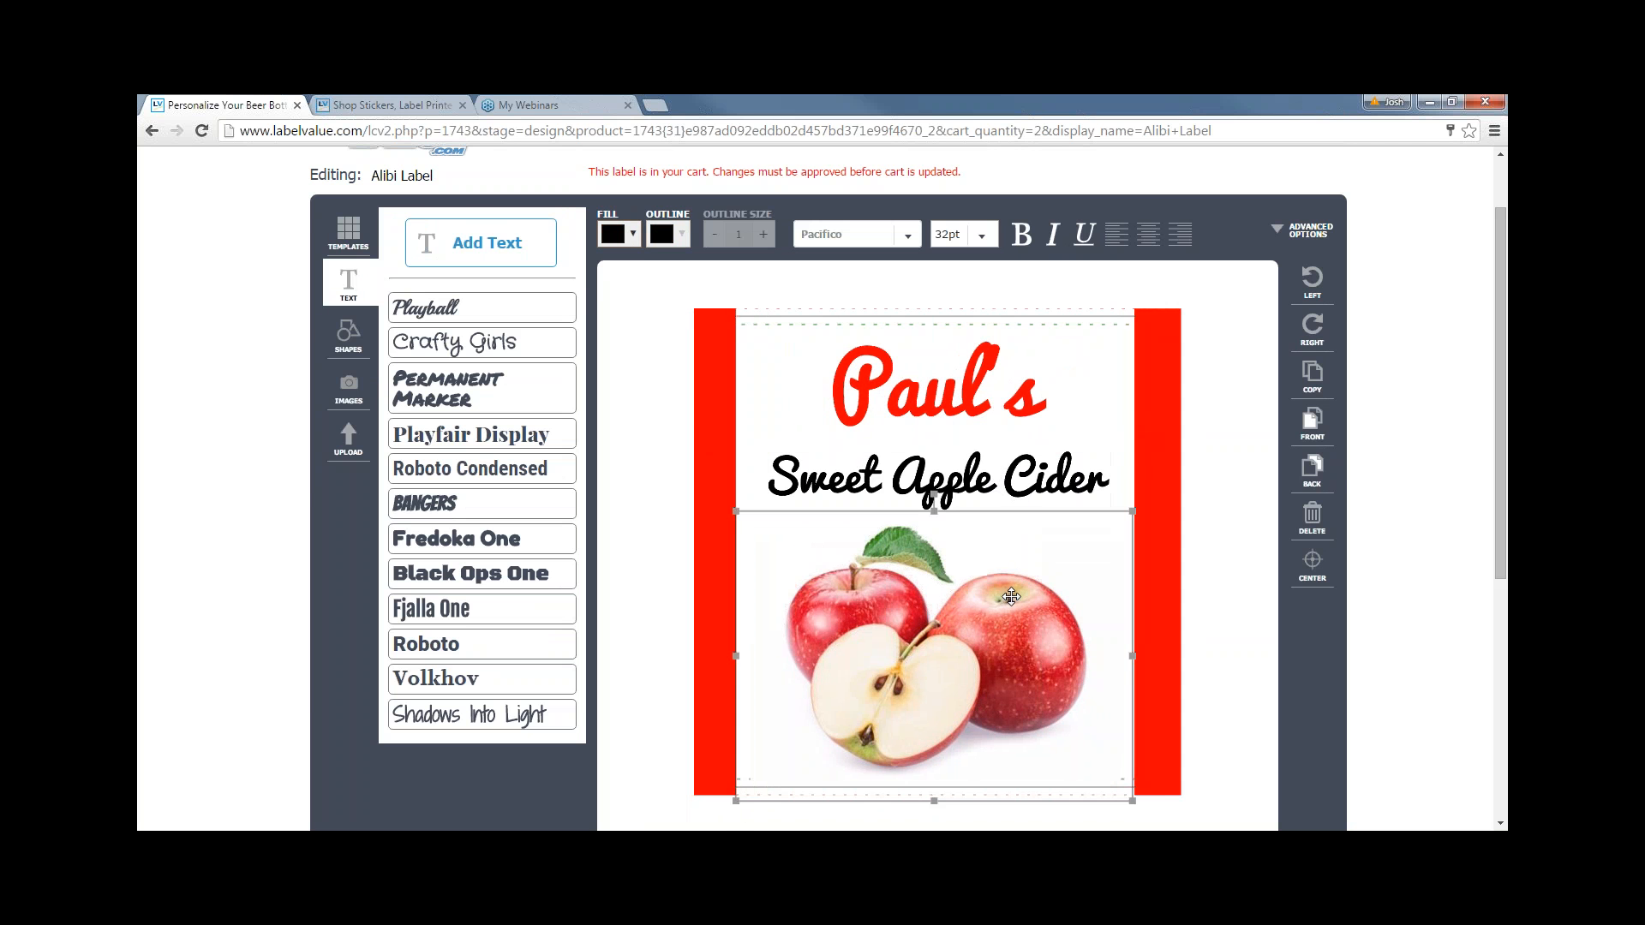
- Add a test 'Click to edit' text box, then delete it
{"action": "left_click", "coordinate": [348, 283]}
{"action": "left_click", "coordinate": [514, 242]}
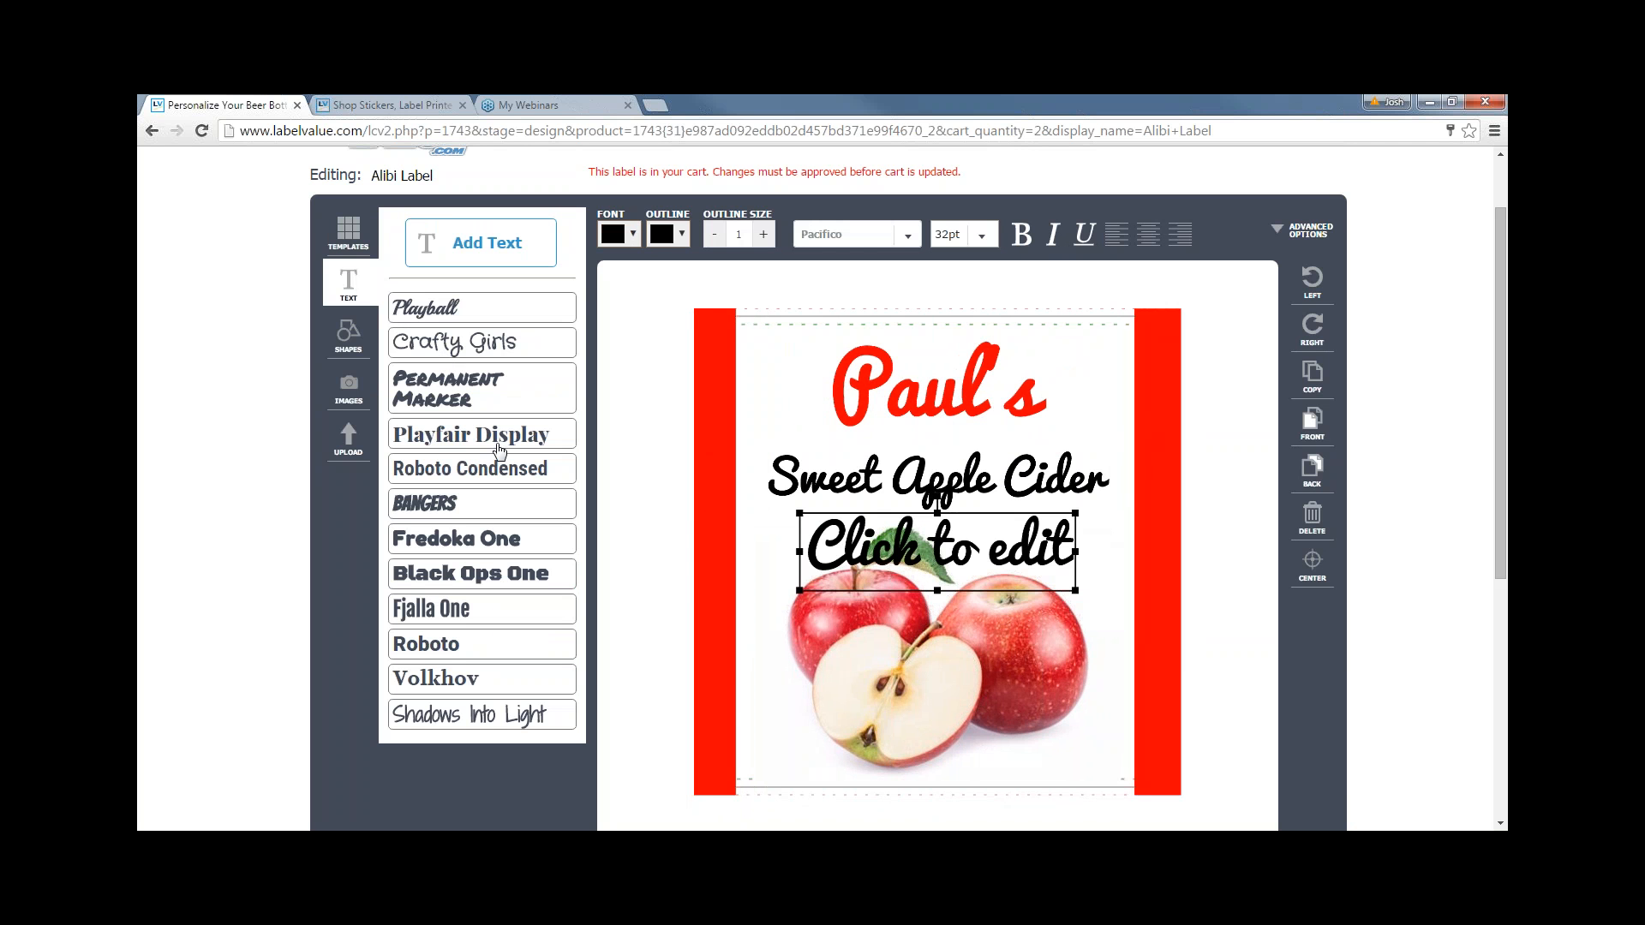
{"action": "left_click", "coordinate": [1312, 519]}
{"action": "left_click", "coordinate": [350, 254]}
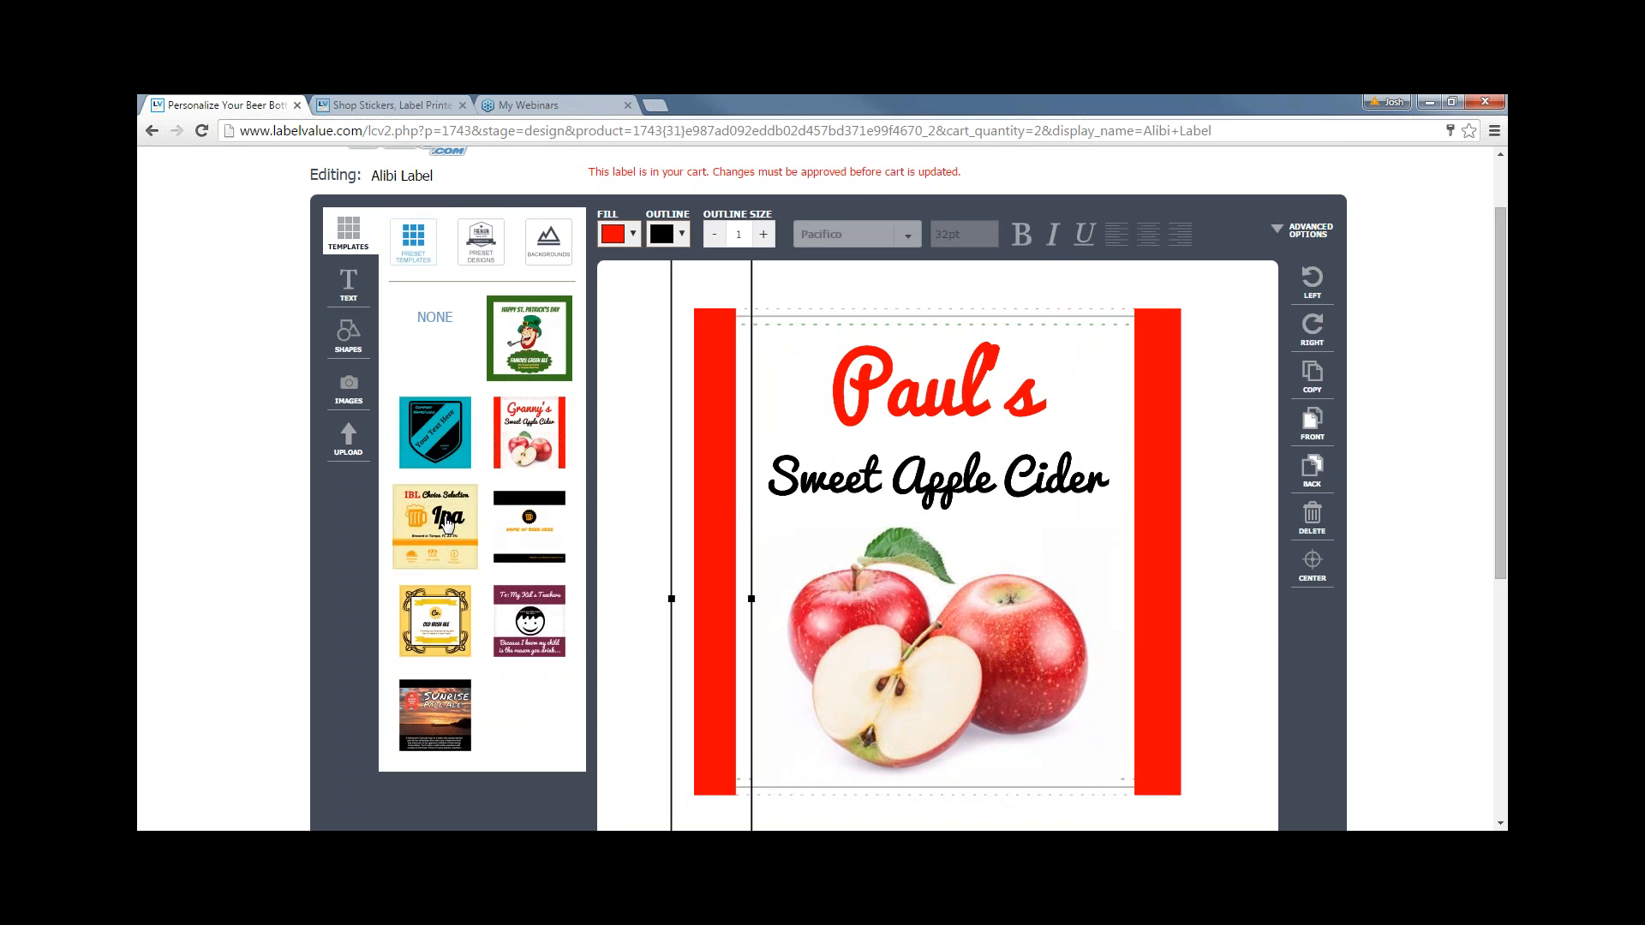
- Reset the Paul's cider label to blank with the NONE template and switch to the homepage tab
{"action": "left_click", "coordinate": [637, 522]}
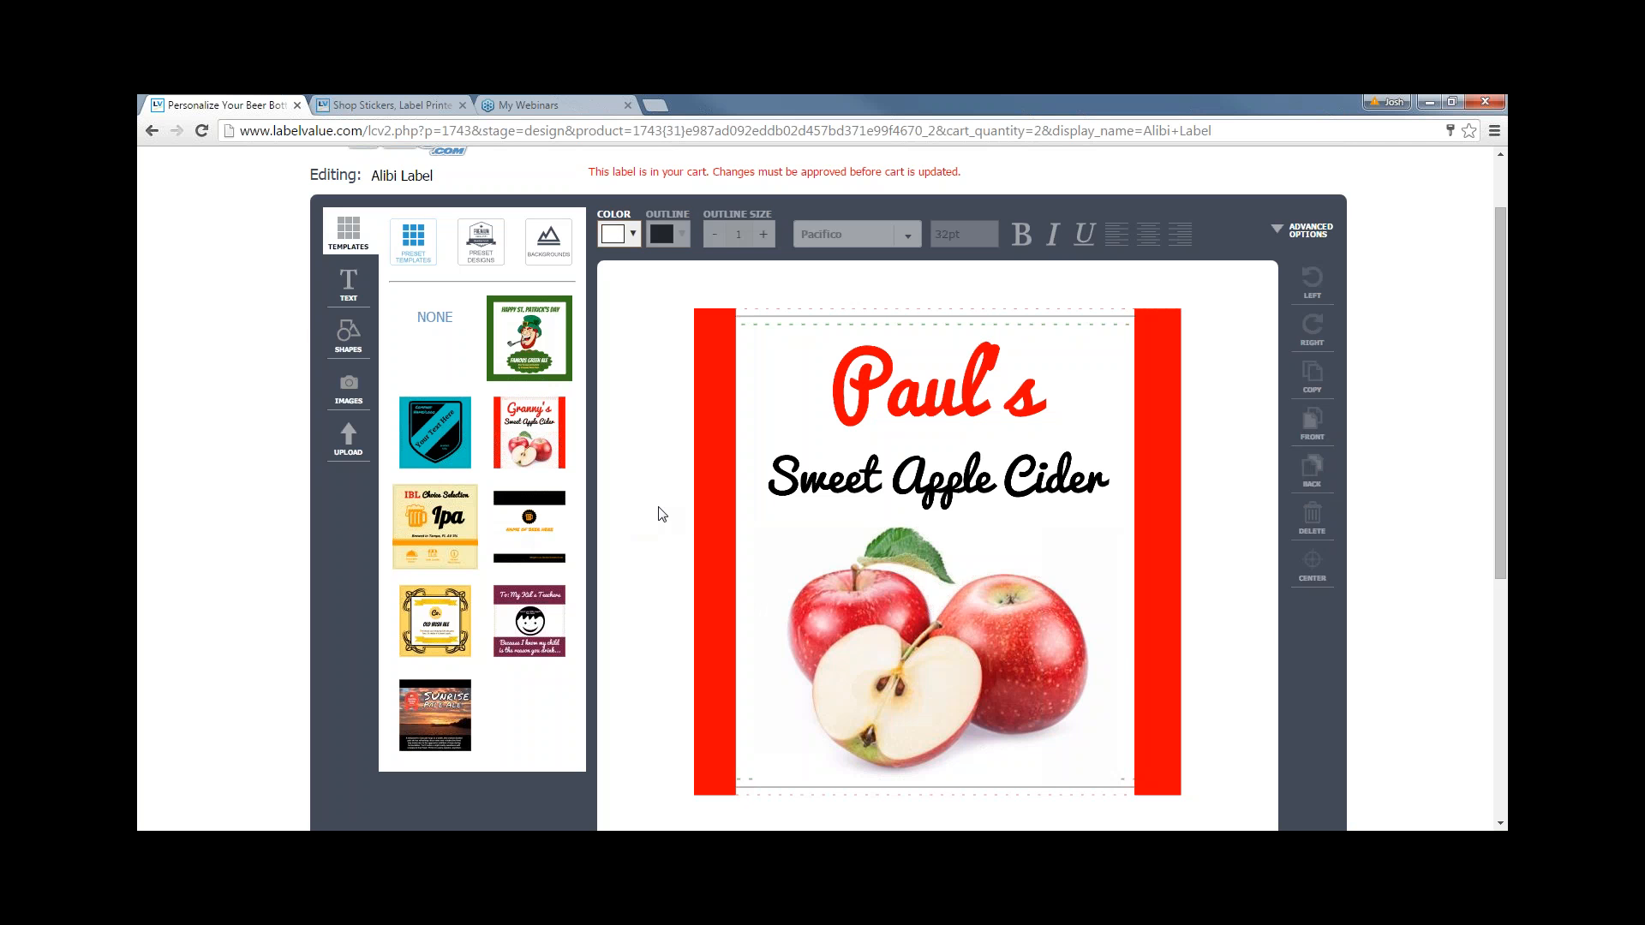
{"action": "scroll", "coordinate": [661, 514], "scroll_direction": "down", "scroll_amount": 1}
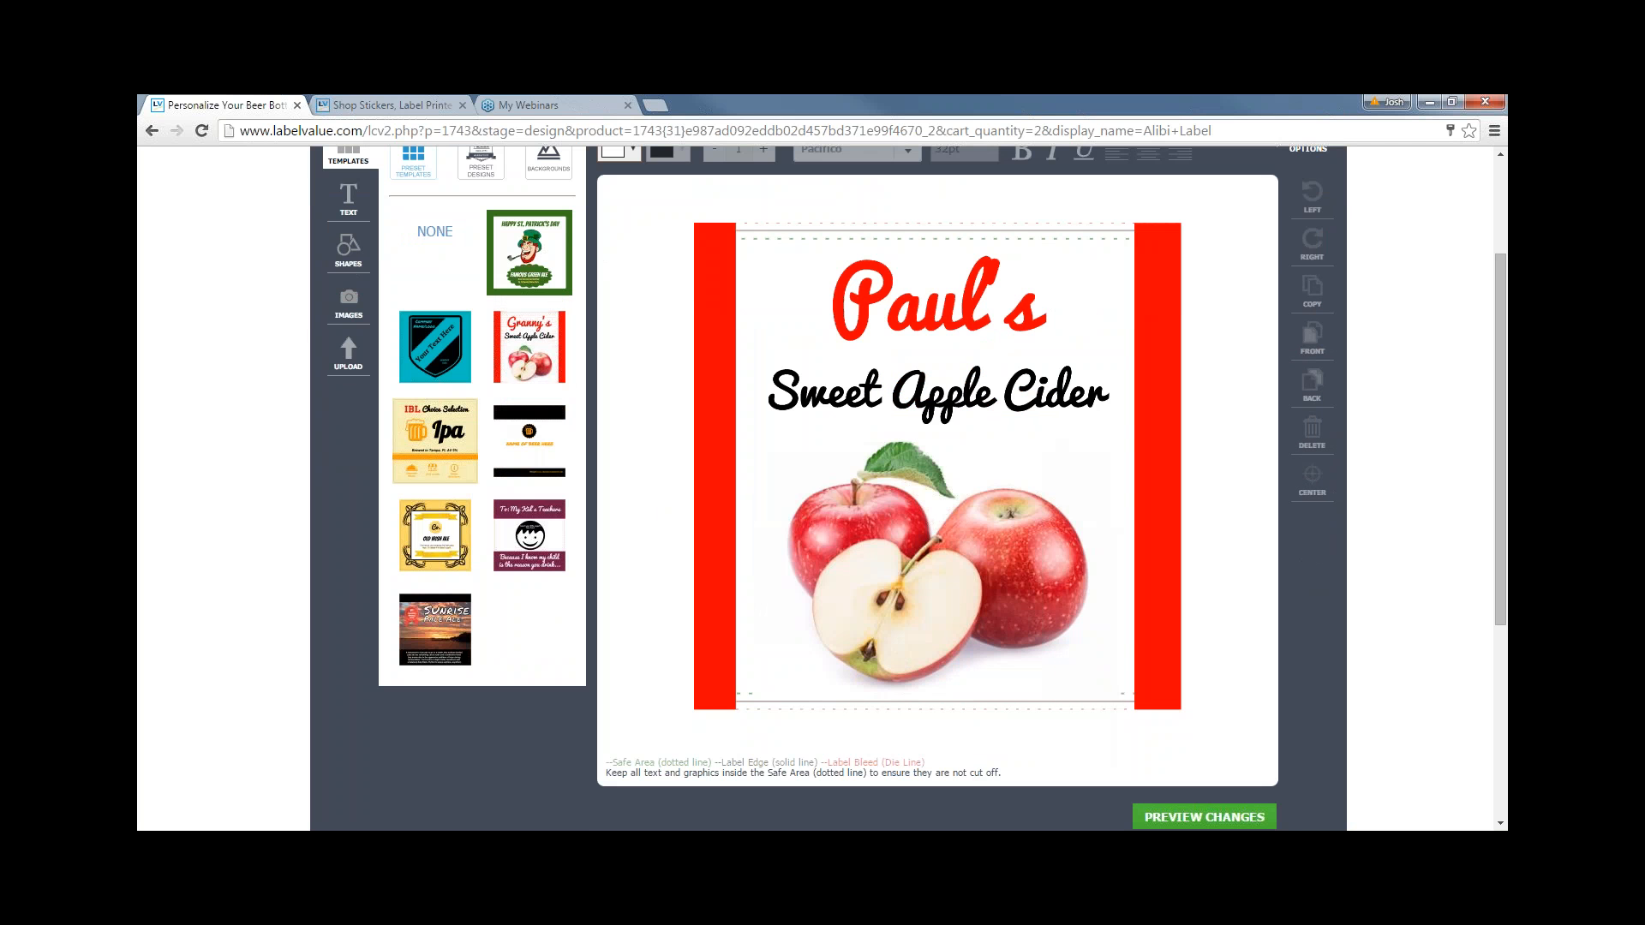
{"action": "scroll", "coordinate": [820, 489], "scroll_direction": "up", "scroll_amount": 1}
{"action": "left_click", "coordinate": [435, 319]}
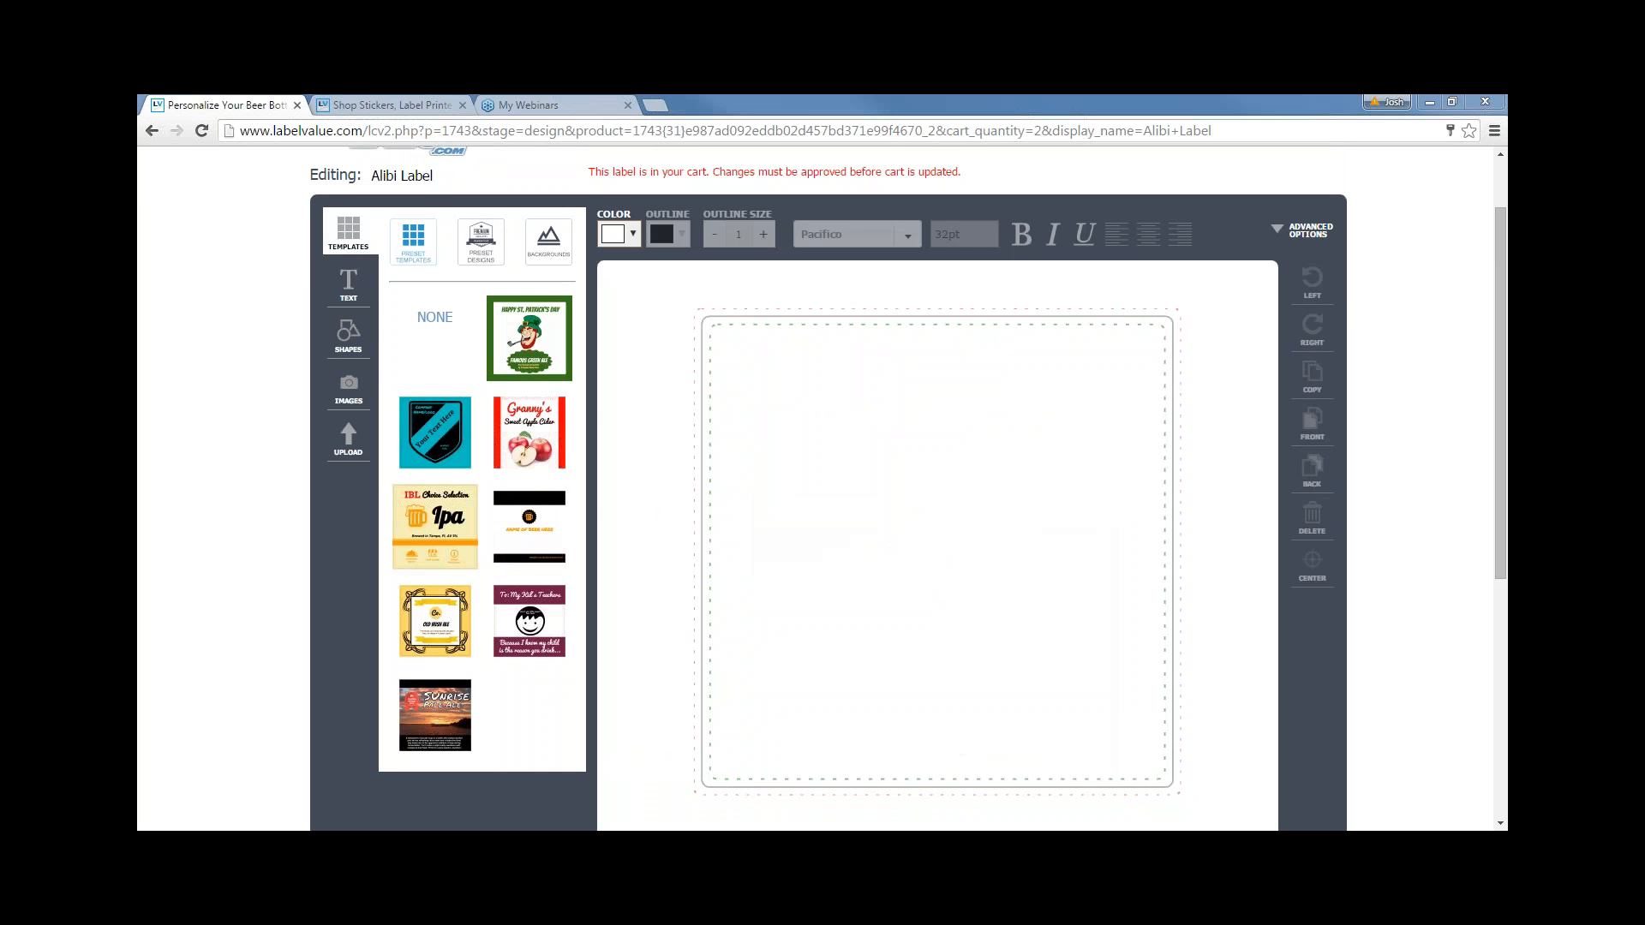
{"action": "scroll", "coordinate": [666, 463], "scroll_direction": "up", "scroll_amount": 1}
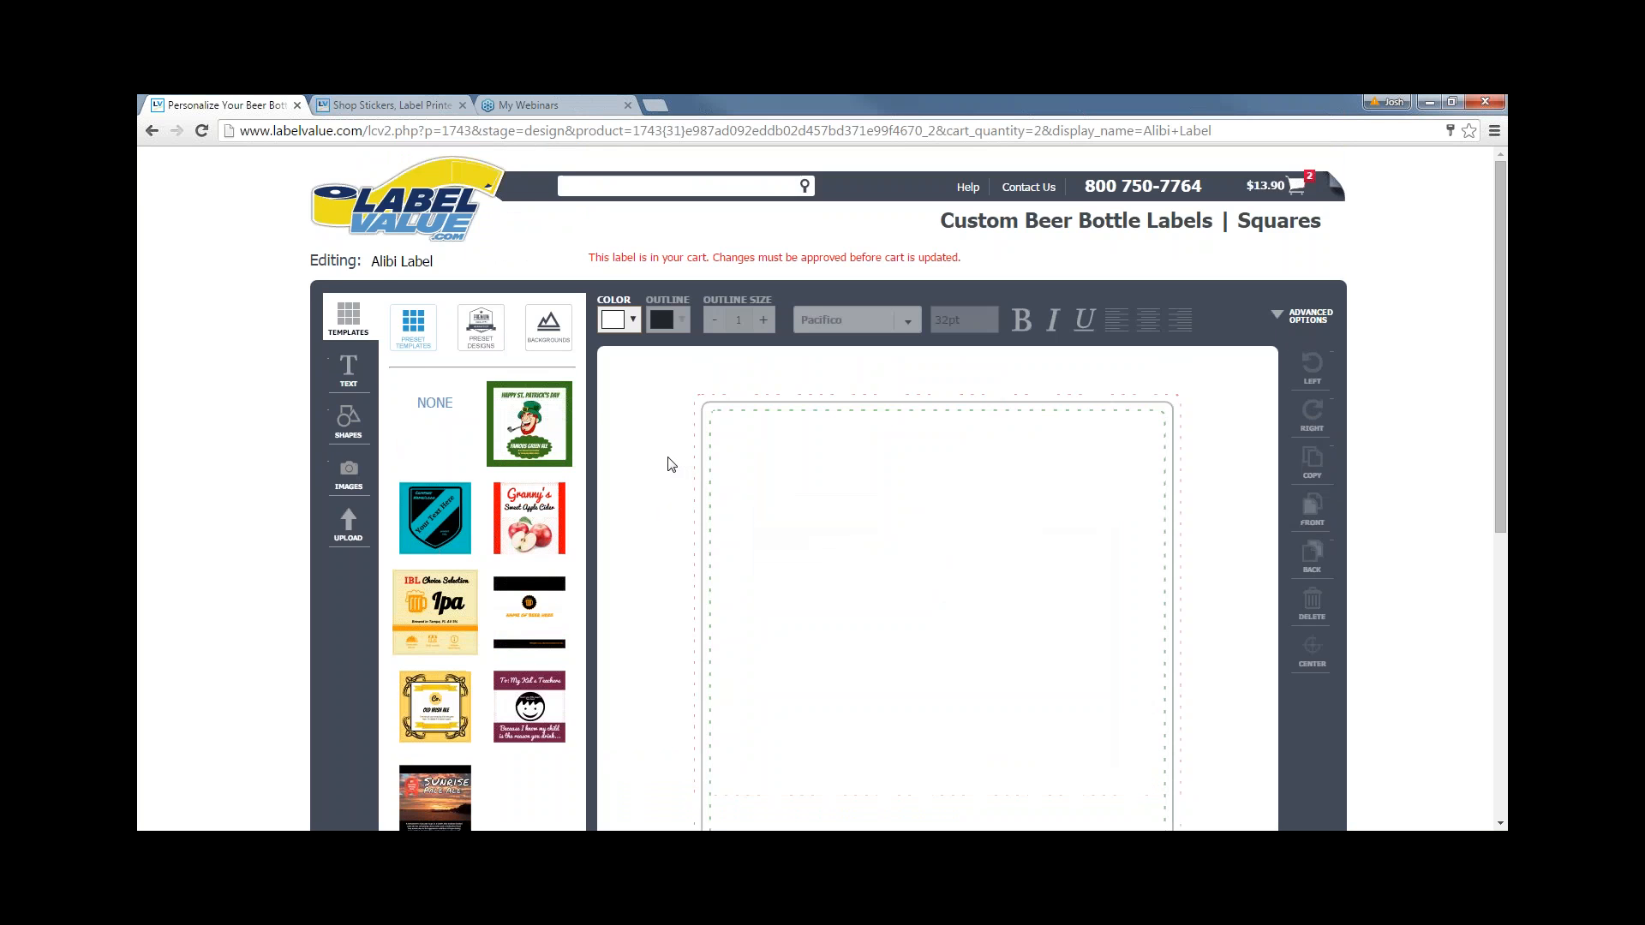
{"action": "scroll", "coordinate": [671, 464], "scroll_direction": "down", "scroll_amount": 1}
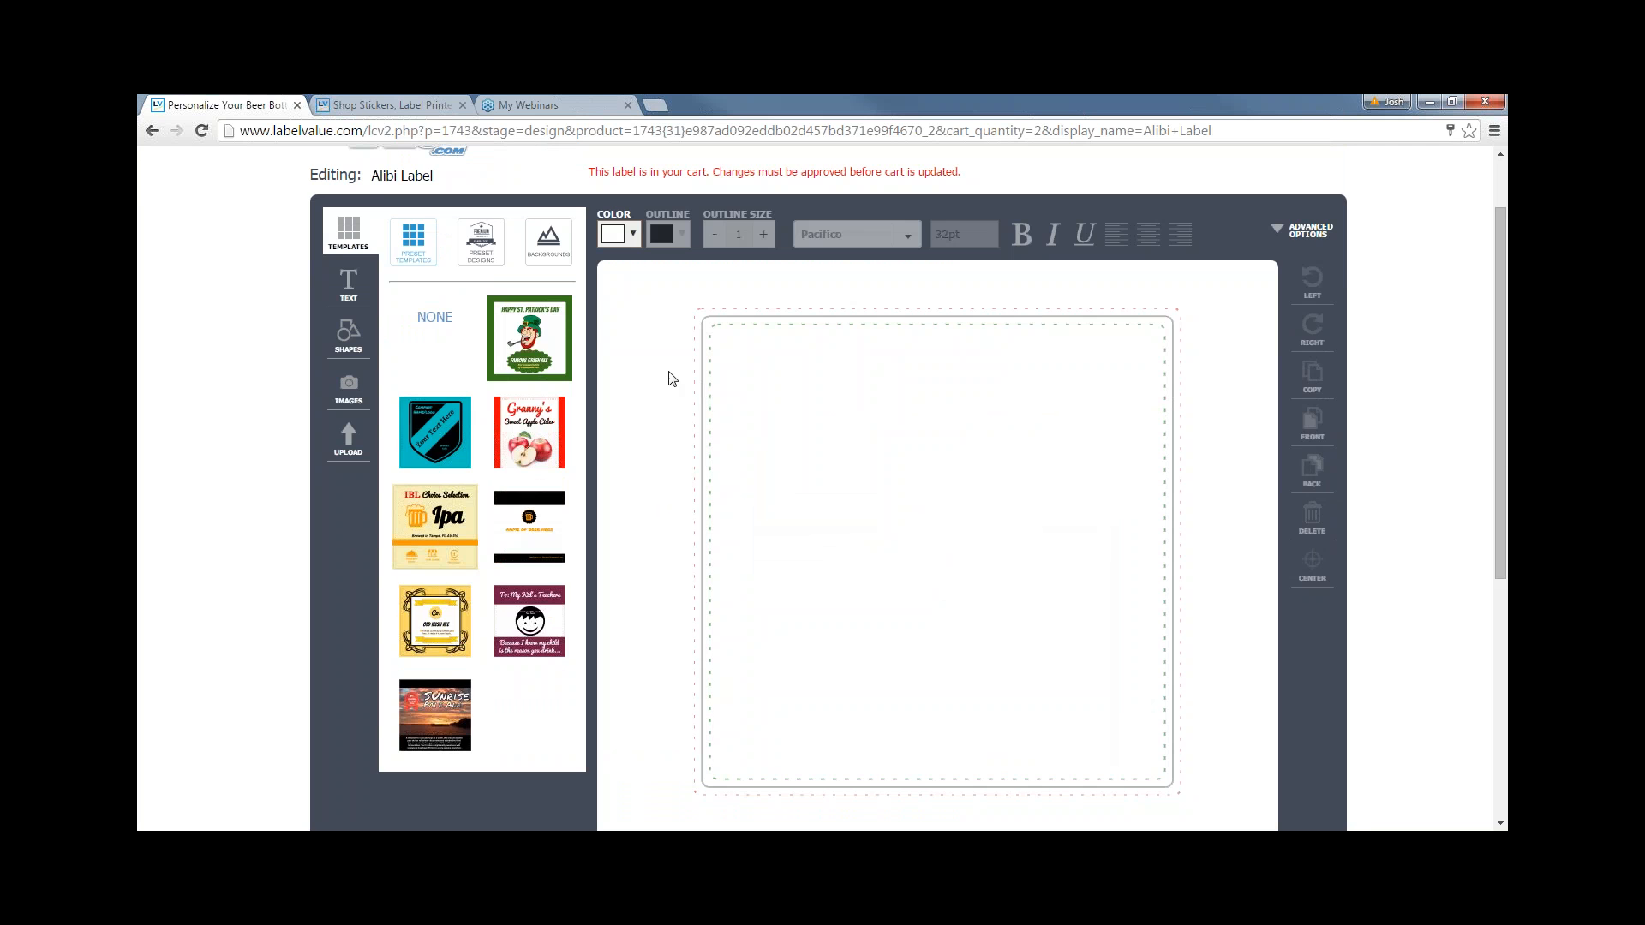
{"action": "left_click", "coordinate": [401, 104]}
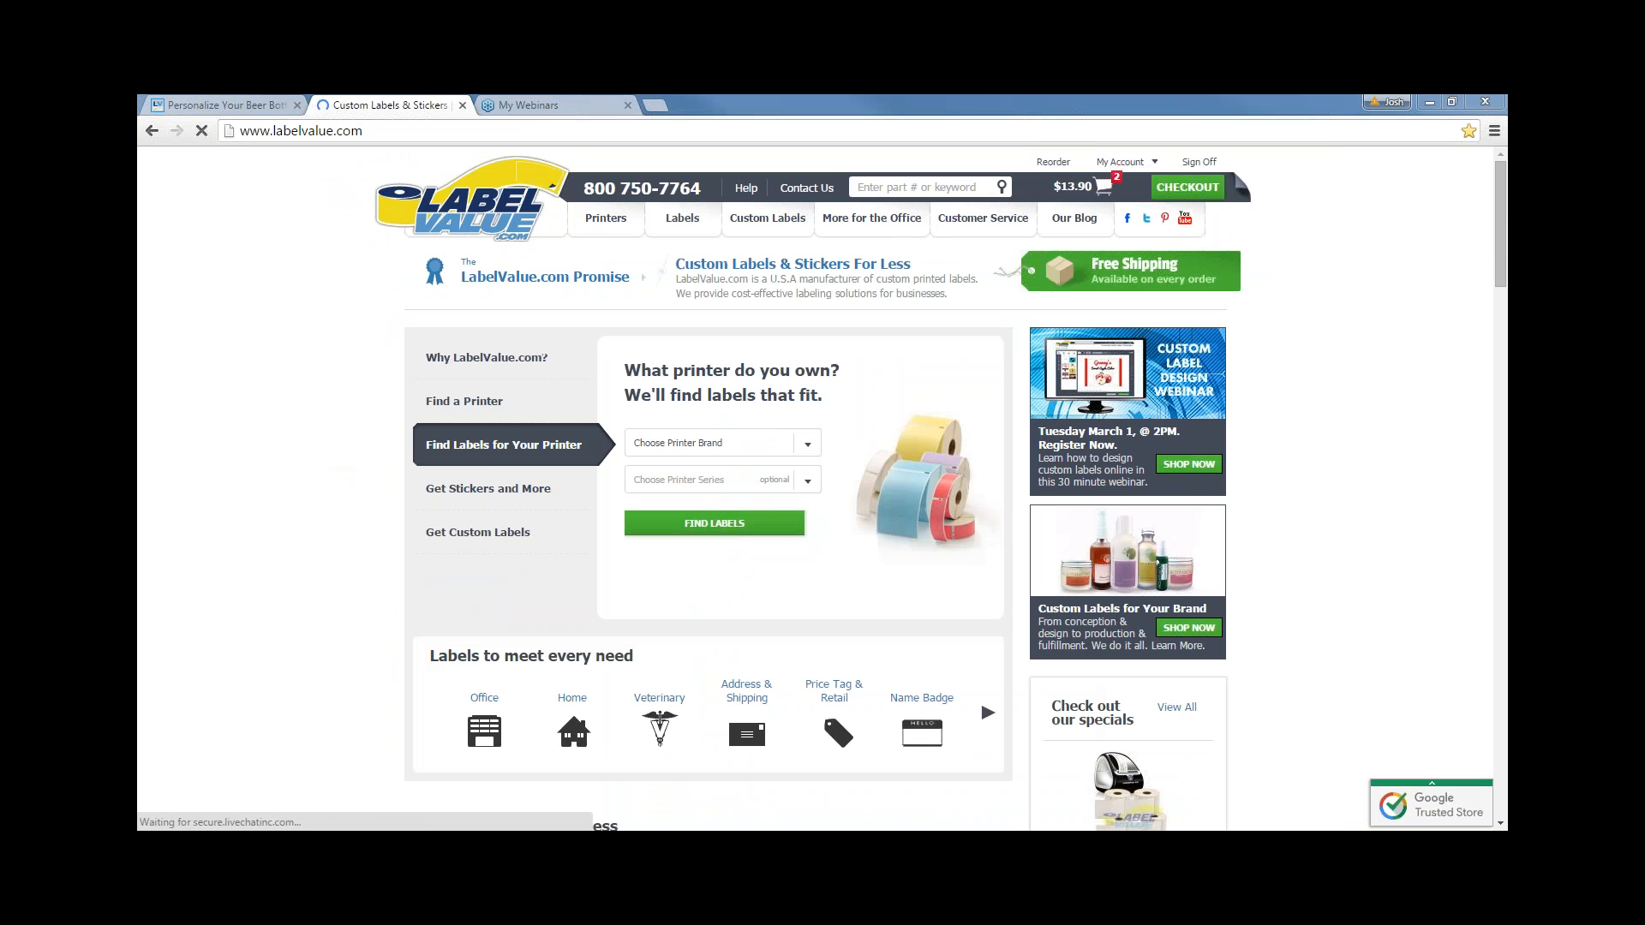
- From My Account, open My Saved Custom Labels to reach the organic gala apples label
{"action": "mouse_move", "coordinate": [690, 234]}
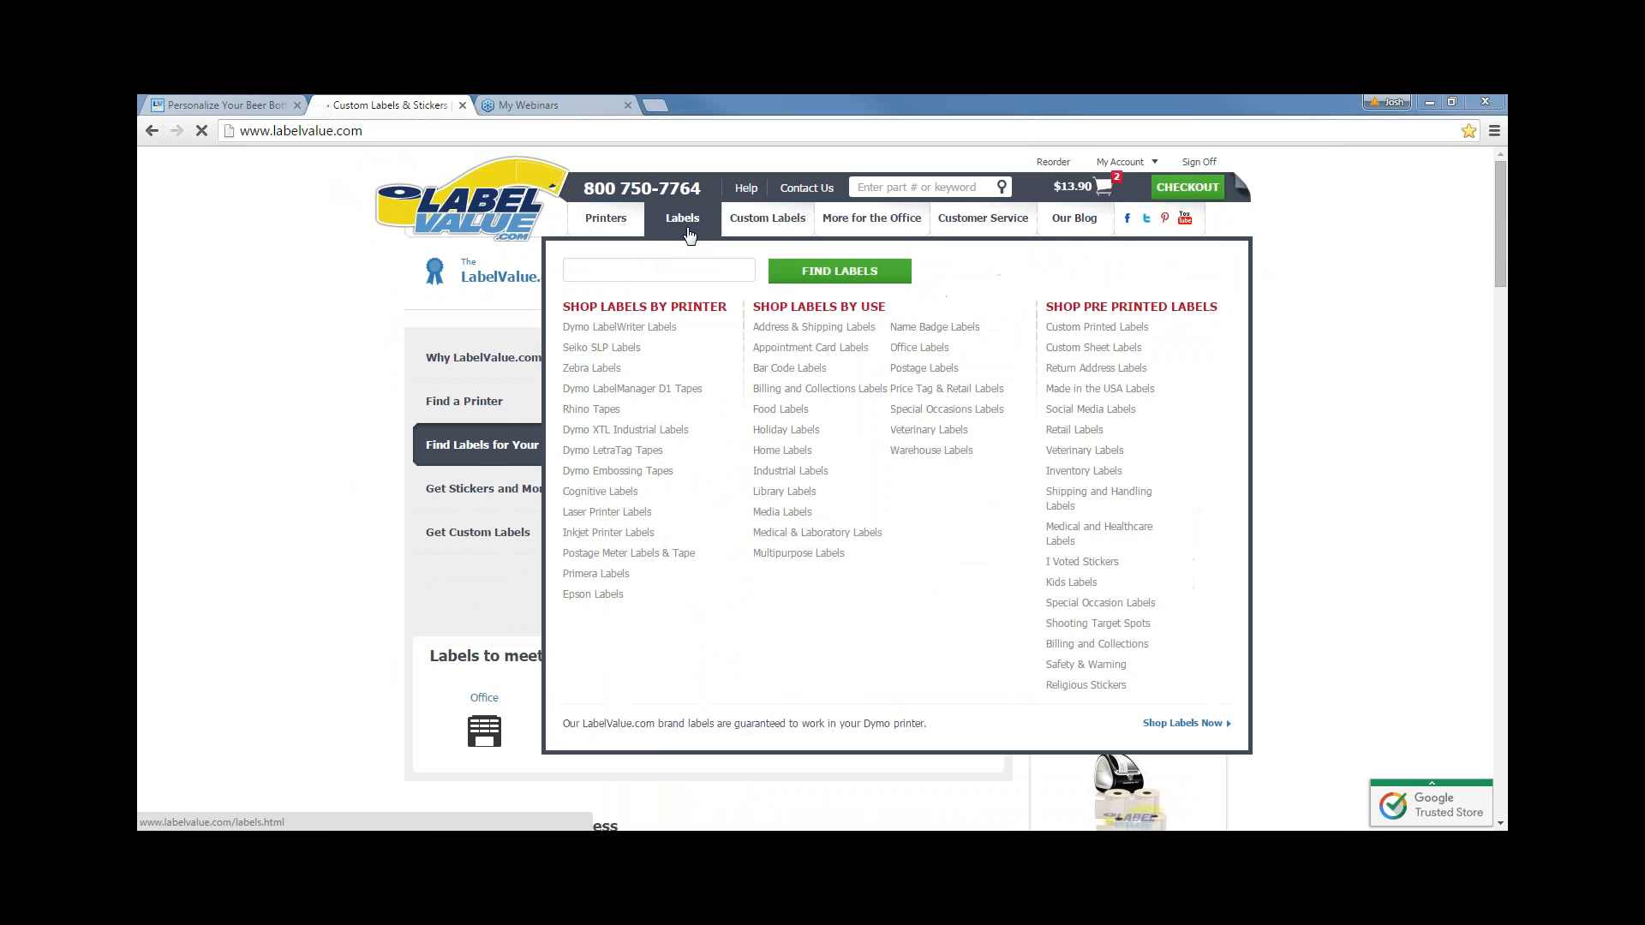
{"action": "left_click", "coordinate": [1121, 162]}
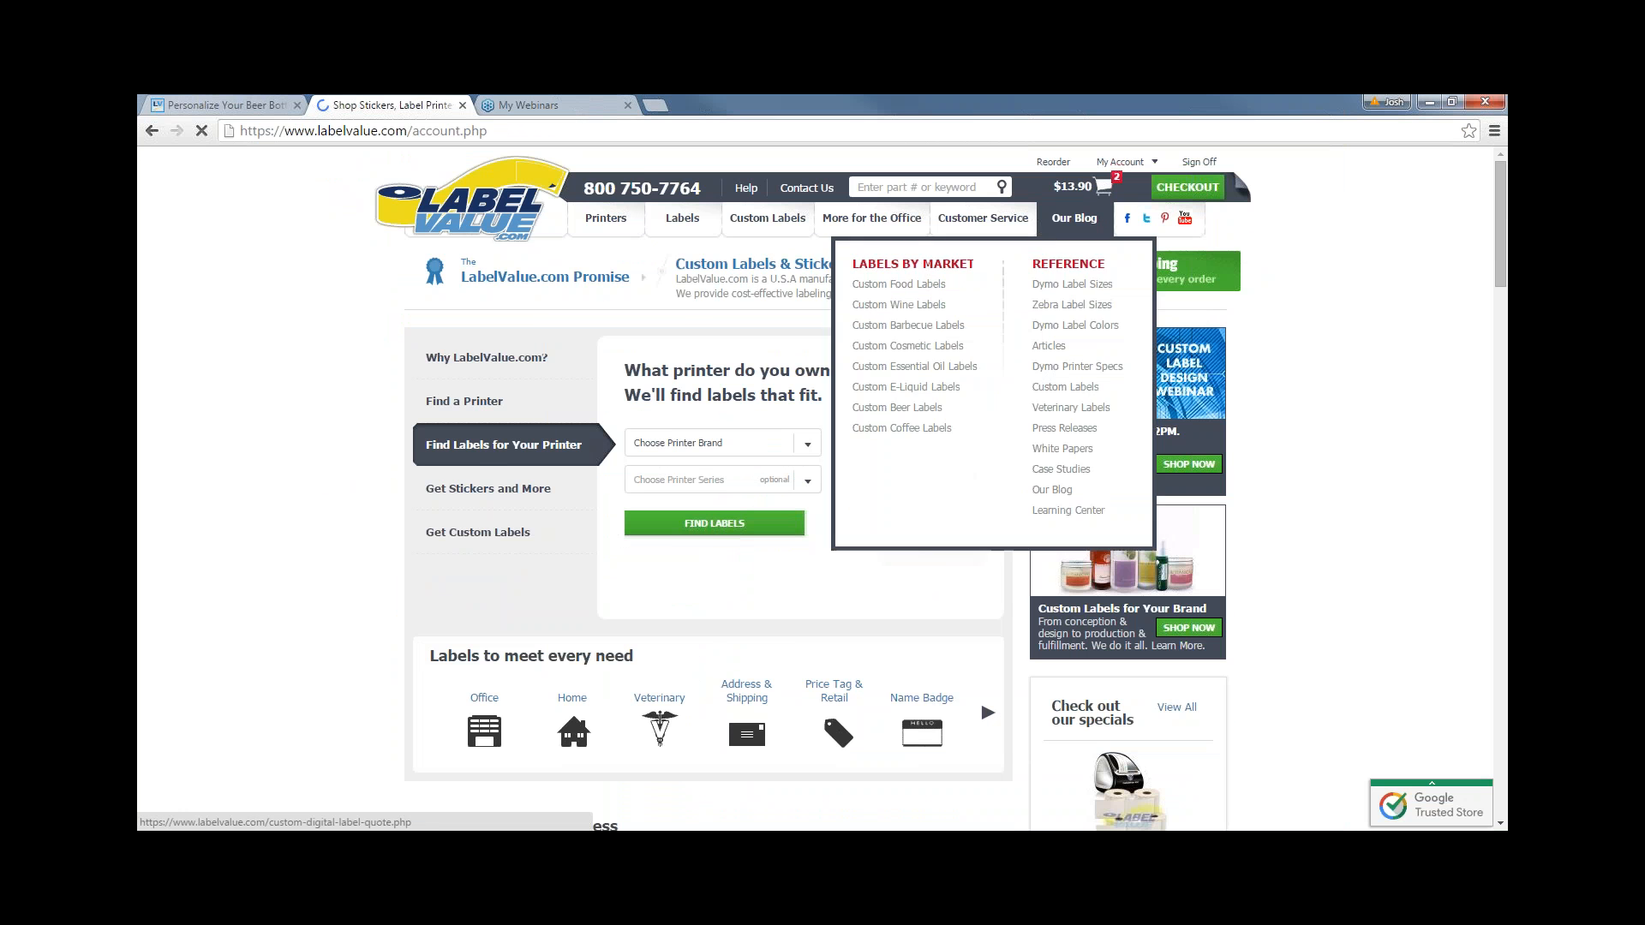
{"action": "scroll", "coordinate": [514, 411], "scroll_direction": "down", "scroll_amount": 1}
{"action": "left_click", "coordinate": [512, 418]}
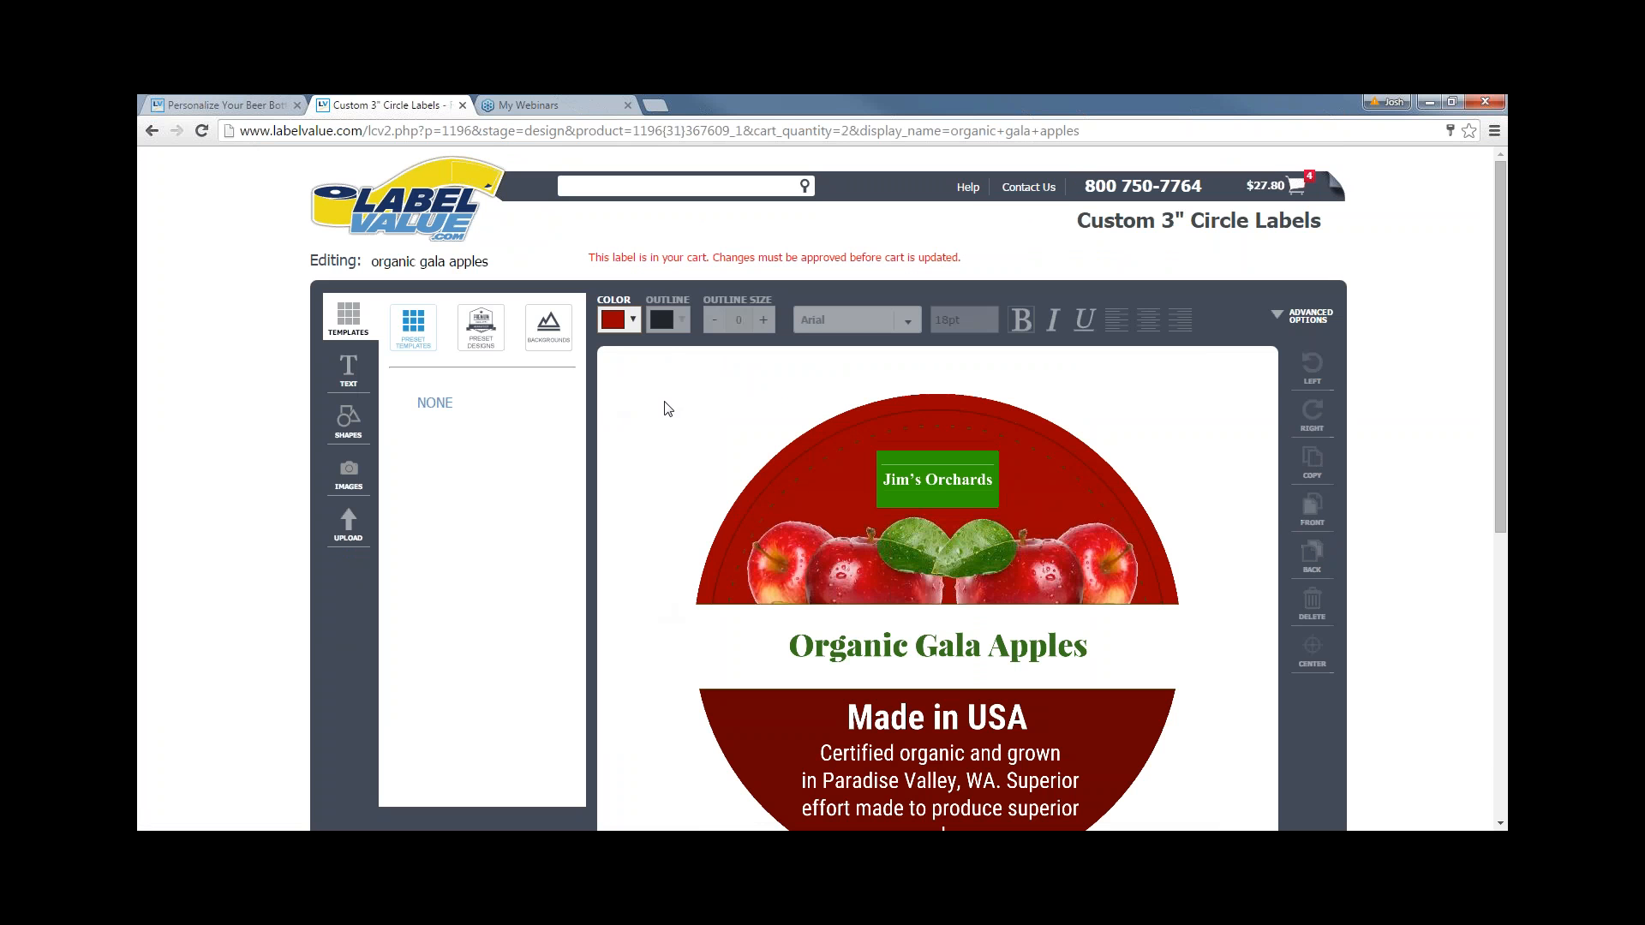
- Apply the NONE template to clear the apple design to a blank white circle
{"action": "scroll", "coordinate": [665, 411], "scroll_direction": "down", "scroll_amount": 1}
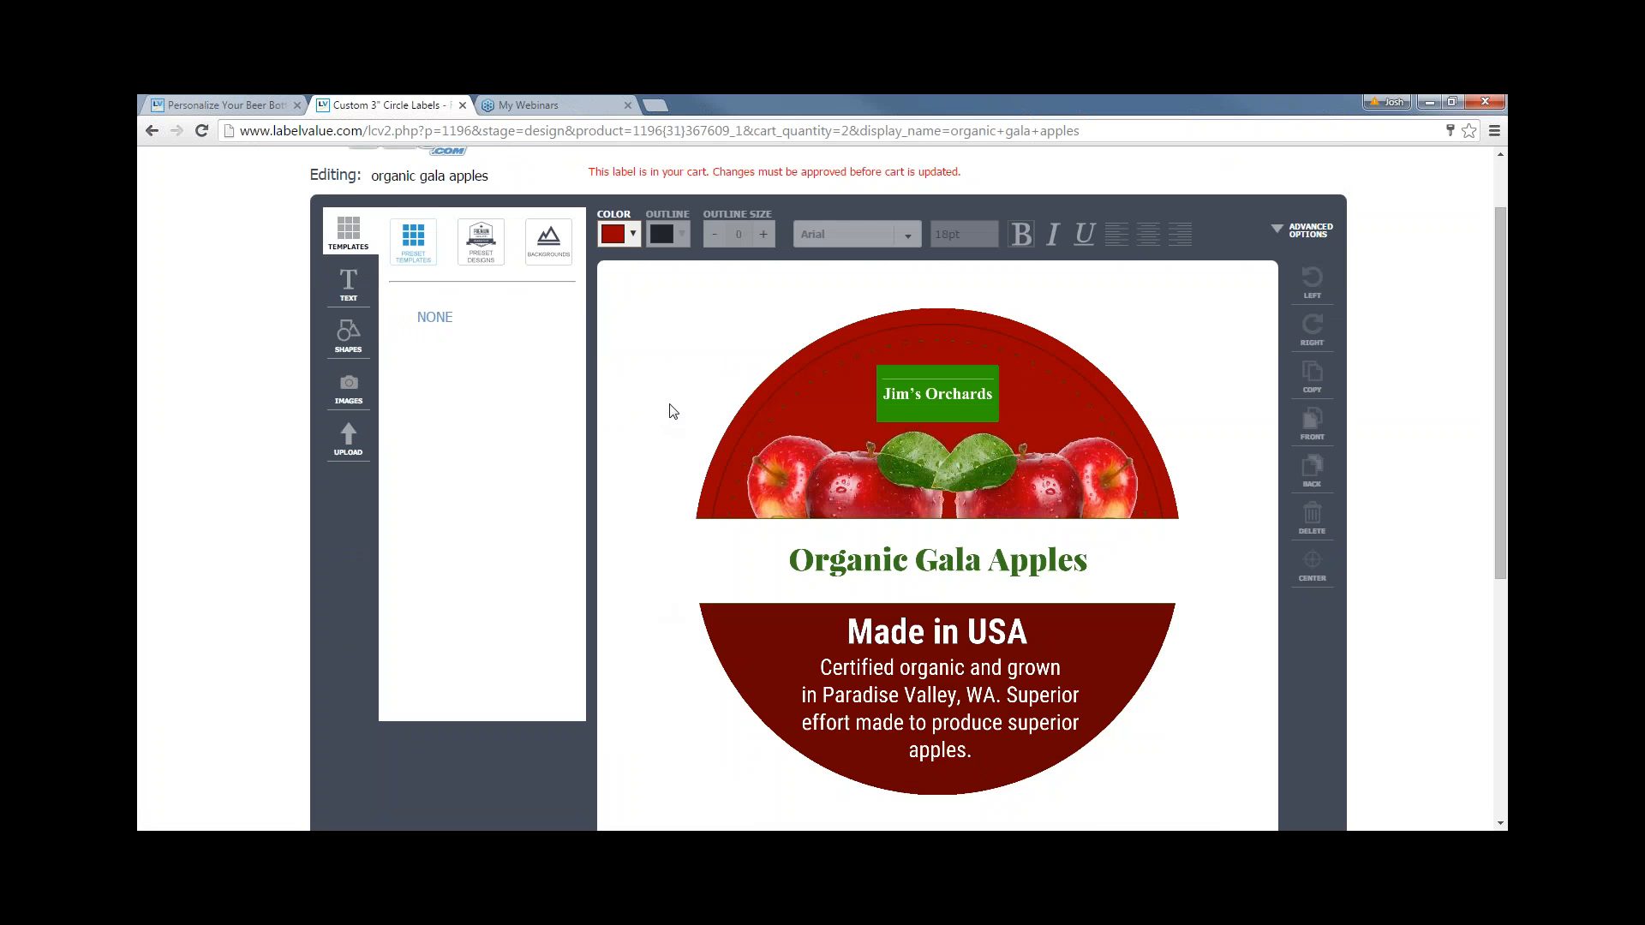
{"action": "scroll", "coordinate": [673, 412], "scroll_direction": "up", "scroll_amount": 1}
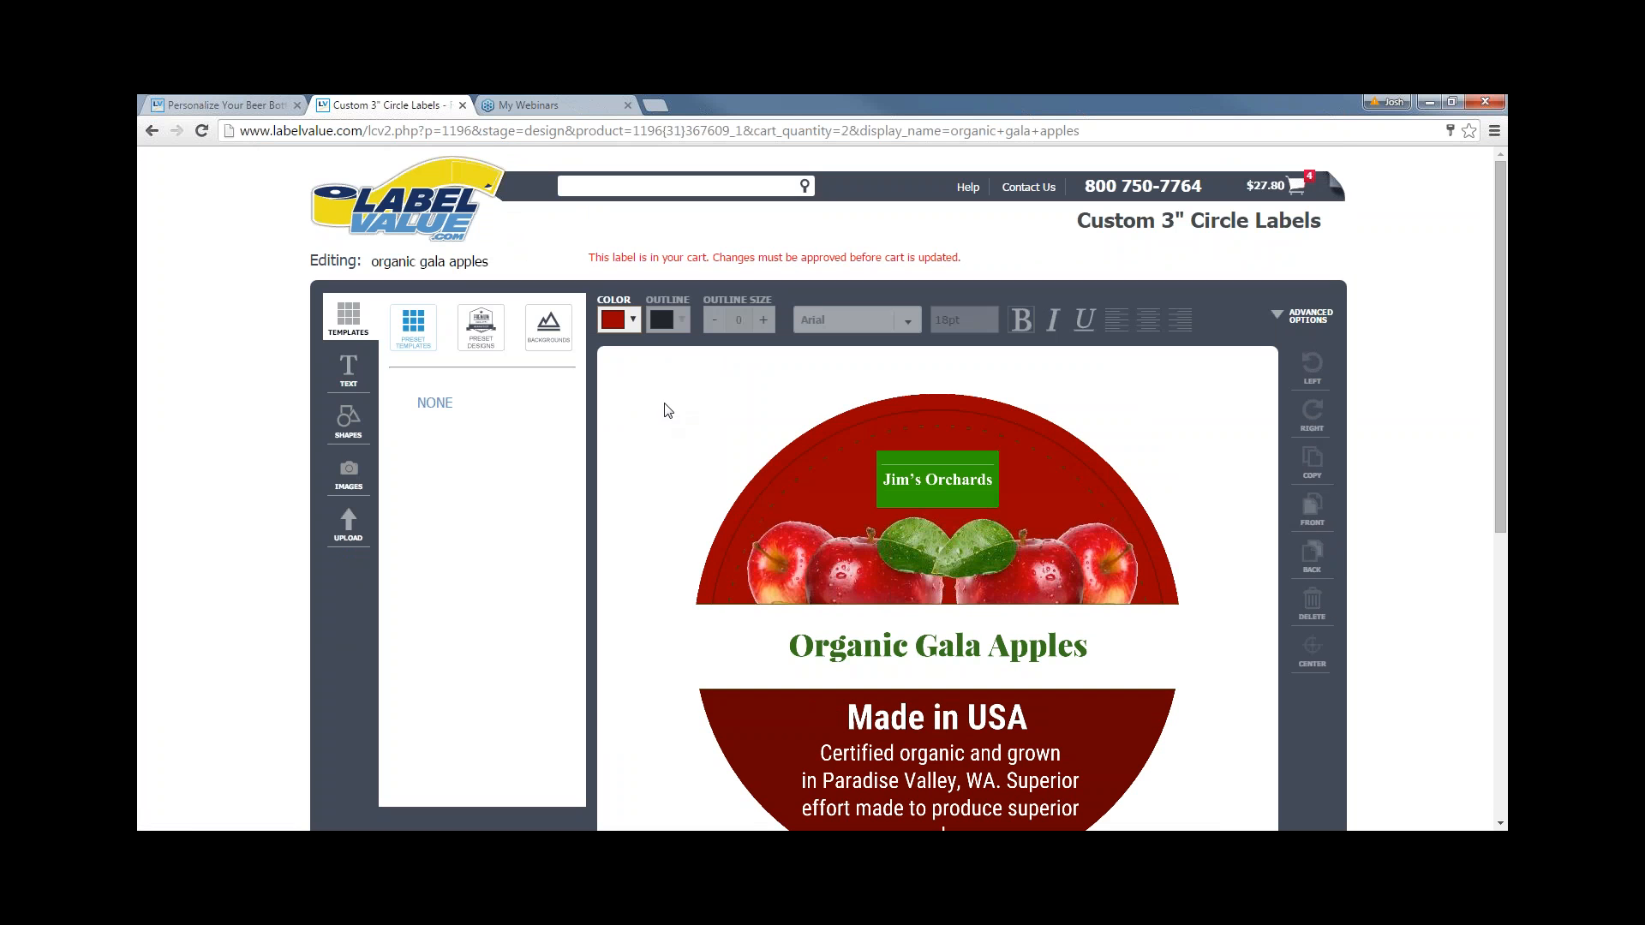
{"action": "left_click", "coordinate": [527, 460]}
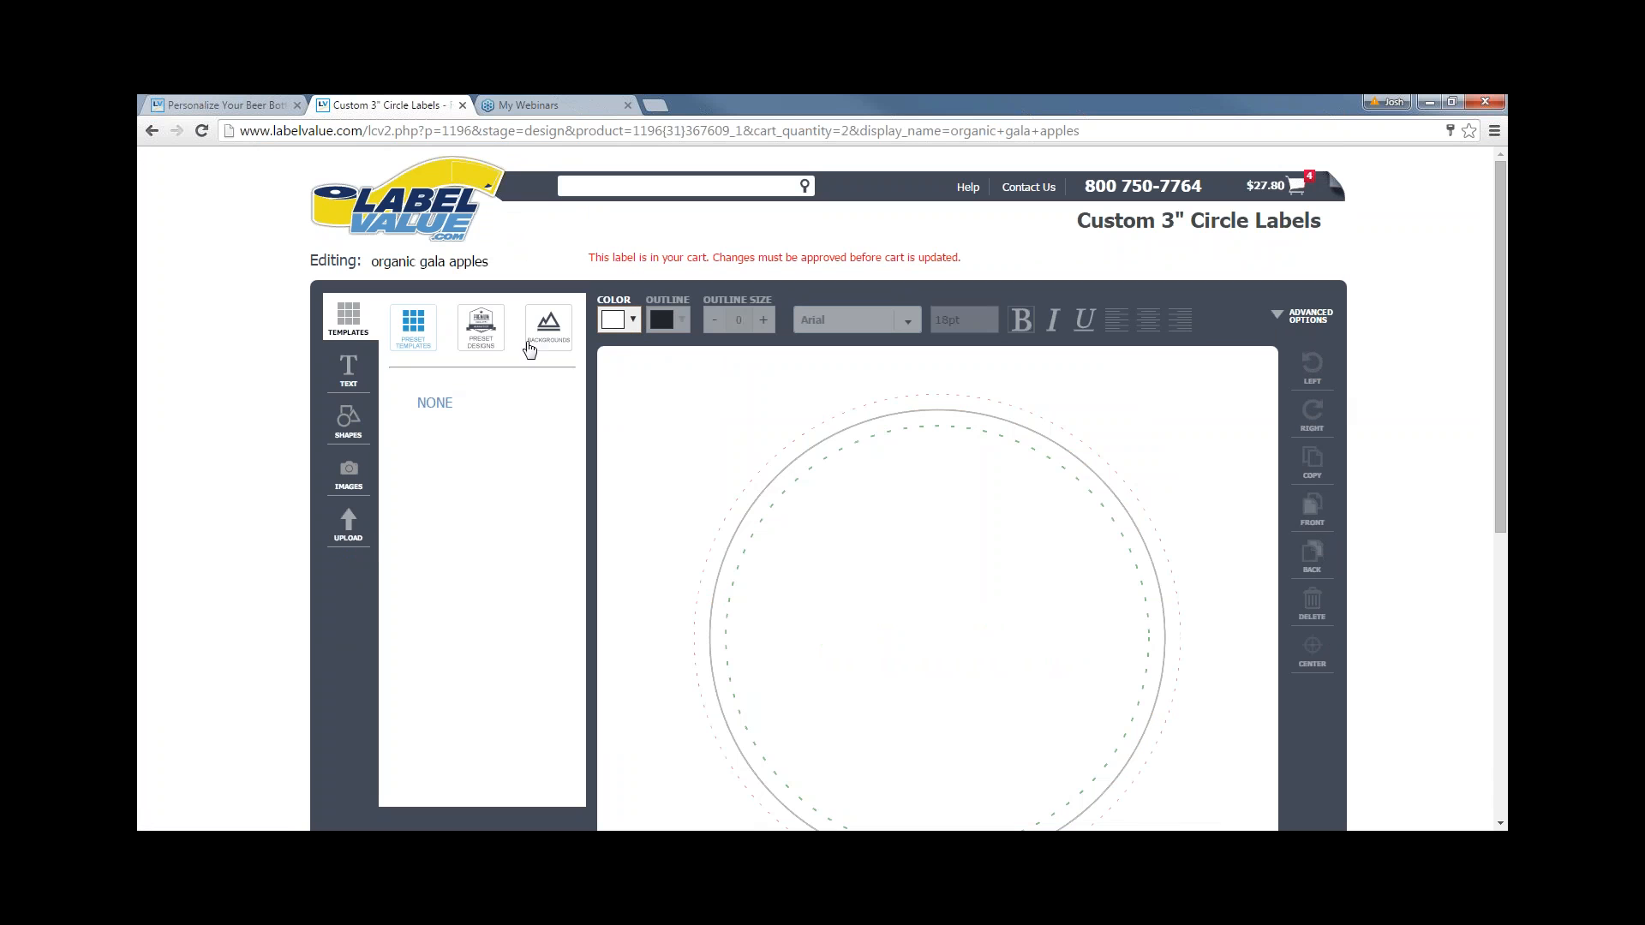
- Fill the whole circle label's background with a red swatch from the Color dropdown
{"action": "left_click", "coordinate": [634, 321]}
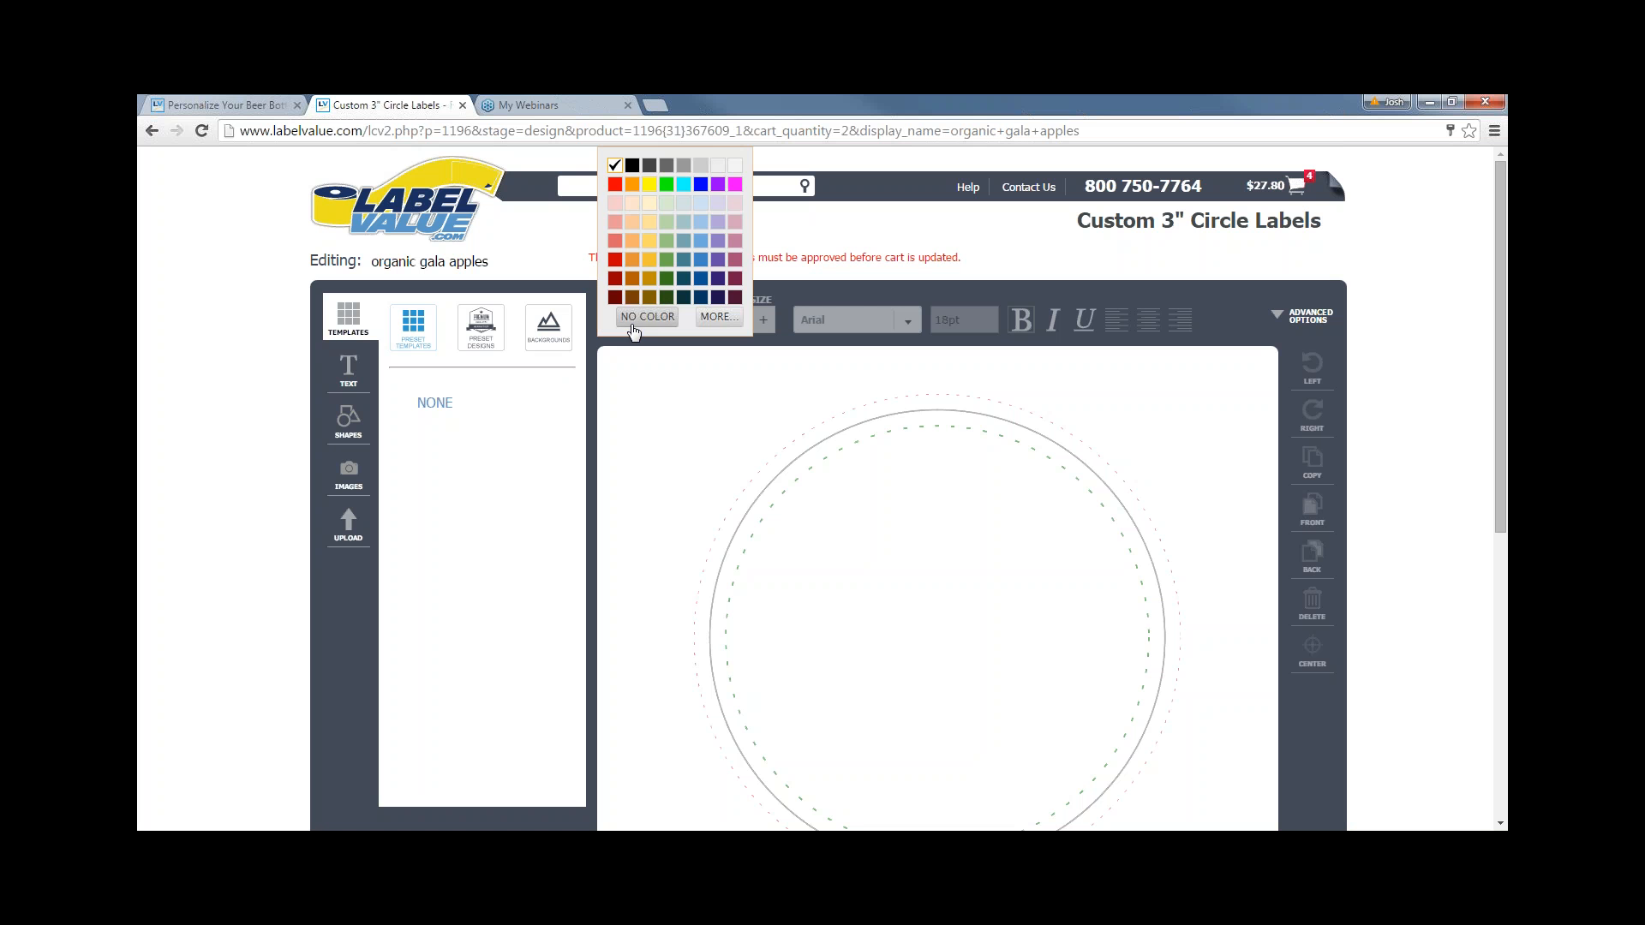
{"action": "left_click", "coordinate": [614, 264]}
{"action": "scroll", "coordinate": [712, 392], "scroll_direction": "down", "scroll_amount": 1}
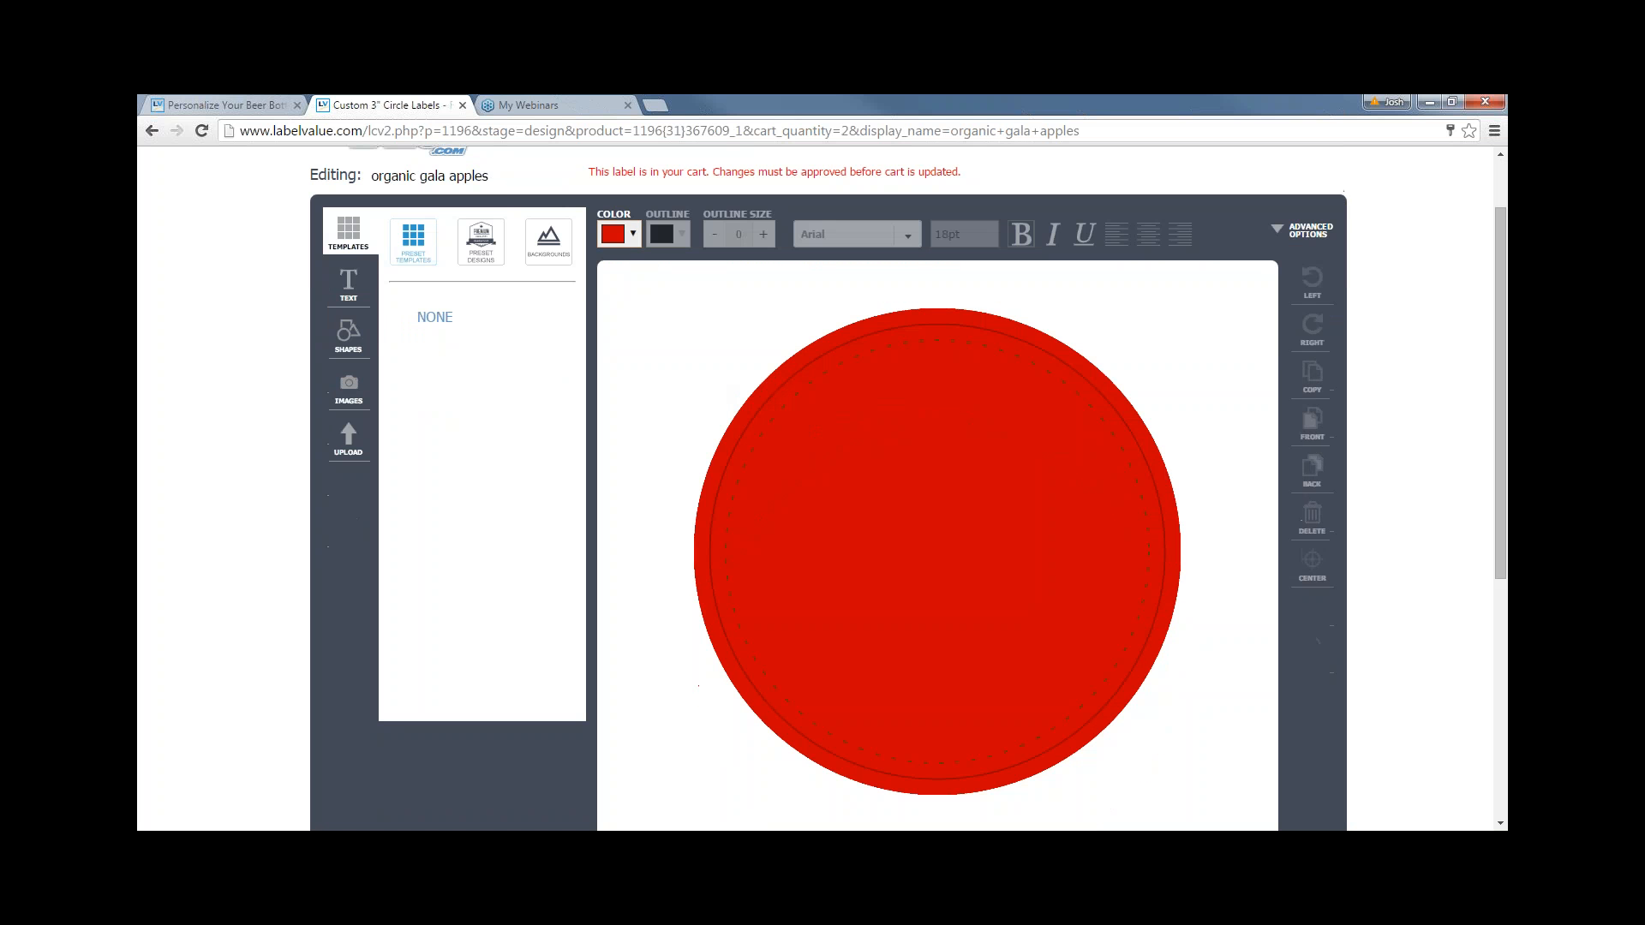
{"action": "left_click", "coordinate": [617, 236]}
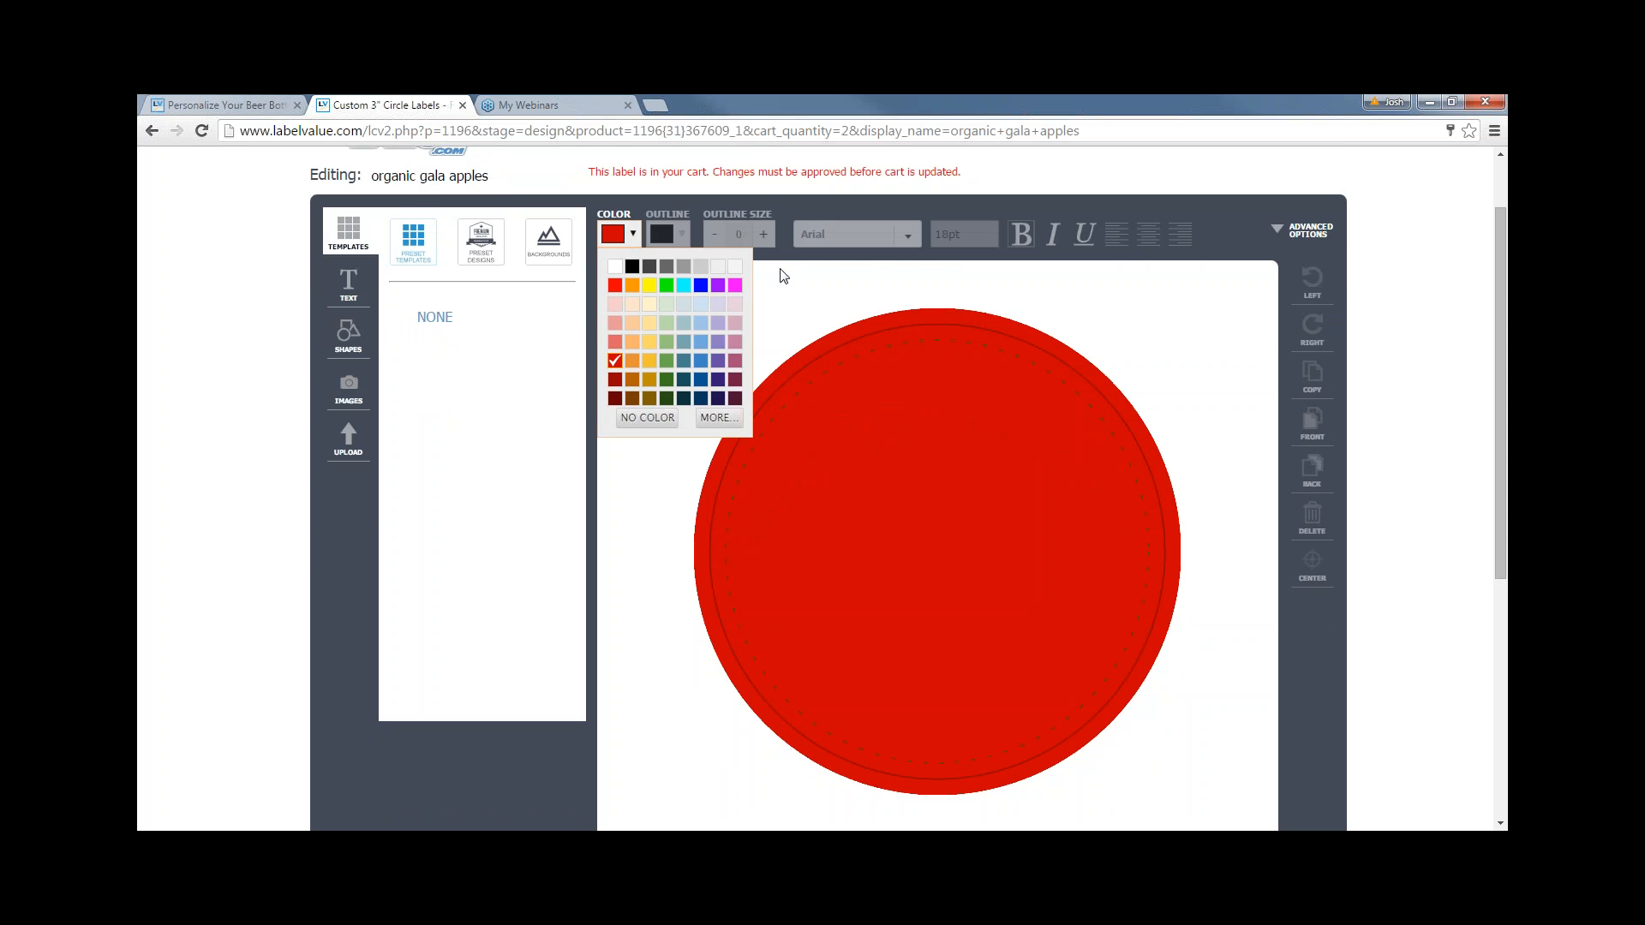
{"action": "left_click", "coordinate": [782, 292]}
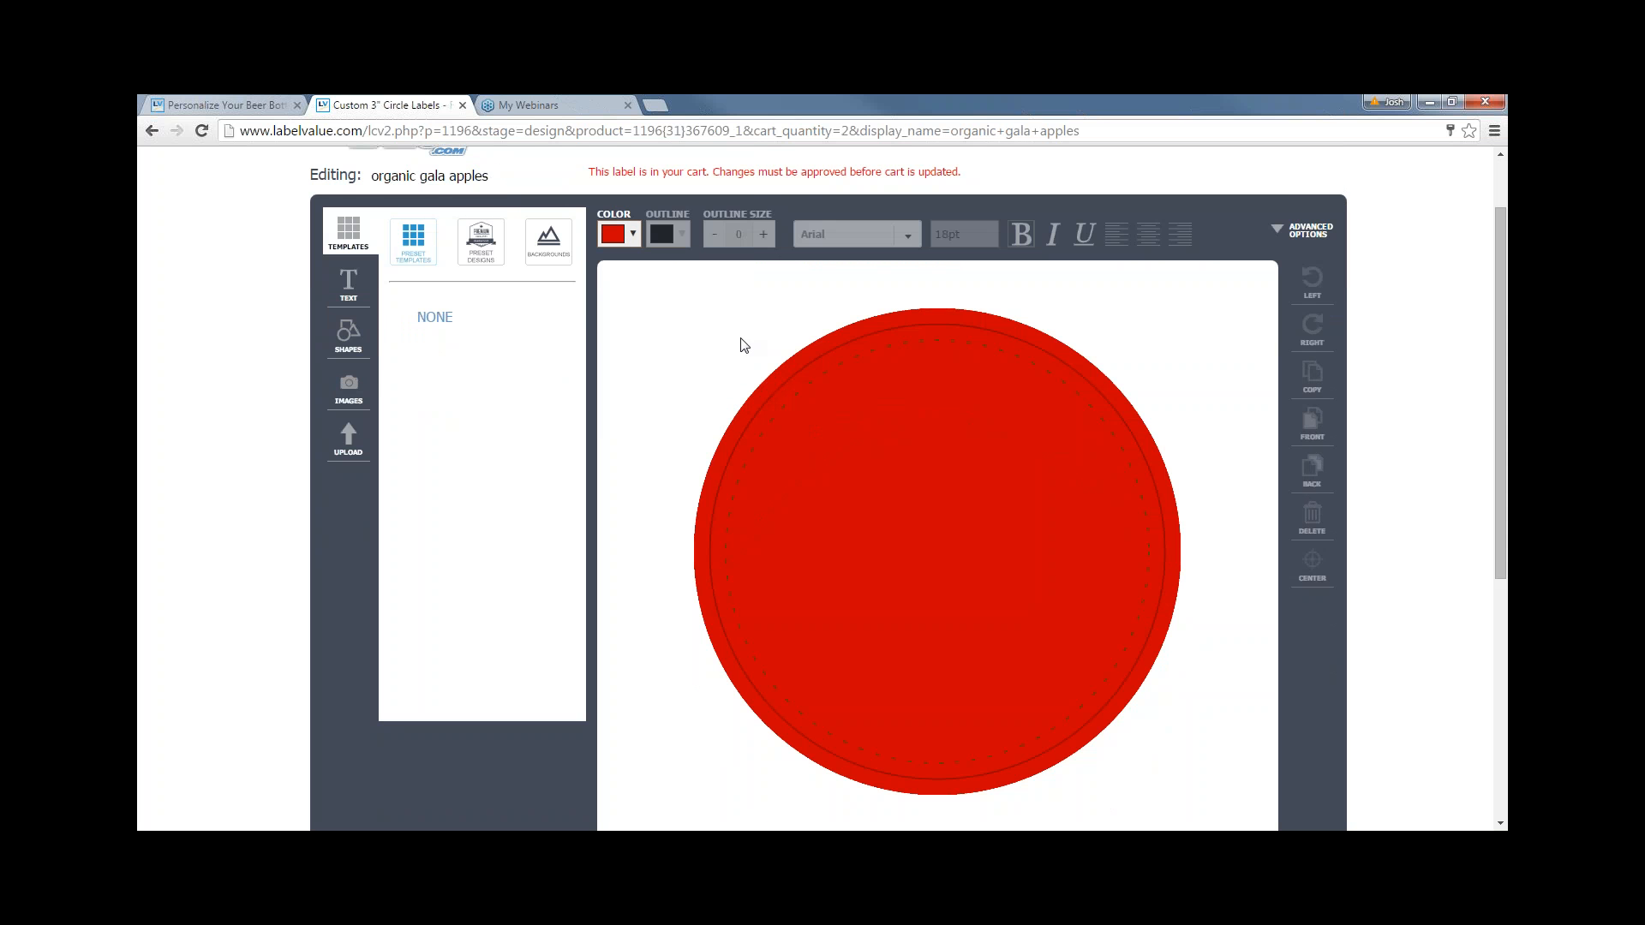
{"action": "scroll", "coordinate": [741, 339], "scroll_direction": "up", "scroll_amount": 1}
{"action": "scroll", "coordinate": [741, 340], "scroll_direction": "down", "scroll_amount": 1}
{"action": "left_click", "coordinate": [350, 347]}
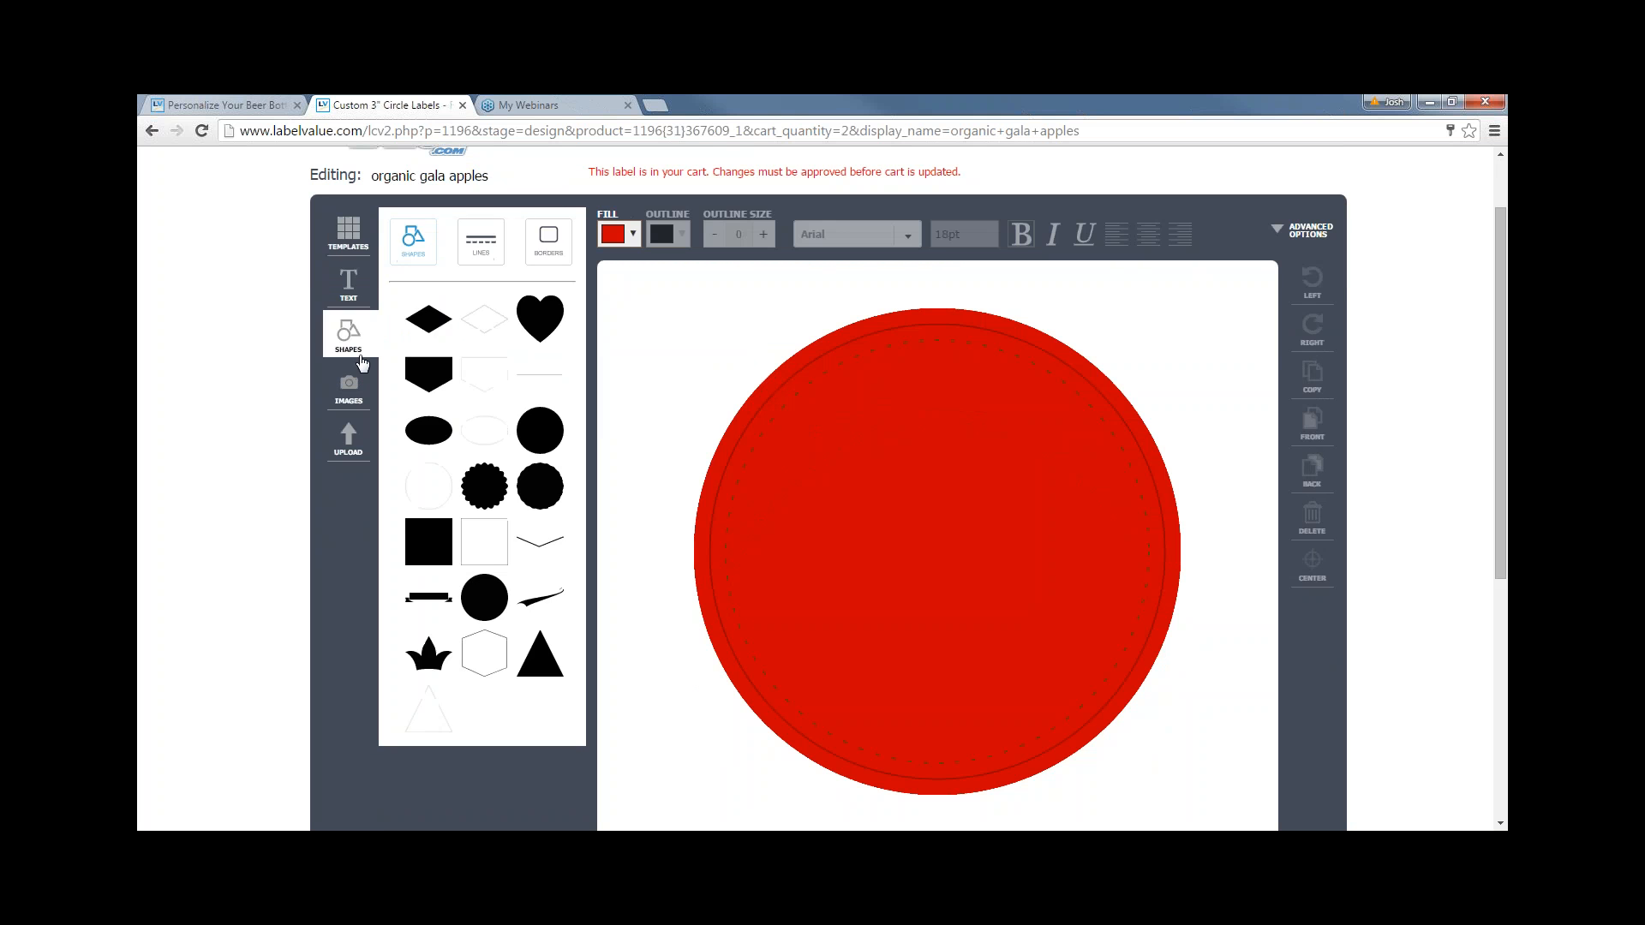
- Add a square shape and stretch it into a bar spanning the circle's full width
{"action": "left_click", "coordinate": [438, 548]}
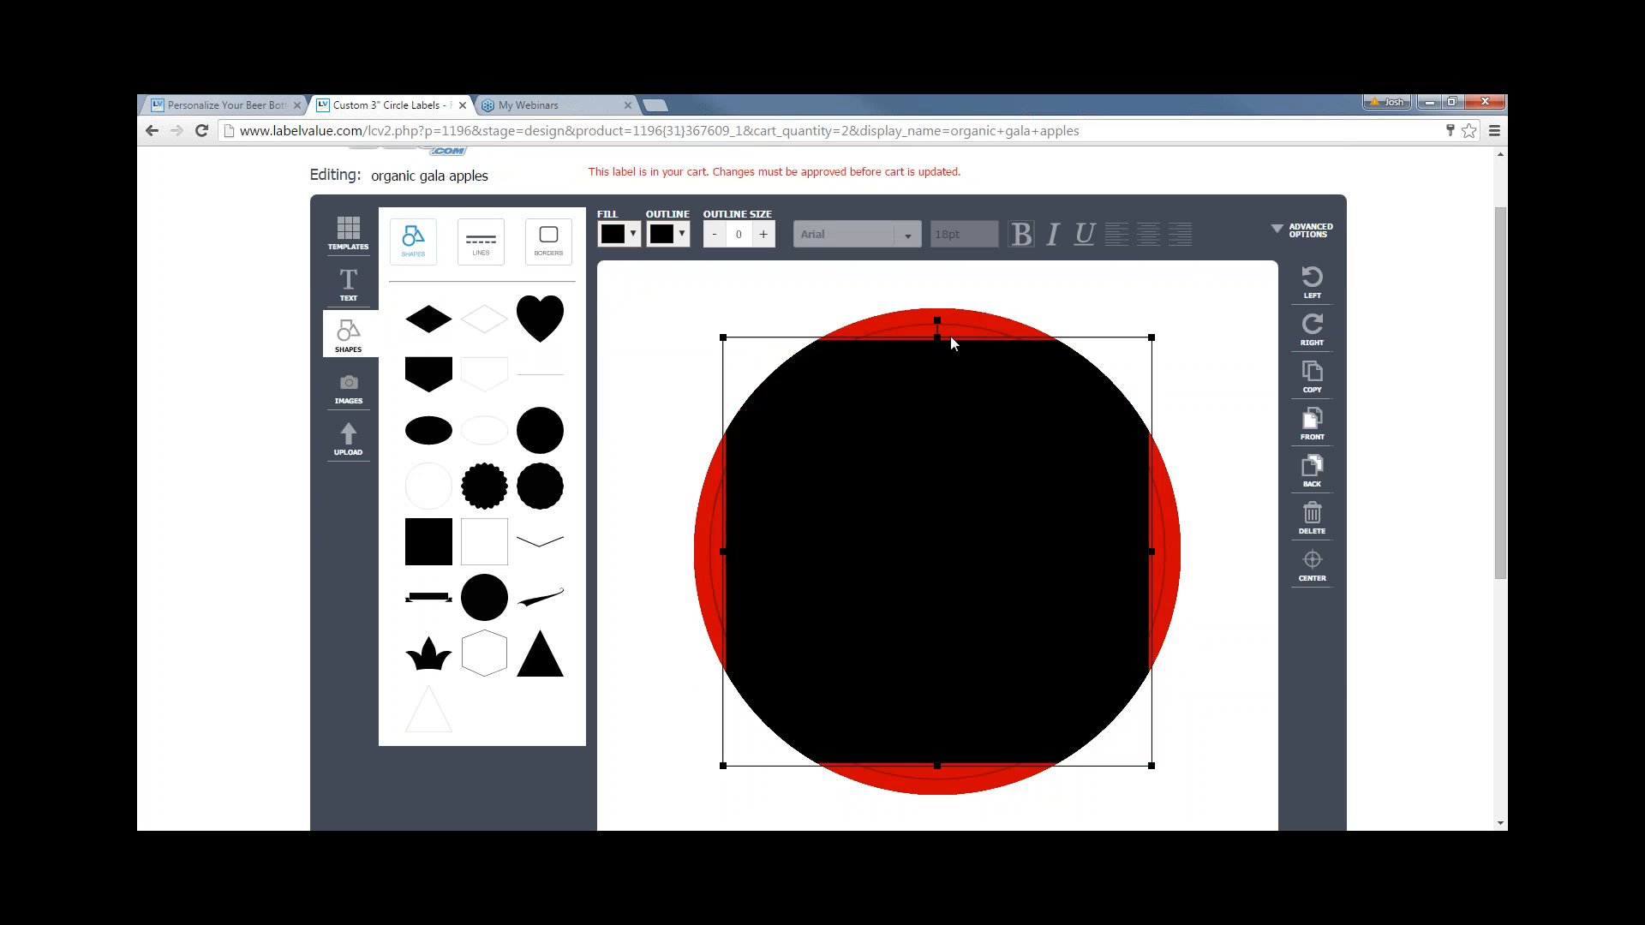
{"action": "left_click_drag", "start_coordinate": [937, 337], "coordinate": [893, 527]}
{"action": "left_click_drag", "start_coordinate": [1062, 548], "coordinate": [1234, 532]}
{"action": "left_click", "coordinate": [1091, 531]}
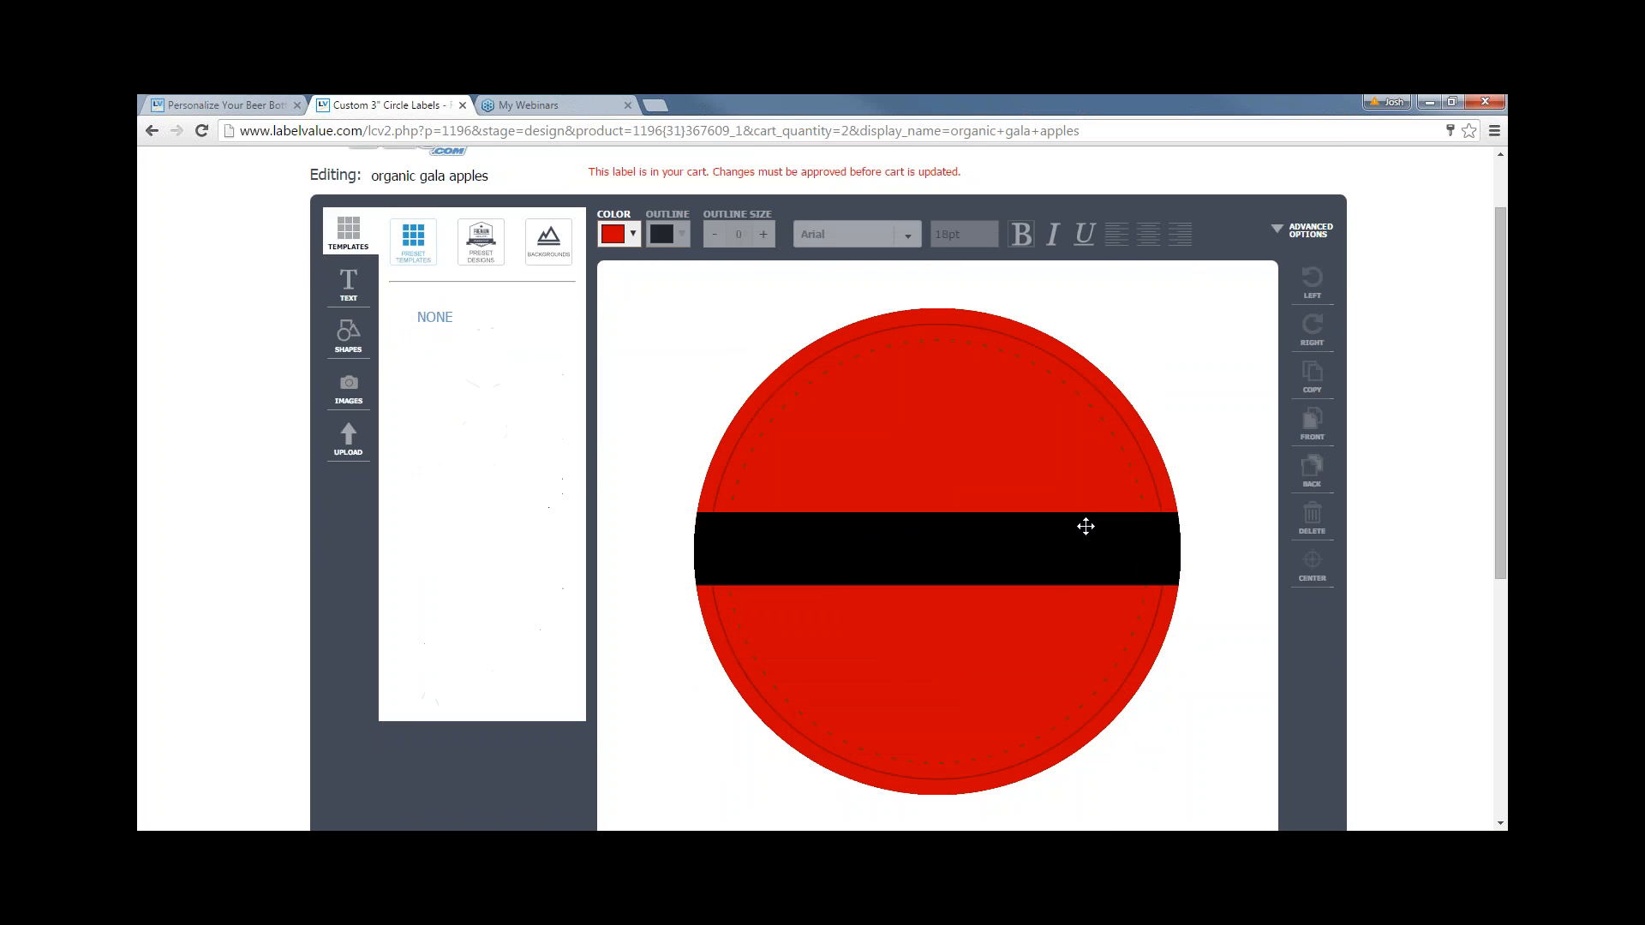
{"action": "left_click", "coordinate": [1083, 526]}
{"action": "left_click_drag", "start_coordinate": [1084, 525], "coordinate": [1083, 524]}
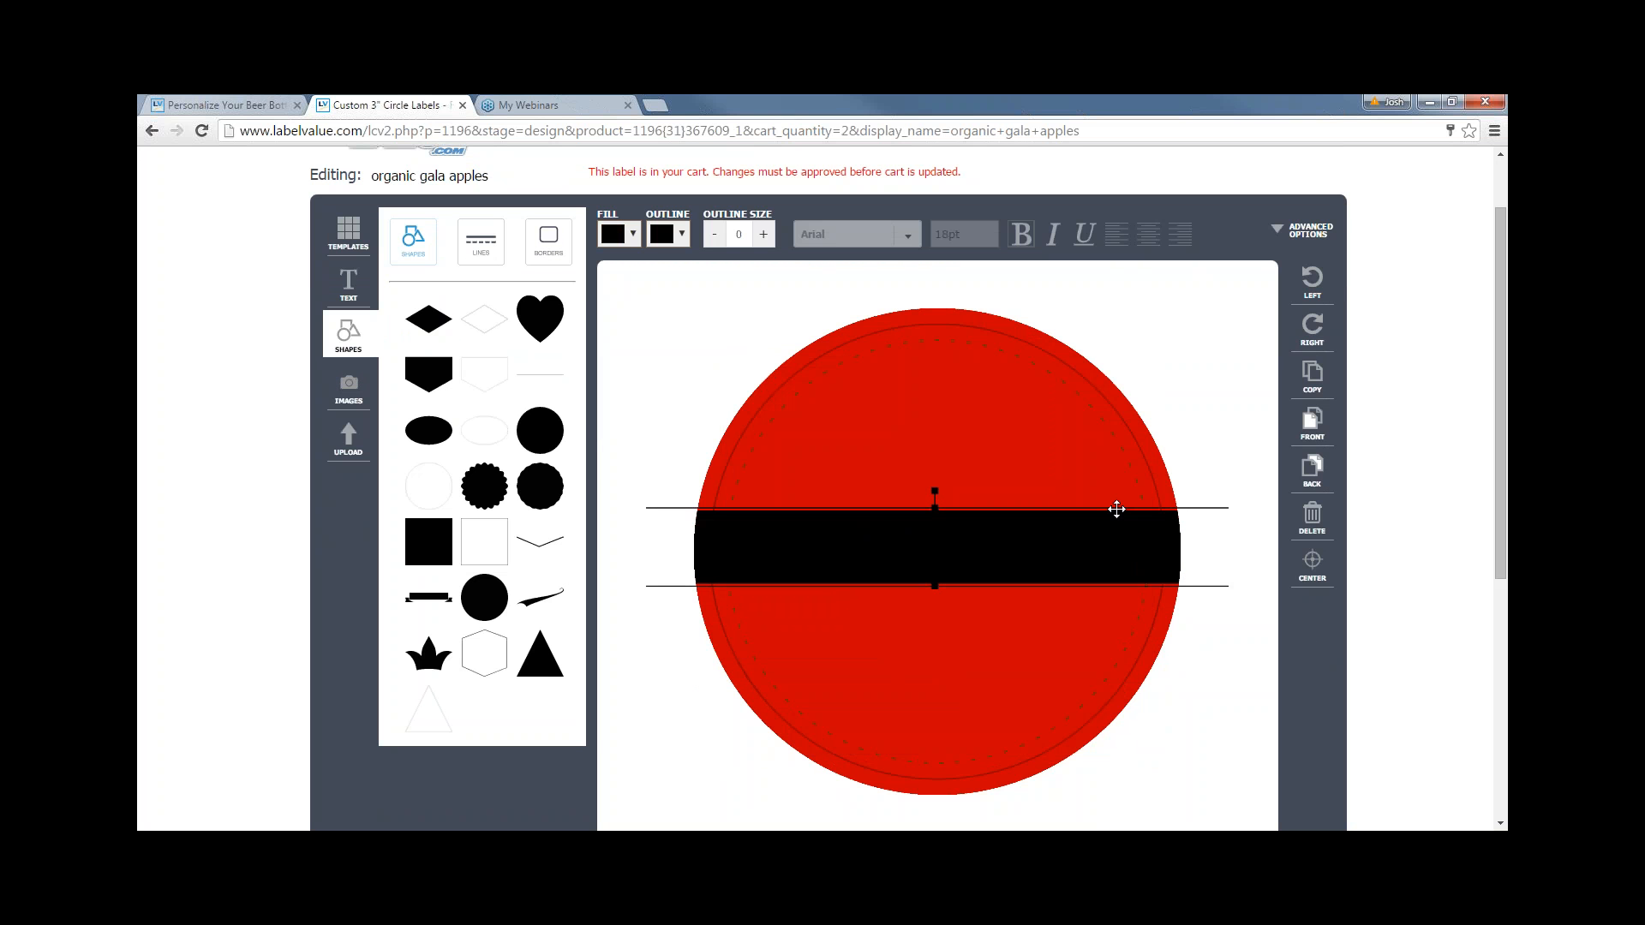
- Change the bar's fill colour to white
{"action": "left_click", "coordinate": [619, 233]}
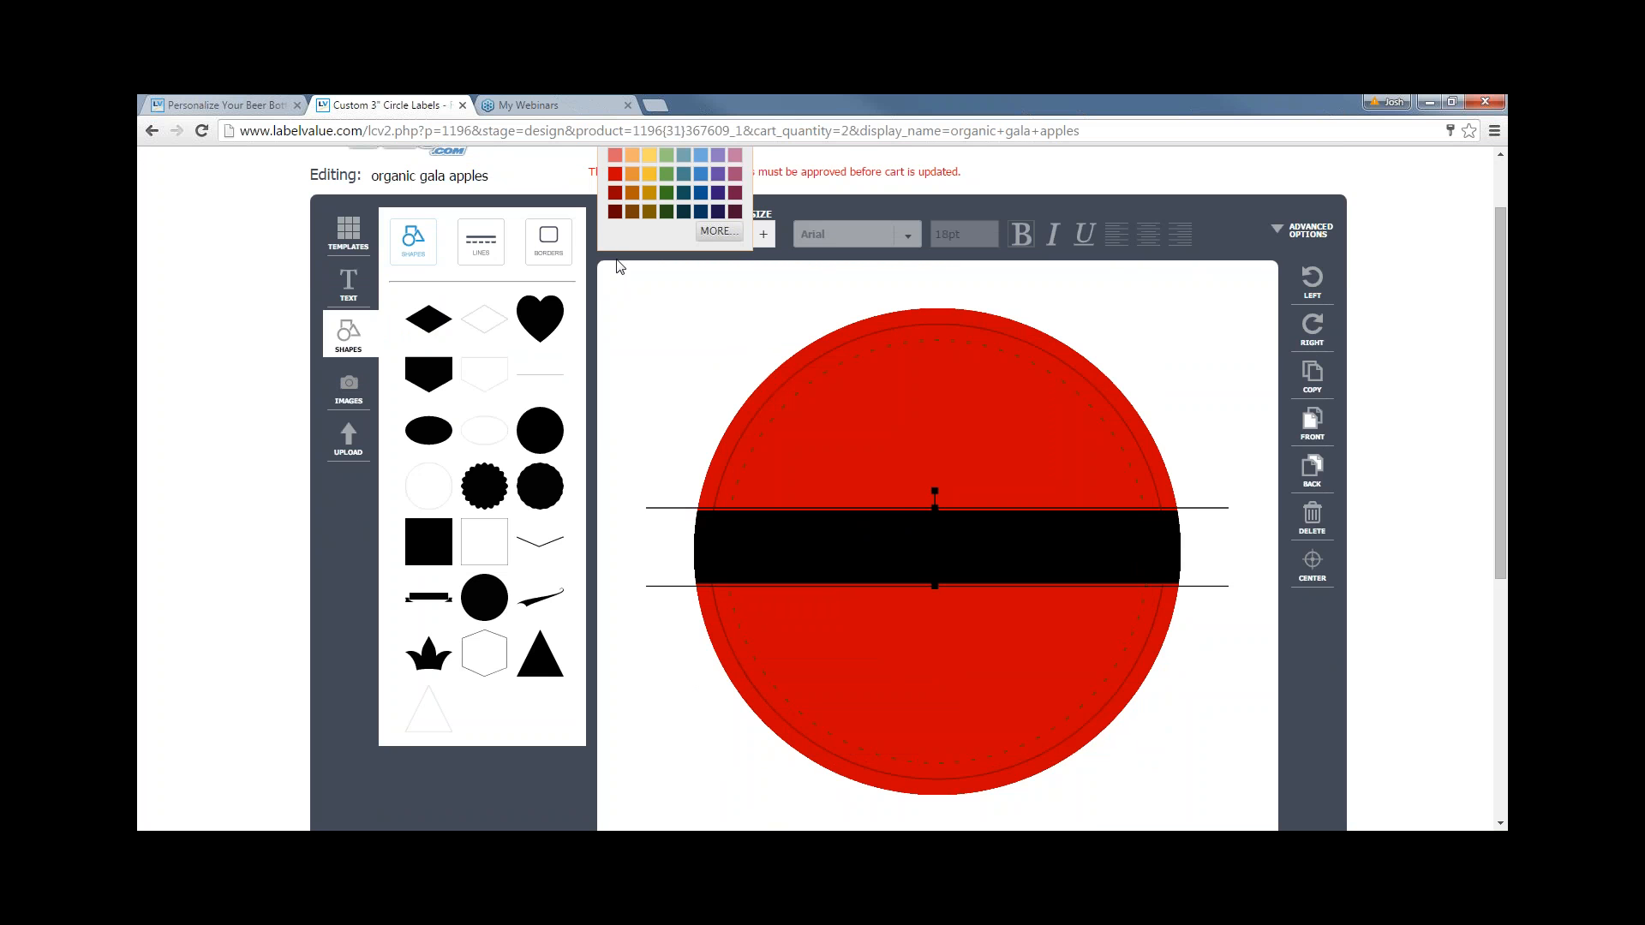
{"action": "scroll", "coordinate": [630, 244], "scroll_direction": "up", "scroll_amount": 1}
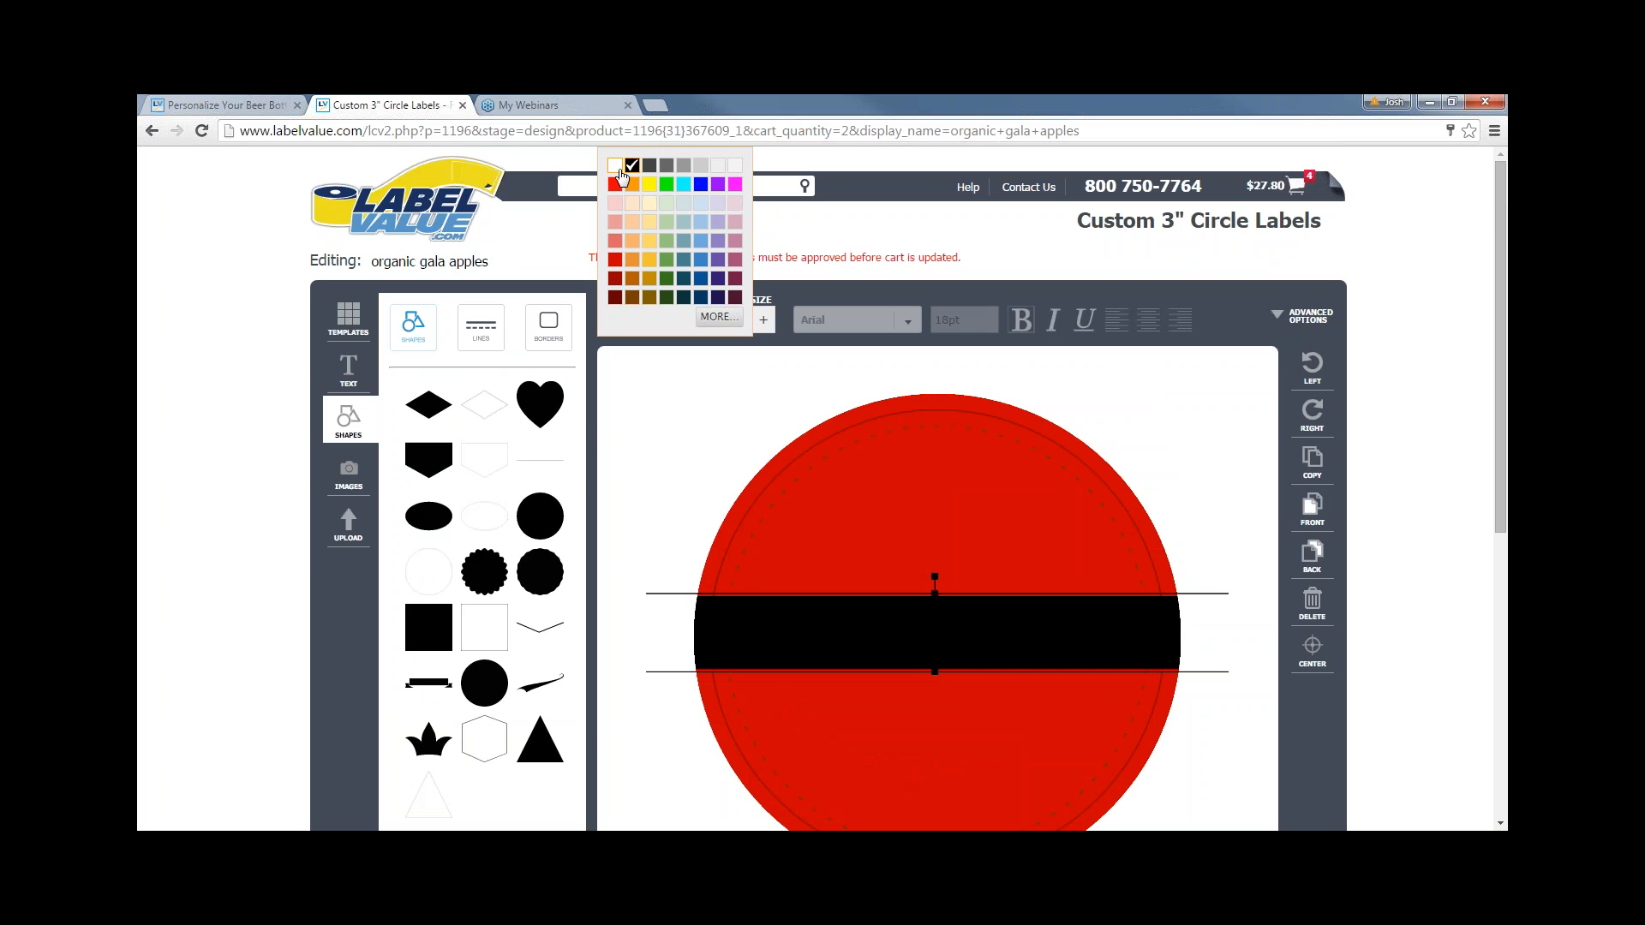
{"action": "left_click", "coordinate": [615, 165]}
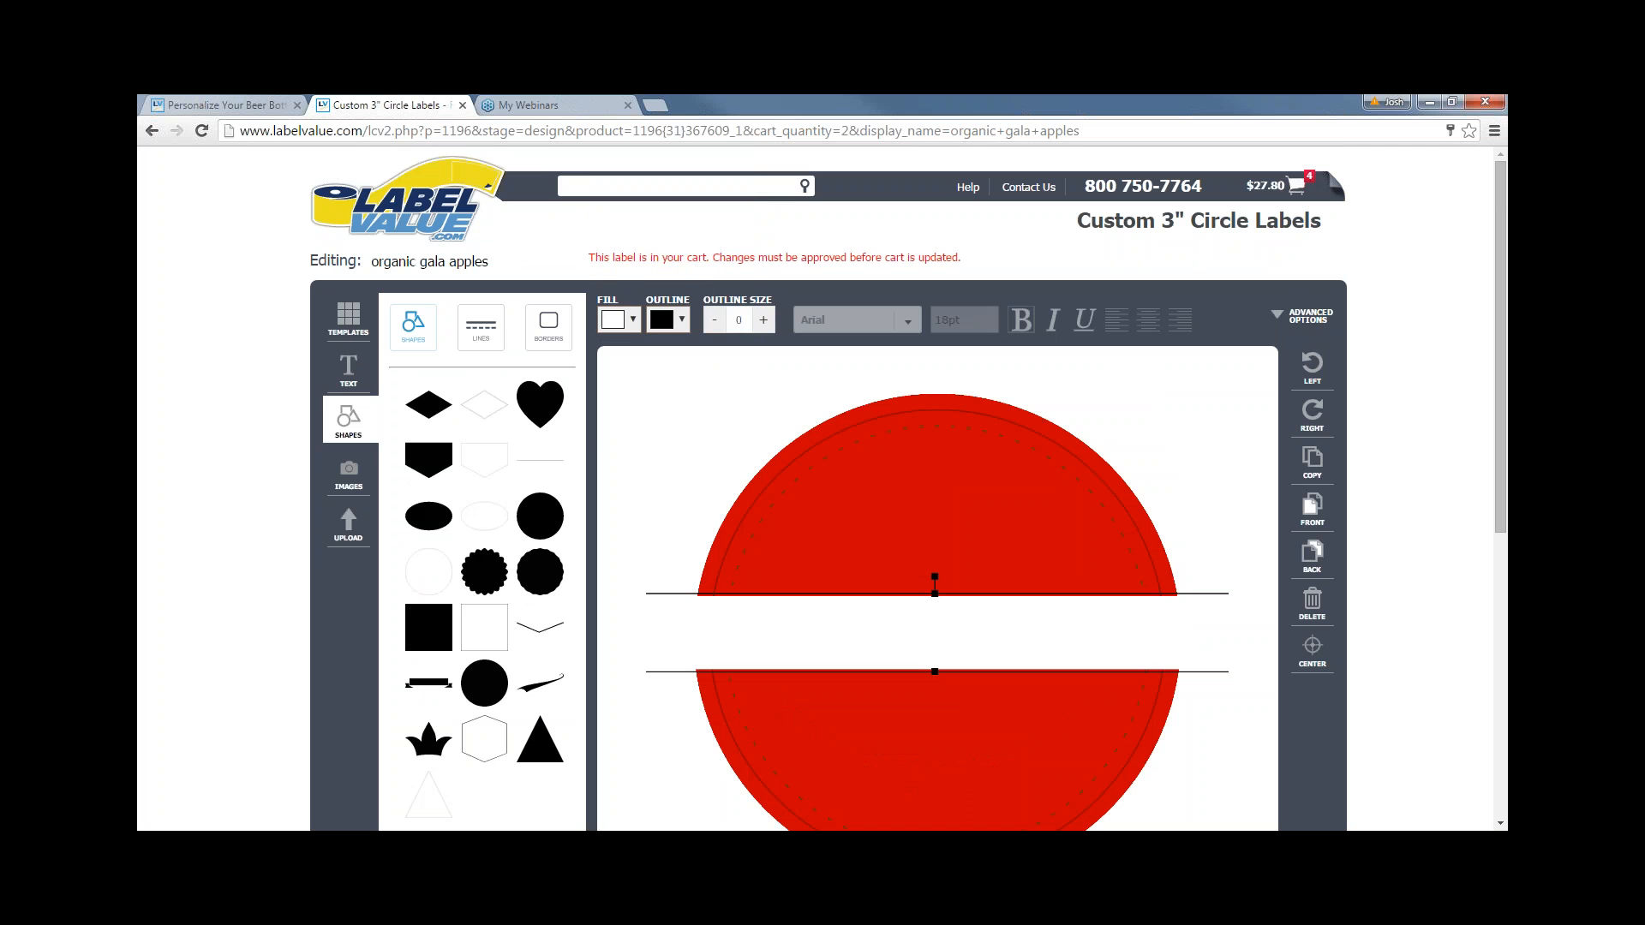
{"action": "left_click", "coordinate": [1223, 506]}
{"action": "scroll", "coordinate": [708, 468], "scroll_direction": "down", "scroll_amount": 1}
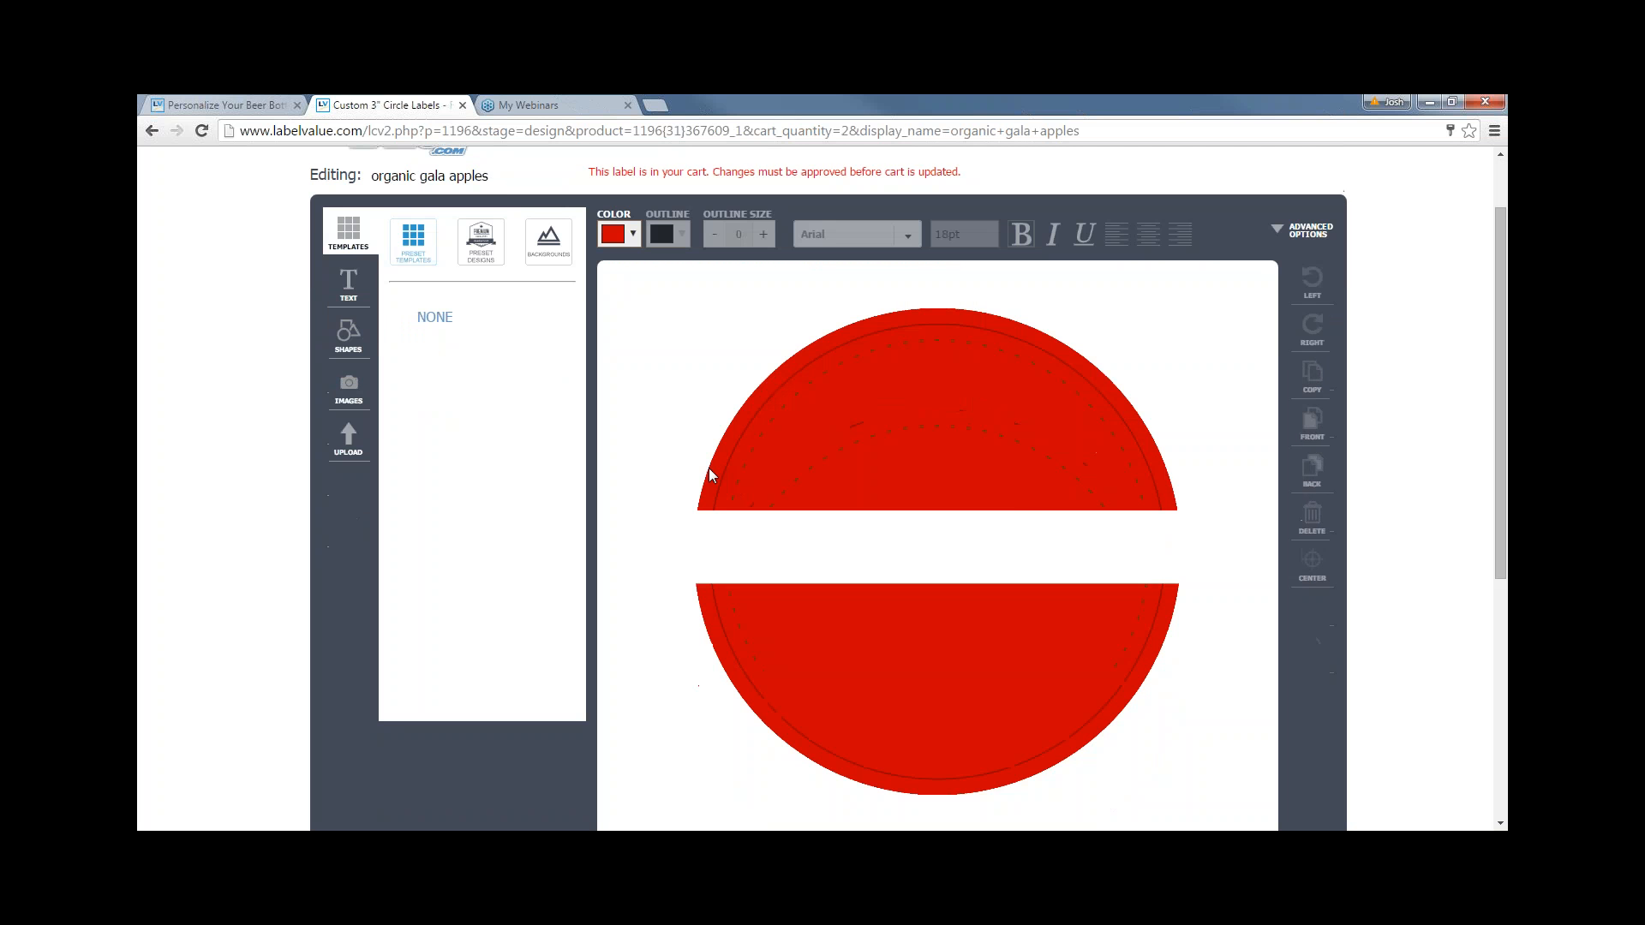
{"action": "left_click", "coordinate": [1020, 523]}
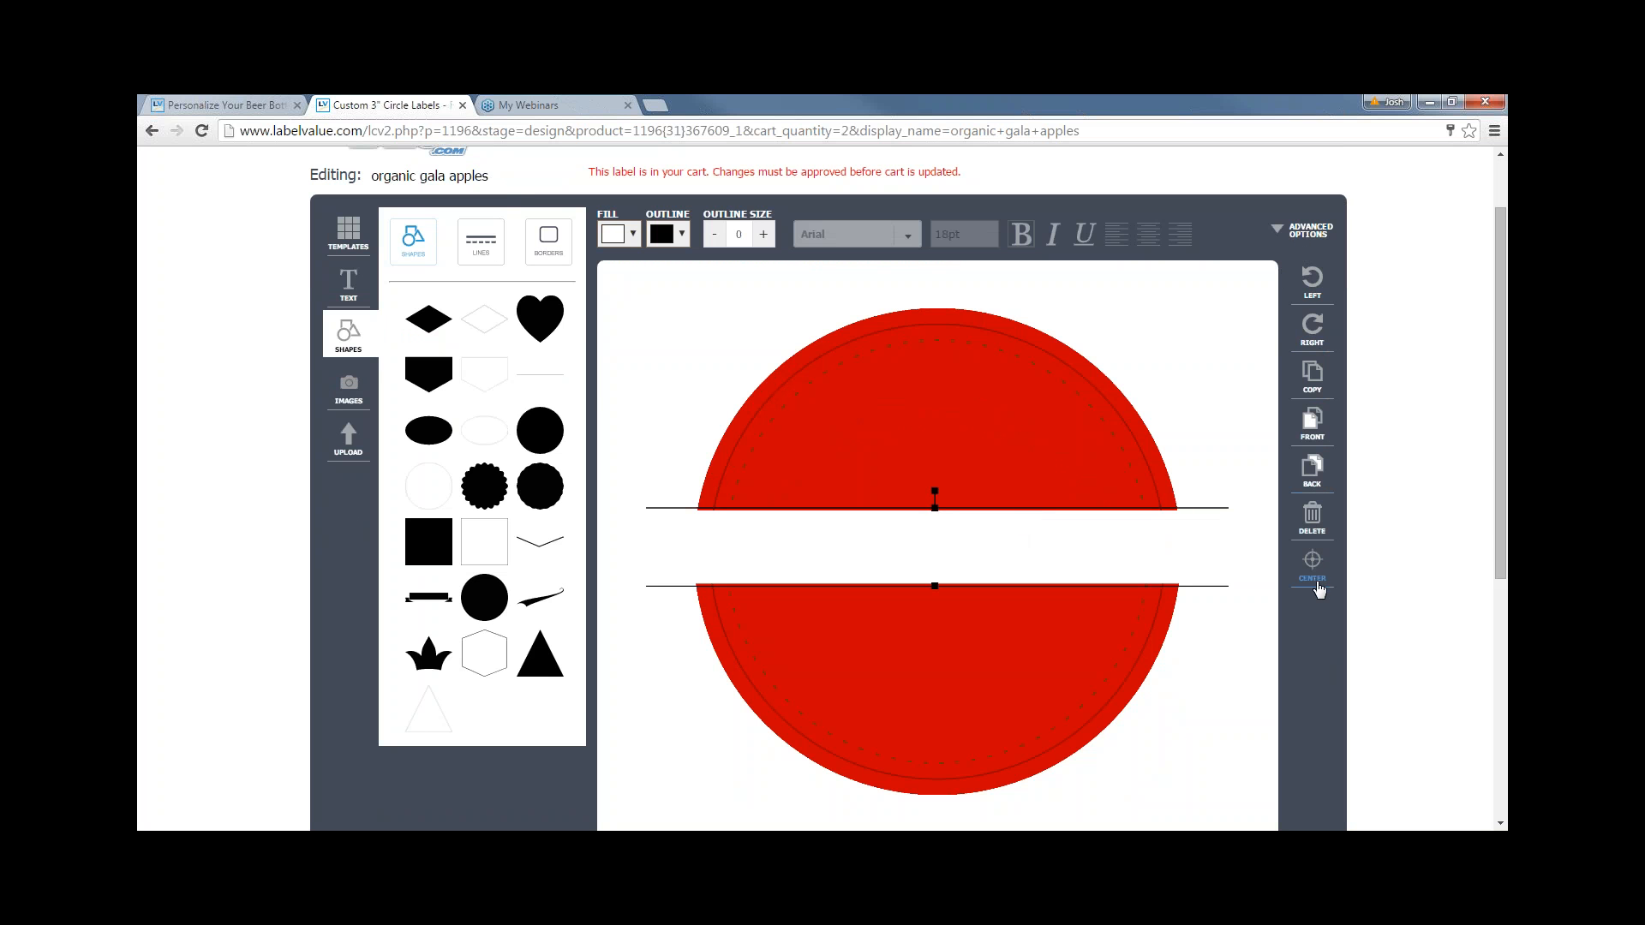
- Centre the white band on the label and keep it horizontal after trying rotations
{"action": "left_click", "coordinate": [1317, 588]}
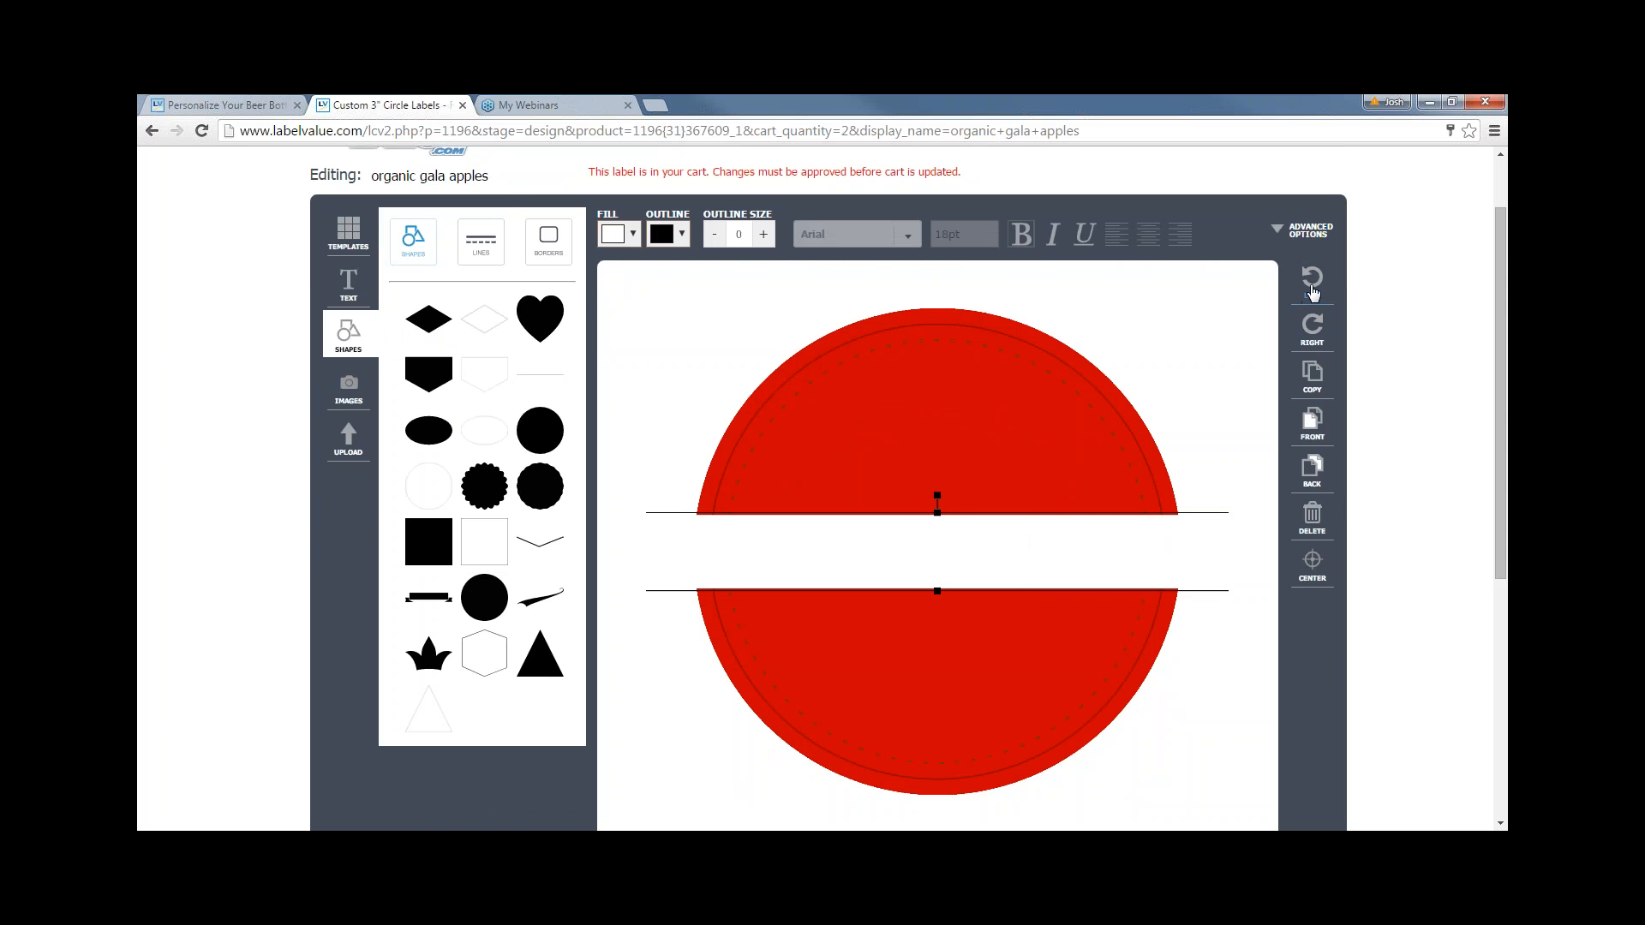
{"action": "left_click", "coordinate": [1314, 292]}
{"action": "left_click", "coordinate": [1308, 331]}
{"action": "left_click", "coordinate": [1317, 299]}
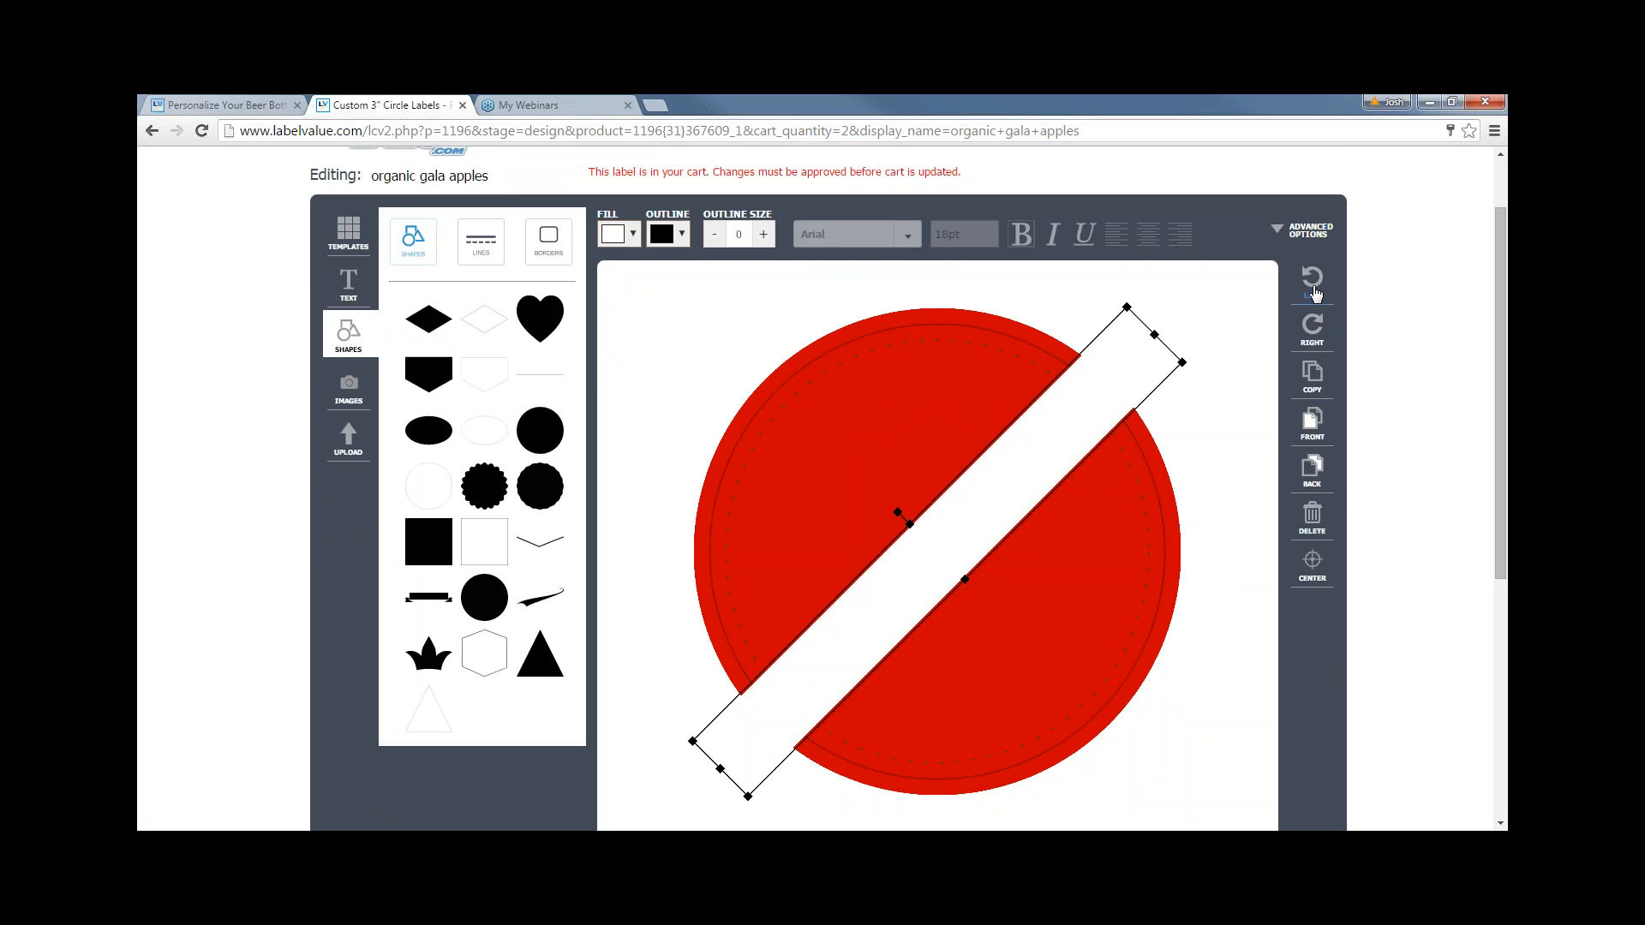
{"action": "left_click", "coordinate": [1316, 294]}
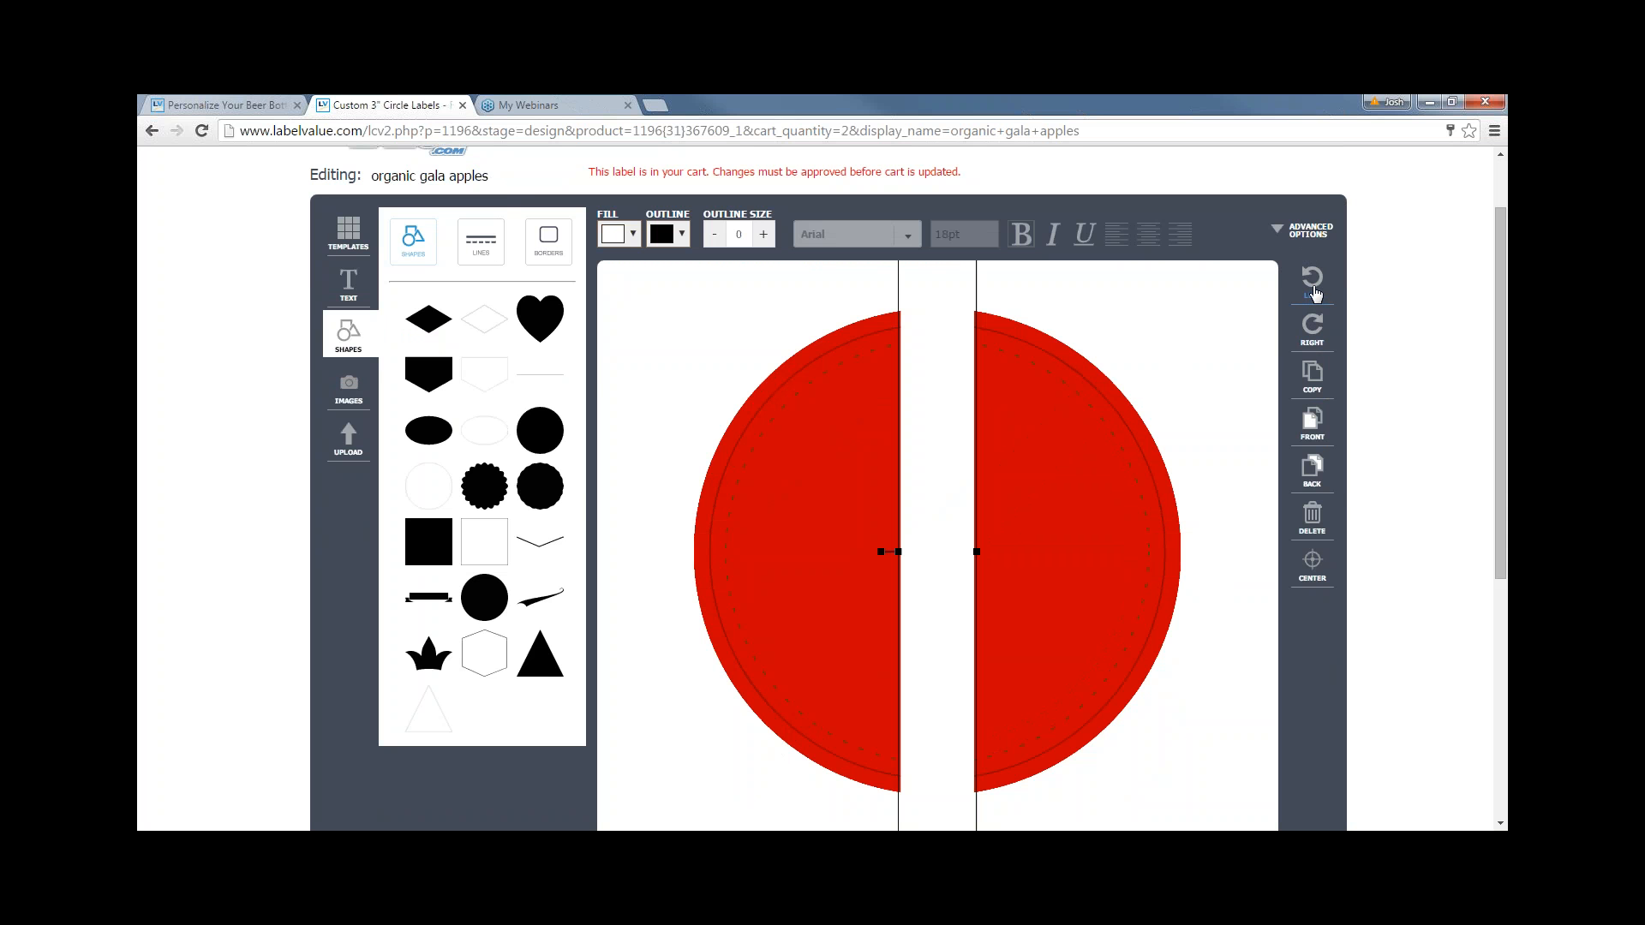
{"action": "left_click", "coordinate": [1316, 294]}
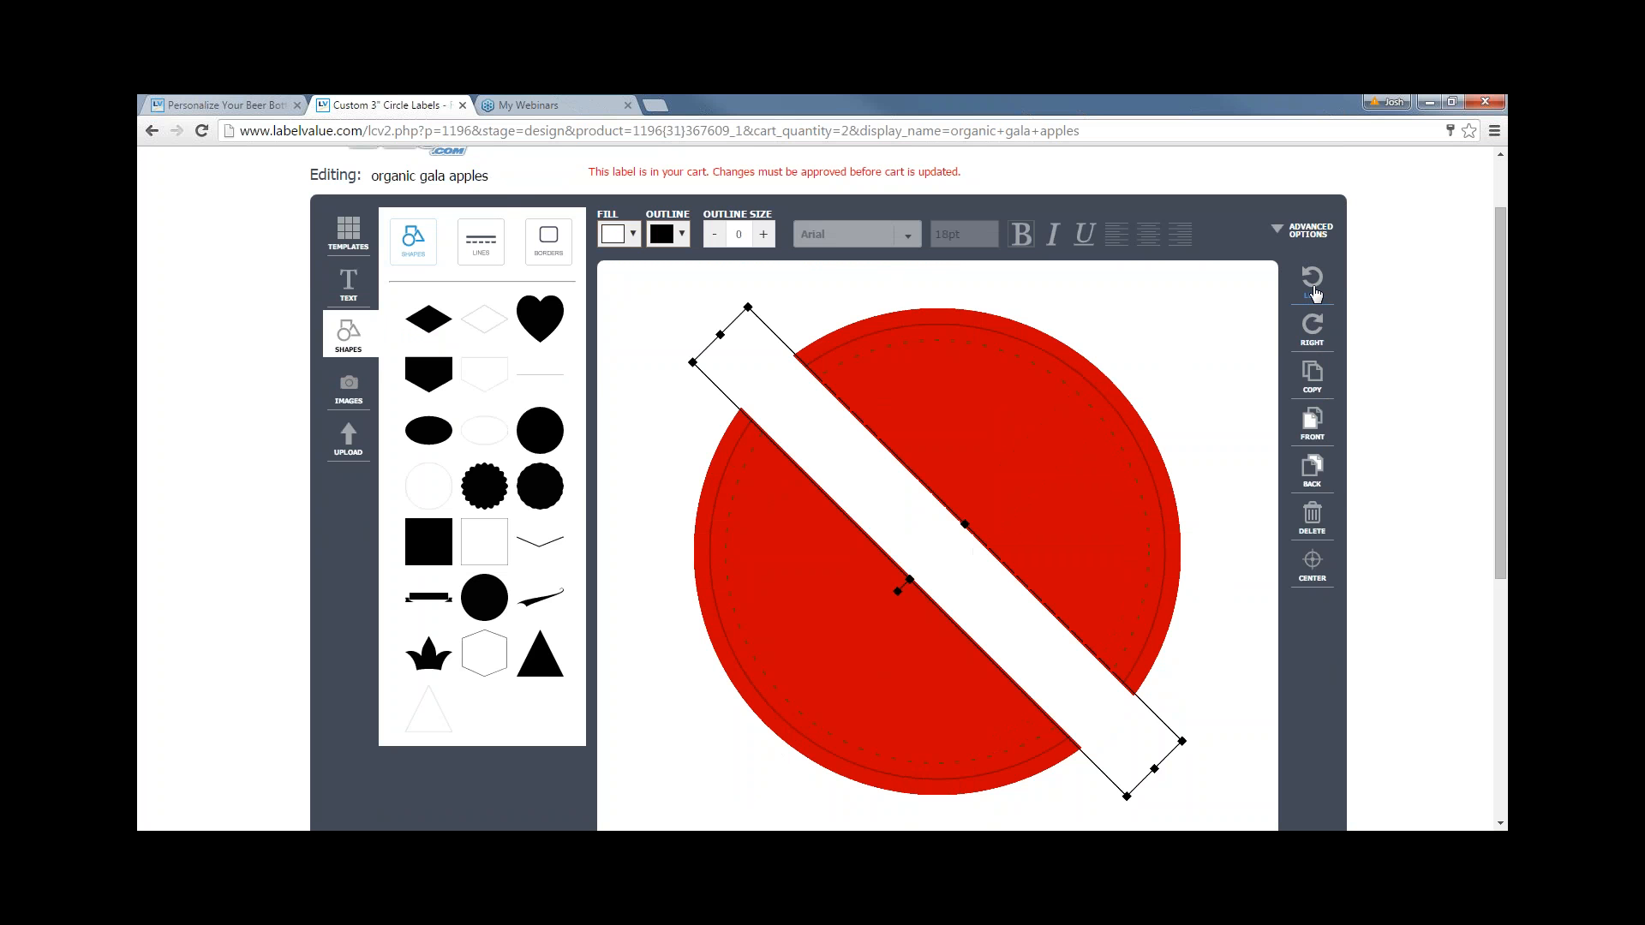
{"action": "left_click", "coordinate": [1316, 293]}
{"action": "left_click", "coordinate": [1253, 380]}
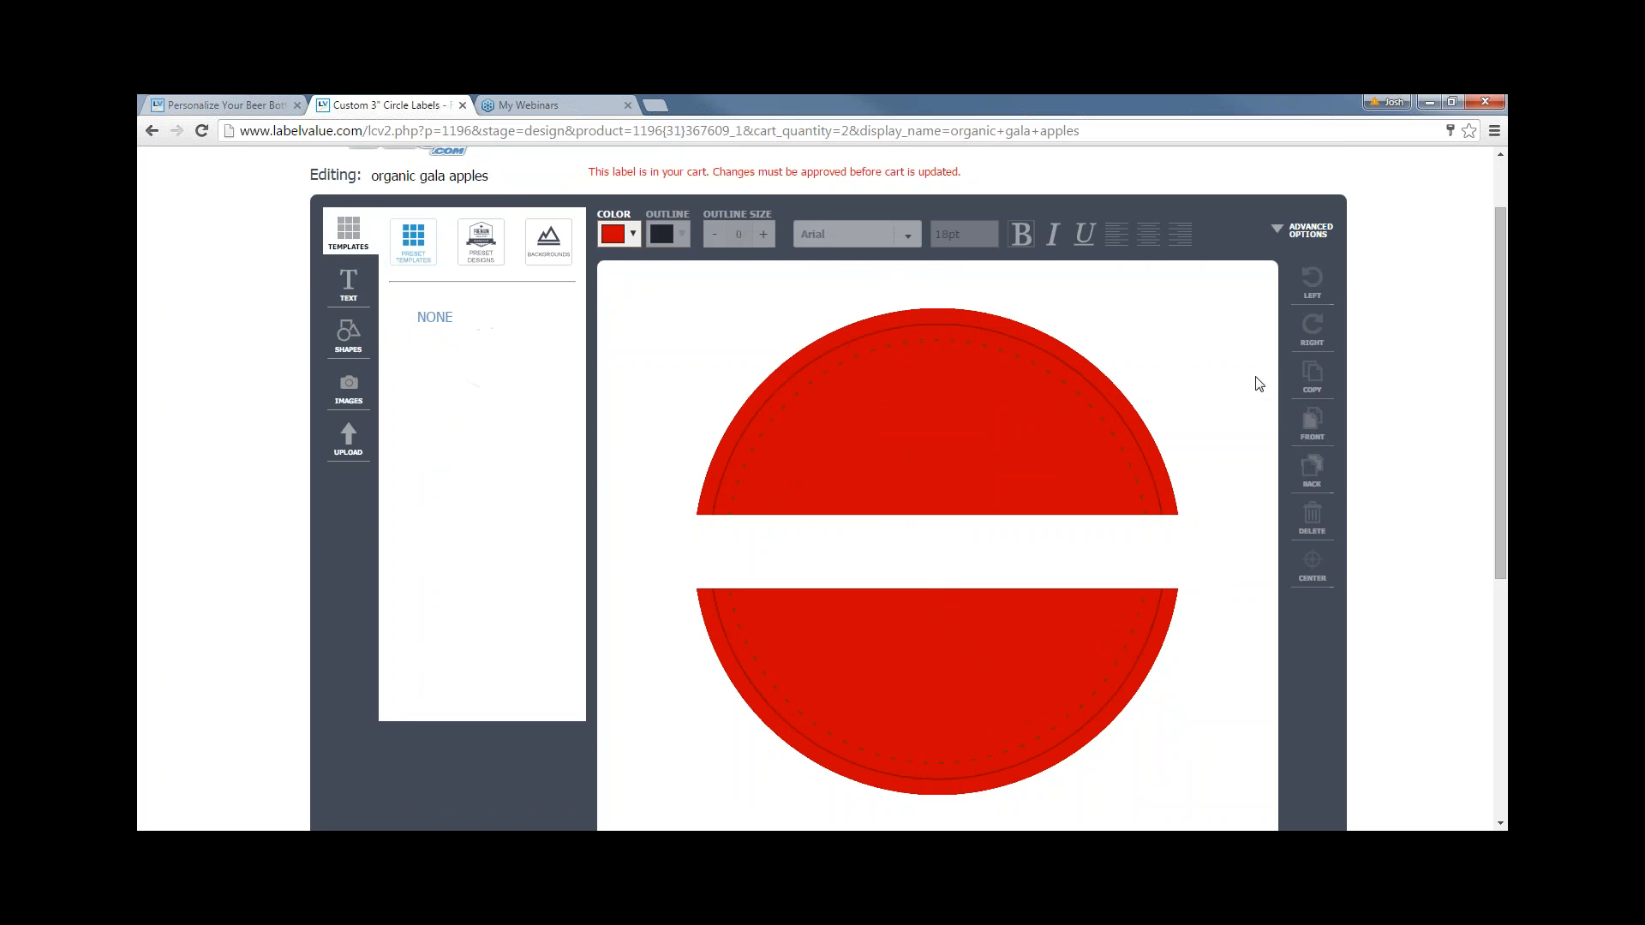
{"action": "left_click", "coordinate": [794, 523]}
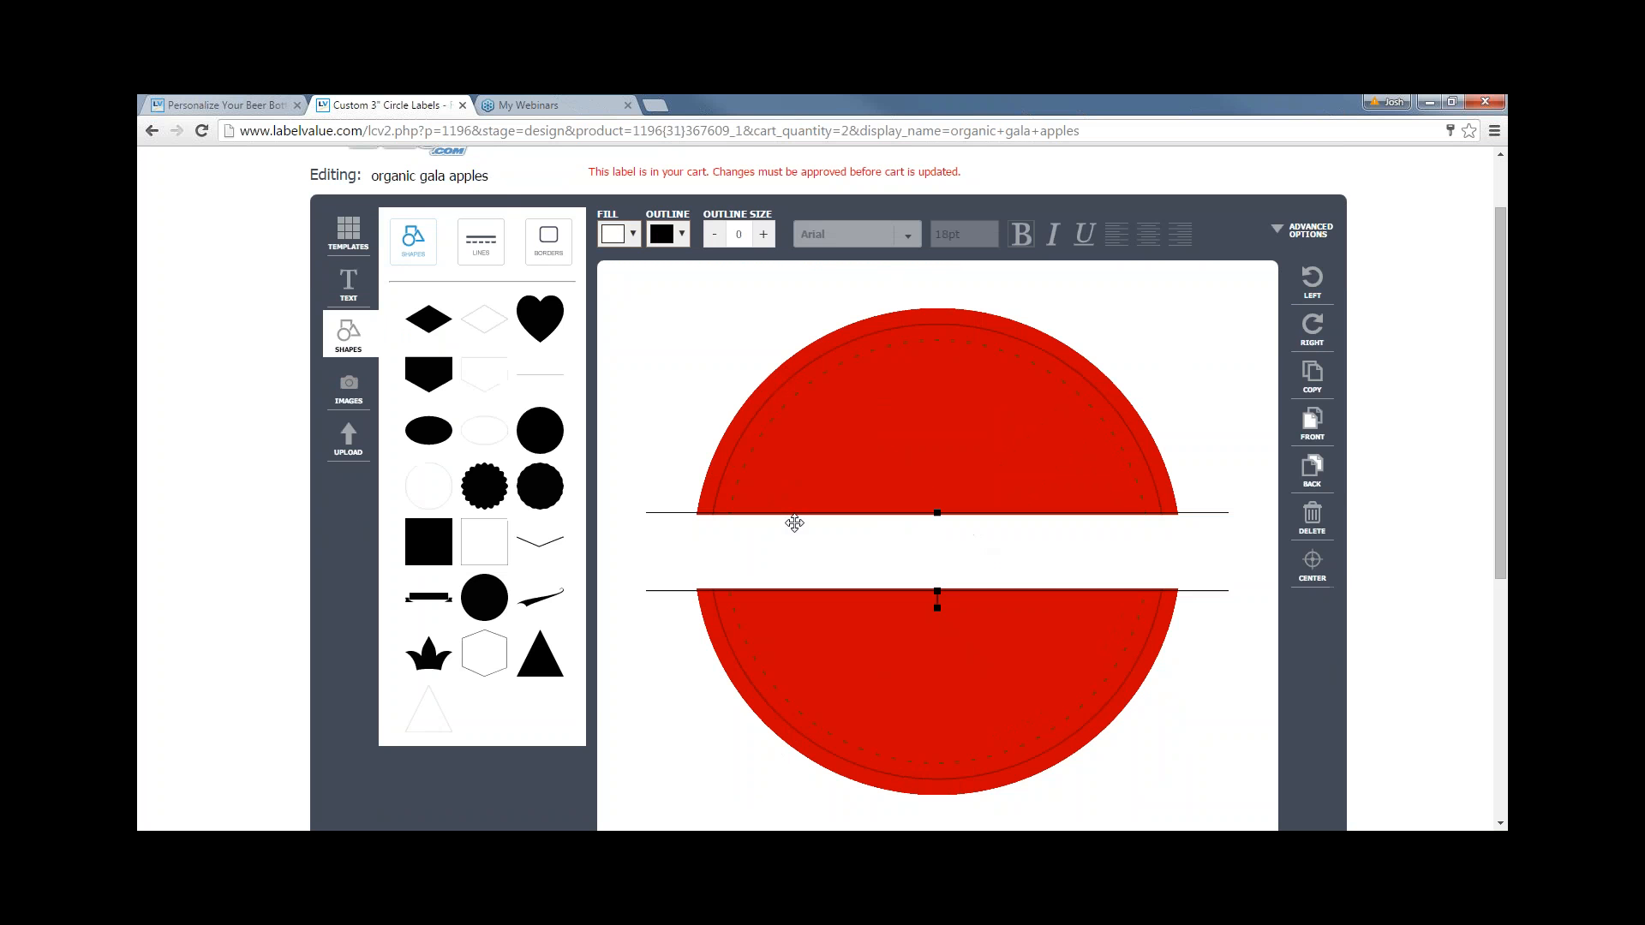
- Add a 'Click to edit' text box onto the white band, replacing a misplaced one
{"action": "left_click", "coordinate": [346, 281]}
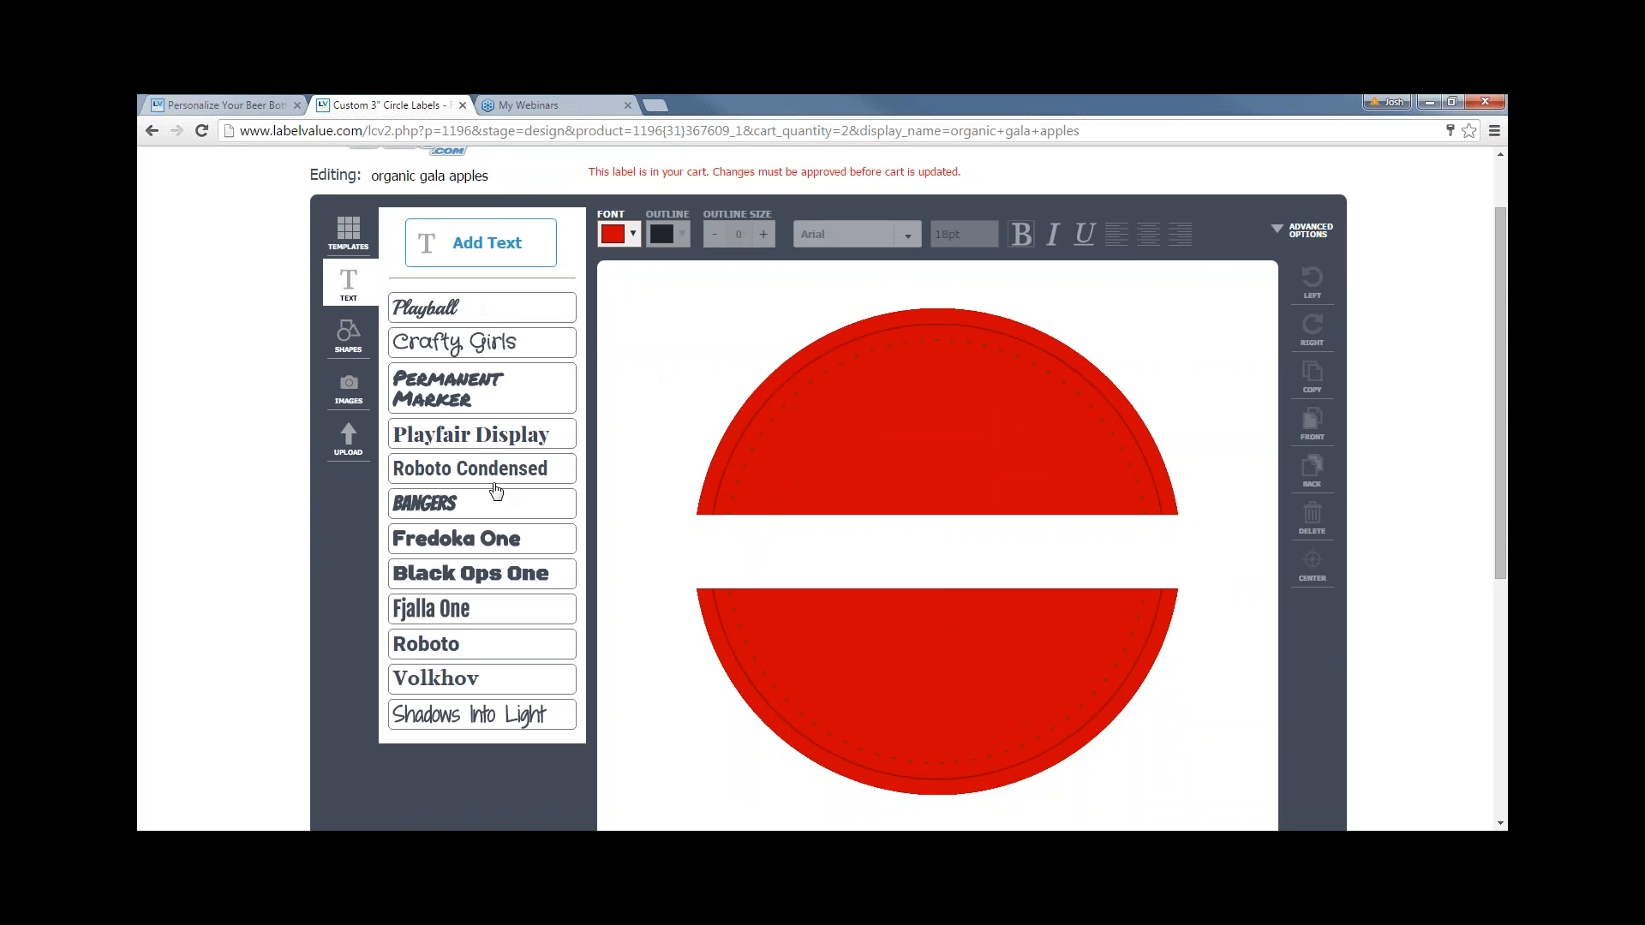
{"action": "left_click", "coordinate": [555, 440]}
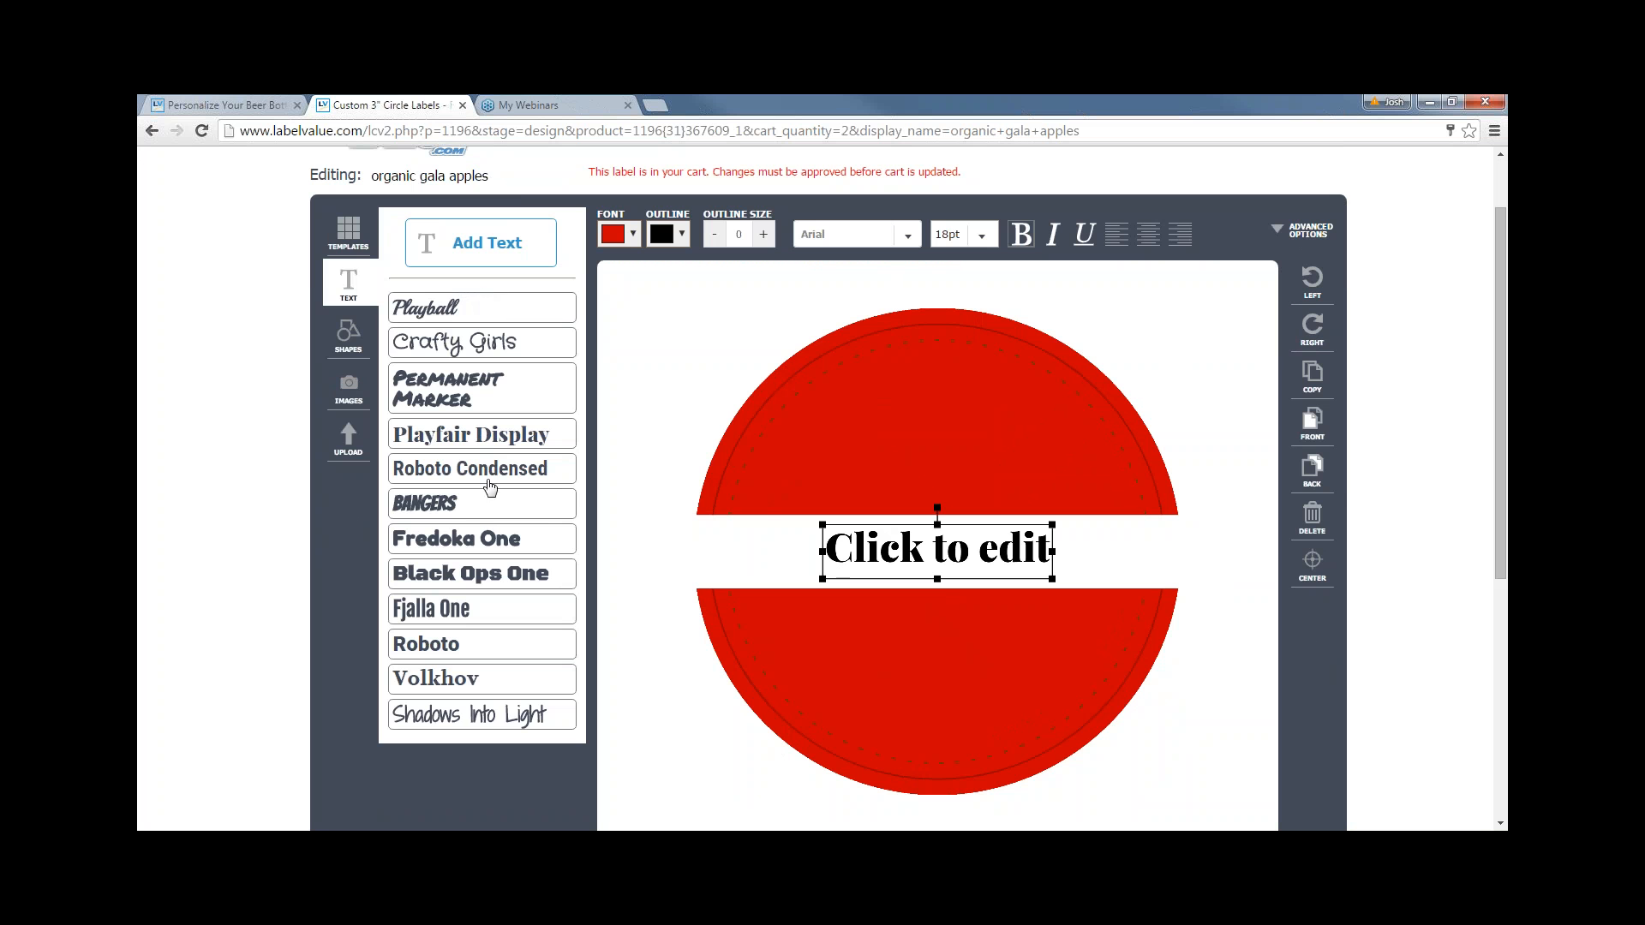
{"action": "left_click", "coordinate": [1319, 526]}
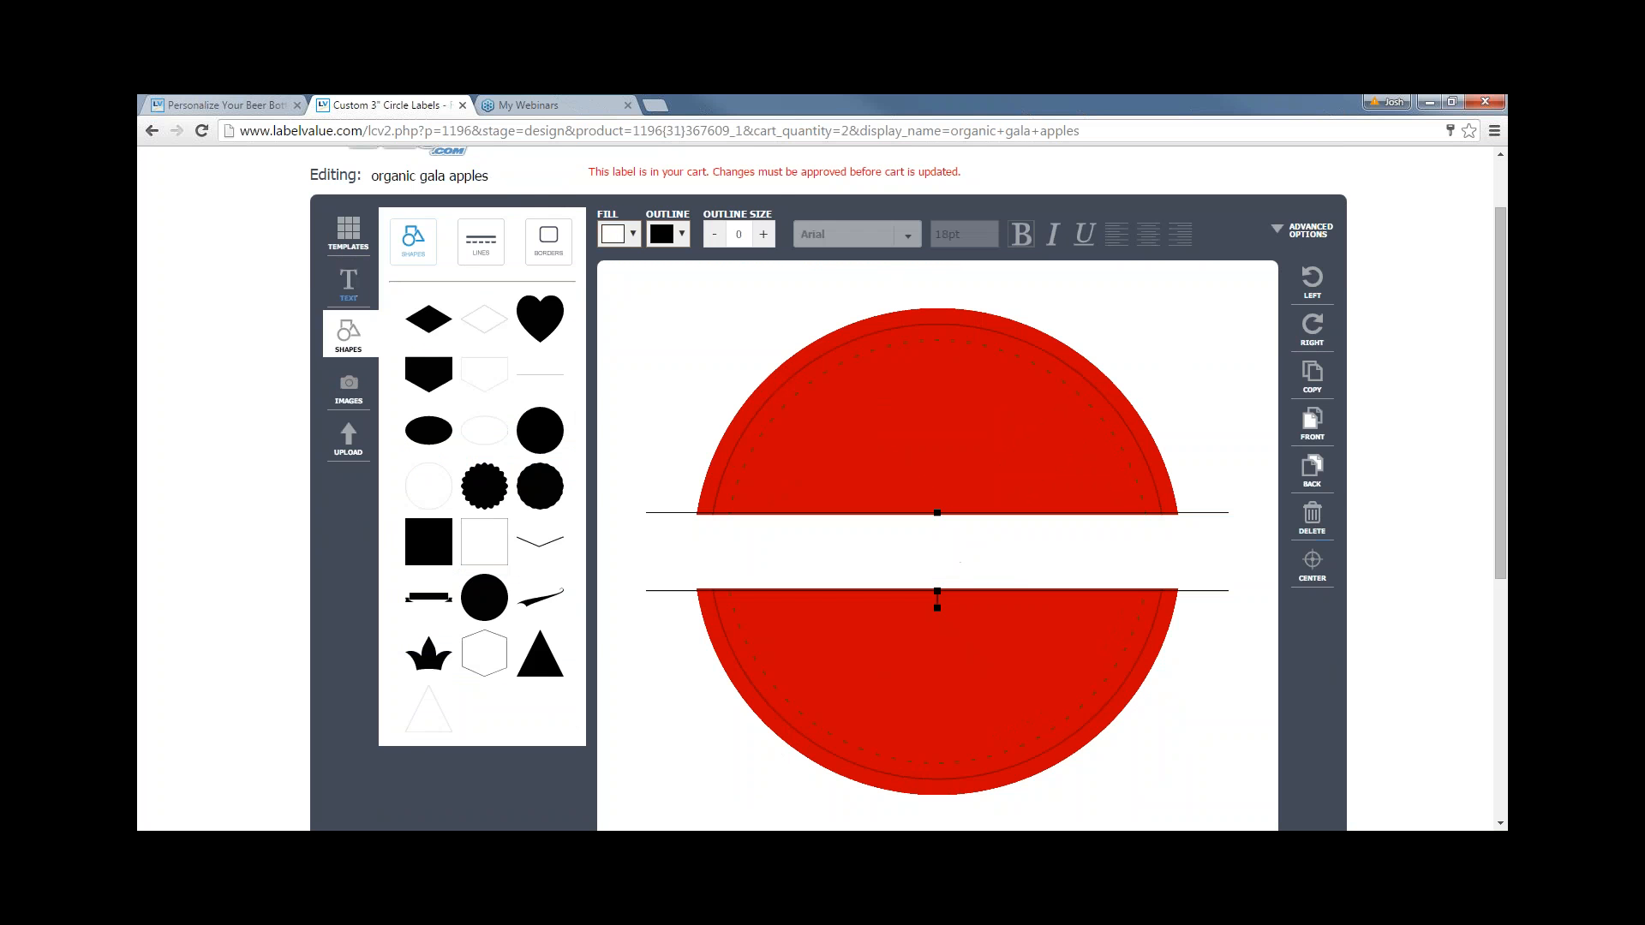
{"action": "left_click", "coordinate": [374, 283]}
{"action": "left_click", "coordinate": [471, 251]}
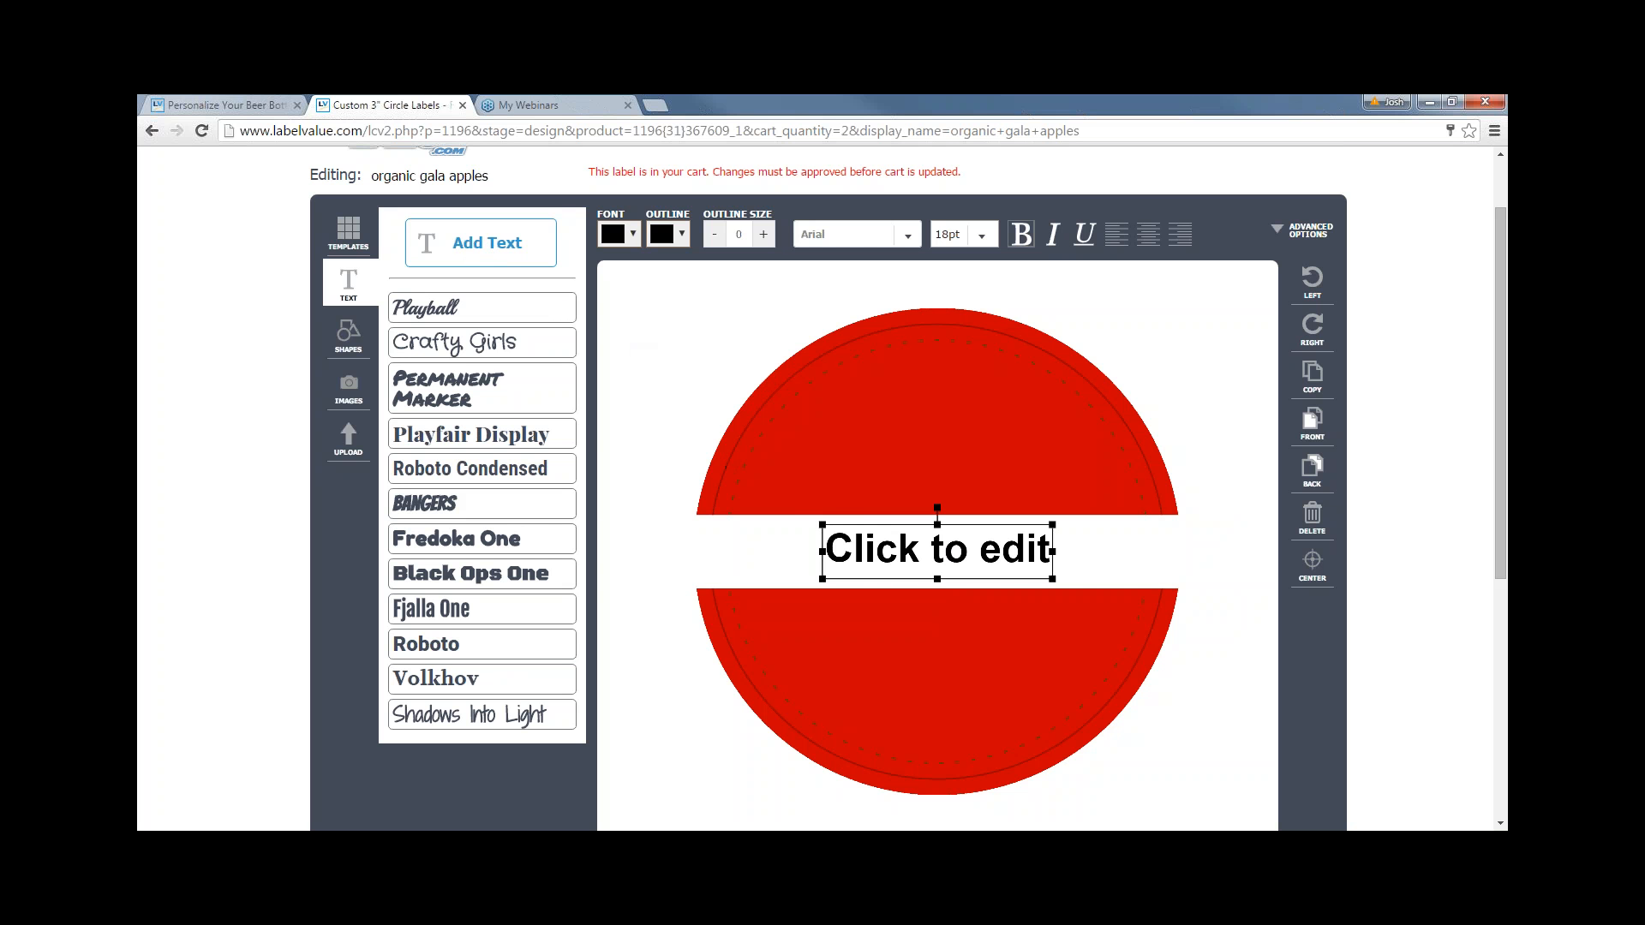
{"action": "left_click", "coordinate": [903, 237]}
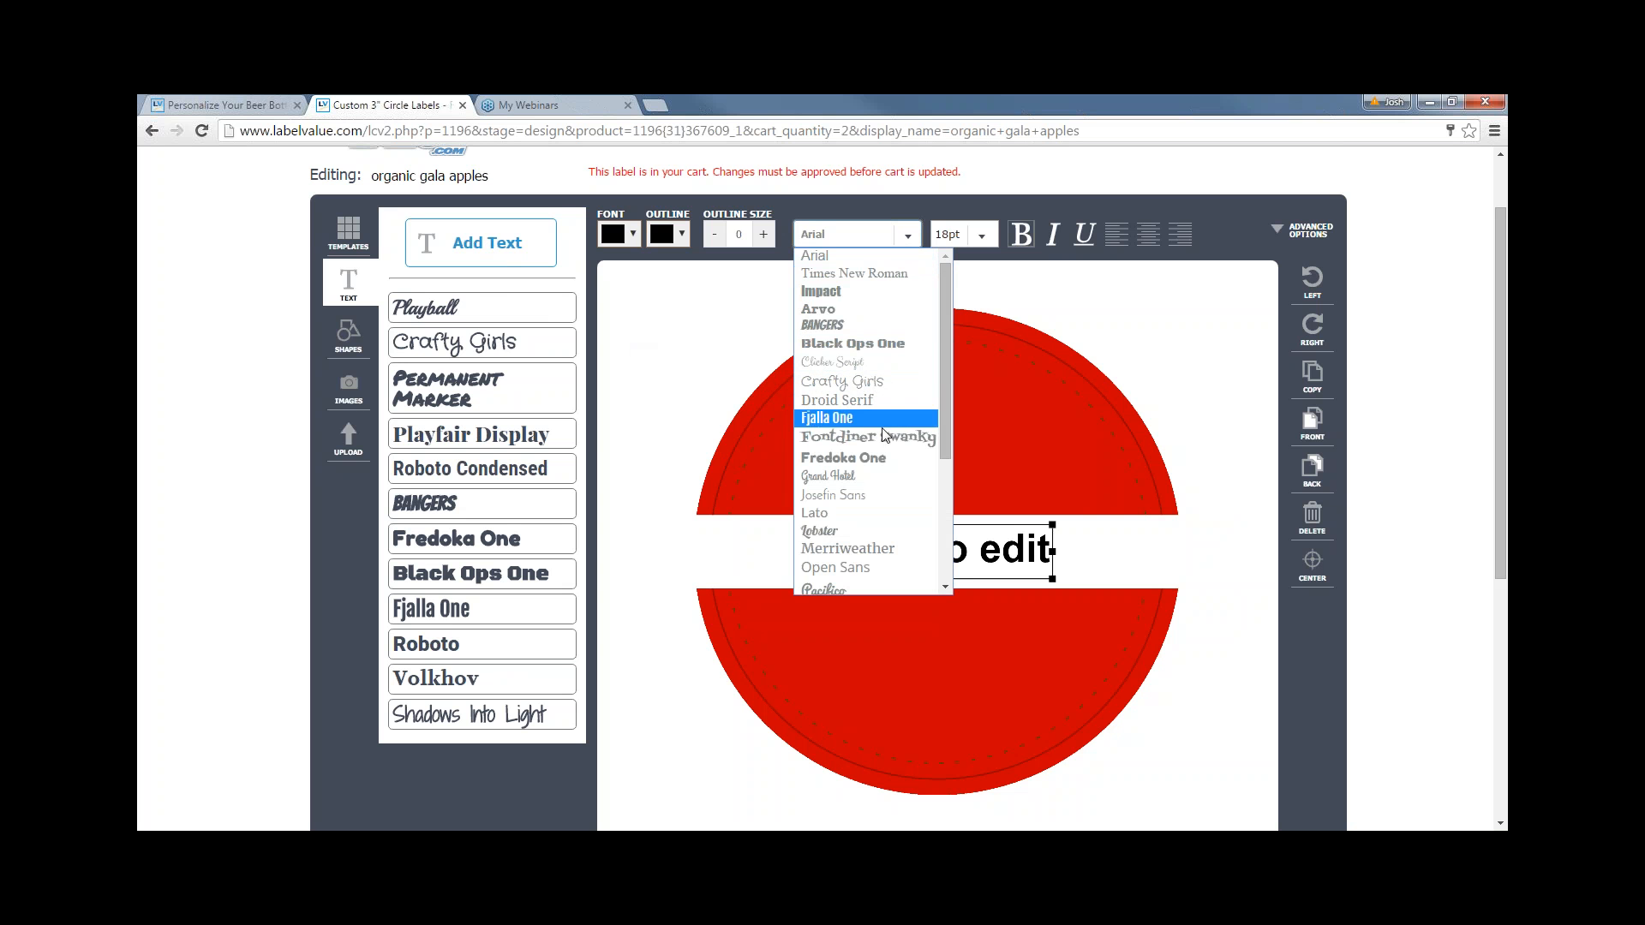
{"action": "left_click", "coordinate": [980, 240]}
{"action": "left_click", "coordinate": [945, 496]}
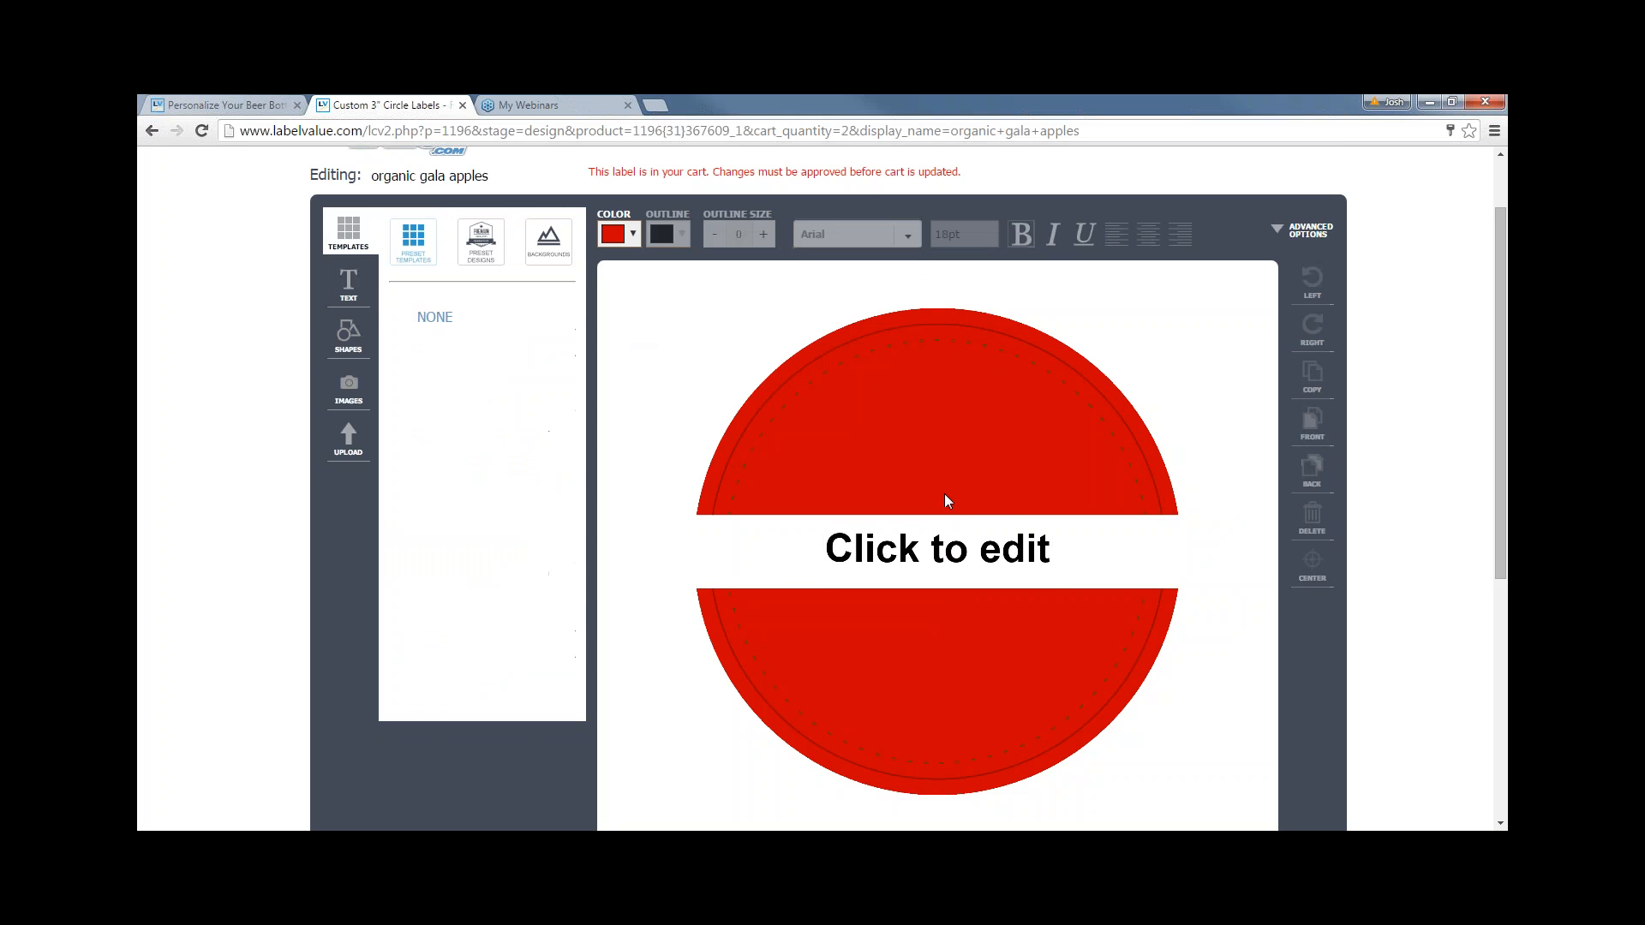
{"action": "left_click", "coordinate": [948, 542]}
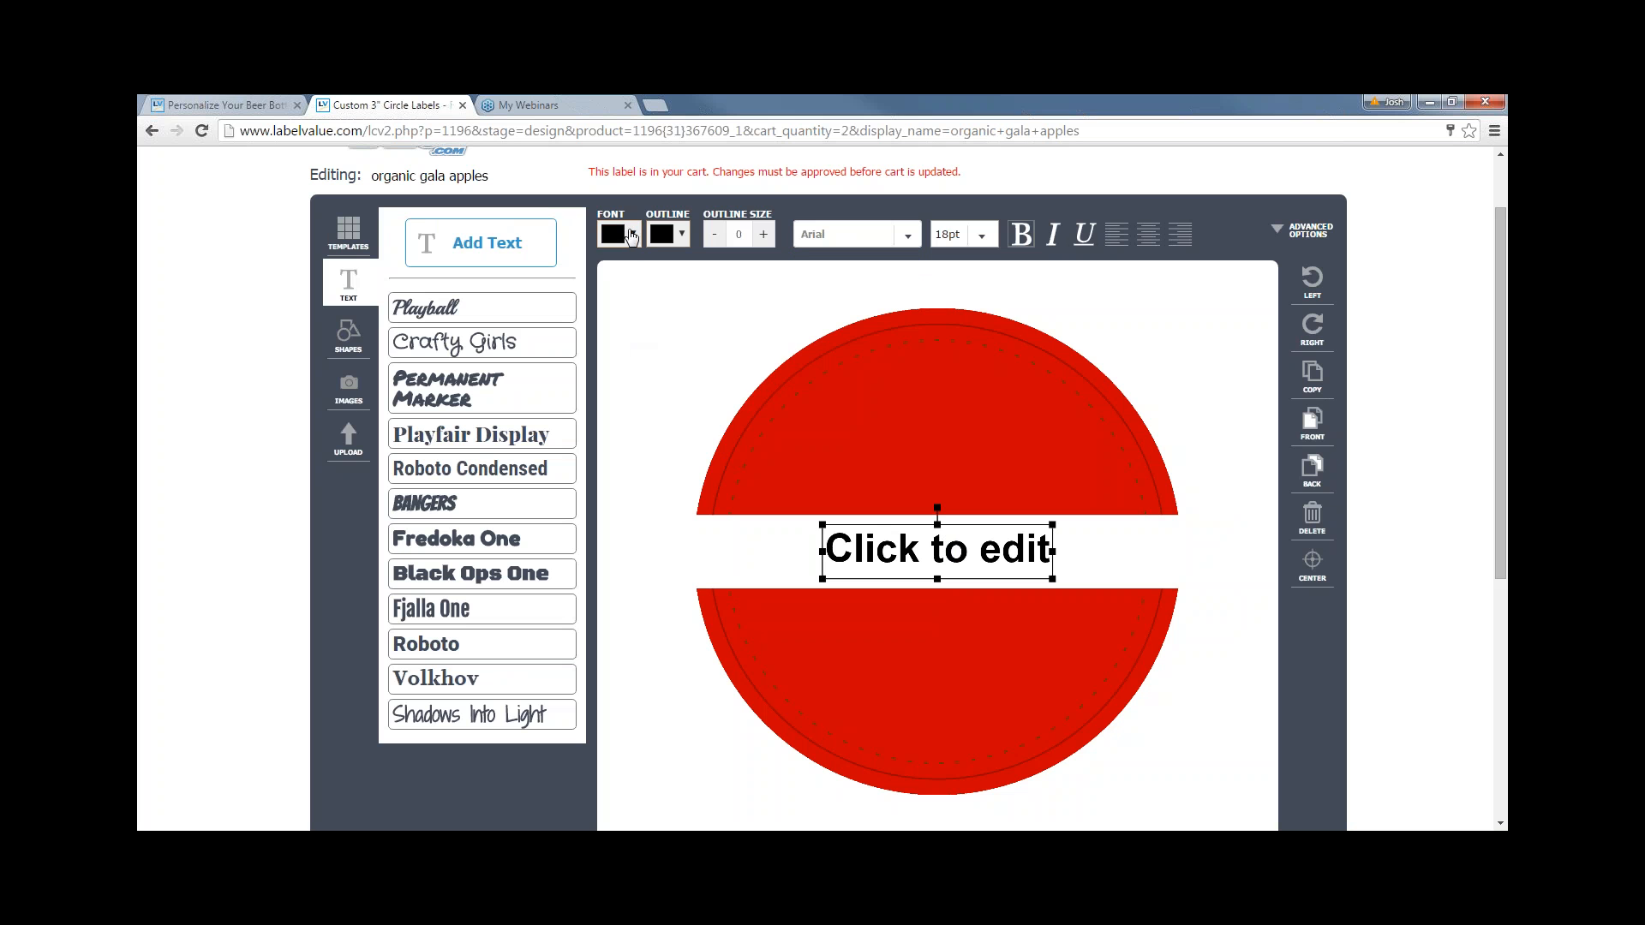
- Keep the placeholder text bold and browse the font list
{"action": "left_click", "coordinate": [669, 236]}
{"action": "left_click", "coordinate": [668, 236]}
{"action": "left_click", "coordinate": [1021, 239]}
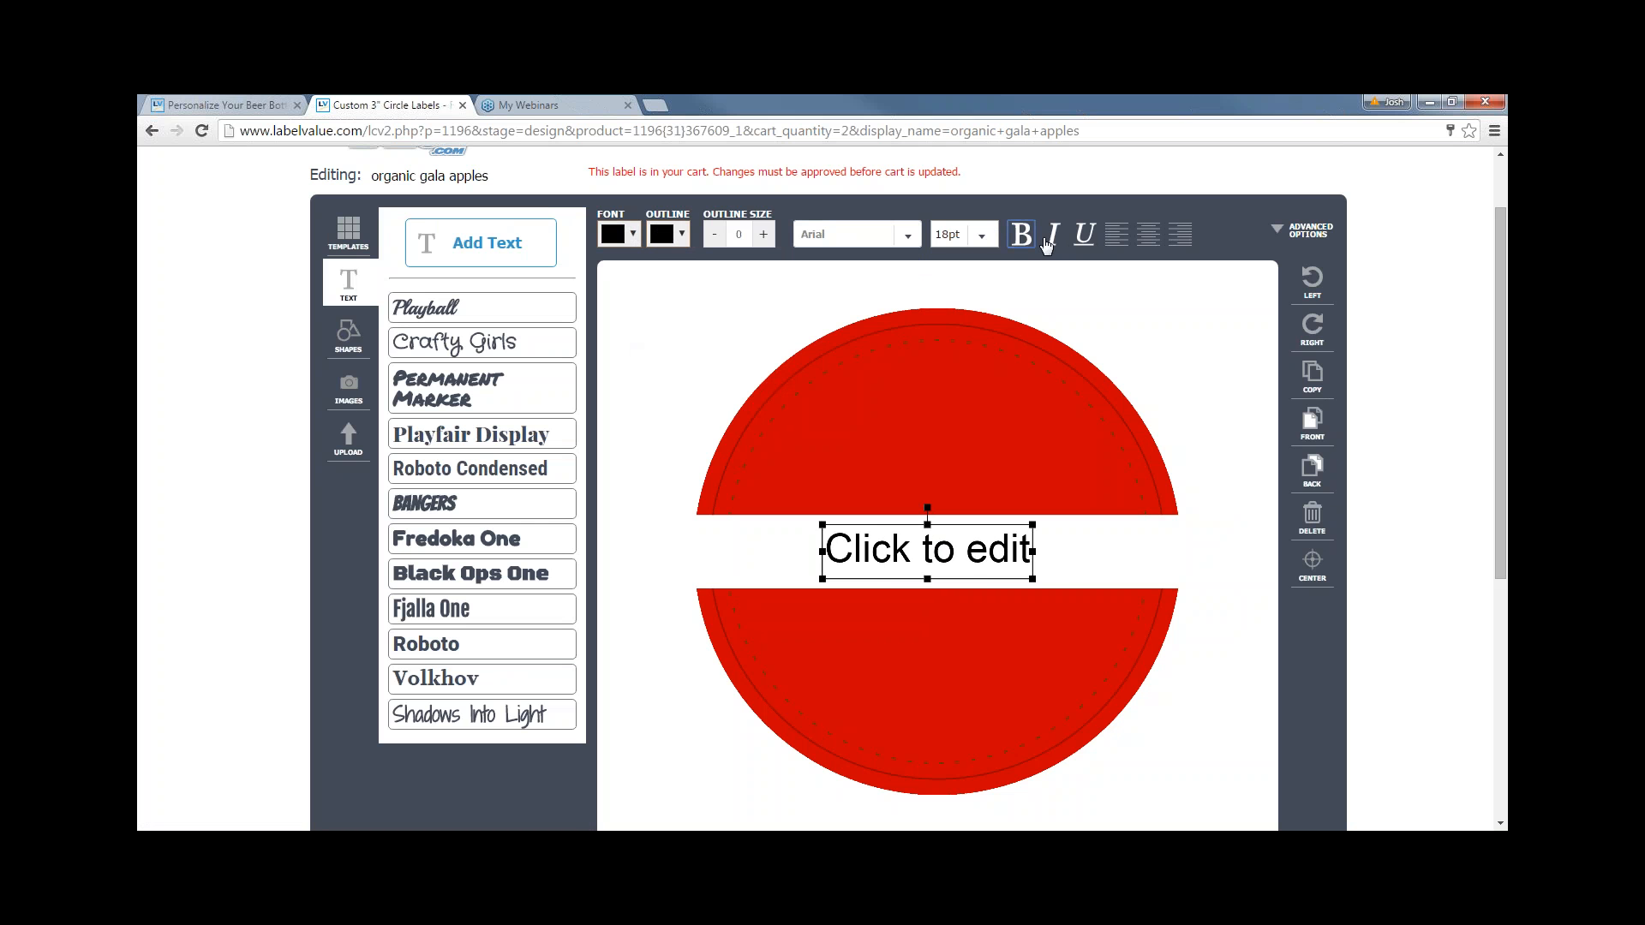
{"action": "left_click", "coordinate": [1021, 239]}
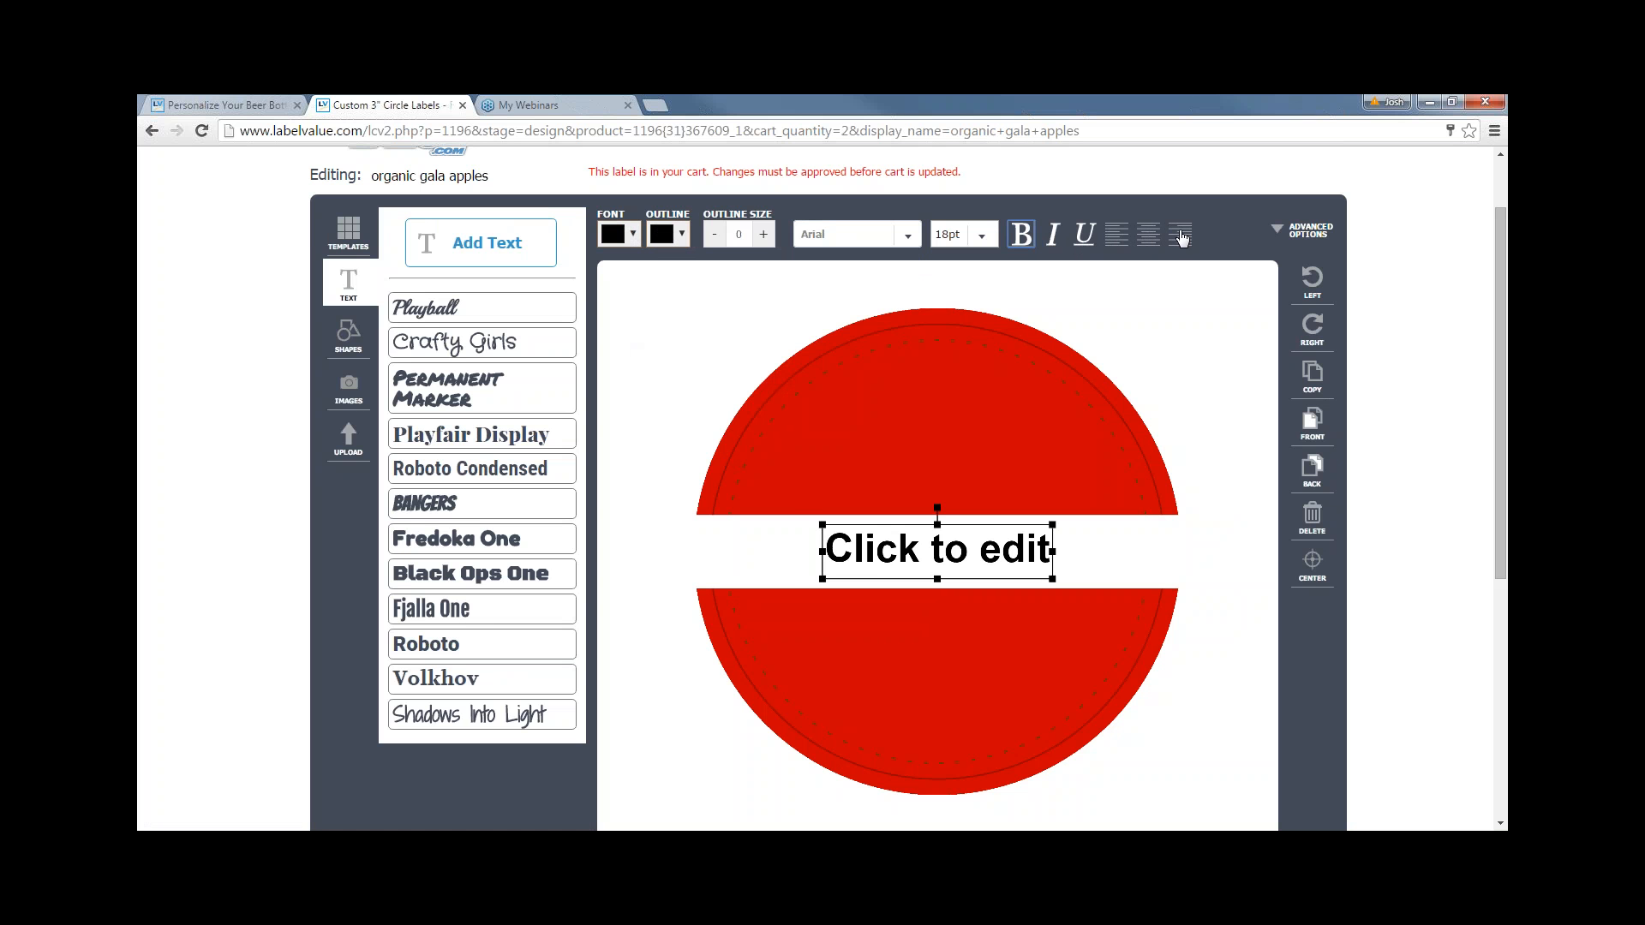
{"action": "left_click", "coordinate": [852, 234]}
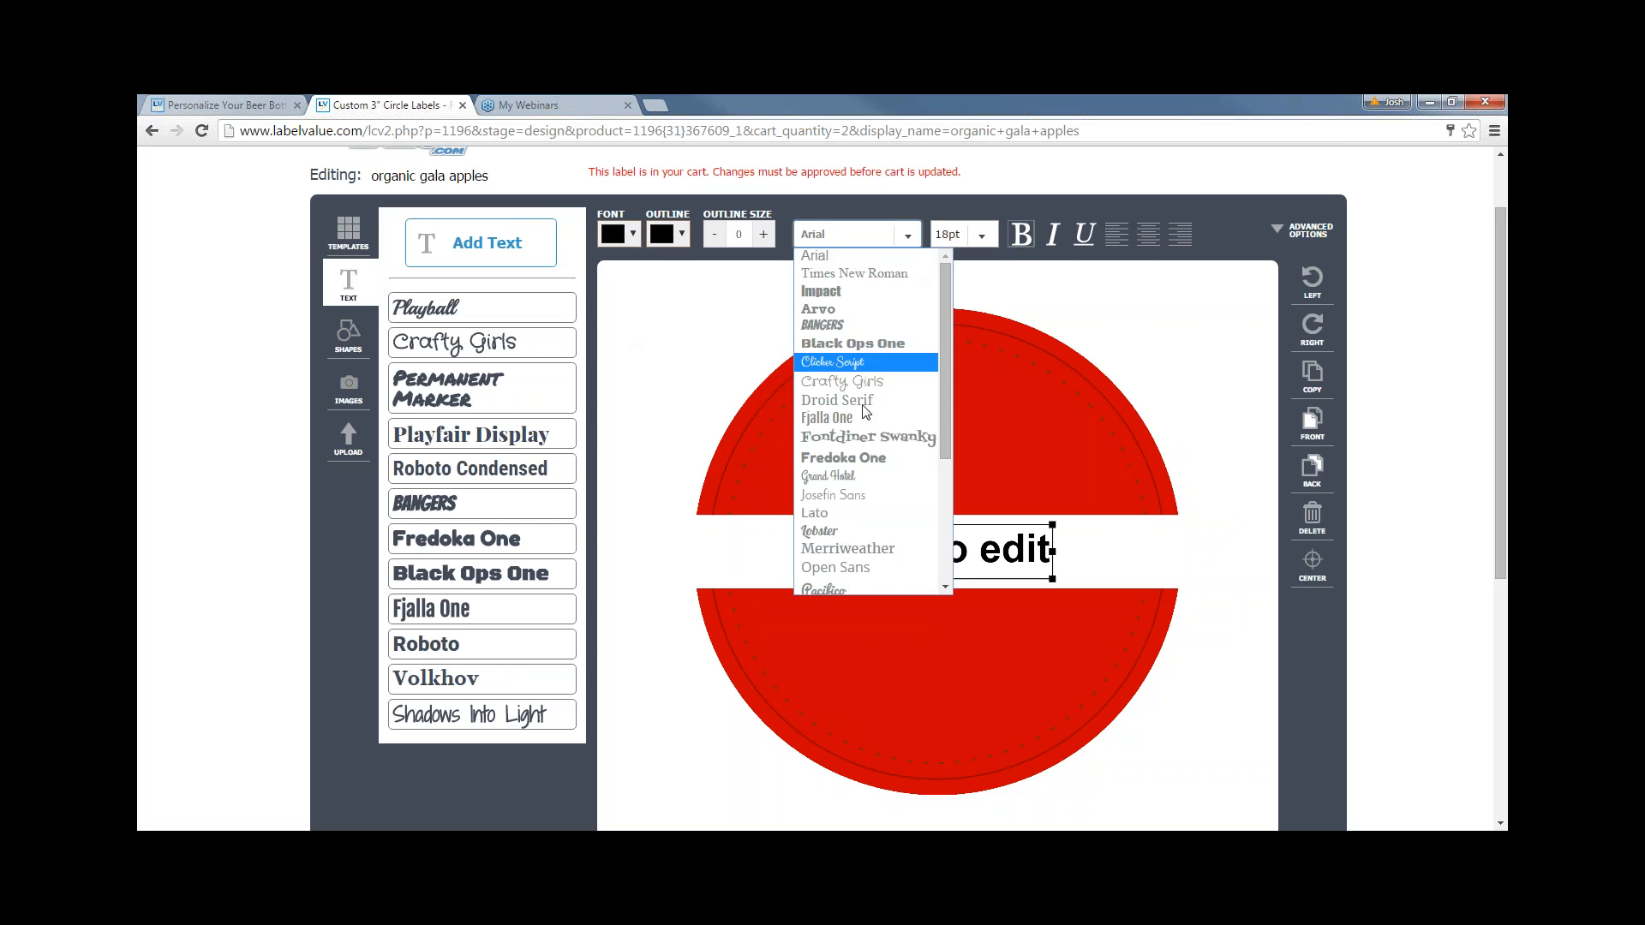
{"action": "scroll", "coordinate": [866, 512], "scroll_direction": "down", "scroll_amount": 2}
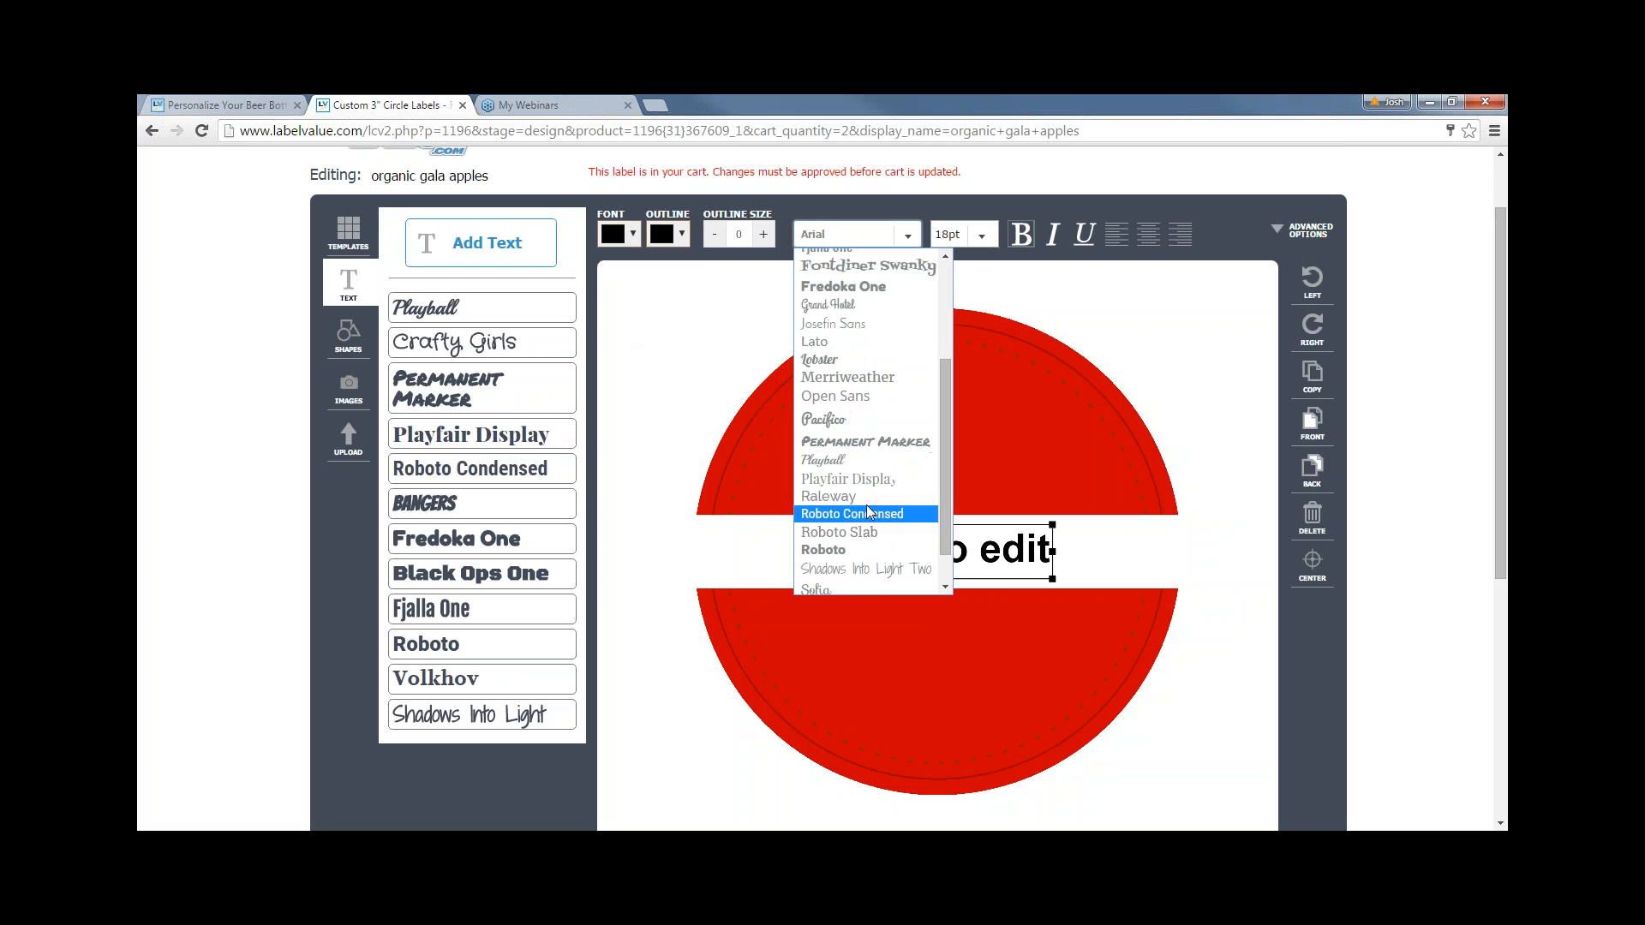
- Change the text to 'Organic Gala Apples' in Playfair Display
{"action": "left_click", "coordinate": [850, 478]}
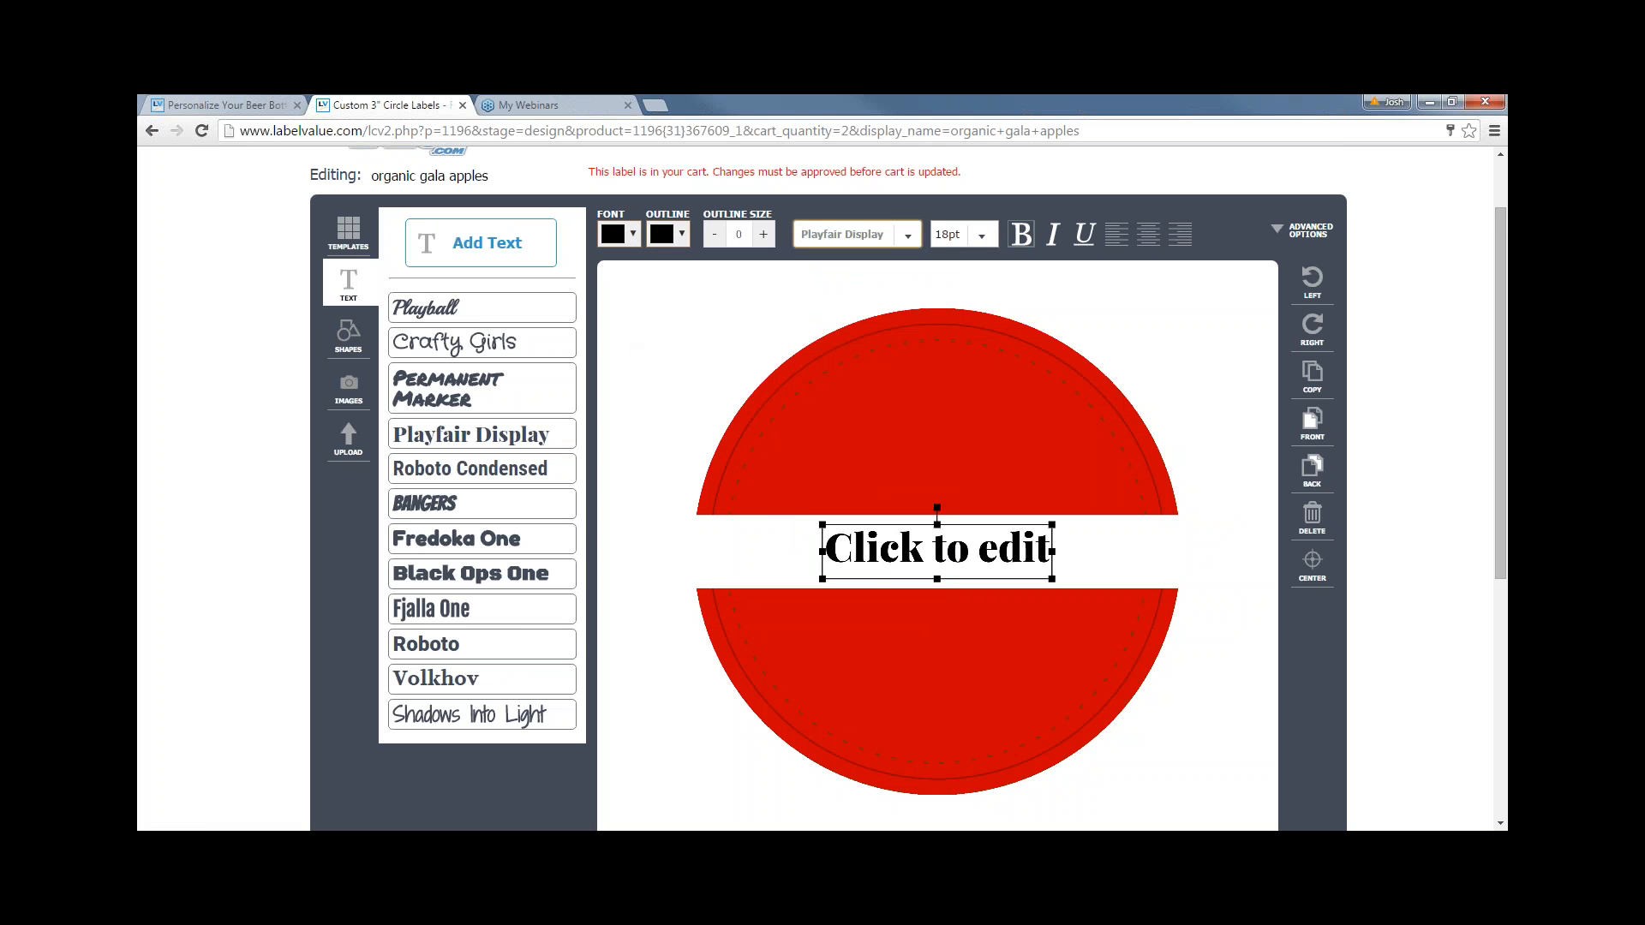
{"action": "left_click", "coordinate": [907, 545]}
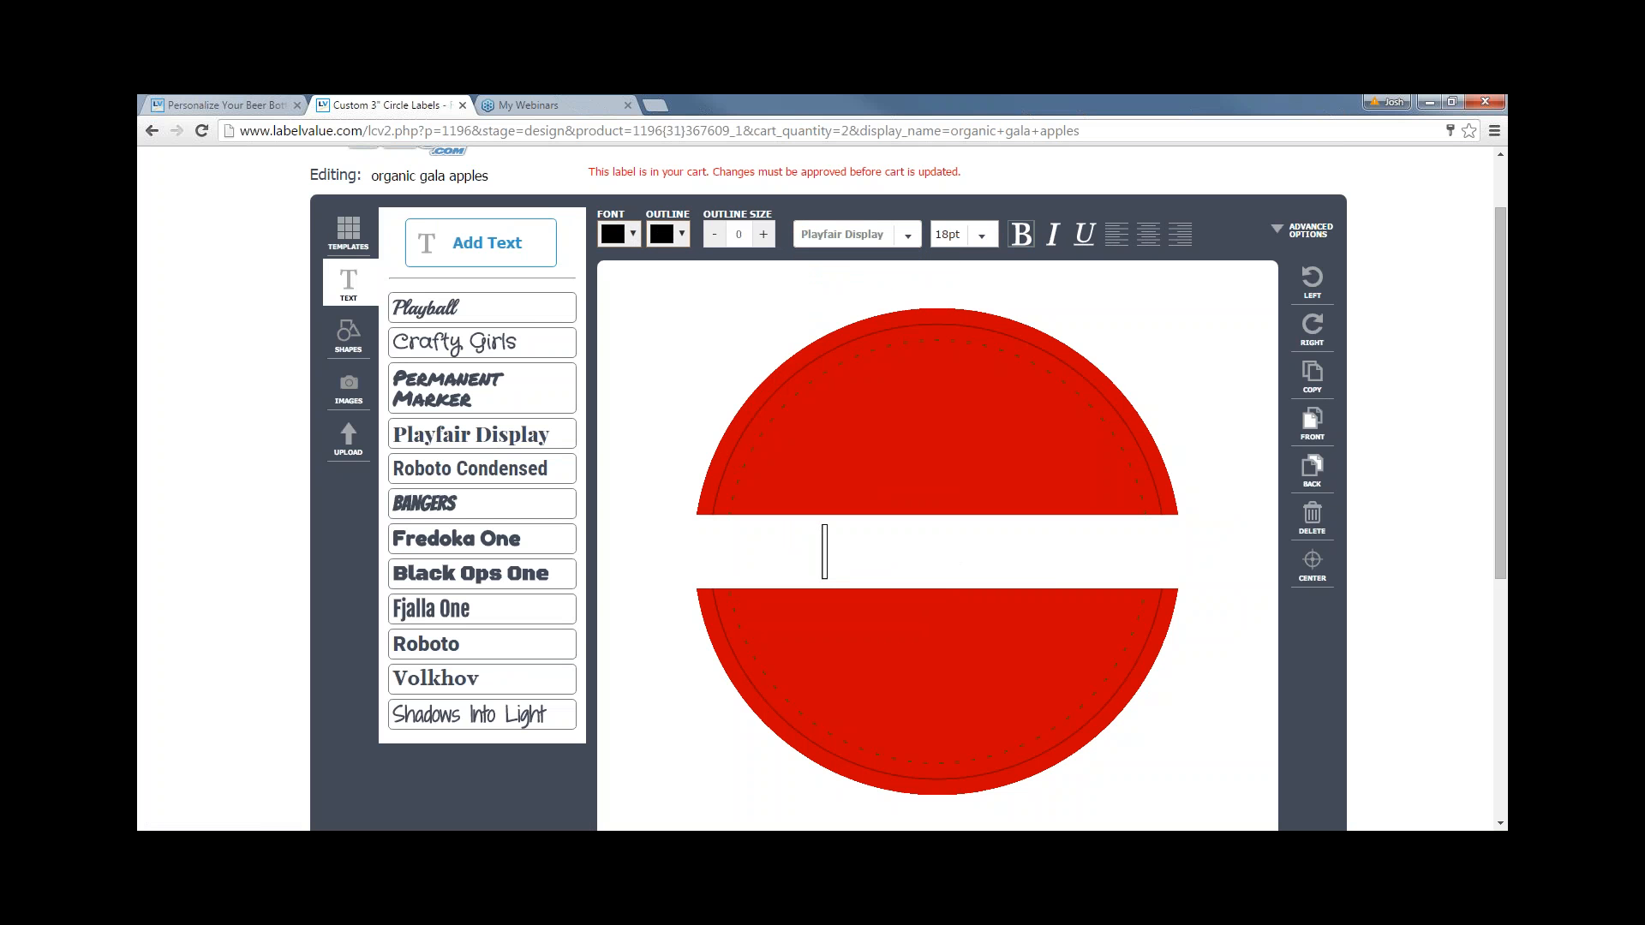
{"action": "type", "text": "Ok to edit"}
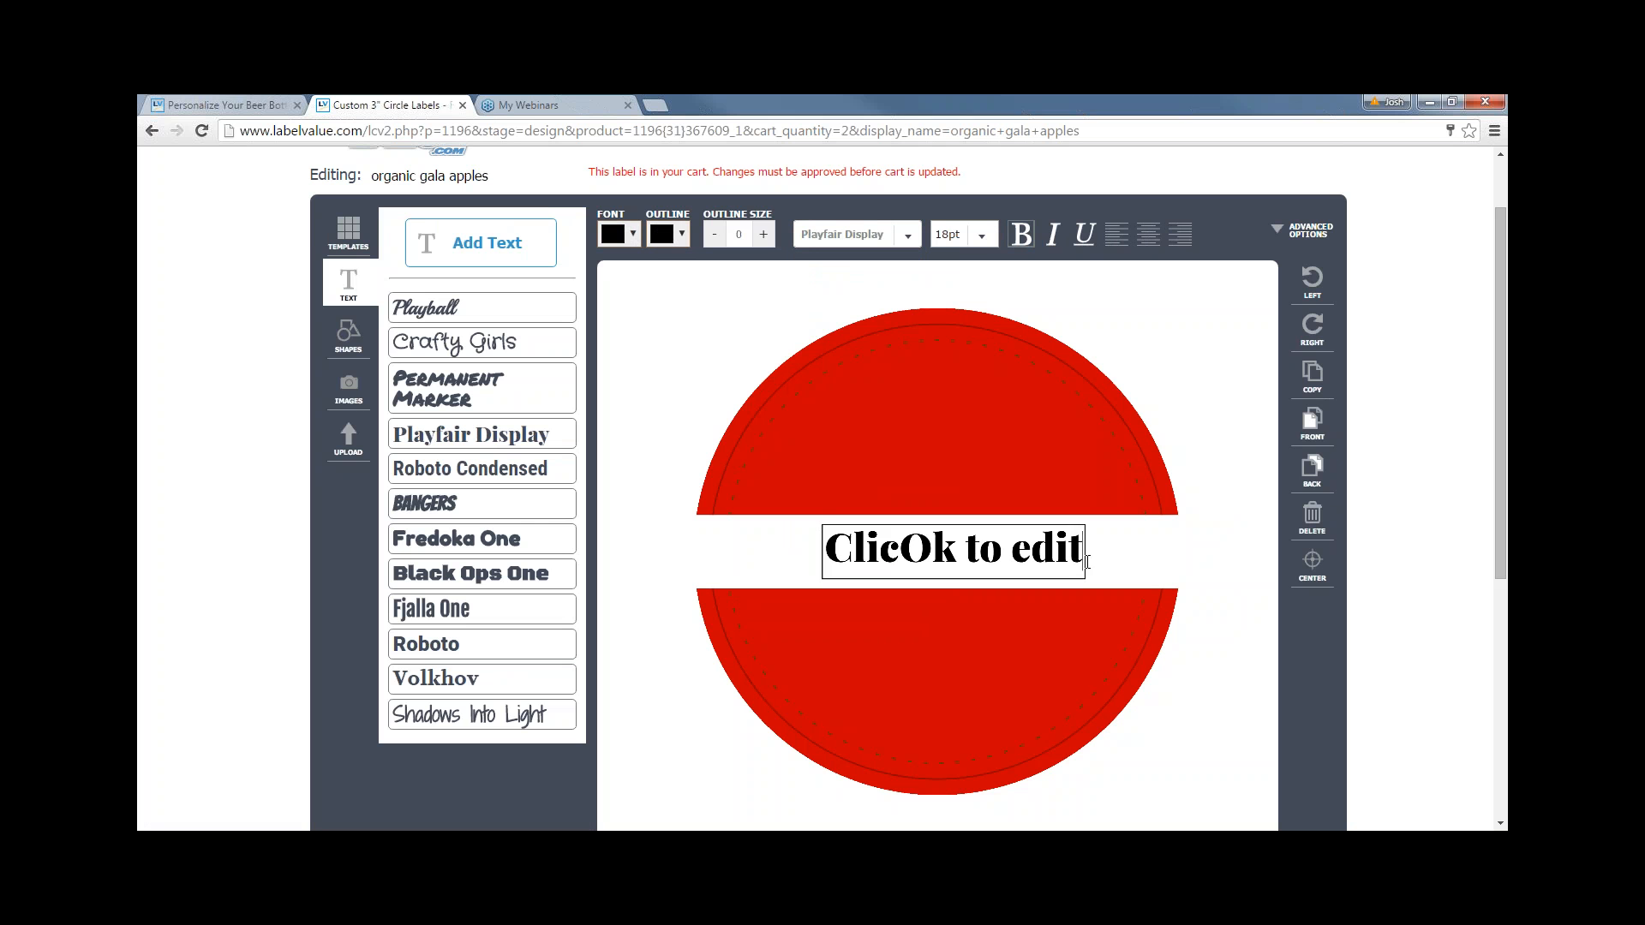
{"action": "left_click_drag", "start_coordinate": [1083, 549], "coordinate": [825, 545]}
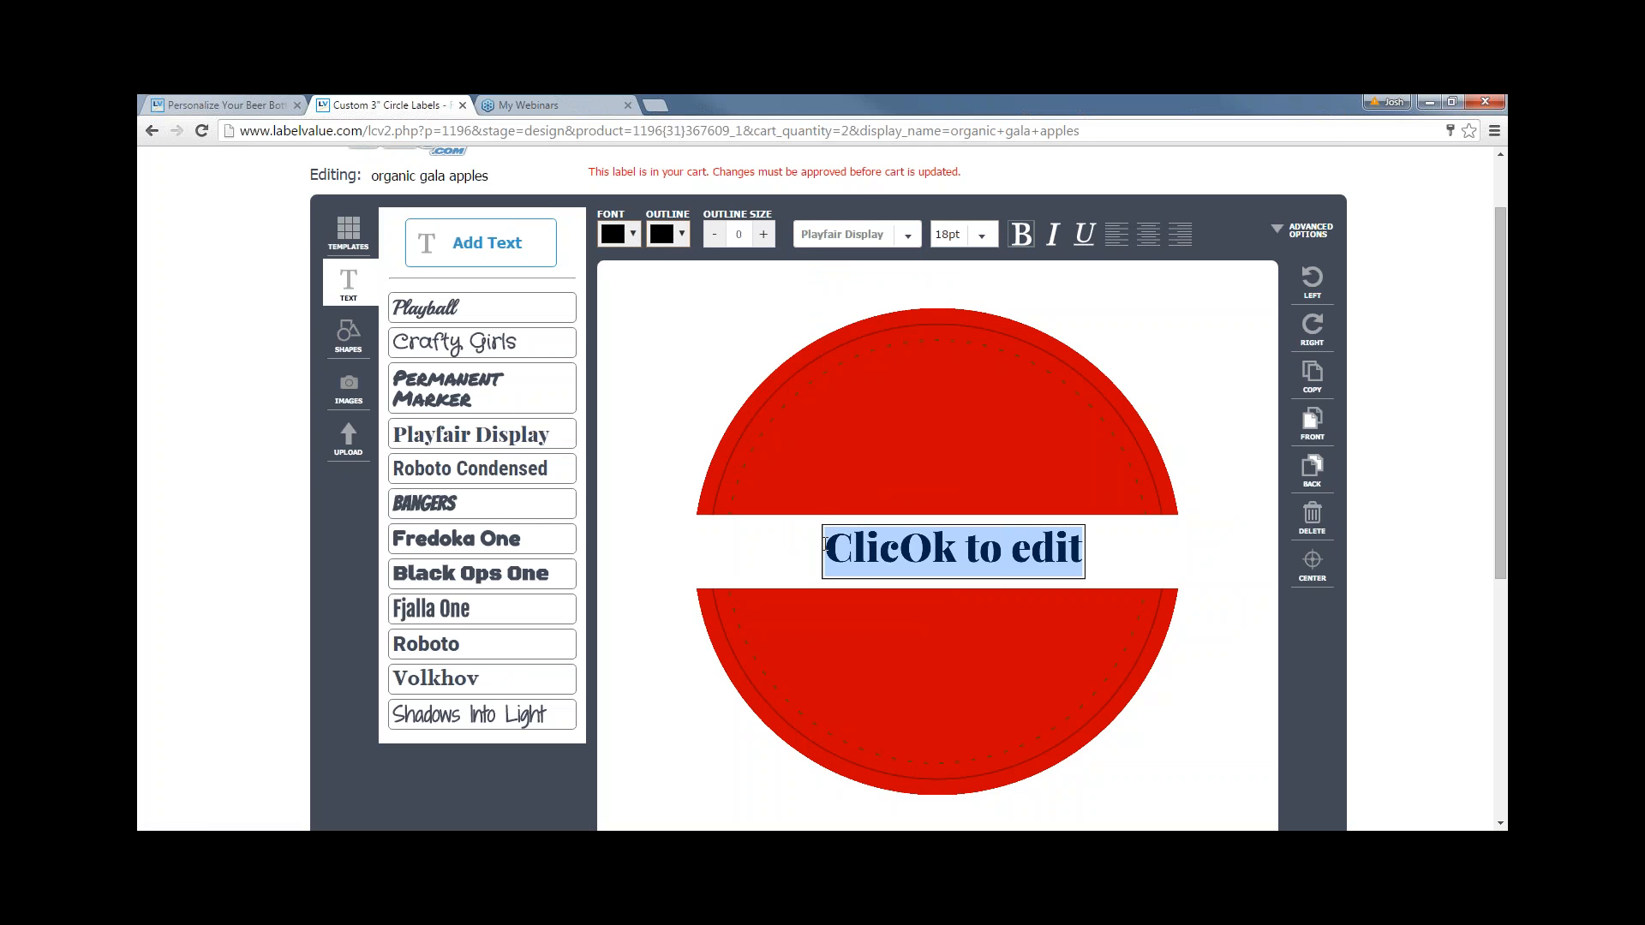
{"action": "type", "text": "r"}
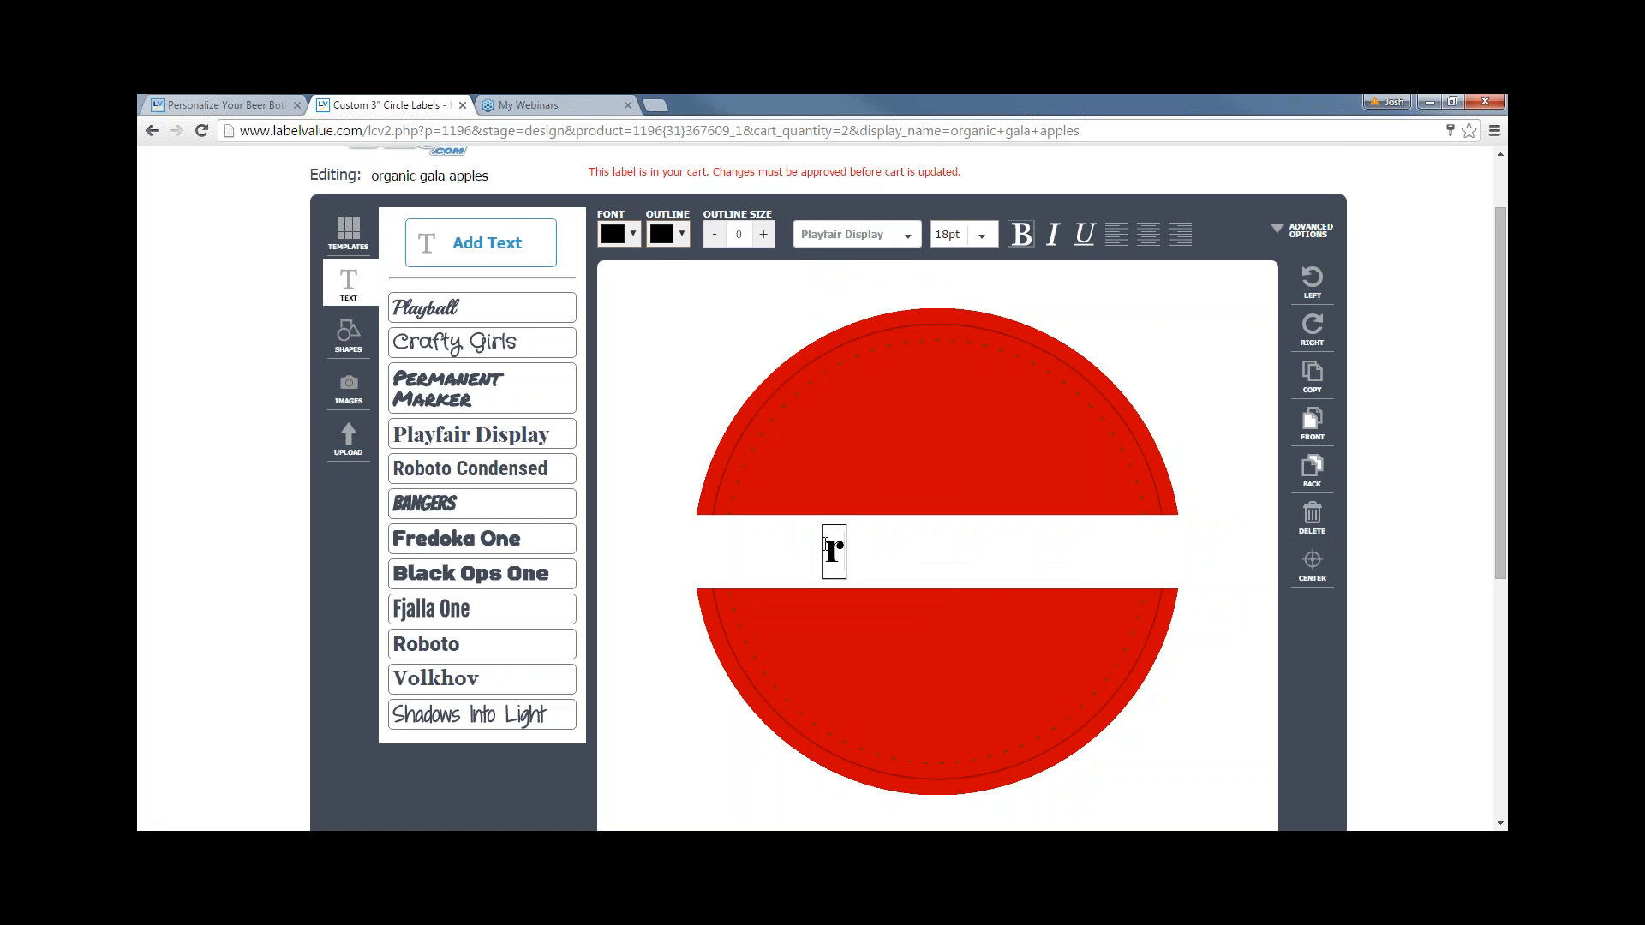
{"action": "key", "text": "BackSpace"}
{"action": "type", "text": "Organic Gala App"}
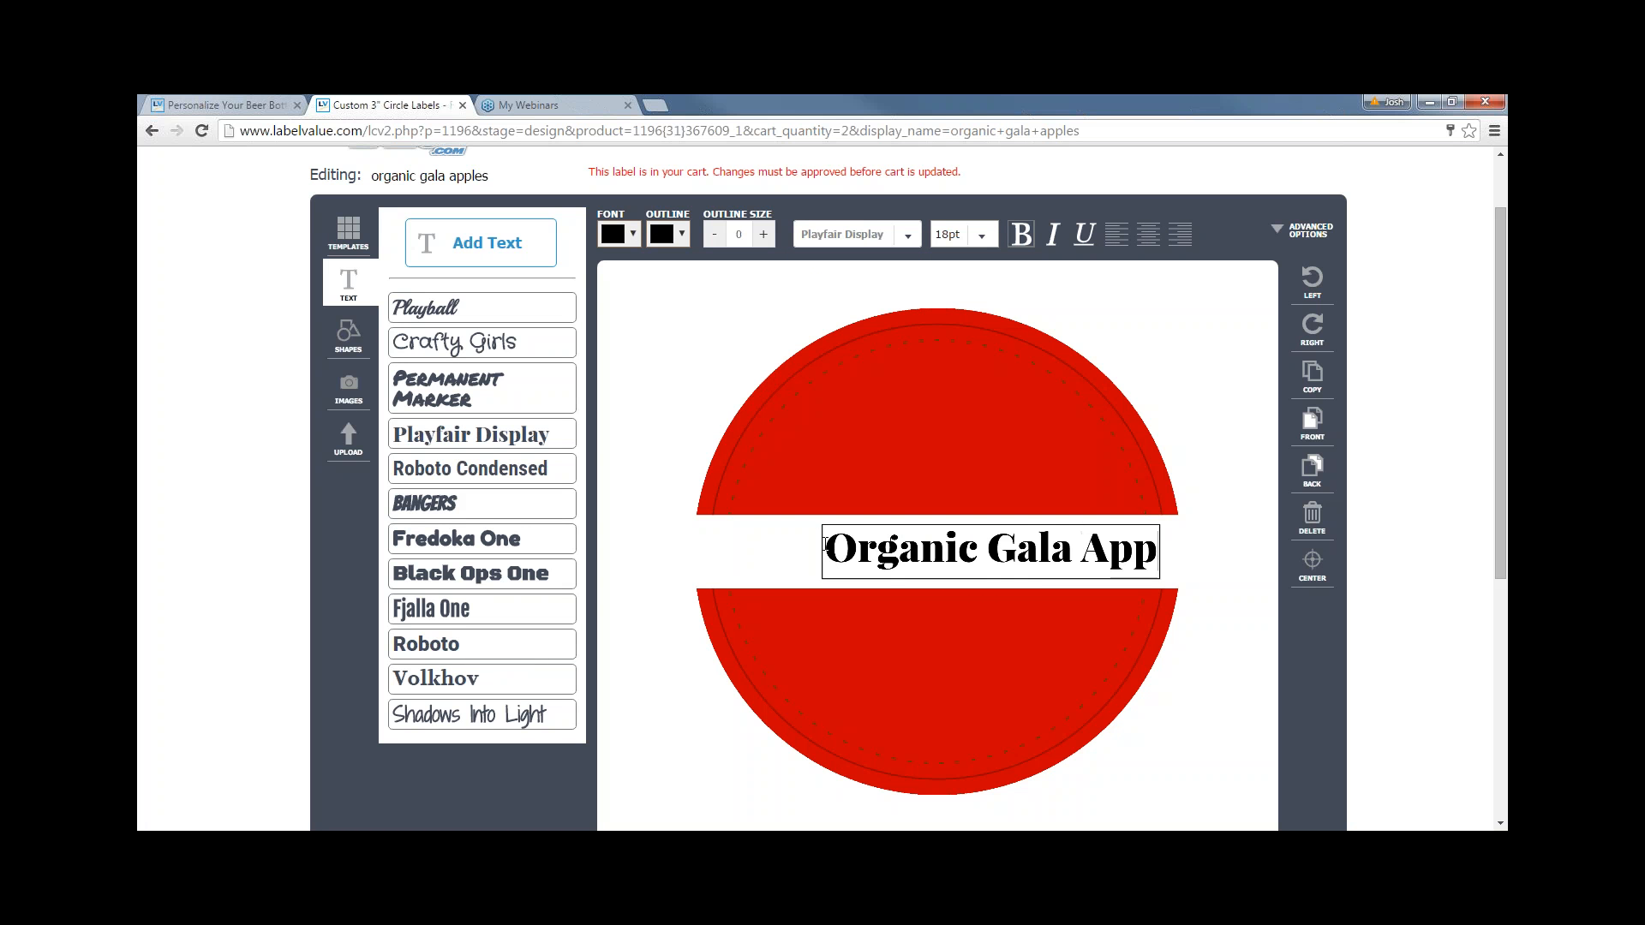
{"action": "type", "text": "le"}
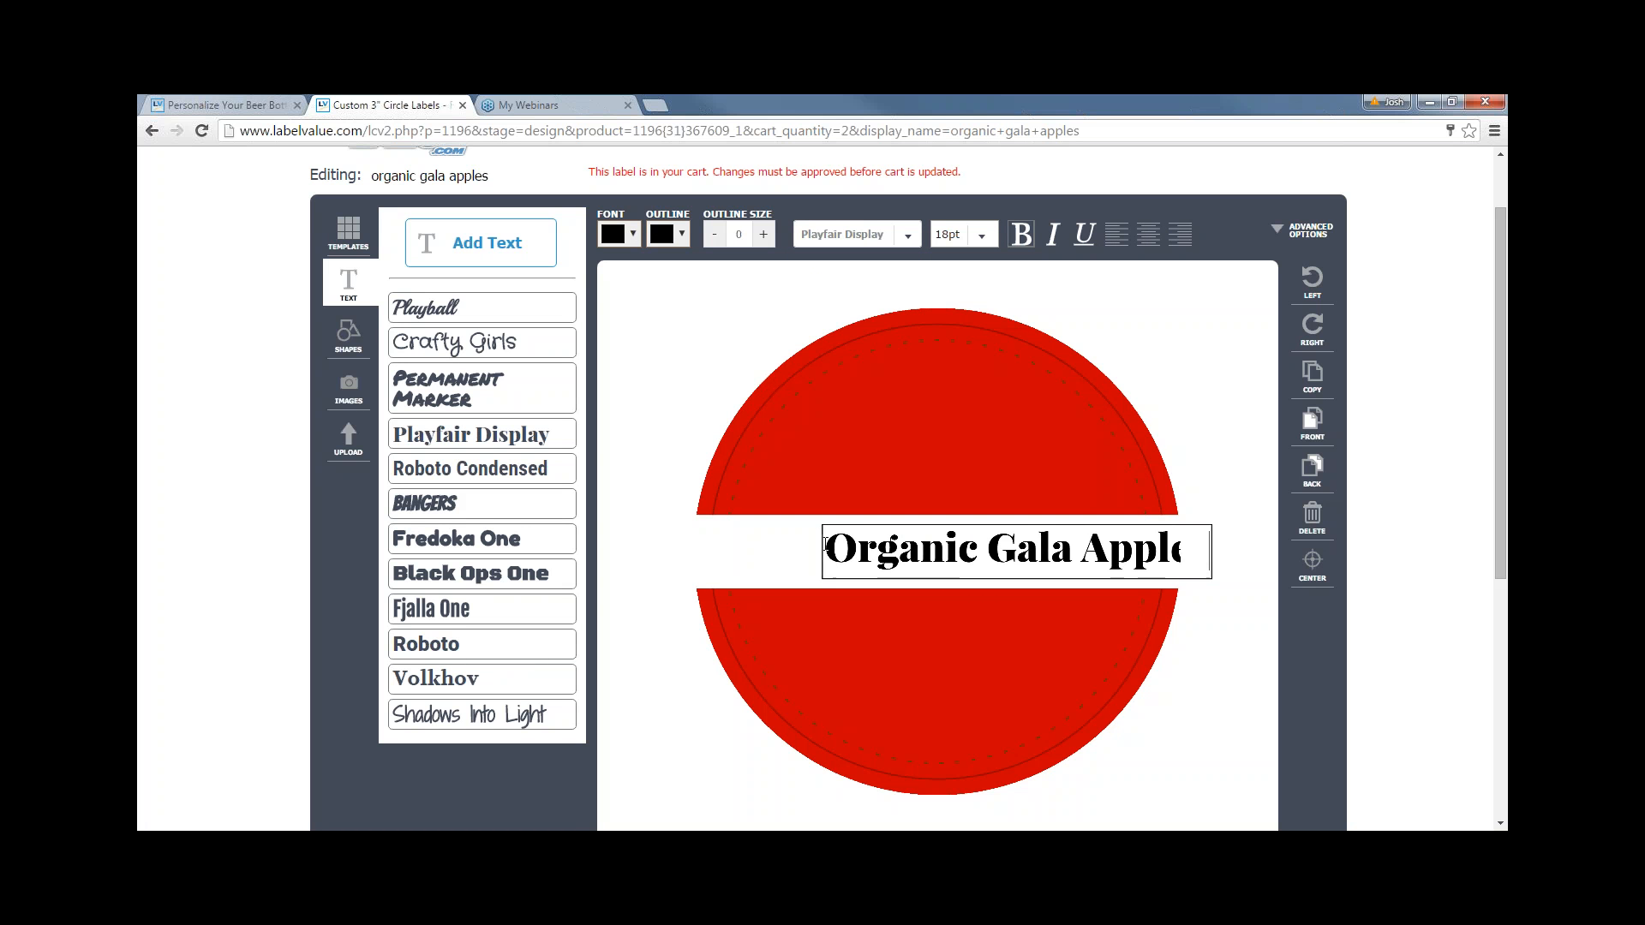
{"action": "left_click", "coordinate": [676, 417]}
- Centre the title on the label and colour it dark green
{"action": "left_click", "coordinate": [1063, 554]}
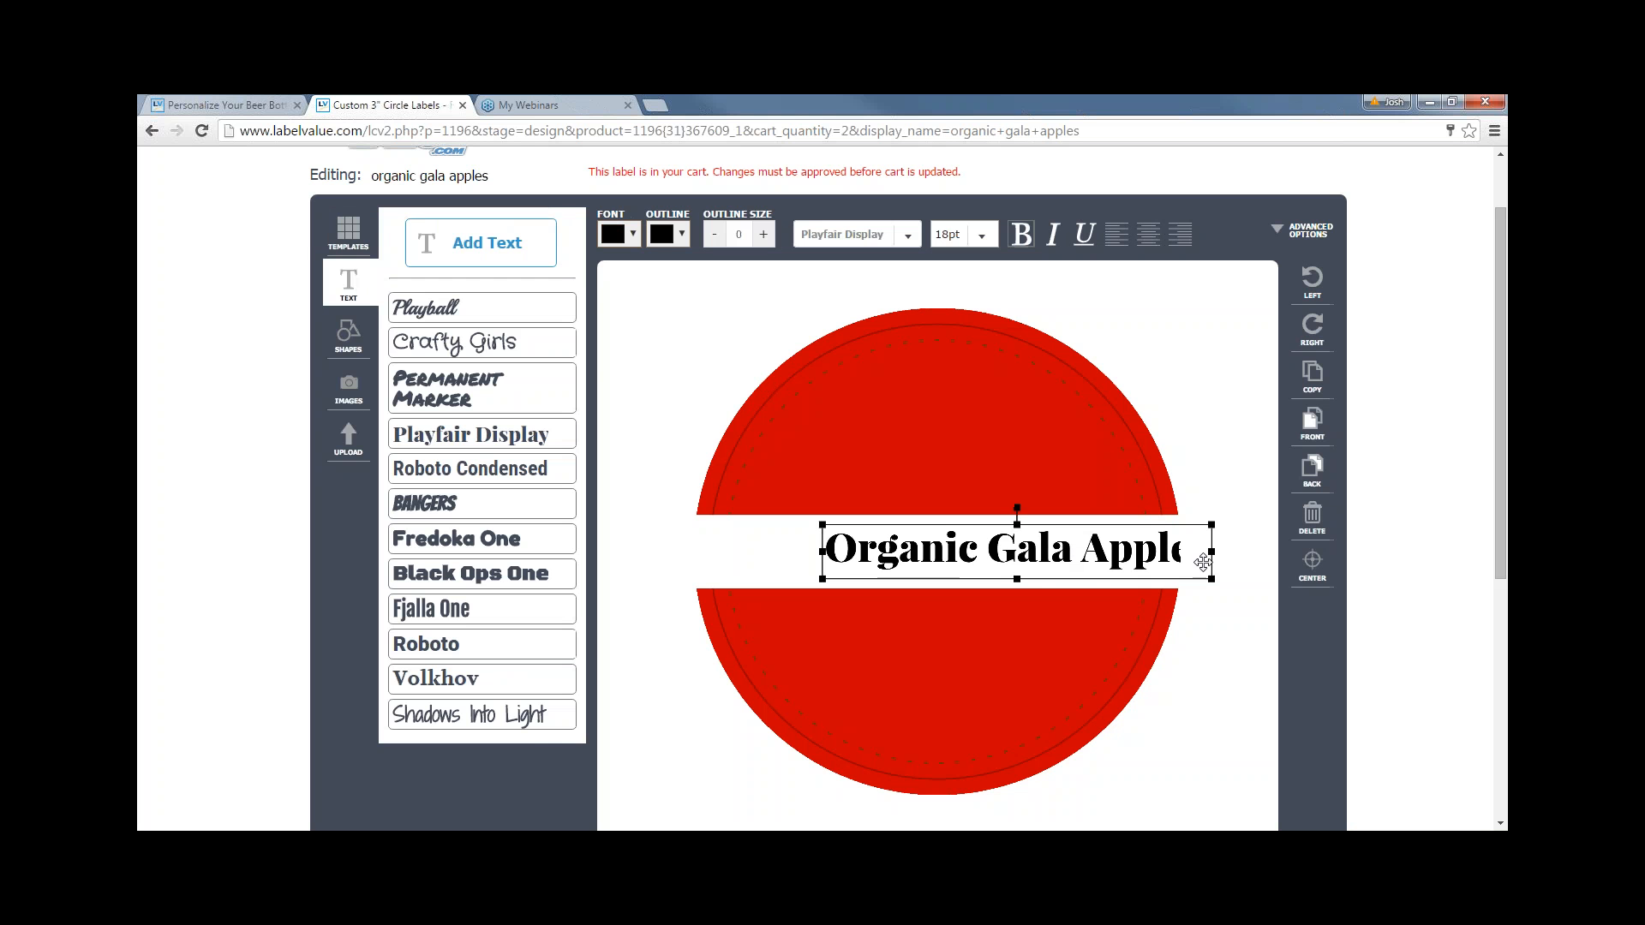
{"action": "left_click", "coordinate": [1312, 566]}
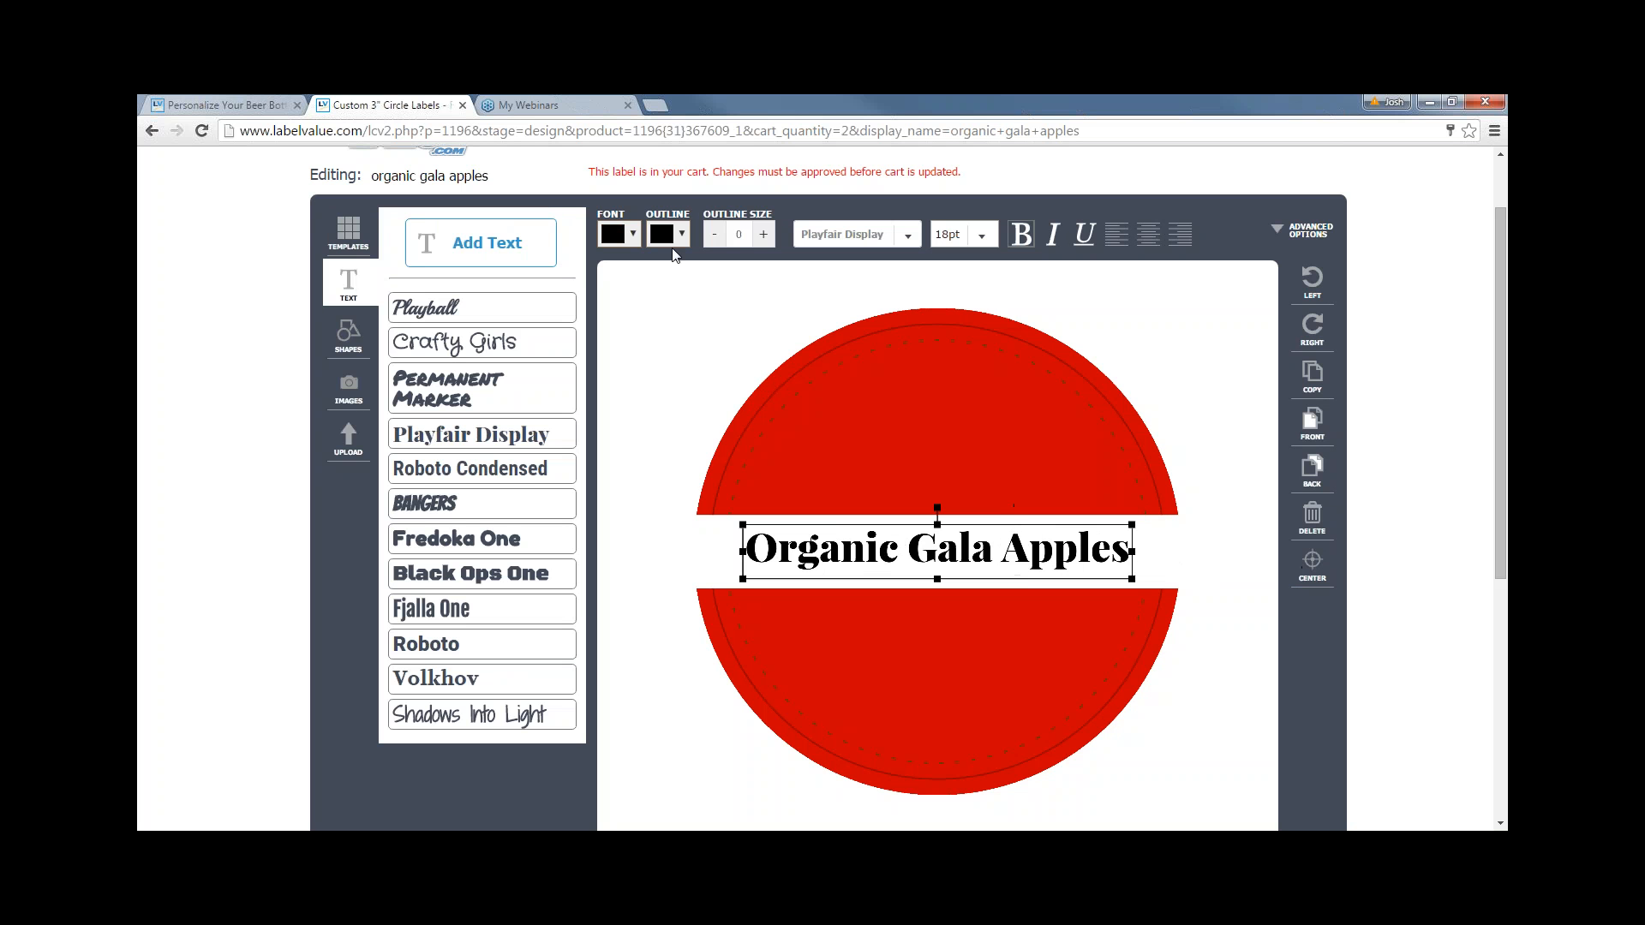
{"action": "left_click", "coordinate": [625, 236]}
{"action": "scroll", "coordinate": [655, 250], "scroll_direction": "up", "scroll_amount": 1}
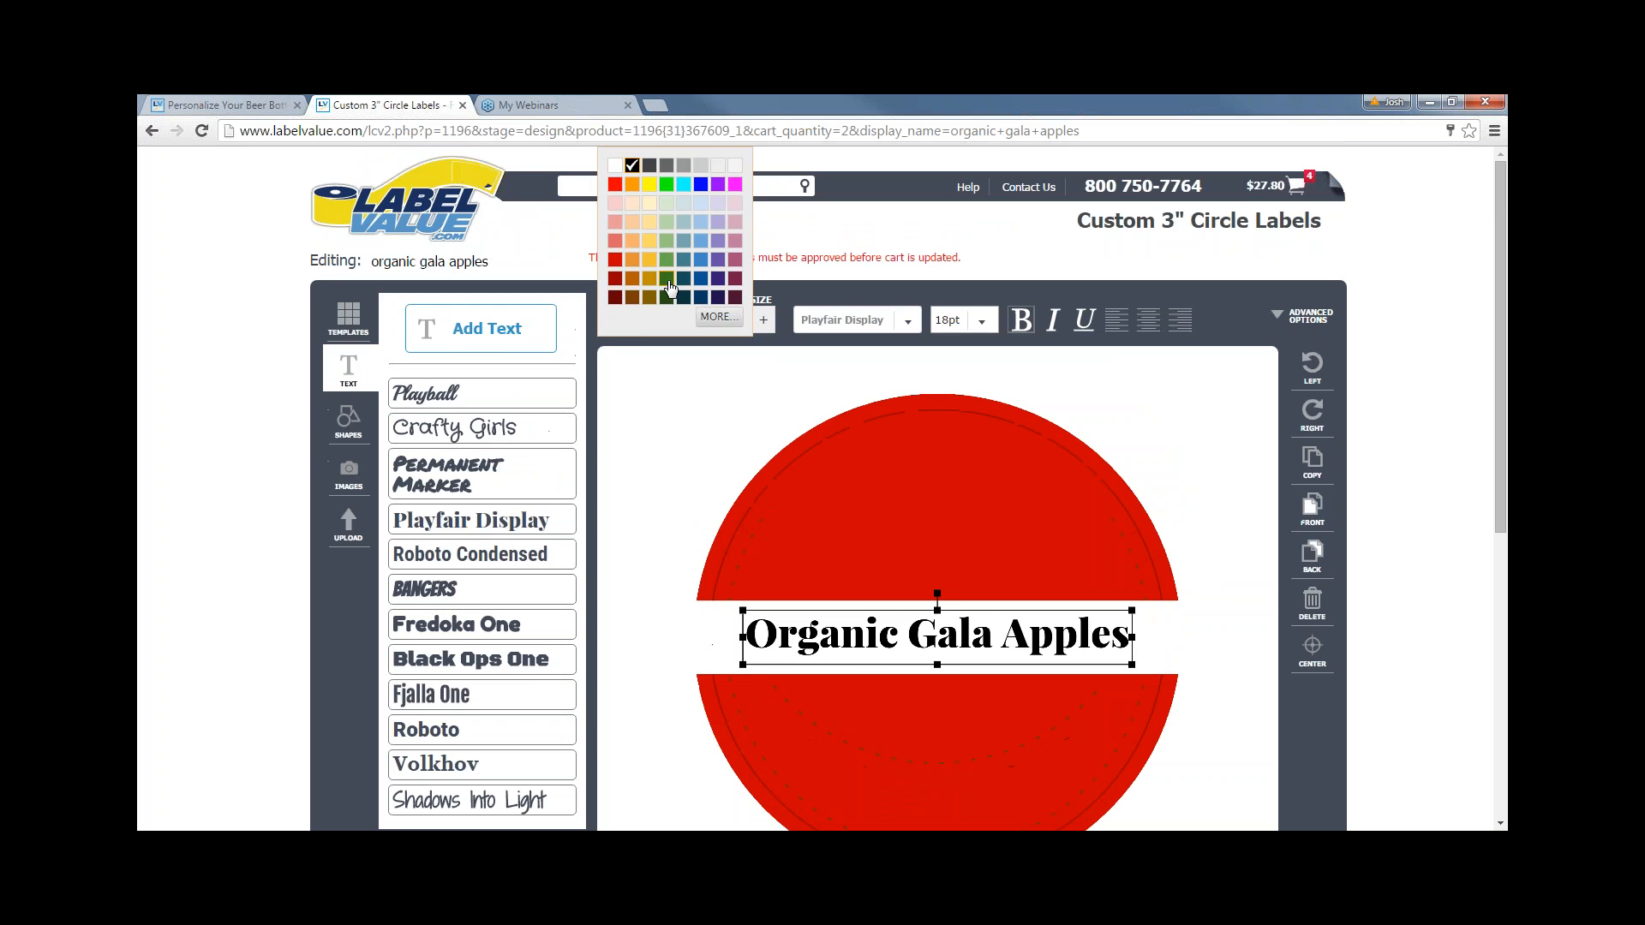
{"action": "left_click", "coordinate": [666, 278]}
{"action": "left_click", "coordinate": [625, 462]}
{"action": "scroll", "coordinate": [626, 462], "scroll_direction": "down", "scroll_amount": 1}
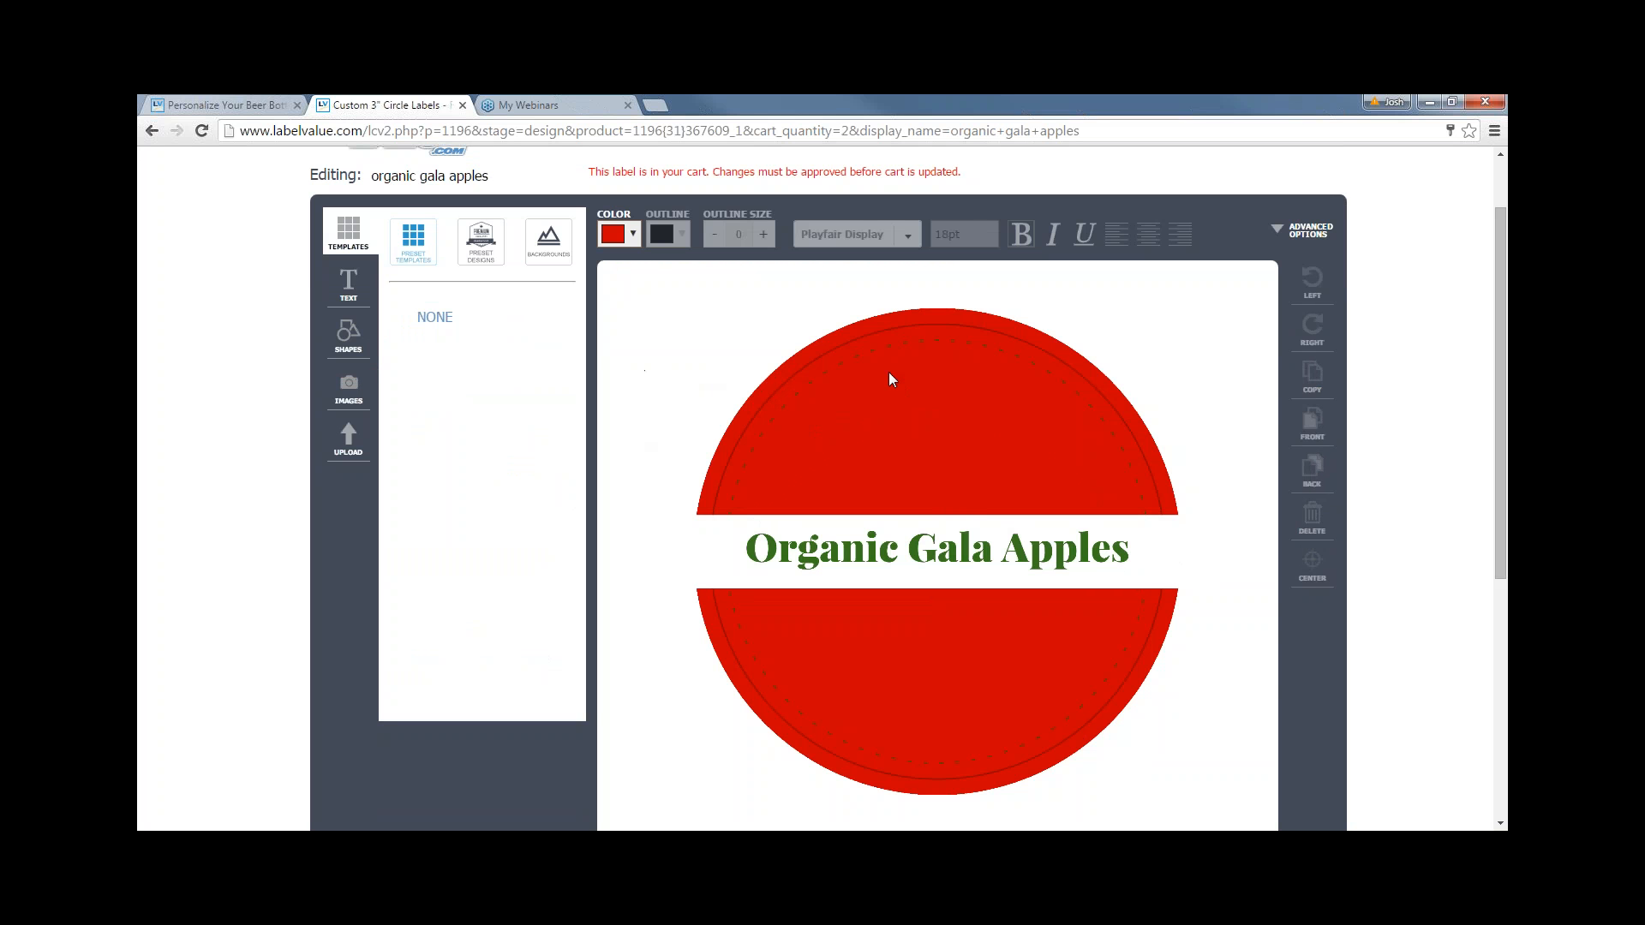
- Add a circle shape and stretch it over the lower half of the label
{"action": "left_click", "coordinate": [350, 336]}
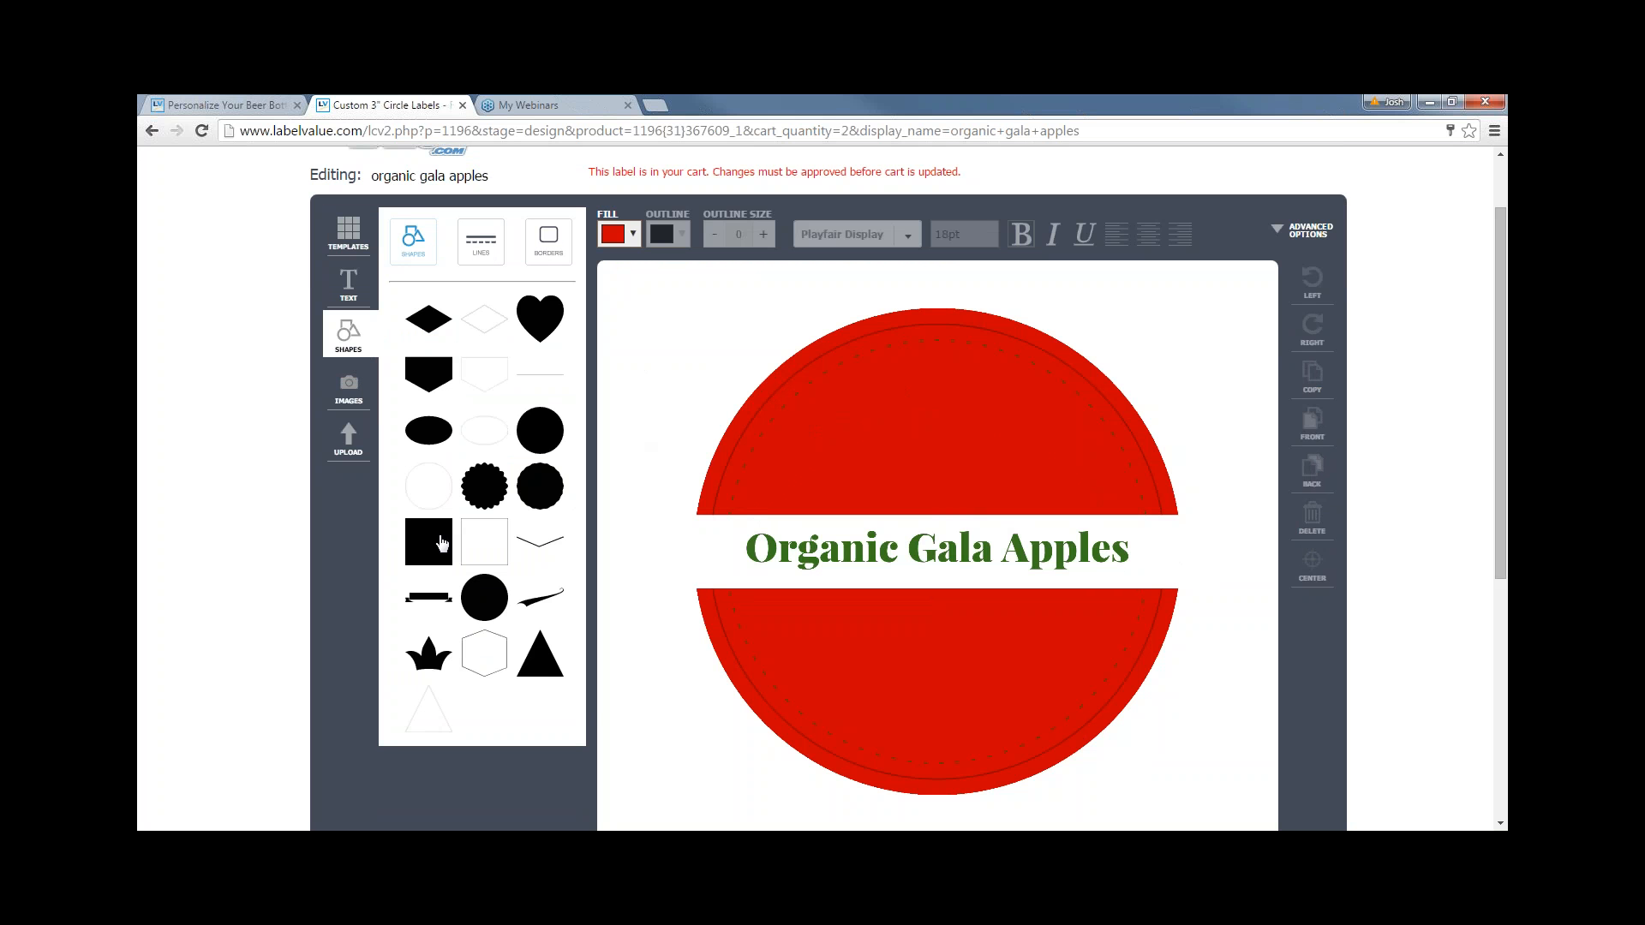
{"action": "left_click", "coordinate": [477, 530]}
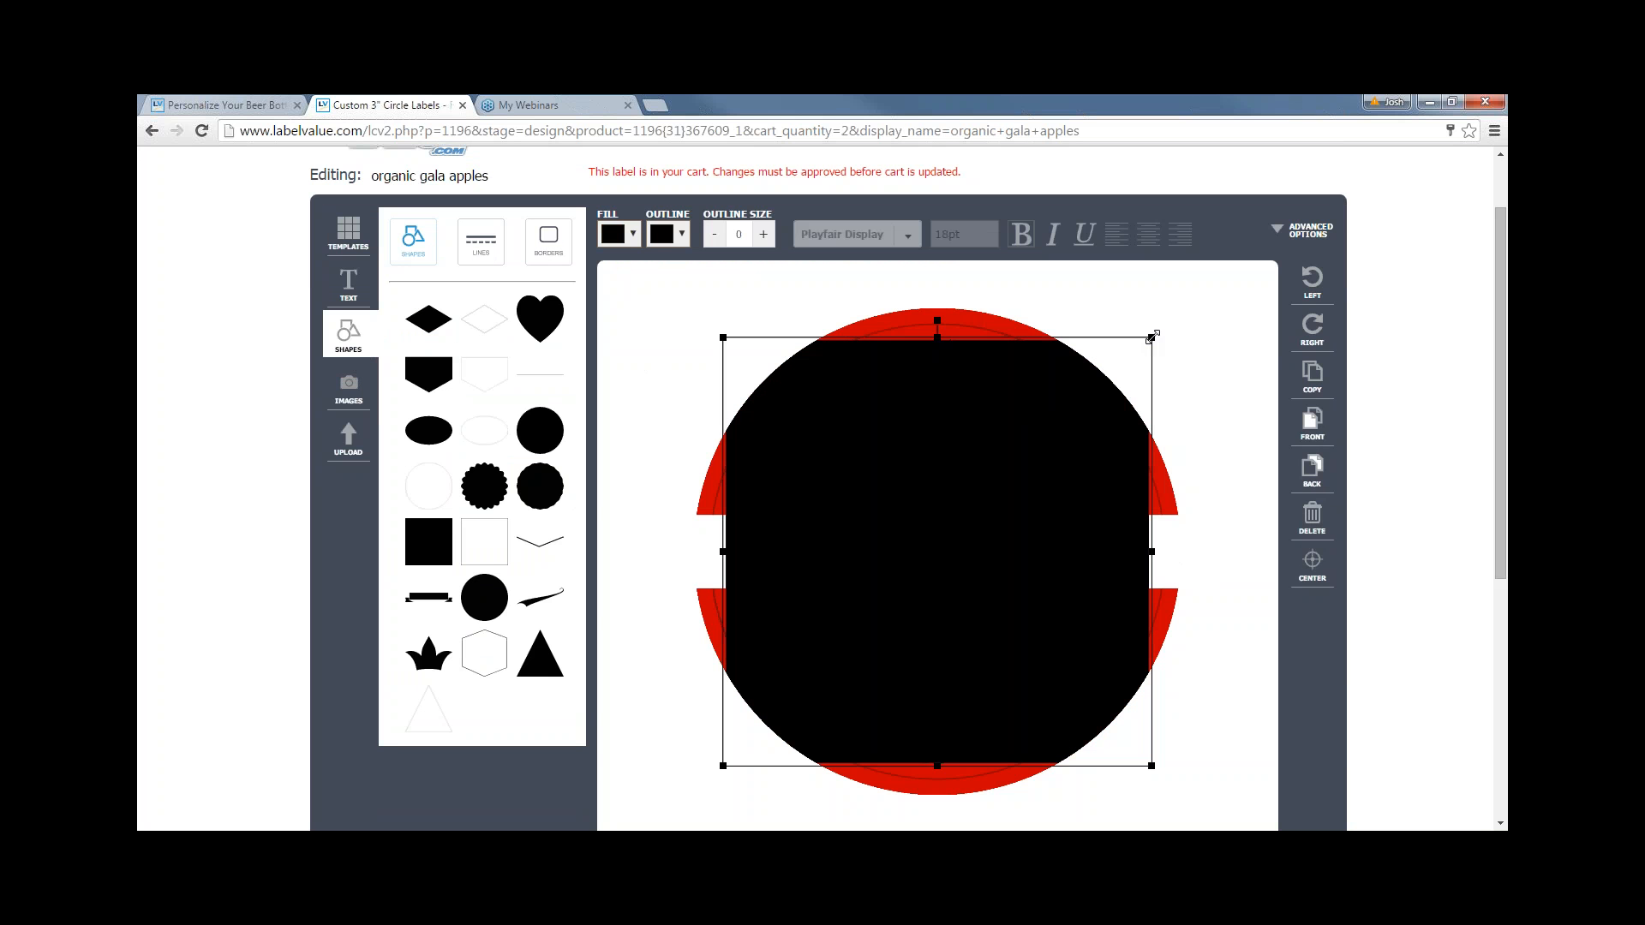
{"action": "left_click_drag", "start_coordinate": [1111, 378], "coordinate": [716, 594]}
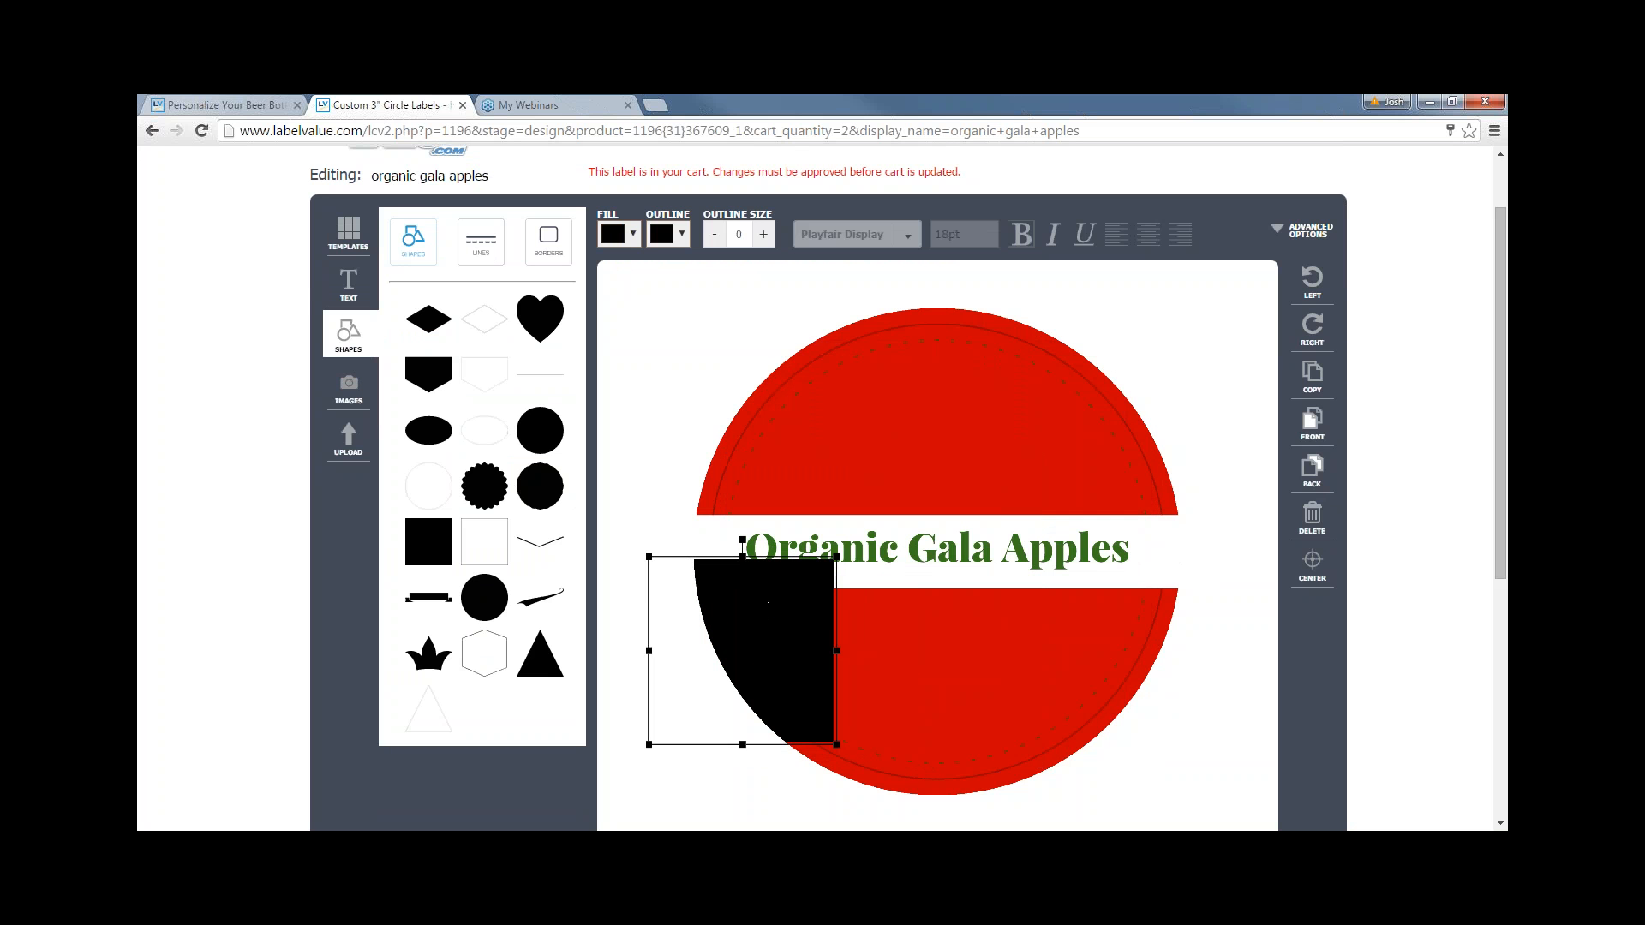
{"action": "left_click_drag", "start_coordinate": [836, 651], "coordinate": [1226, 621]}
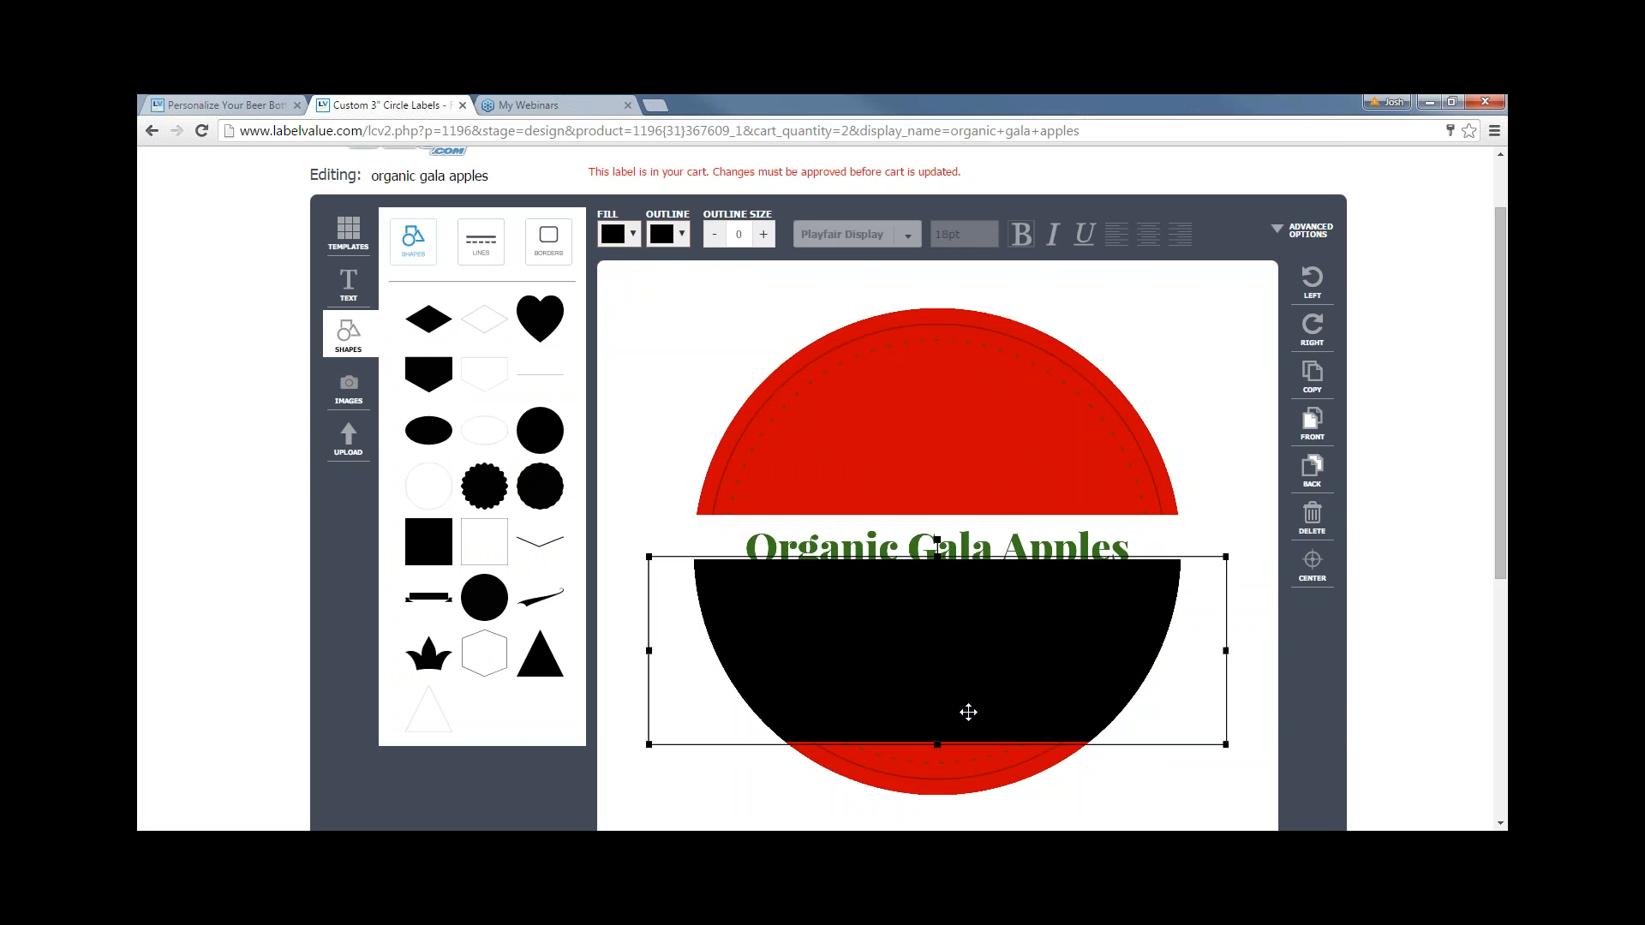
{"action": "left_click_drag", "start_coordinate": [942, 735], "coordinate": [942, 803]}
{"action": "left_click_drag", "start_coordinate": [975, 680], "coordinate": [975, 687]}
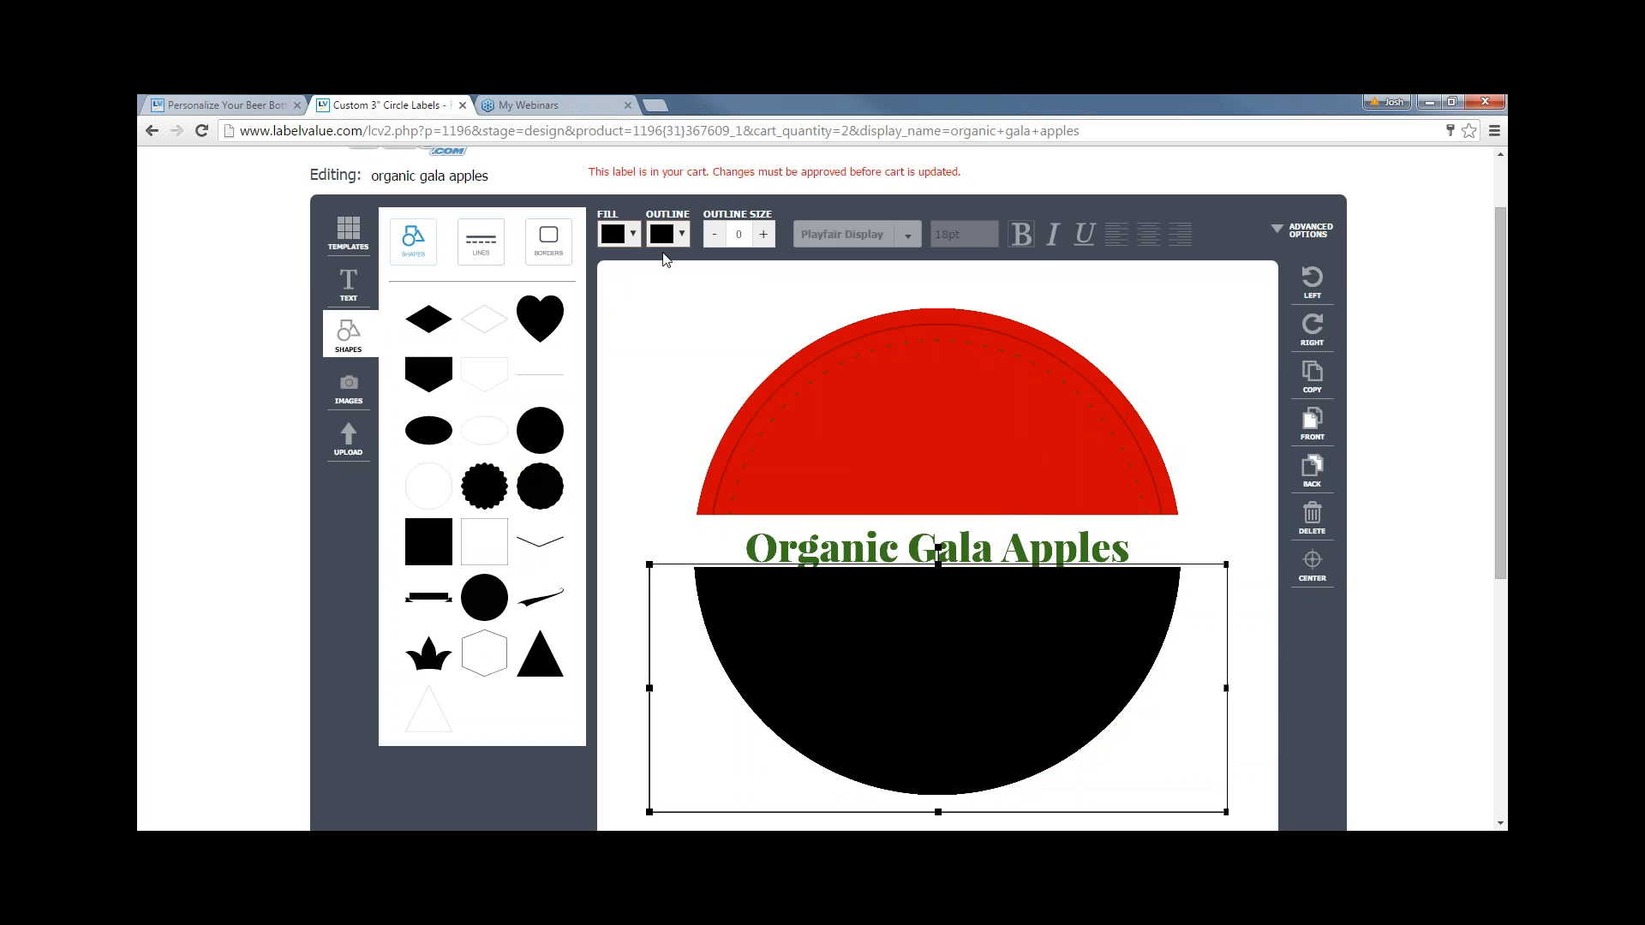
- Fill the lower shape dark red and send it behind the white band
{"action": "left_click", "coordinate": [619, 234]}
{"action": "left_click", "coordinate": [616, 211]}
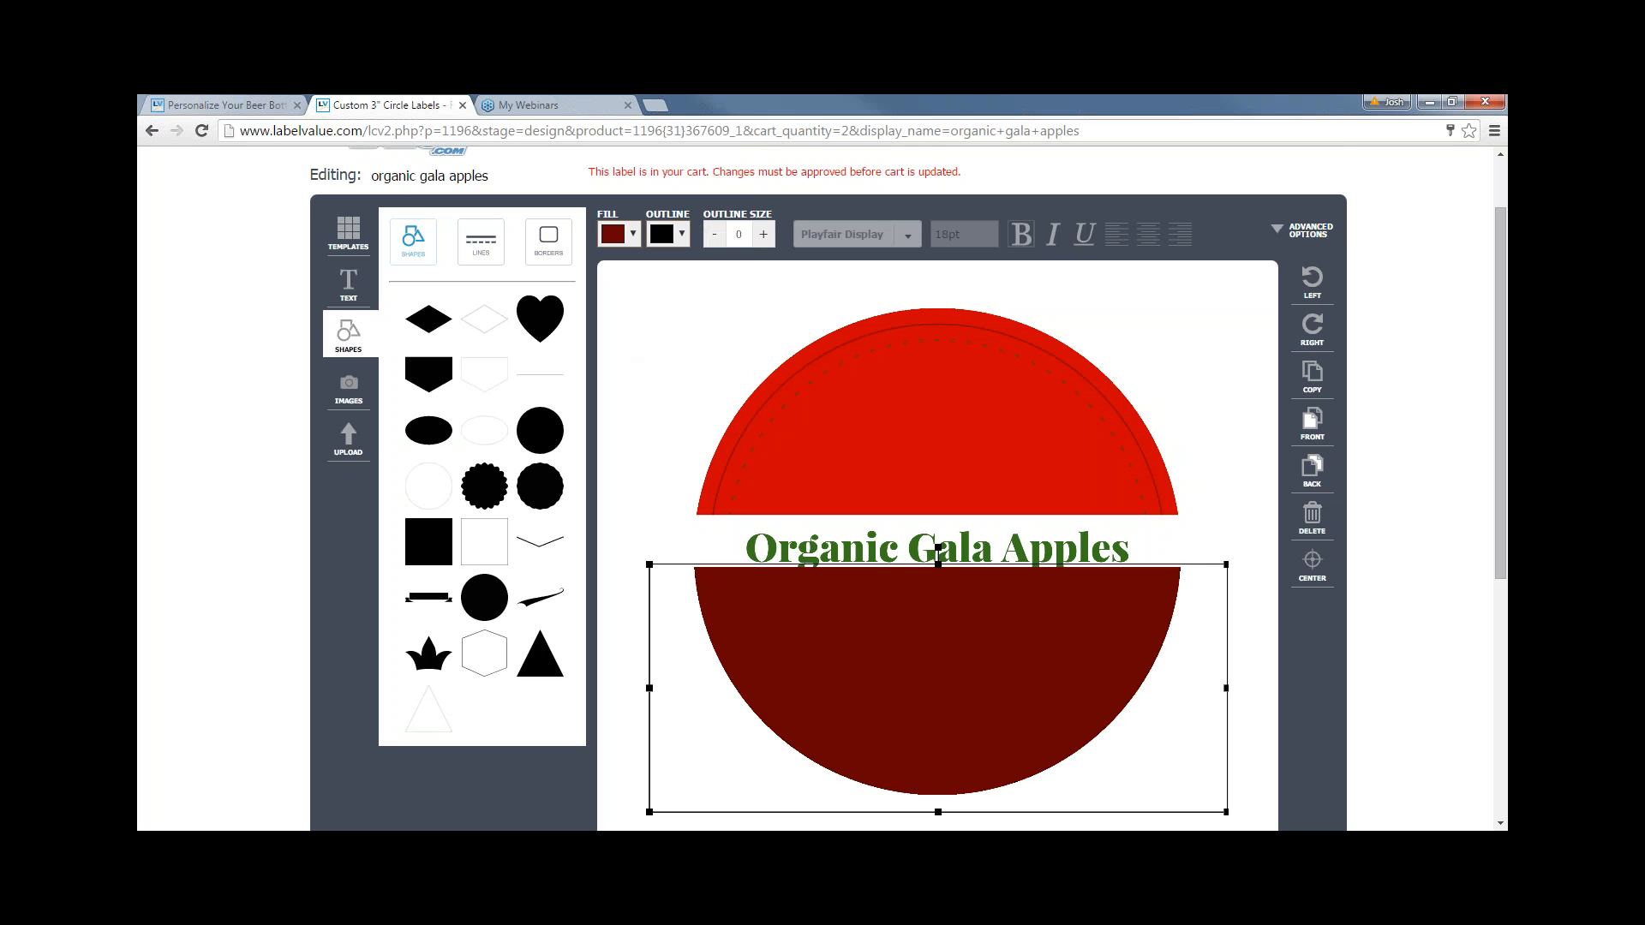
{"action": "left_click", "coordinate": [746, 382]}
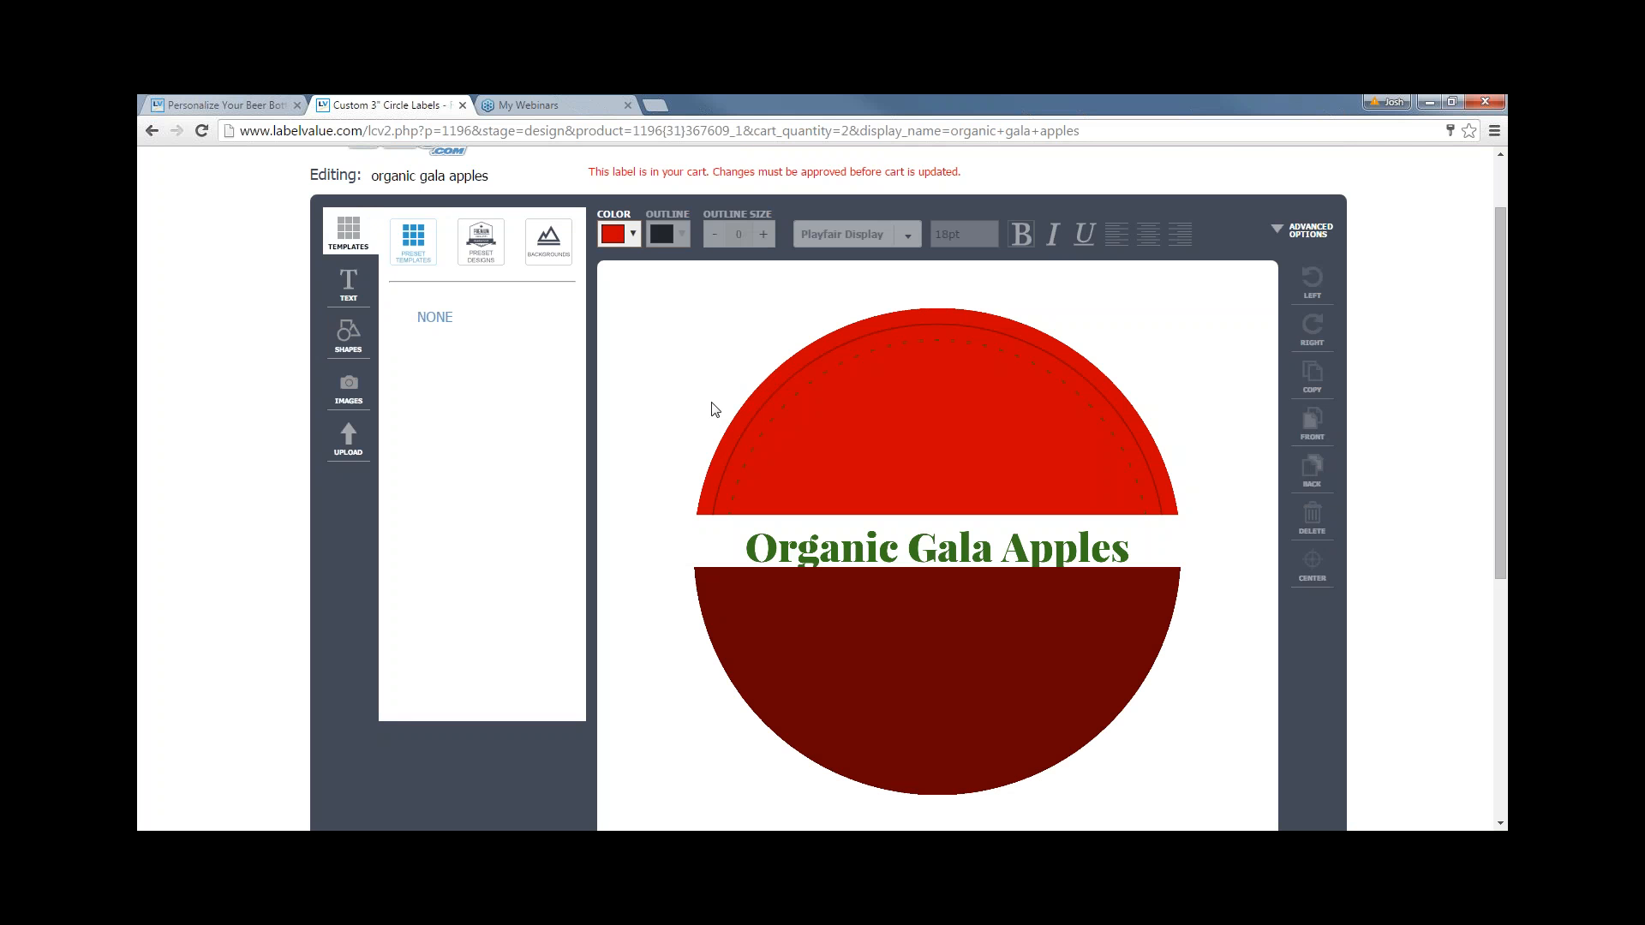
{"action": "left_click", "coordinate": [1161, 569]}
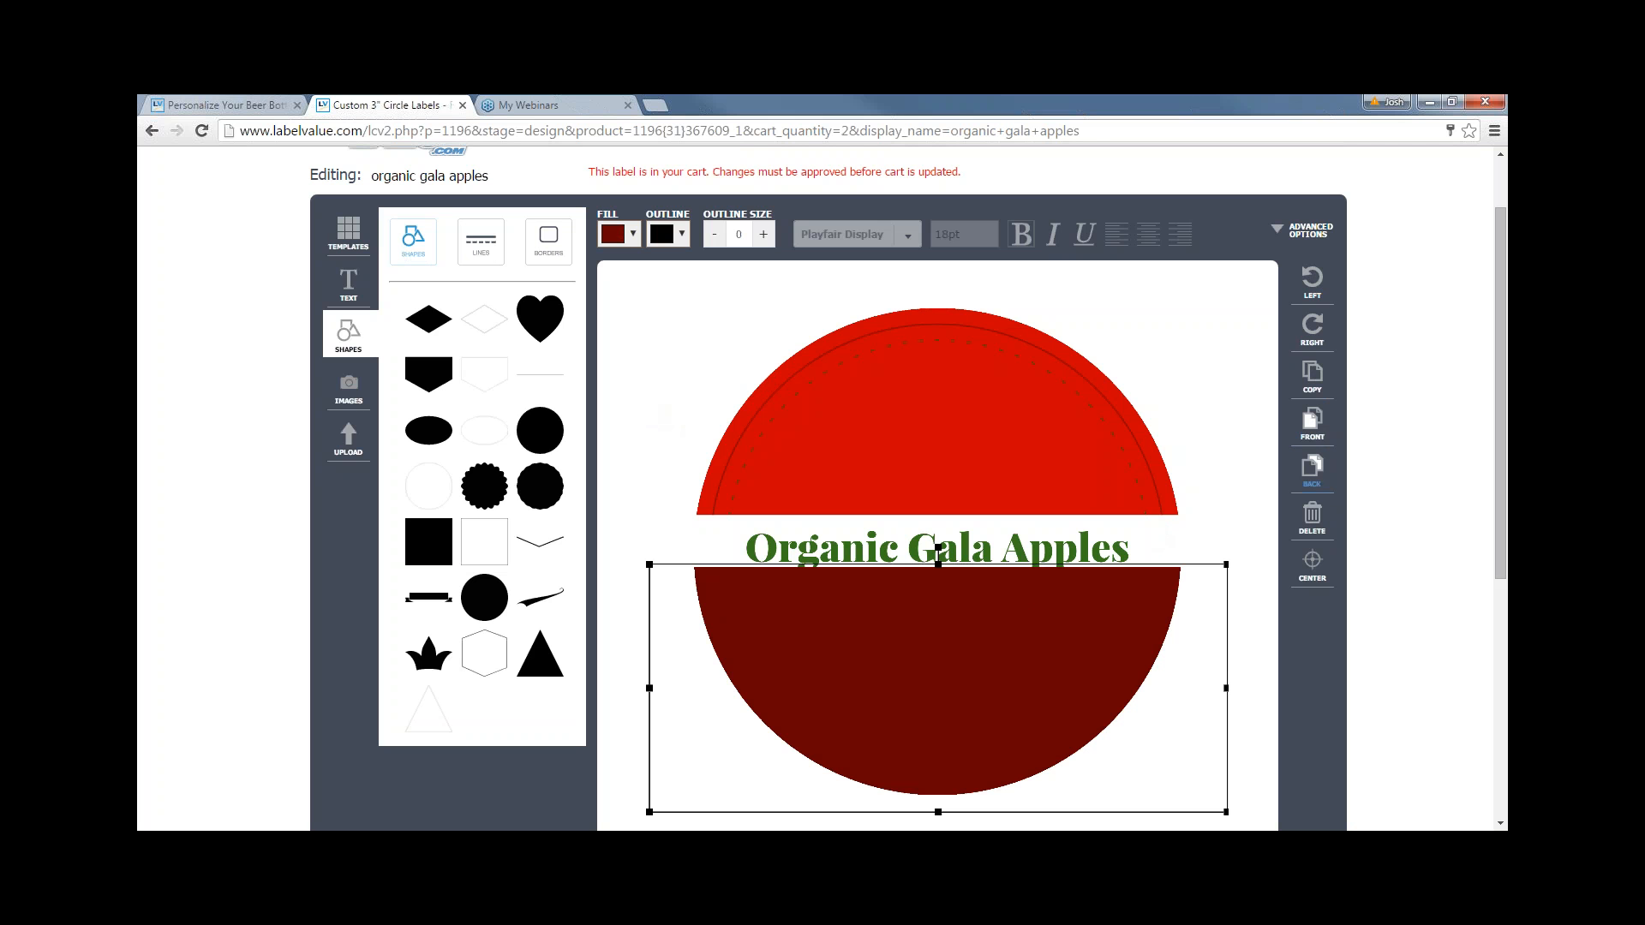
{"action": "left_click", "coordinate": [1316, 482]}
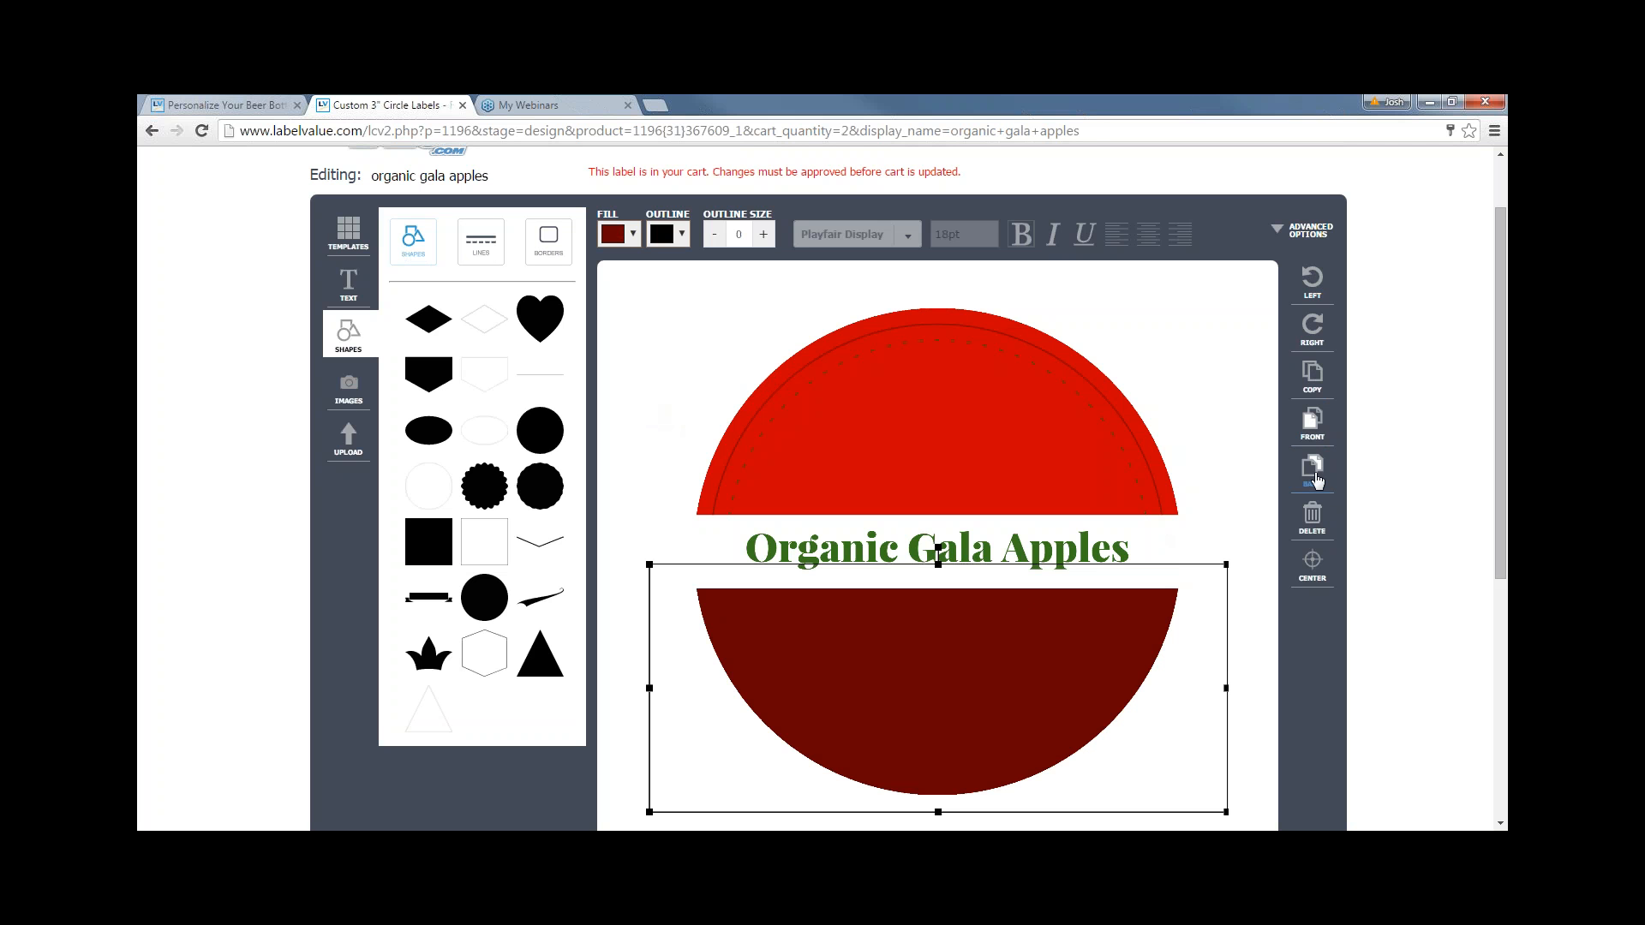
{"action": "left_click", "coordinate": [710, 391]}
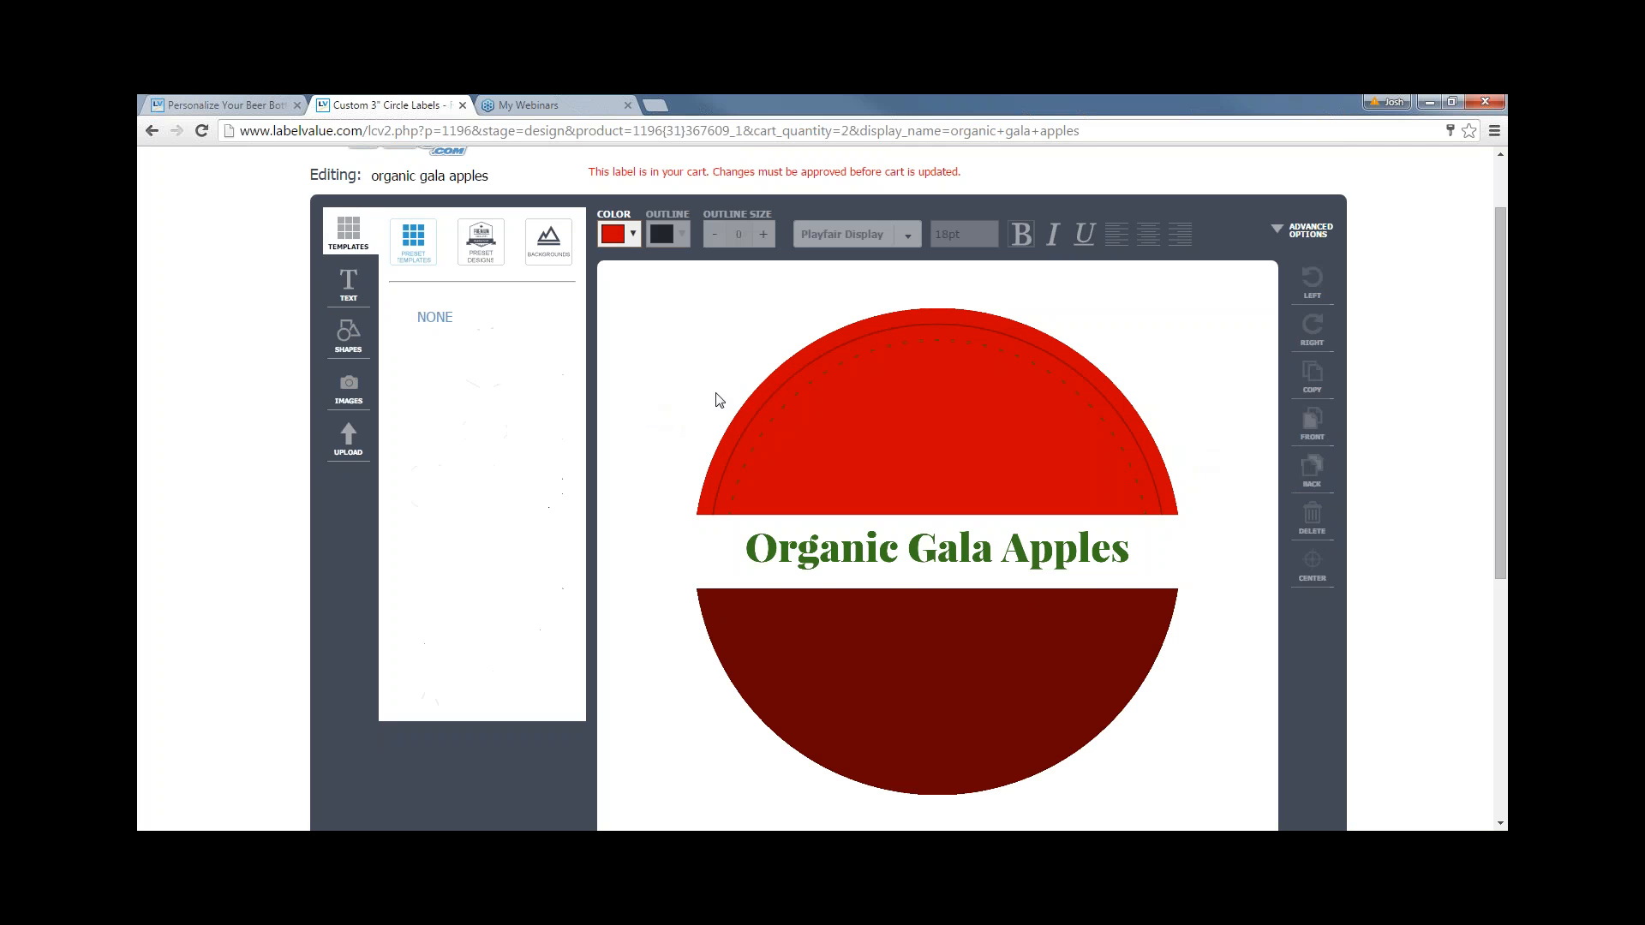
- Add a new white text box in the dark-red lower half
{"action": "left_click", "coordinate": [347, 291]}
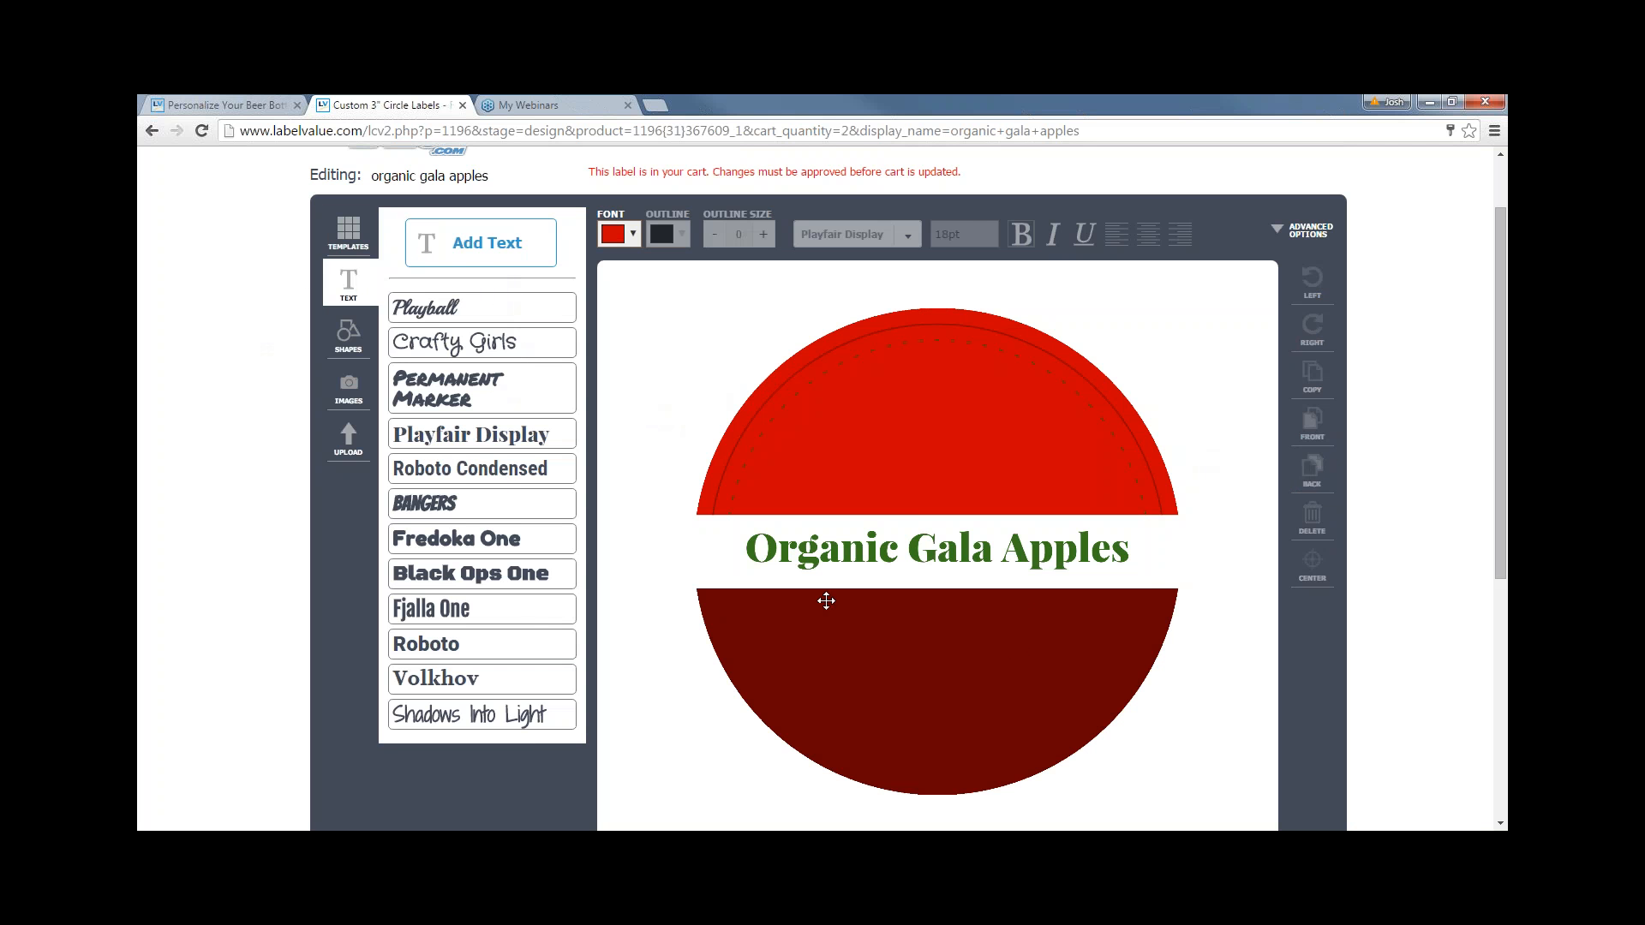
{"action": "left_click", "coordinate": [501, 469]}
{"action": "left_click", "coordinate": [615, 234]}
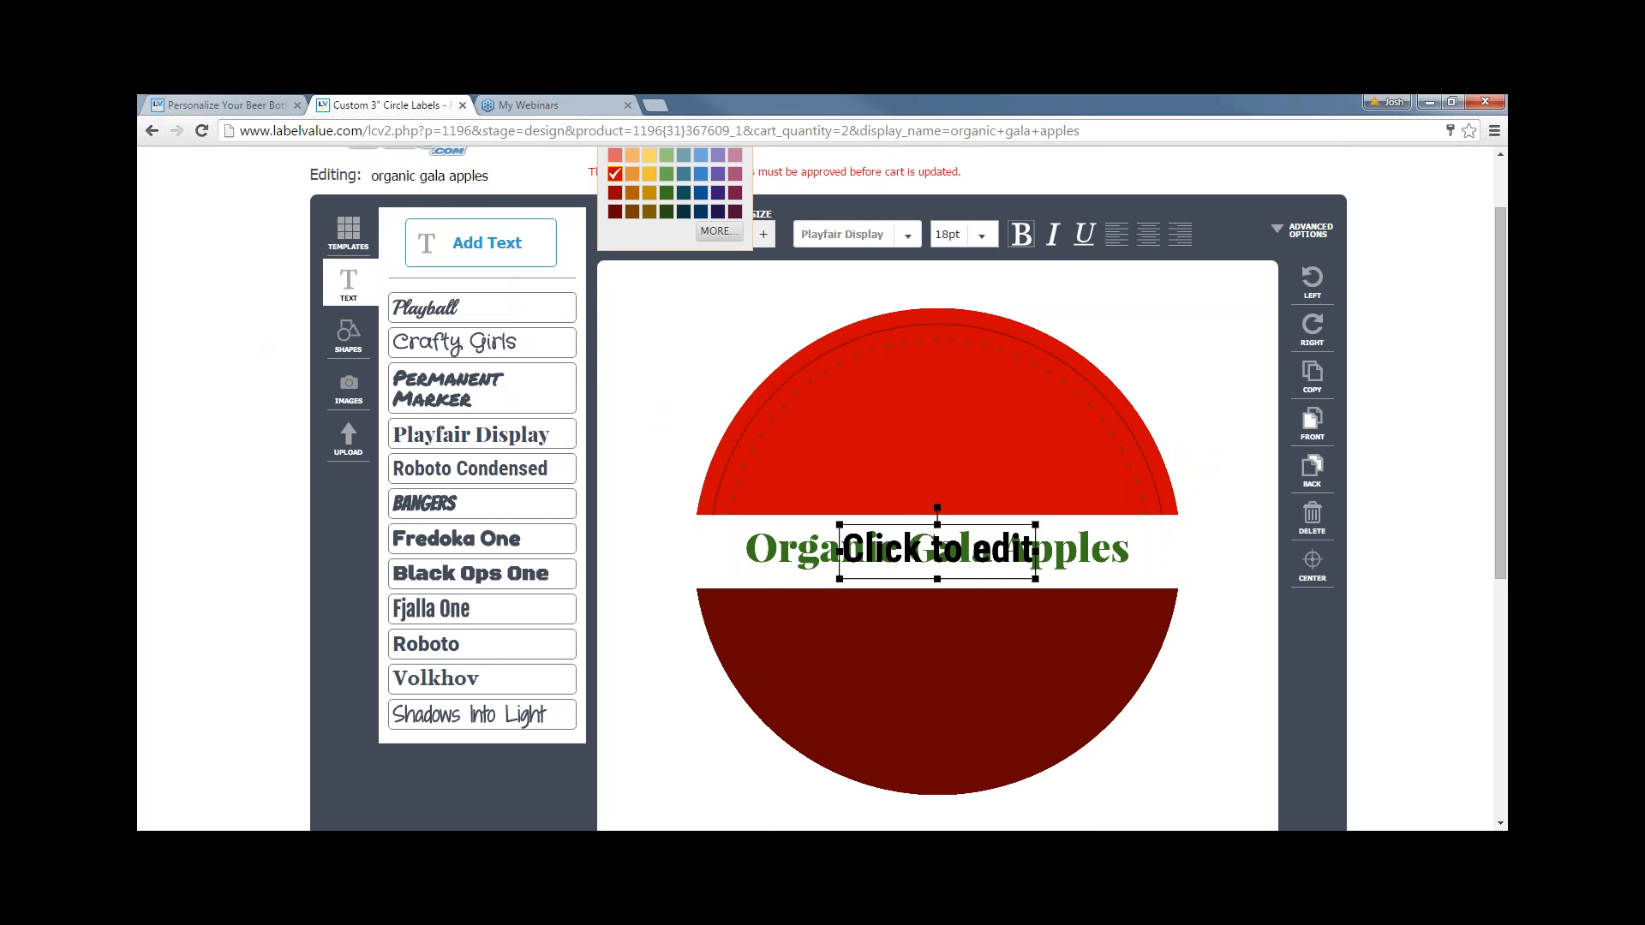
{"action": "scroll", "coordinate": [621, 225], "scroll_direction": "up", "scroll_amount": 1}
{"action": "left_click", "coordinate": [615, 165]}
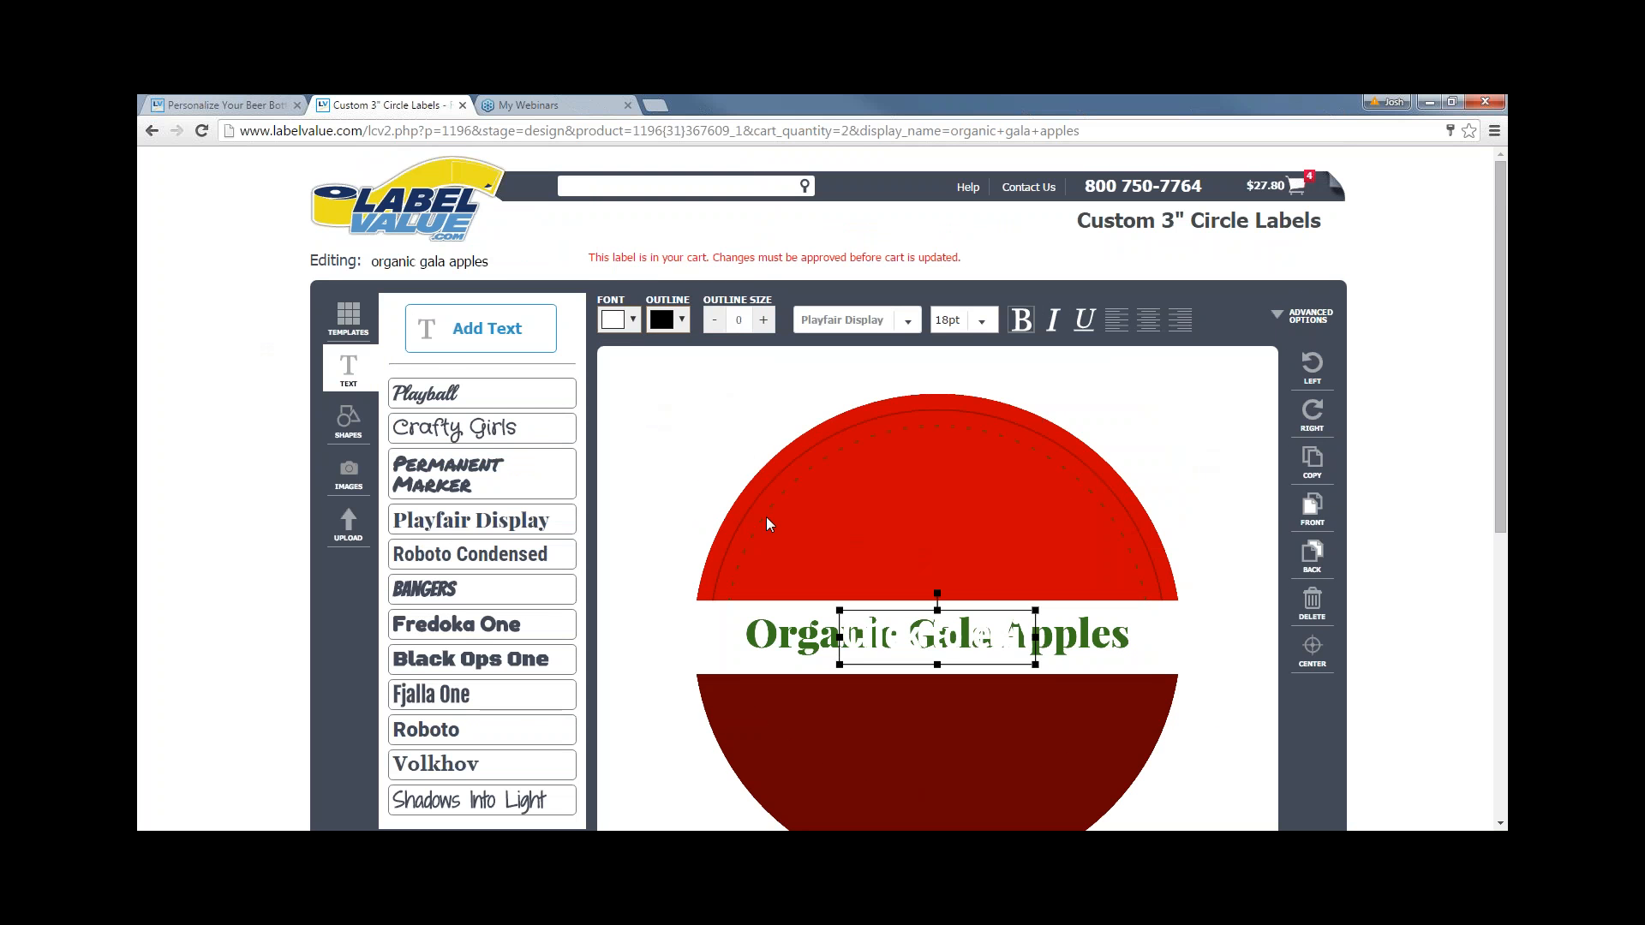
{"action": "scroll", "coordinate": [767, 525], "scroll_direction": "down", "scroll_amount": 1}
{"action": "mouse_move", "coordinate": [936, 617]}
{"action": "left_mouse_down"}
{"action": "mouse_move", "coordinate": [939, 631]}
{"action": "mouse_move", "coordinate": [945, 609]}
{"action": "left_mouse_up"}
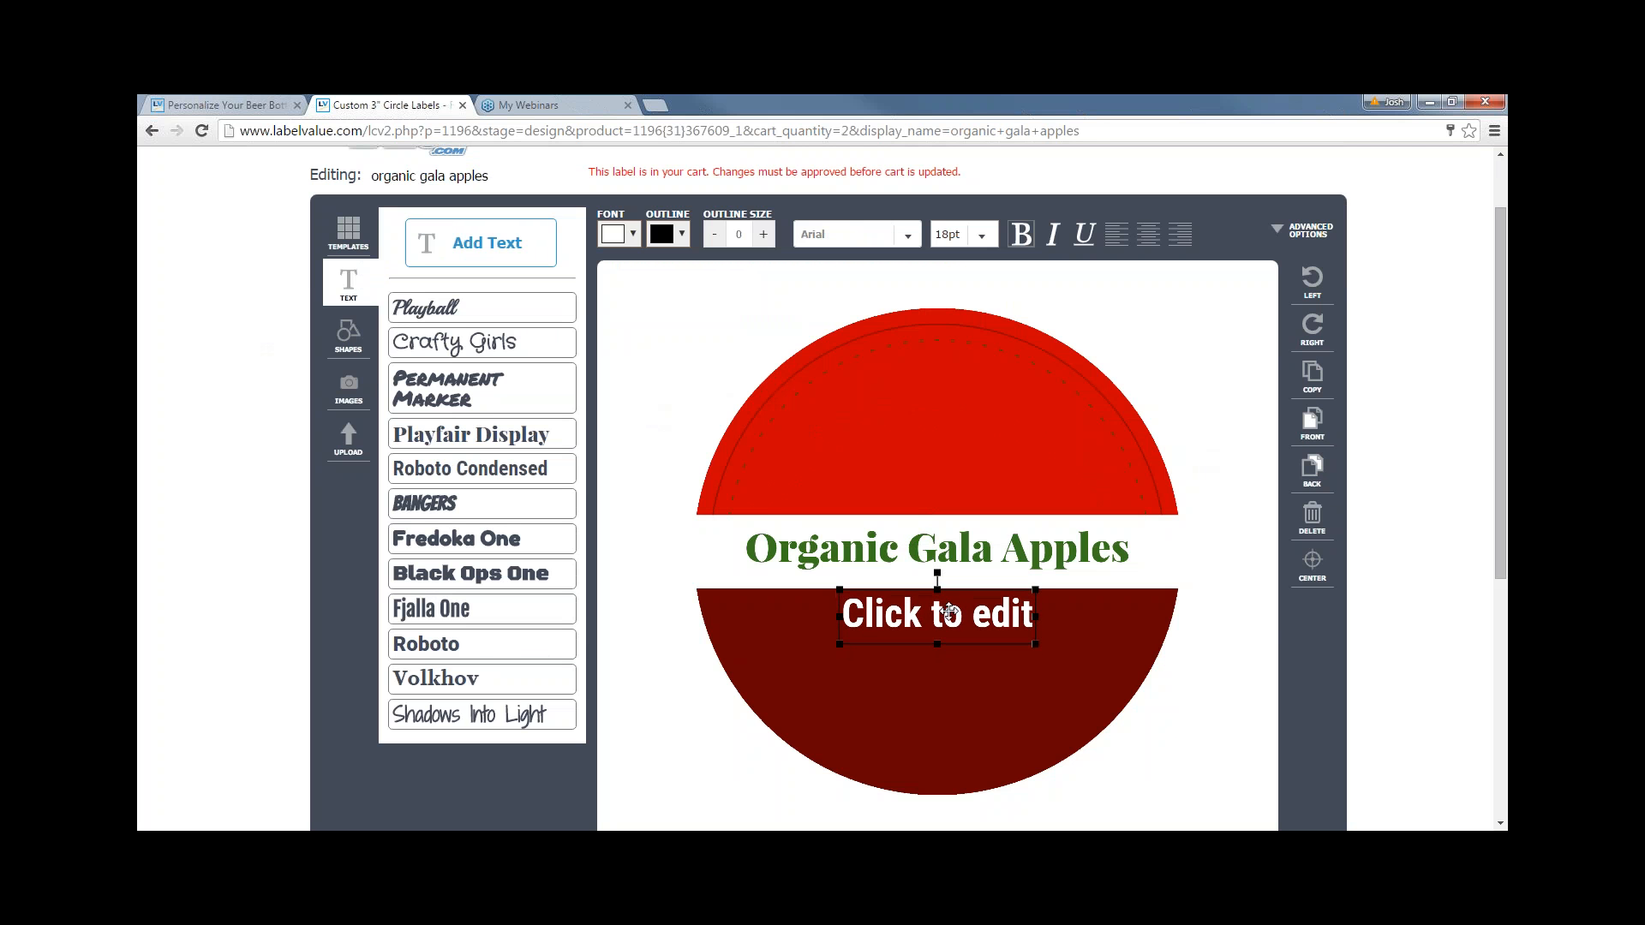
{"action": "left_click", "coordinate": [958, 617]}
- Change the text to 'Product of USA' and centre it in the lower half
{"action": "left_click", "coordinate": [958, 617]}
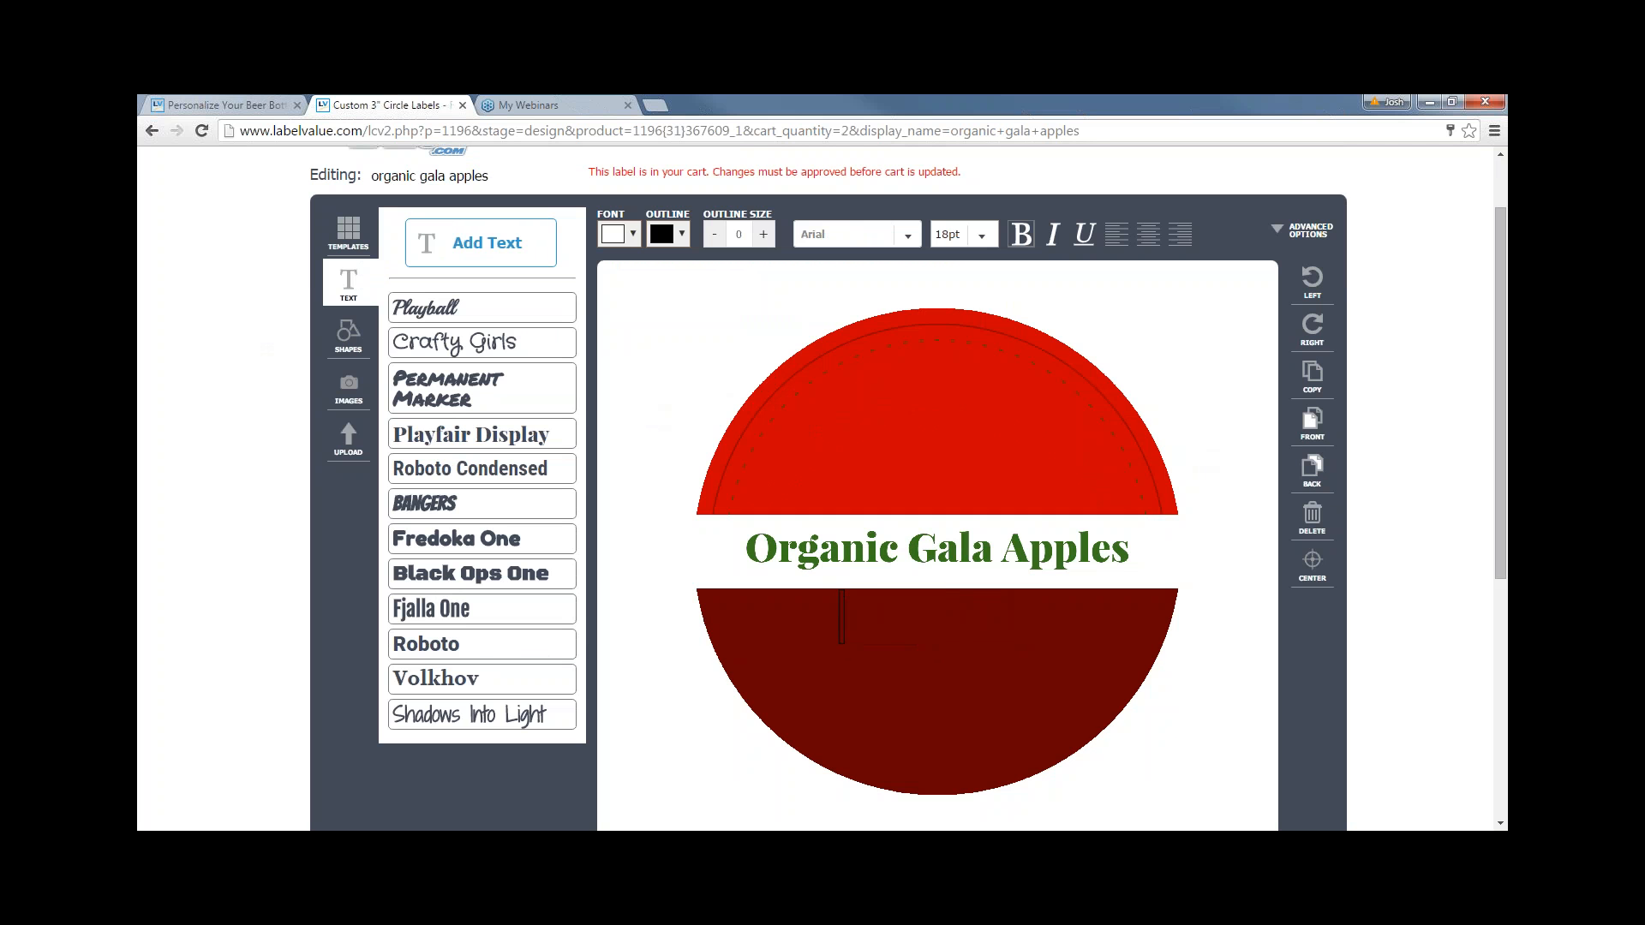
{"action": "type", "text": "PR"}
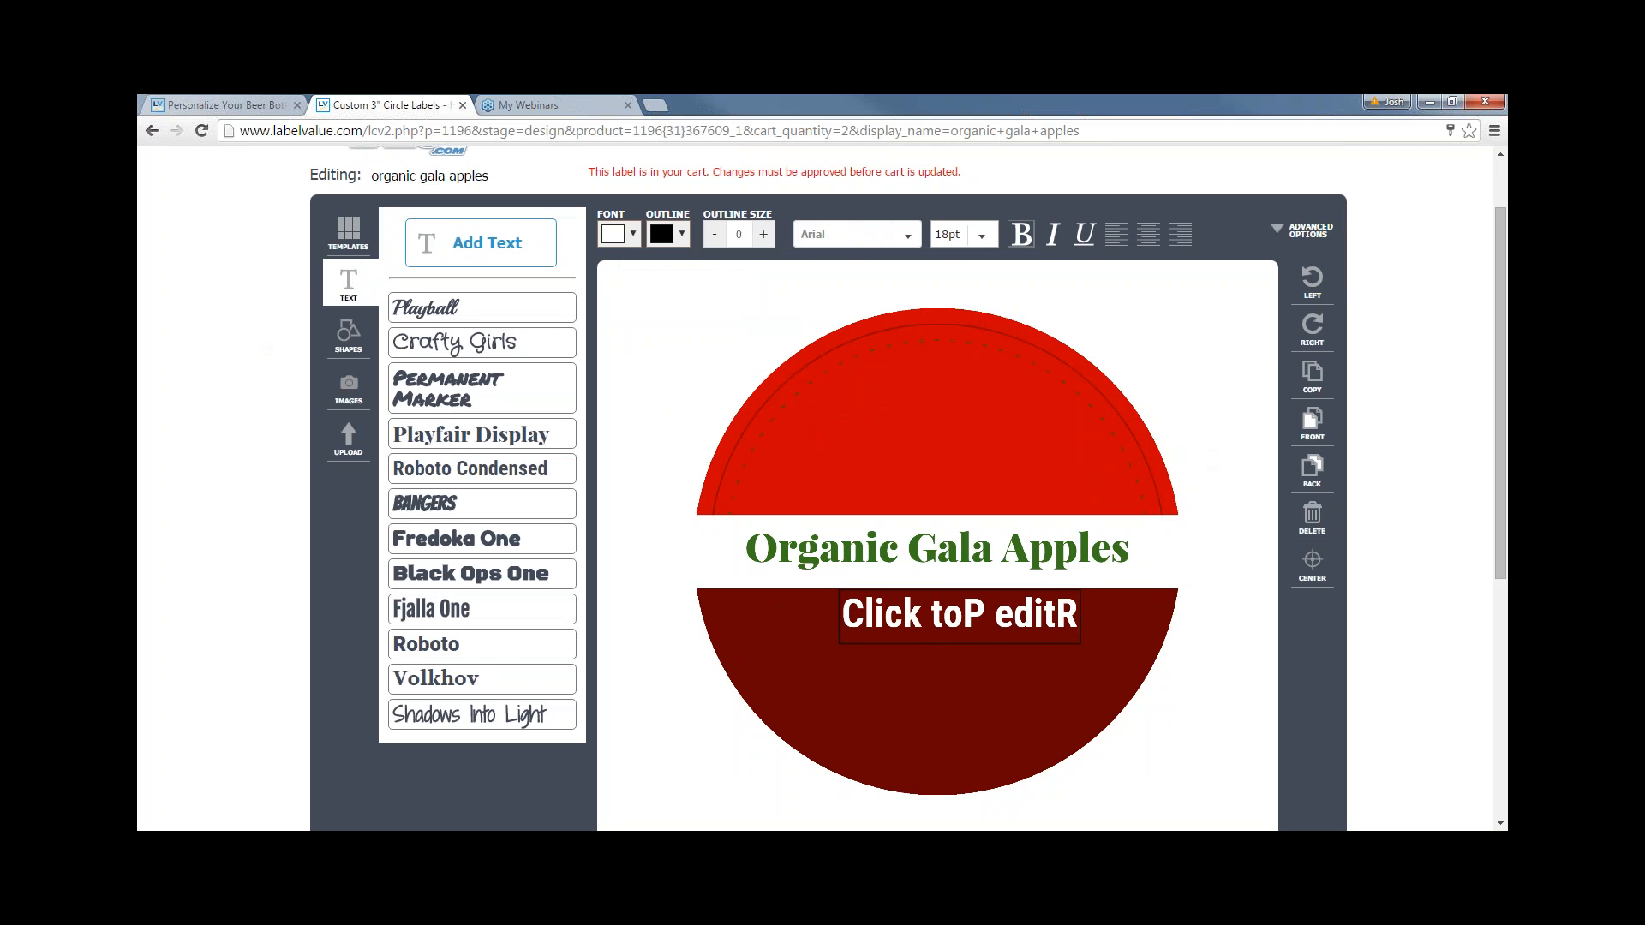
{"action": "key", "text": "BackSpace"}
{"action": "key", "text": "BackSpace"}
{"action": "key", "text": "BackSpace"}
{"action": "key", "text": "BackSpace"}
{"action": "key", "text": "BackSpace"}
{"action": "key", "text": "BackSpace"}
{"action": "key", "text": "BackSpace"}
{"action": "key", "text": "BackSpace"}
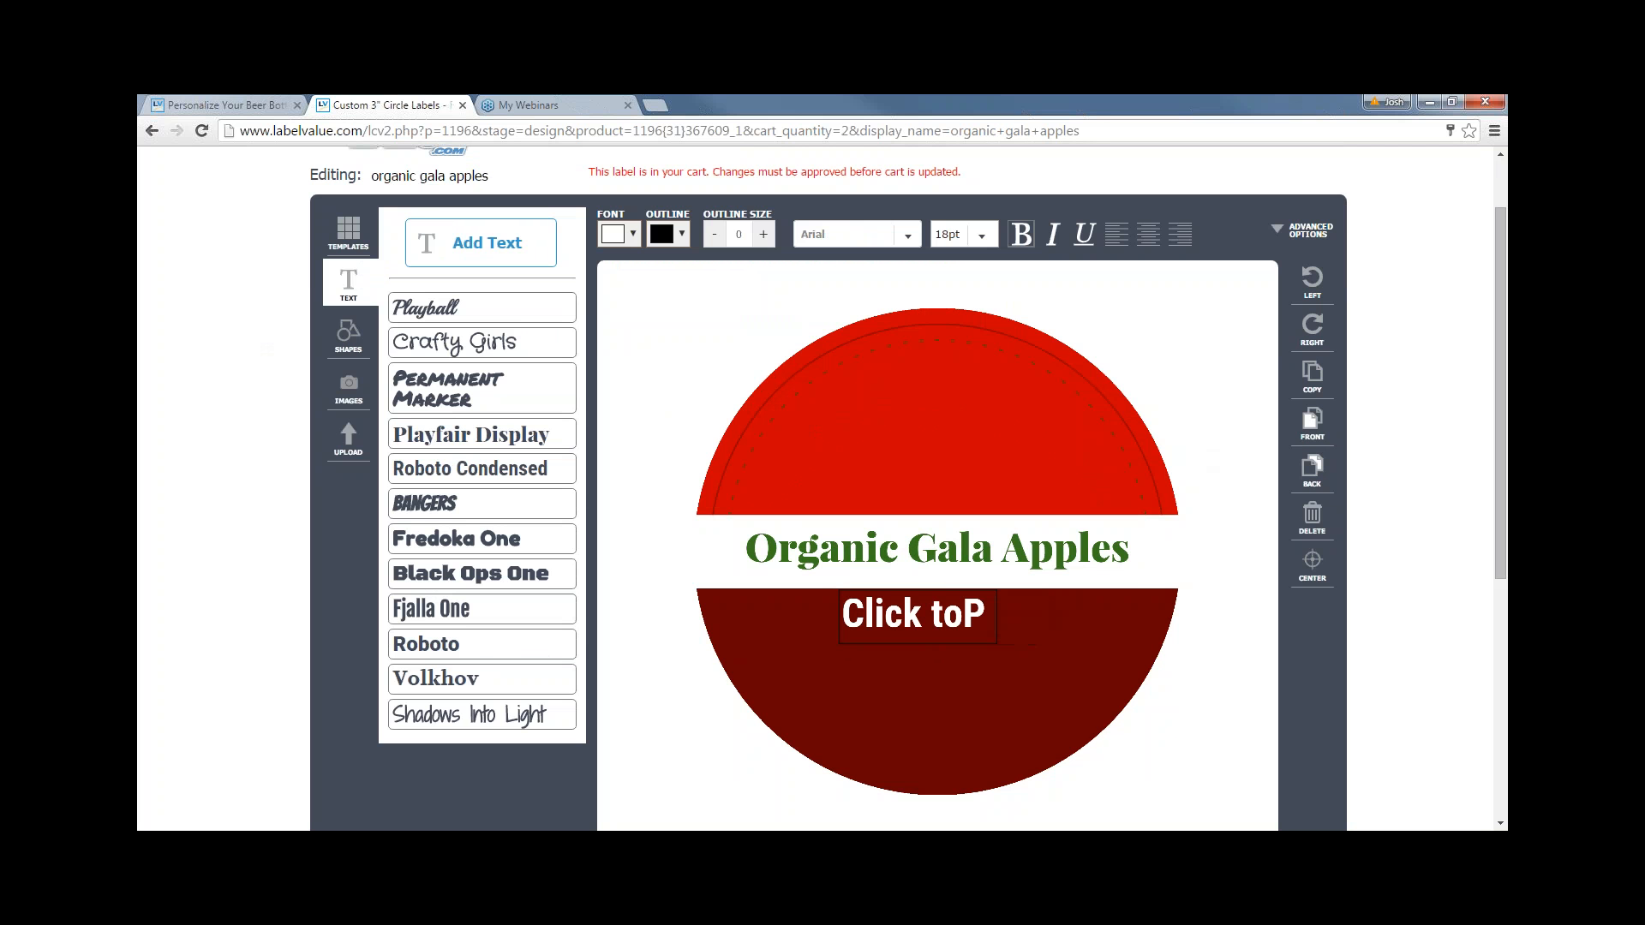
{"action": "key", "text": "BackSpace"}
{"action": "key", "text": "BackSpace"}
{"action": "key", "text": "BackSpace"}
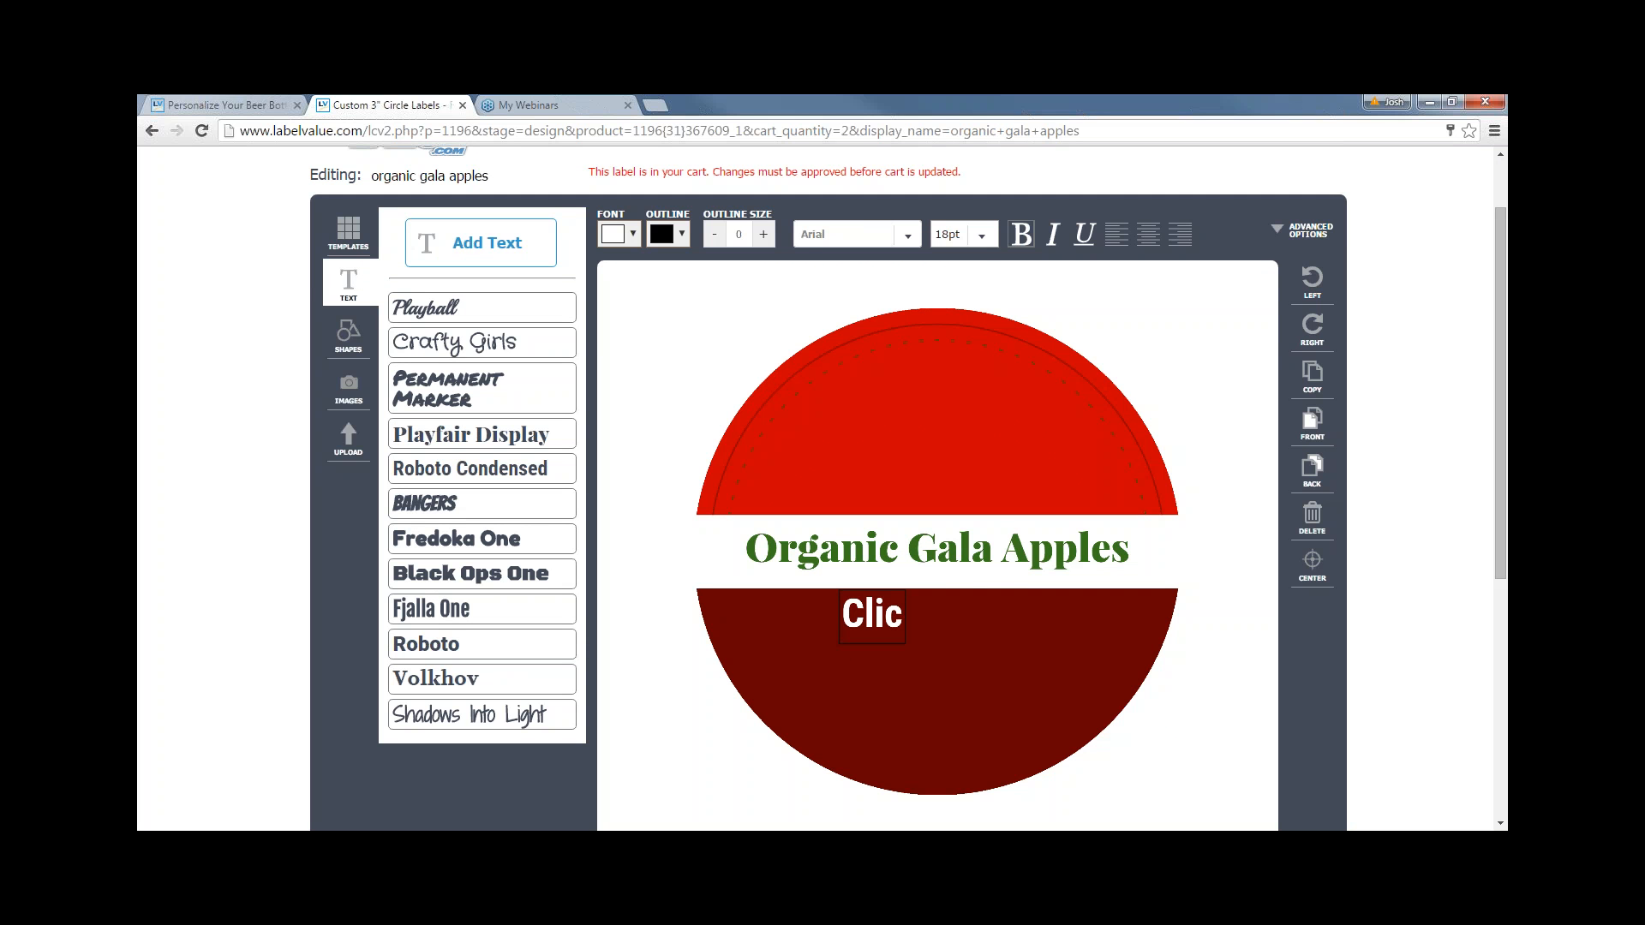
{"action": "key", "text": "BackSpace"}
{"action": "key", "text": "BackSpace"}
{"action": "key", "text": "BackSpace"}
{"action": "key", "text": "BackSpace"}
{"action": "type", "text": "Product of USA"}
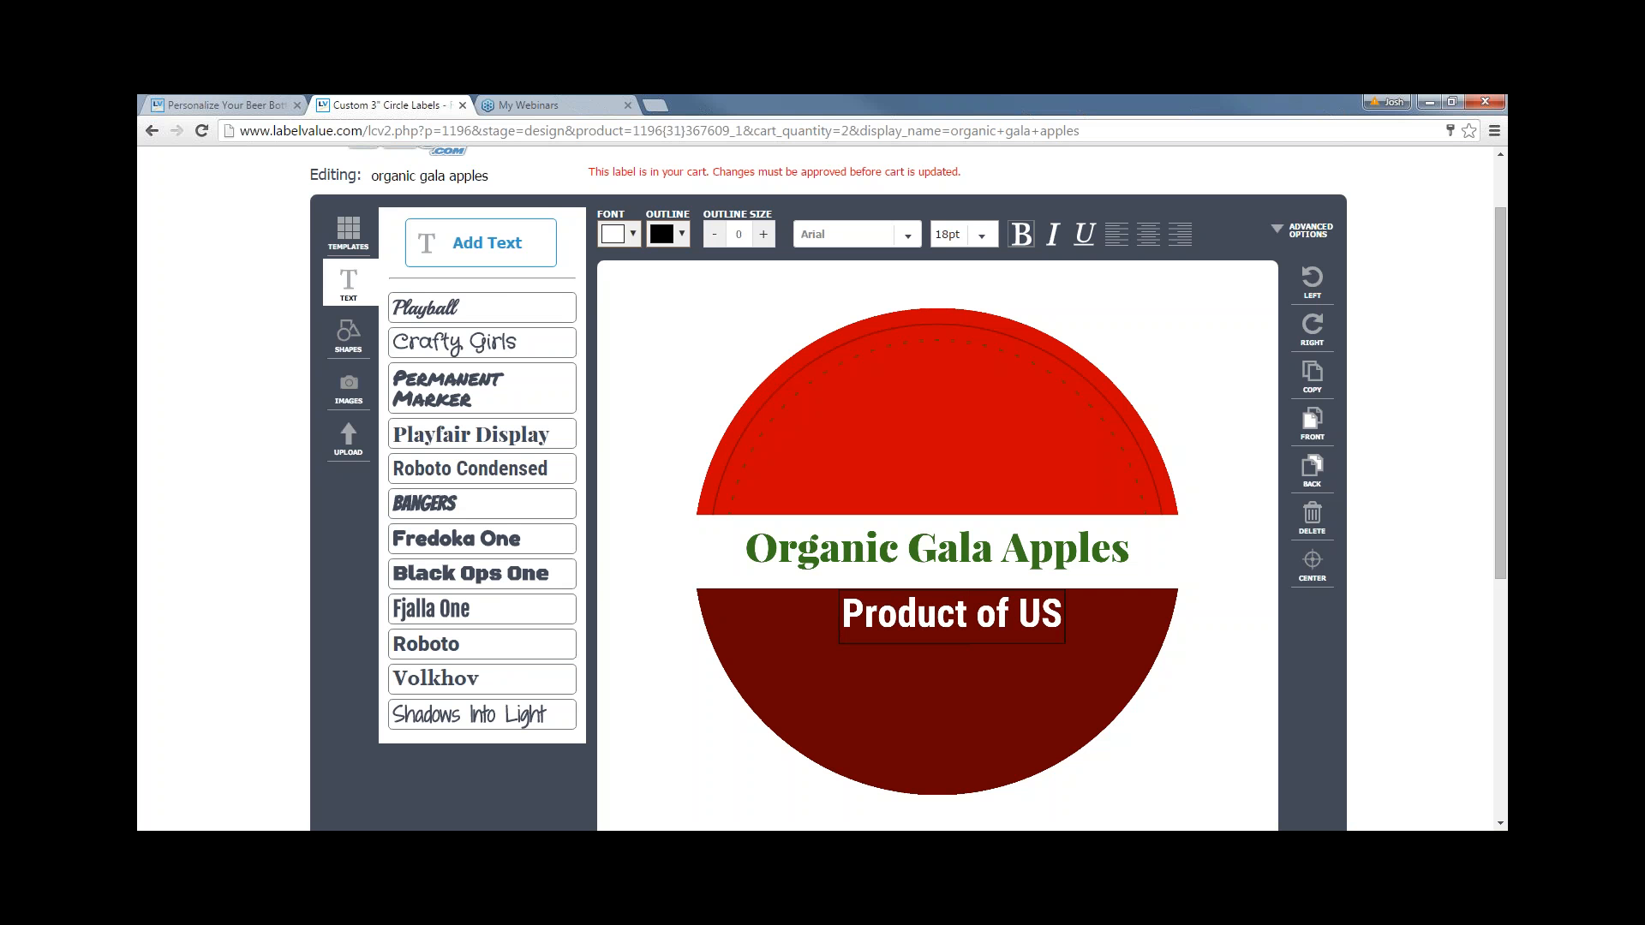
{"action": "left_click", "coordinate": [670, 417]}
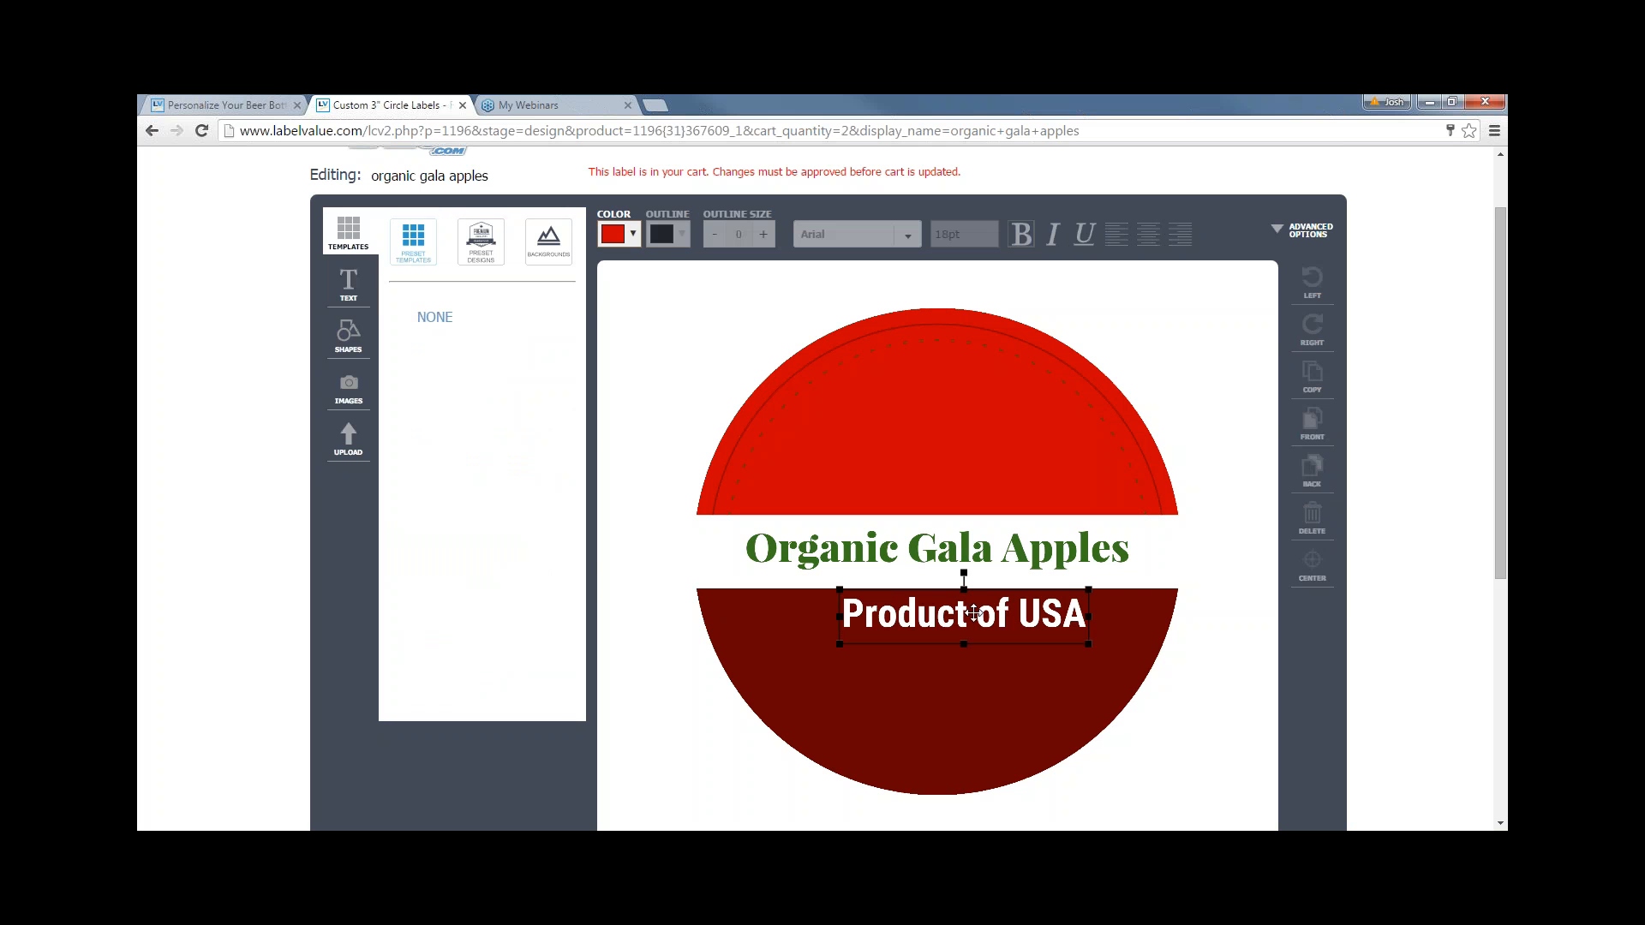
{"action": "left_click_drag", "start_coordinate": [984, 620], "coordinate": [957, 622]}
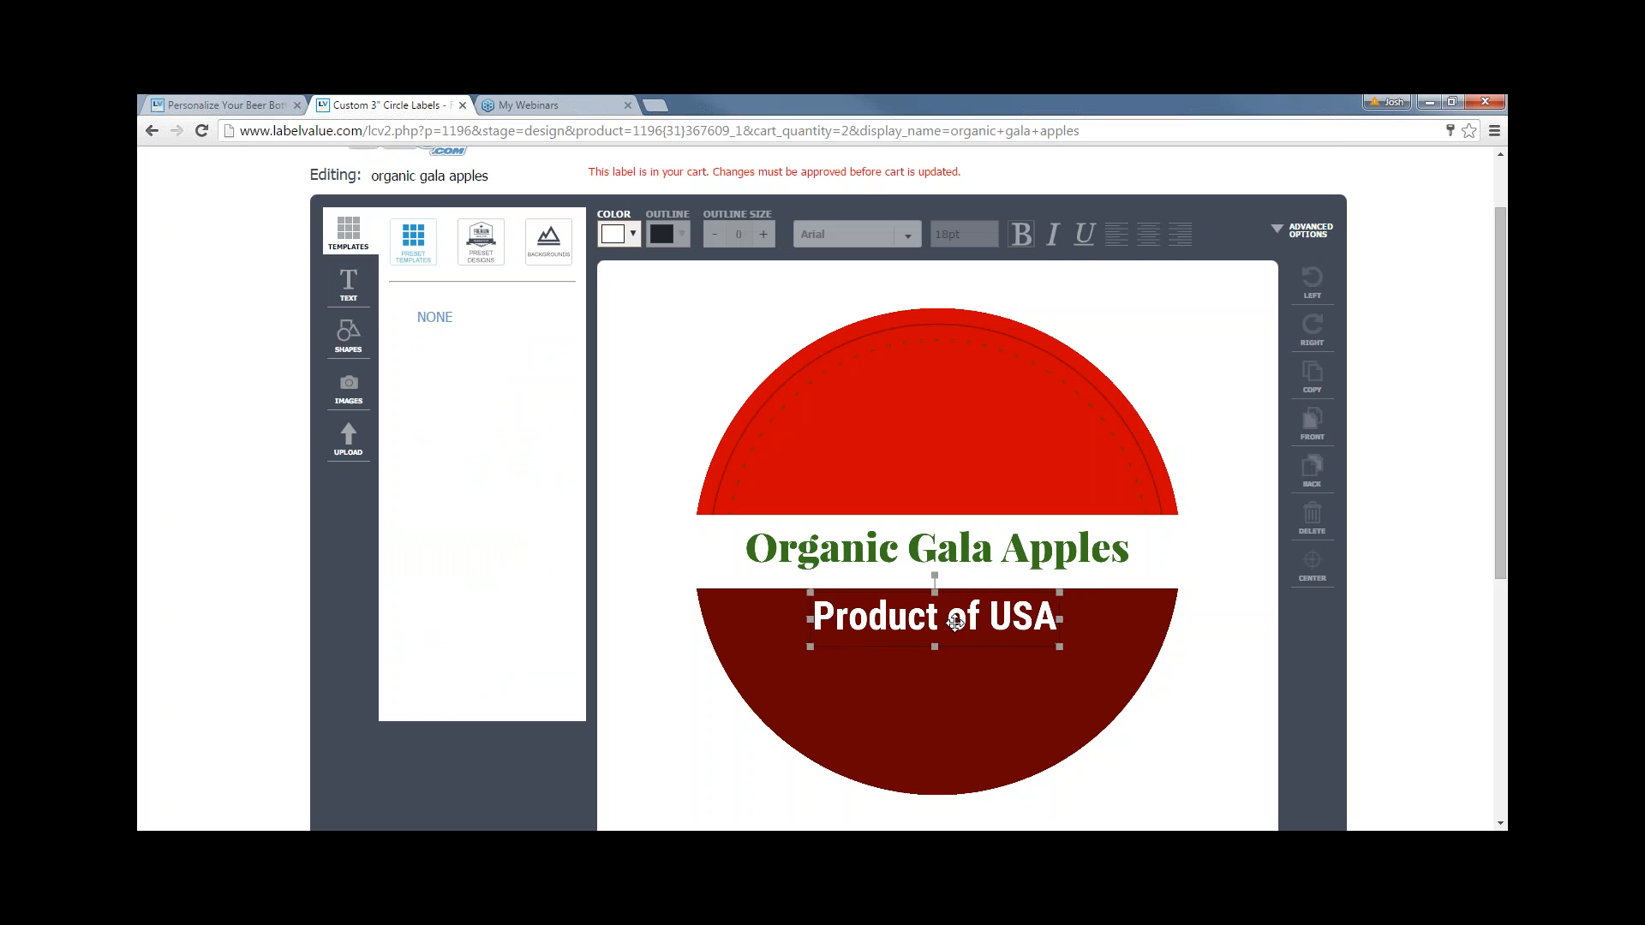
{"action": "left_click", "coordinate": [632, 429]}
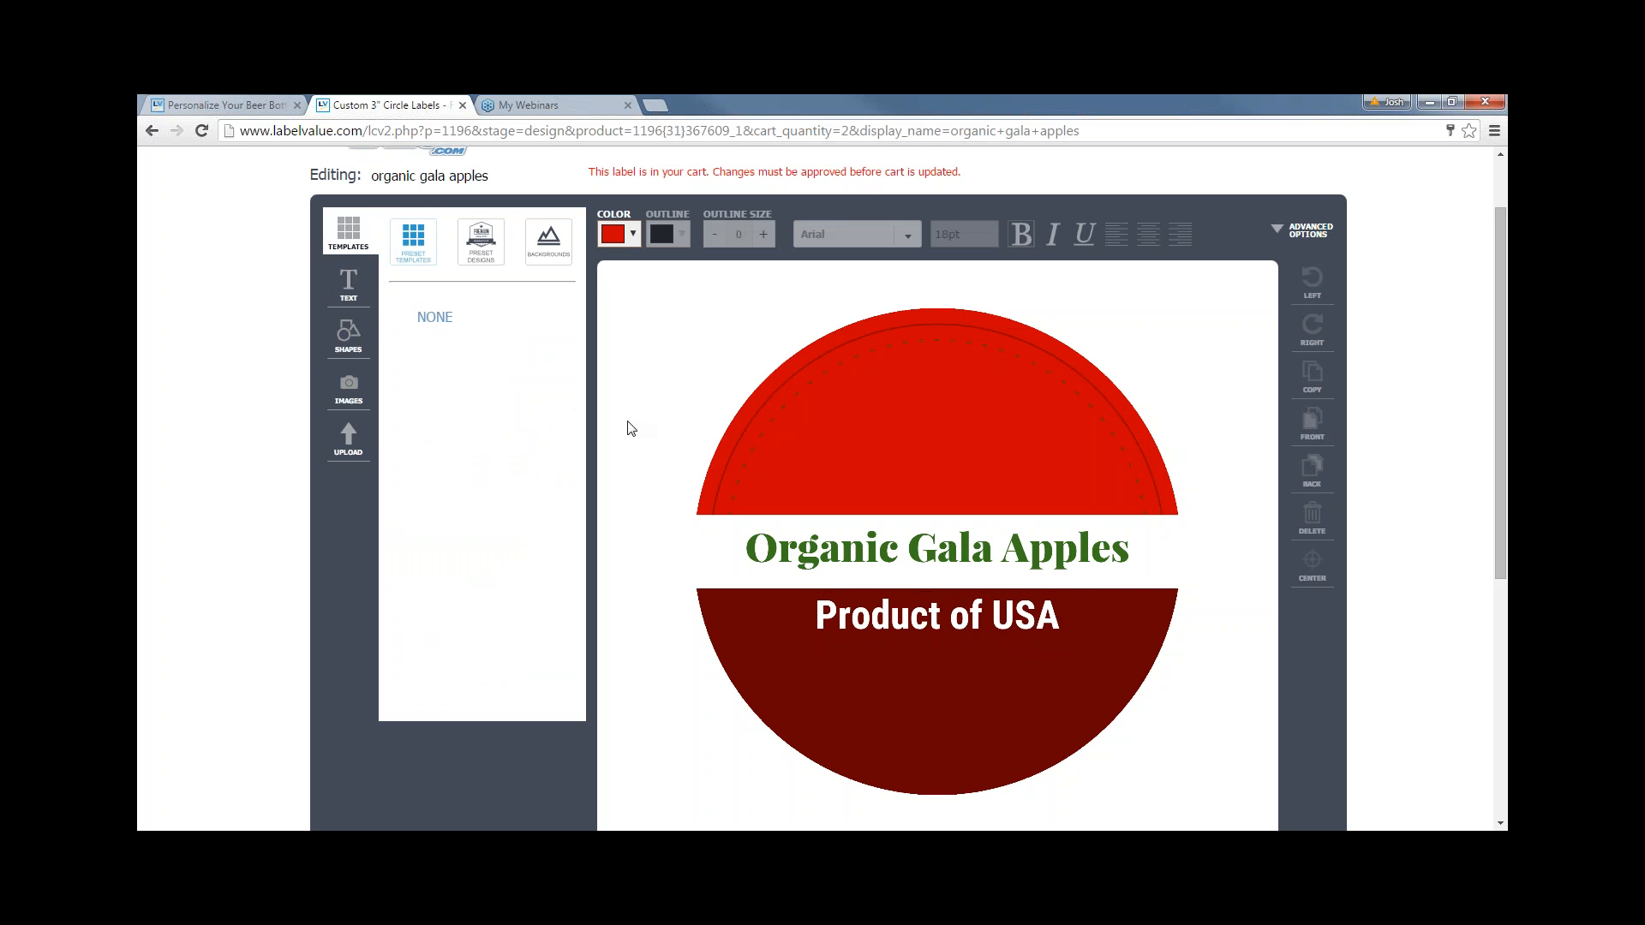
{"action": "left_click", "coordinate": [348, 286]}
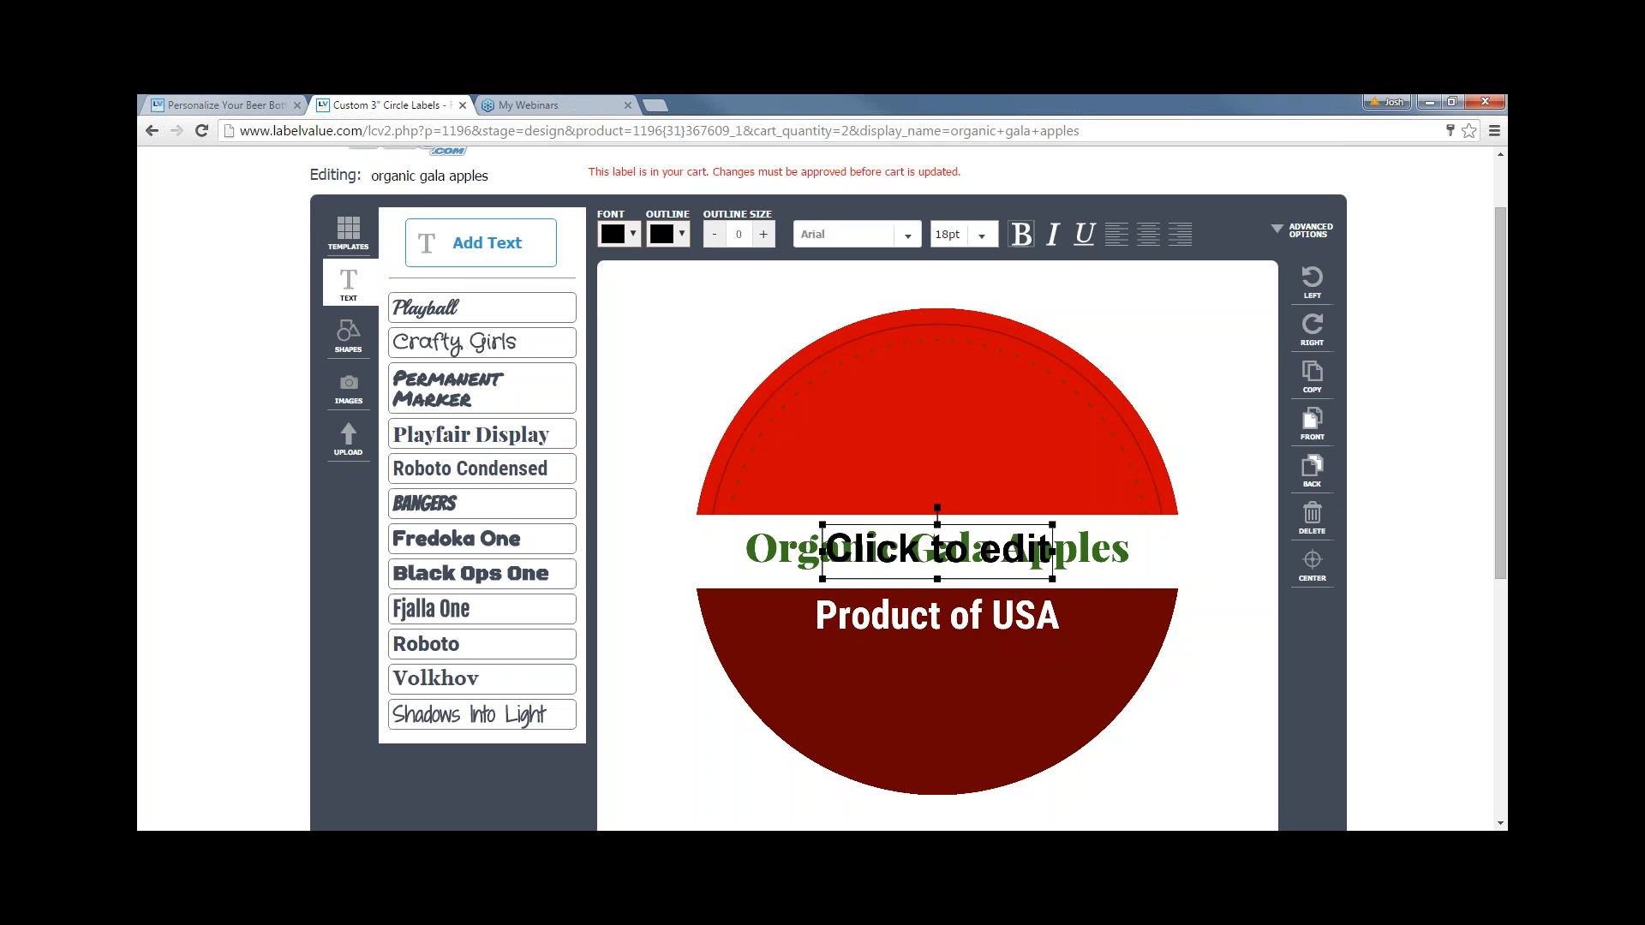
{"action": "left_click", "coordinate": [614, 234]}
{"action": "scroll", "coordinate": [617, 225], "scroll_direction": "up", "scroll_amount": 1}
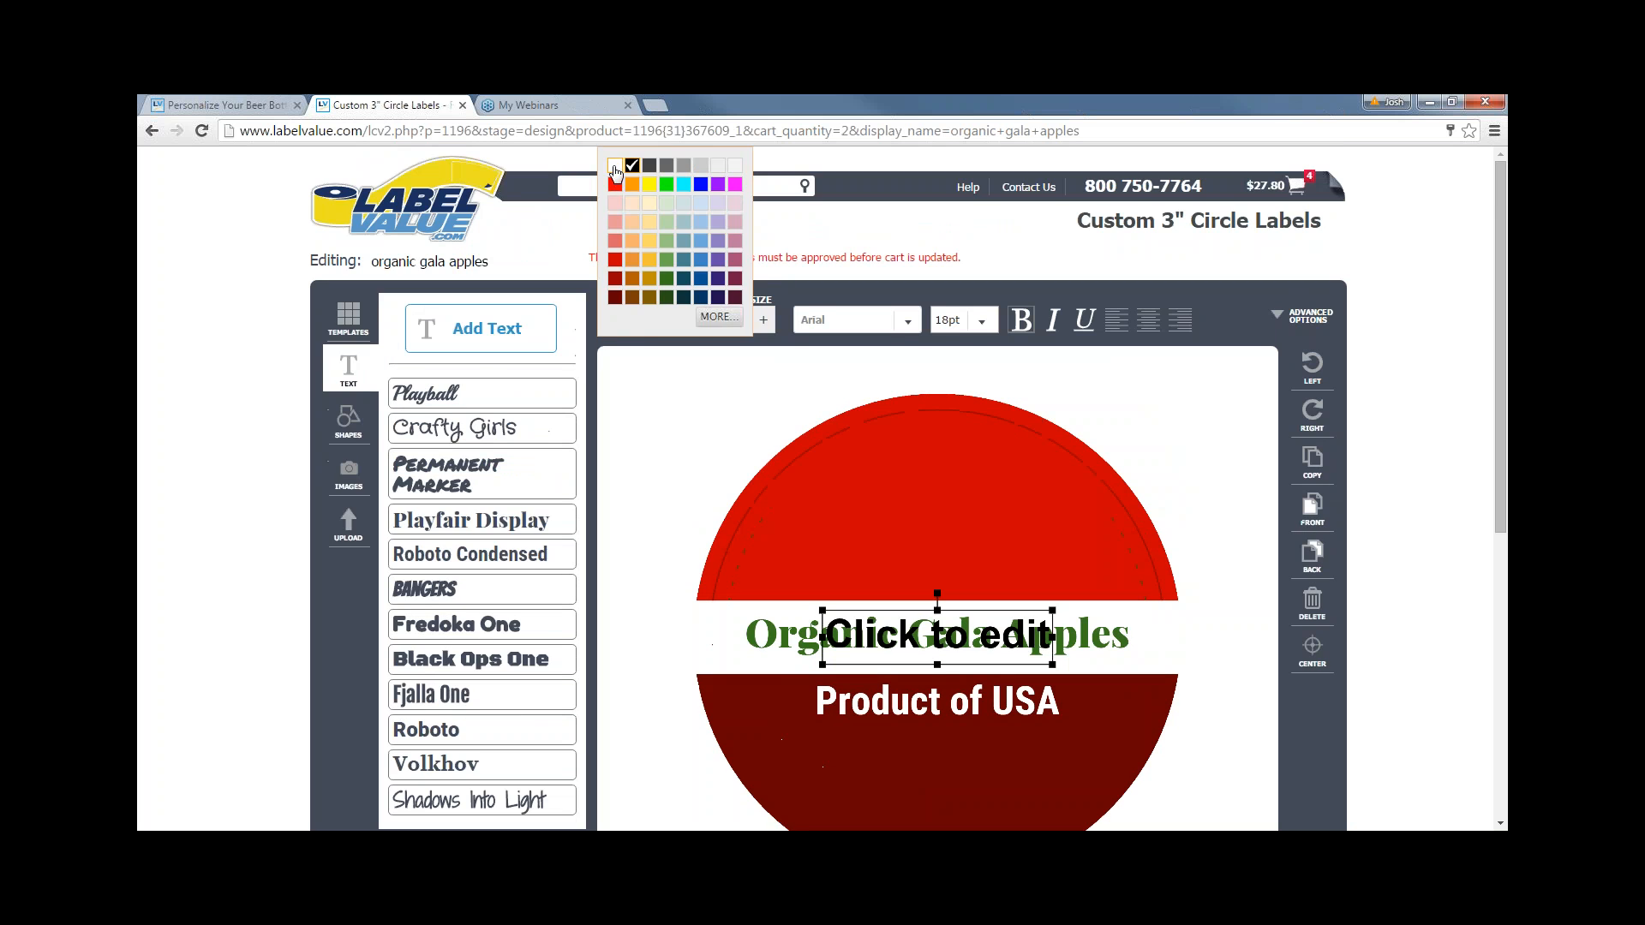
{"action": "left_click", "coordinate": [614, 165]}
{"action": "scroll", "coordinate": [641, 497], "scroll_direction": "down", "scroll_amount": 1}
{"action": "left_click_drag", "start_coordinate": [942, 639], "coordinate": [950, 661]}
{"action": "left_click", "coordinate": [952, 619]}
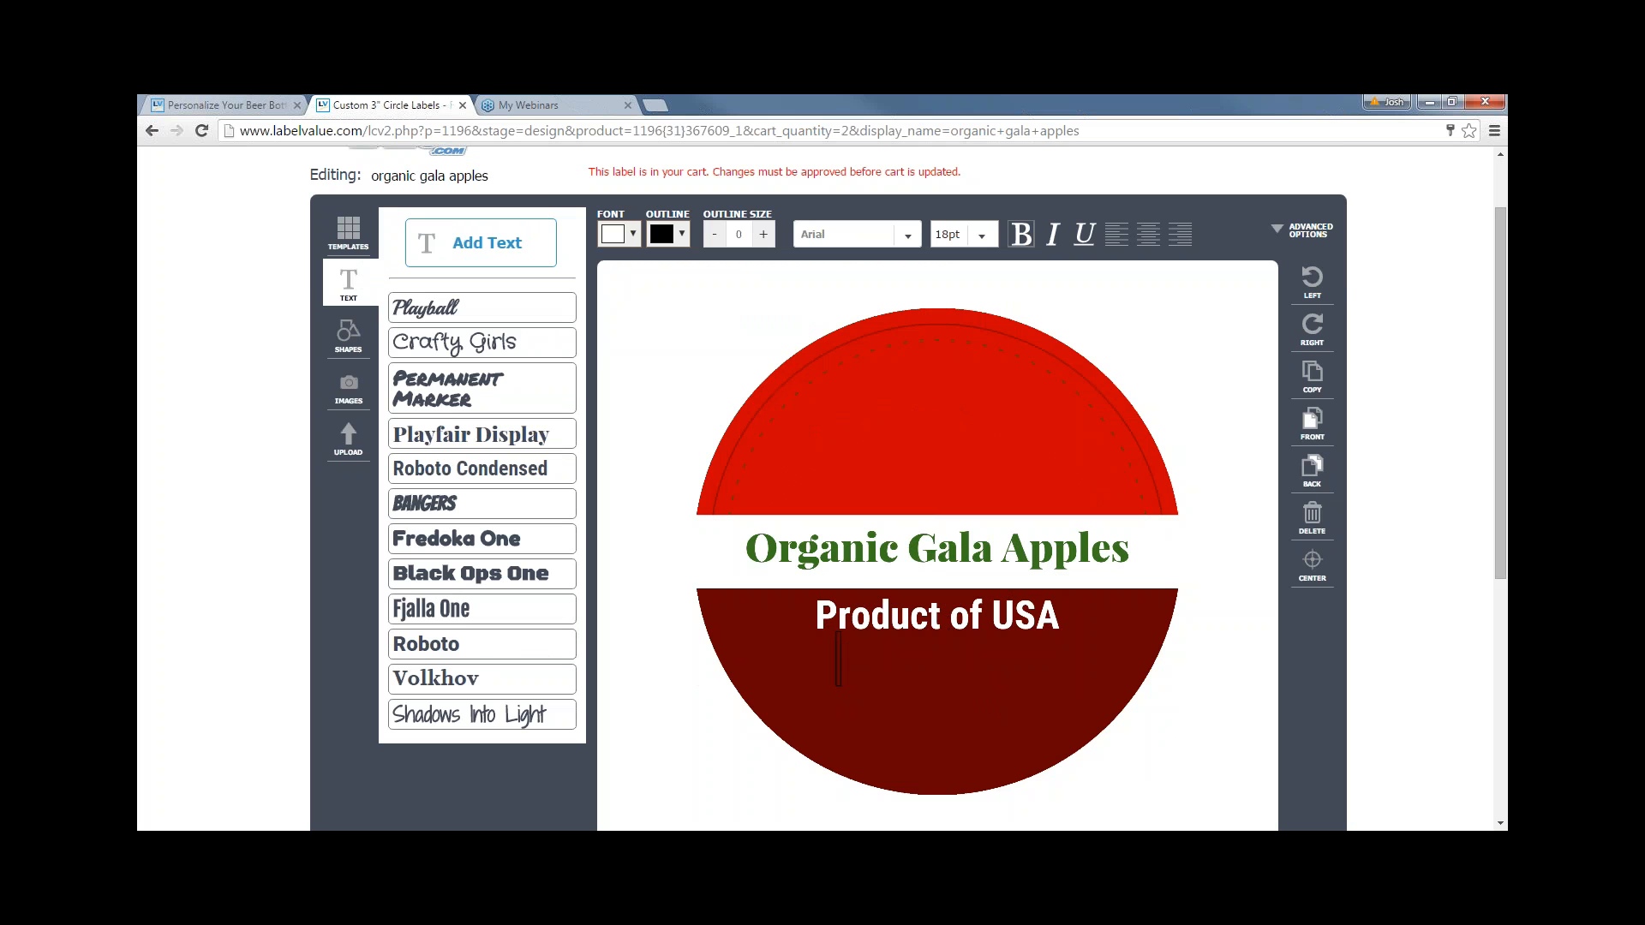
{"action": "type", "text": "Put"}
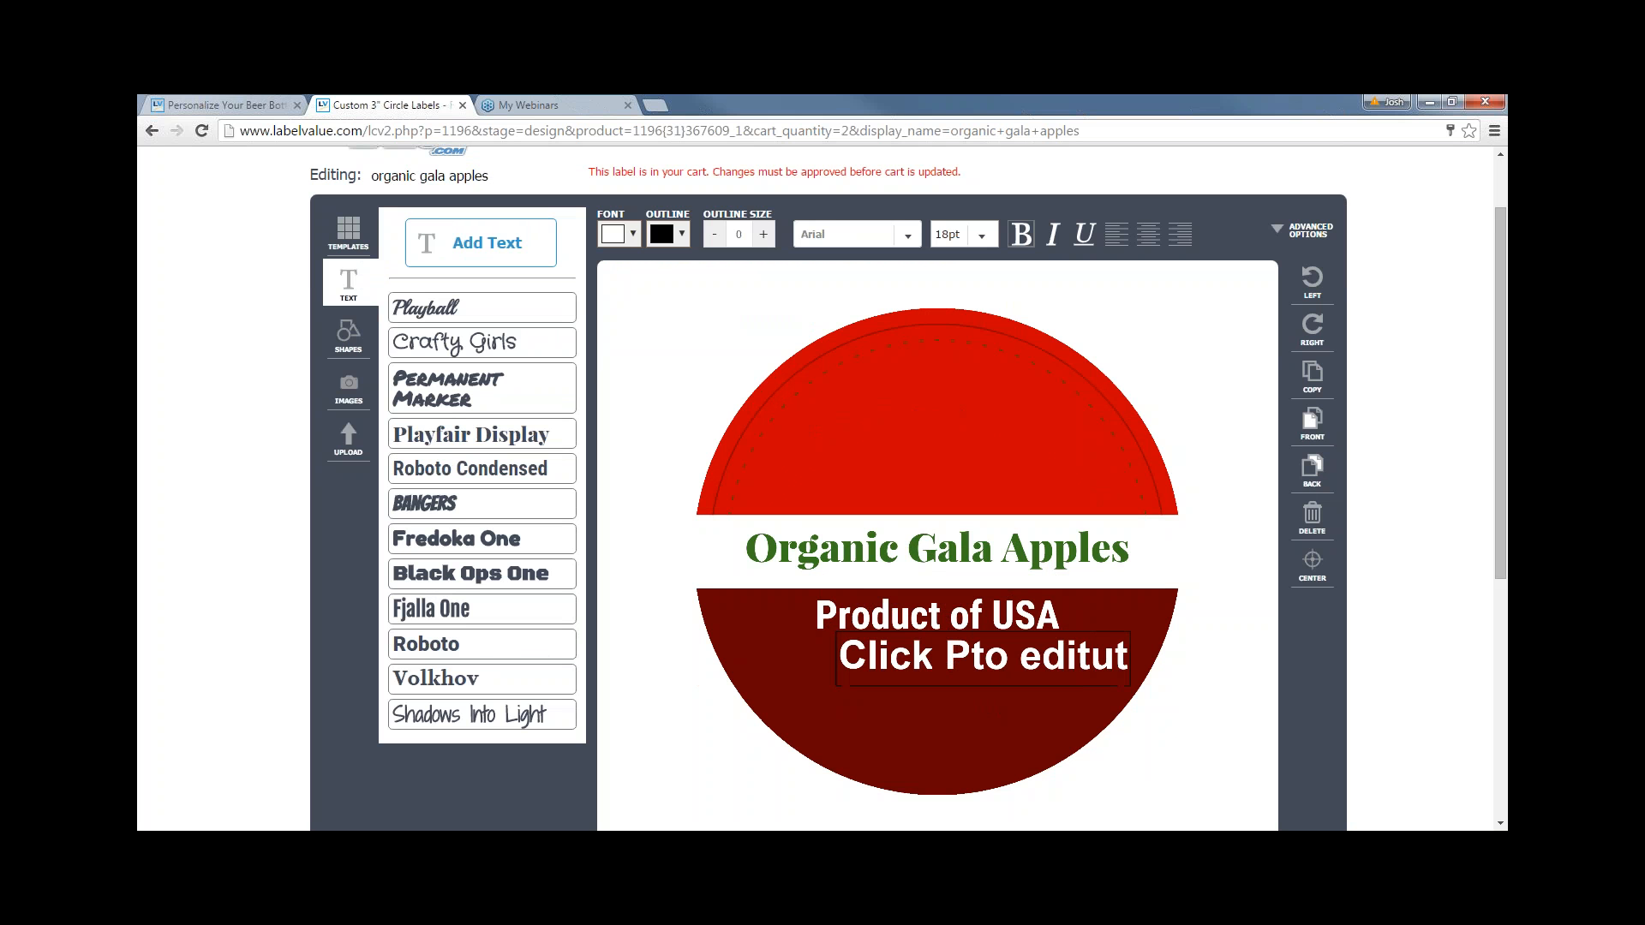
{"action": "key", "text": "BackSpace"}
{"action": "key", "text": "BackSpace"}
{"action": "key", "text": "BackSpace"}
{"action": "key", "text": "BackSpace"}
{"action": "key", "text": "BackSpace"}
{"action": "key", "text": "BackSpace"}
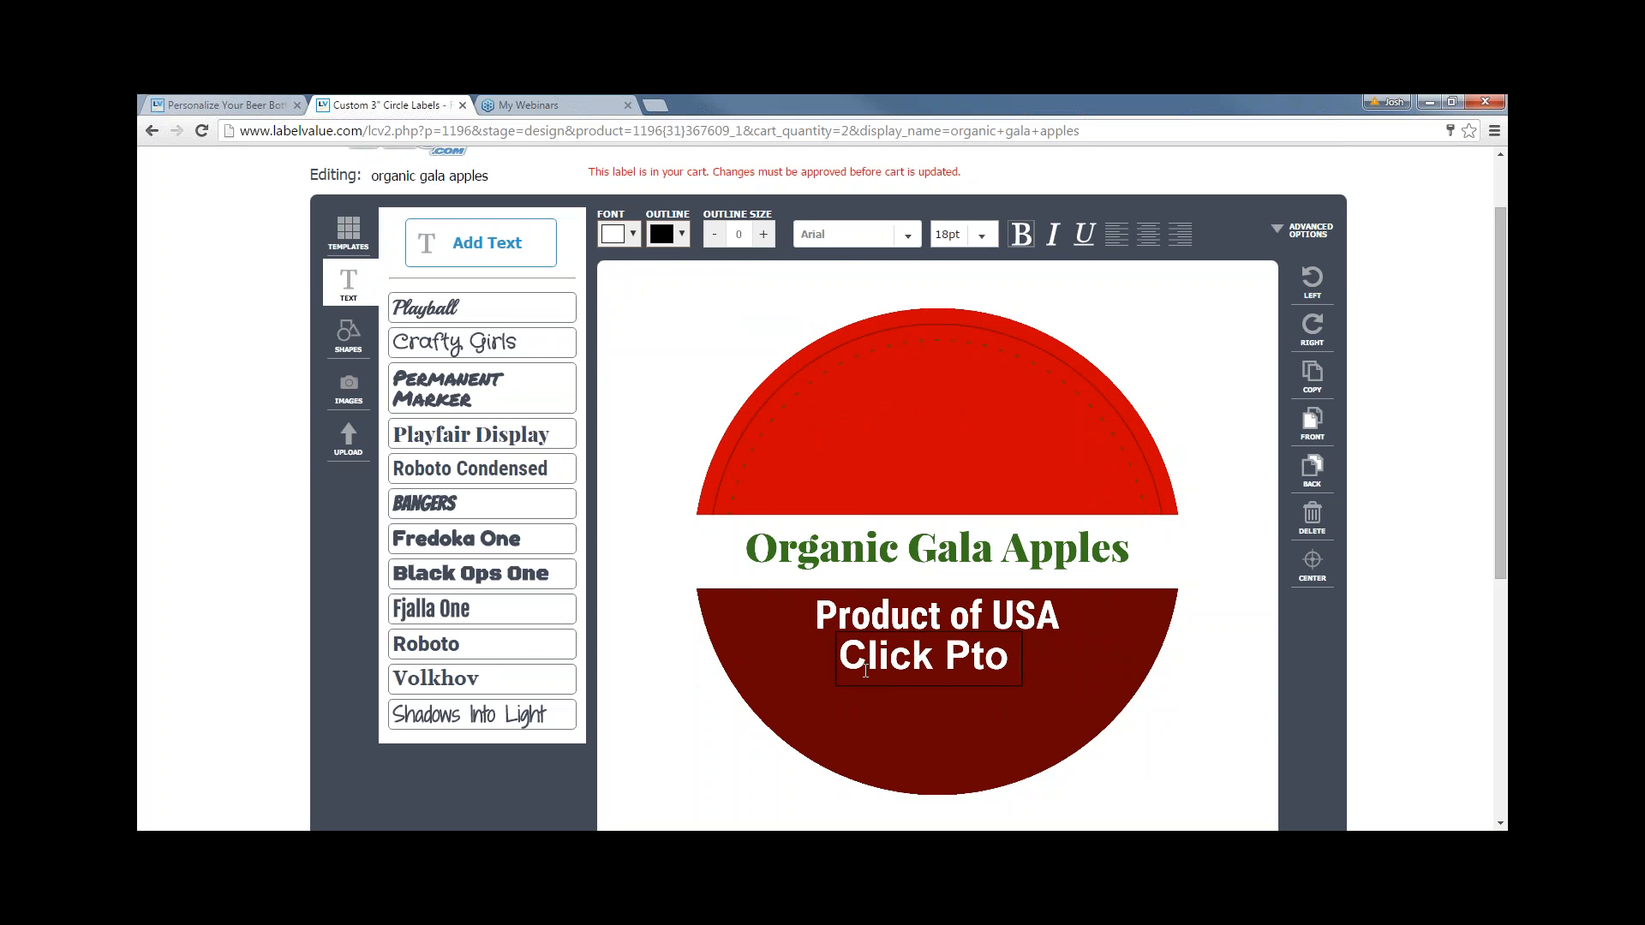
{"action": "key", "text": "ctrl+a"}
{"action": "key", "text": "BackSpace"}
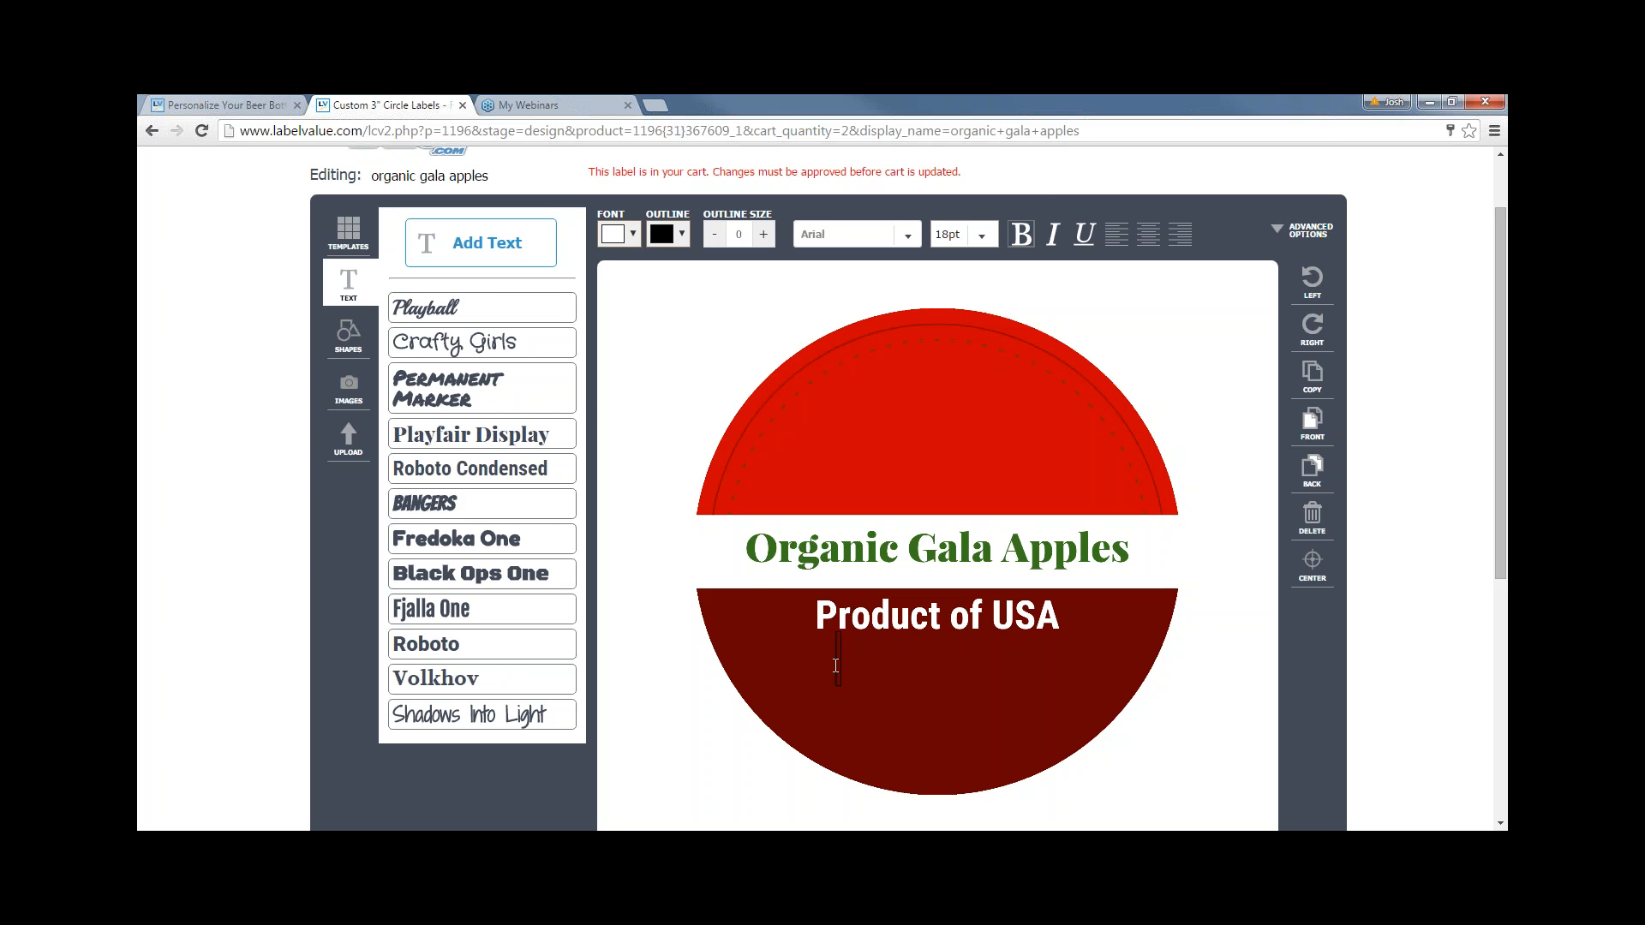
{"action": "left_click", "coordinate": [835, 665]}
{"action": "scroll", "coordinate": [836, 664], "scroll_direction": "up", "scroll_amount": 5}
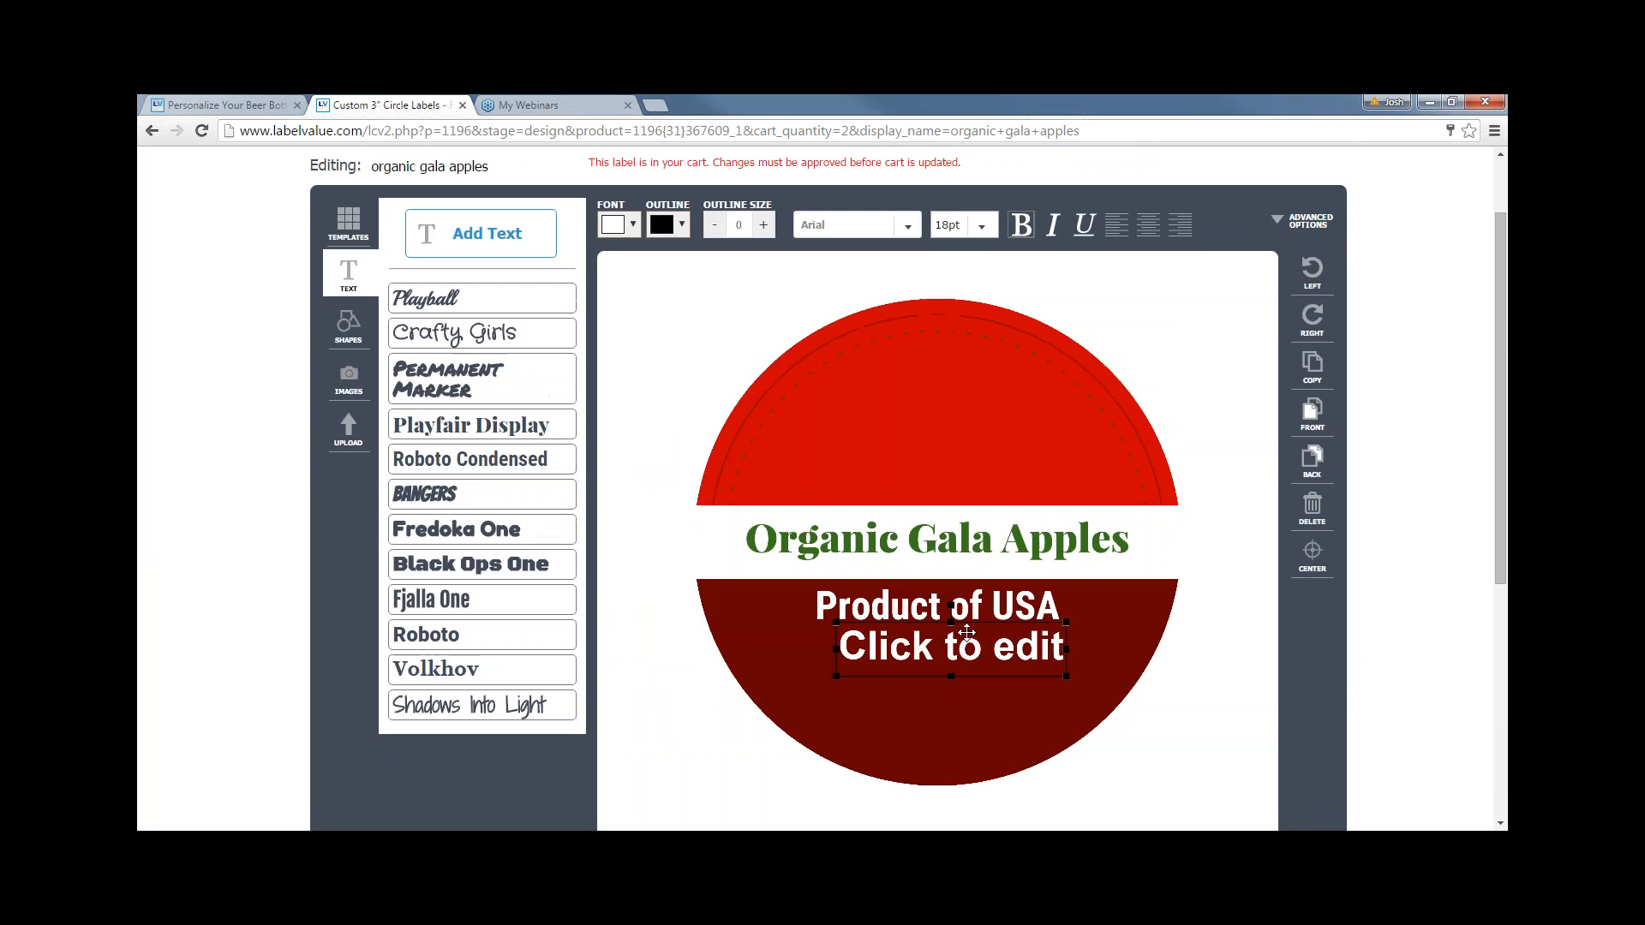
{"action": "left_click", "coordinate": [1312, 514]}
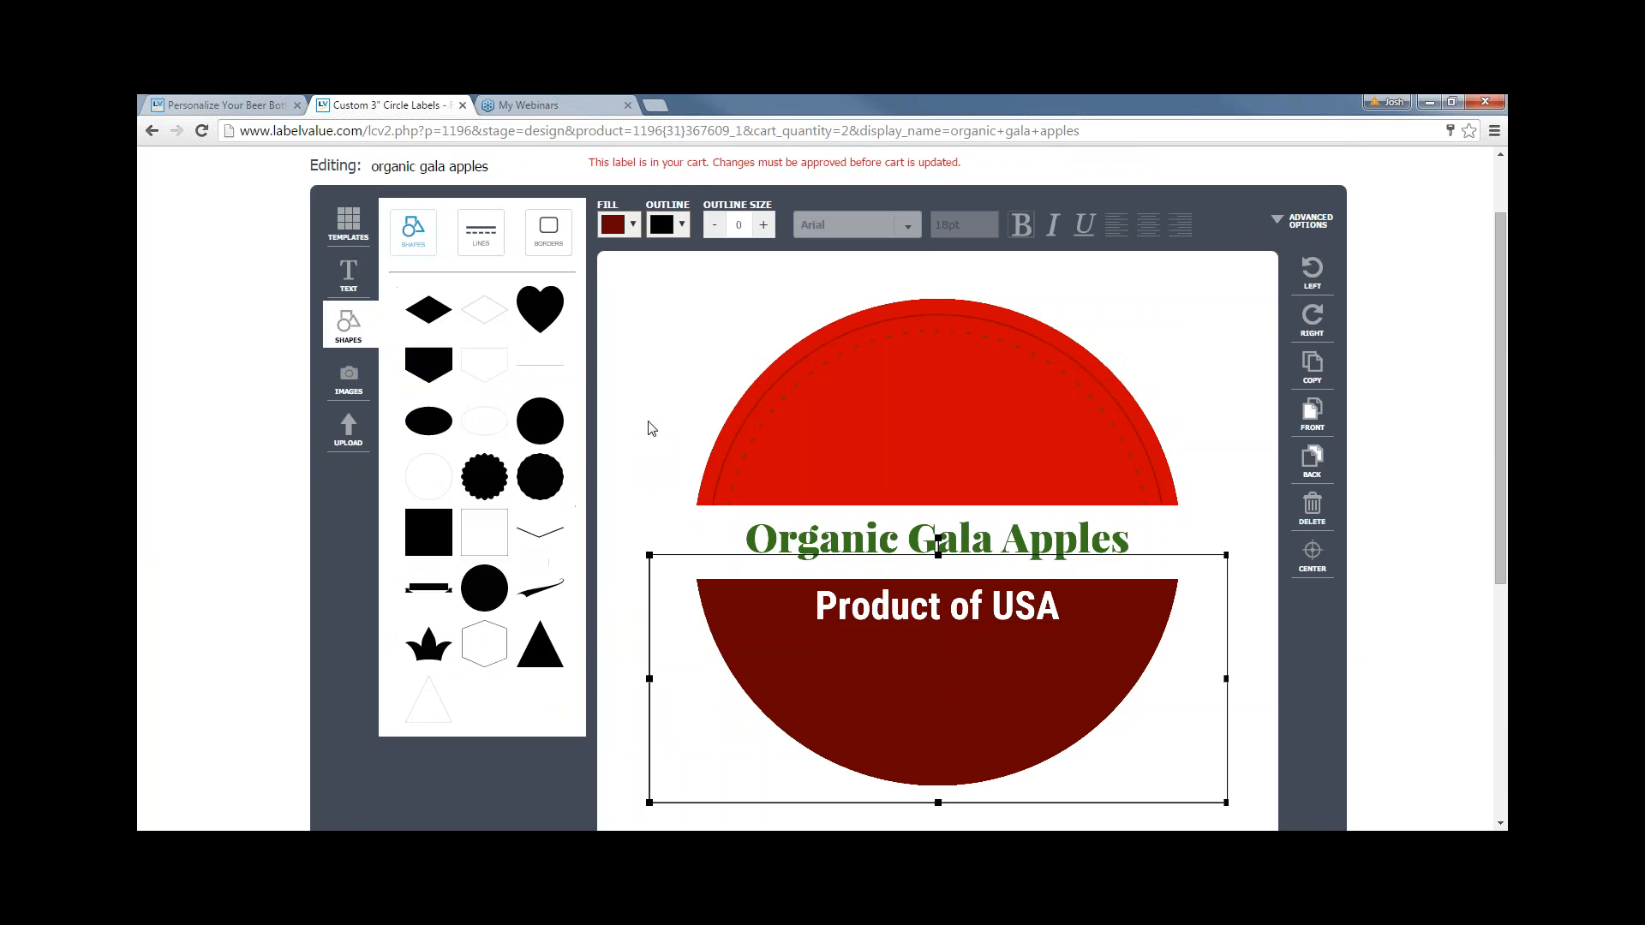
{"action": "left_click", "coordinate": [709, 428]}
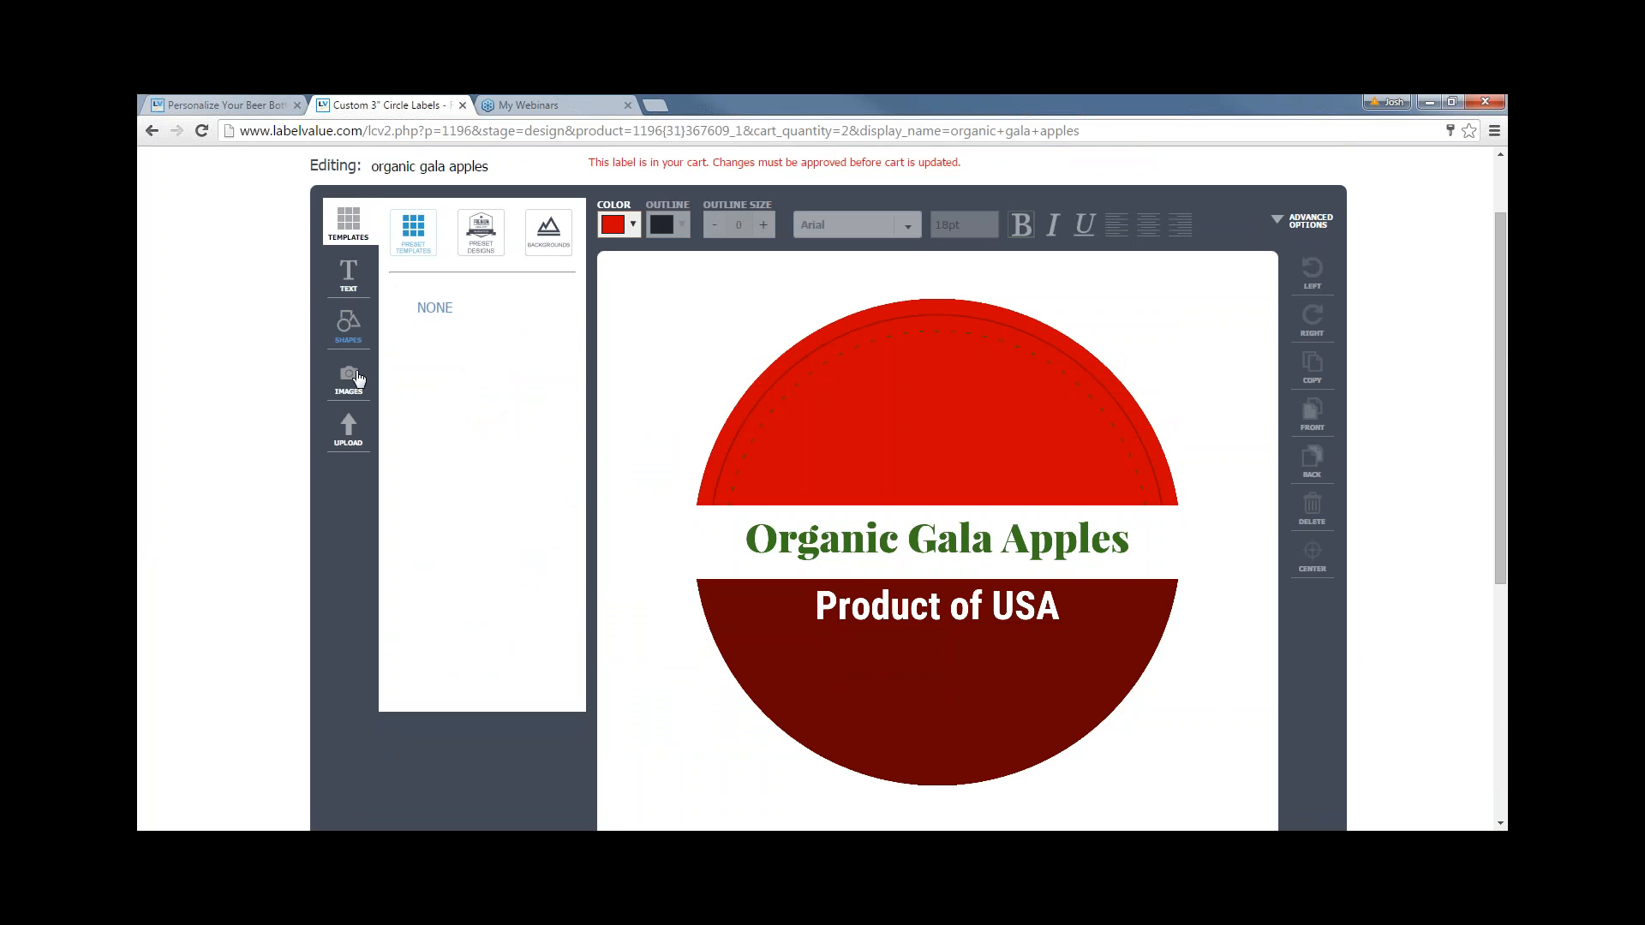
- Upload the green orchard logo PNG by dropping it onto the image upload area
{"action": "left_click", "coordinate": [350, 428]}
{"action": "scroll", "coordinate": [628, 514], "scroll_direction": "up", "scroll_amount": 1}
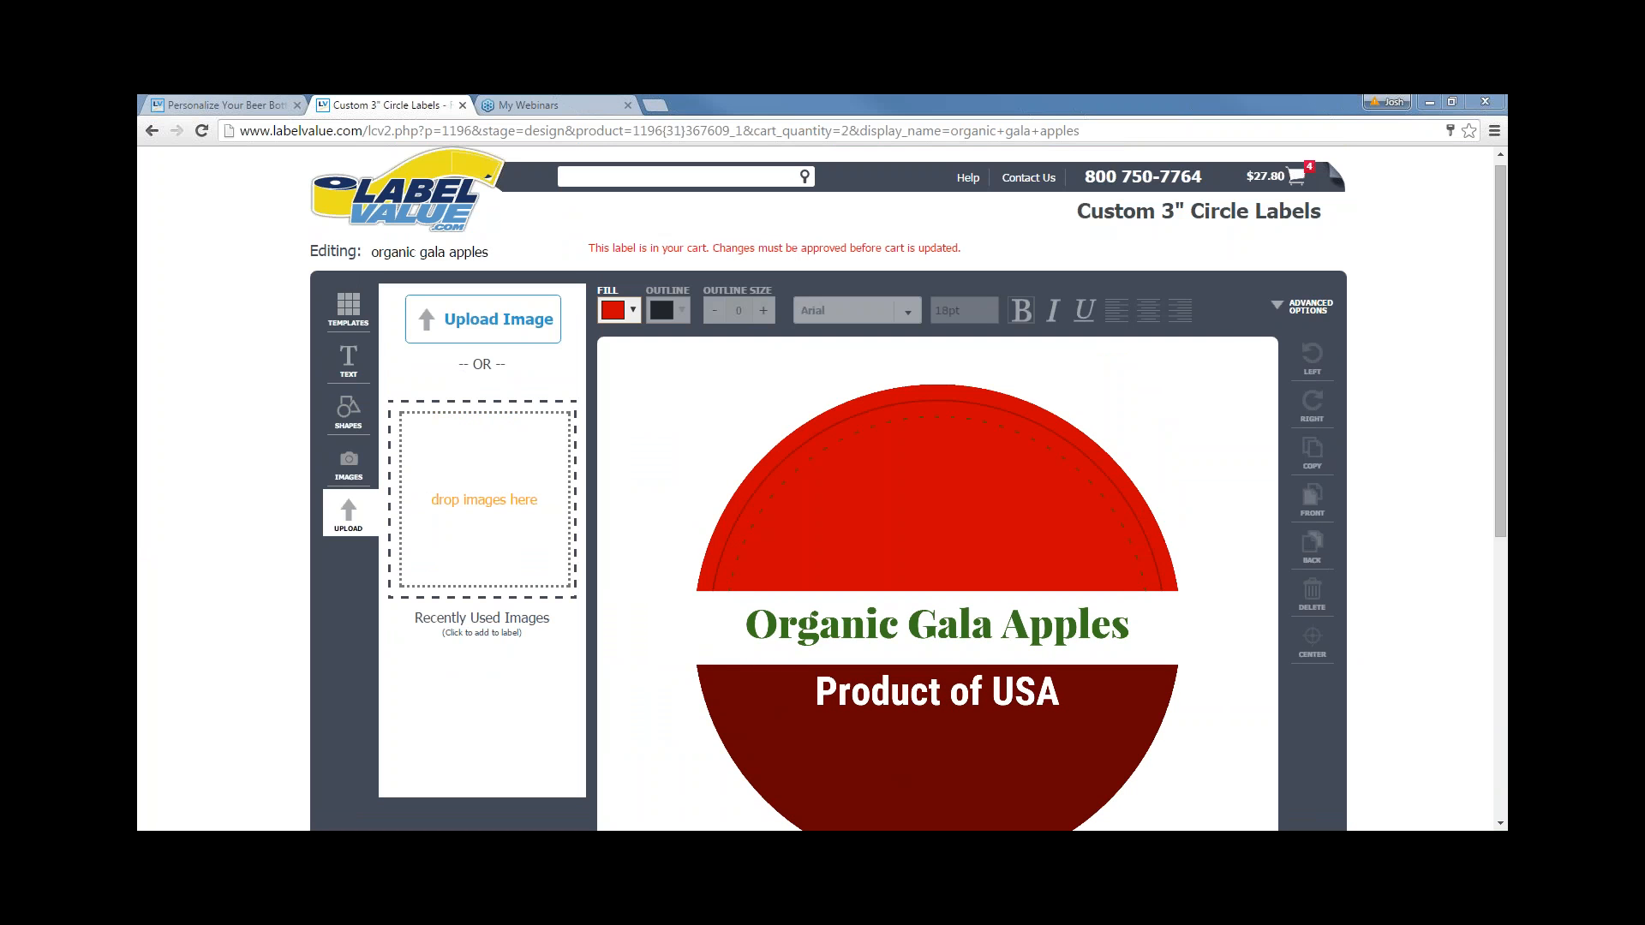
{"action": "left_click_drag", "start_coordinate": [1384, 320], "coordinate": [482, 524]}
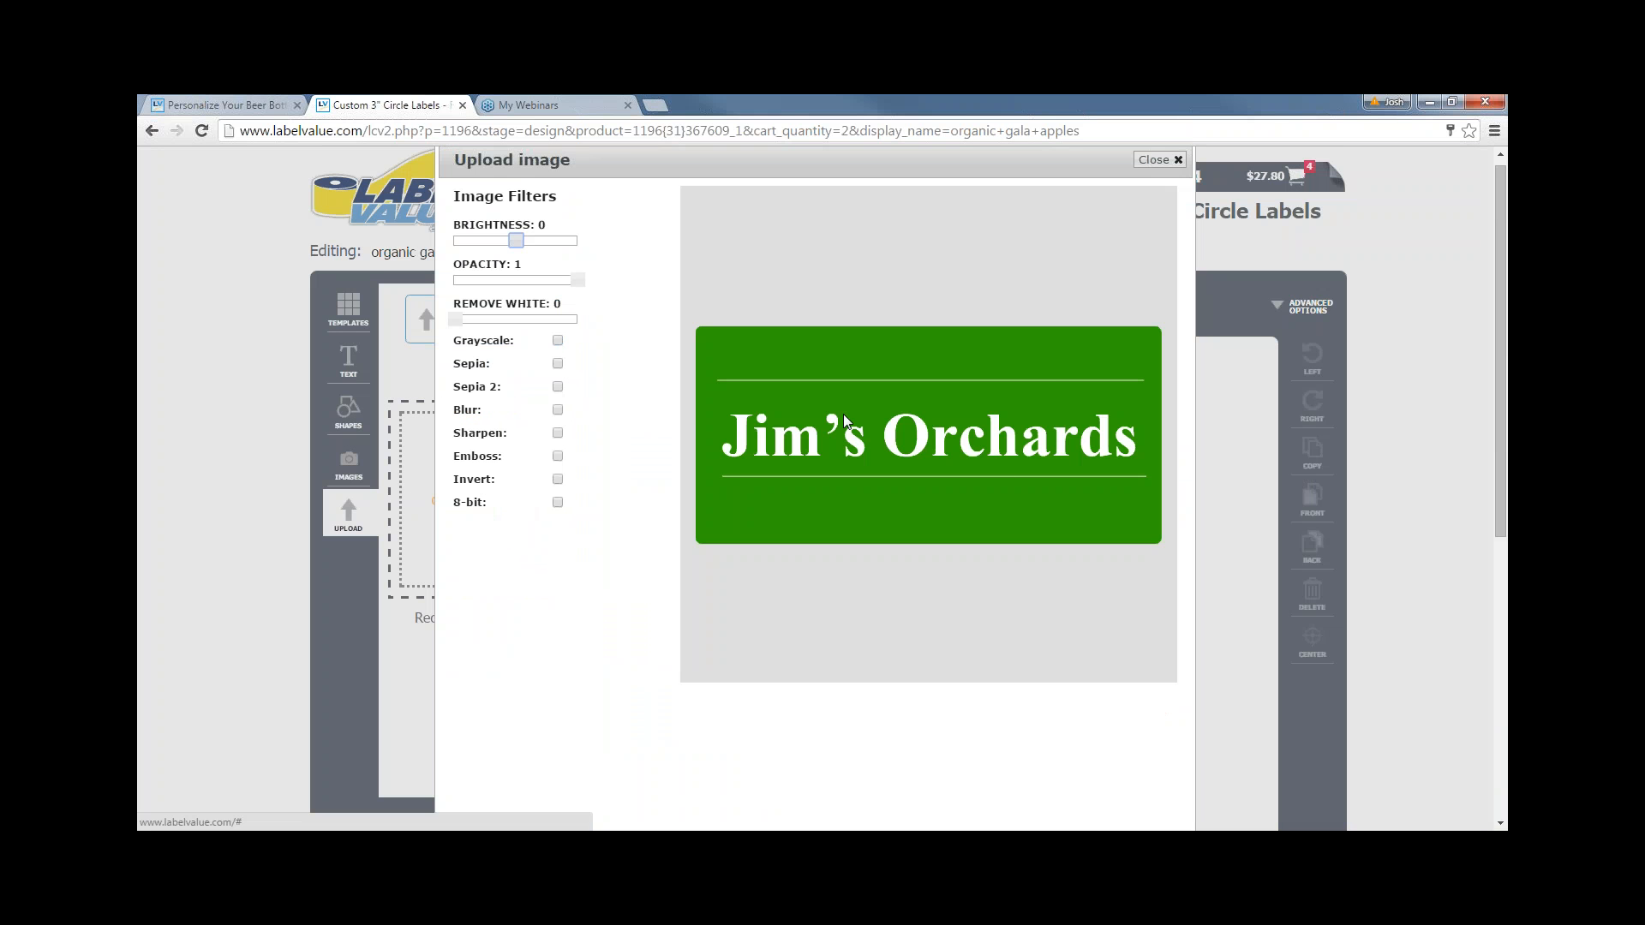
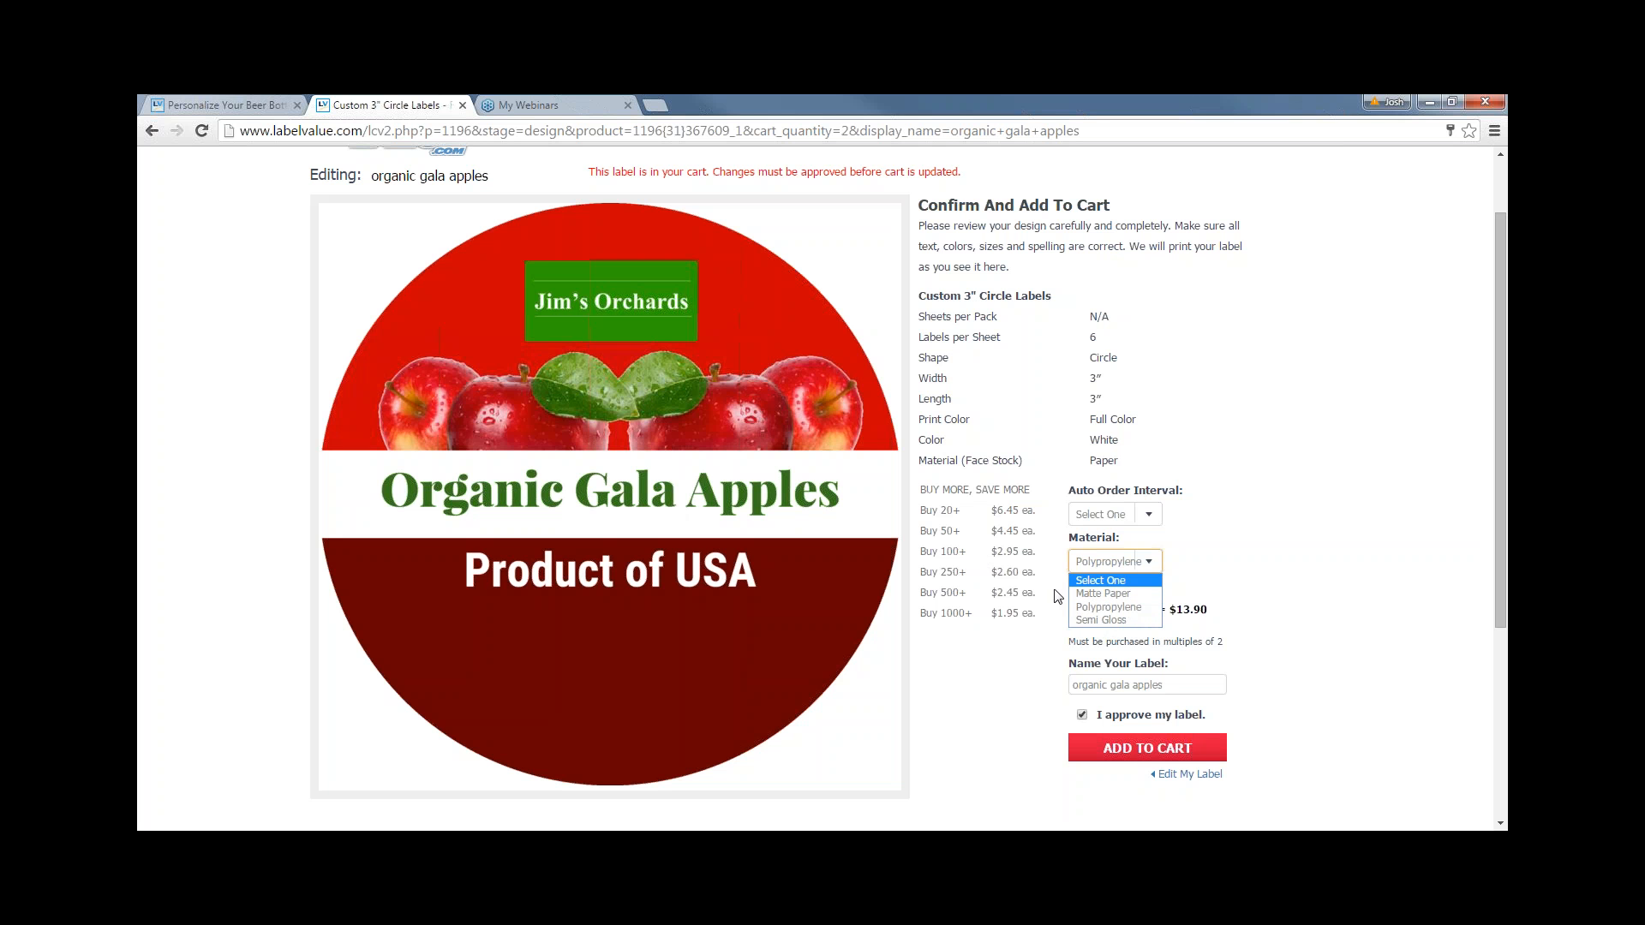
- Keep Polypropylene and add the 3" circle Organic Gala Apples label ($15.90) to the cart
{"action": "left_click", "coordinate": [1127, 610]}
{"action": "scroll", "coordinate": [1213, 599], "scroll_direction": "down", "scroll_amount": 1}
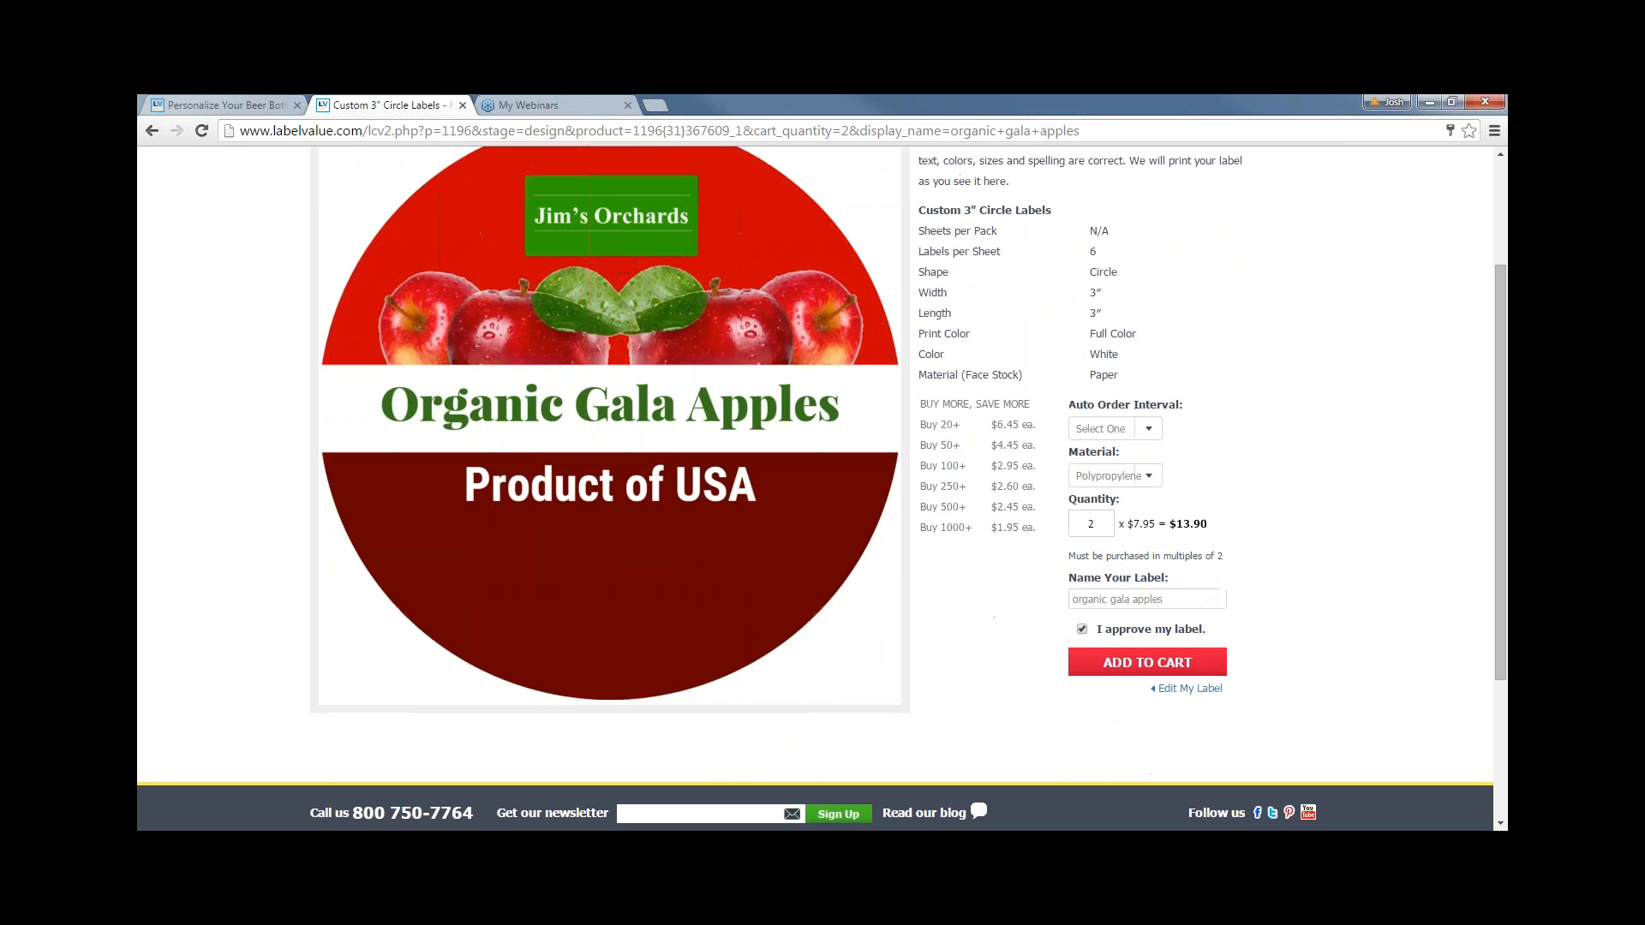
{"action": "left_click", "coordinate": [1126, 660]}
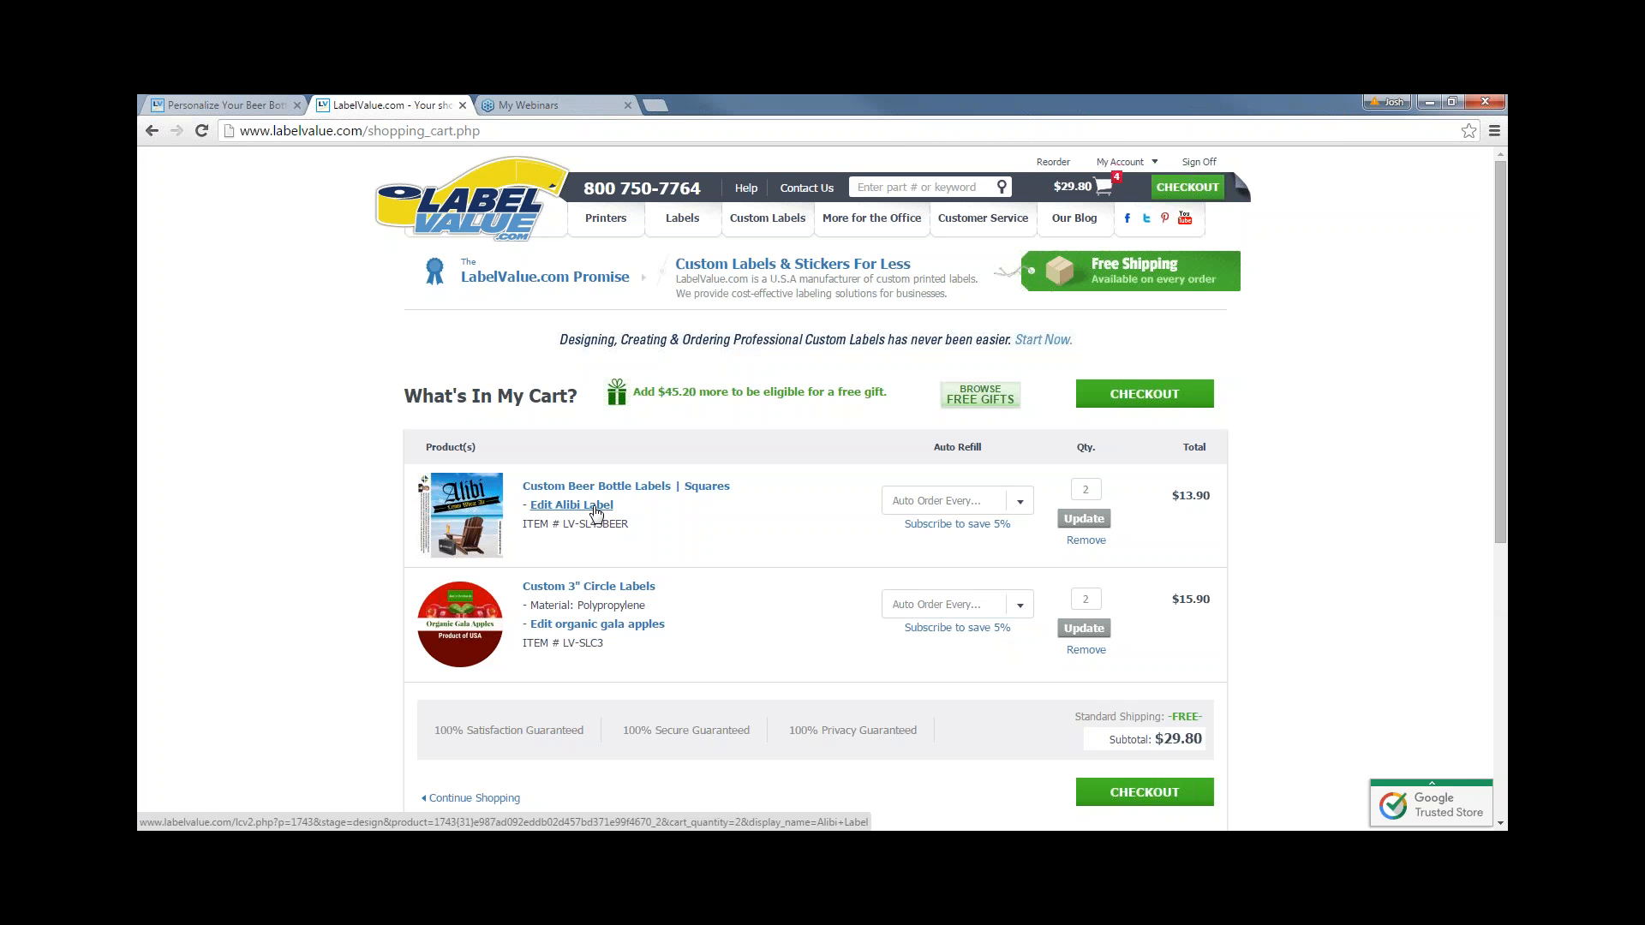
- Reopen the Organic Gala Apples label from the cart using its Edit link
{"action": "left_click", "coordinate": [615, 626]}
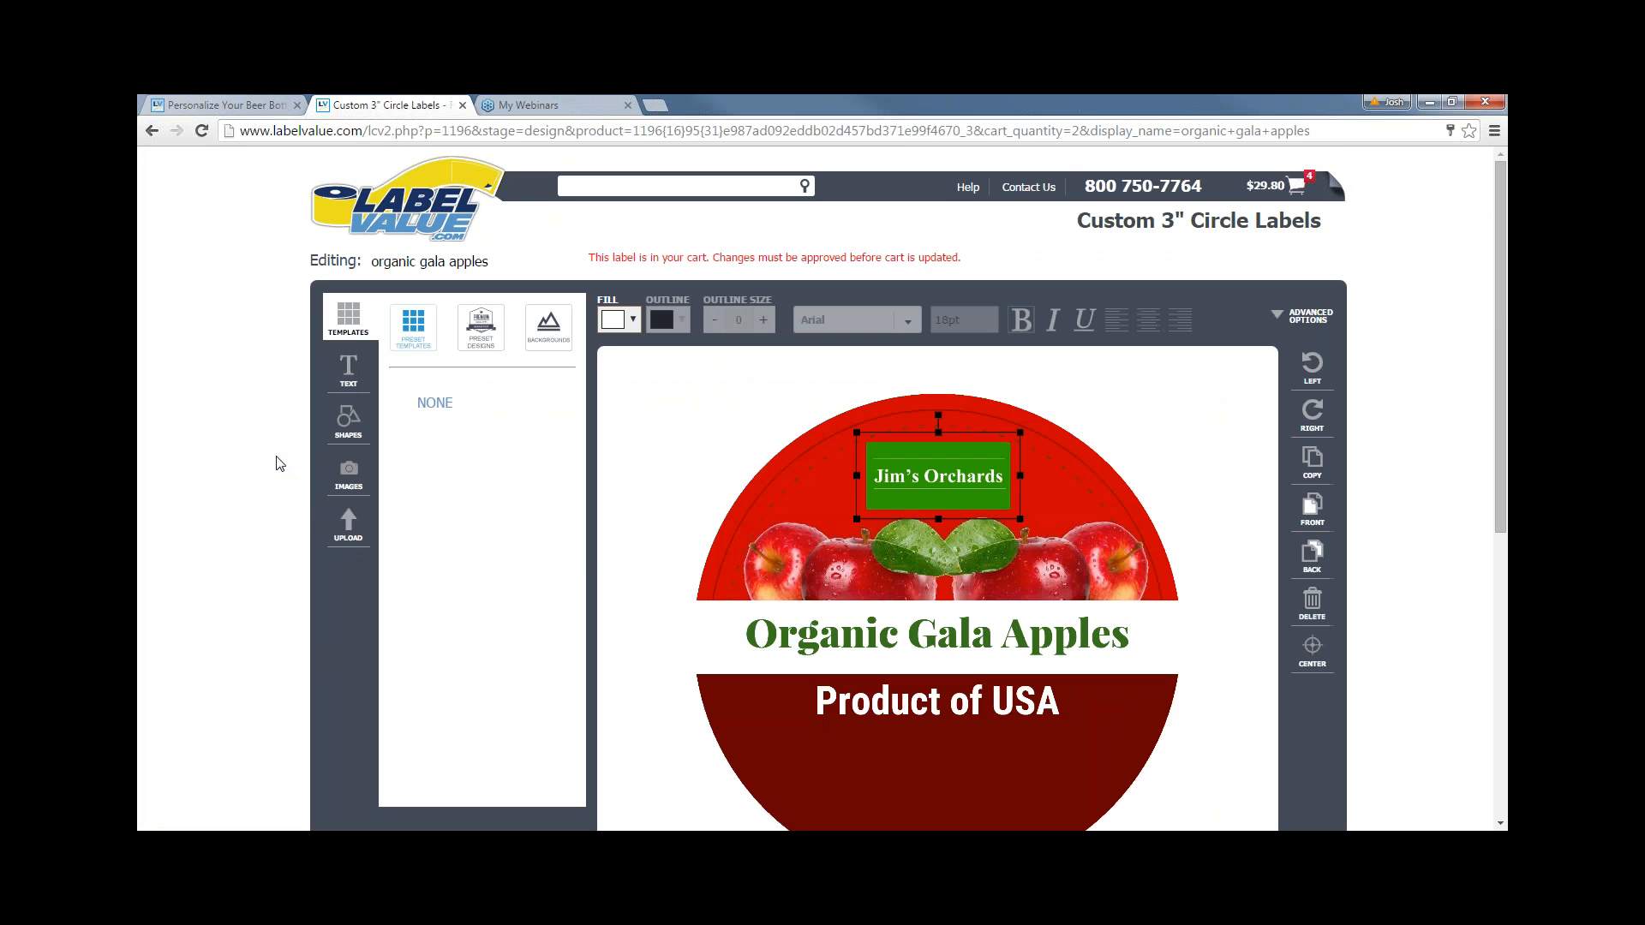
- Deselect the Jim's Orchards box and show the image upload options
{"action": "left_click", "coordinate": [757, 466]}
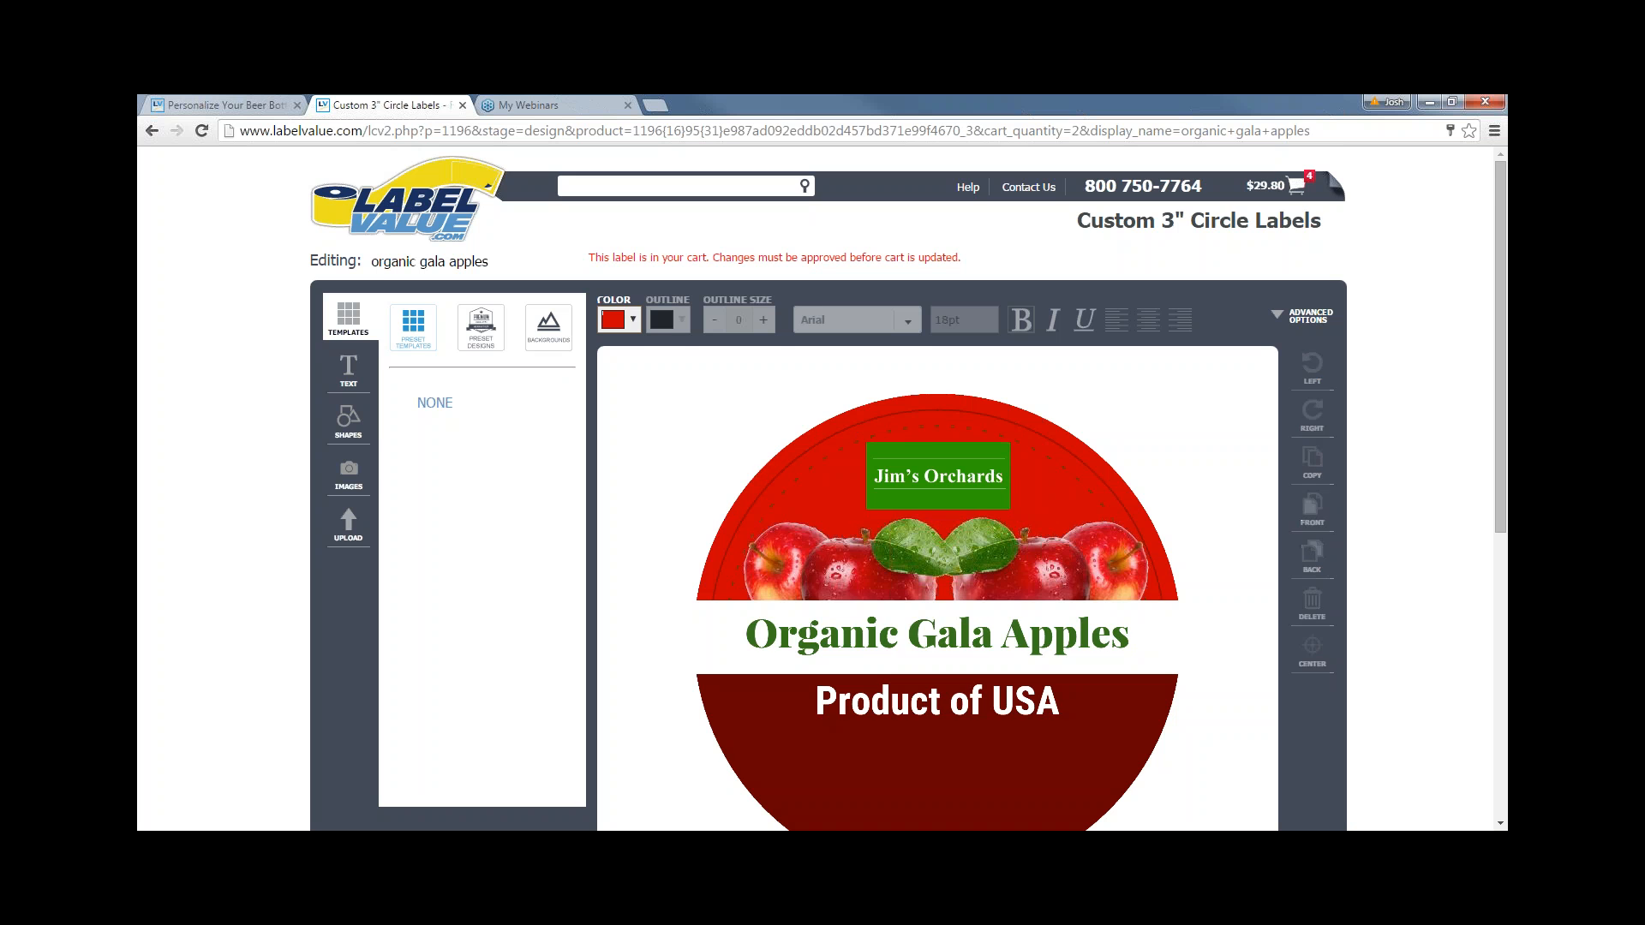
{"action": "scroll", "coordinate": [758, 466], "scroll_direction": "down", "scroll_amount": 1}
{"action": "scroll", "coordinate": [764, 449], "scroll_direction": "up", "scroll_amount": 1}
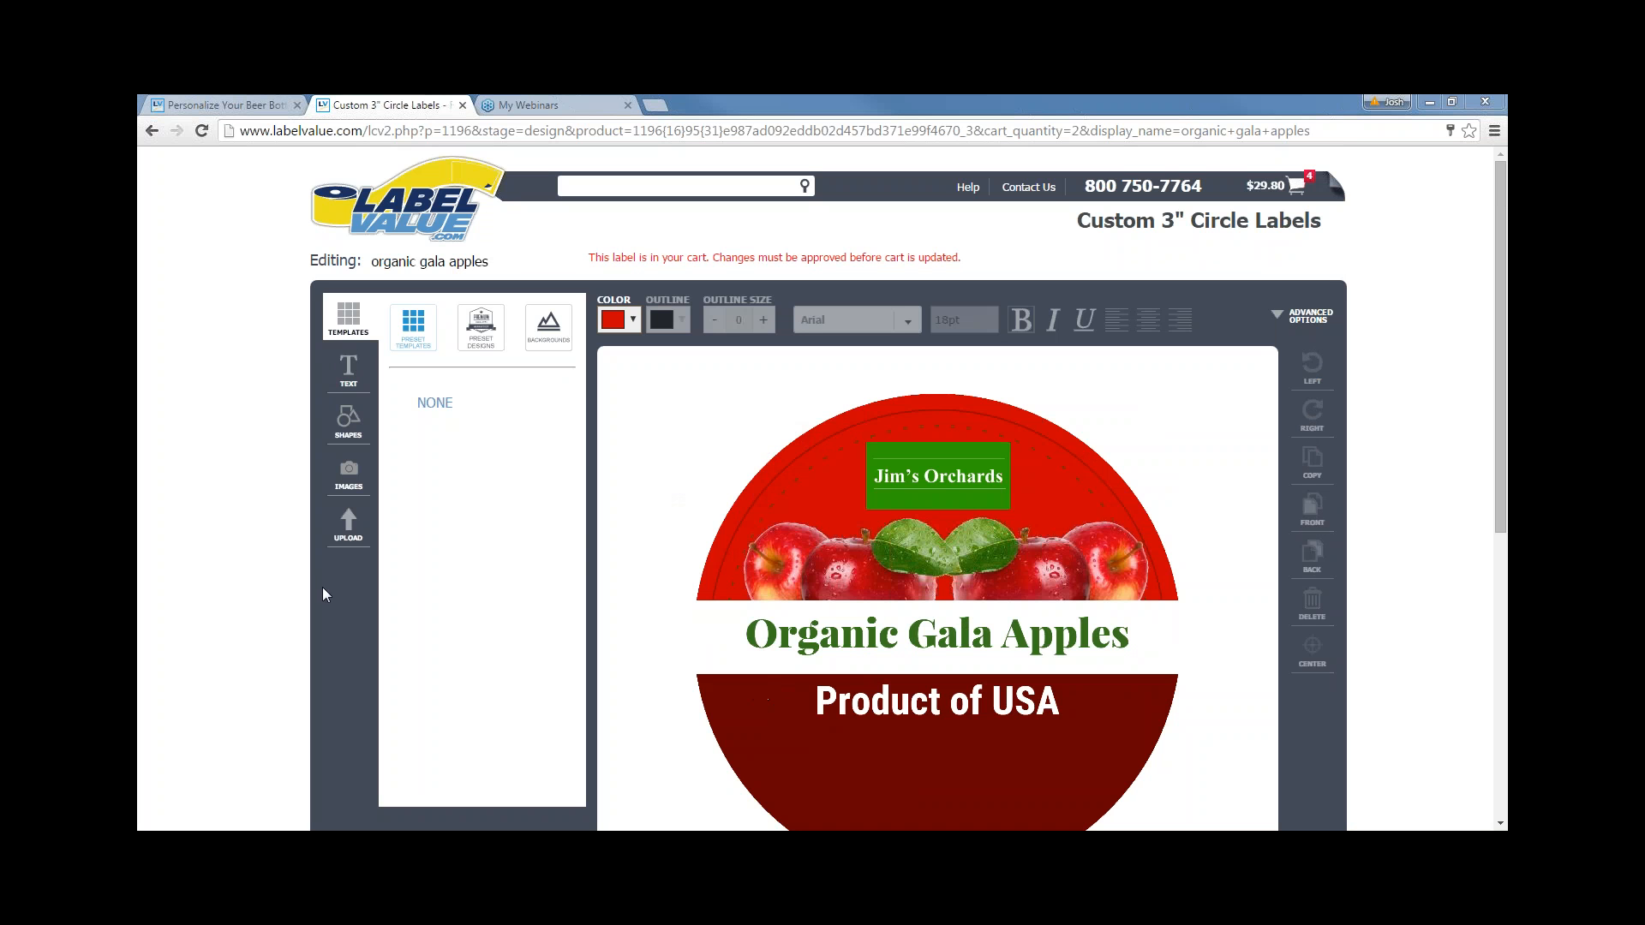
{"action": "left_click", "coordinate": [347, 524]}
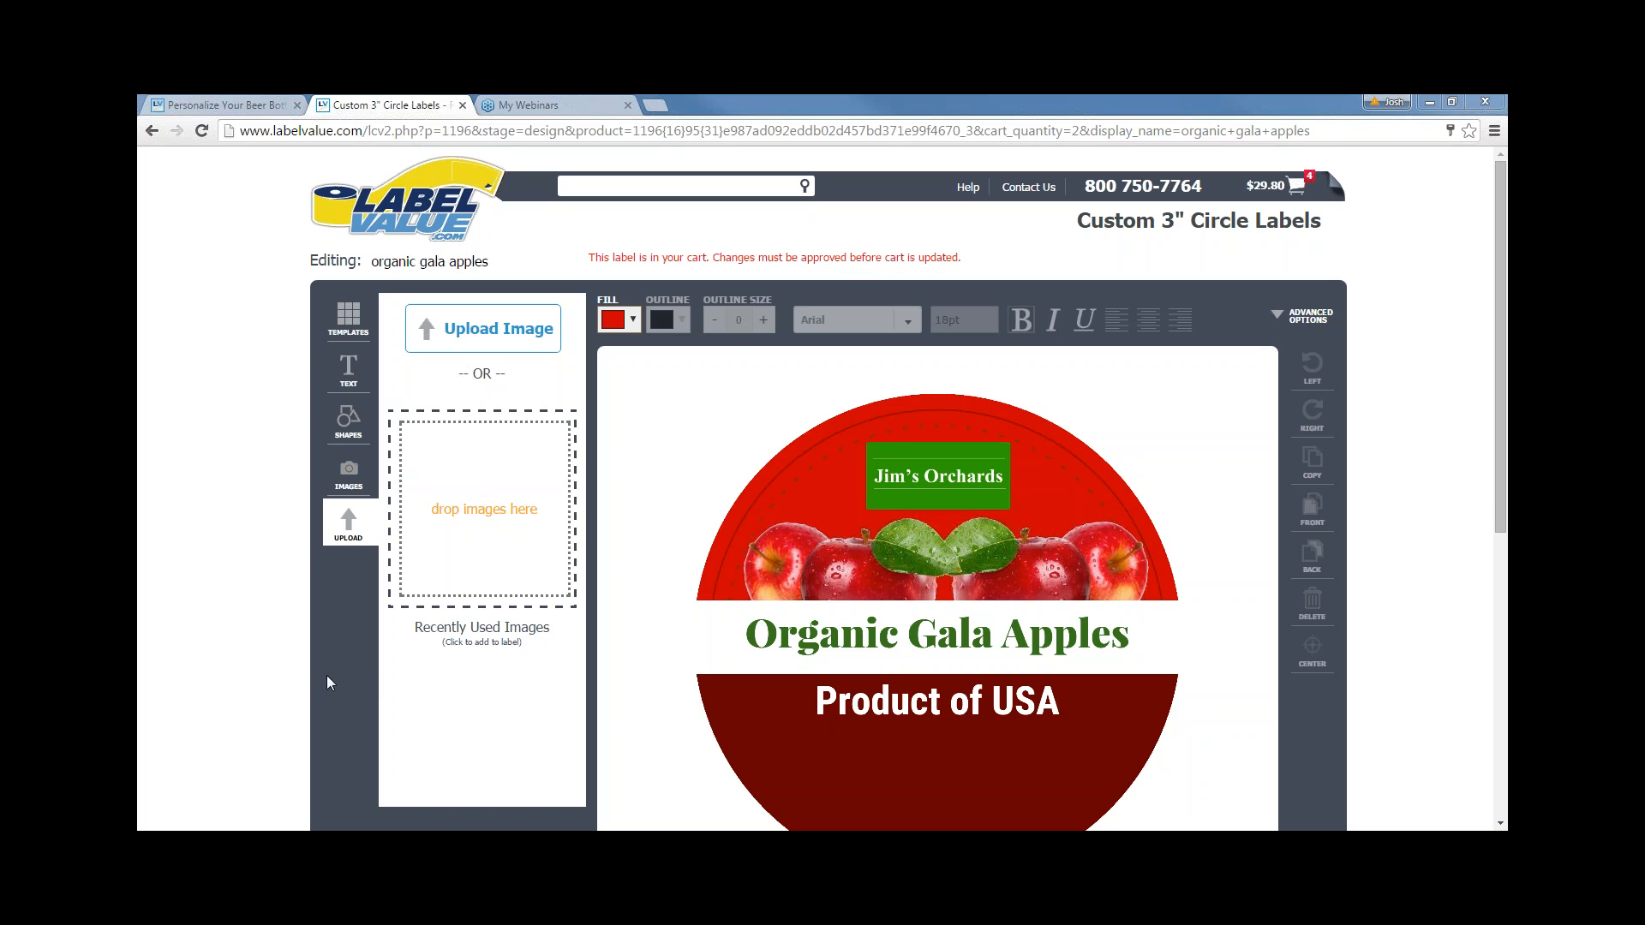
{"action": "scroll", "coordinate": [305, 684], "scroll_direction": "down", "scroll_amount": 1}
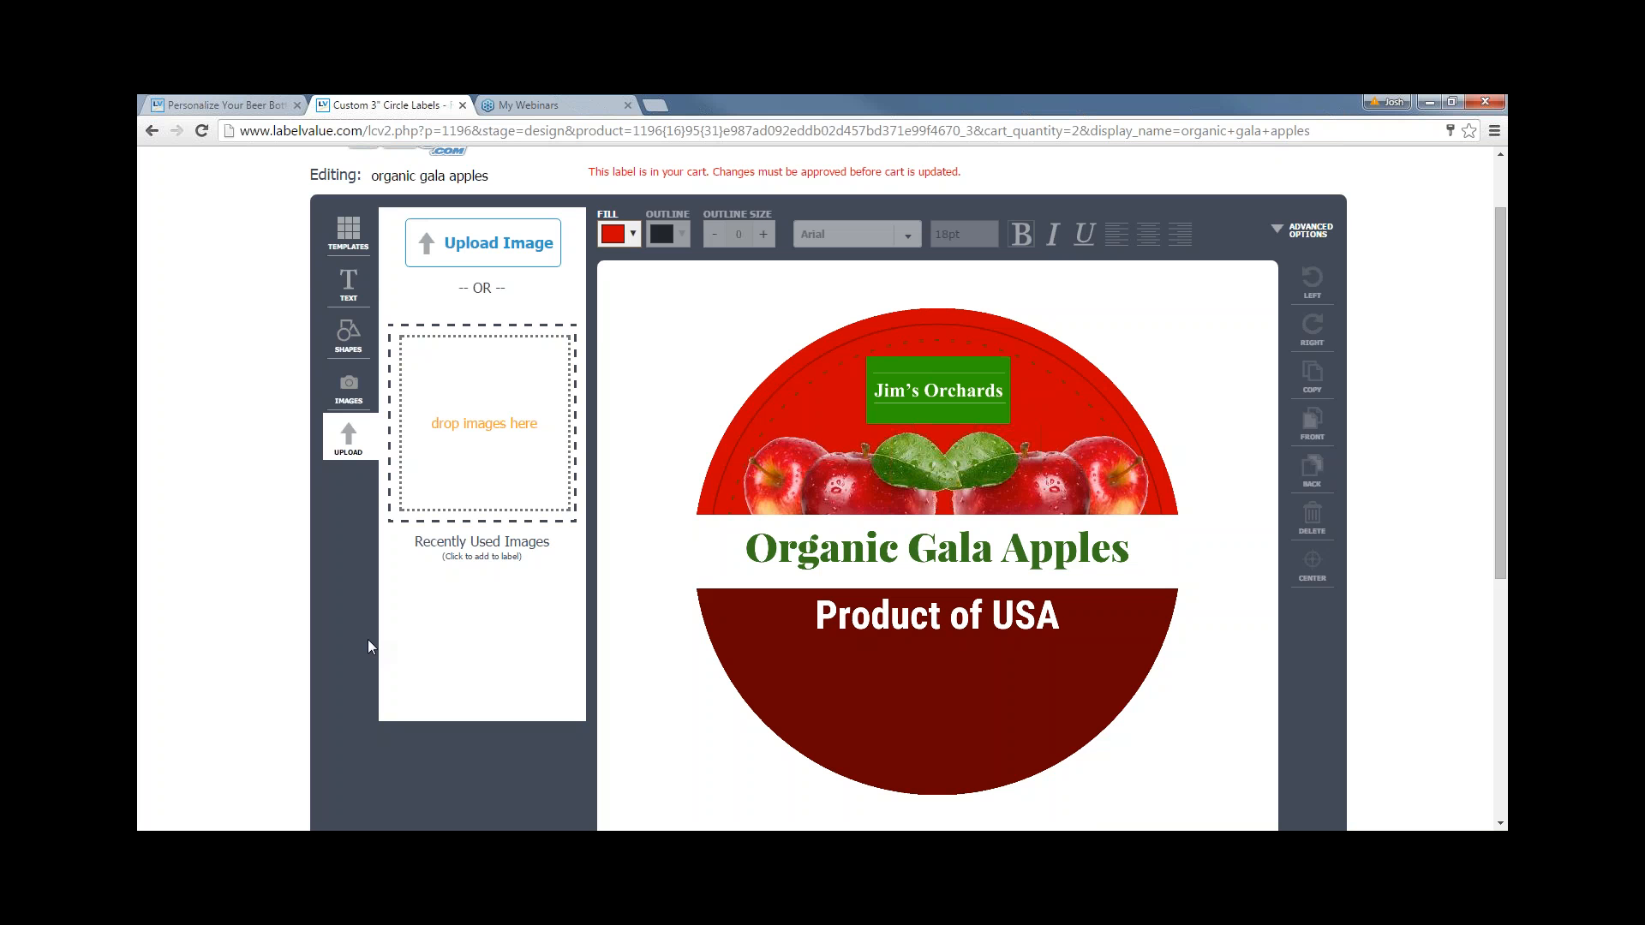
{"action": "scroll", "coordinate": [716, 489], "scroll_direction": "up", "scroll_amount": 1}
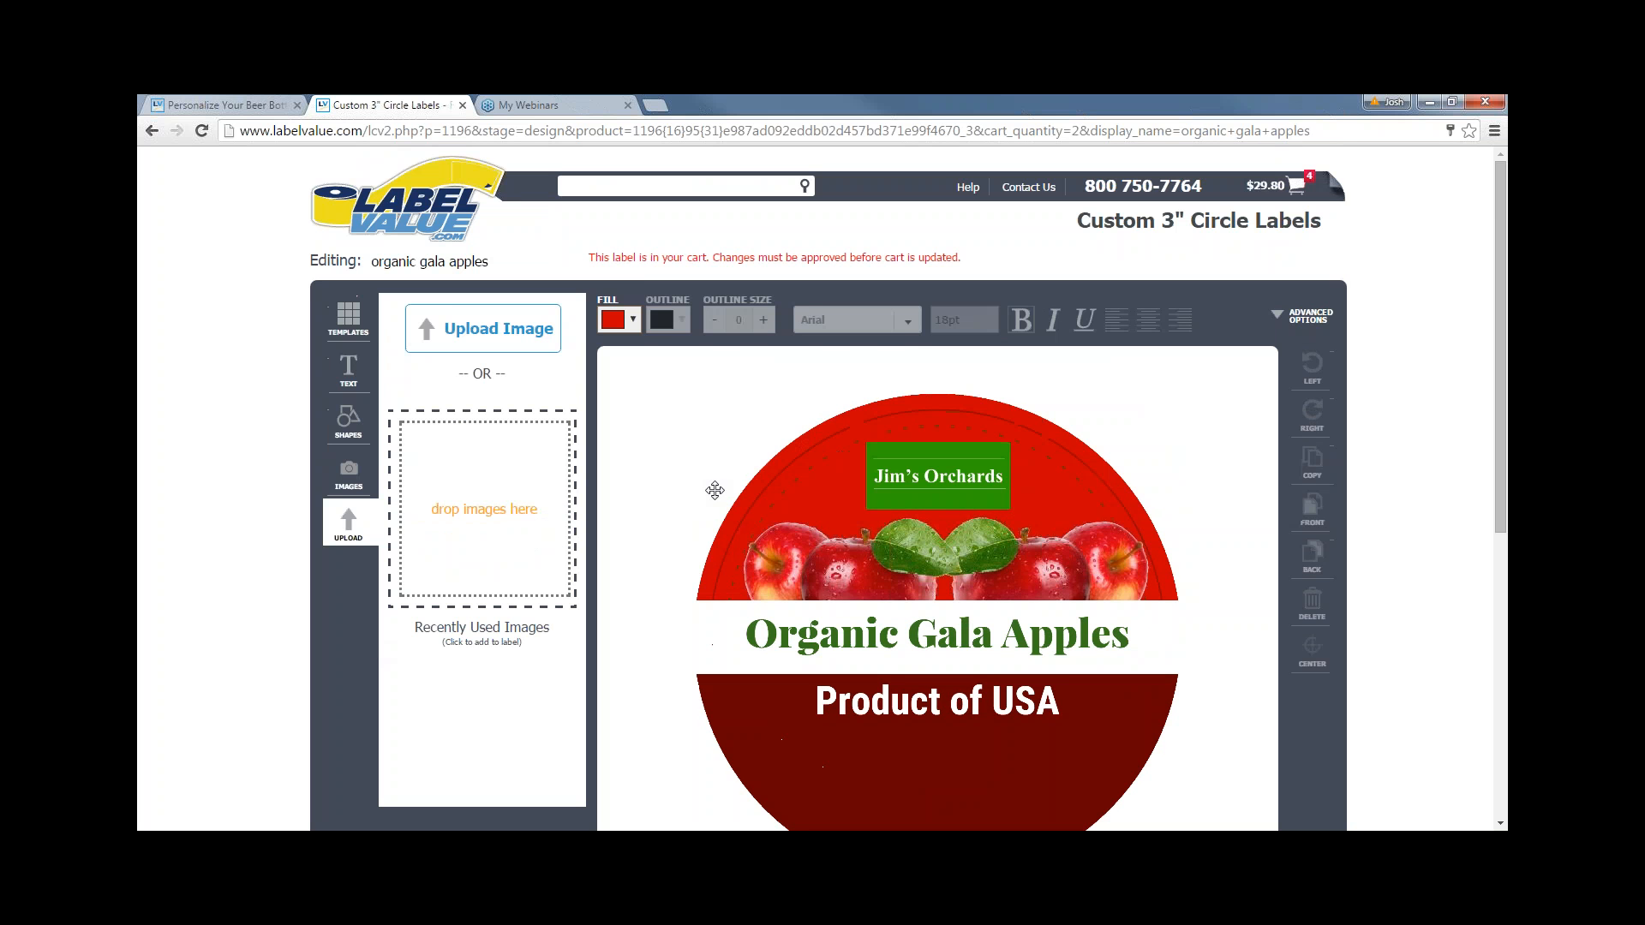
{"action": "scroll", "coordinate": [673, 543], "scroll_direction": "down", "scroll_amount": 1}
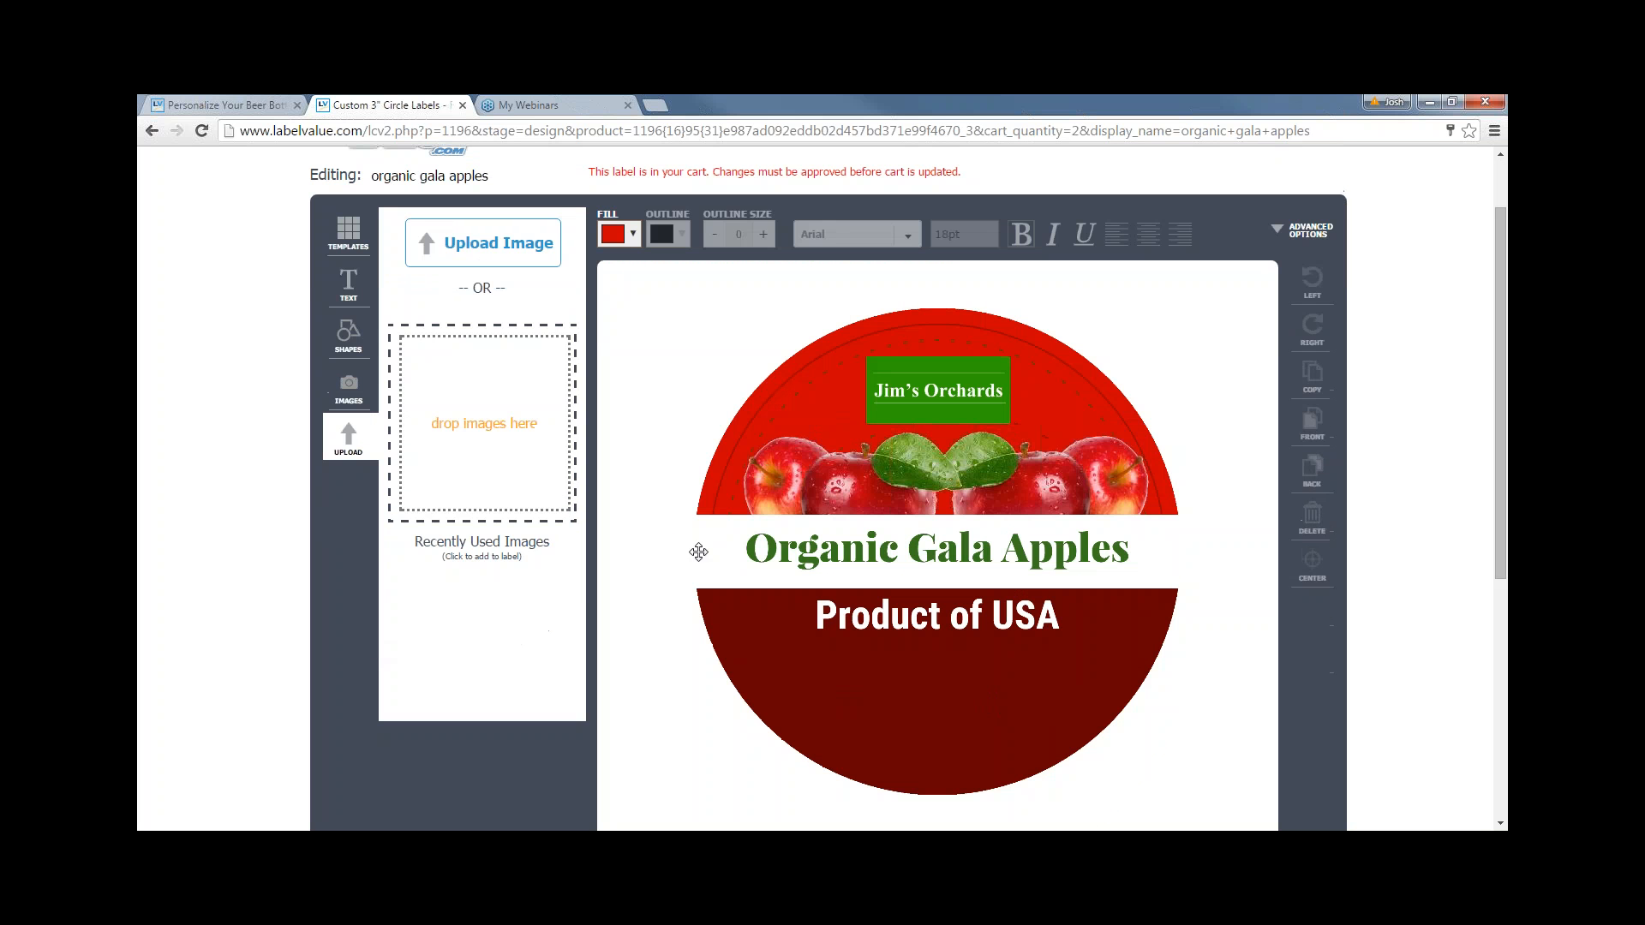
- Give the white title band a dark green outline and send it one layer back
{"action": "left_click", "coordinate": [711, 567]}
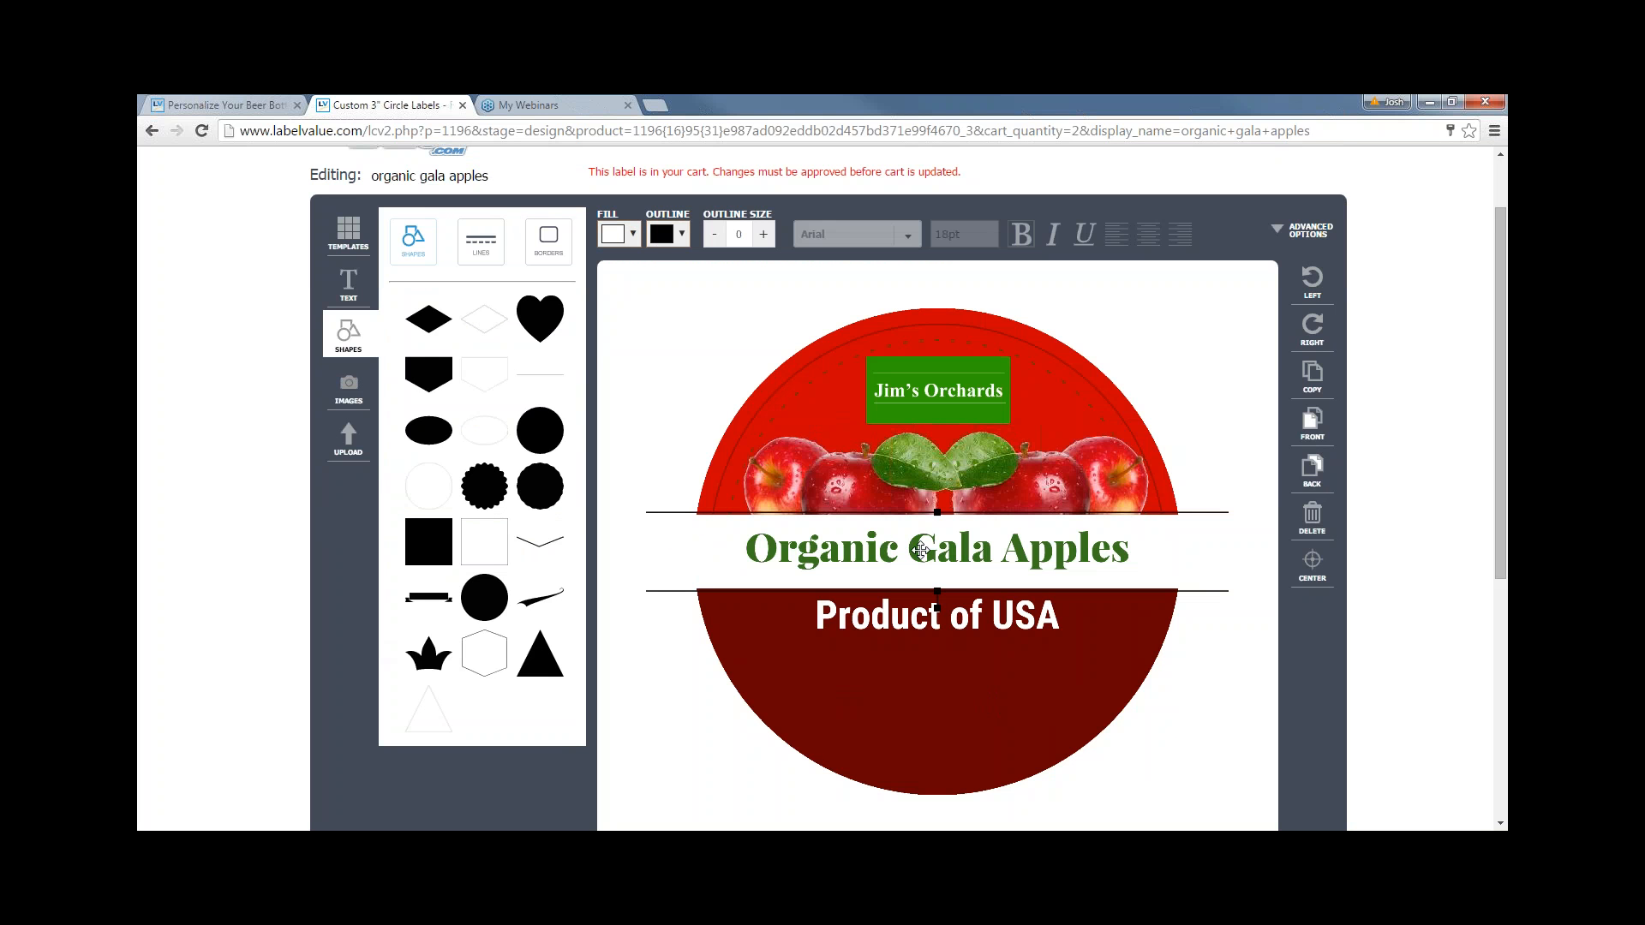
{"action": "scroll", "coordinate": [650, 448], "scroll_direction": "up", "scroll_amount": 1}
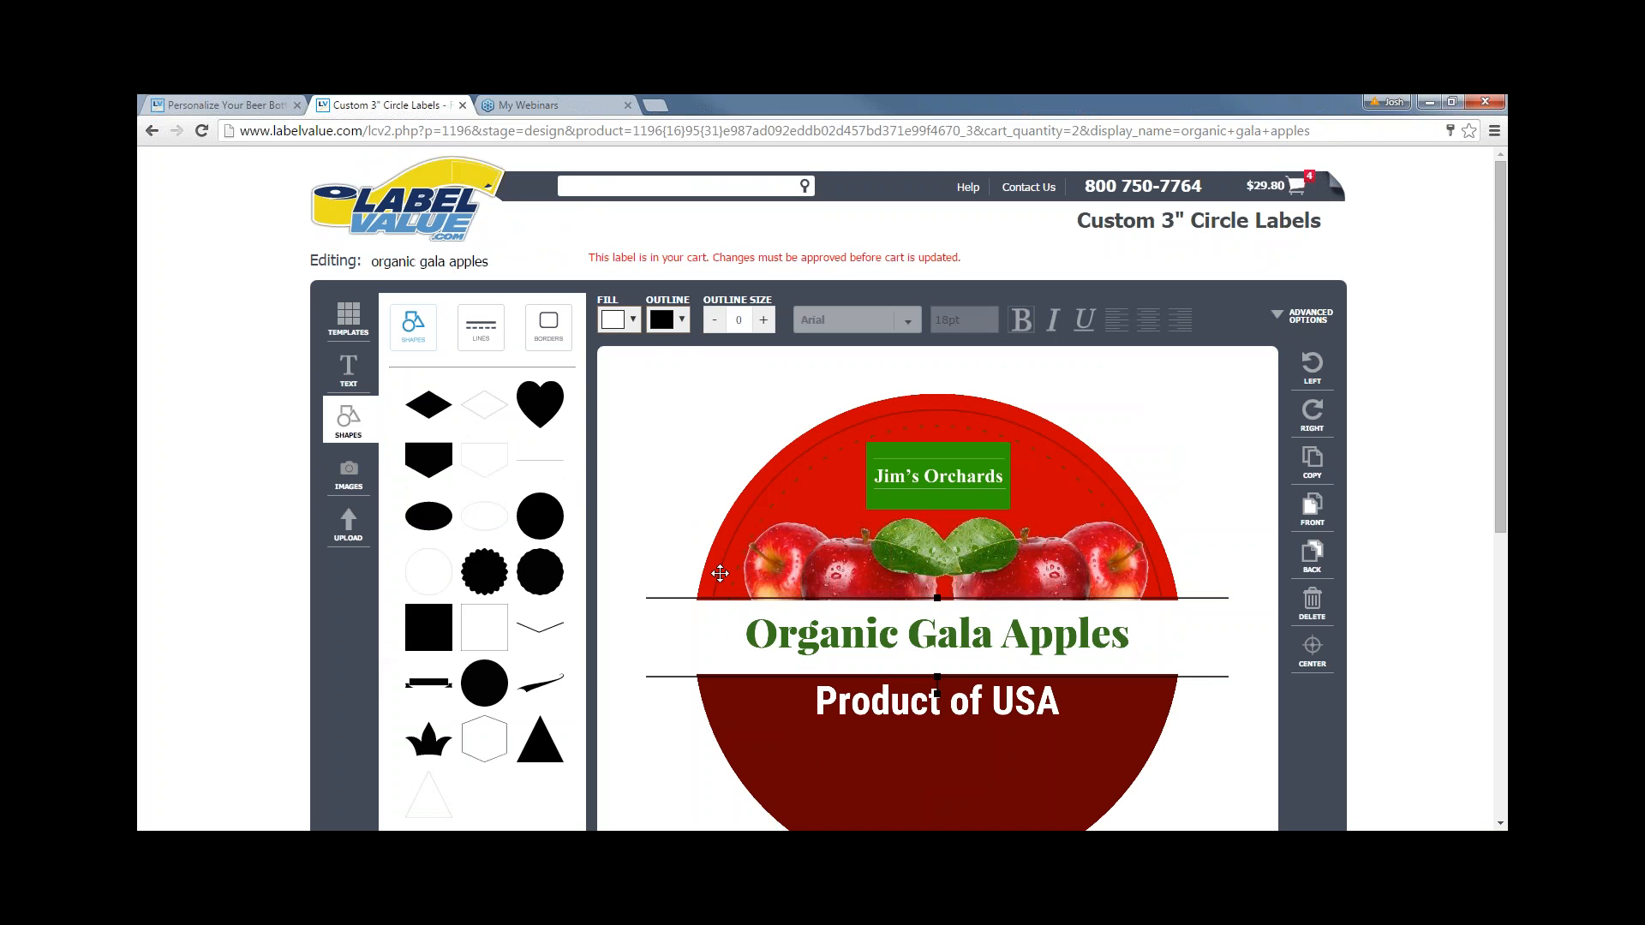
{"action": "left_click", "coordinate": [677, 323]}
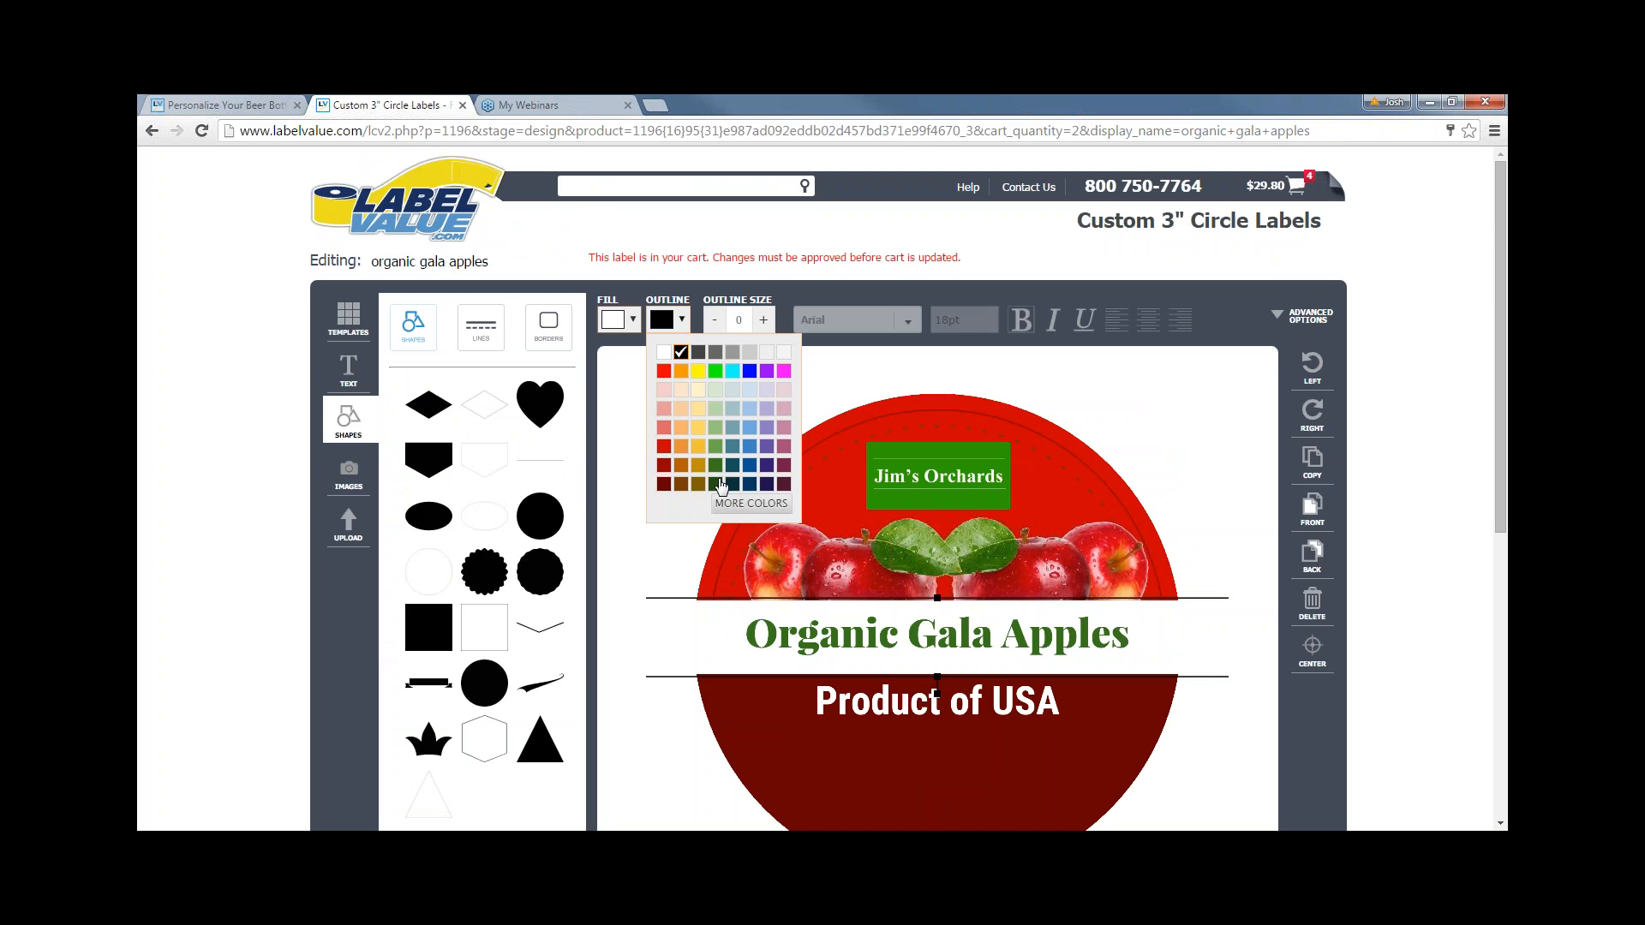
{"action": "left_click", "coordinate": [718, 465]}
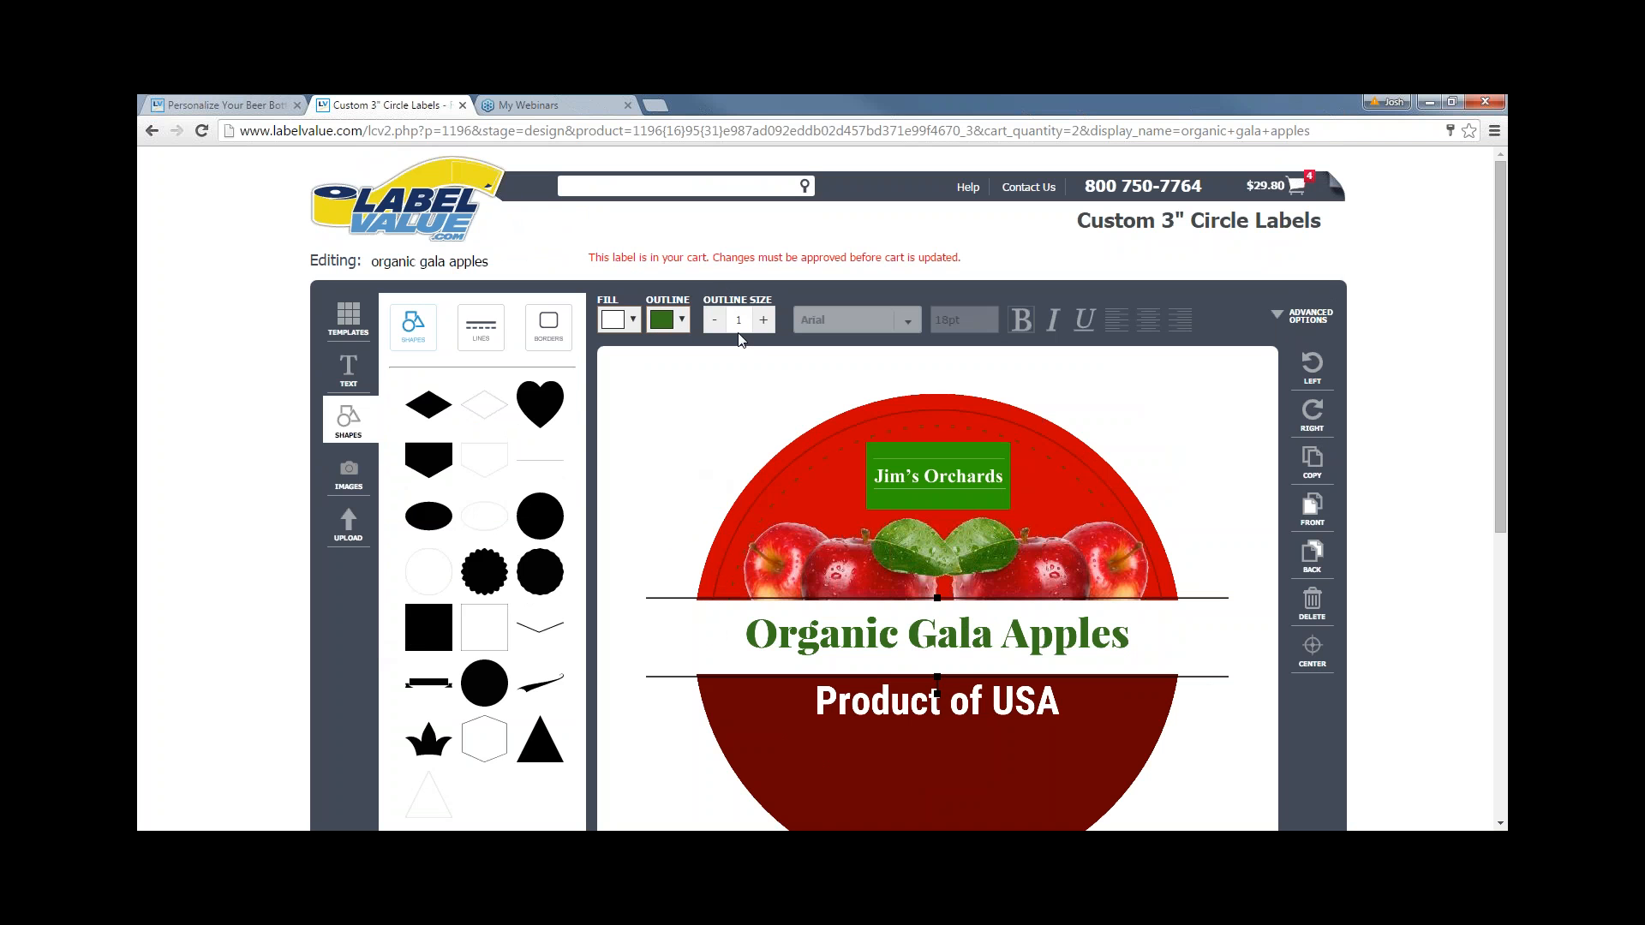
{"action": "left_click", "coordinate": [649, 461]}
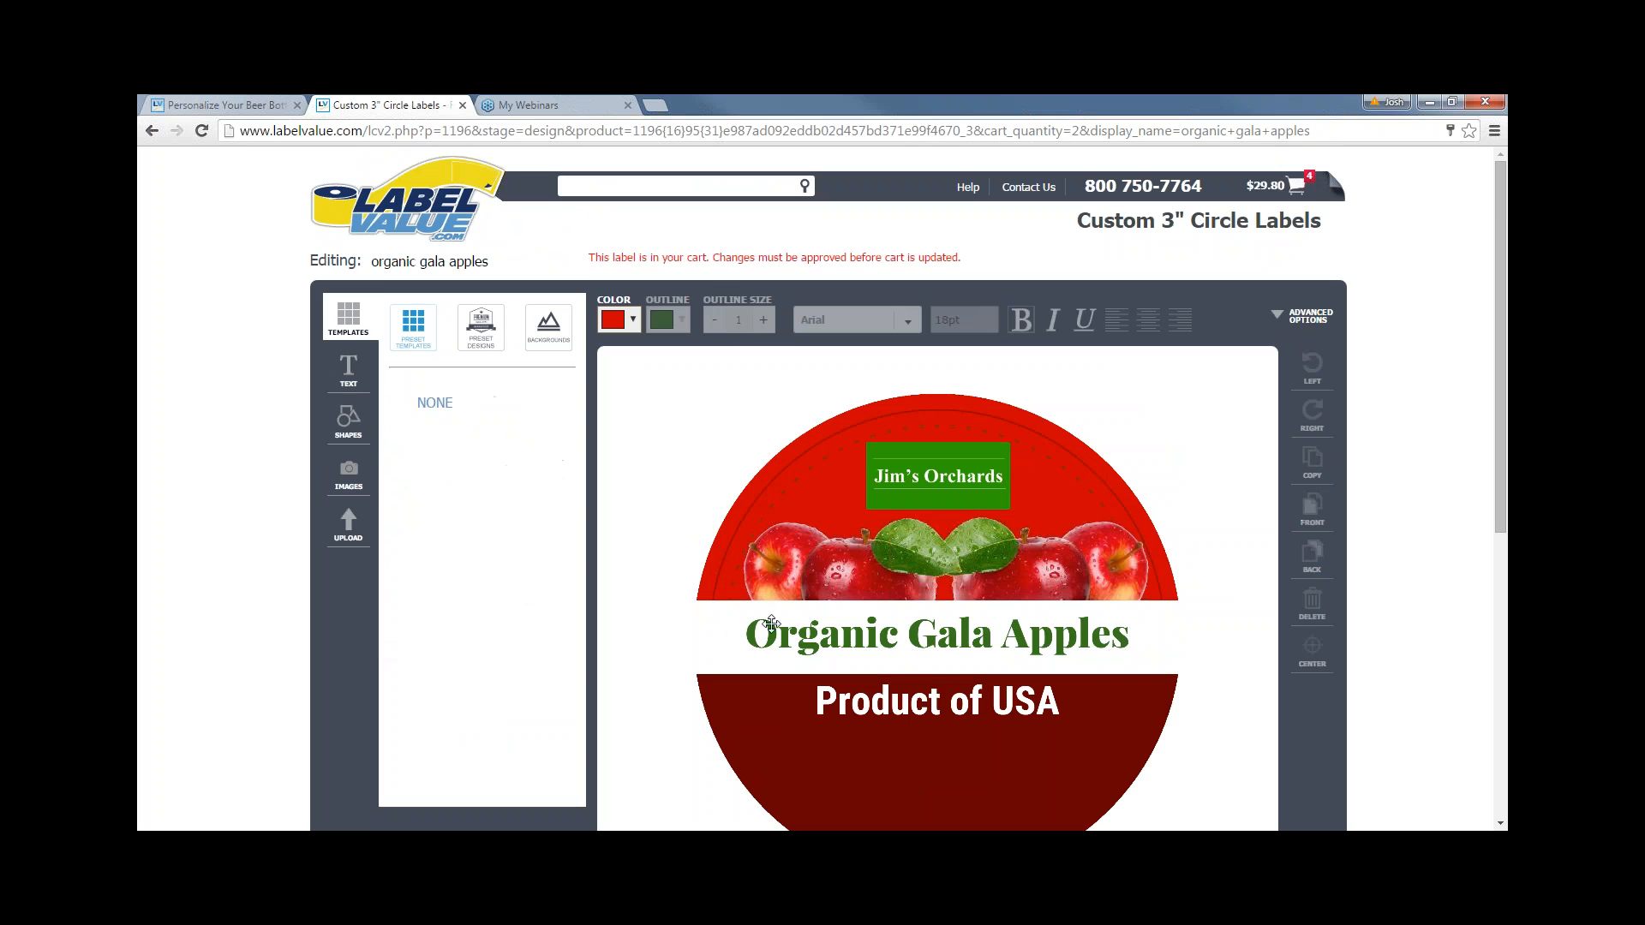
{"action": "left_click", "coordinate": [721, 628]}
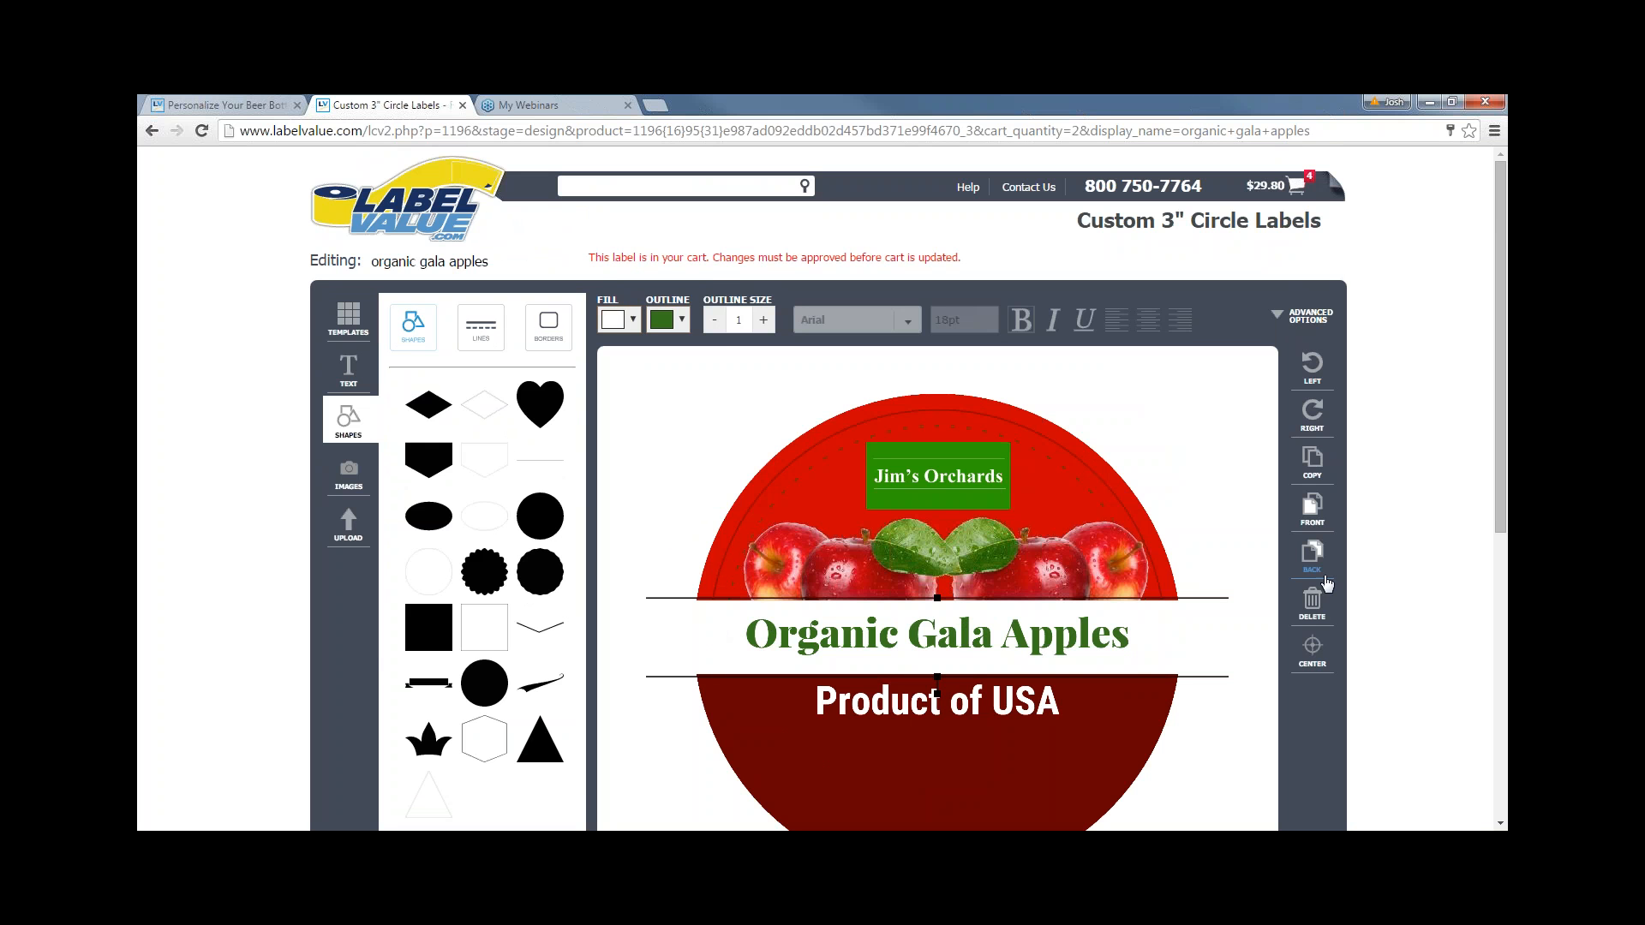
{"action": "left_click", "coordinate": [1317, 574]}
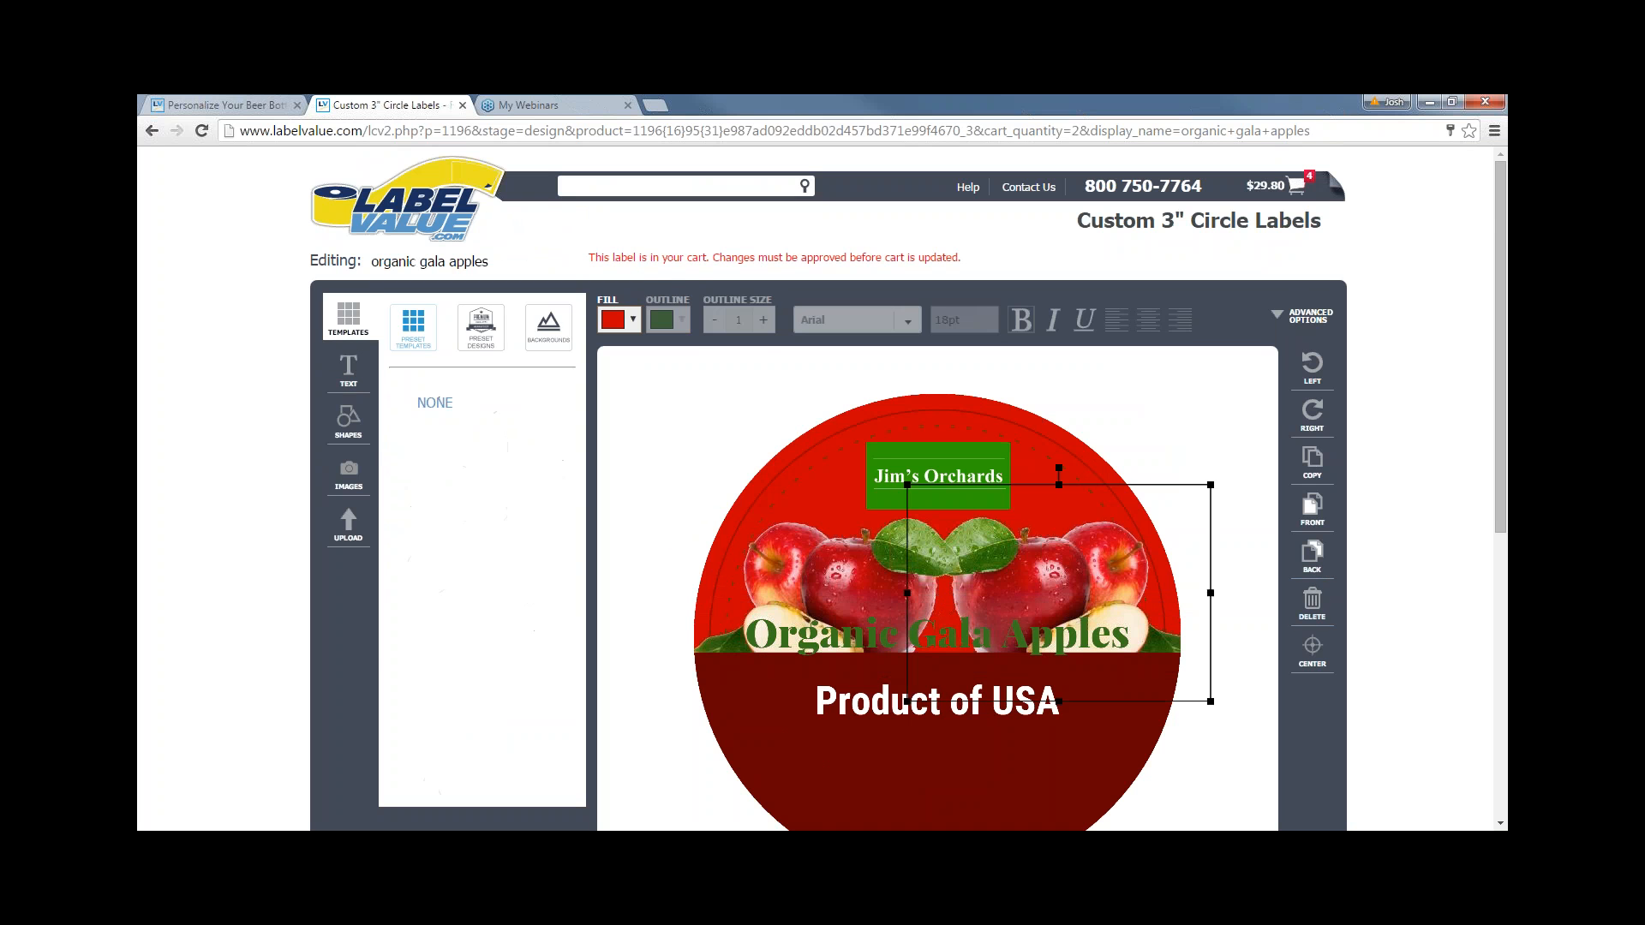
- Insert a square from Shapes clipart with white fill and outline thickness 4
{"action": "left_click", "coordinate": [349, 471]}
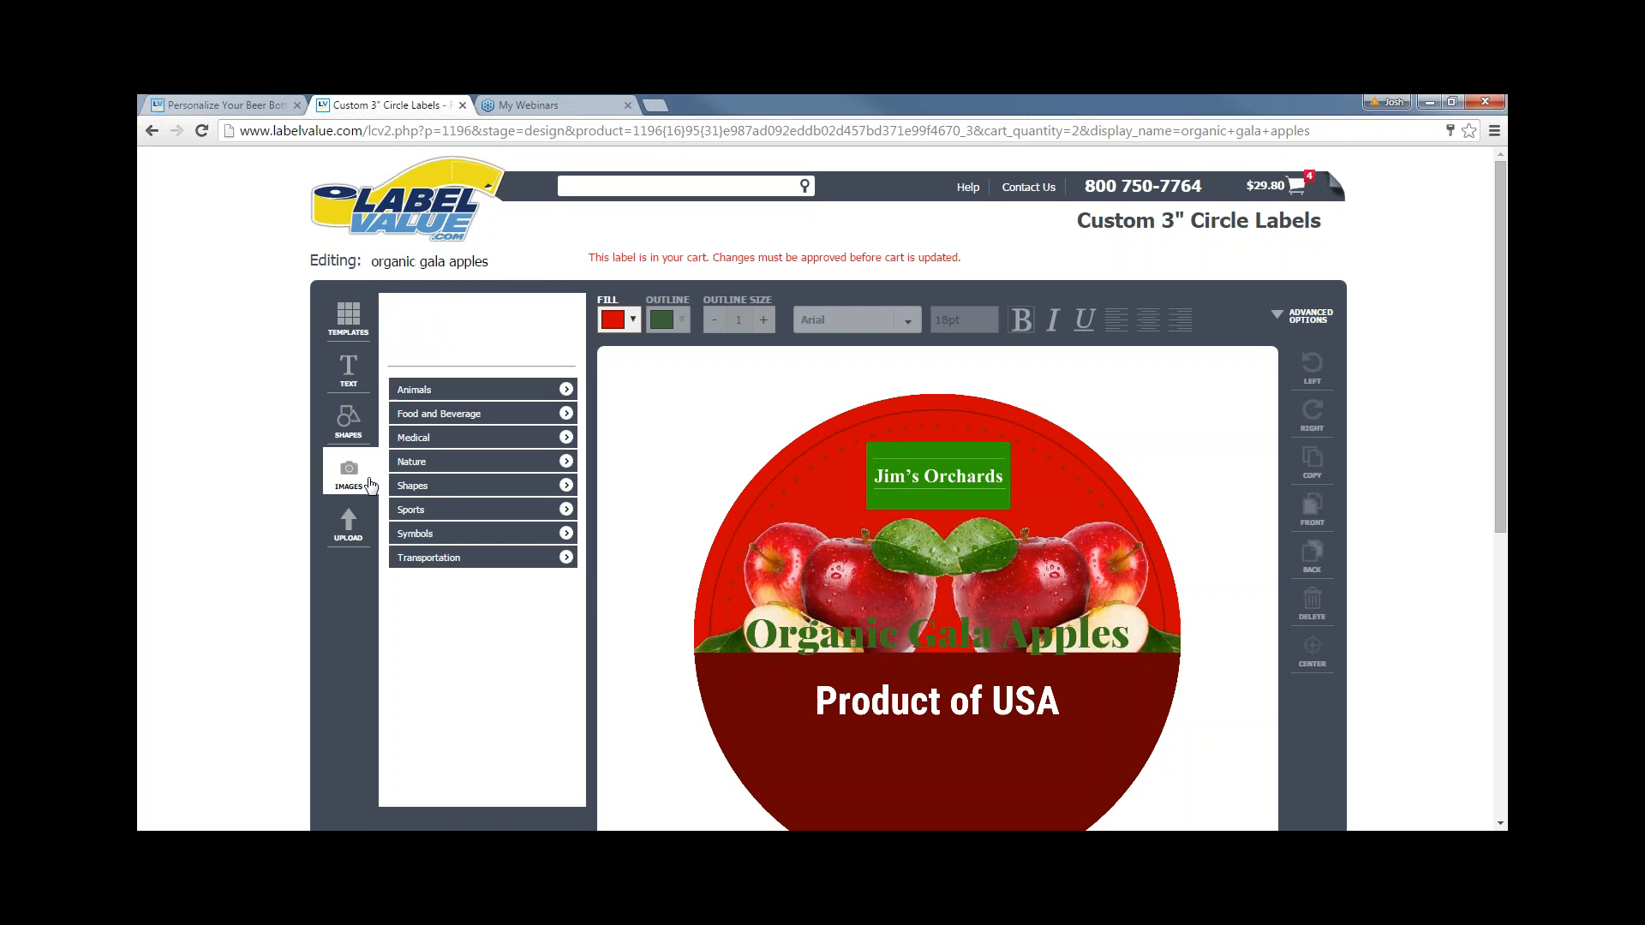
{"action": "left_click", "coordinate": [449, 487]}
{"action": "left_click", "coordinate": [436, 524]}
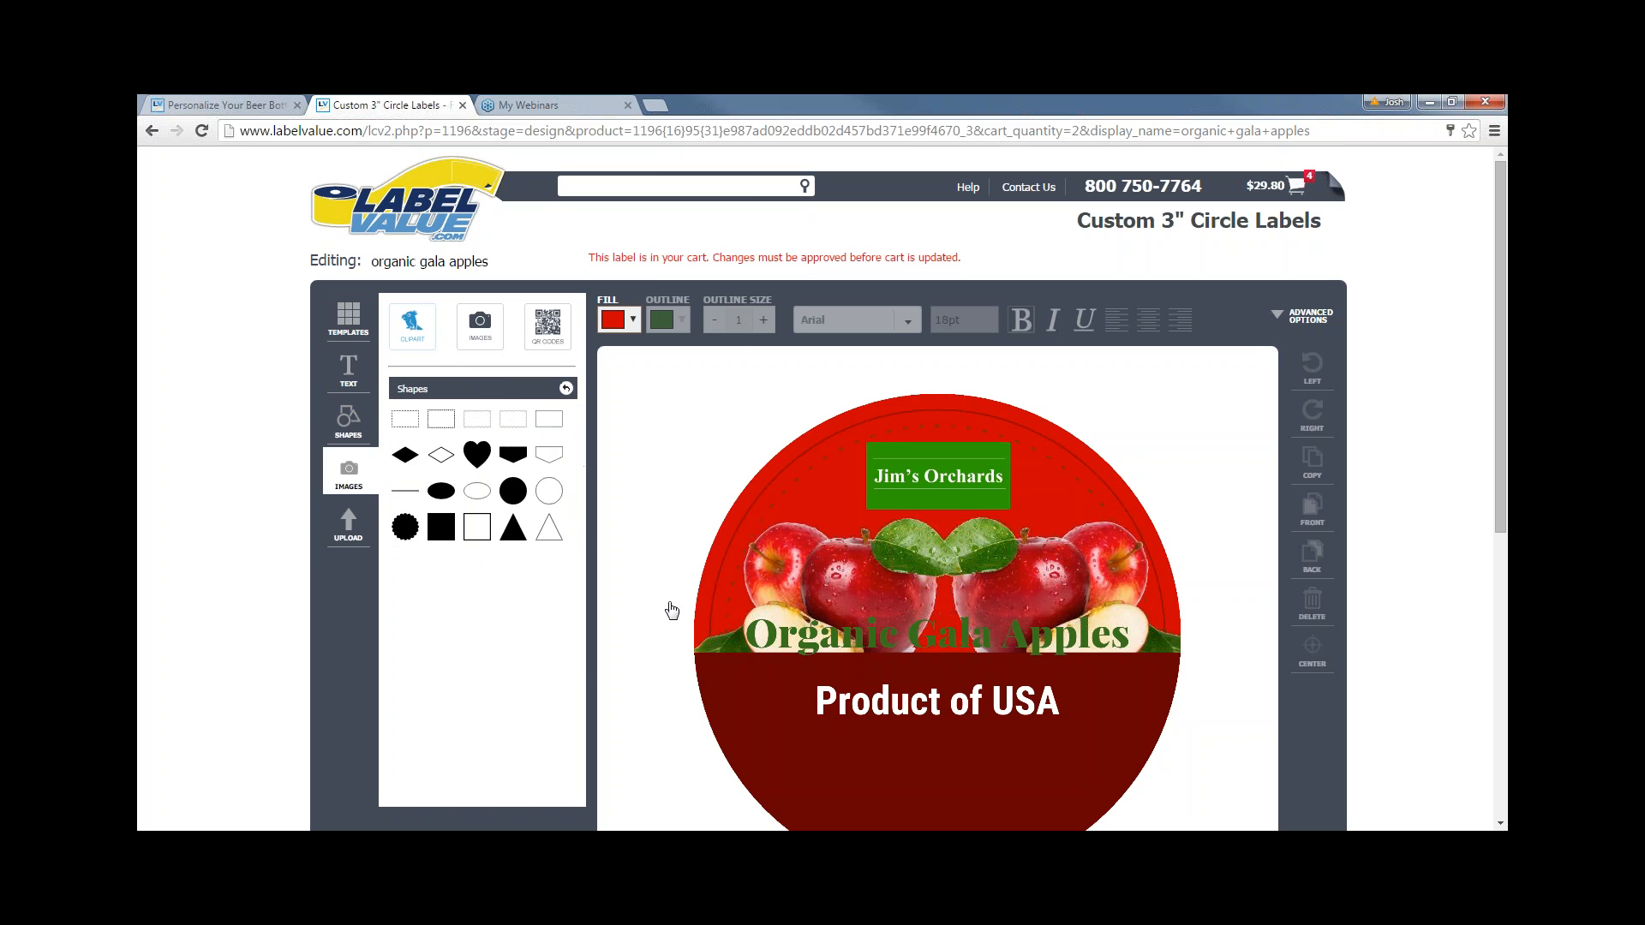
{"action": "left_click", "coordinate": [632, 323]}
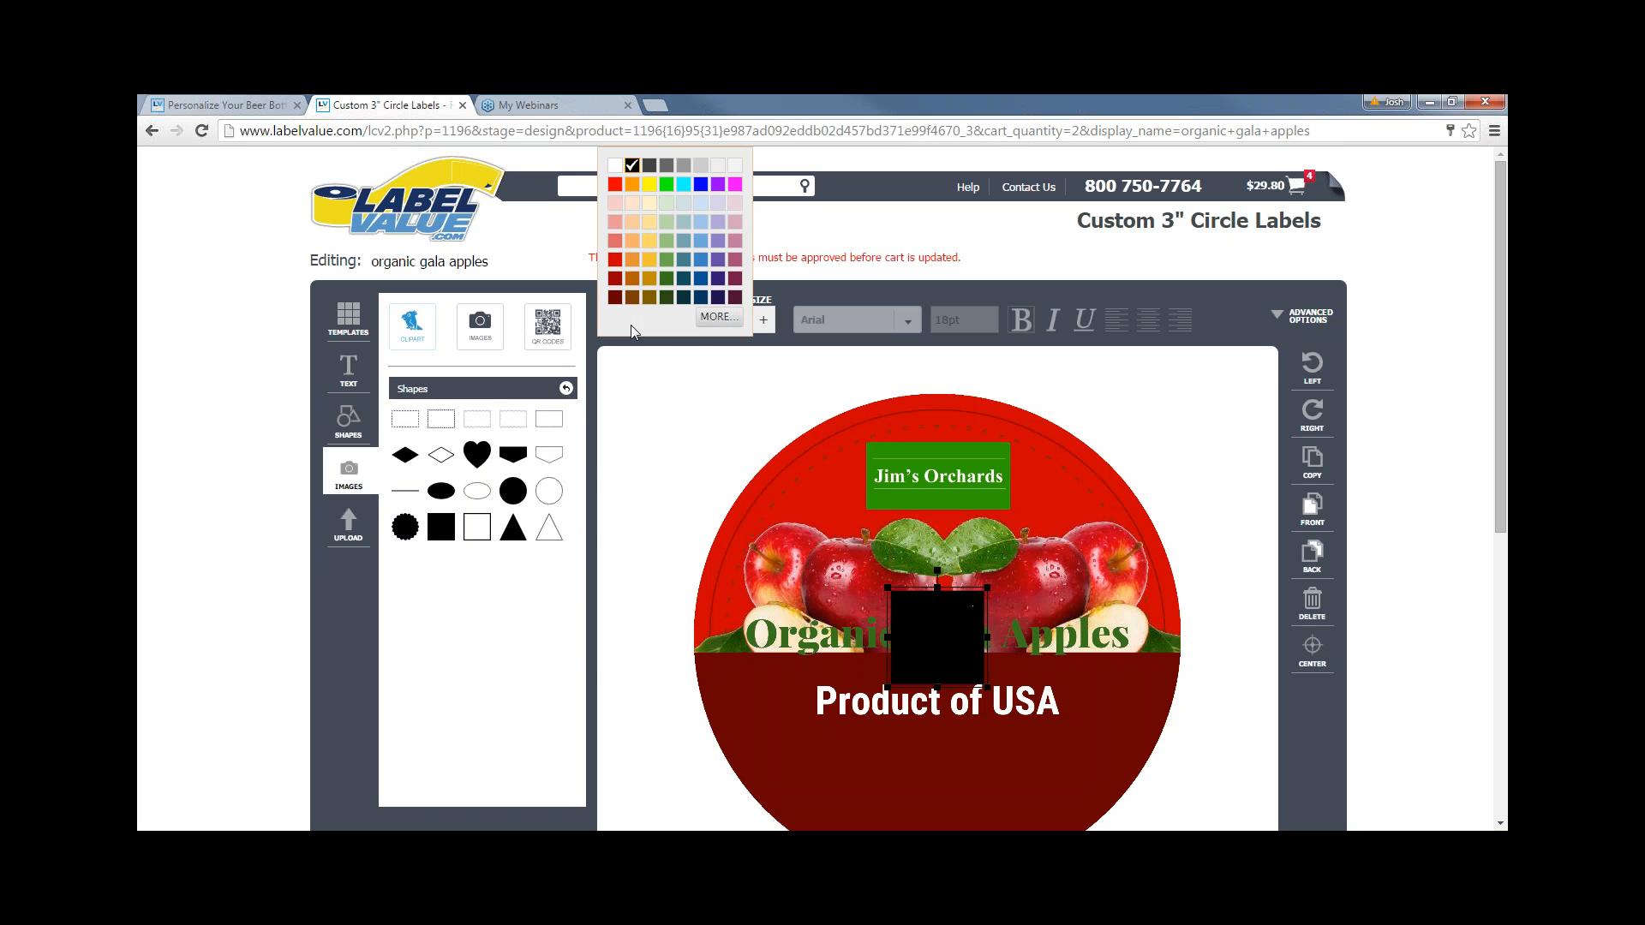
{"action": "left_click", "coordinate": [614, 164]}
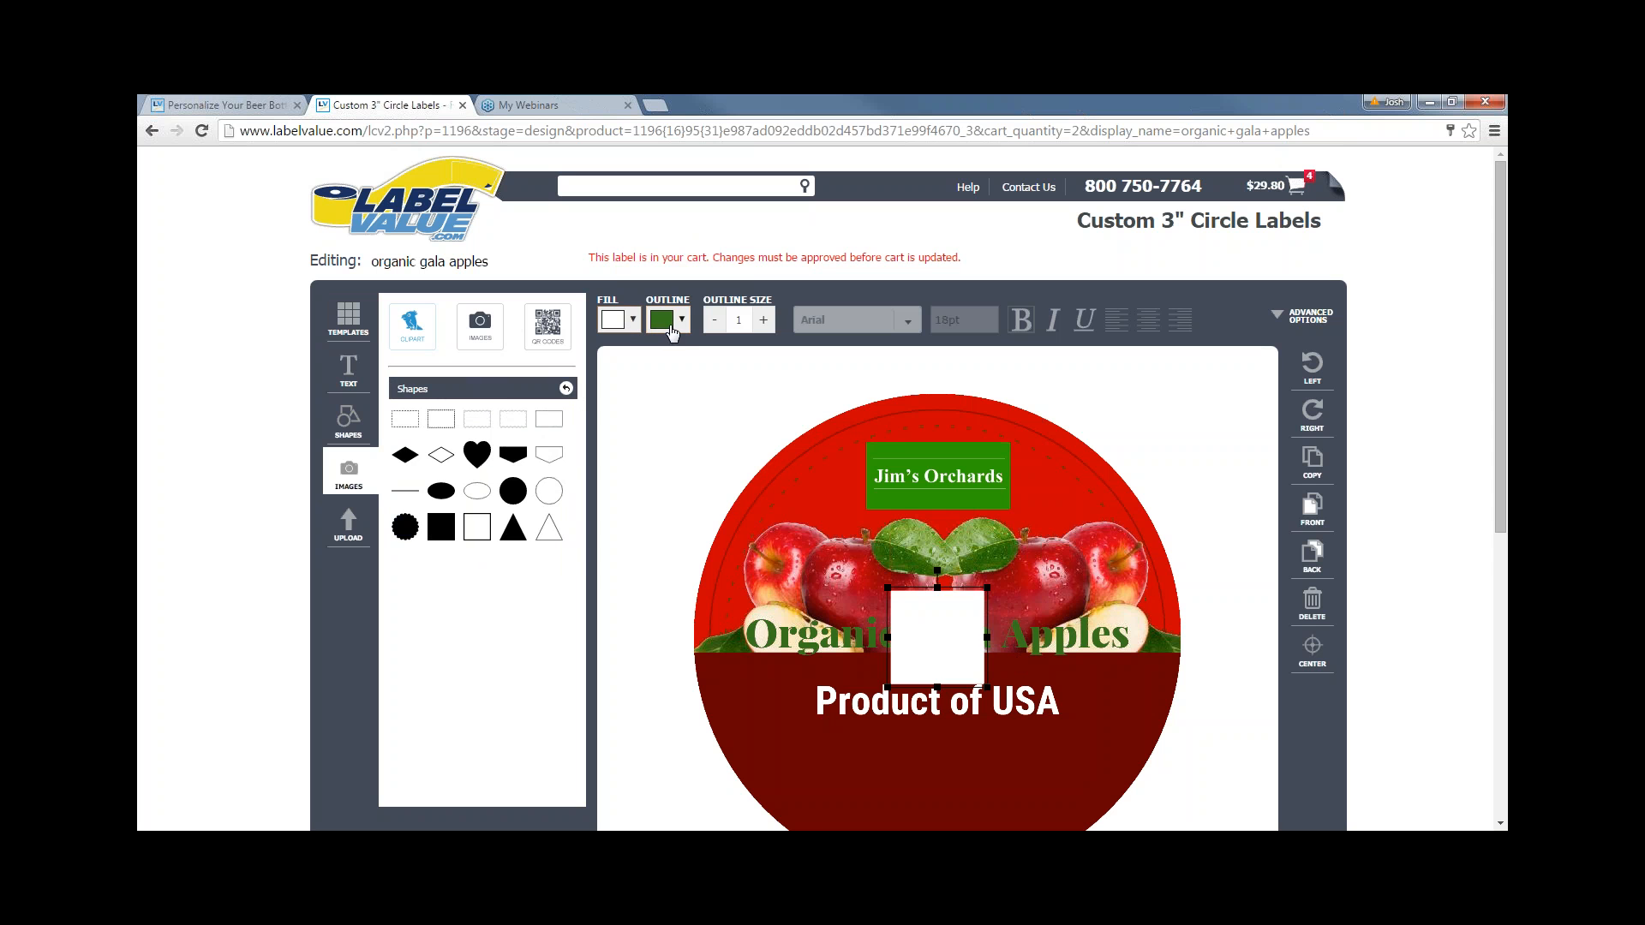
{"action": "left_click", "coordinate": [763, 320]}
{"action": "left_click", "coordinate": [764, 320]}
{"action": "left_click", "coordinate": [763, 320]}
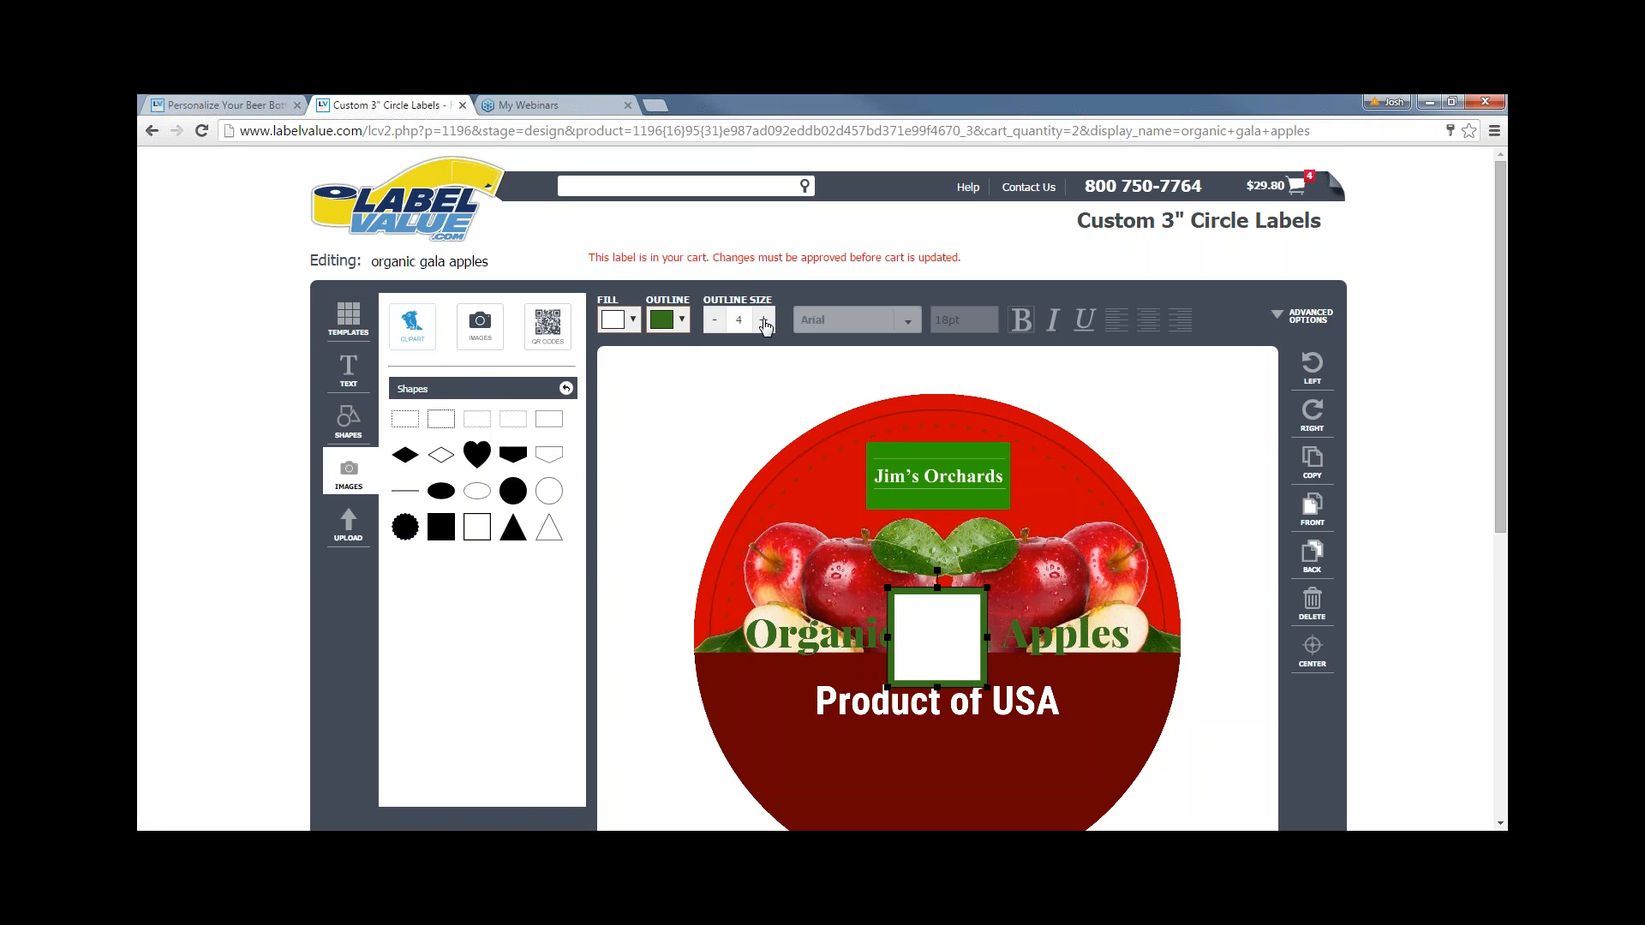
- Stretch the square into a wide band spanning the label left to right
{"action": "left_click_drag", "start_coordinate": [887, 638], "coordinate": [635, 637]}
{"action": "left_click", "coordinate": [991, 645]}
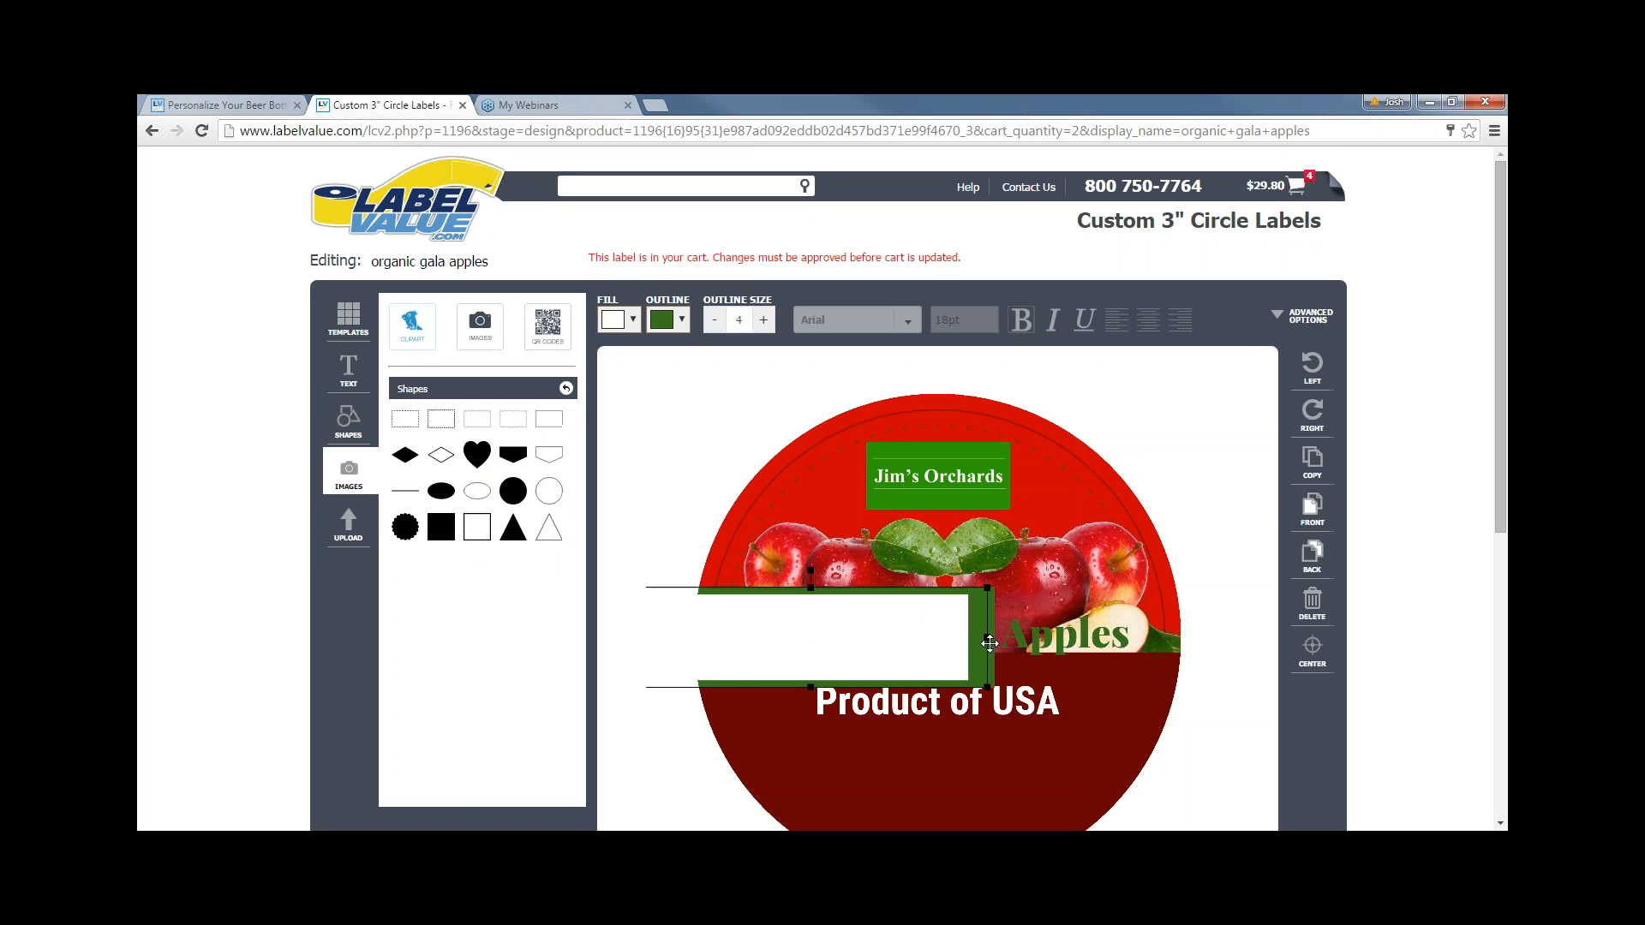
{"action": "left_click_drag", "start_coordinate": [985, 639], "coordinate": [1262, 631]}
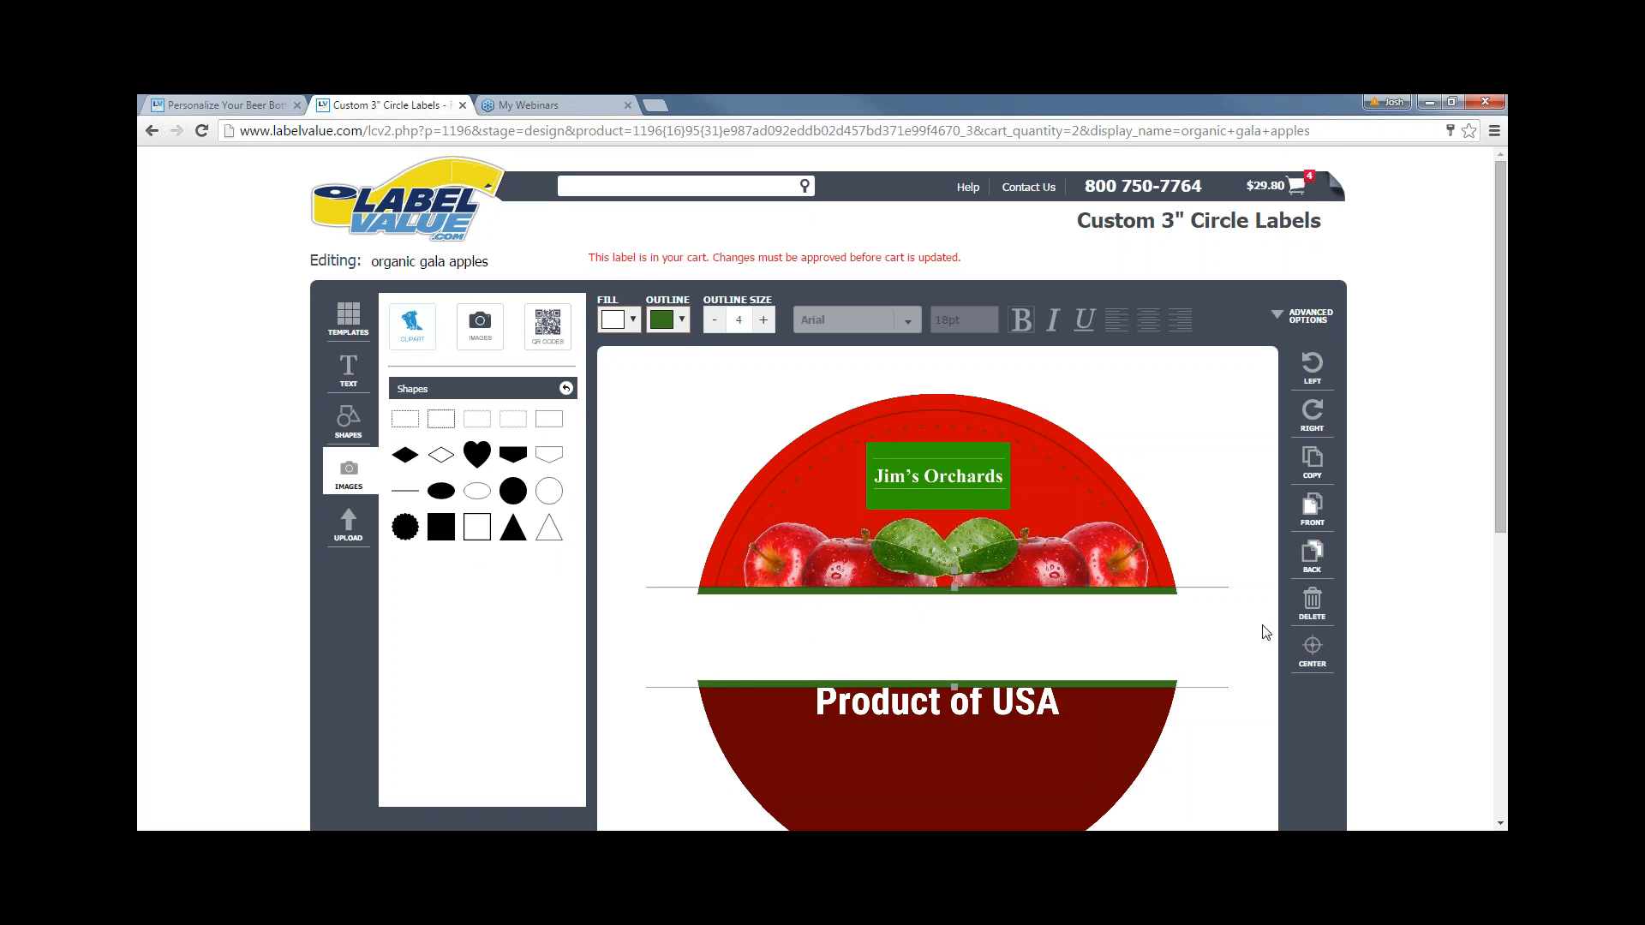
{"action": "left_click", "coordinate": [934, 590]}
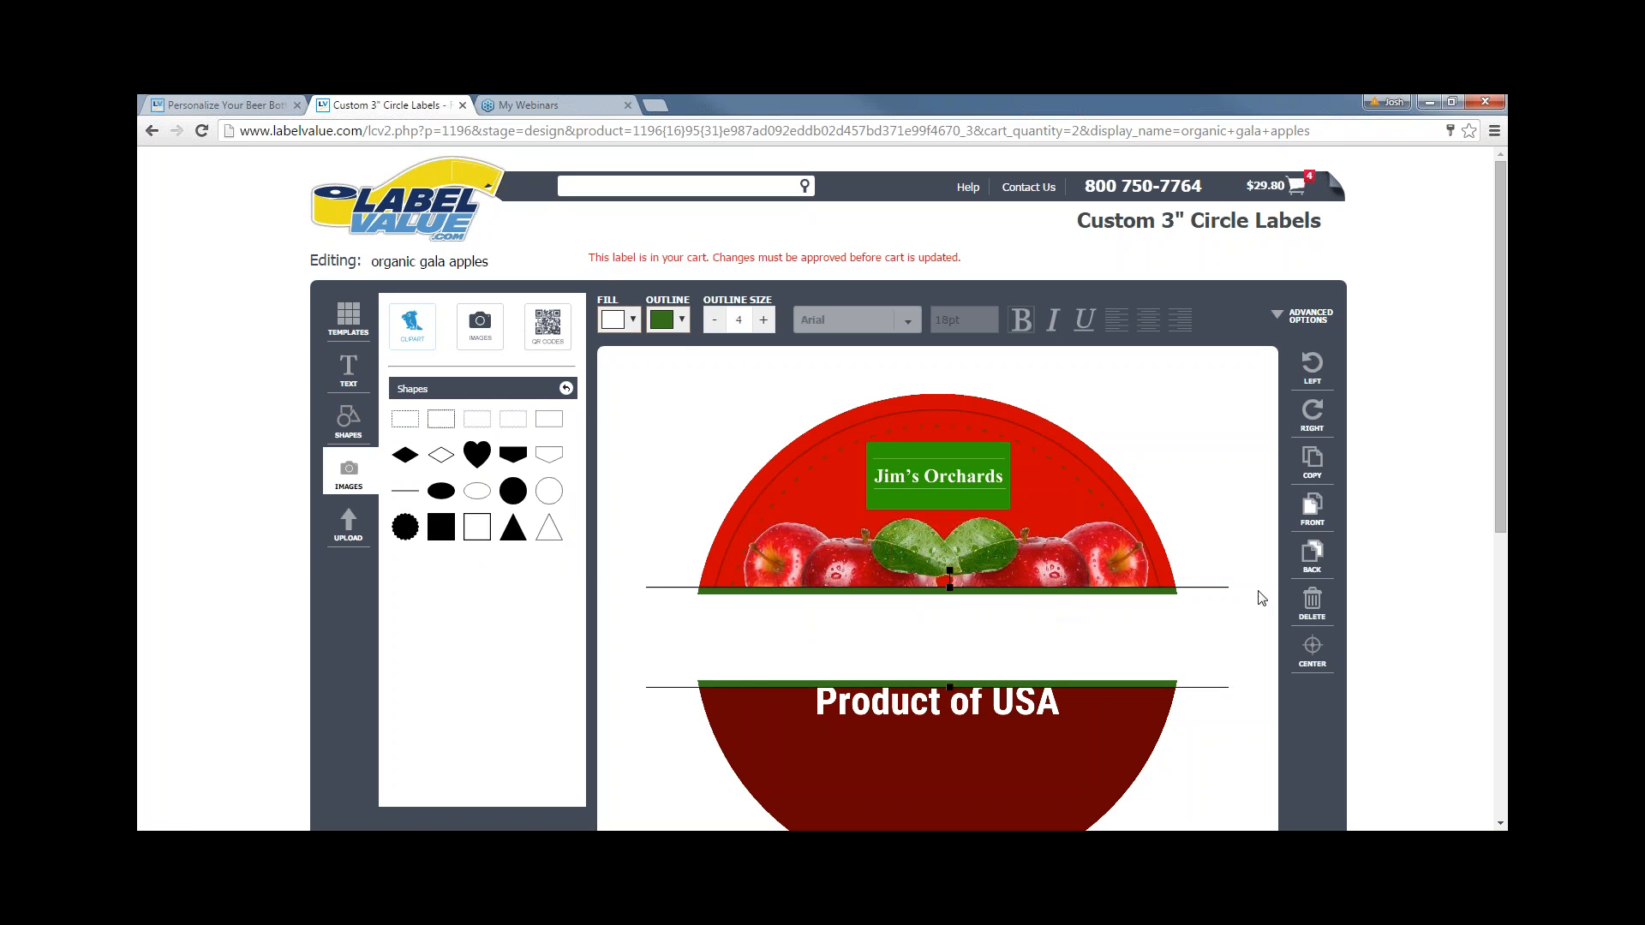
- Send the white band back and move the apples image behind it, revealing the title
{"action": "left_click", "coordinate": [1317, 564]}
{"action": "left_click", "coordinate": [1119, 723]}
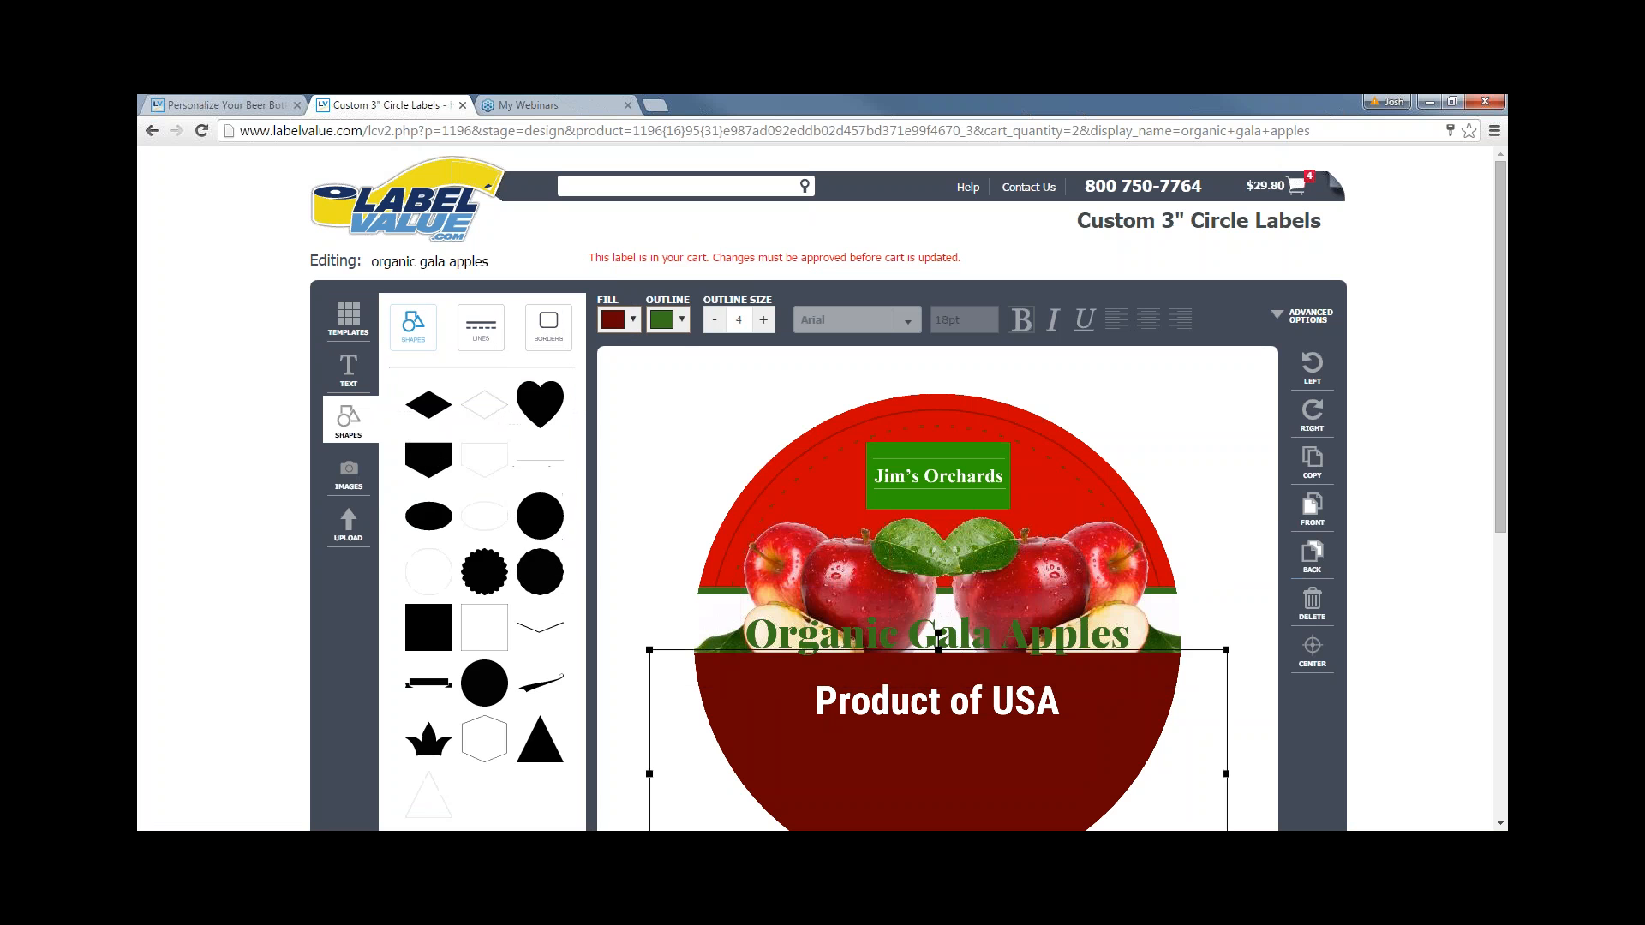
{"action": "left_click", "coordinate": [1312, 556]}
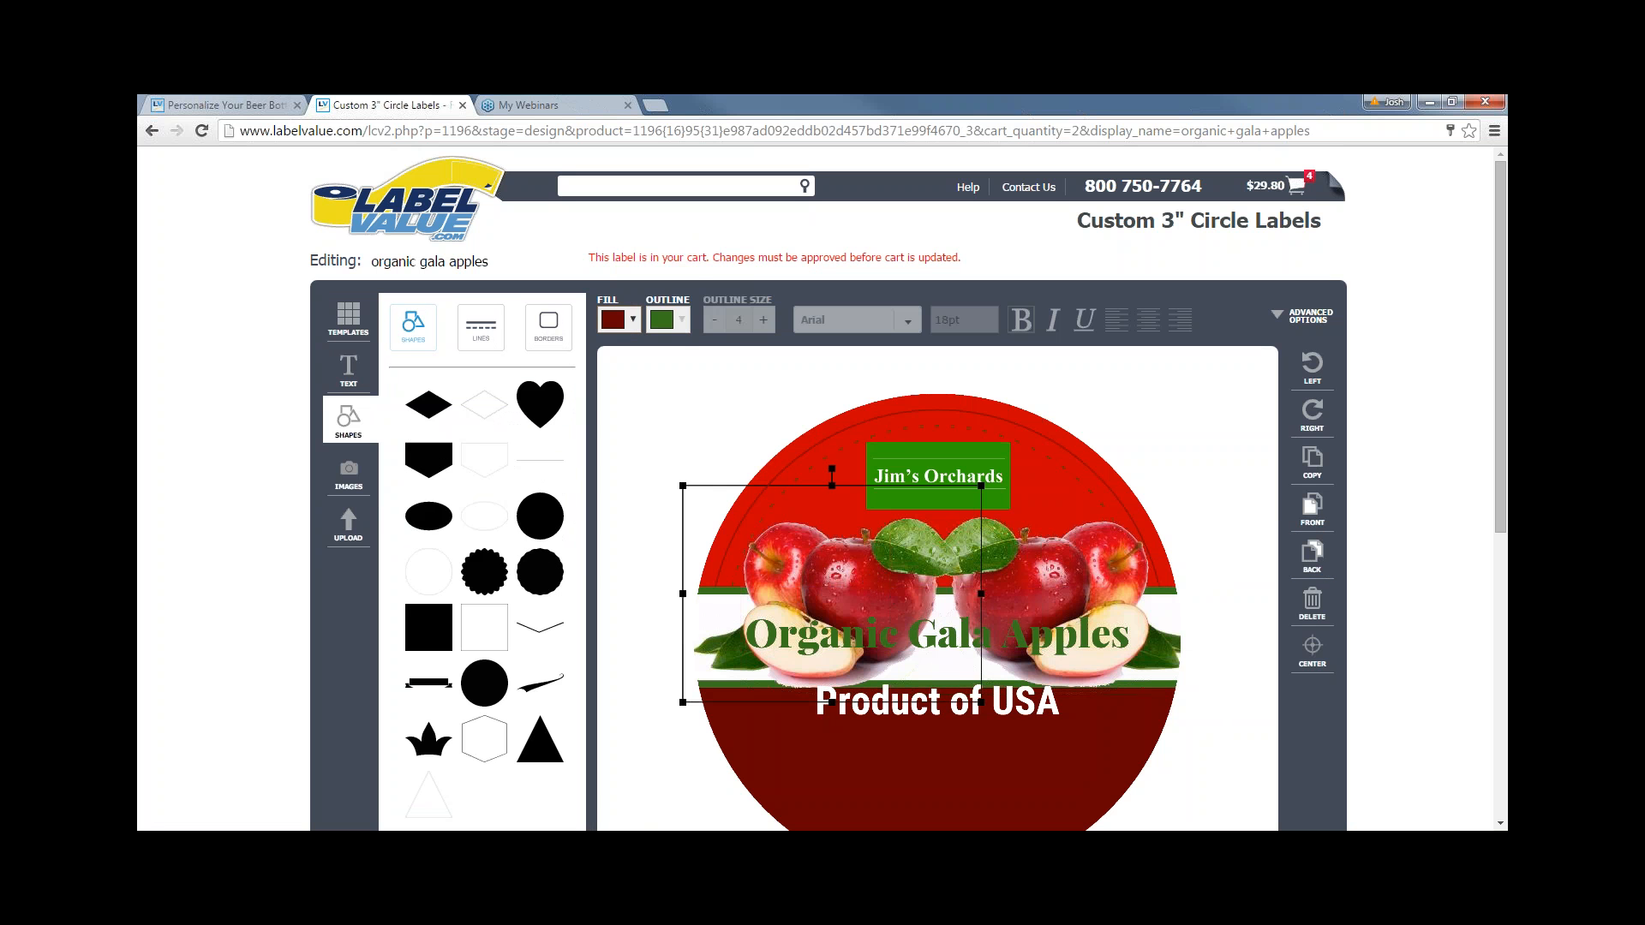
{"action": "left_click_drag", "start_coordinate": [1094, 557], "coordinate": [1096, 557]}
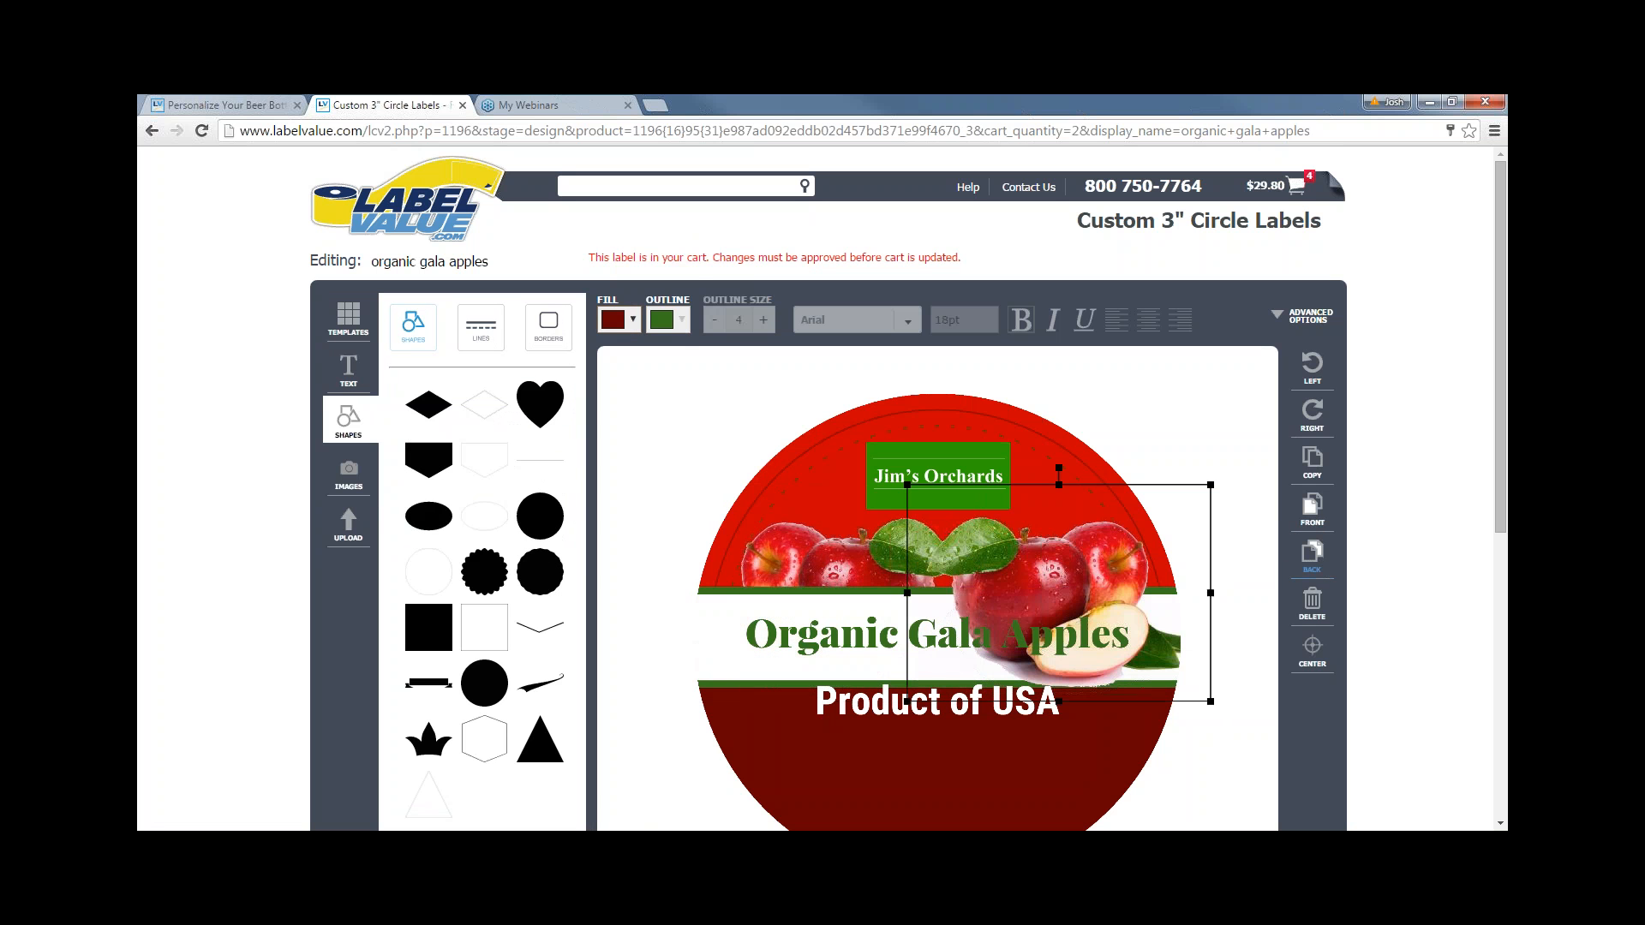
{"action": "left_click", "coordinate": [656, 430]}
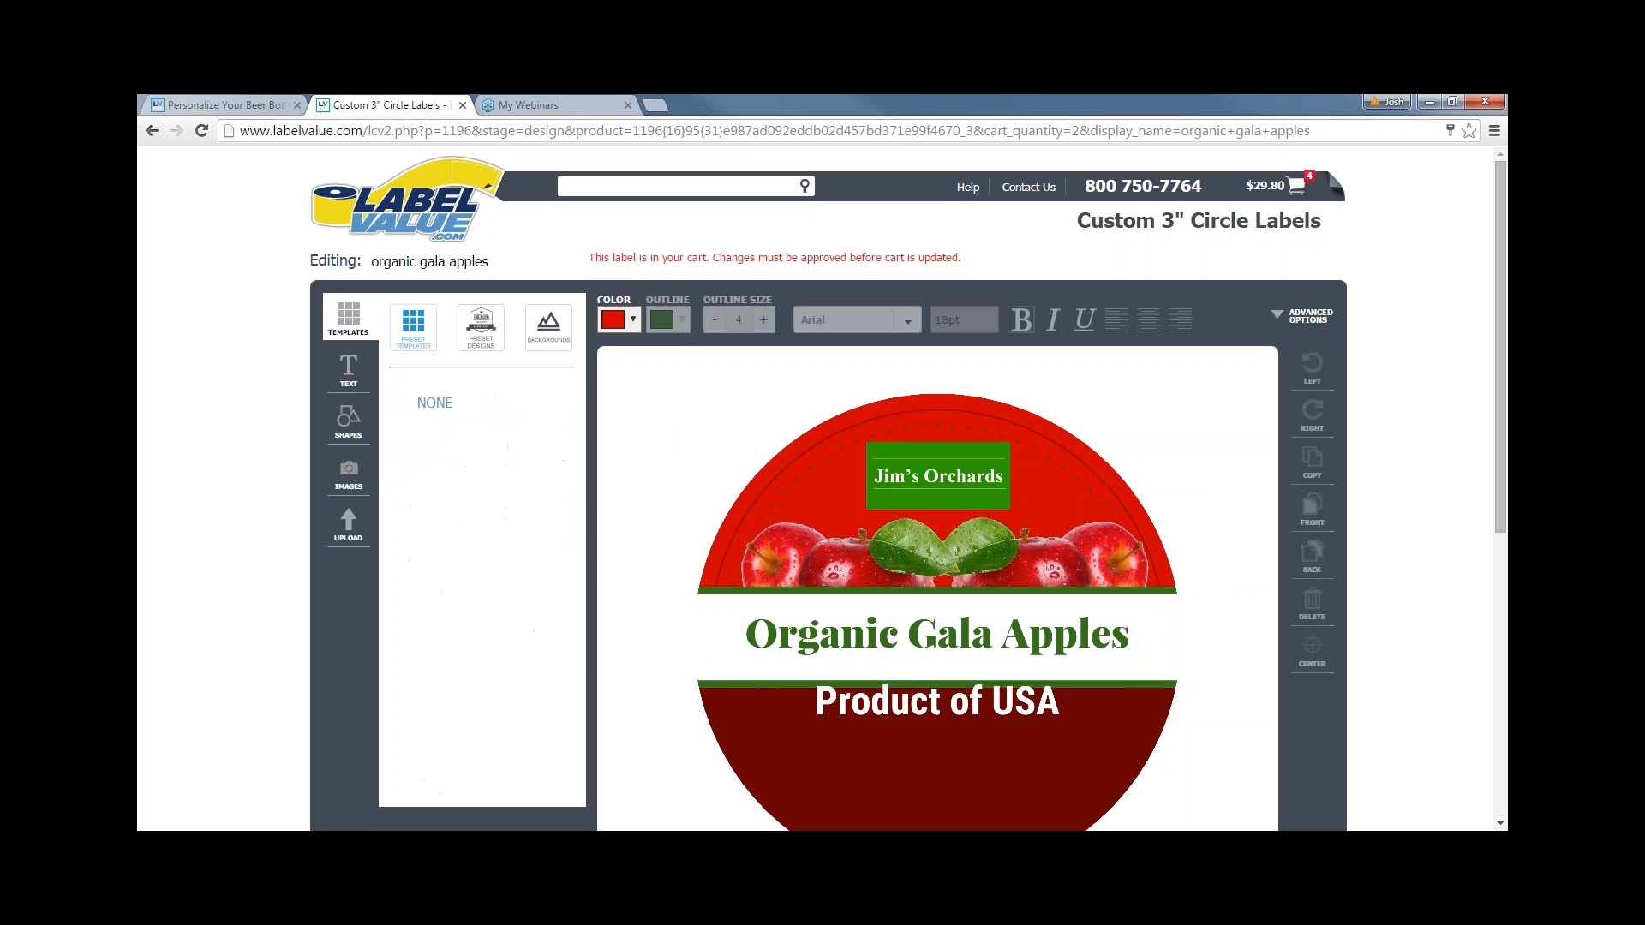
{"action": "left_click", "coordinate": [1103, 597]}
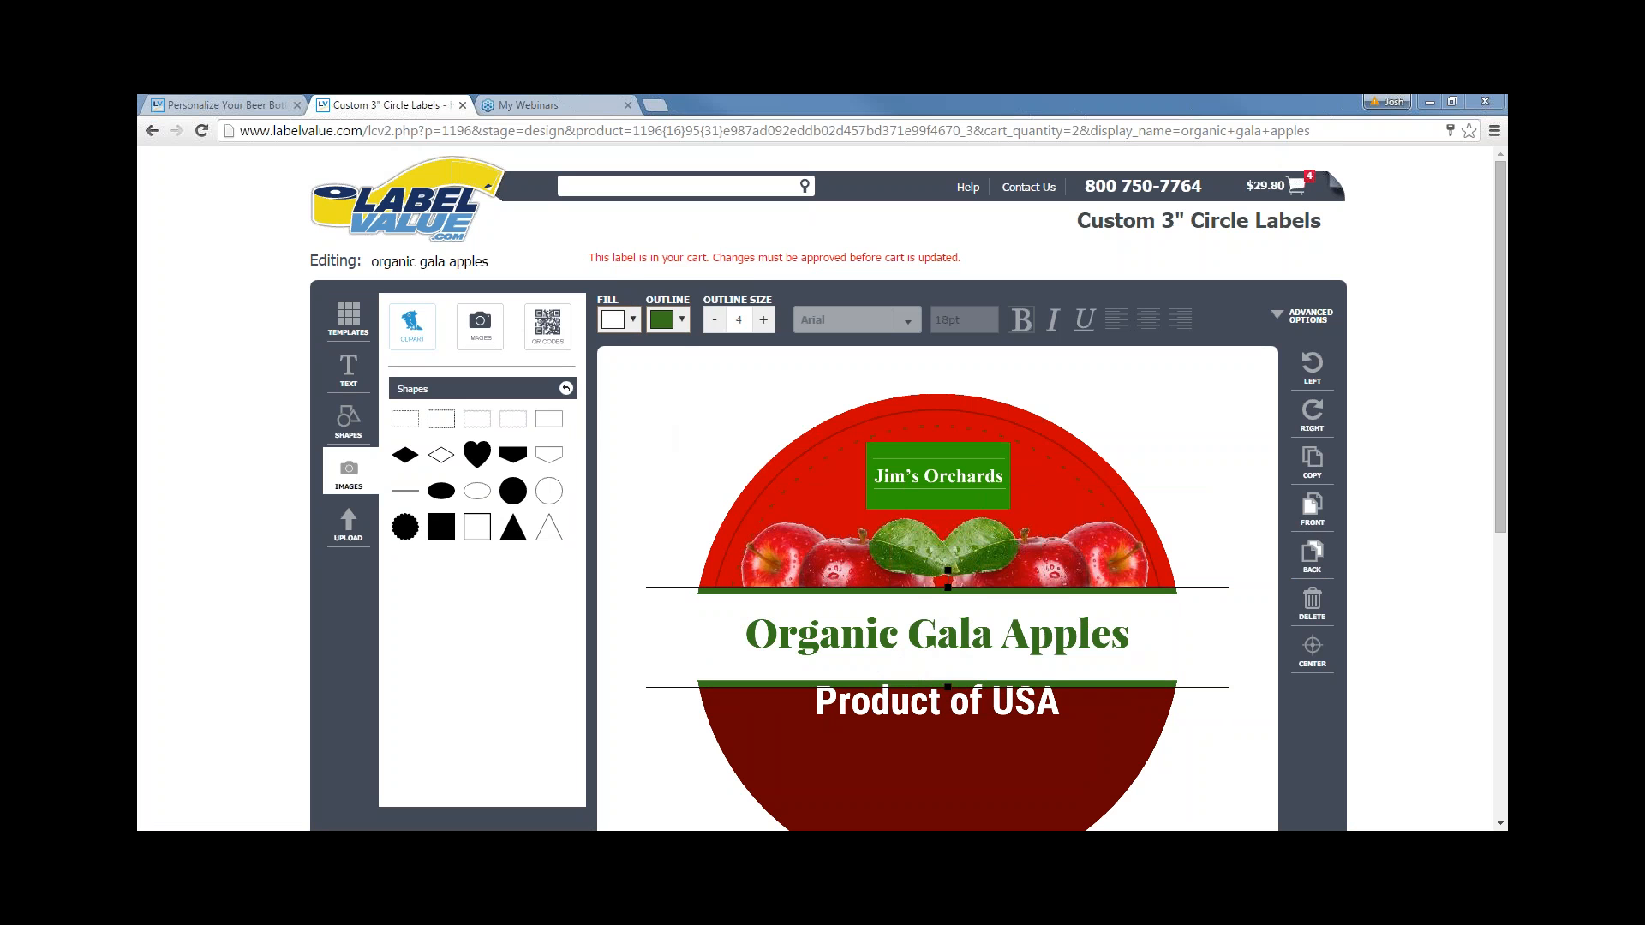
{"action": "left_click", "coordinate": [651, 409]}
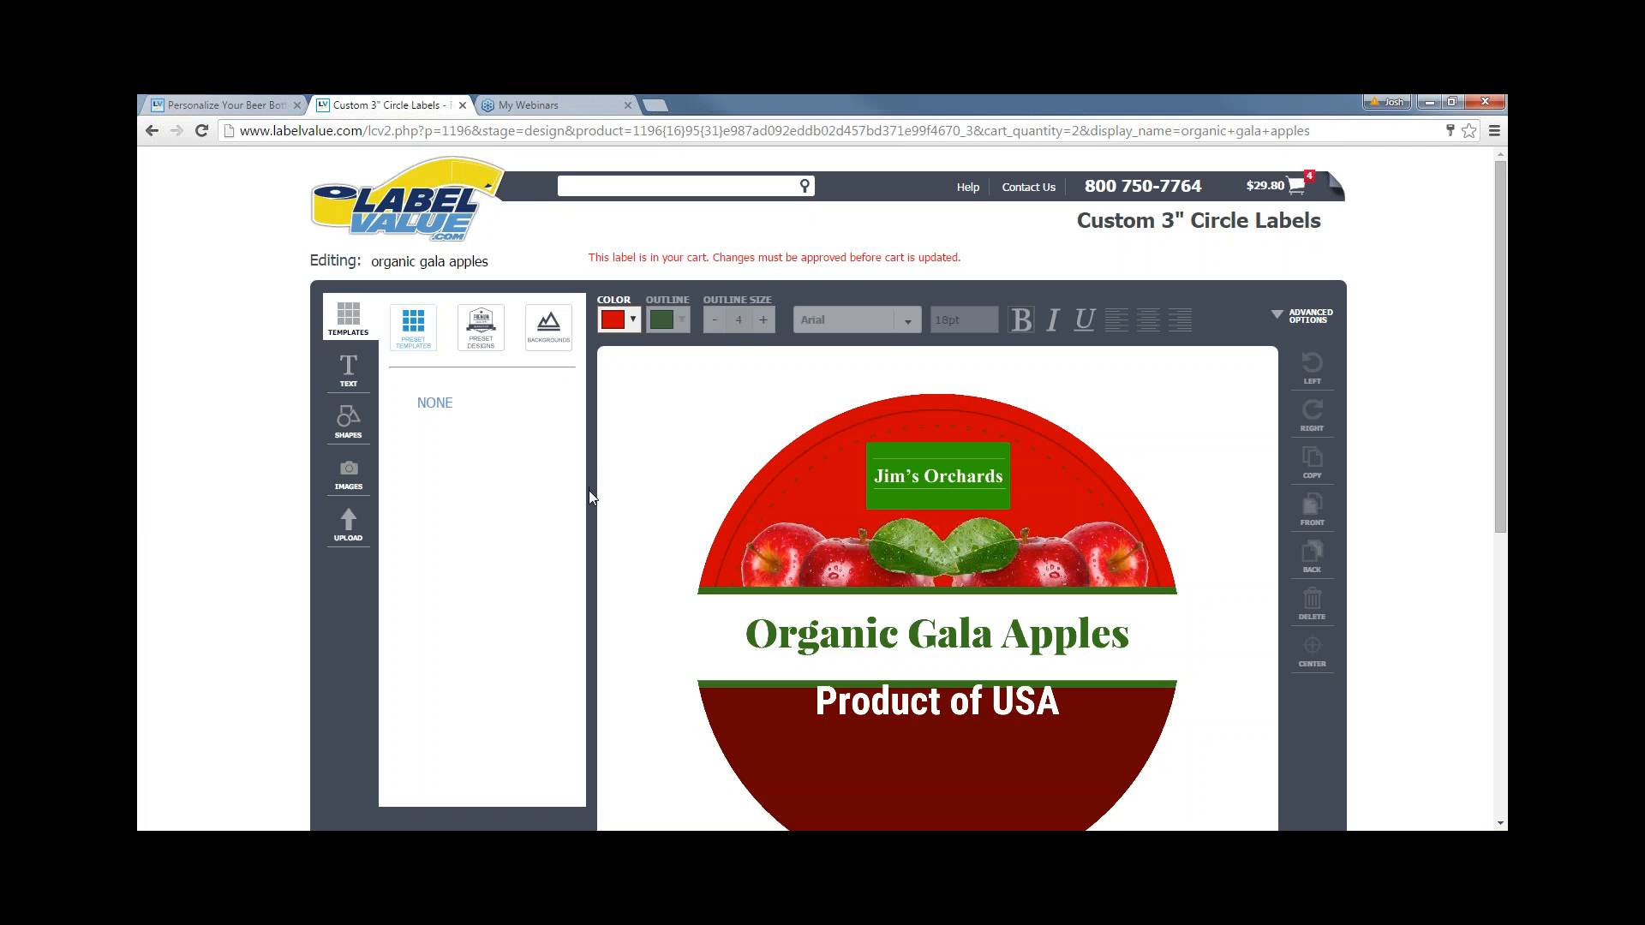
- Move the Product of USA text slightly lower on the label
{"action": "scroll", "coordinate": [588, 490], "scroll_direction": "down", "scroll_amount": 1}
{"action": "left_click", "coordinate": [968, 628]}
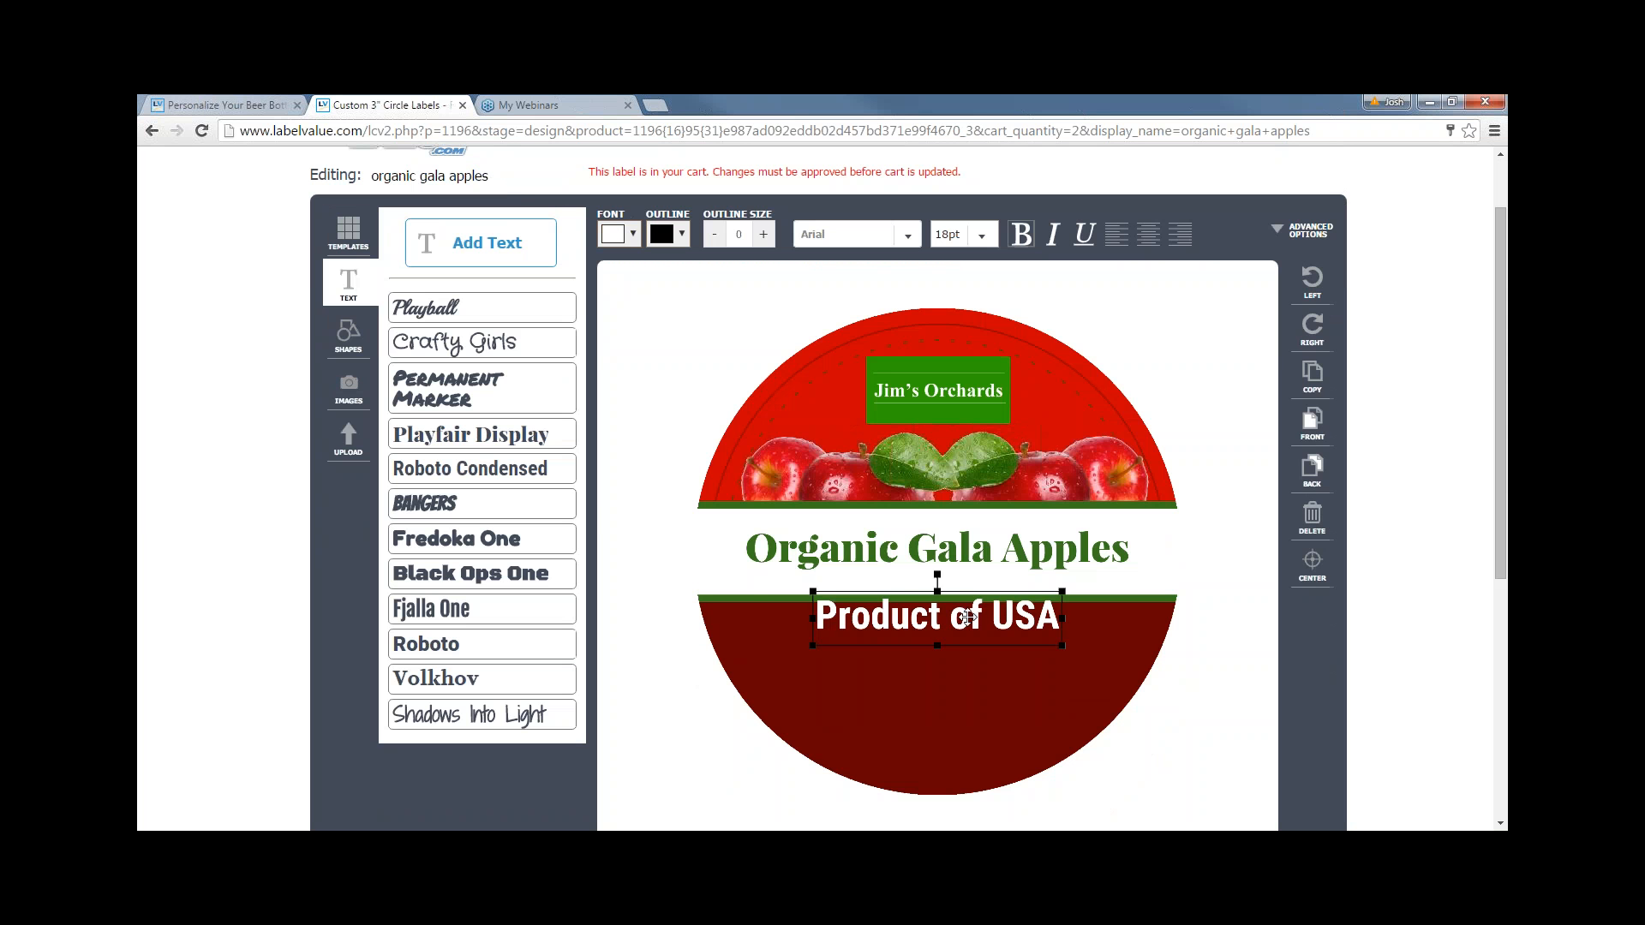
{"action": "left_click_drag", "start_coordinate": [966, 628], "coordinate": [967, 640]}
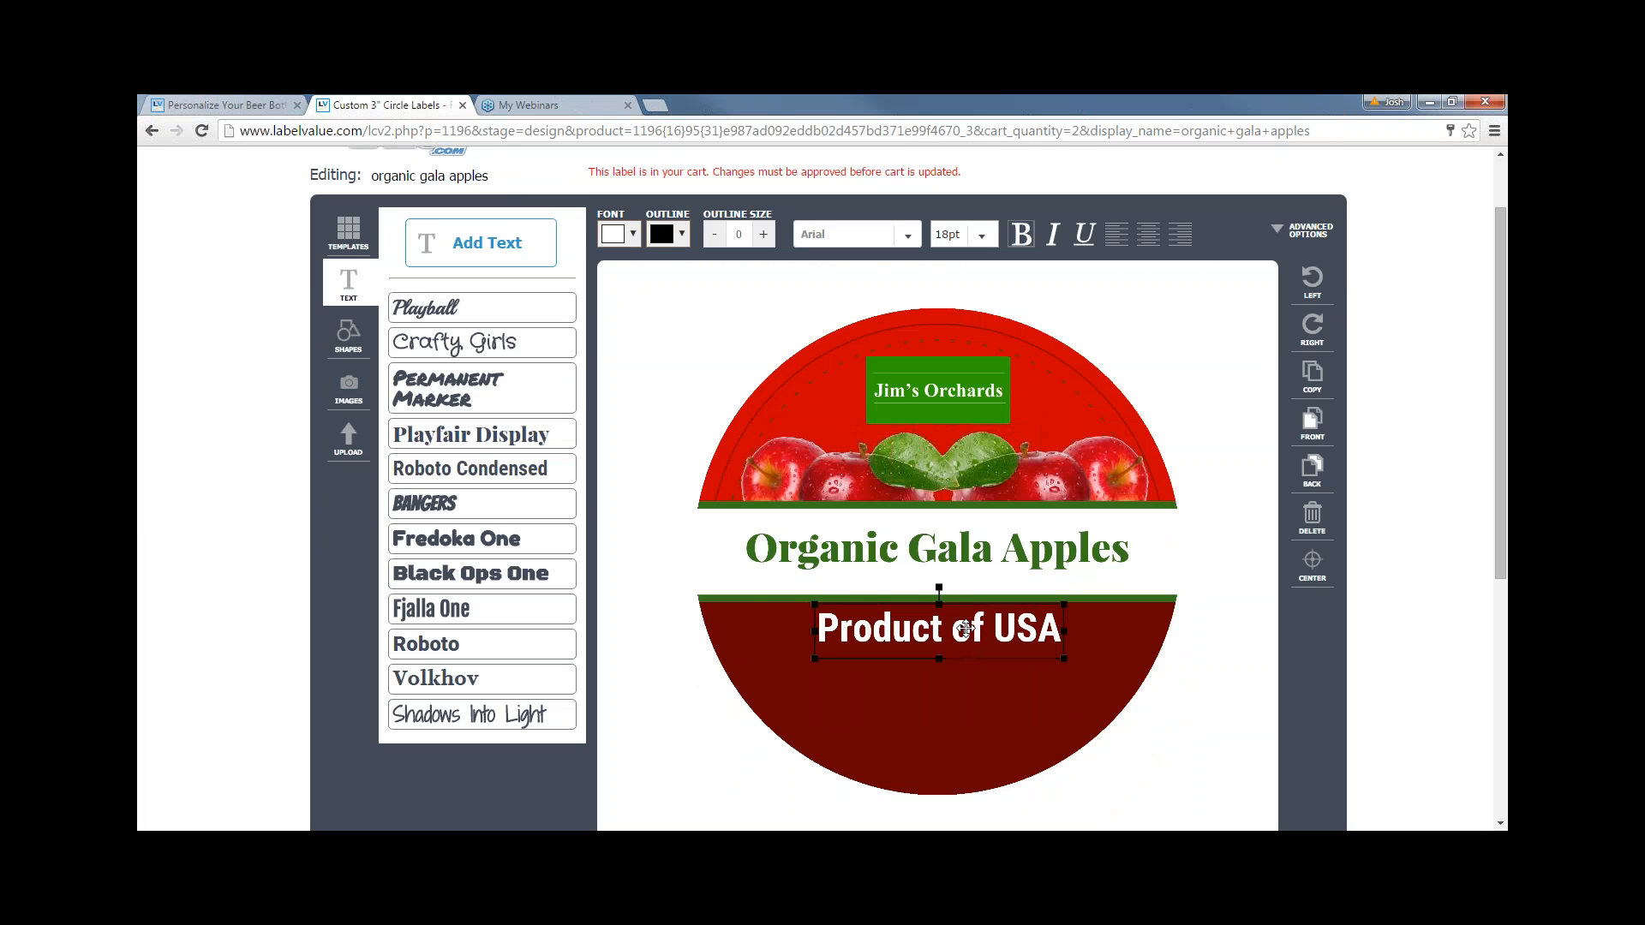
{"action": "left_click", "coordinate": [607, 433]}
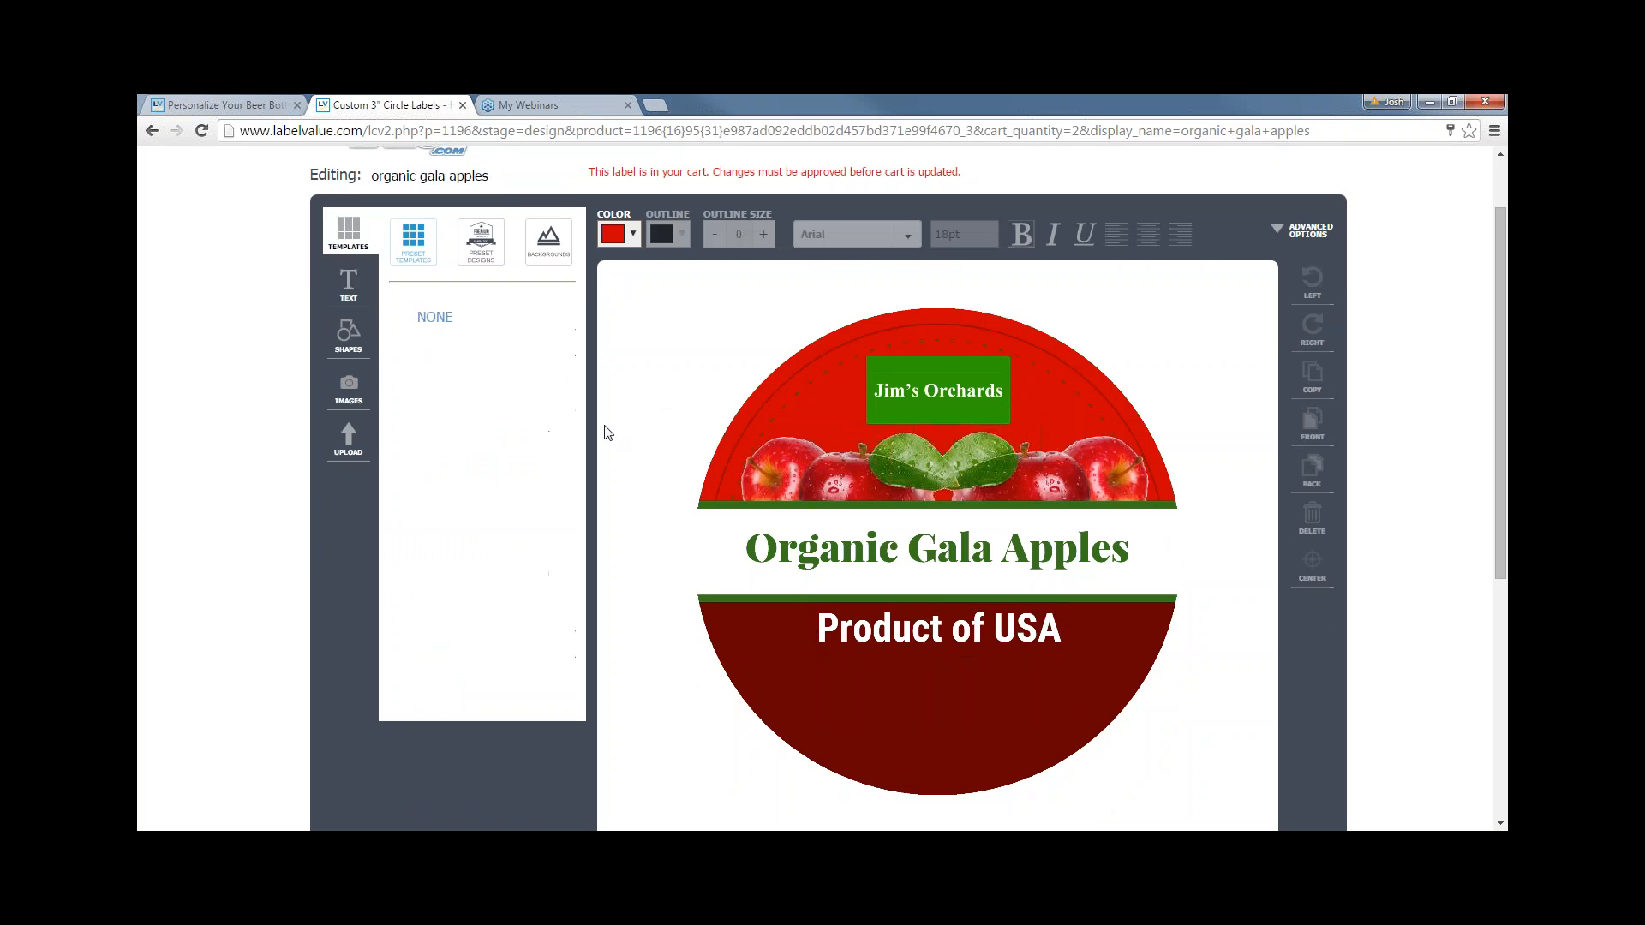
- Switch to the other browser tab showing the LabelValue.com home page
{"action": "scroll", "coordinate": [631, 446], "scroll_direction": "up", "scroll_amount": 1}
{"action": "scroll", "coordinate": [634, 446], "scroll_direction": "down", "scroll_amount": 1}
{"action": "scroll", "coordinate": [639, 441], "scroll_direction": "up", "scroll_amount": 1}
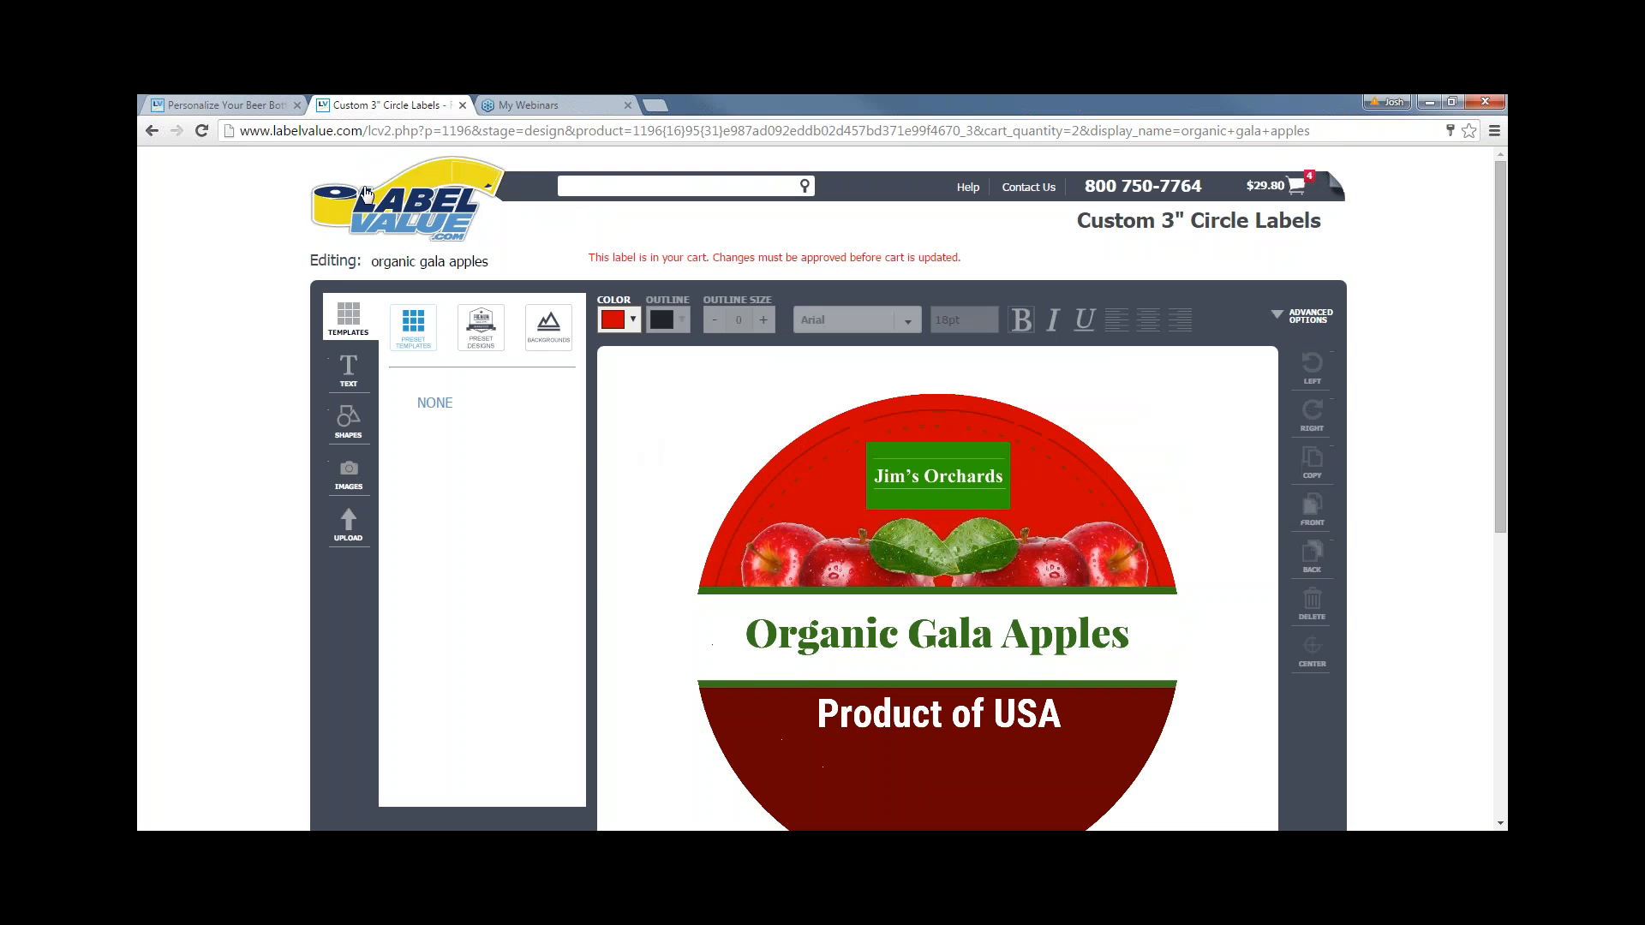
{"action": "left_click", "coordinate": [223, 105]}
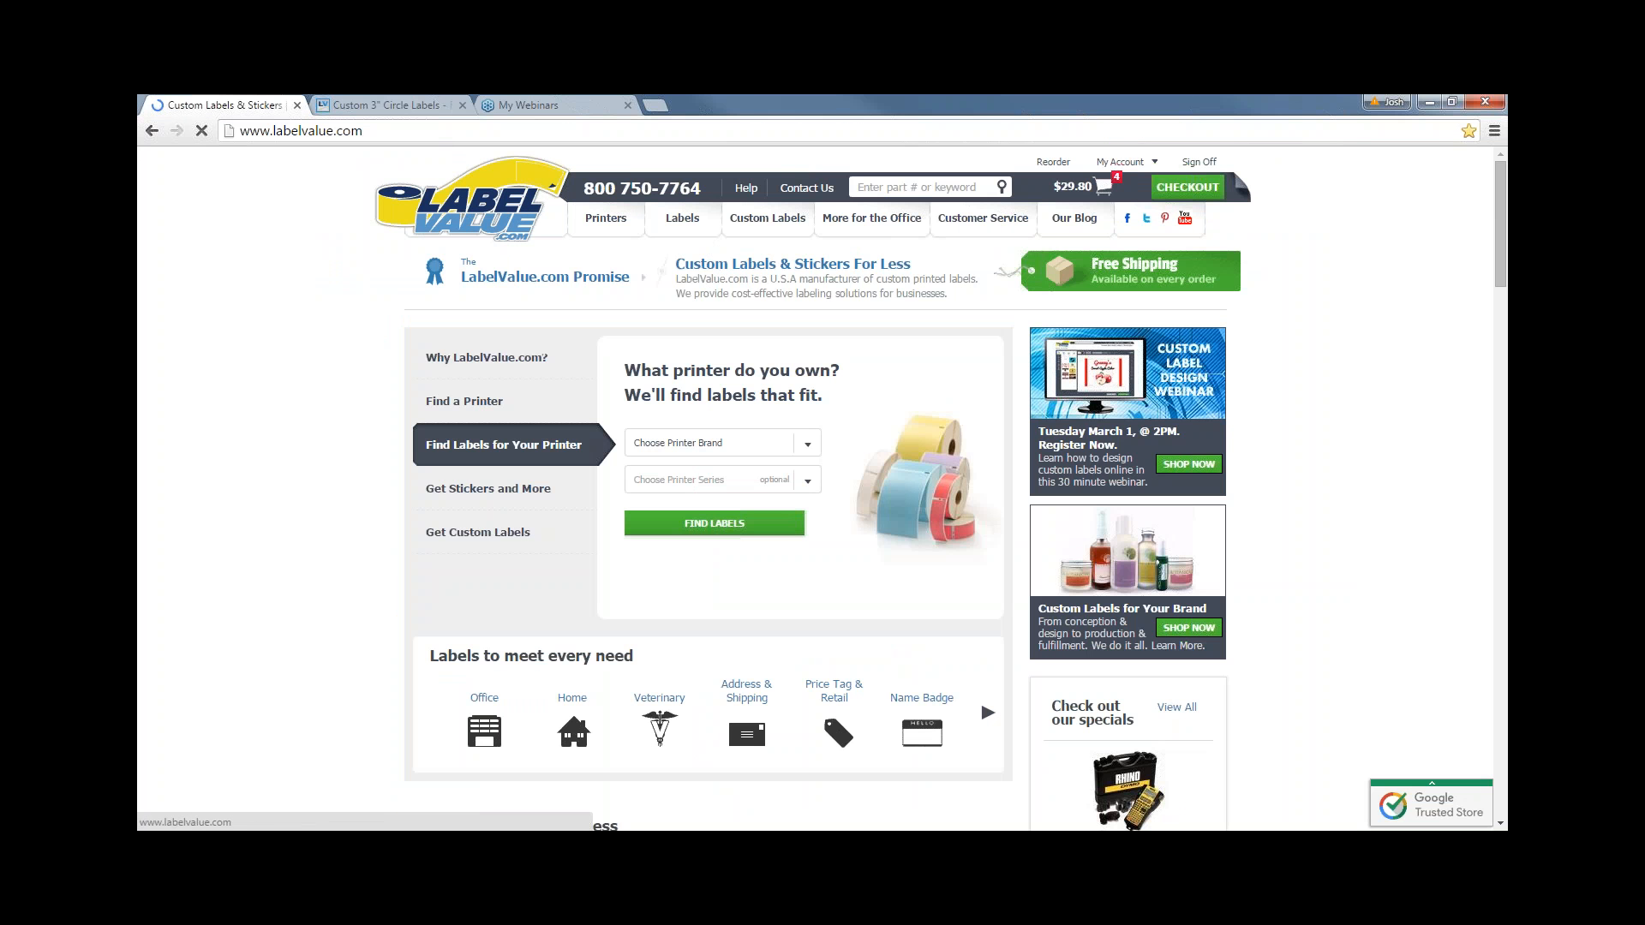
- Browse the Custom Printed Labels listing of 329 products from $1.95
{"action": "mouse_move", "coordinate": [682, 218]}
{"action": "scroll", "coordinate": [800, 600], "scroll_direction": "down", "scroll_amount": 1}
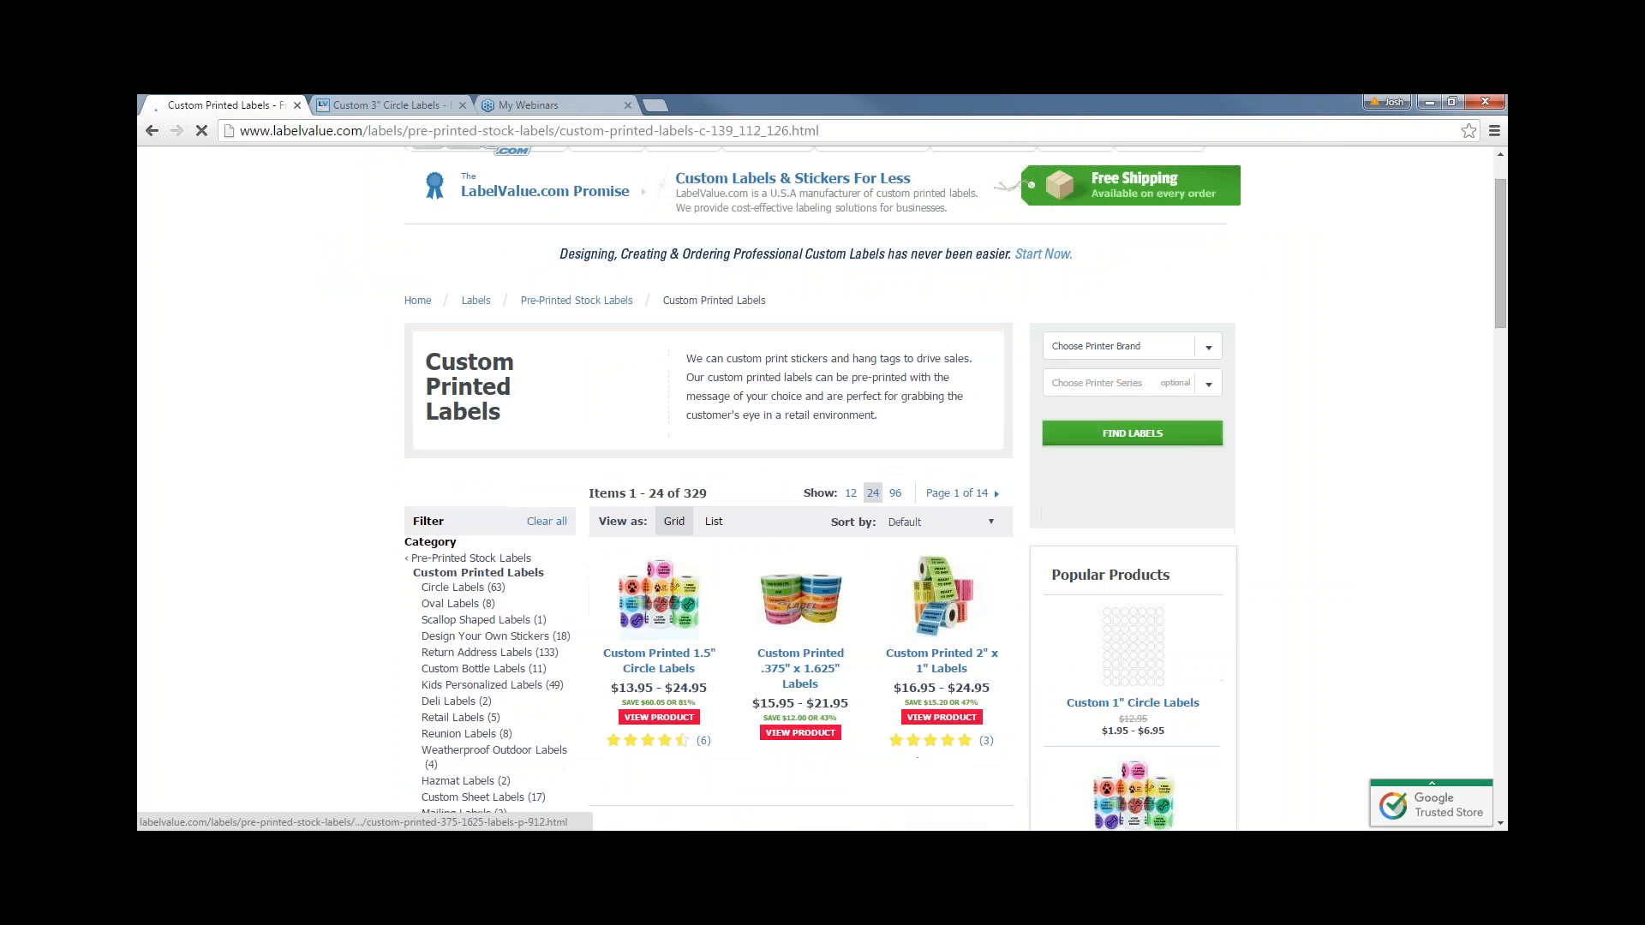
{"action": "scroll", "coordinate": [829, 634], "scroll_direction": "down", "scroll_amount": 1}
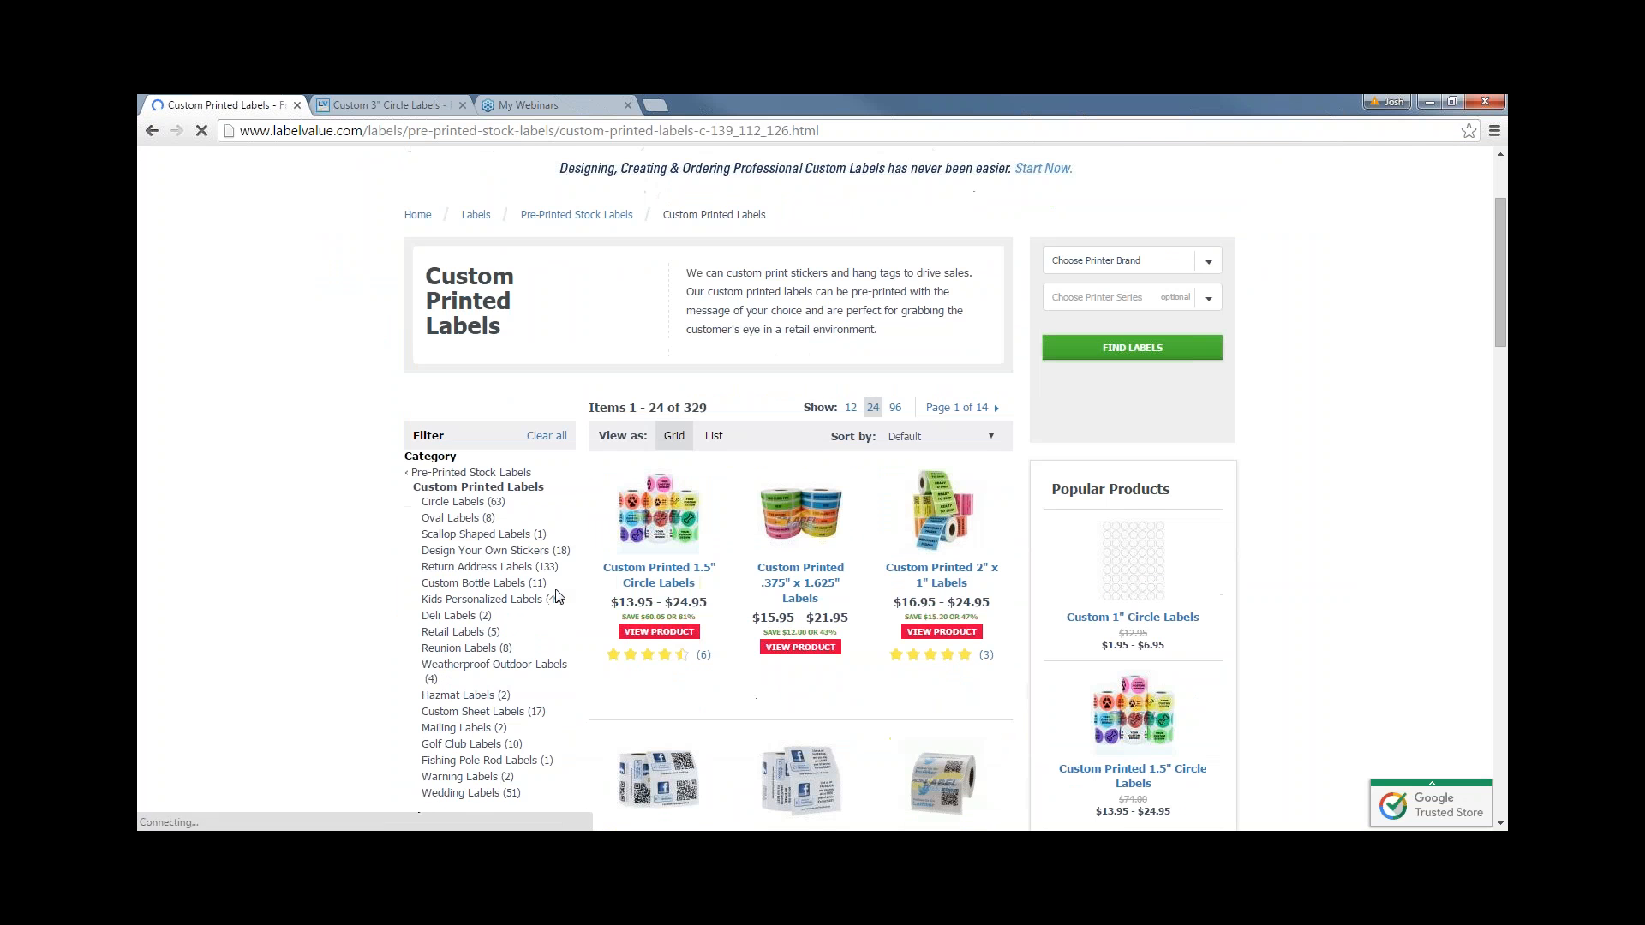
{"action": "scroll", "coordinate": [424, 602], "scroll_direction": "down", "scroll_amount": 1}
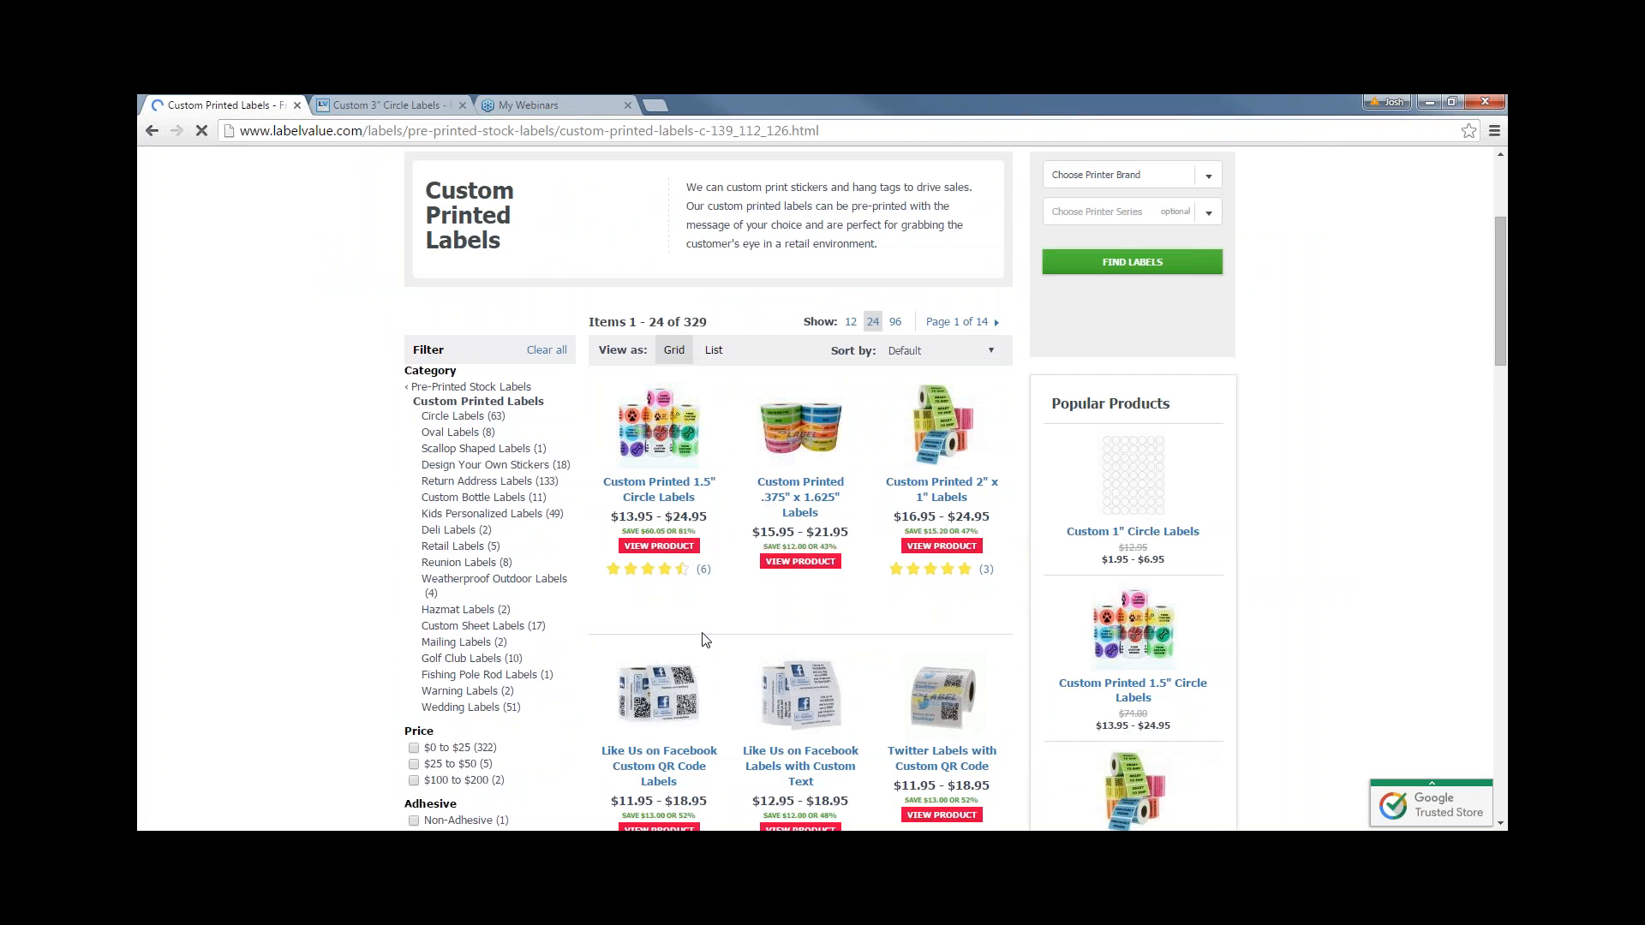
{"action": "scroll", "coordinate": [521, 672], "scroll_direction": "down", "scroll_amount": 4}
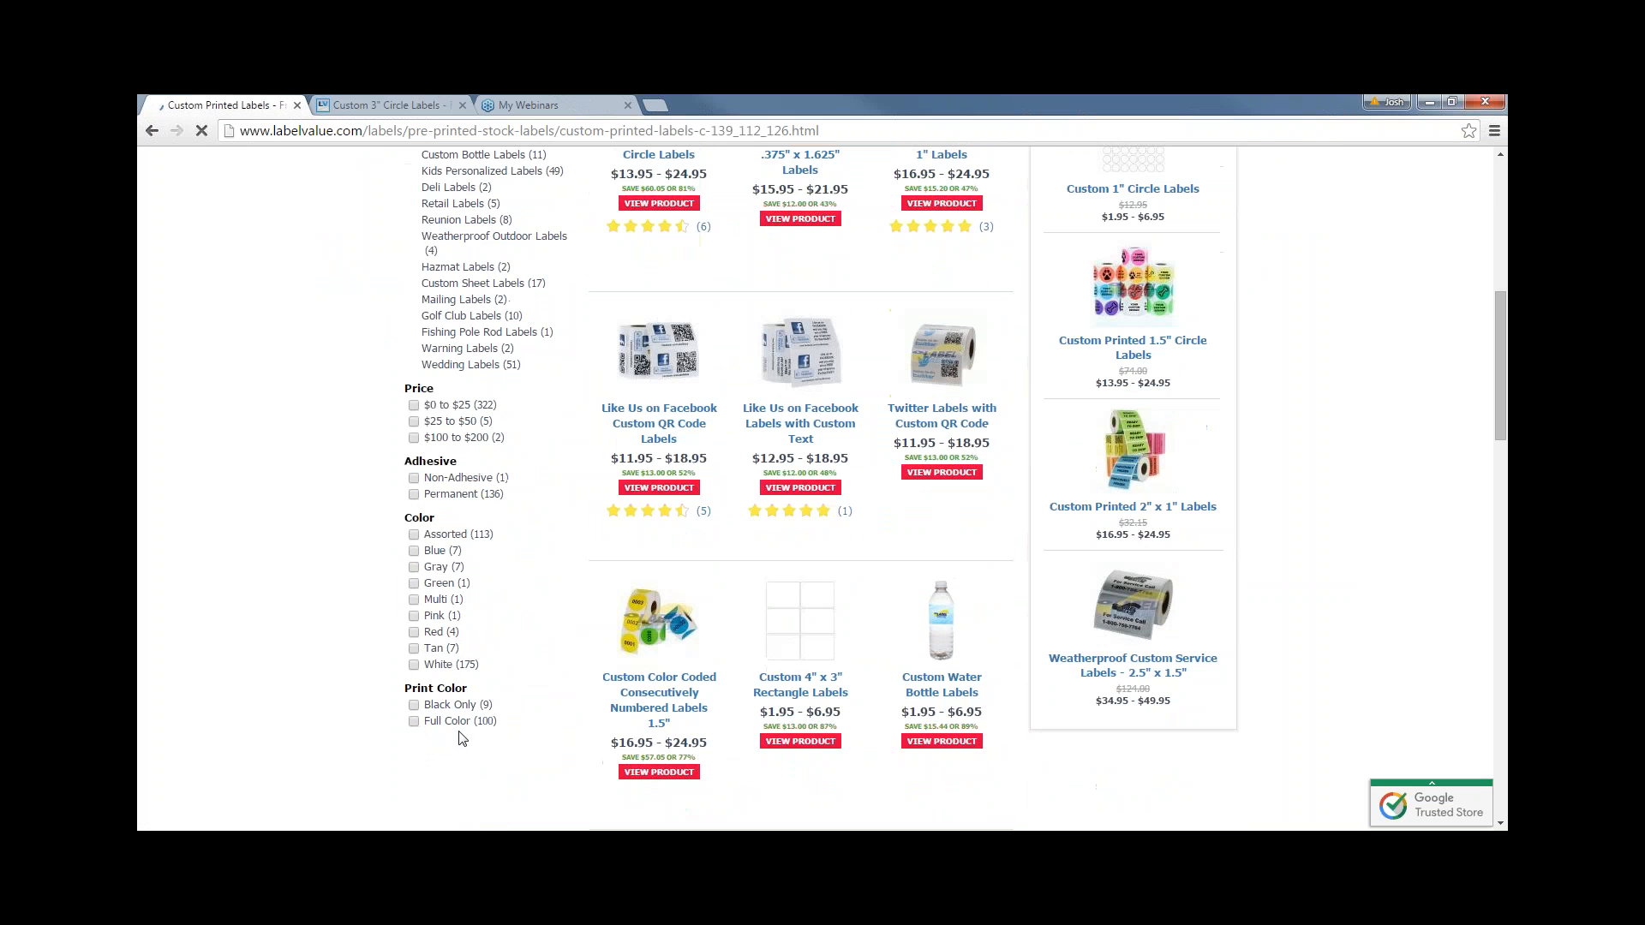
{"action": "scroll", "coordinate": [454, 728], "scroll_direction": "up", "scroll_amount": 5}
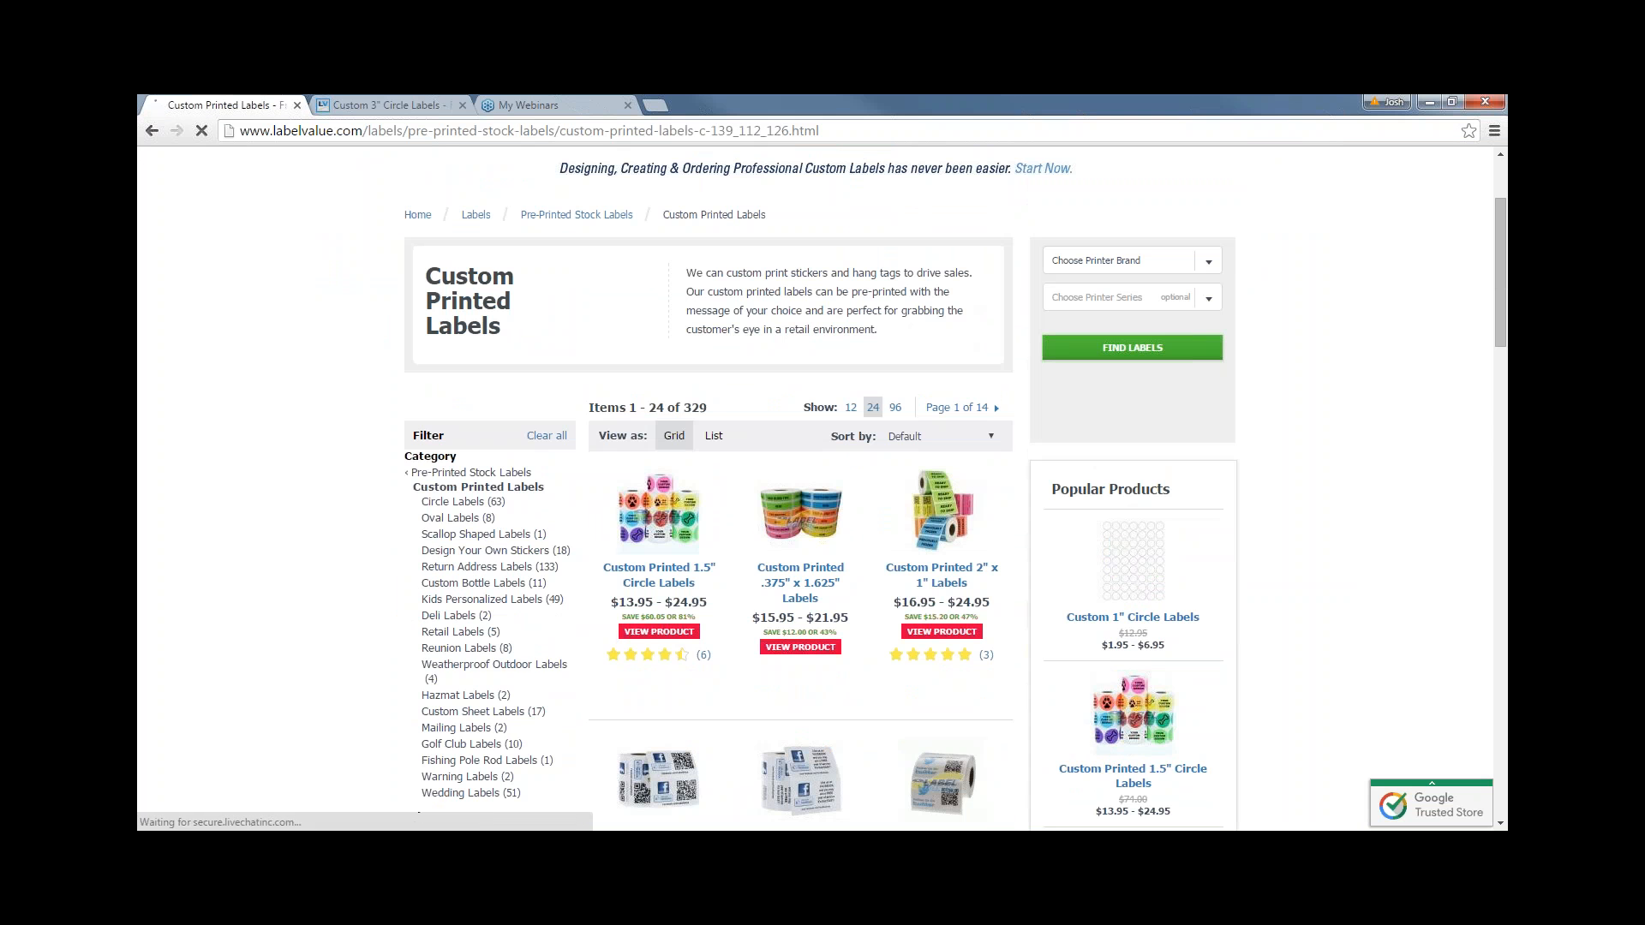
{"action": "scroll", "coordinate": [576, 631], "scroll_direction": "up", "scroll_amount": 2}
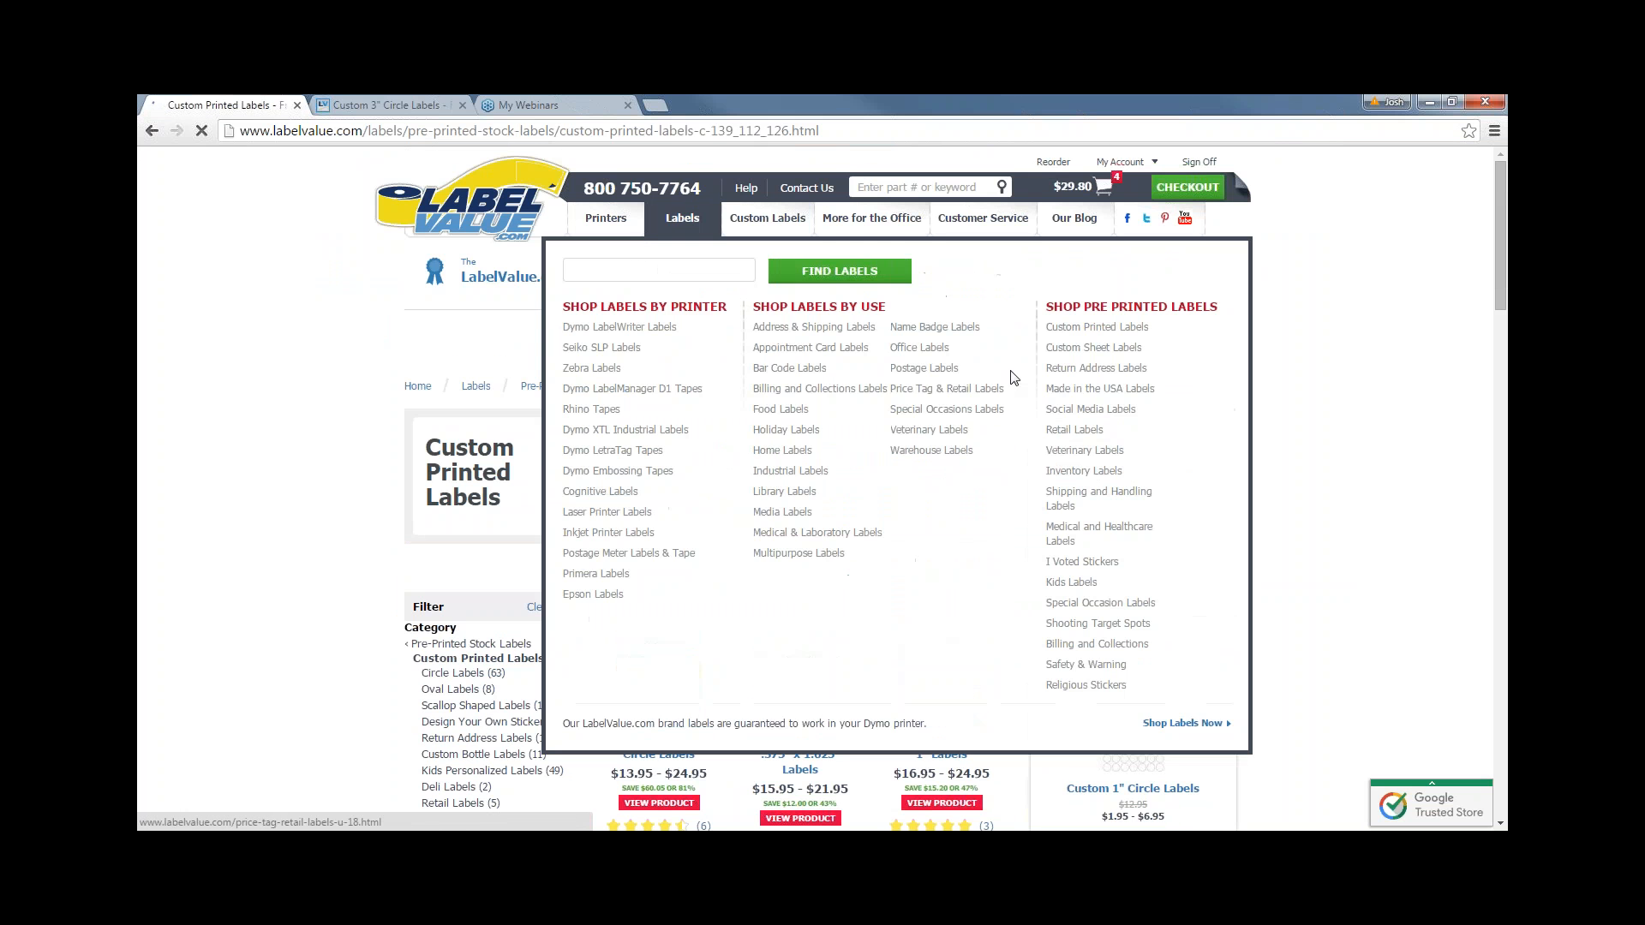
- Scroll through the Custom Sheet Labels products, then go back to Custom Printed Labels
{"action": "left_click", "coordinate": [1093, 347]}
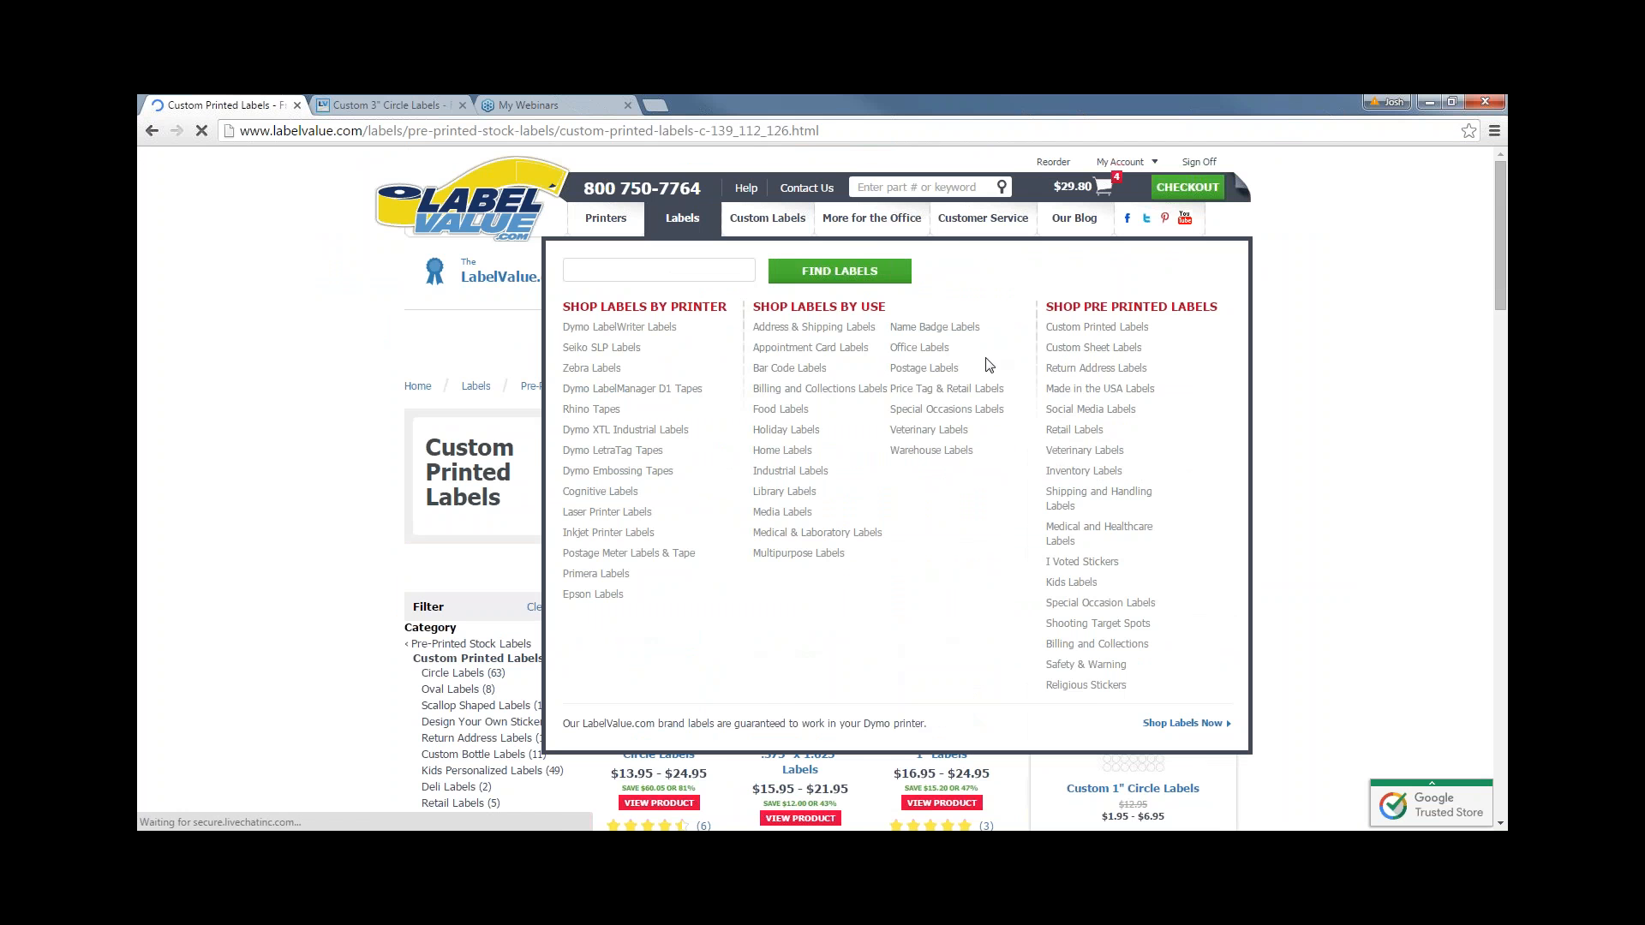
{"action": "scroll", "coordinate": [753, 580], "scroll_direction": "down", "scroll_amount": 3}
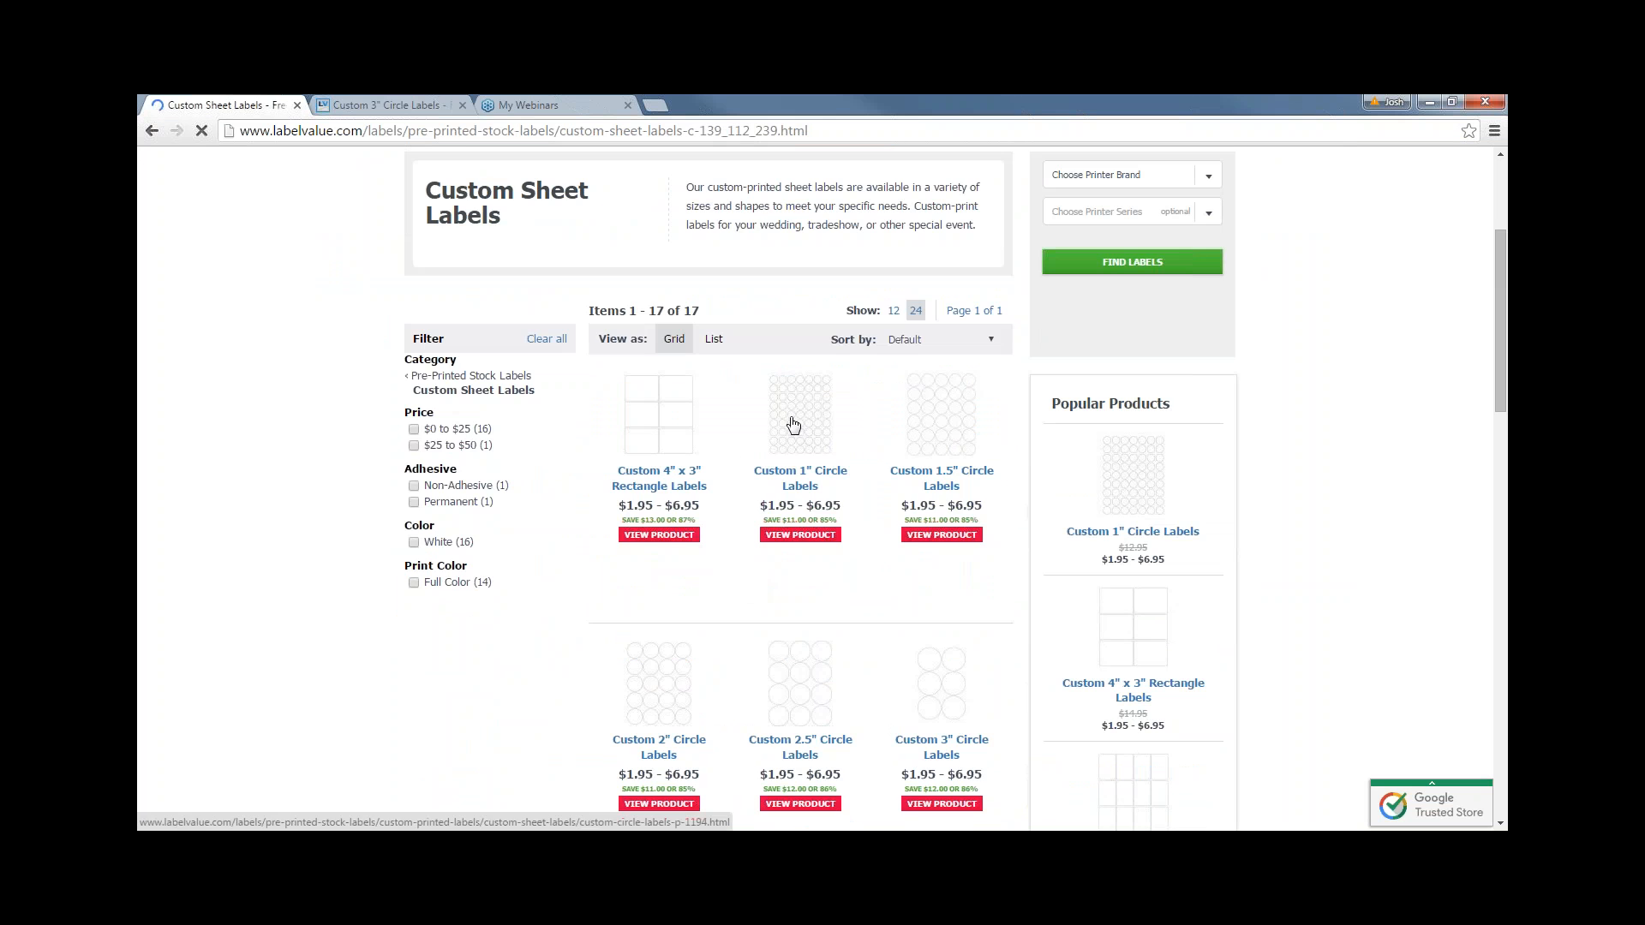
{"action": "scroll", "coordinate": [794, 425], "scroll_direction": "down", "scroll_amount": 1}
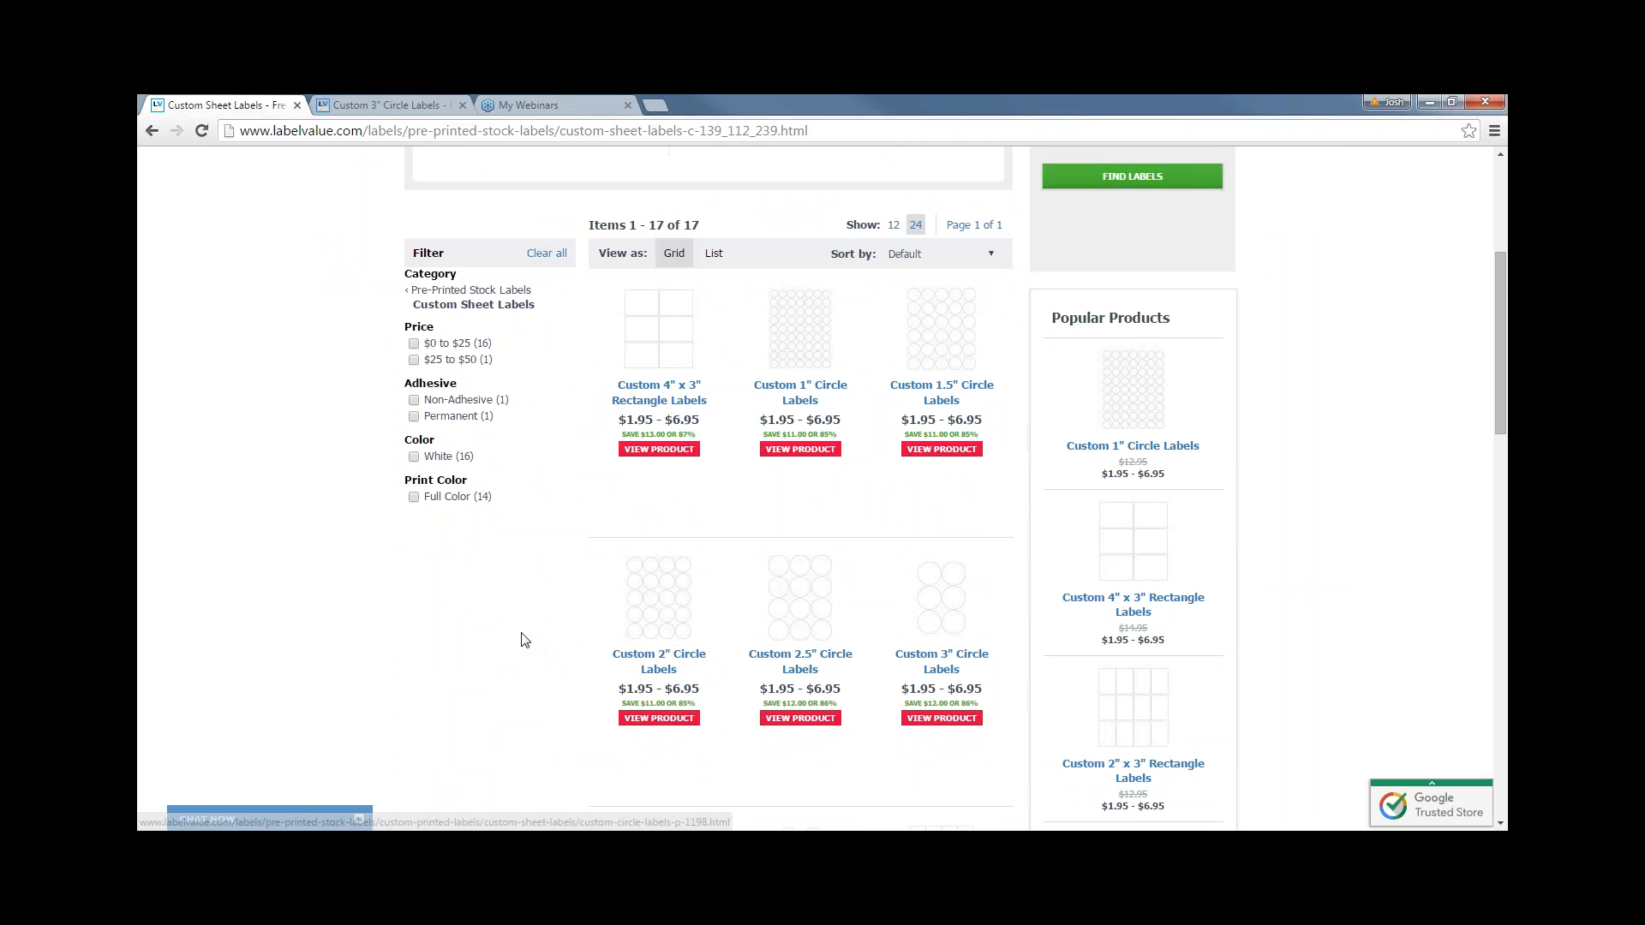
{"action": "scroll", "coordinate": [488, 640], "scroll_direction": "down", "scroll_amount": 5}
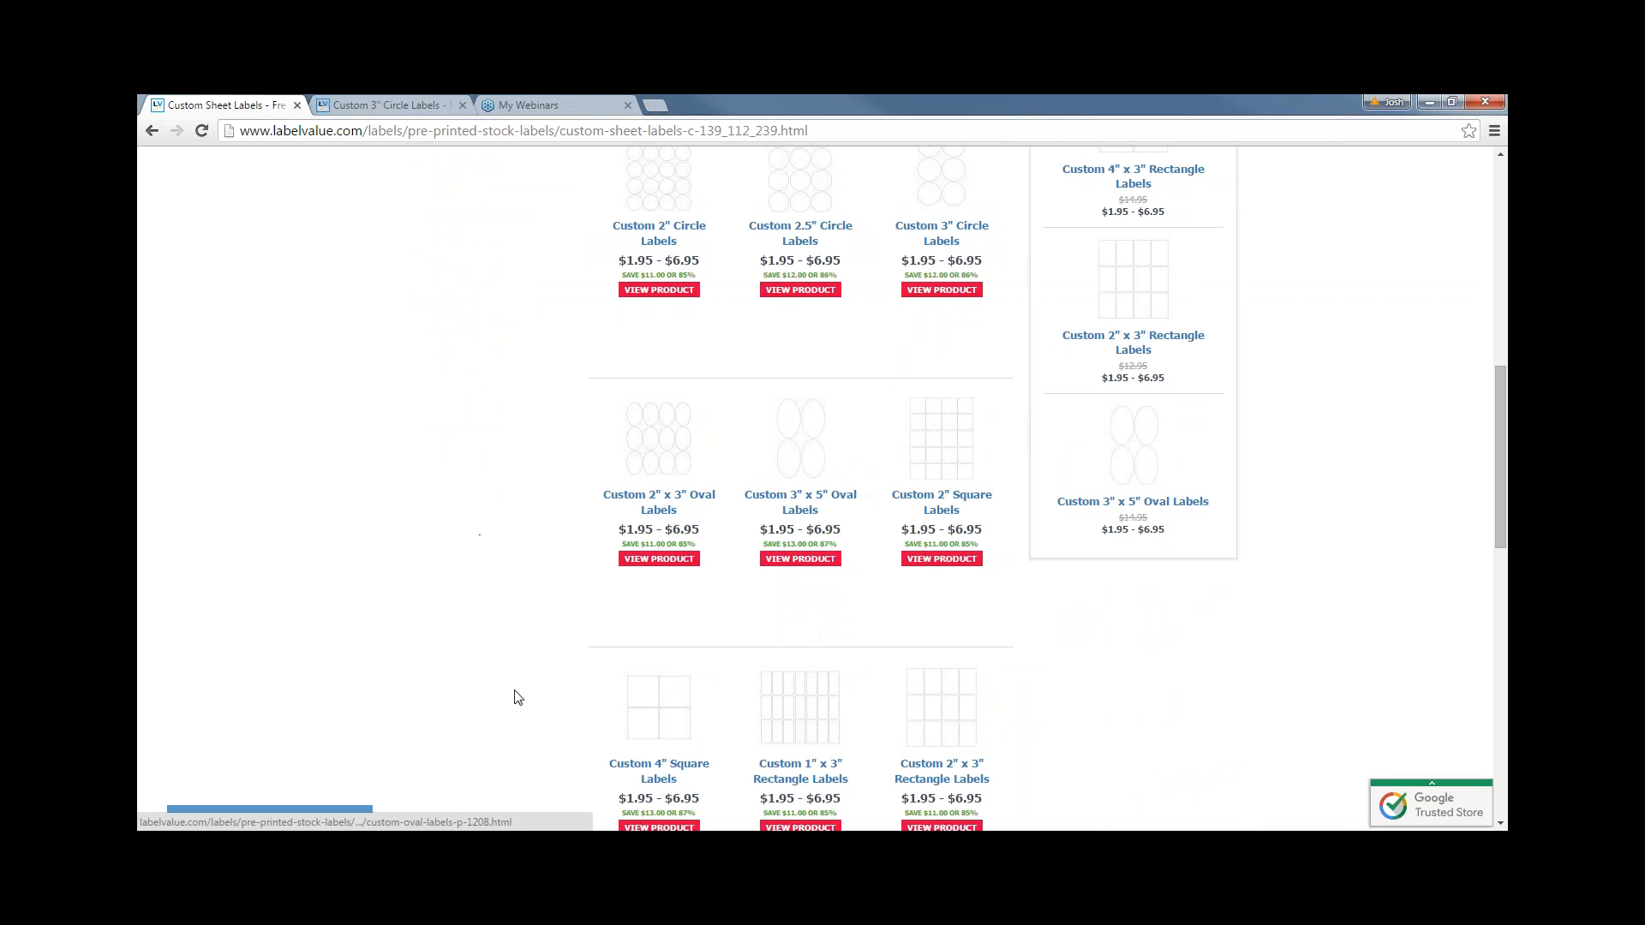
{"action": "scroll", "coordinate": [514, 691], "scroll_direction": "down", "scroll_amount": 1}
{"action": "scroll", "coordinate": [672, 672], "scroll_direction": "down", "scroll_amount": 1}
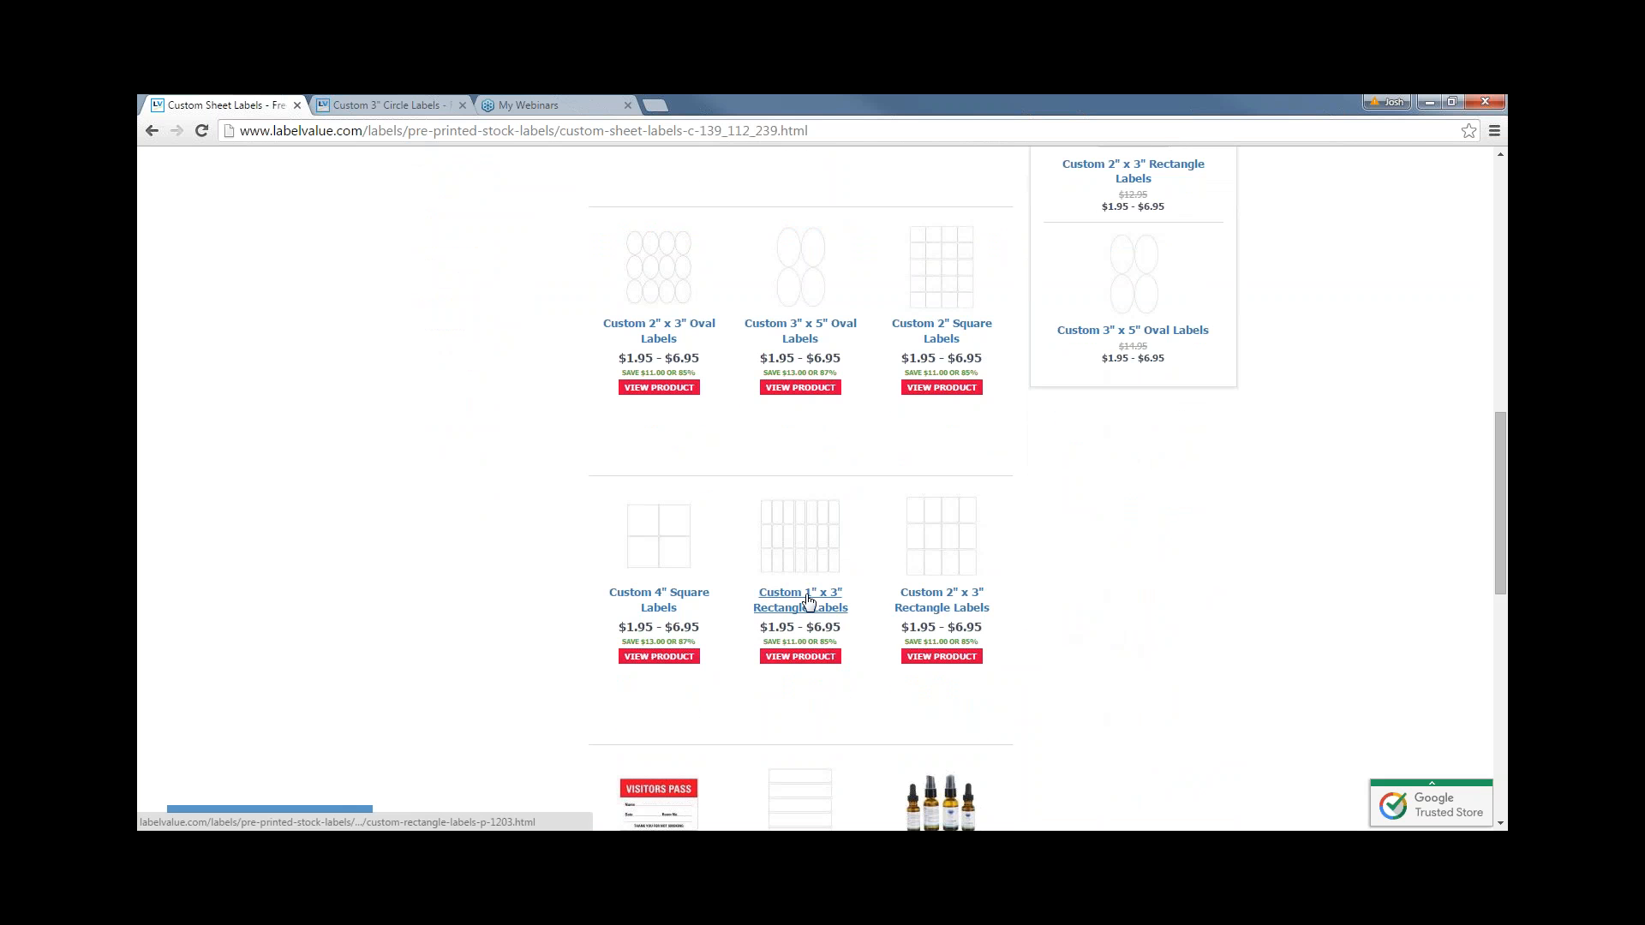
{"action": "scroll", "coordinate": [994, 630], "scroll_direction": "up", "scroll_amount": 8}
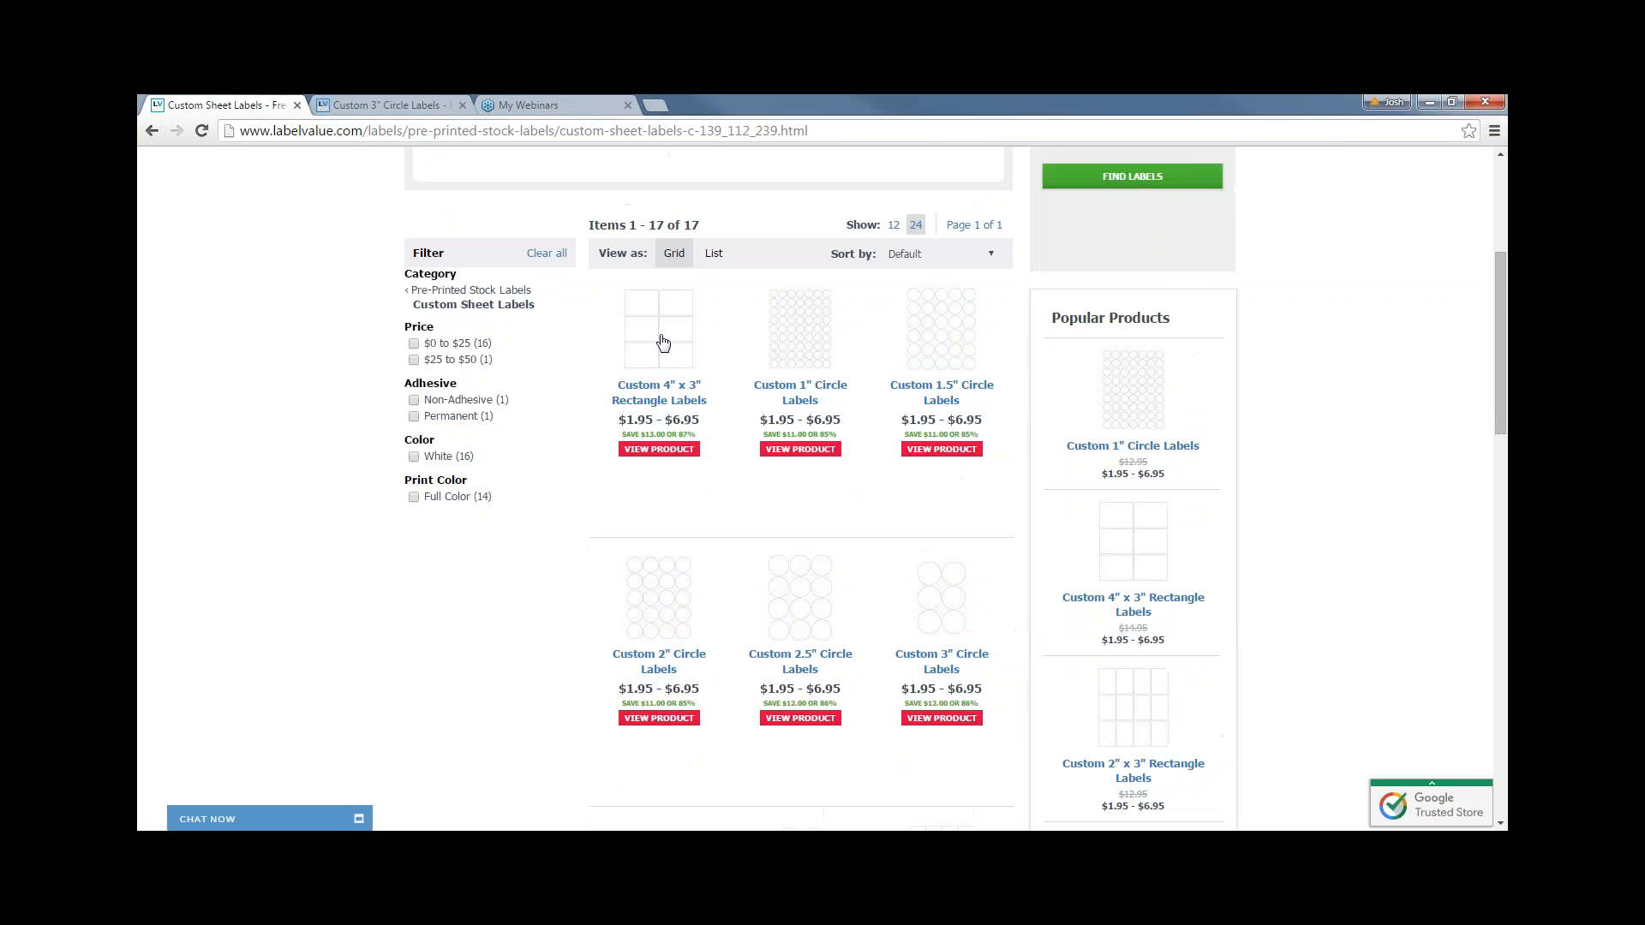
{"action": "left_click", "coordinate": [152, 131]}
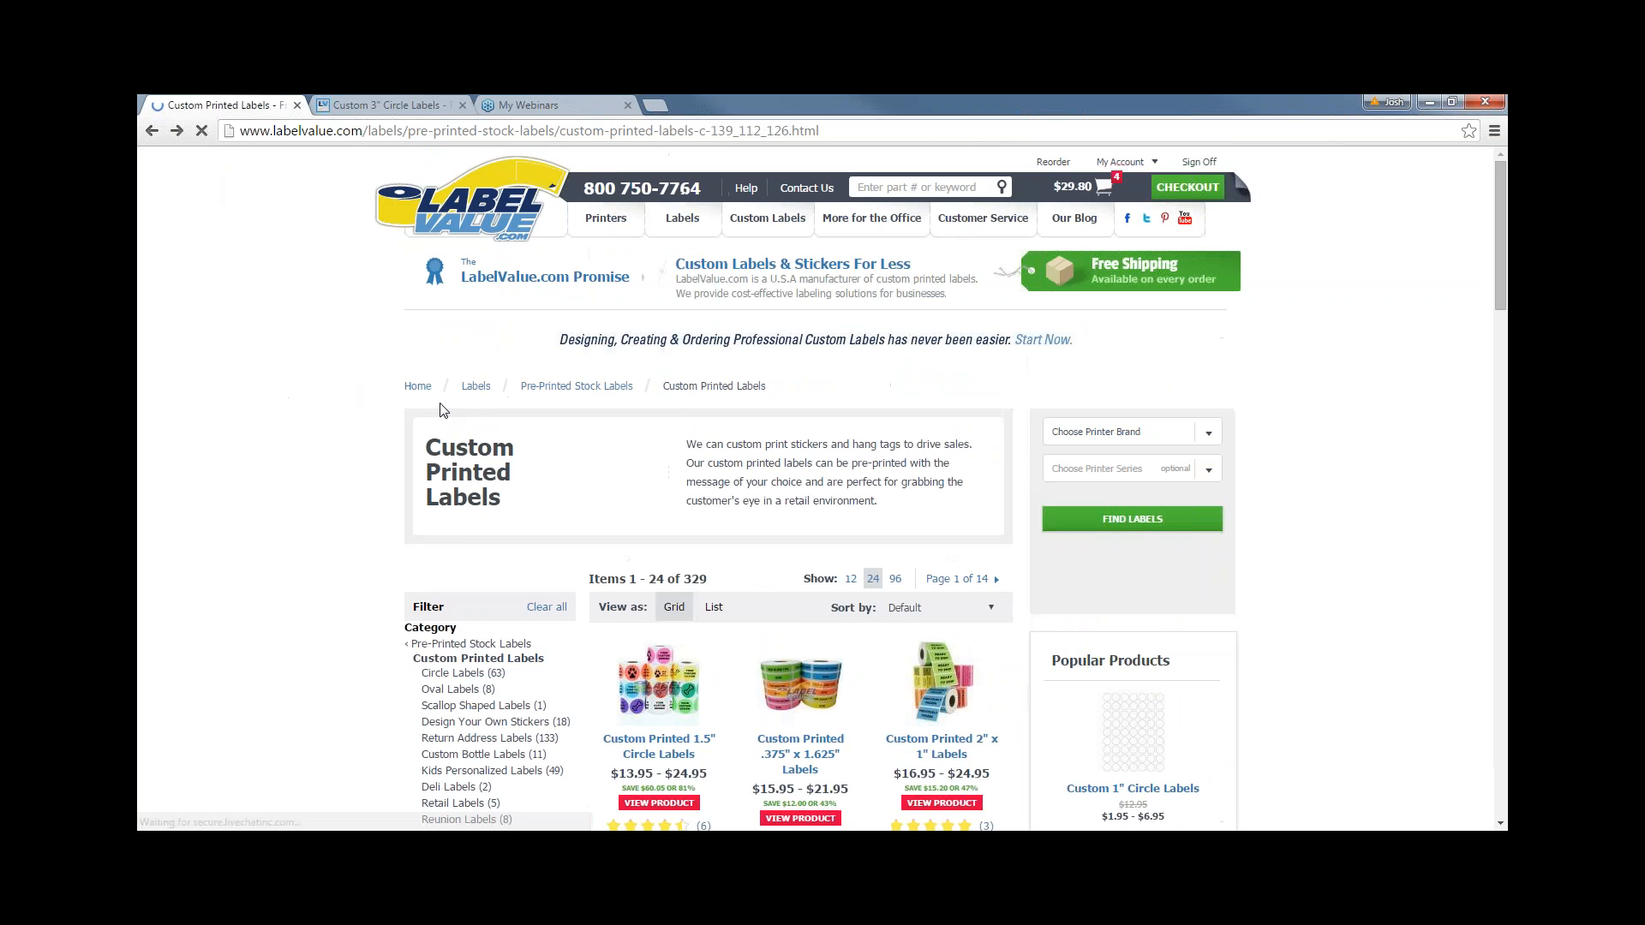
- Open the Custom Printed 1.5" Circle Labels product page, priced at $24.95
{"action": "scroll", "coordinate": [839, 559], "scroll_direction": "down", "scroll_amount": 3}
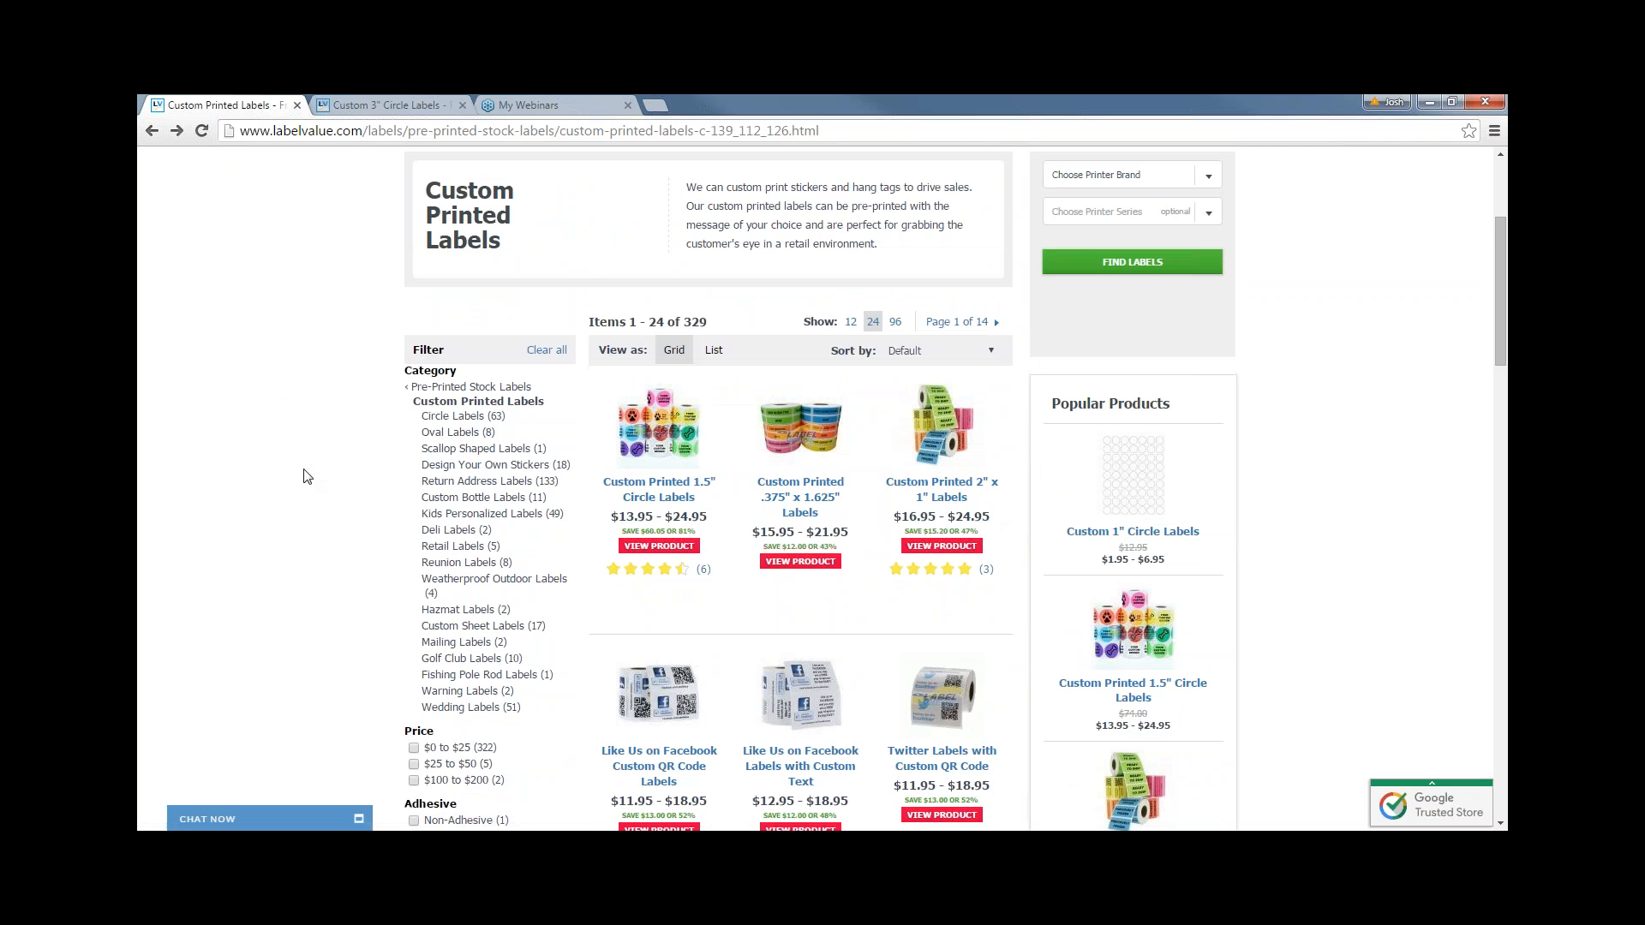
{"action": "scroll", "coordinate": [389, 502], "scroll_direction": "down", "scroll_amount": 1}
{"action": "left_click", "coordinate": [638, 354]}
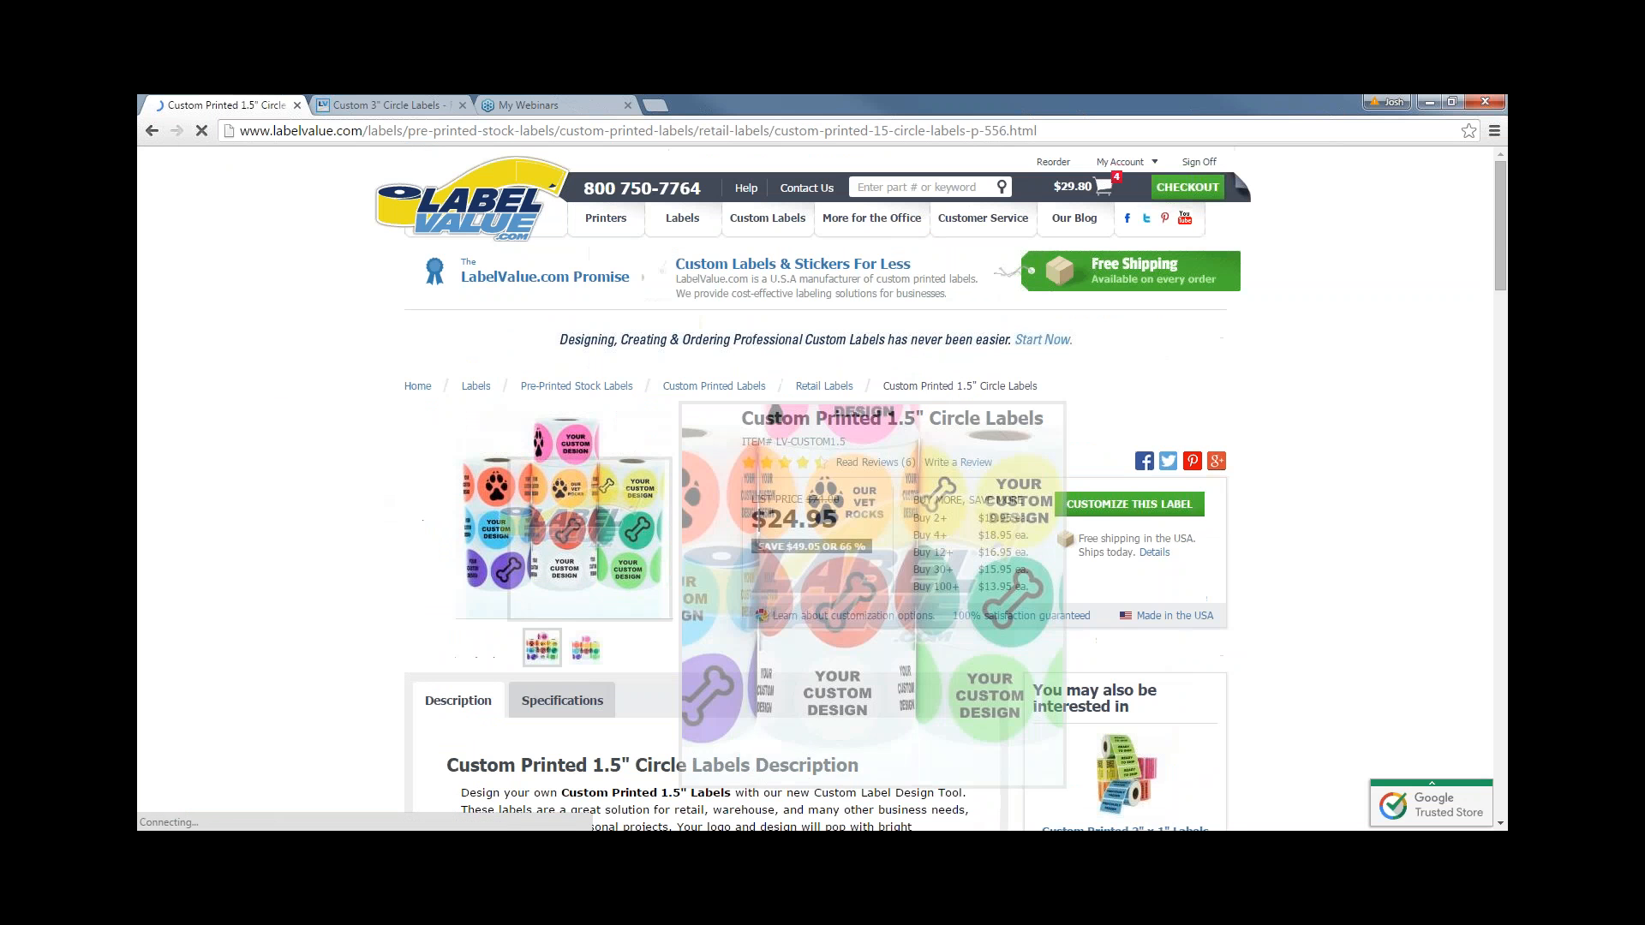
{"action": "scroll", "coordinate": [754, 642], "scroll_direction": "down", "scroll_amount": 1}
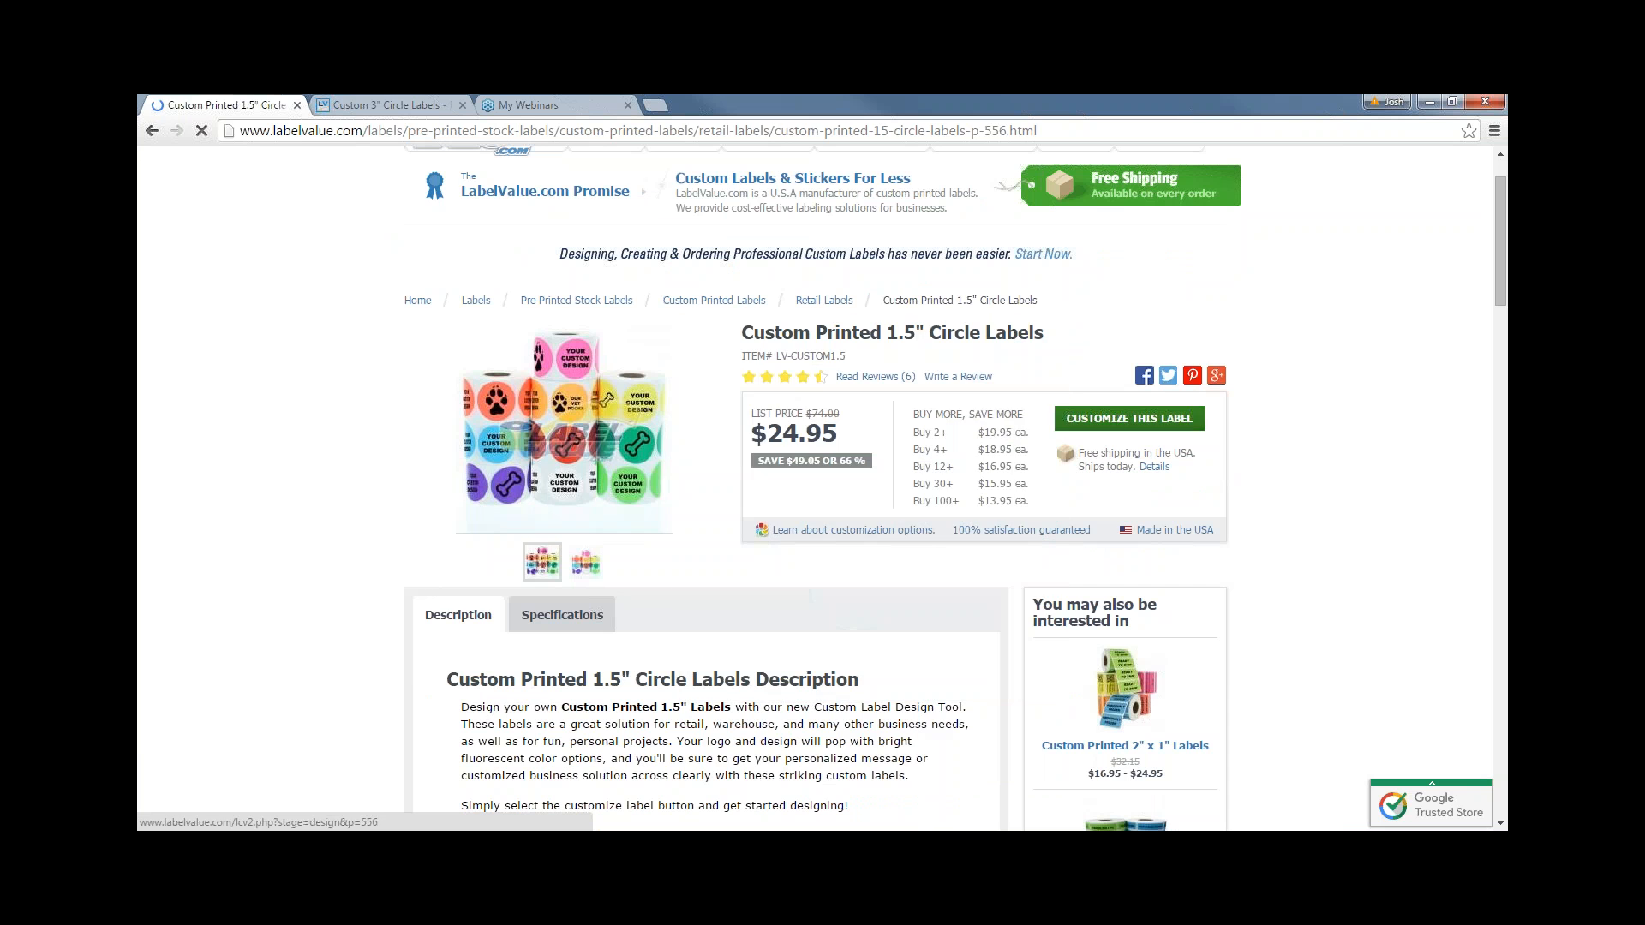
- Start designing the 1.5" circle label
{"action": "left_click", "coordinate": [1129, 419]}
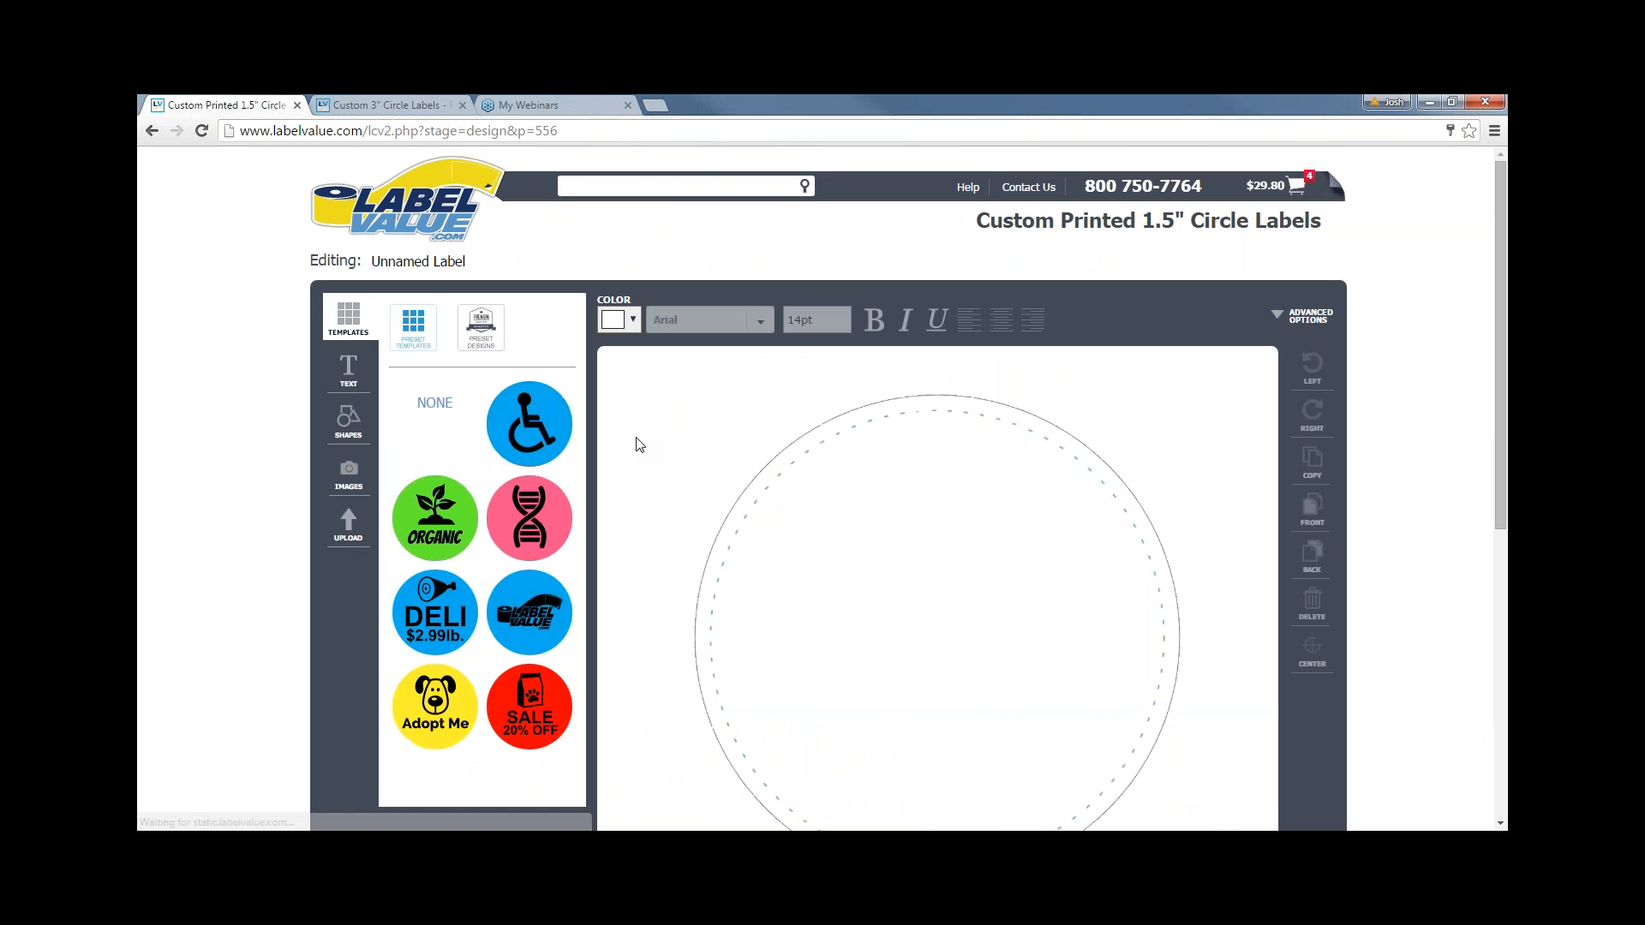
{"action": "scroll", "coordinate": [662, 473], "scroll_direction": "down", "scroll_amount": 1}
{"action": "scroll", "coordinate": [662, 473], "scroll_direction": "up", "scroll_amount": 1}
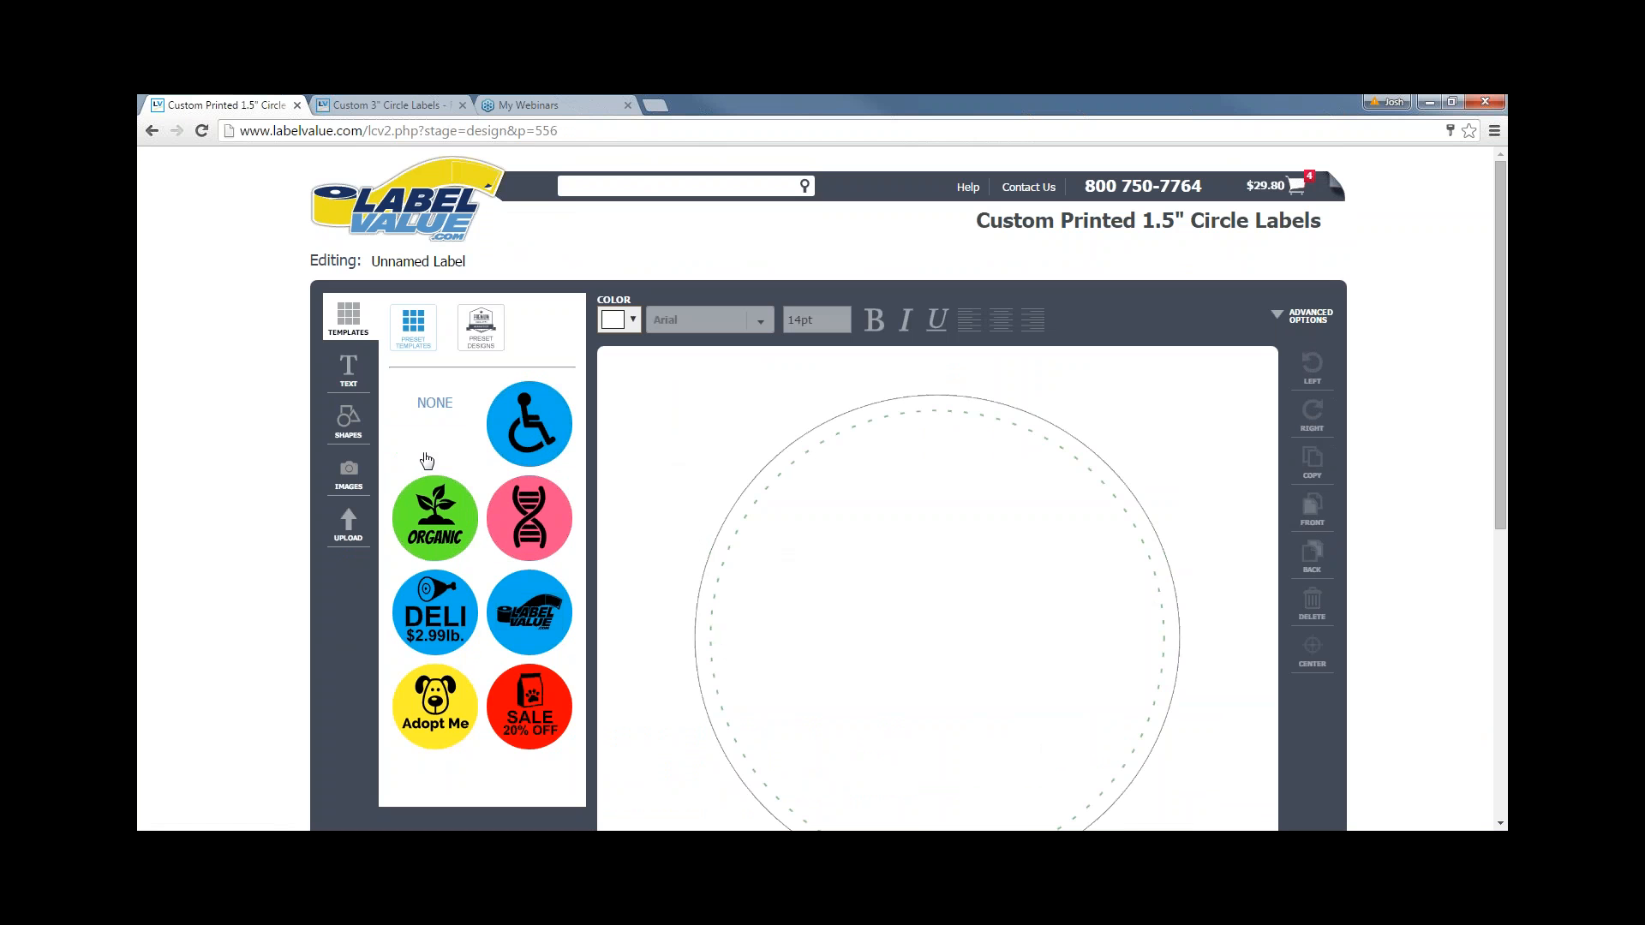
{"action": "scroll", "coordinate": [429, 437], "scroll_direction": "down", "scroll_amount": 1}
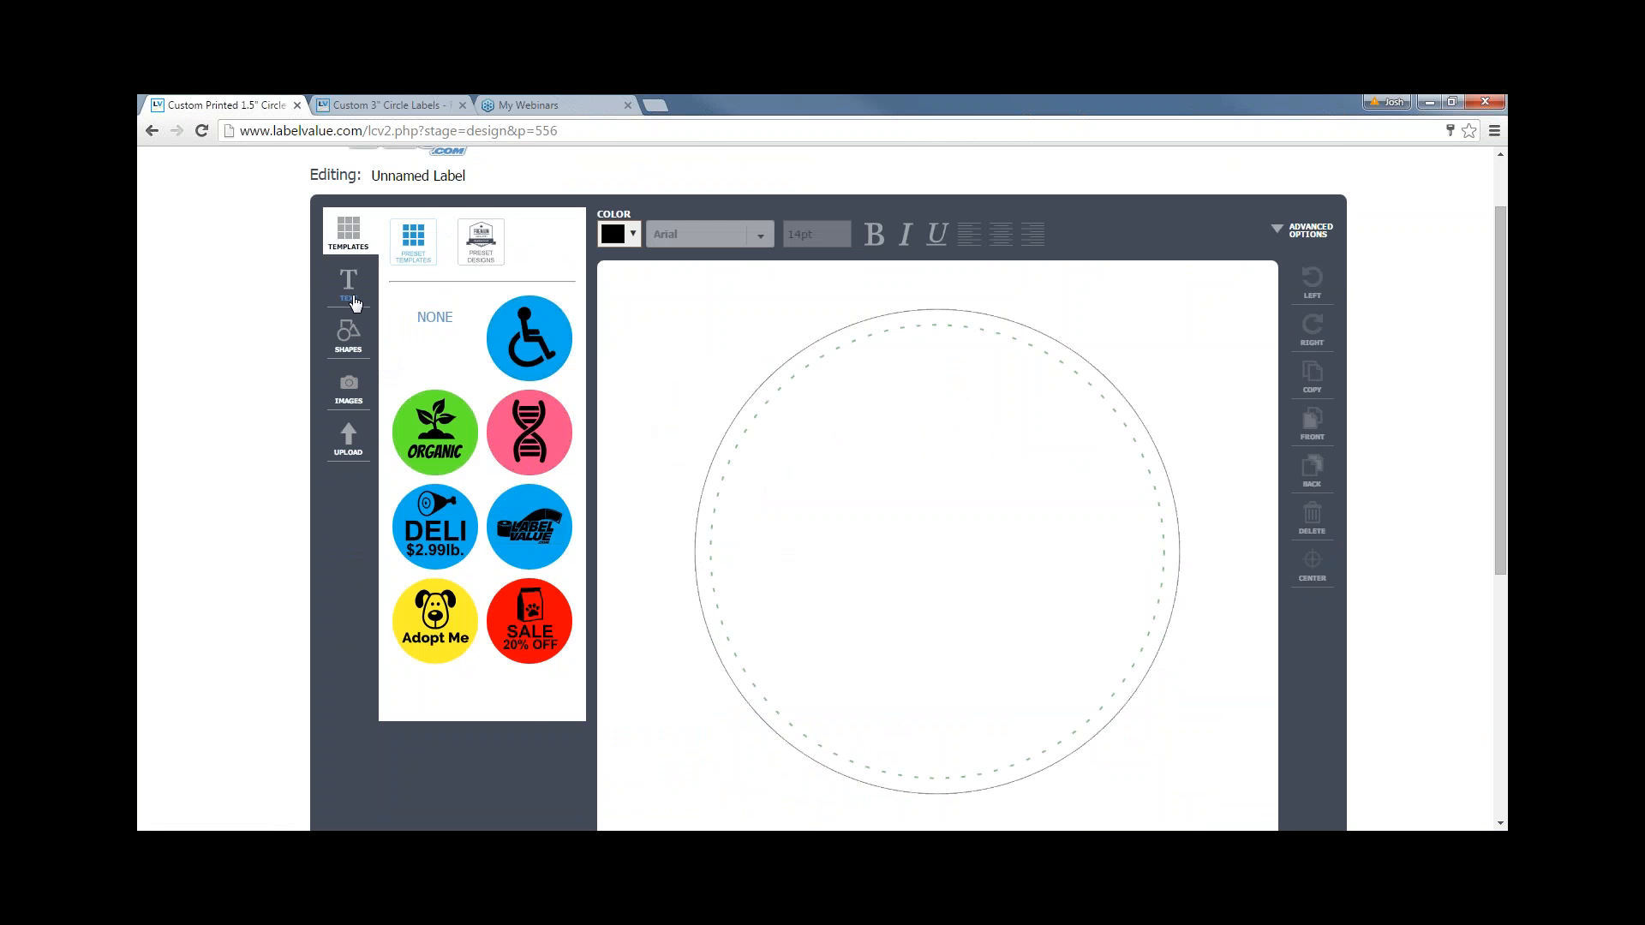
- Add a 'Click to edit' text box, nudge it up-right, leaving its colour unchanged
{"action": "left_click", "coordinate": [353, 301]}
{"action": "left_click", "coordinate": [473, 261]}
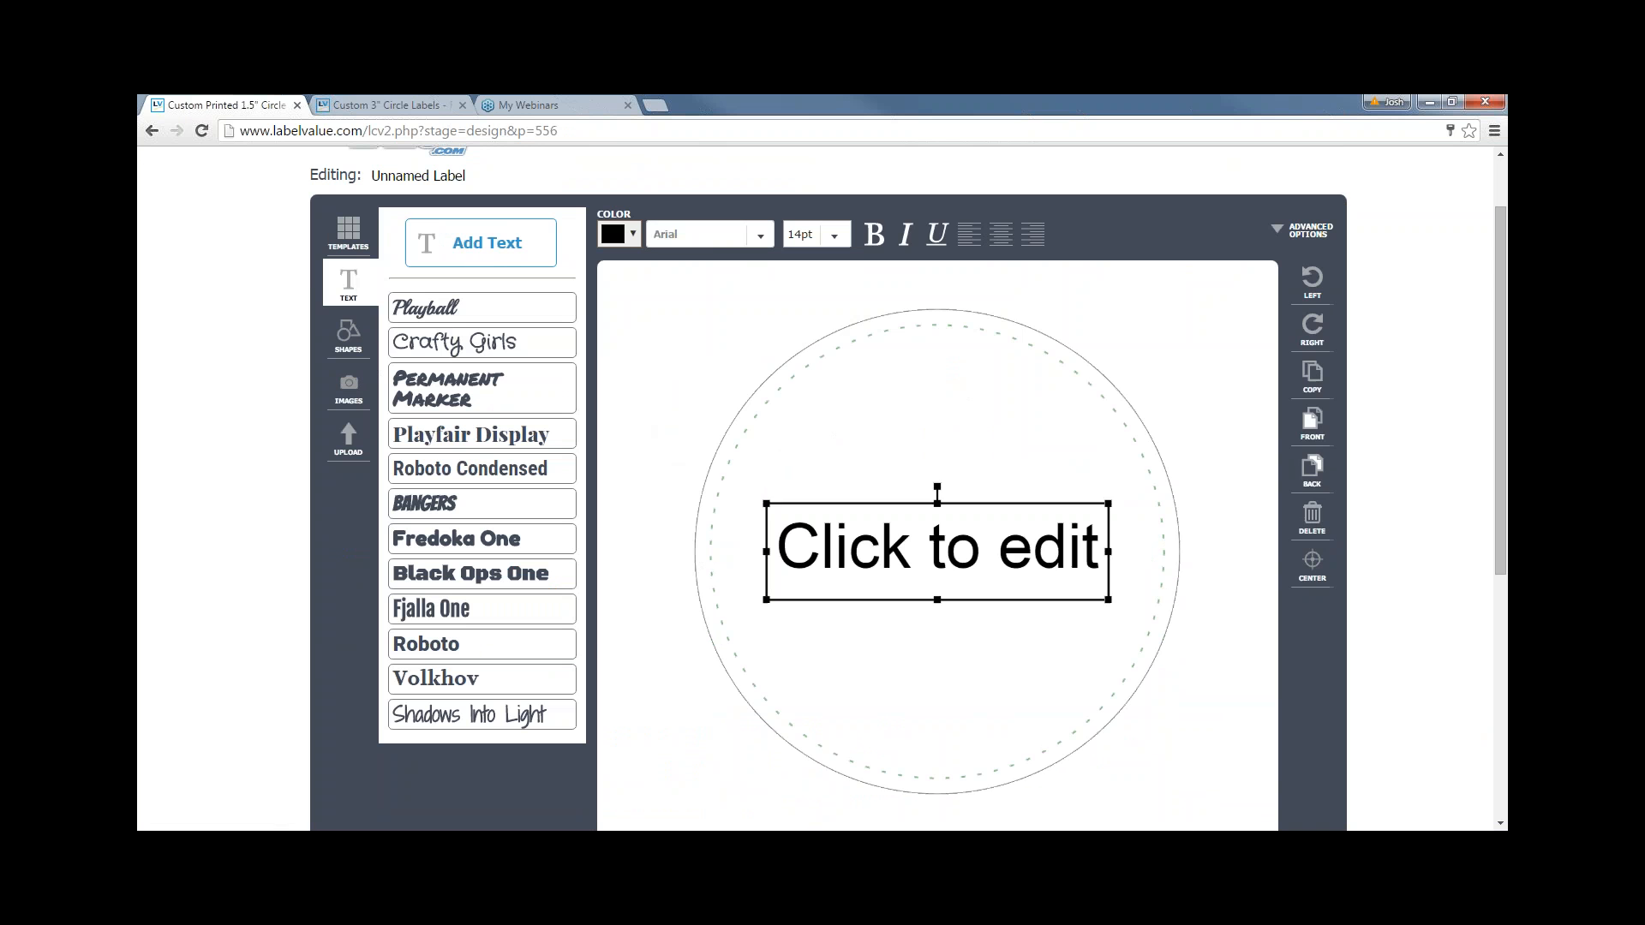
{"action": "left_click_drag", "start_coordinate": [947, 545], "coordinate": [955, 535]}
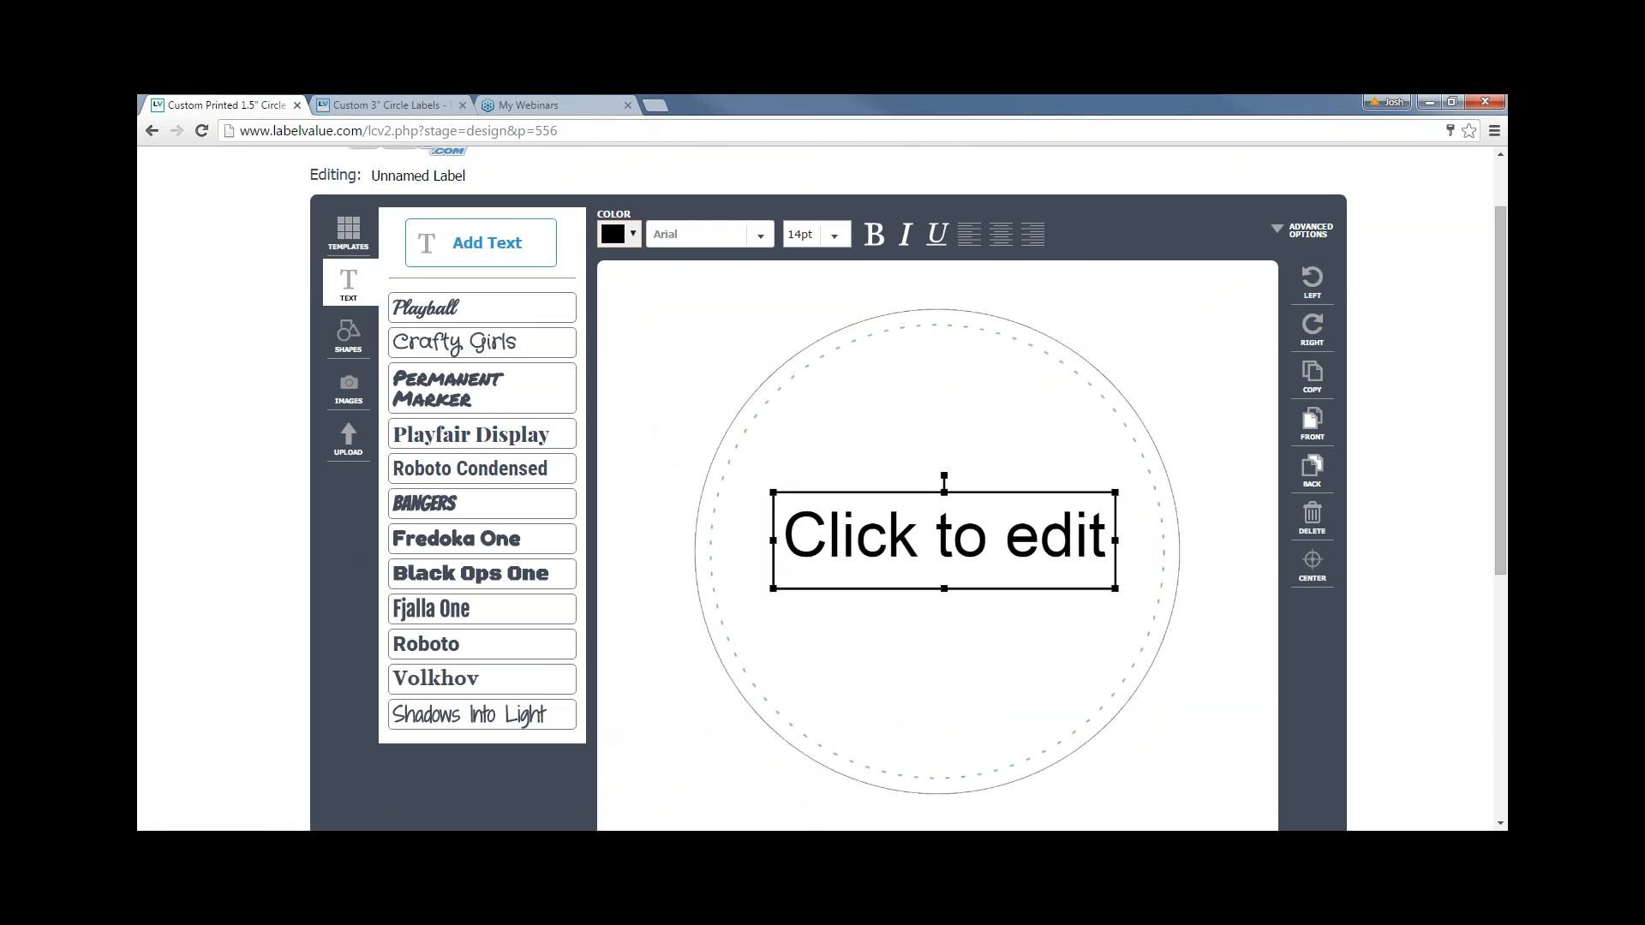
{"action": "left_click", "coordinate": [623, 242]}
{"action": "left_click", "coordinate": [683, 366]}
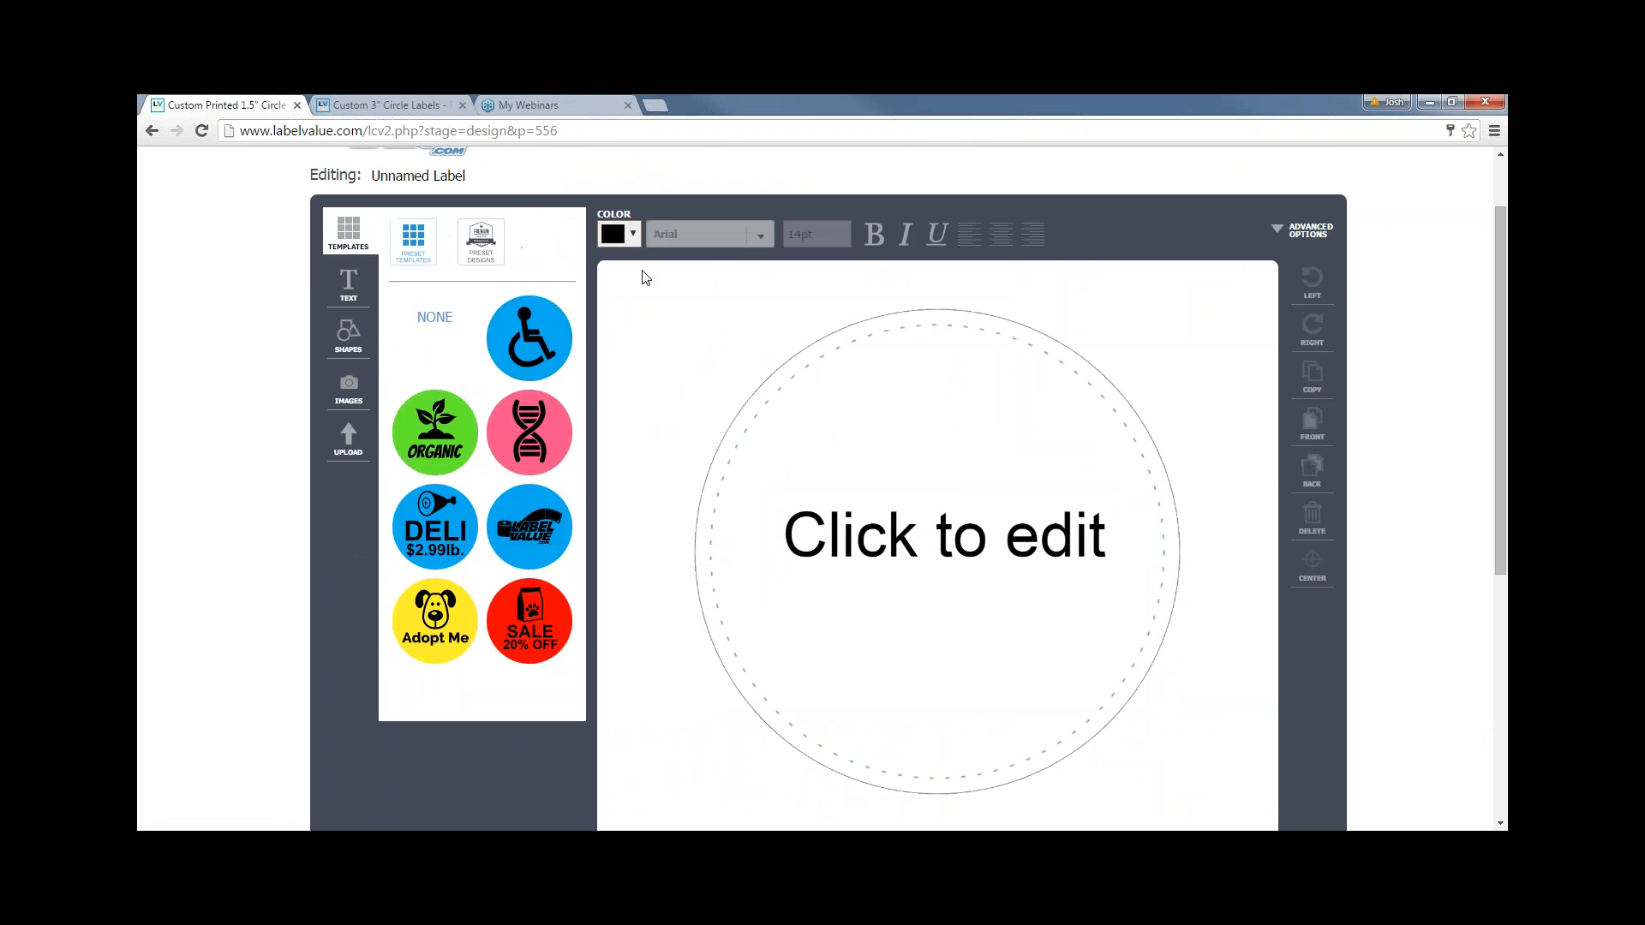
{"action": "left_click", "coordinate": [623, 242]}
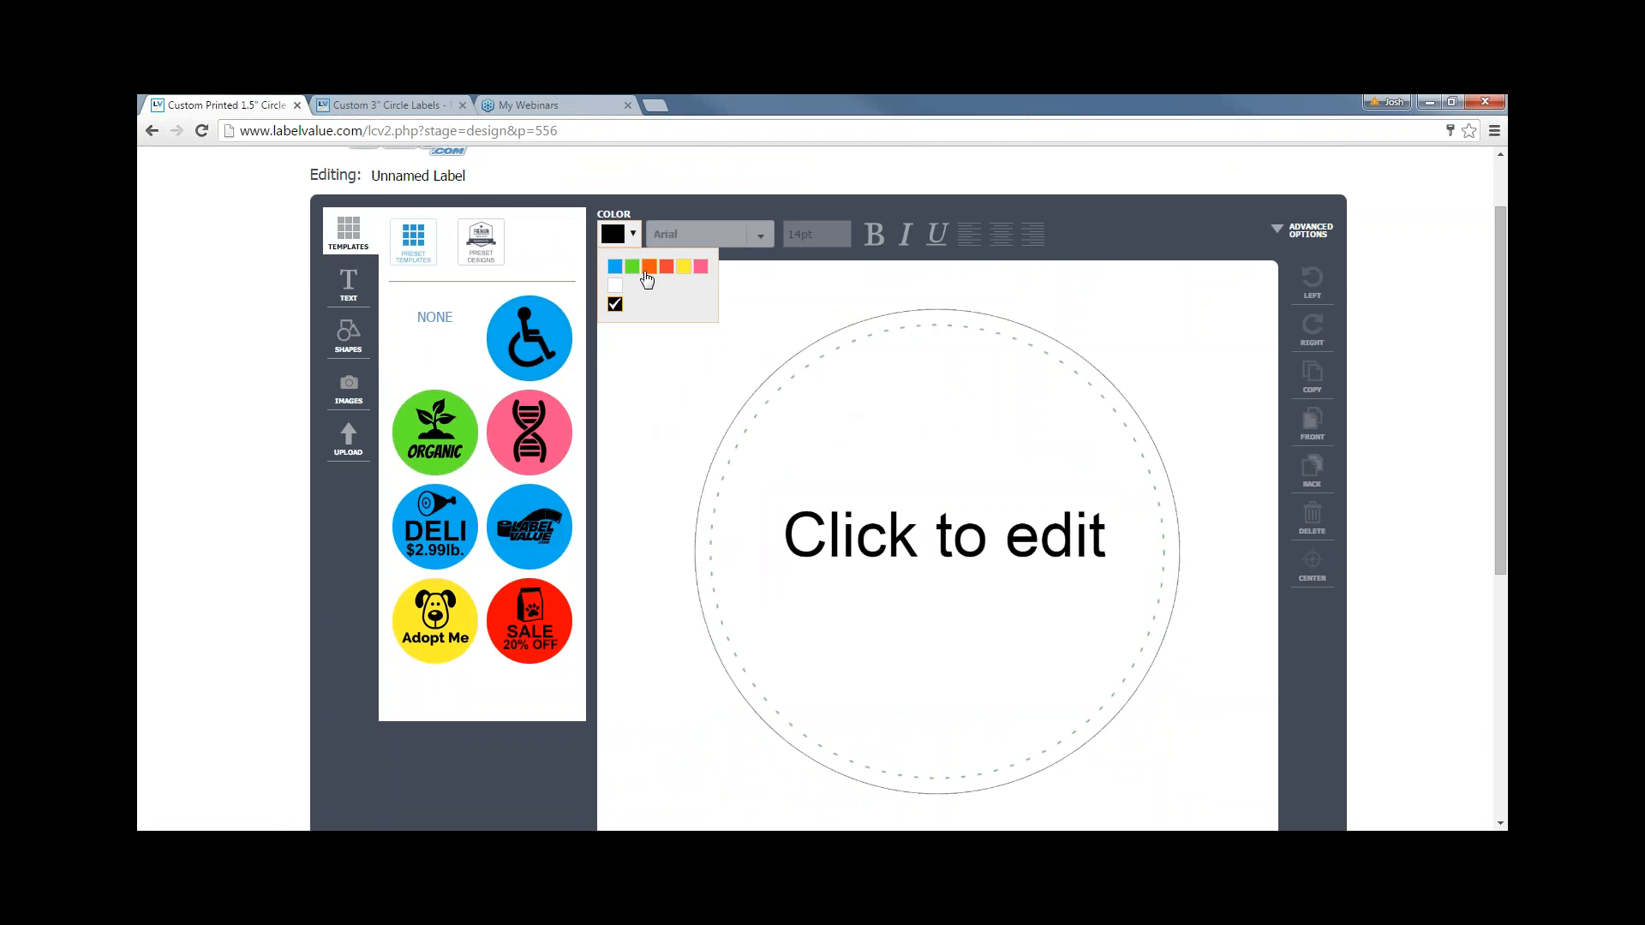
{"action": "left_click", "coordinate": [725, 423]}
{"action": "scroll", "coordinate": [727, 424], "scroll_direction": "up", "scroll_amount": 1}
{"action": "scroll", "coordinate": [731, 426], "scroll_direction": "down", "scroll_amount": 1}
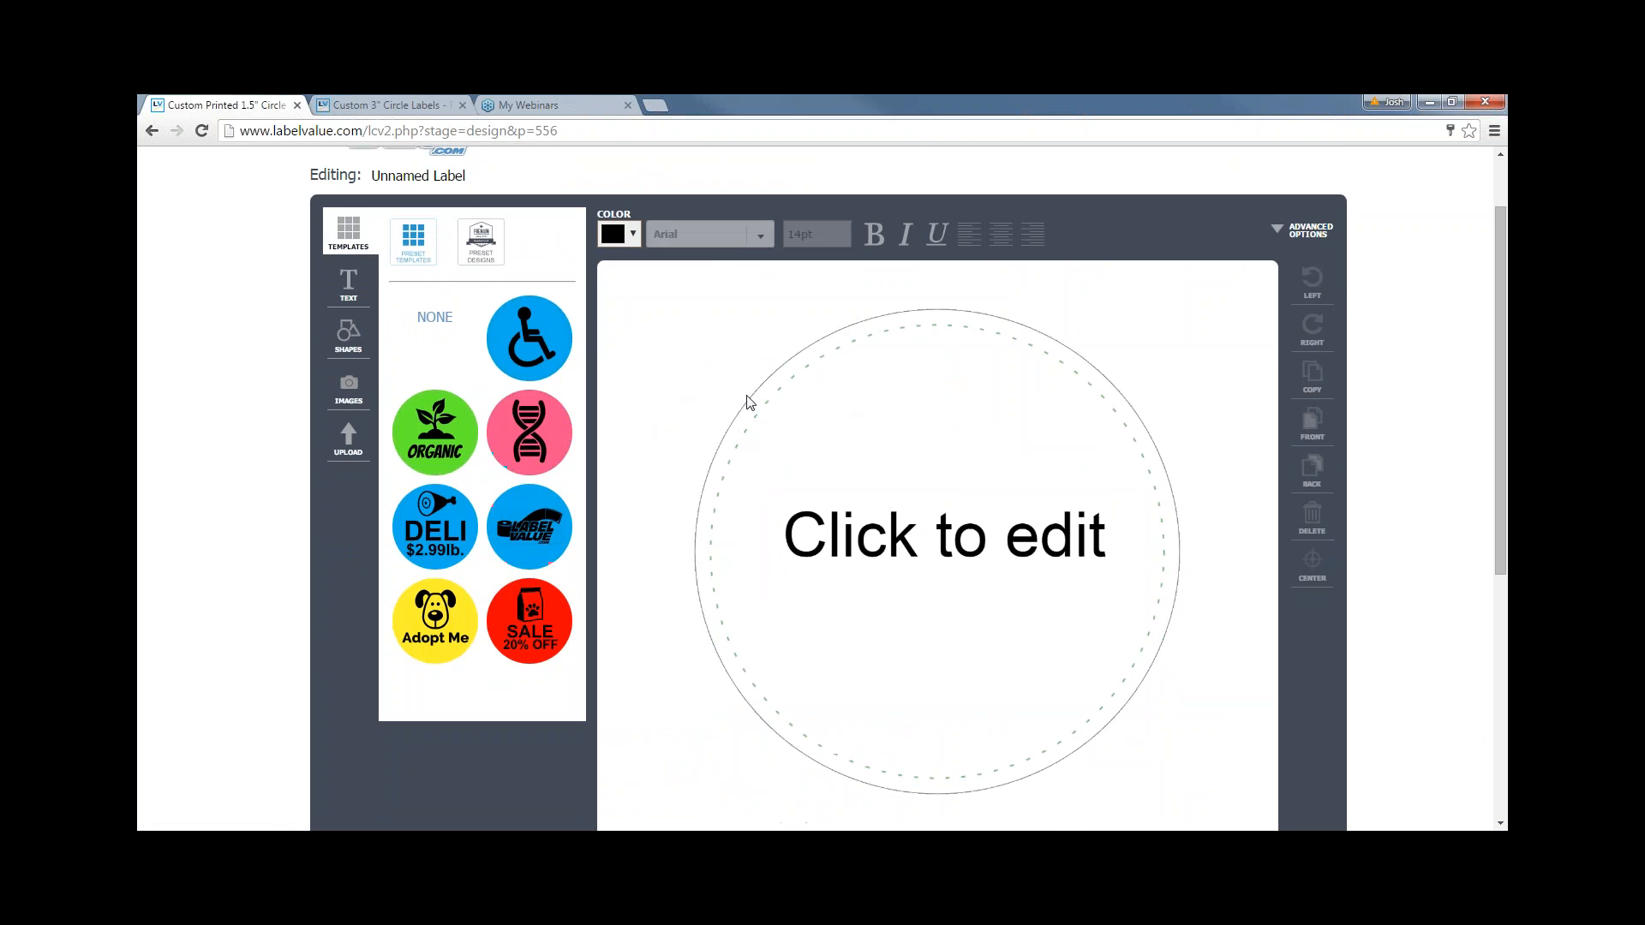
- Upload the Jim's Orchards image onto the label, then leave the unsaved design for the homepage
{"action": "left_click", "coordinate": [352, 449]}
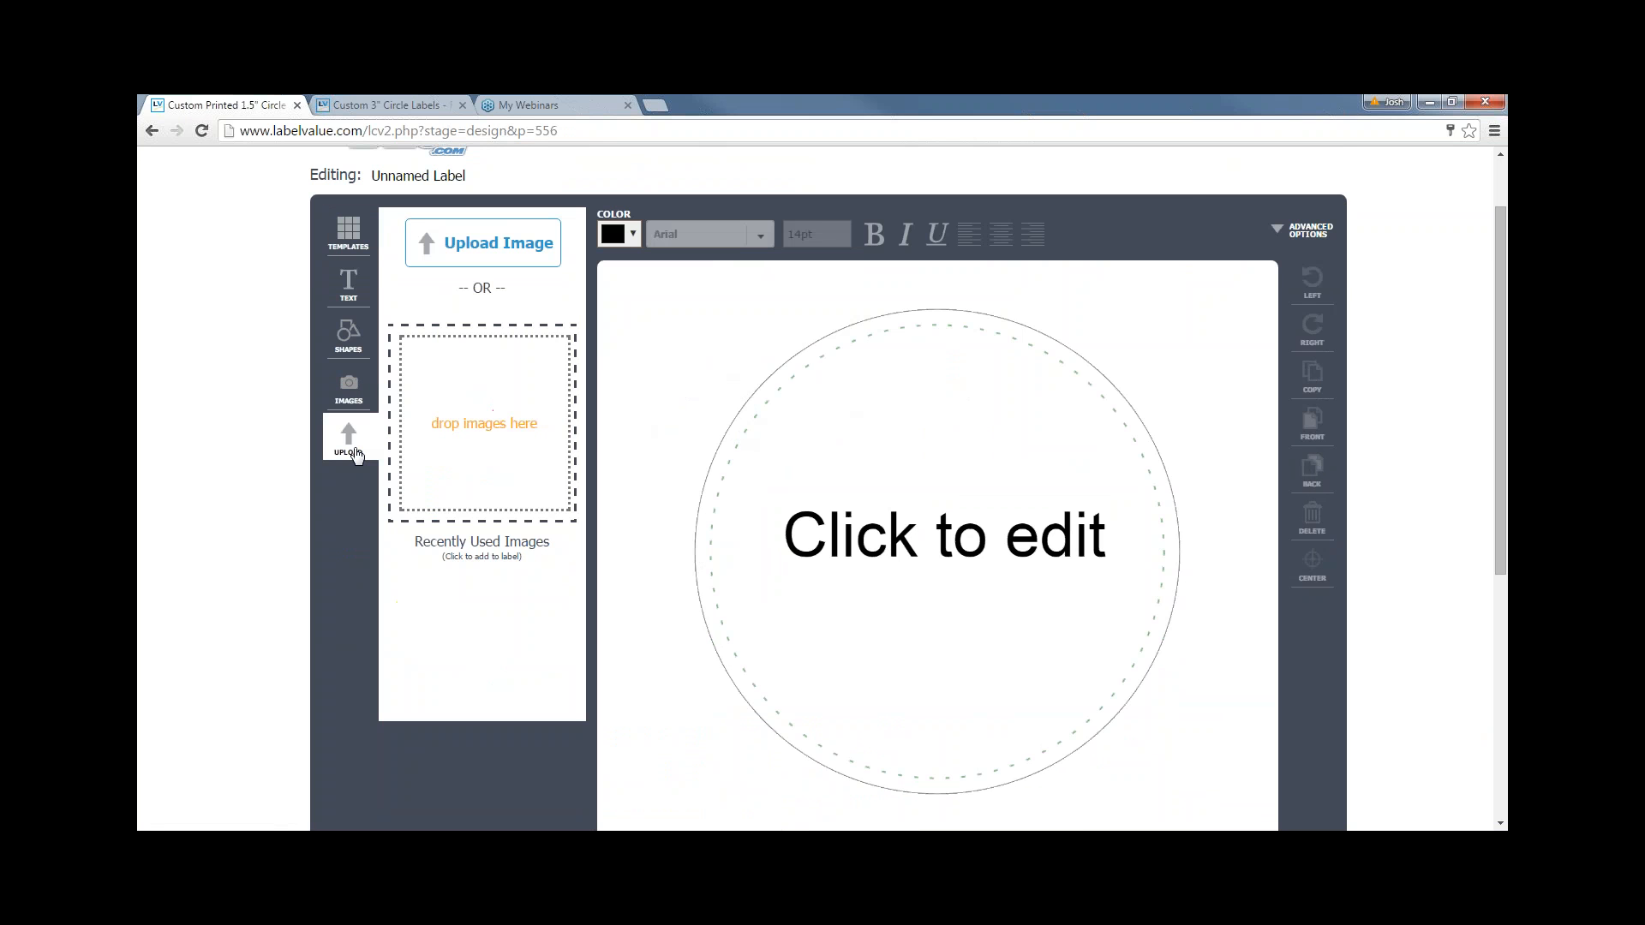
{"action": "left_click_drag", "start_coordinate": [1014, 421], "coordinate": [519, 442]}
{"action": "scroll", "coordinate": [602, 364], "scroll_direction": "up", "scroll_amount": 1}
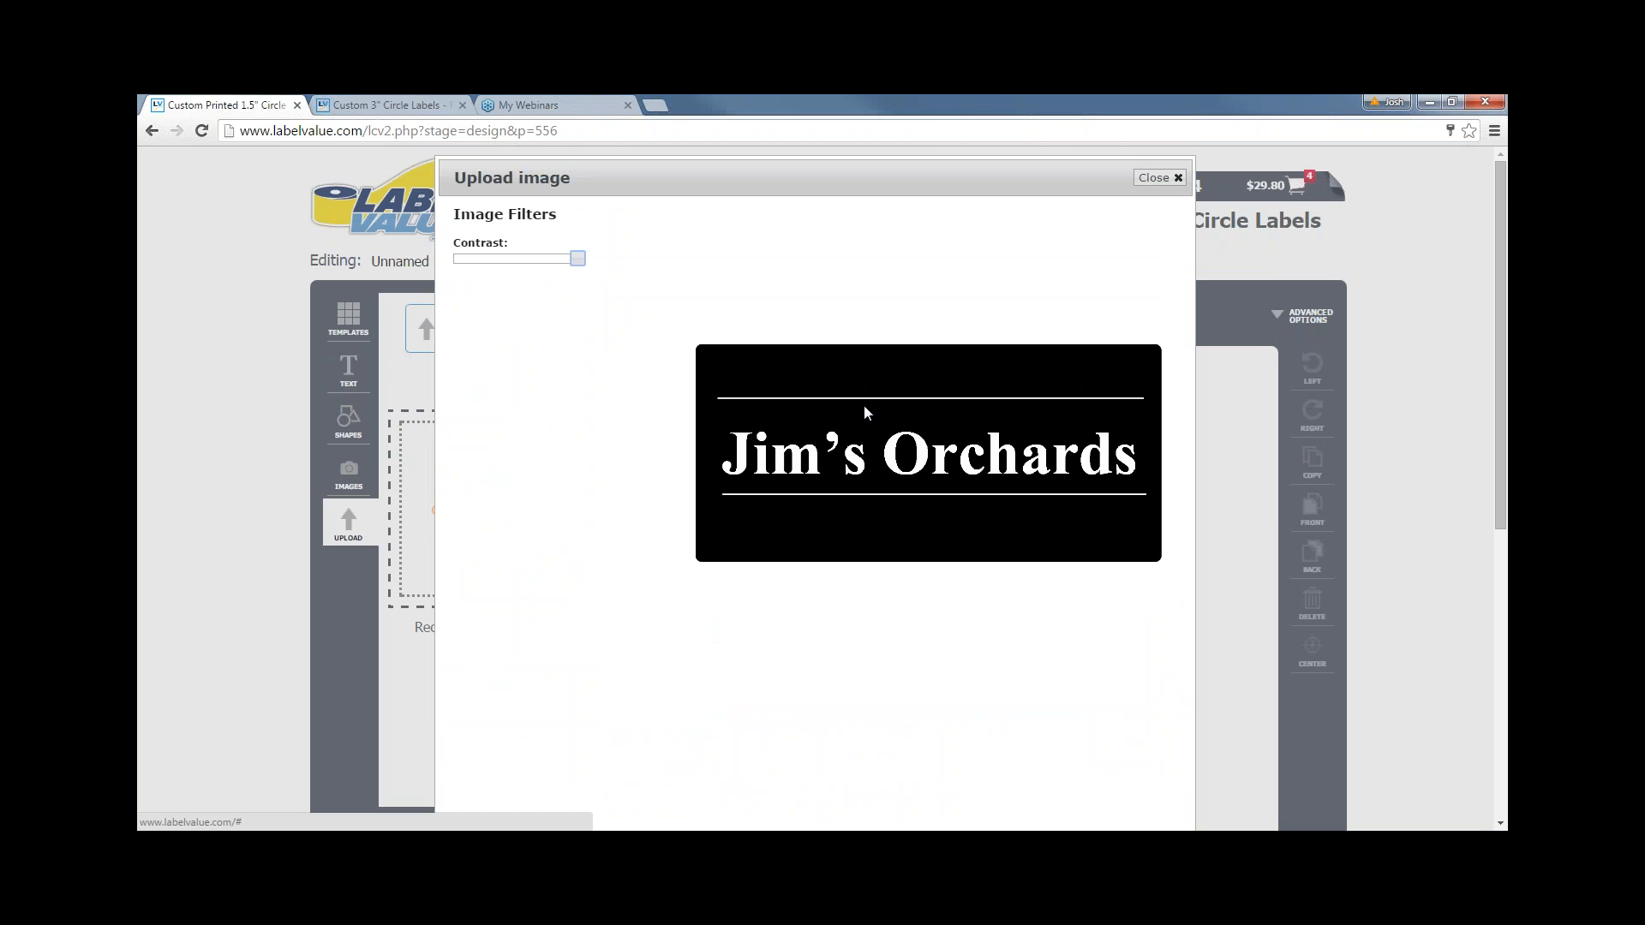
{"action": "scroll", "coordinate": [1047, 538], "scroll_direction": "down", "scroll_amount": 1}
{"action": "left_click", "coordinate": [1122, 800]}
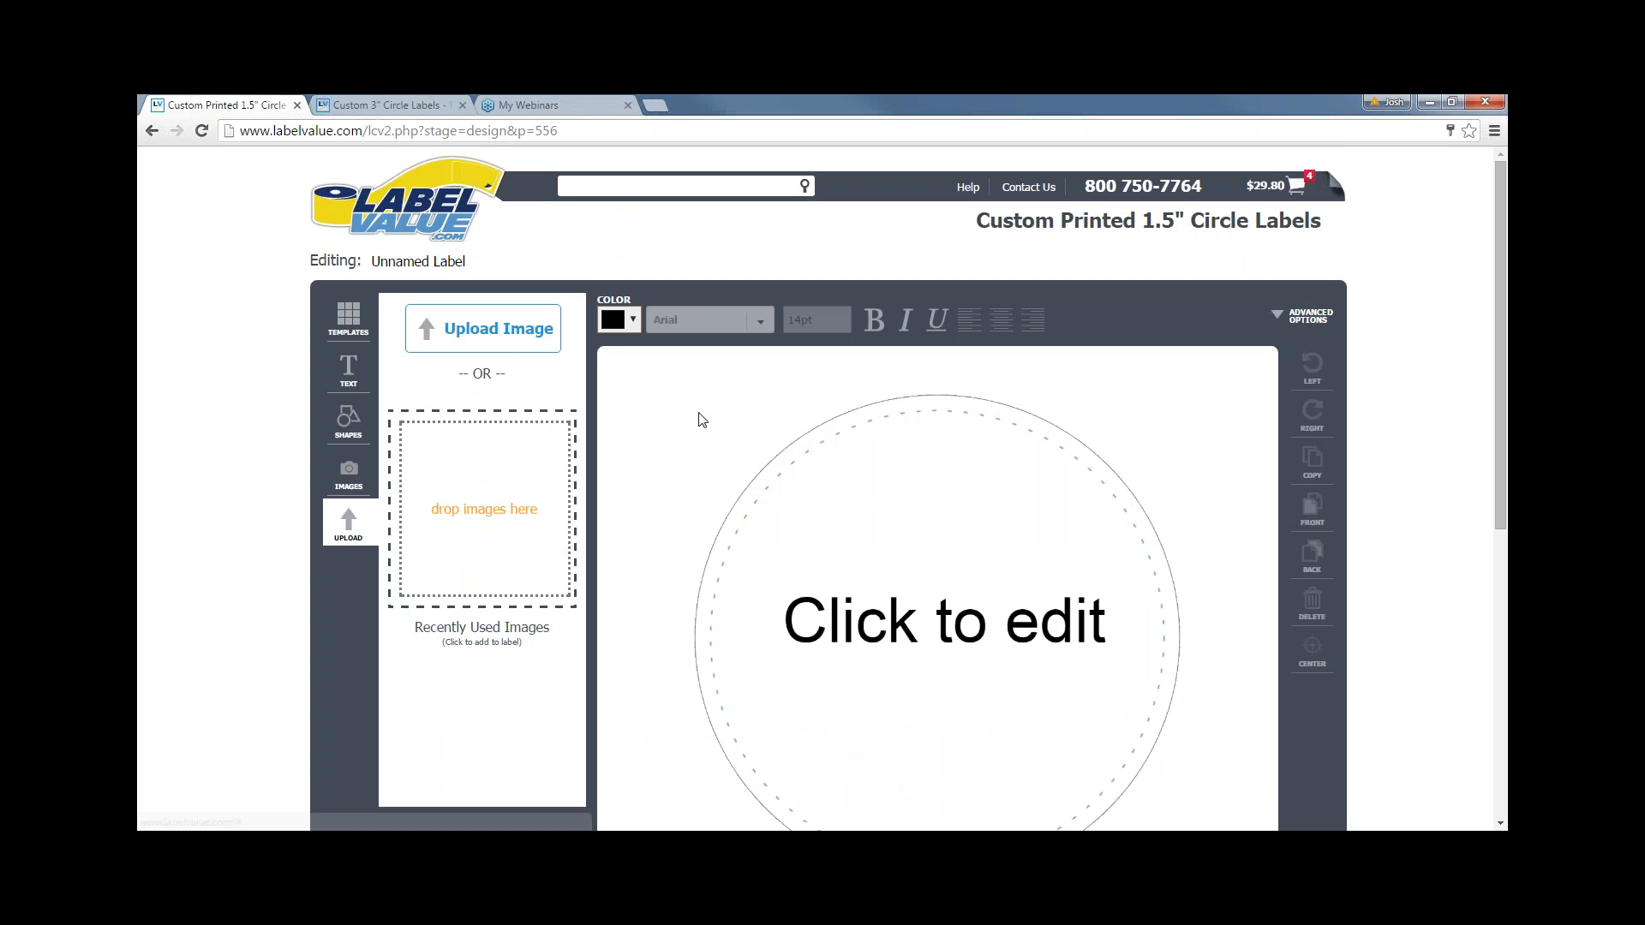
{"action": "left_click", "coordinate": [426, 224]}
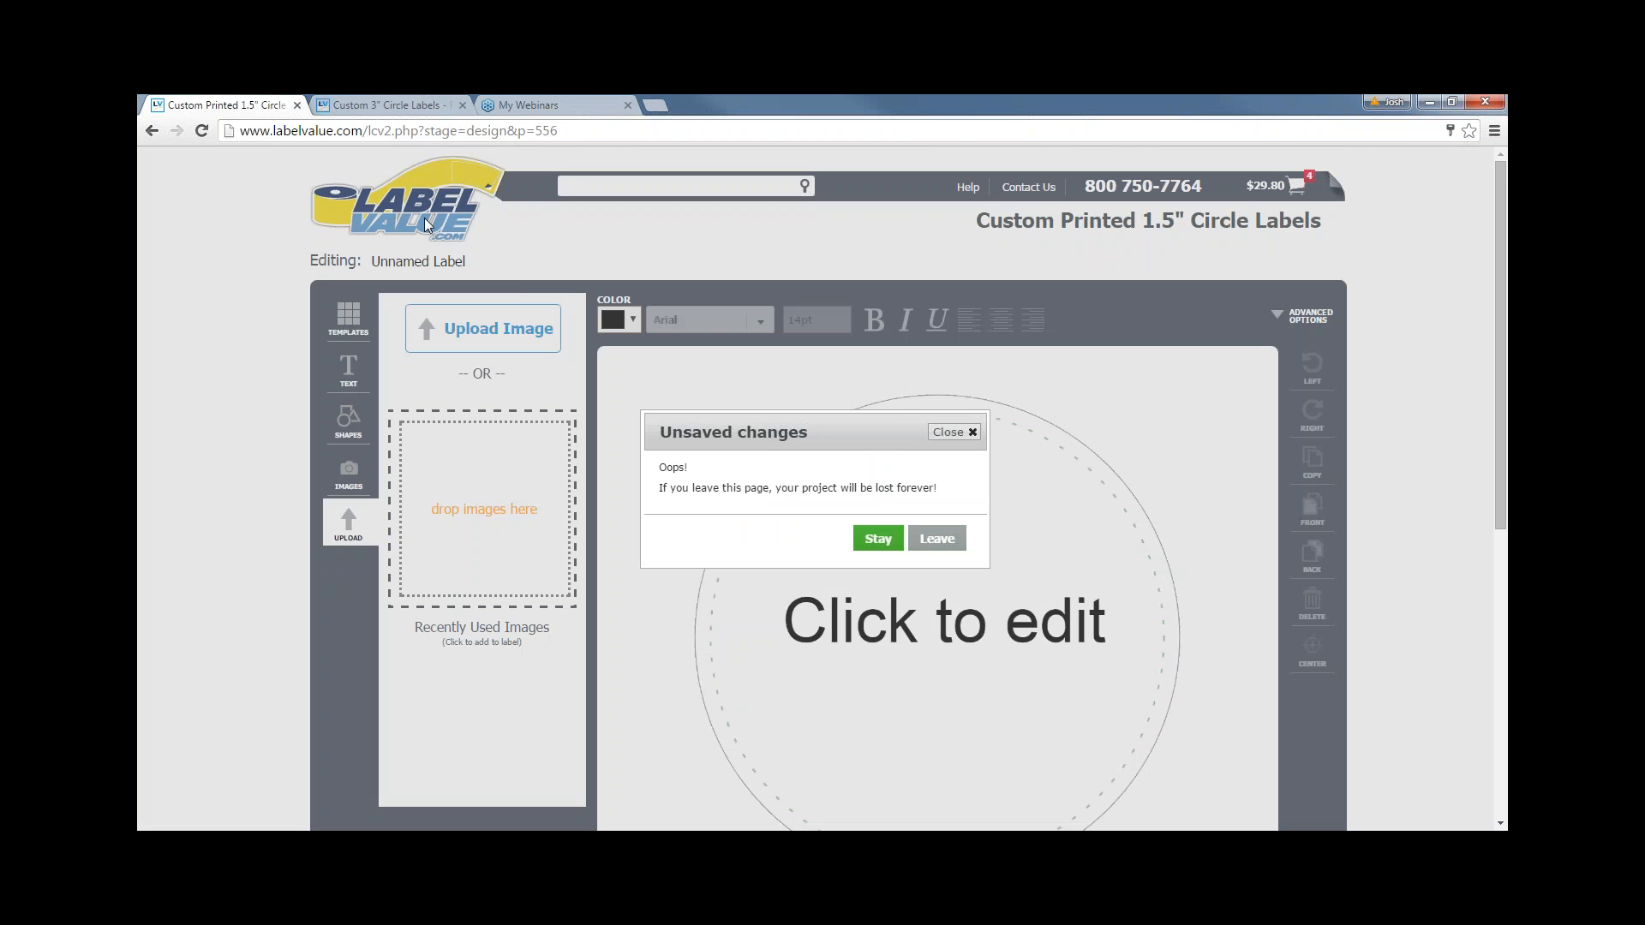
{"action": "left_click", "coordinate": [937, 538]}
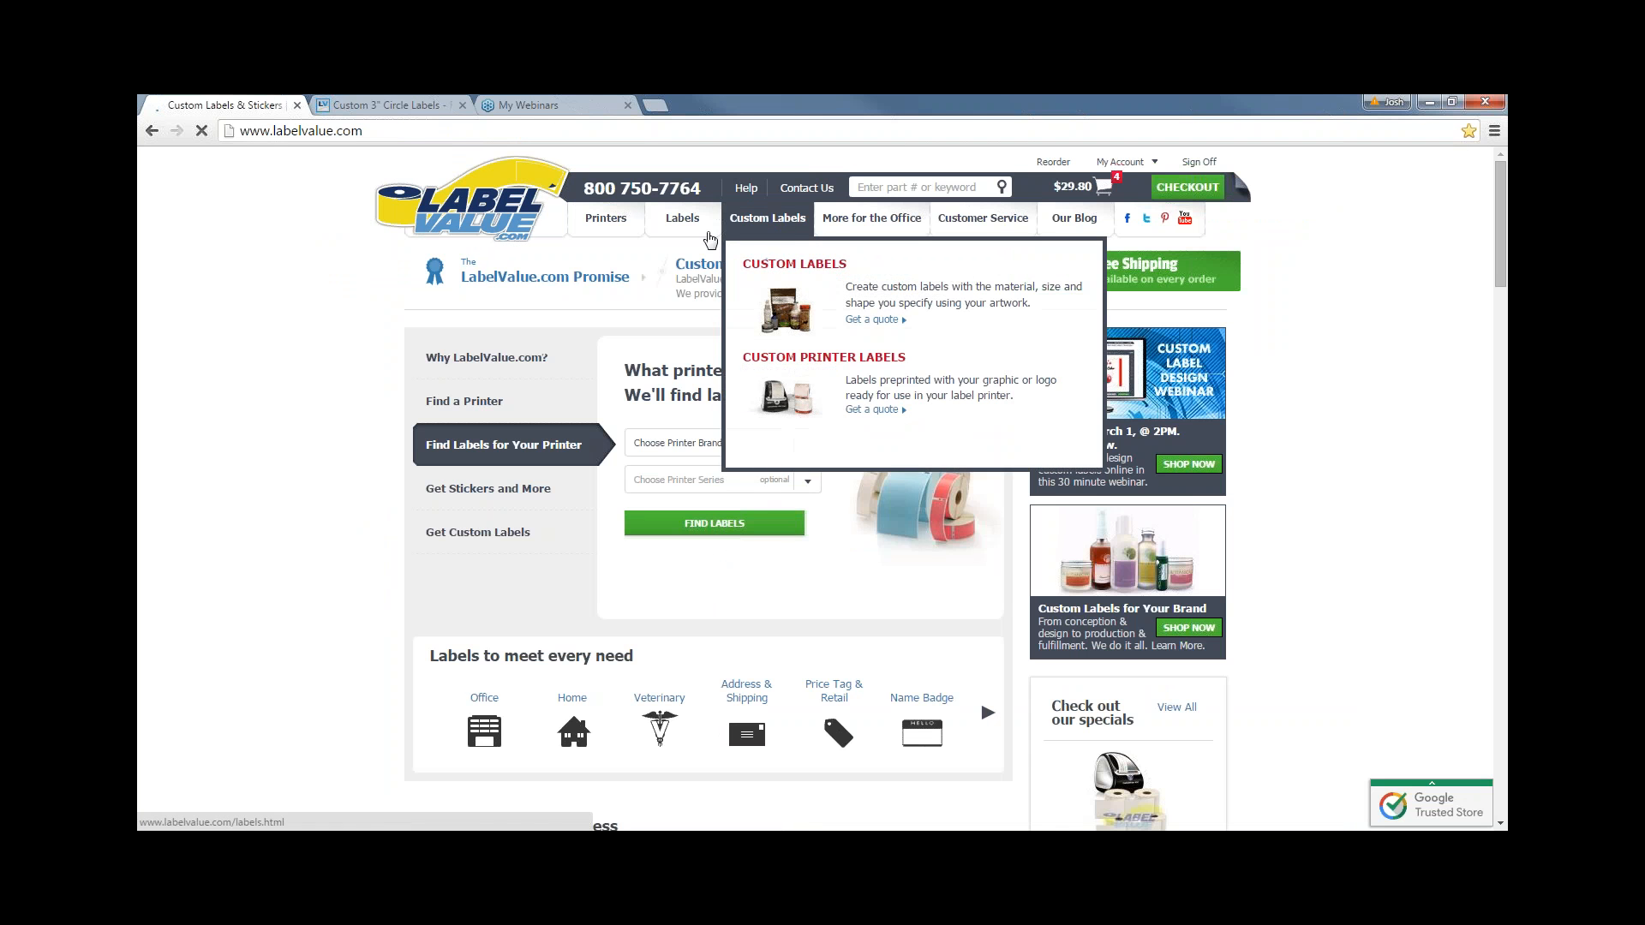
- Open the Custom Printed 1.5" Circle Labels product page ($24.95) from the catalogue grid
{"action": "mouse_move", "coordinate": [704, 244]}
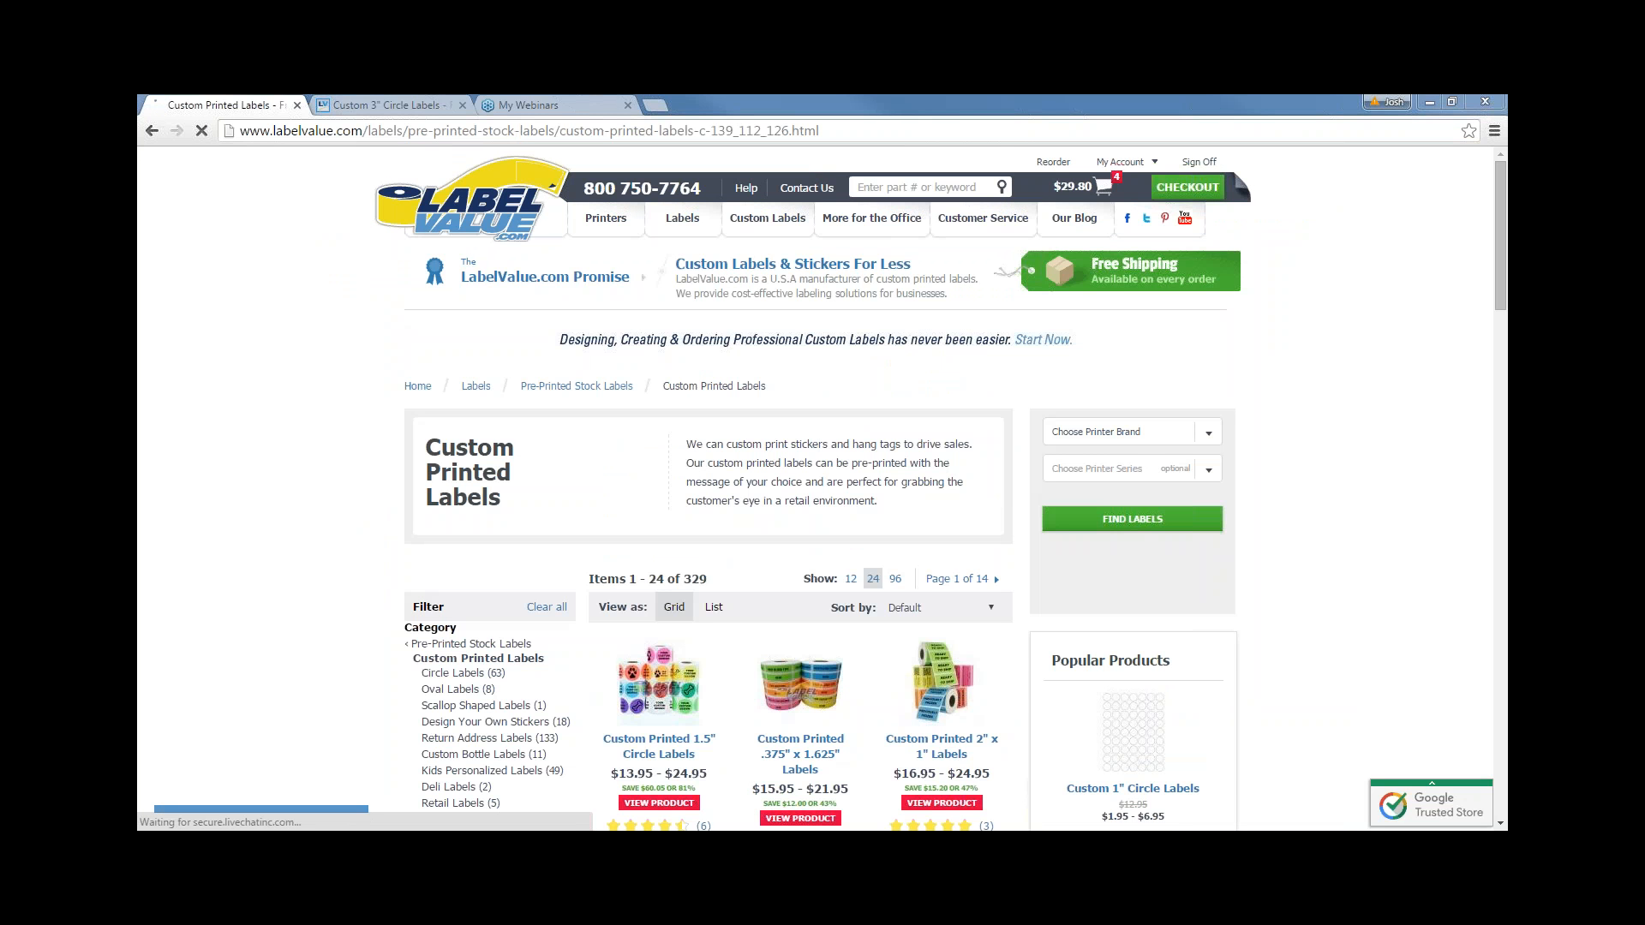
{"action": "scroll", "coordinate": [754, 565], "scroll_direction": "down", "scroll_amount": 4}
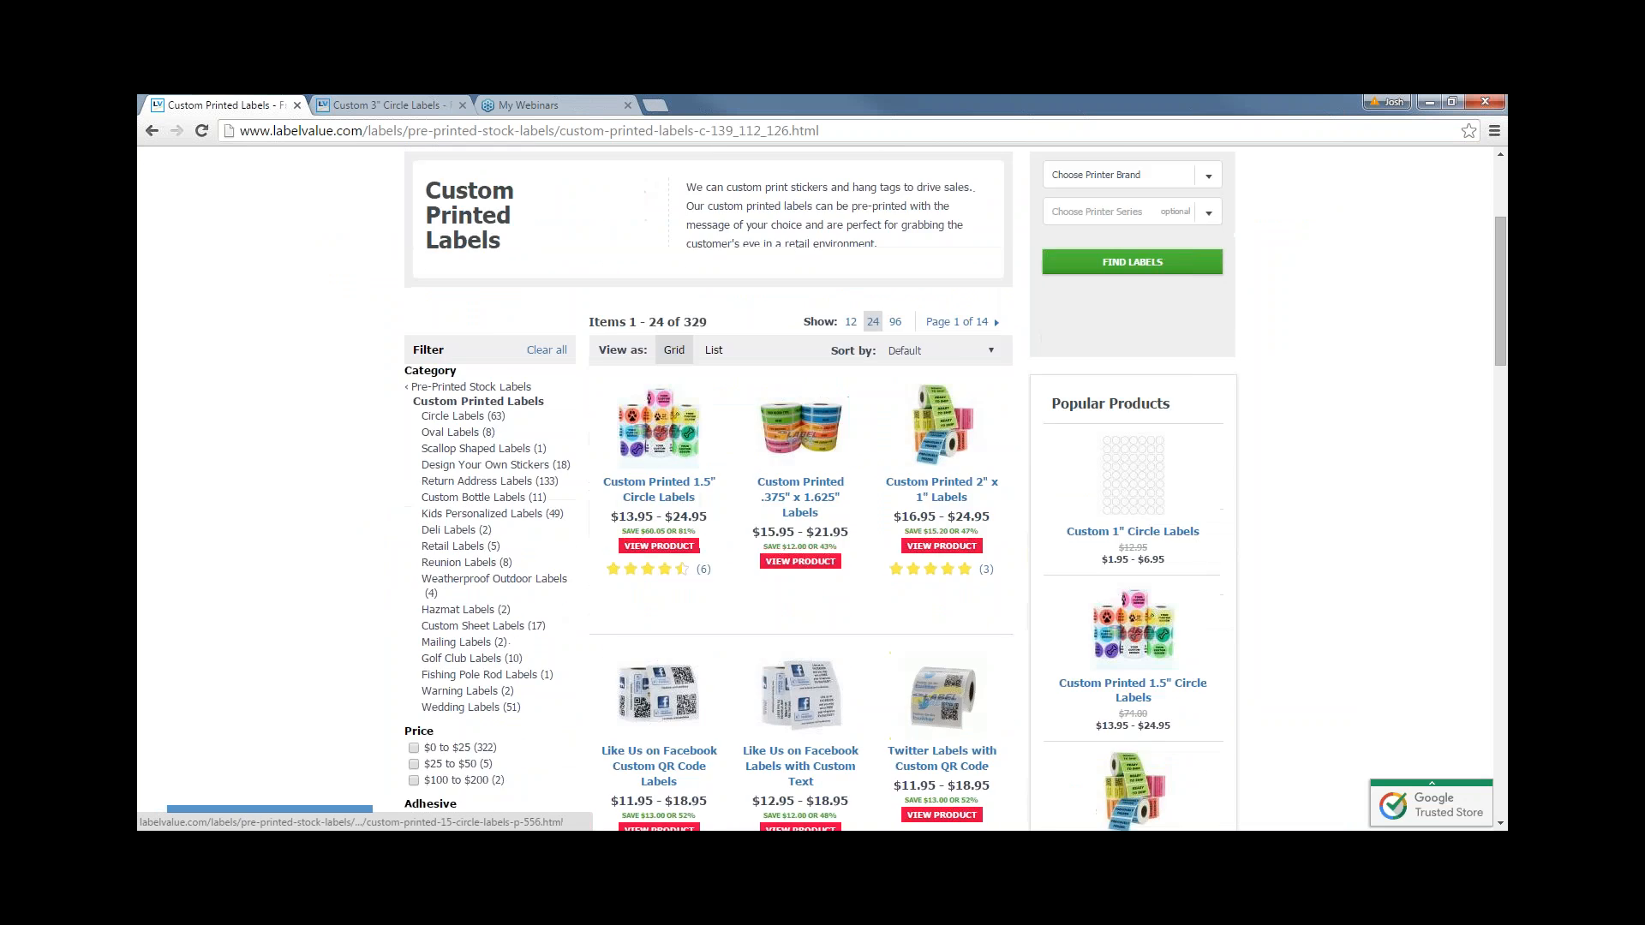
{"action": "scroll", "coordinate": [754, 566], "scroll_direction": "down", "scroll_amount": 3}
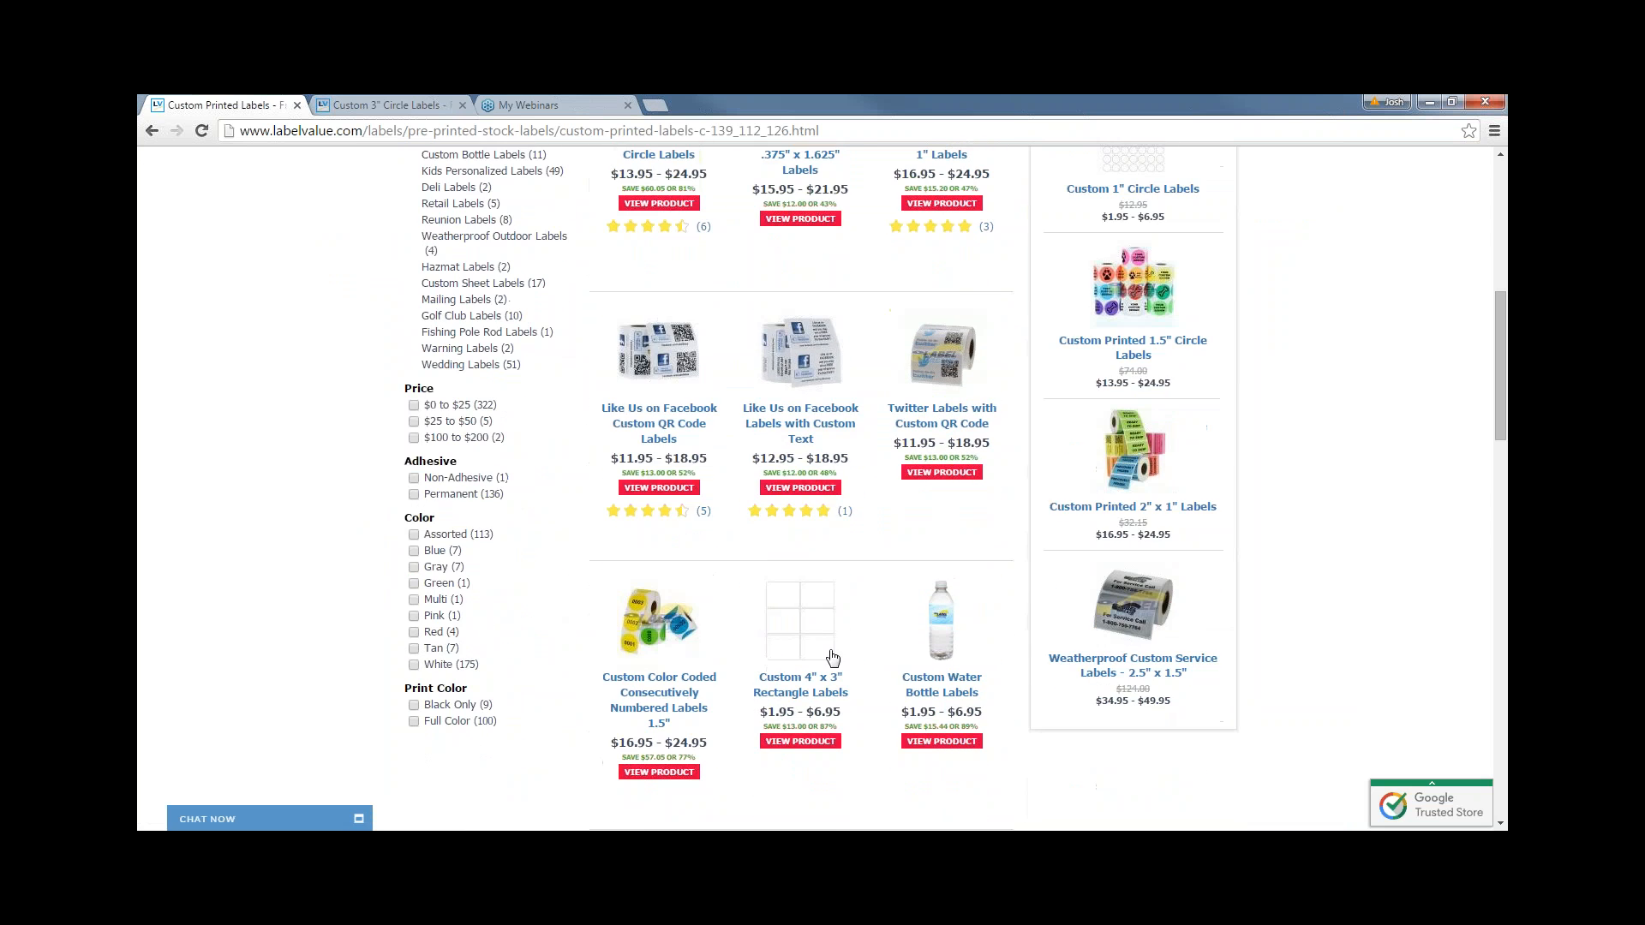
{"action": "scroll", "coordinate": [825, 636], "scroll_direction": "up", "scroll_amount": 4}
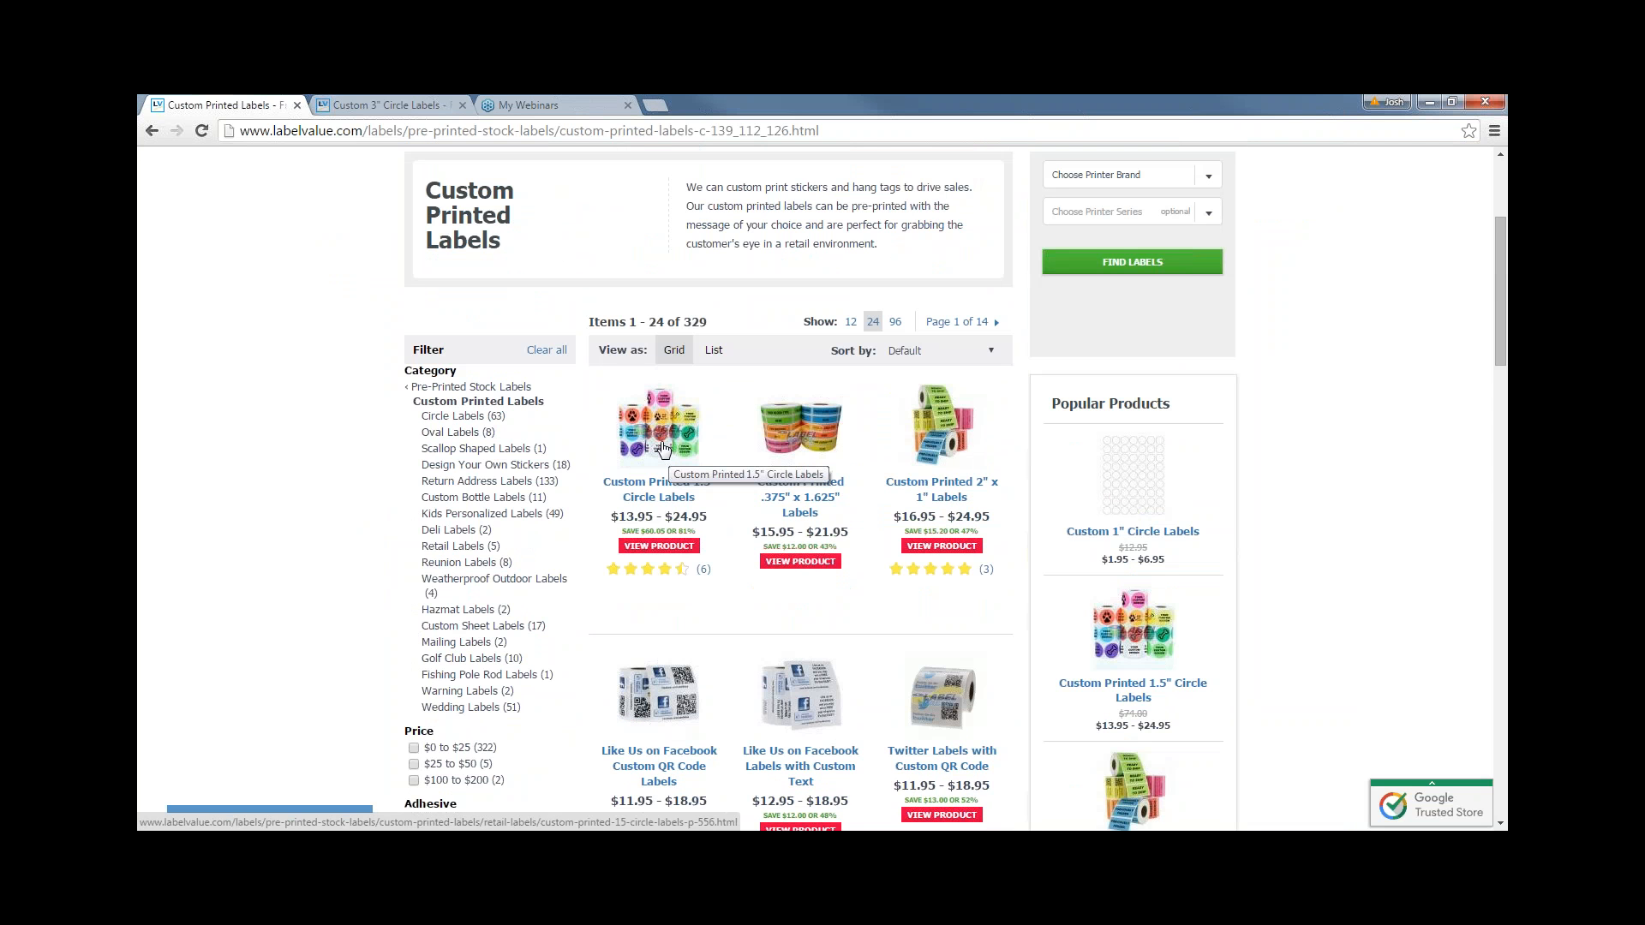
{"action": "left_click", "coordinate": [662, 446]}
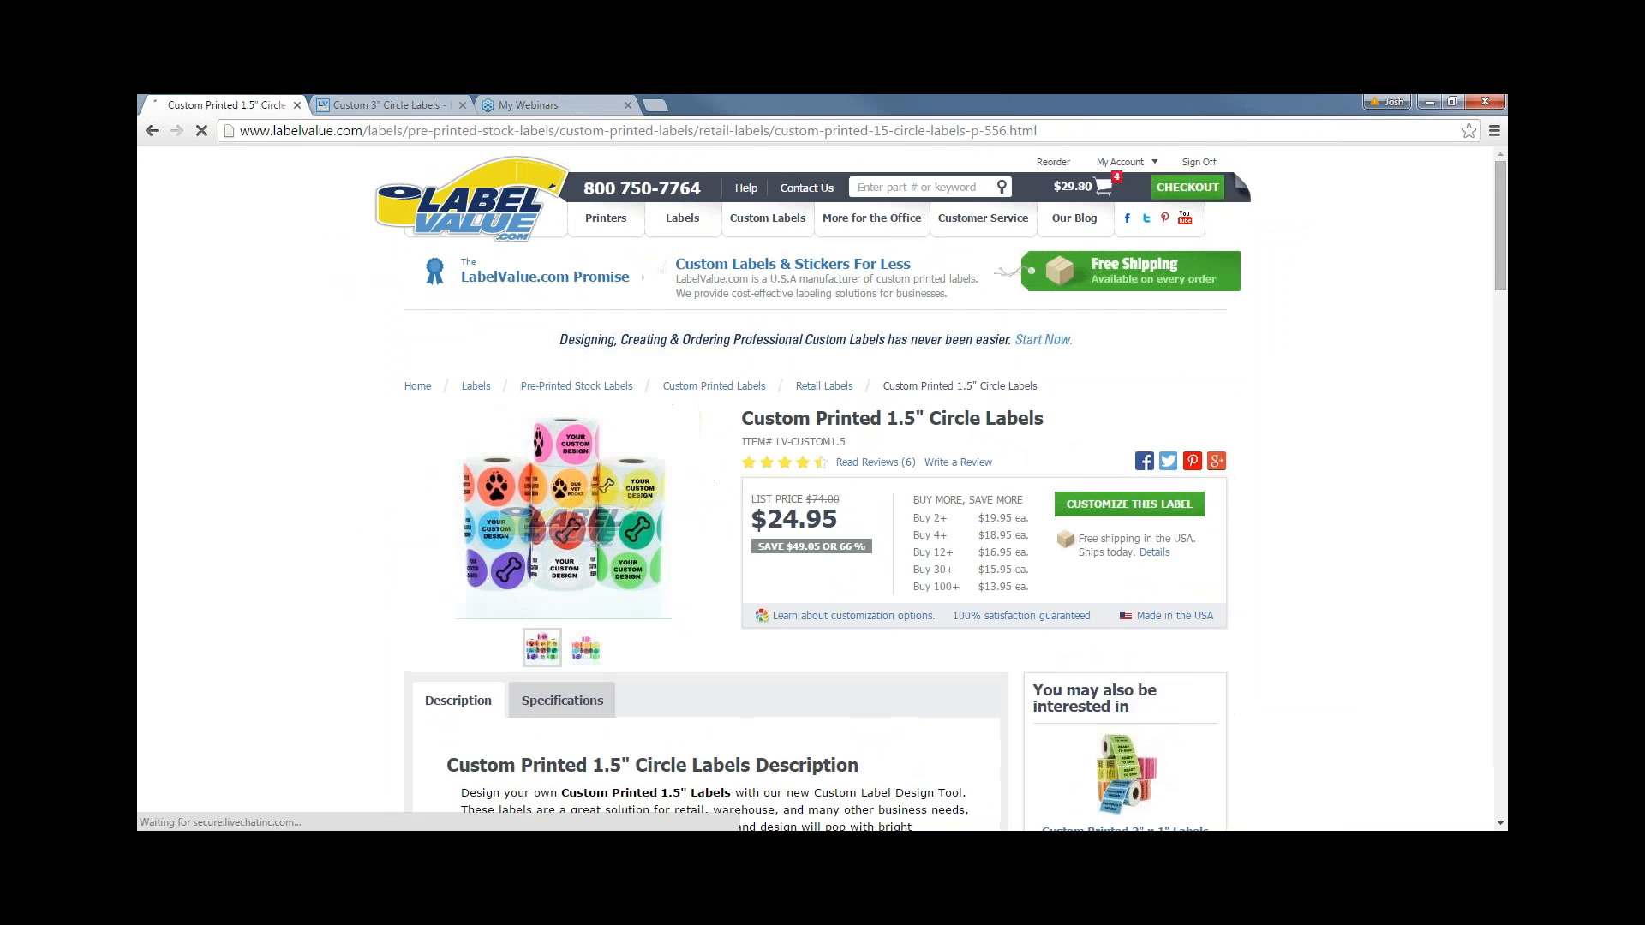
- Show the 1.5" circle labels' specifications and highlight the 500 labels per roll figure
{"action": "scroll", "coordinate": [832, 595], "scroll_direction": "down", "scroll_amount": 1}
{"action": "left_click", "coordinate": [562, 530]}
{"action": "scroll", "coordinate": [823, 489], "scroll_direction": "down", "scroll_amount": 1}
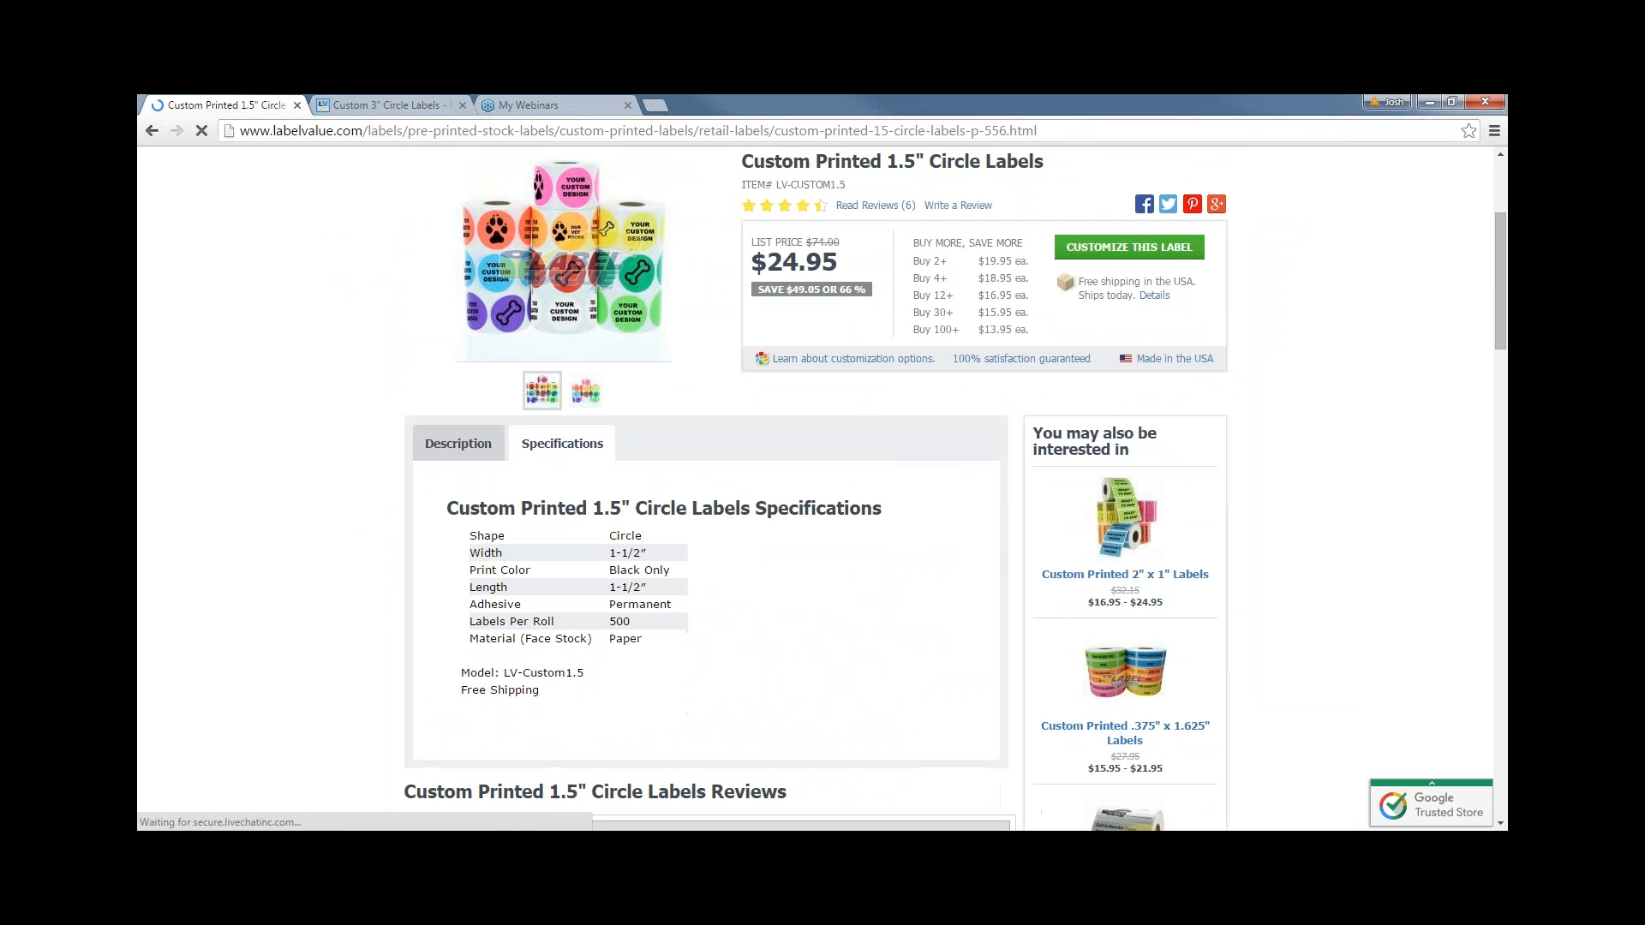
{"action": "left_click_drag", "start_coordinate": [649, 618], "coordinate": [599, 625]}
{"action": "left_click", "coordinate": [597, 625]}
- Read the description and move on to the Weatherproof Custom Service Labels 3" x 2" product
{"action": "scroll", "coordinate": [598, 631], "scroll_direction": "up", "scroll_amount": 2}
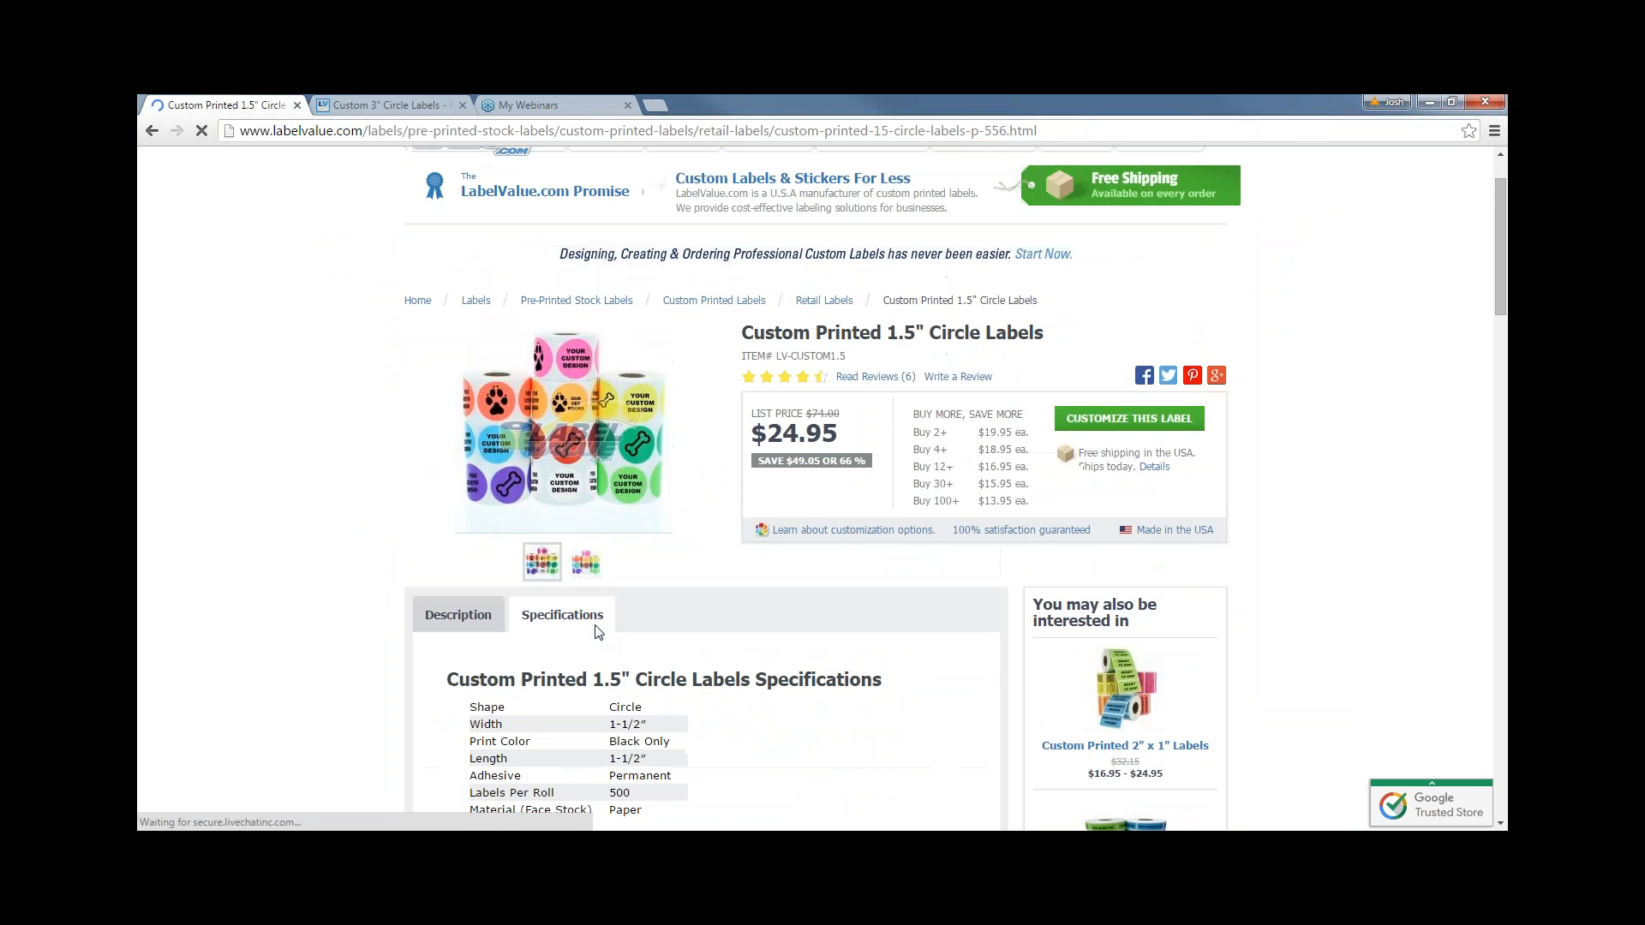
{"action": "scroll", "coordinate": [583, 621], "scroll_direction": "down", "scroll_amount": 5}
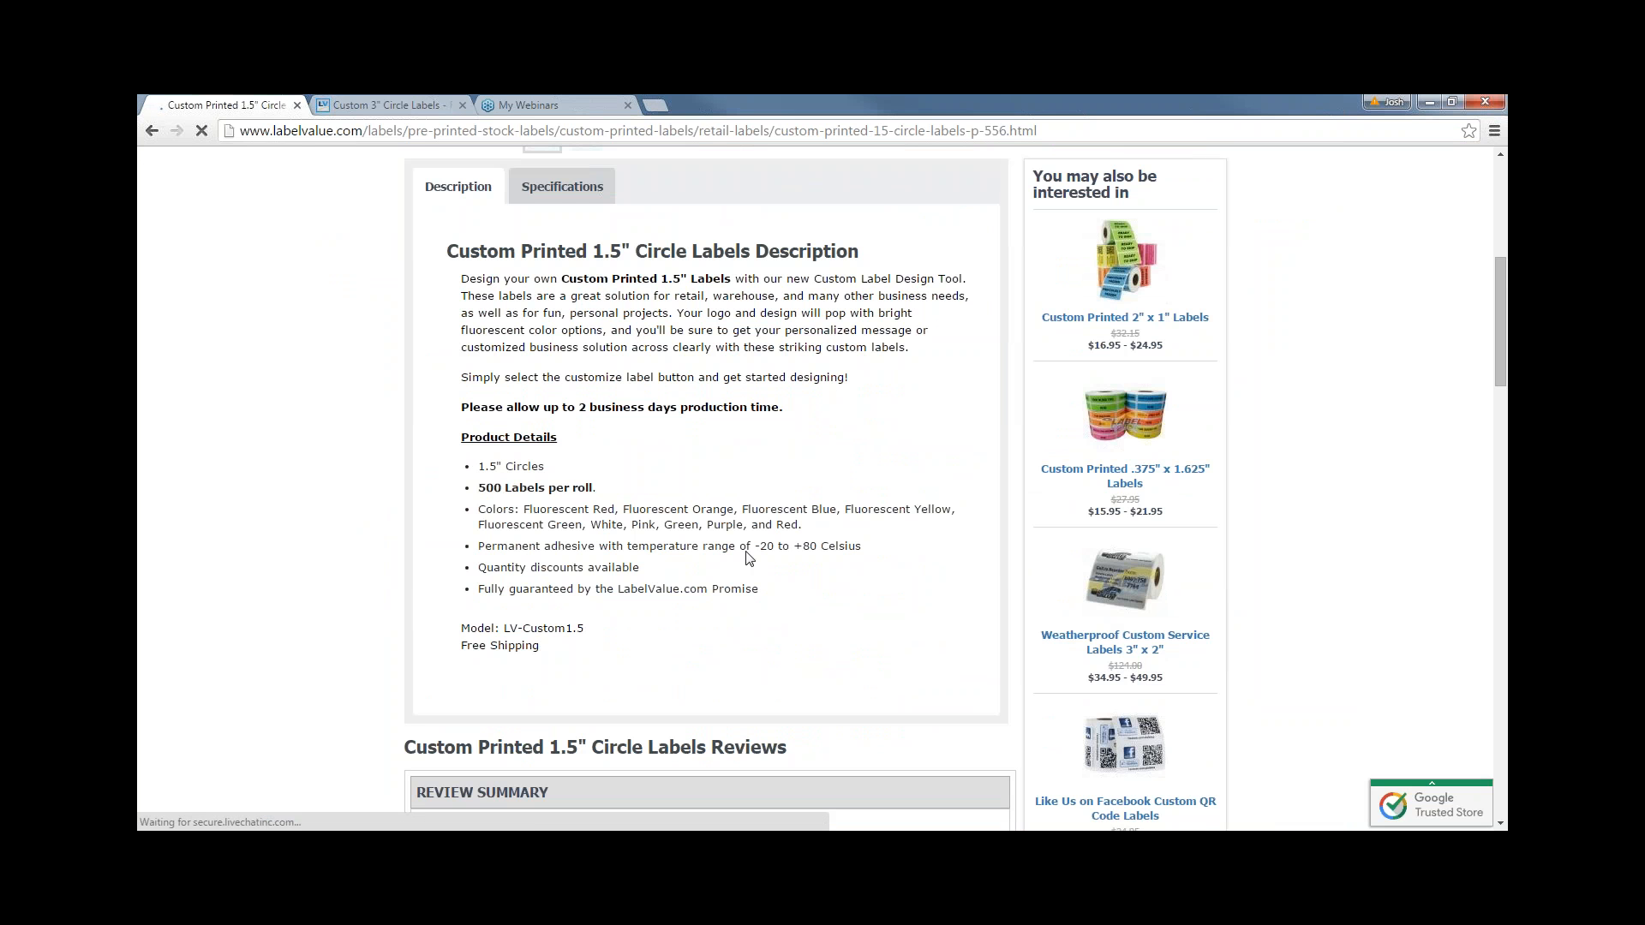
{"action": "mouse_move", "coordinate": [562, 513]}
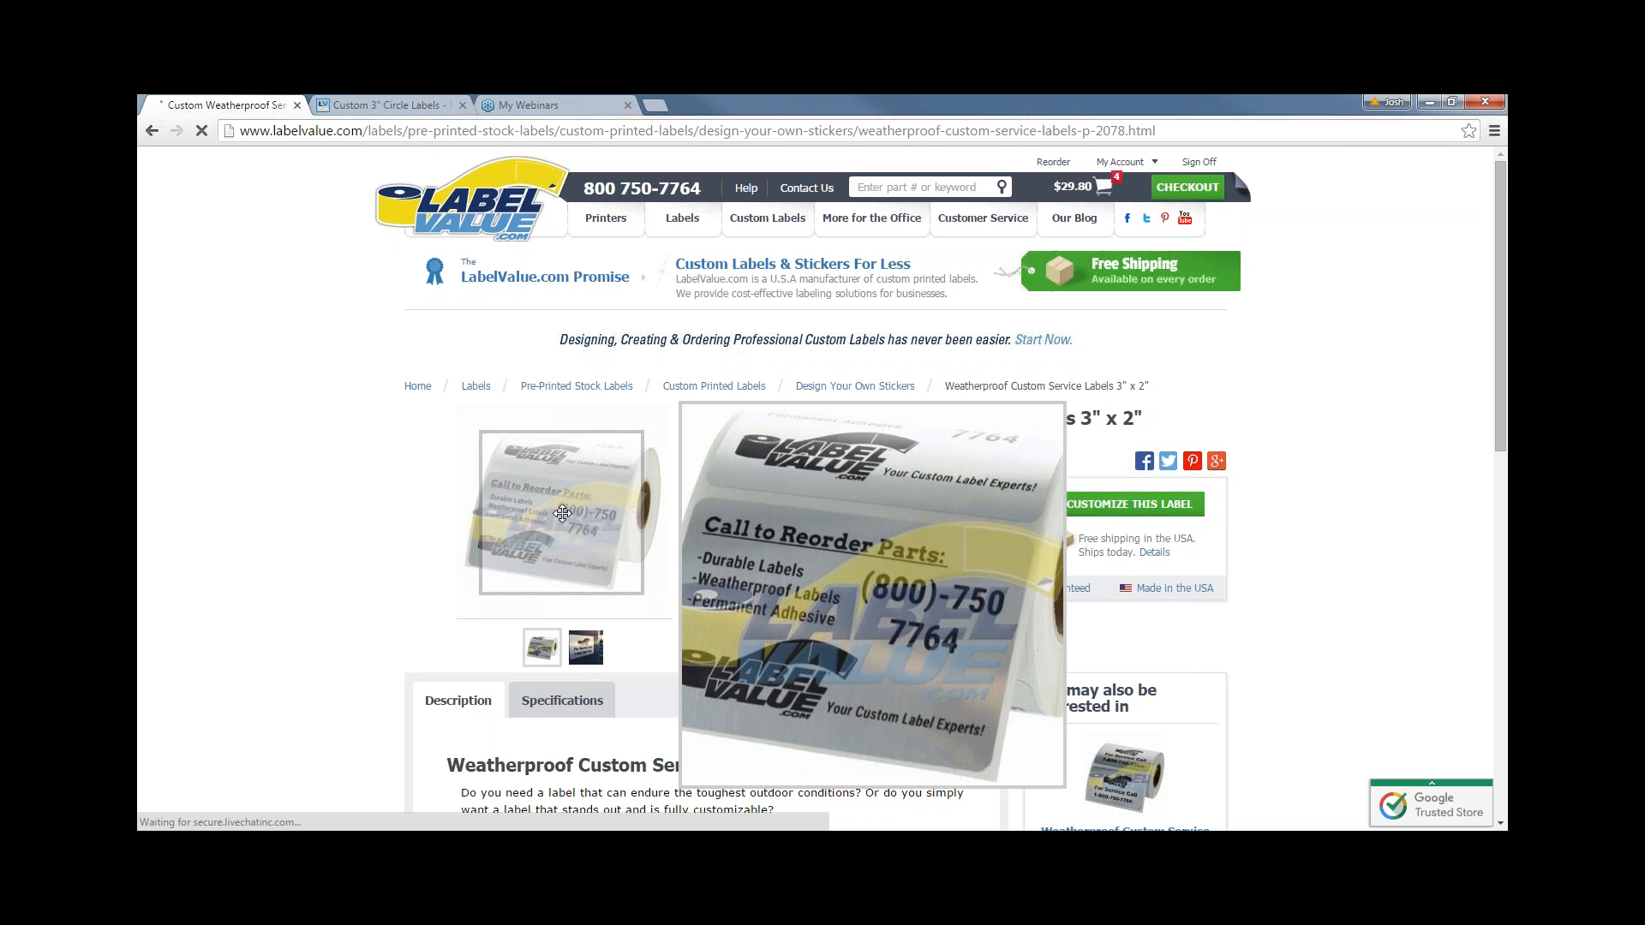
- Display the weatherproof labels' second product photo showing the sticker mounted on a post
{"action": "scroll", "coordinate": [690, 686], "scroll_direction": "down", "scroll_amount": 1}
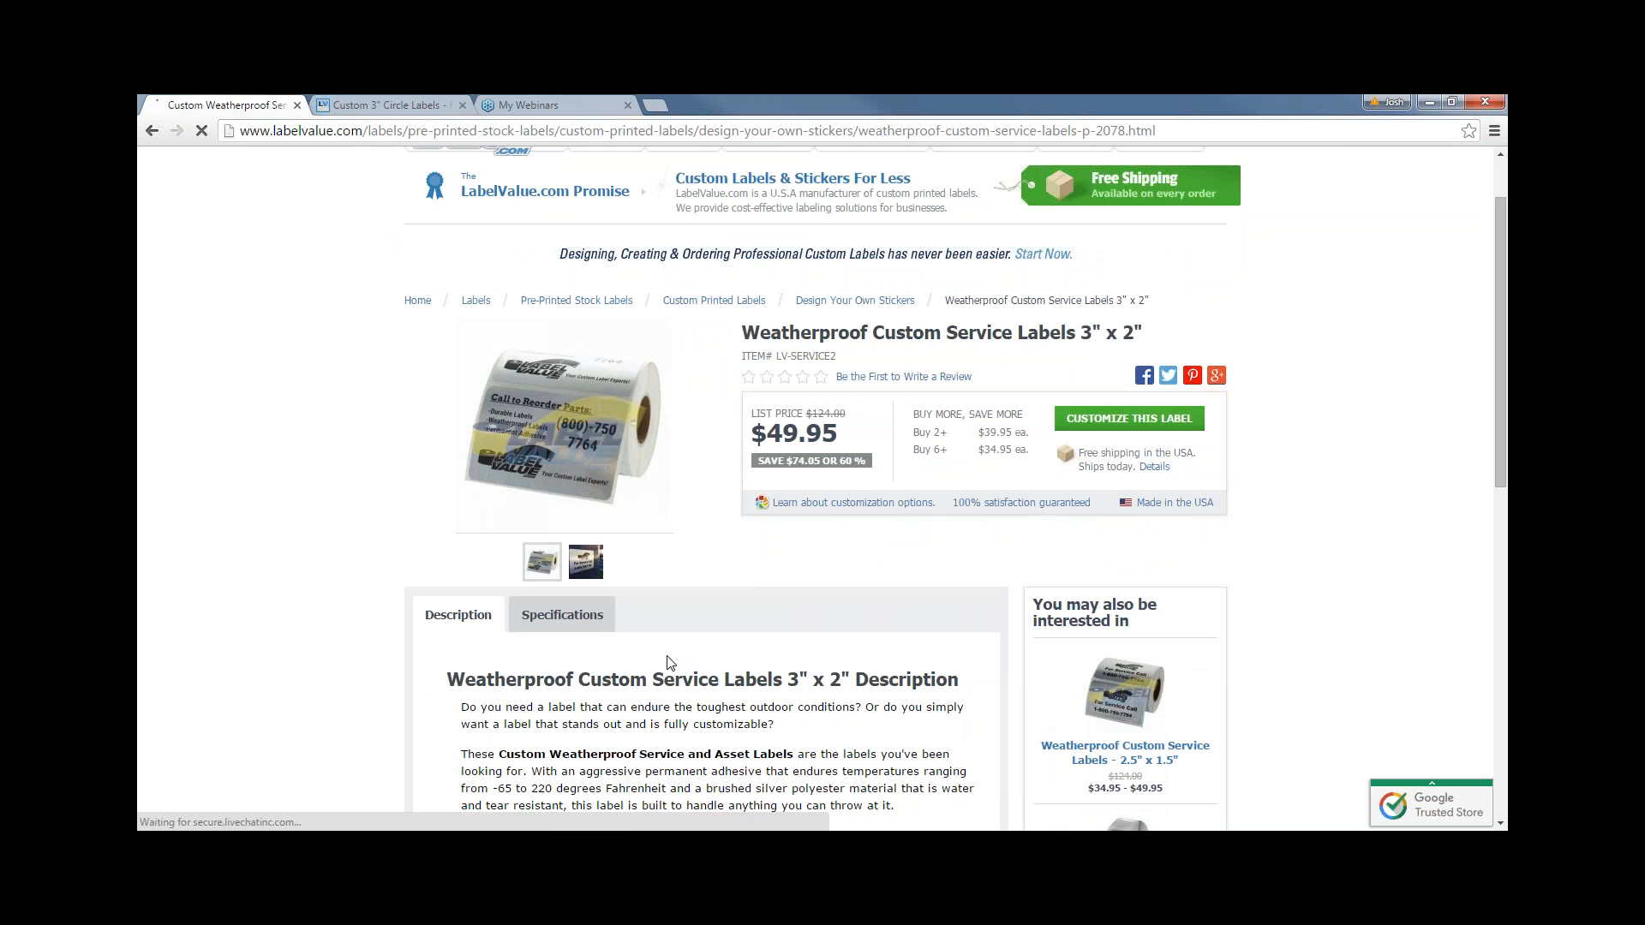
{"action": "left_click", "coordinate": [598, 571]}
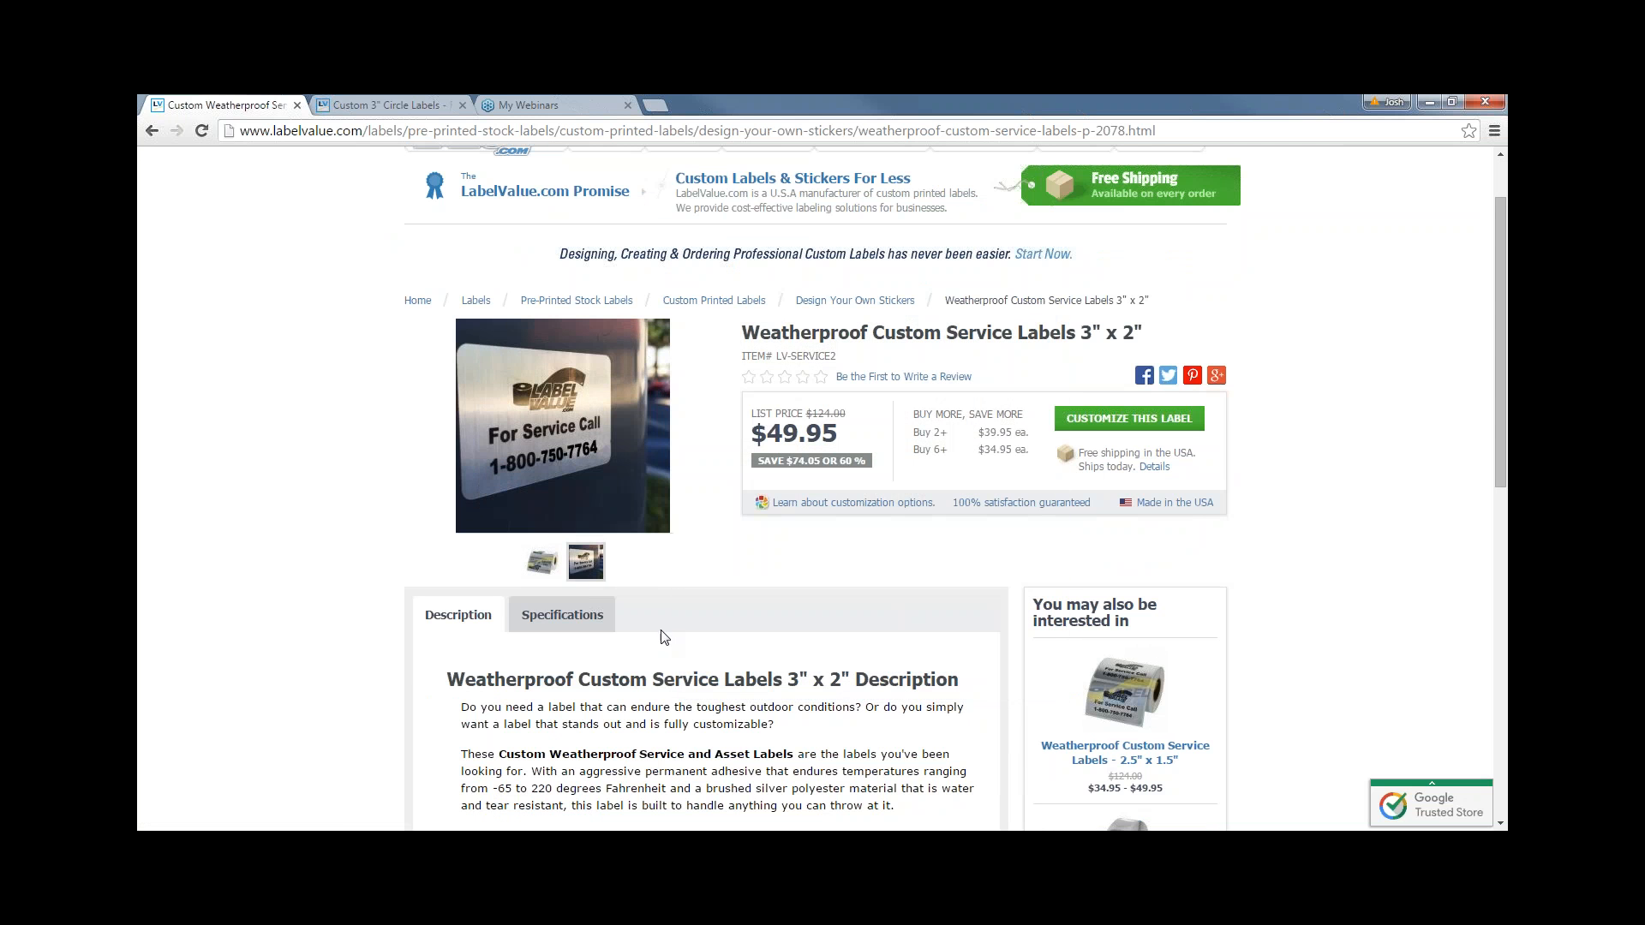
{"action": "scroll", "coordinate": [661, 638], "scroll_direction": "down", "scroll_amount": 1}
{"action": "scroll", "coordinate": [664, 640], "scroll_direction": "up", "scroll_amount": 2}
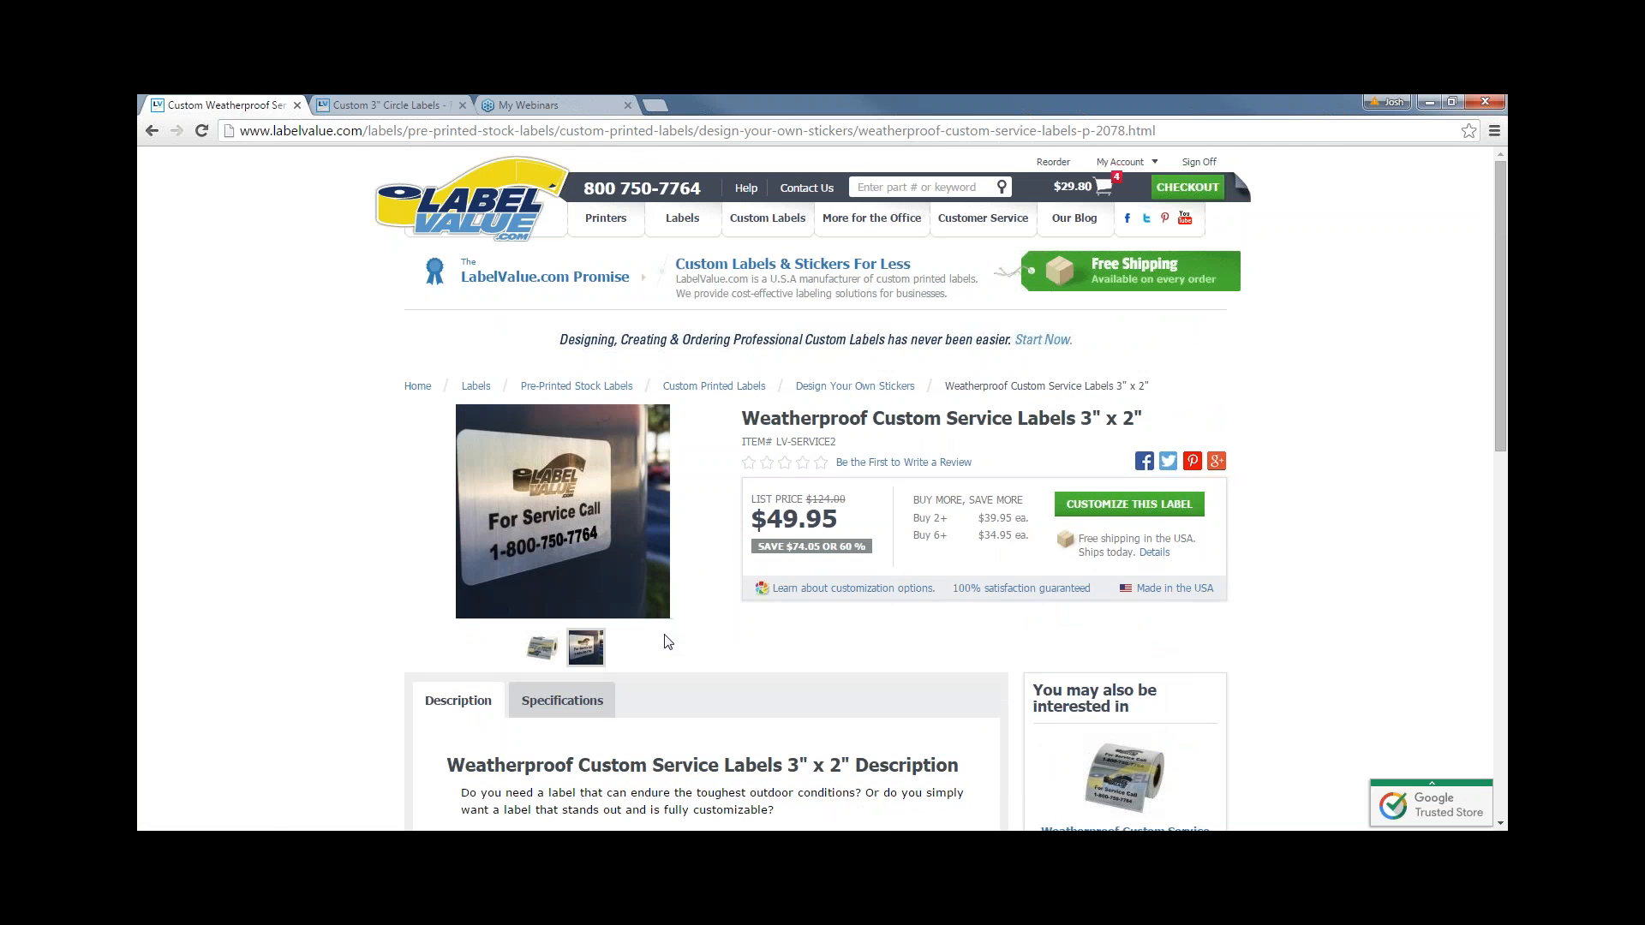
{"action": "mouse_move", "coordinate": [591, 539]}
- Go to Custom Sheet Labels and browse its 17 items, including 4" x 3" rectangle and circle labels
{"action": "left_click", "coordinate": [690, 225]}
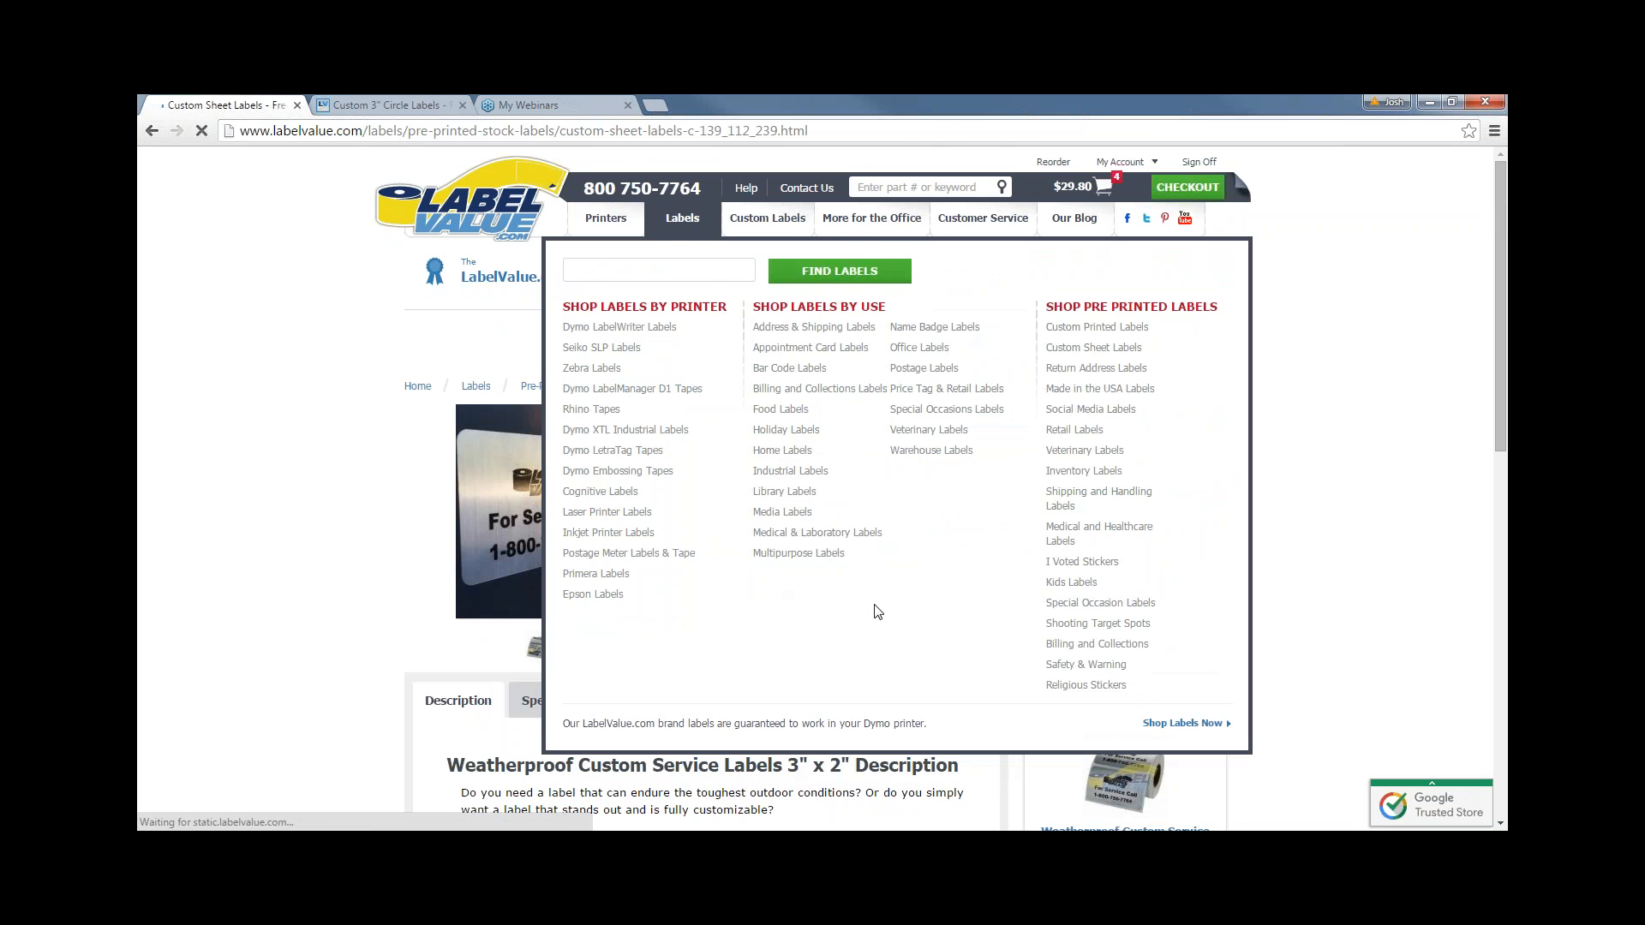
{"action": "scroll", "coordinate": [732, 624], "scroll_direction": "down", "scroll_amount": 2}
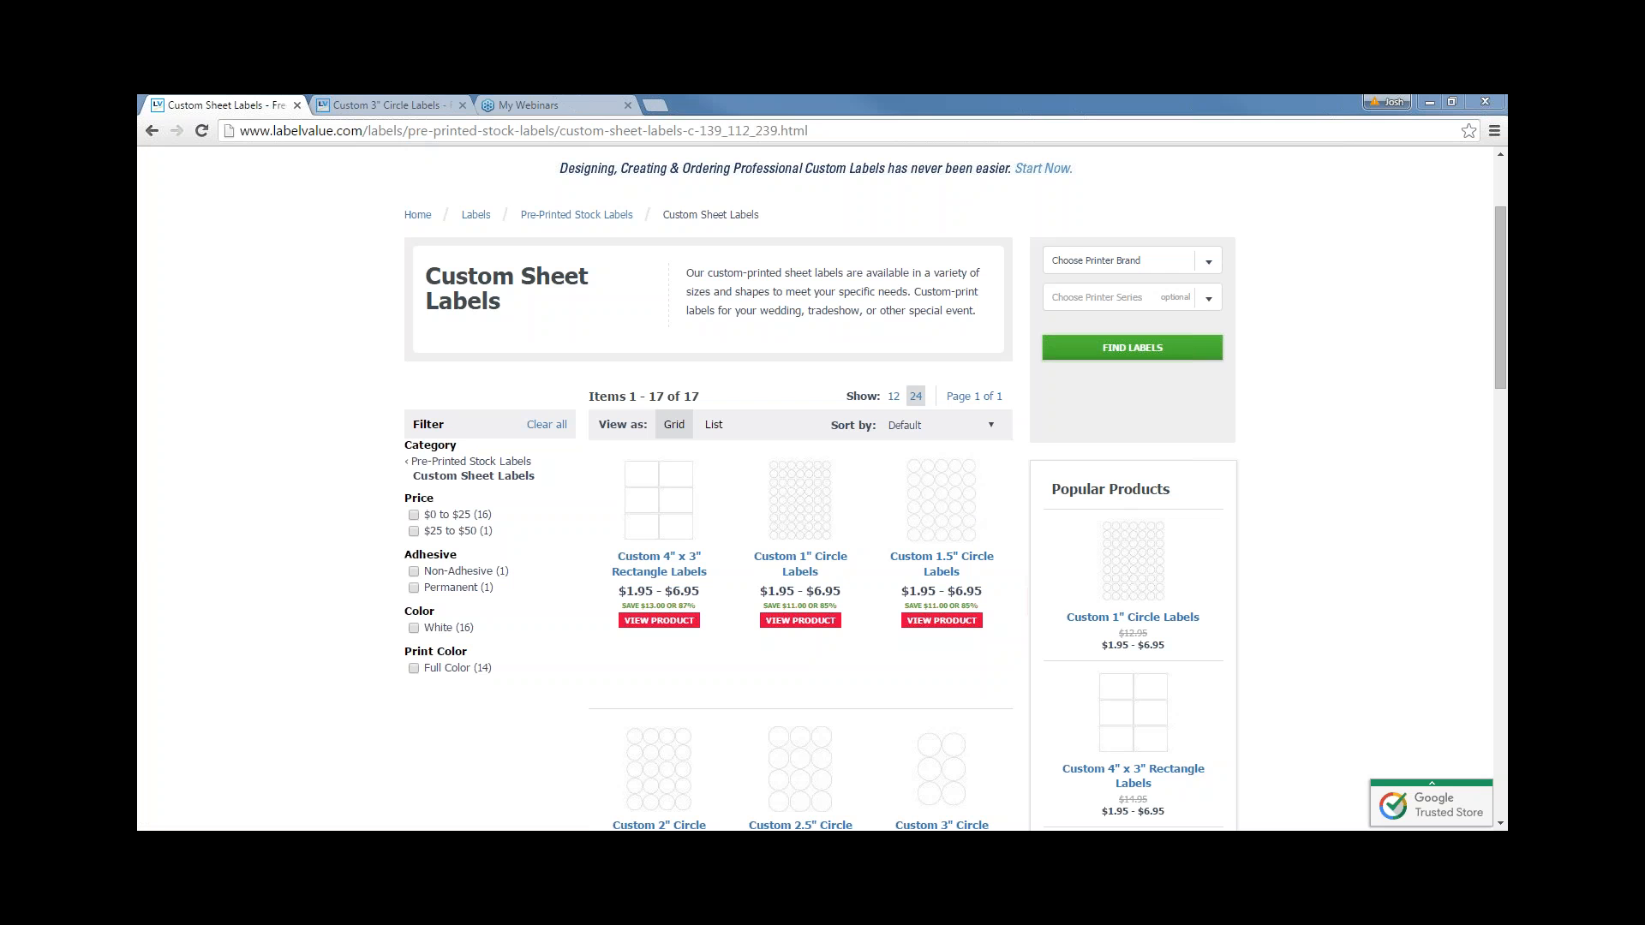
{"action": "scroll", "coordinate": [541, 395], "scroll_direction": "up", "scroll_amount": 1}
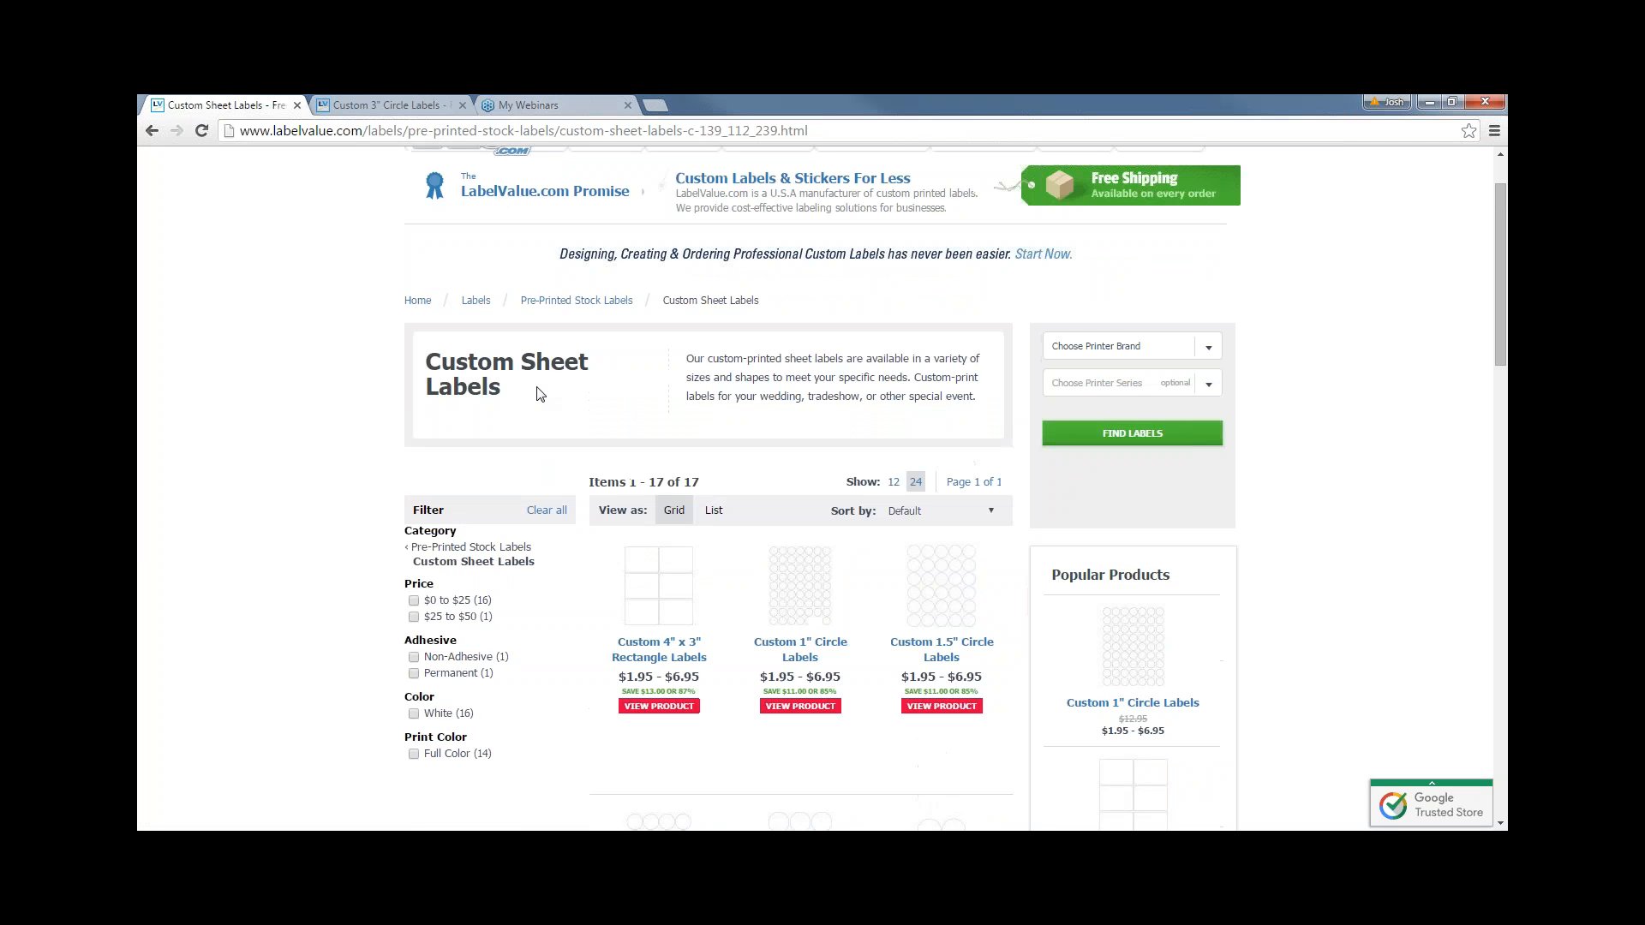
{"action": "scroll", "coordinate": [540, 395], "scroll_direction": "up", "scroll_amount": 1}
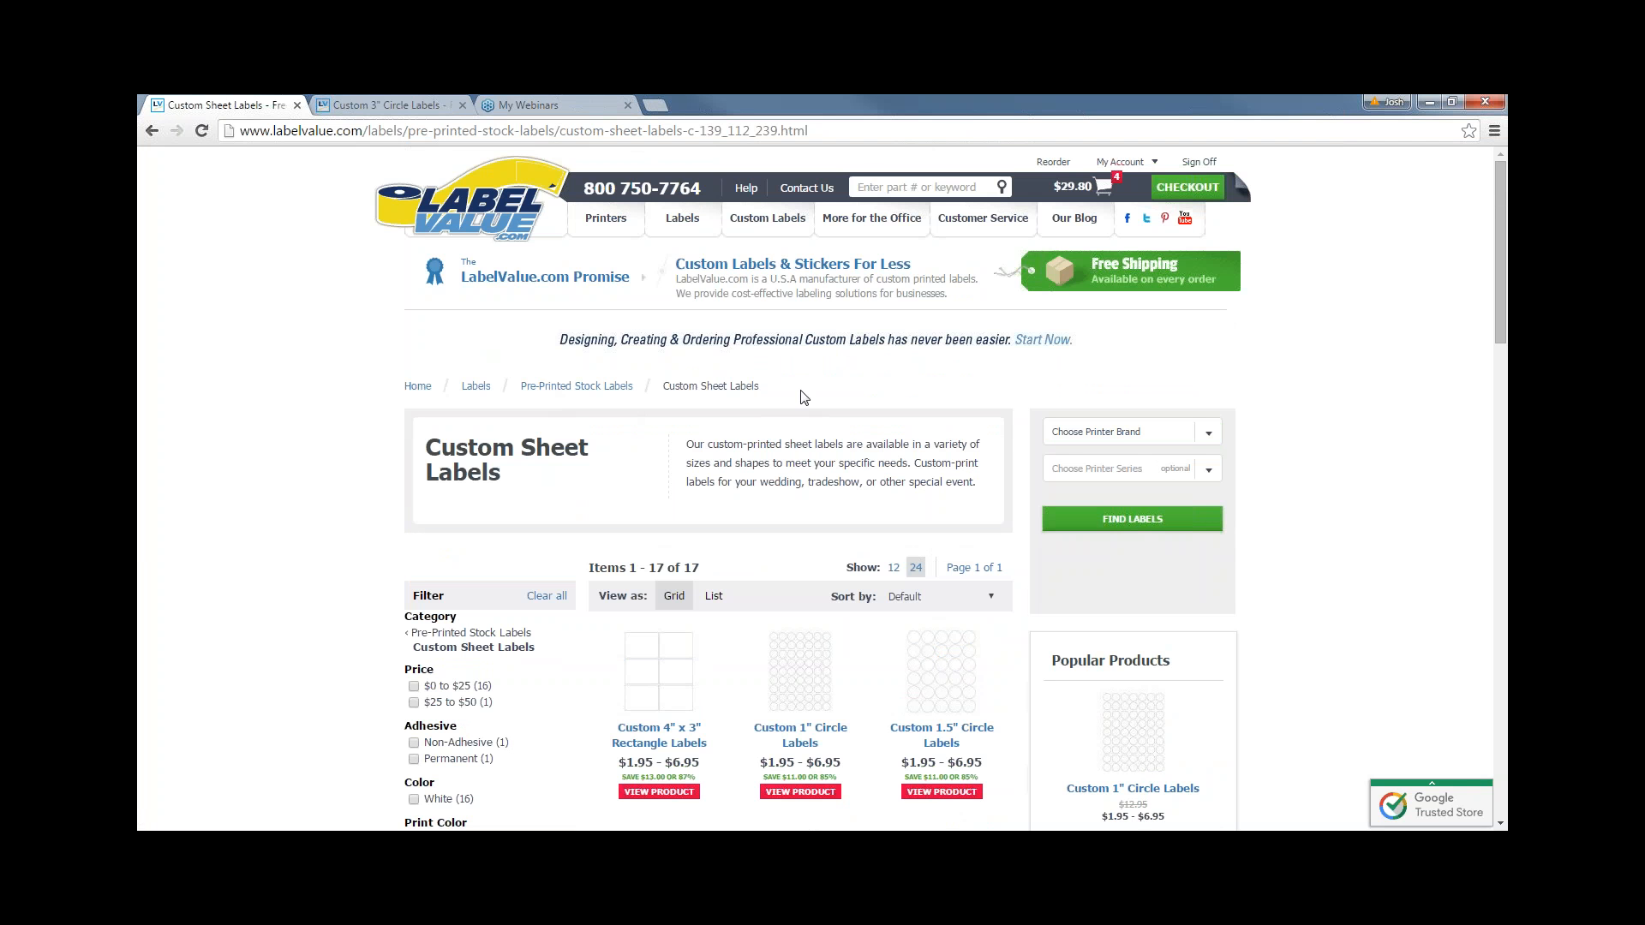
- Add the organic gala apples label from My Saved Custom Labels to the cart again
{"action": "left_click", "coordinate": [1121, 163]}
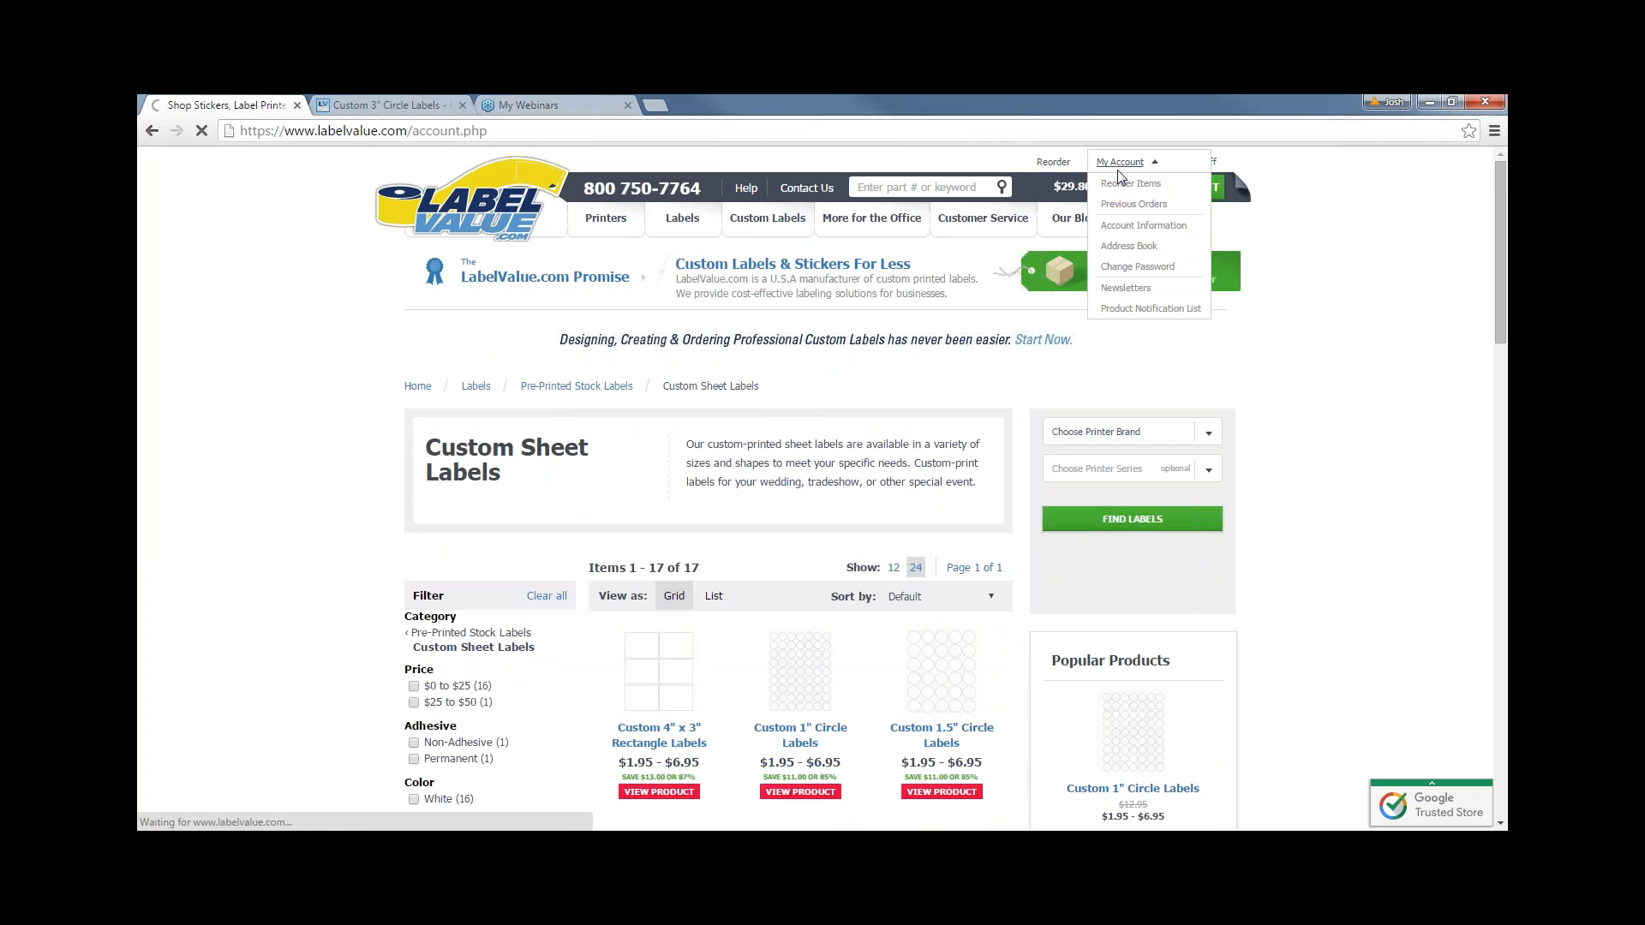
{"action": "scroll", "coordinate": [631, 420], "scroll_direction": "down", "scroll_amount": 1}
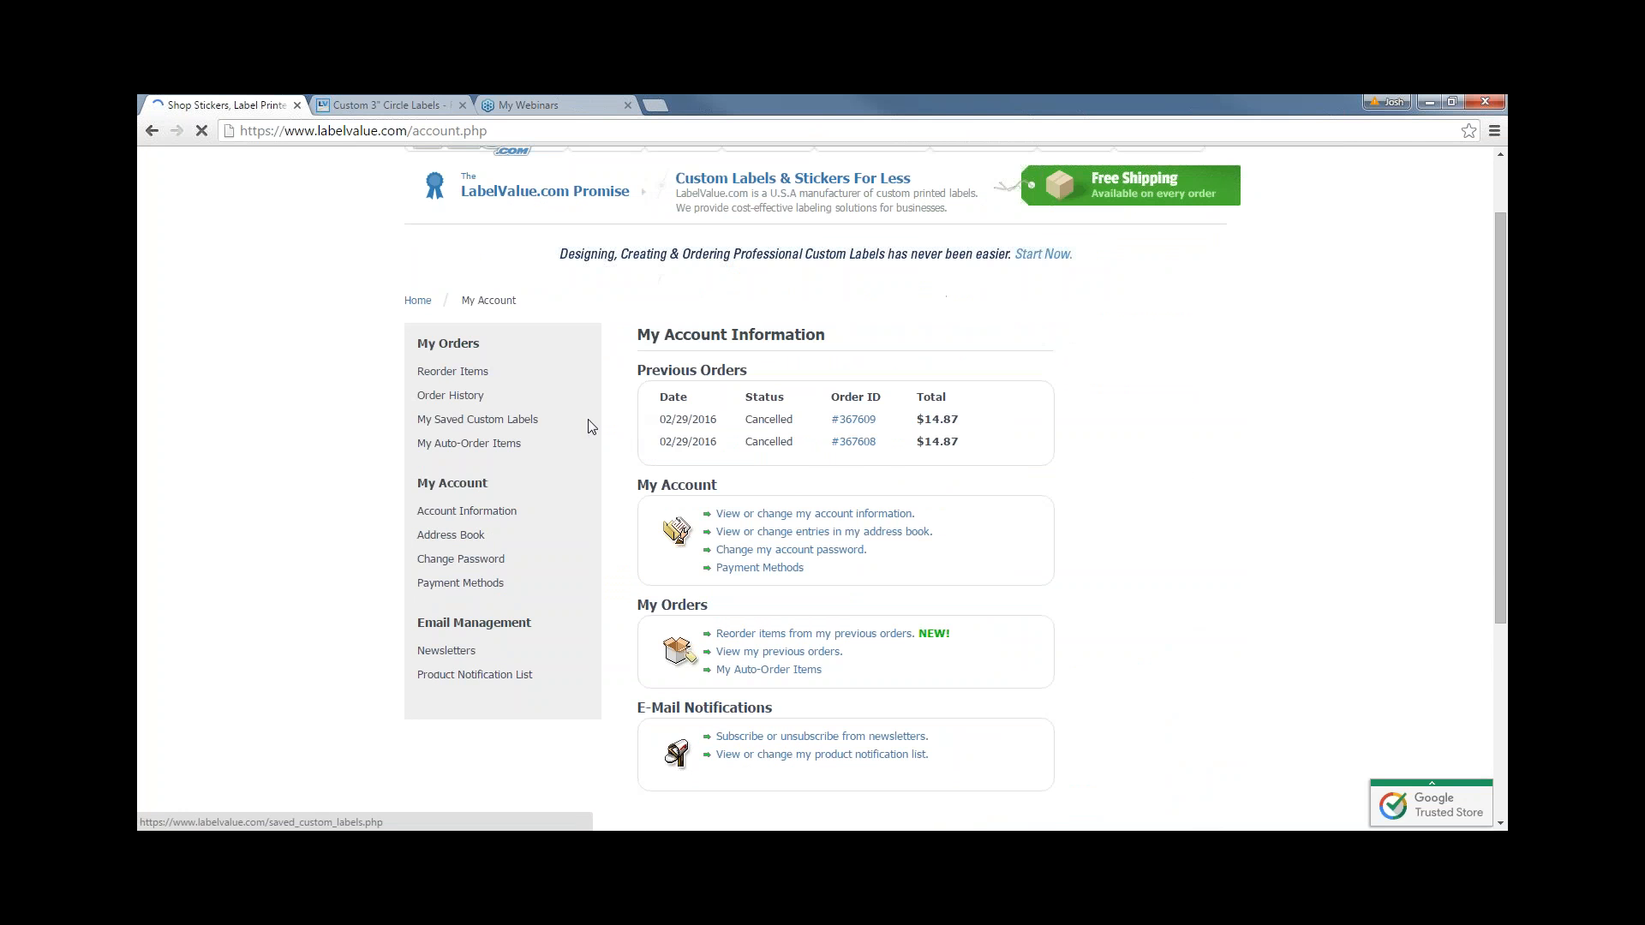
{"action": "left_click", "coordinate": [522, 421]}
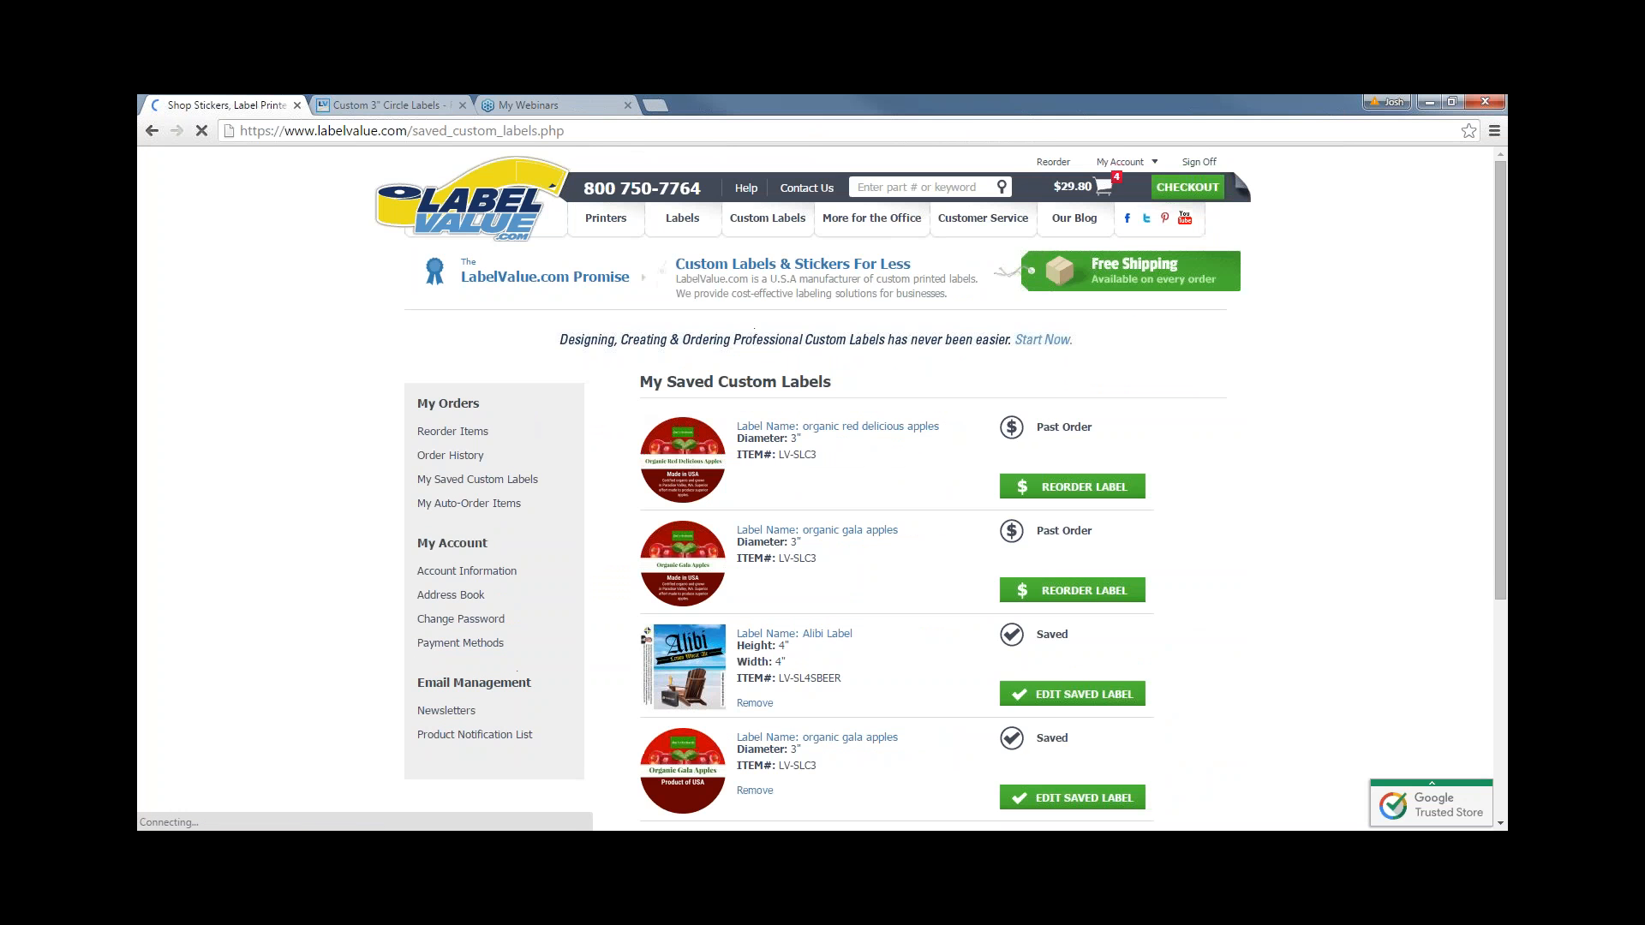
{"action": "scroll", "coordinate": [614, 462], "scroll_direction": "down", "scroll_amount": 1}
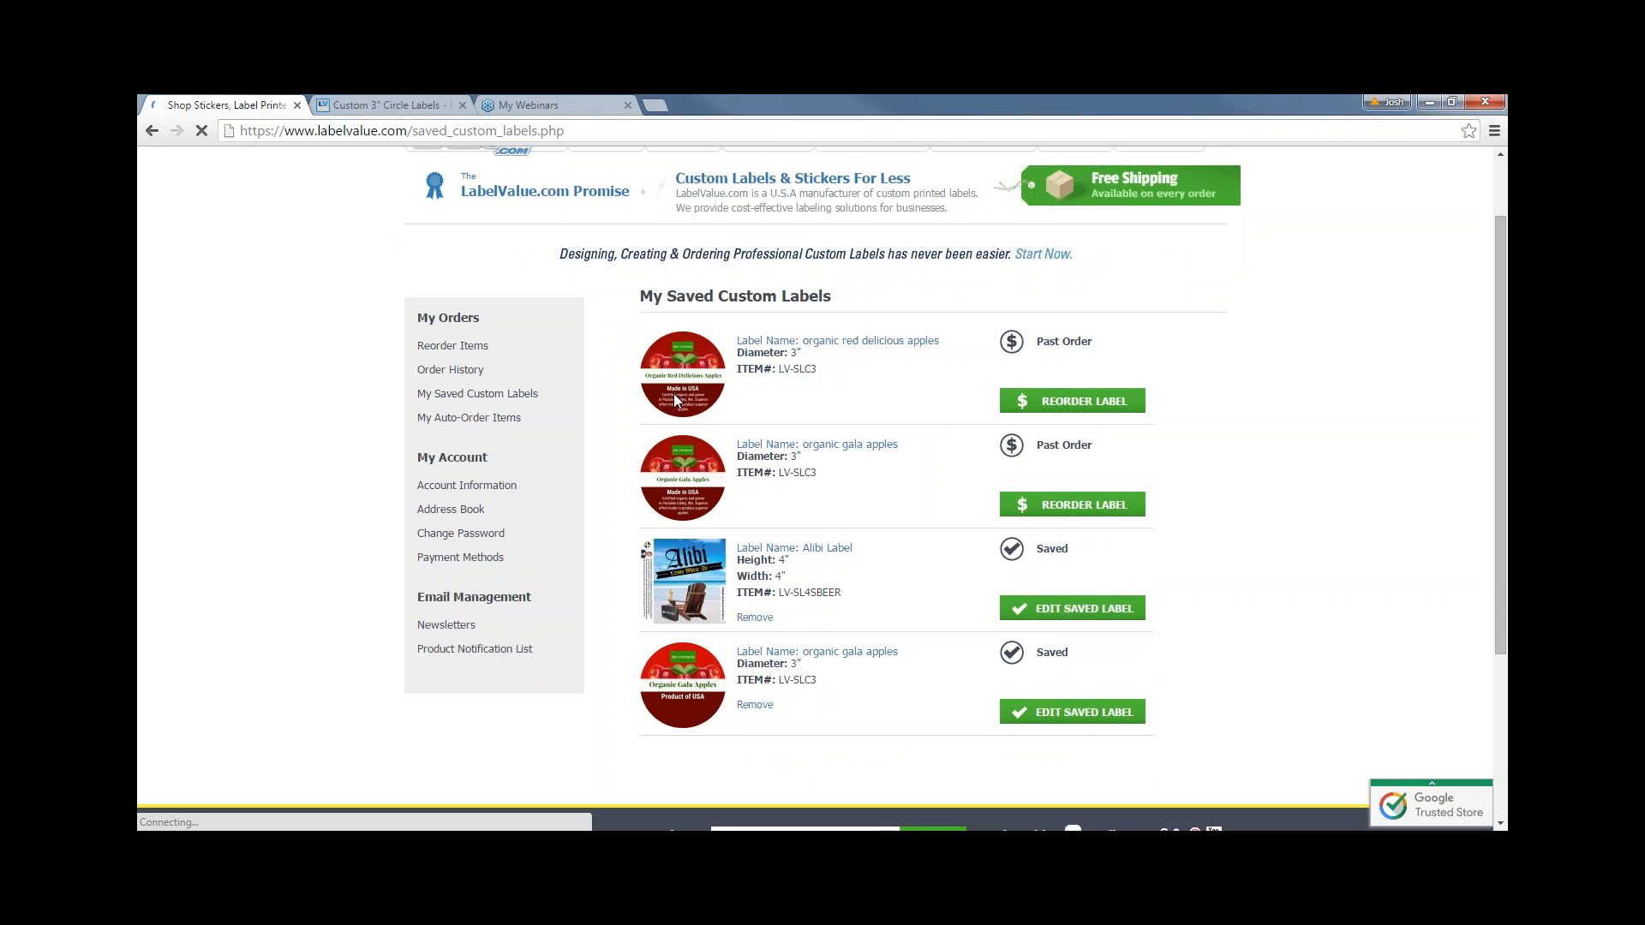
{"action": "scroll", "coordinate": [702, 403], "scroll_direction": "up", "scroll_amount": 1}
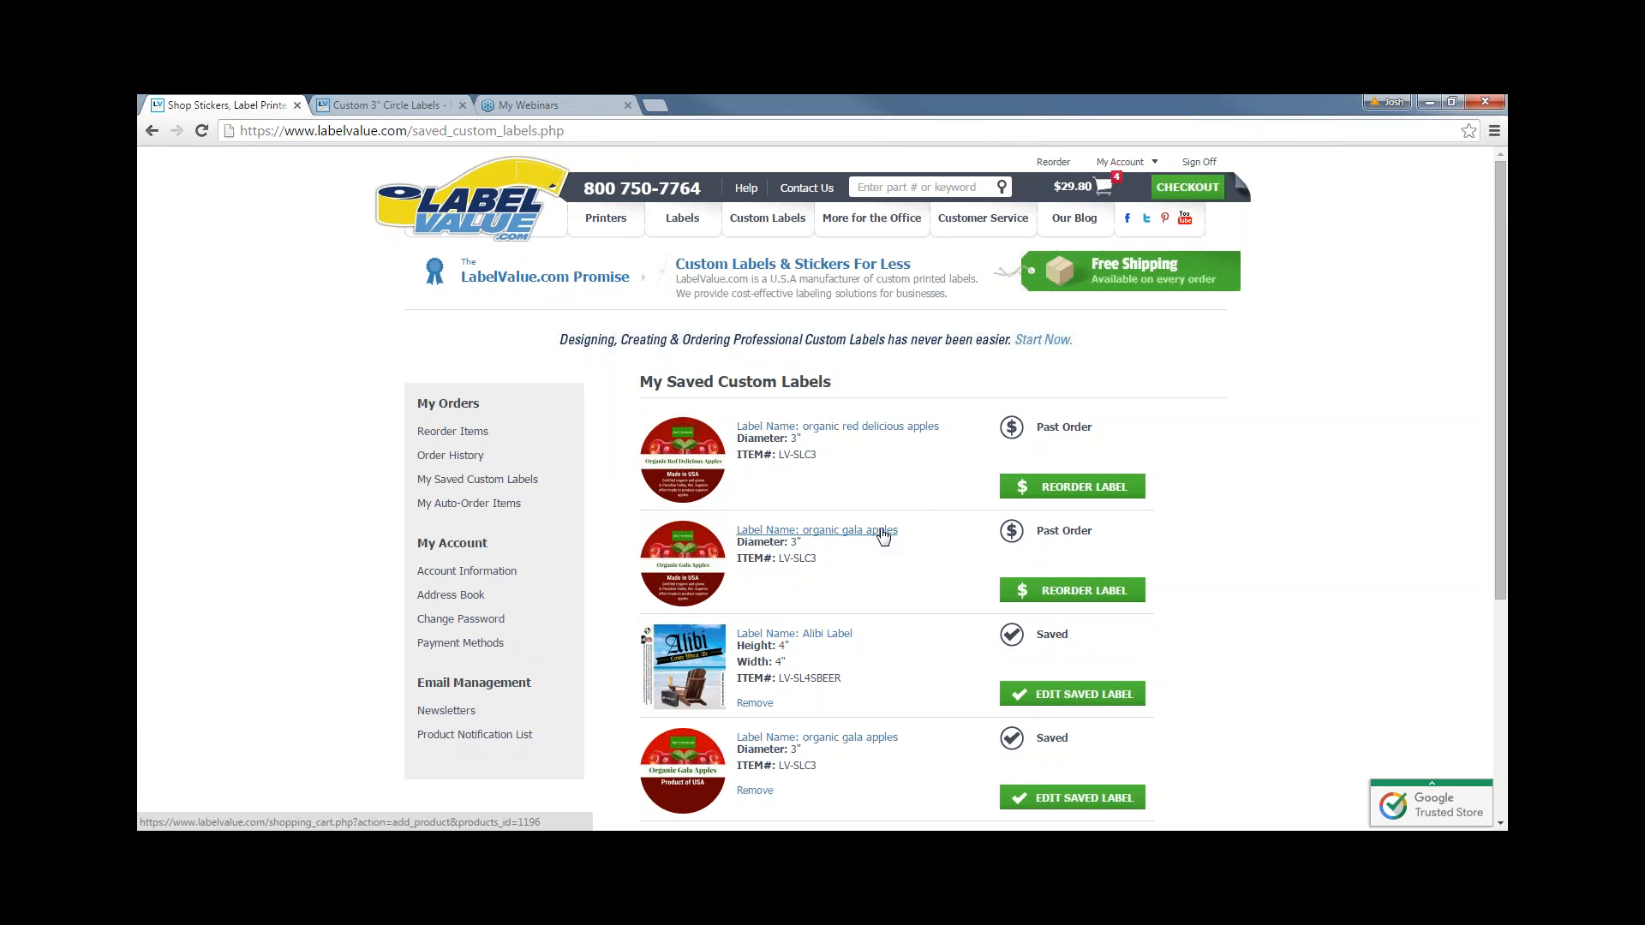
{"action": "left_click", "coordinate": [883, 531]}
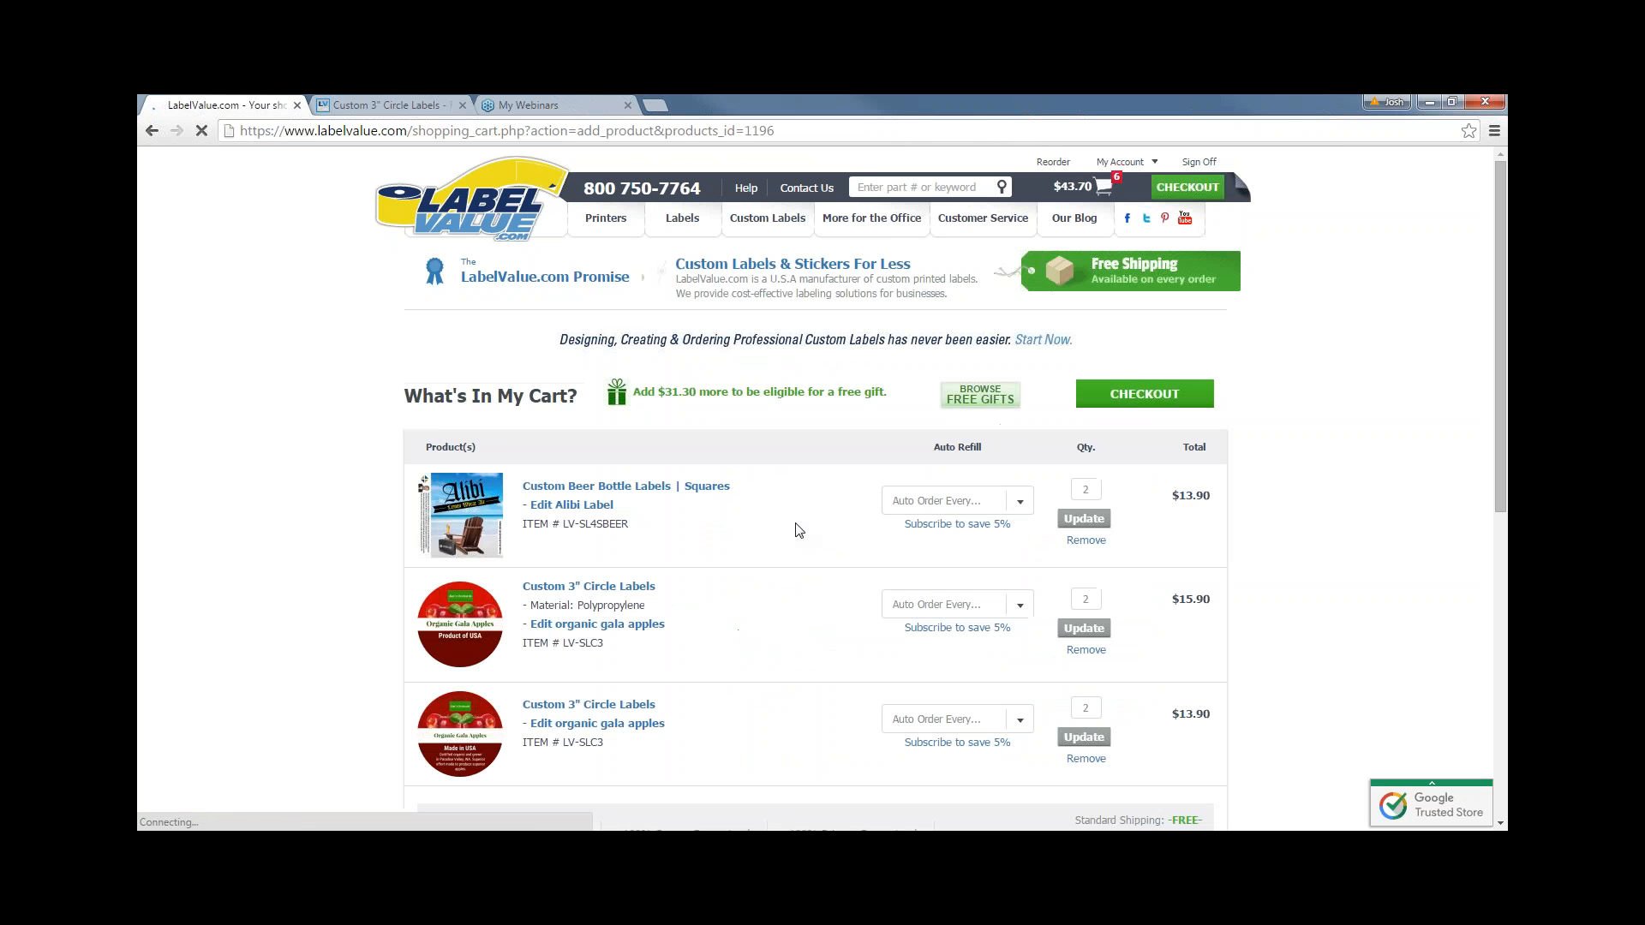
- Reopen the newer 3" circle organic gala apples label from the cart in the designer
{"action": "scroll", "coordinate": [797, 531], "scroll_direction": "down", "scroll_amount": 1}
{"action": "scroll", "coordinate": [611, 477], "scroll_direction": "down", "scroll_amount": 1}
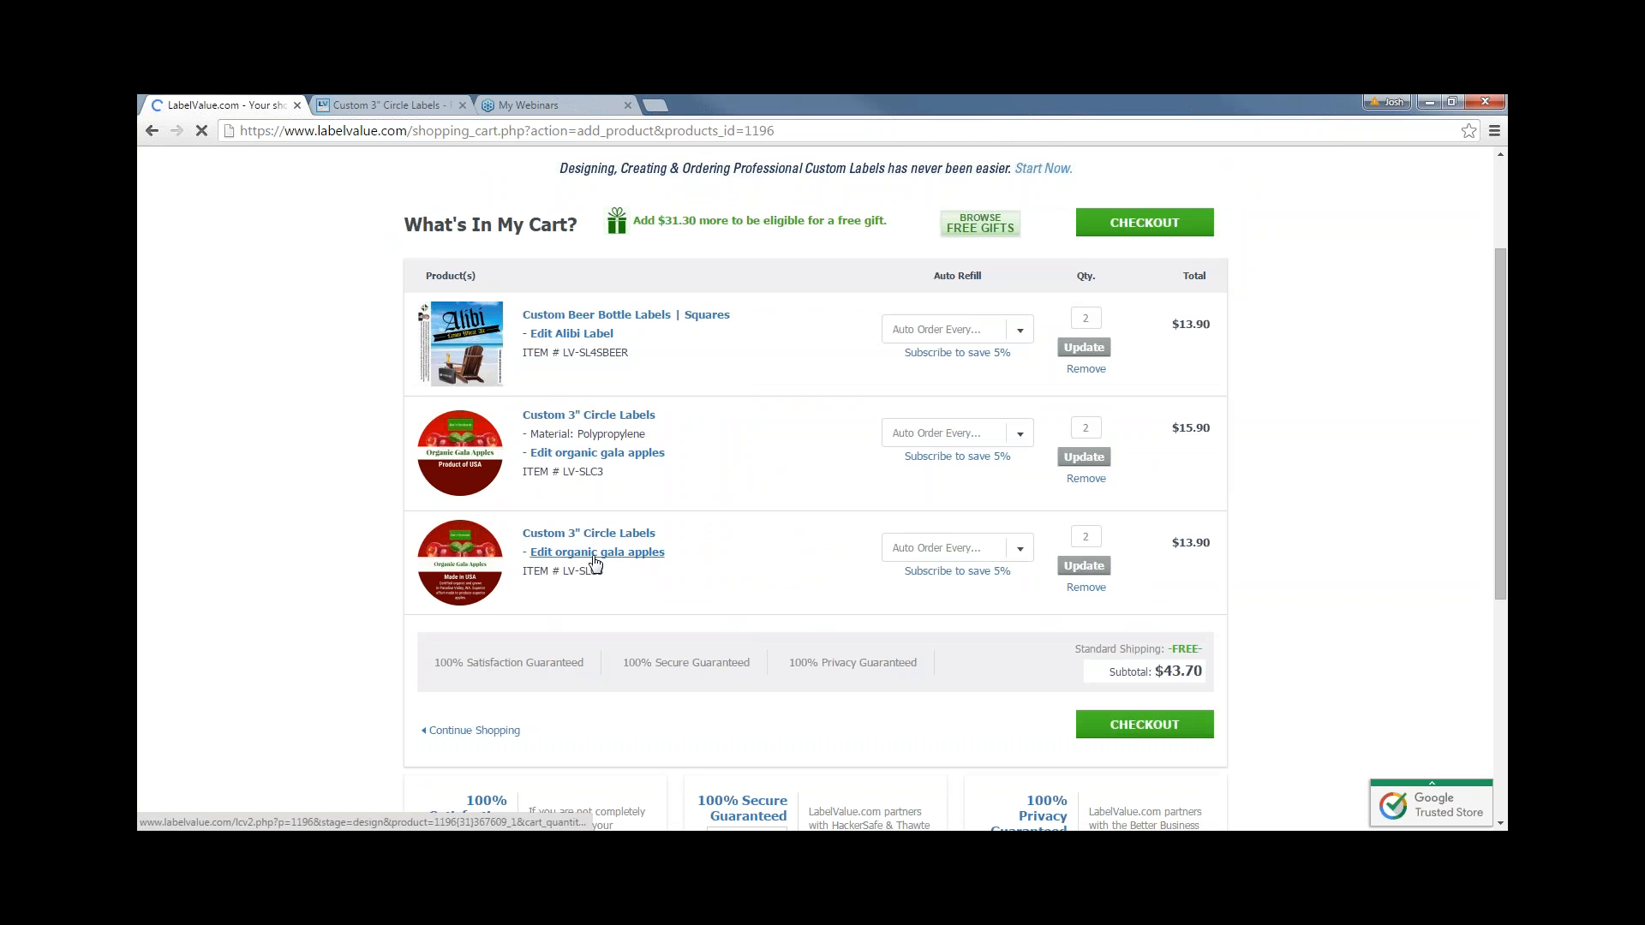
{"action": "left_click", "coordinate": [549, 561]}
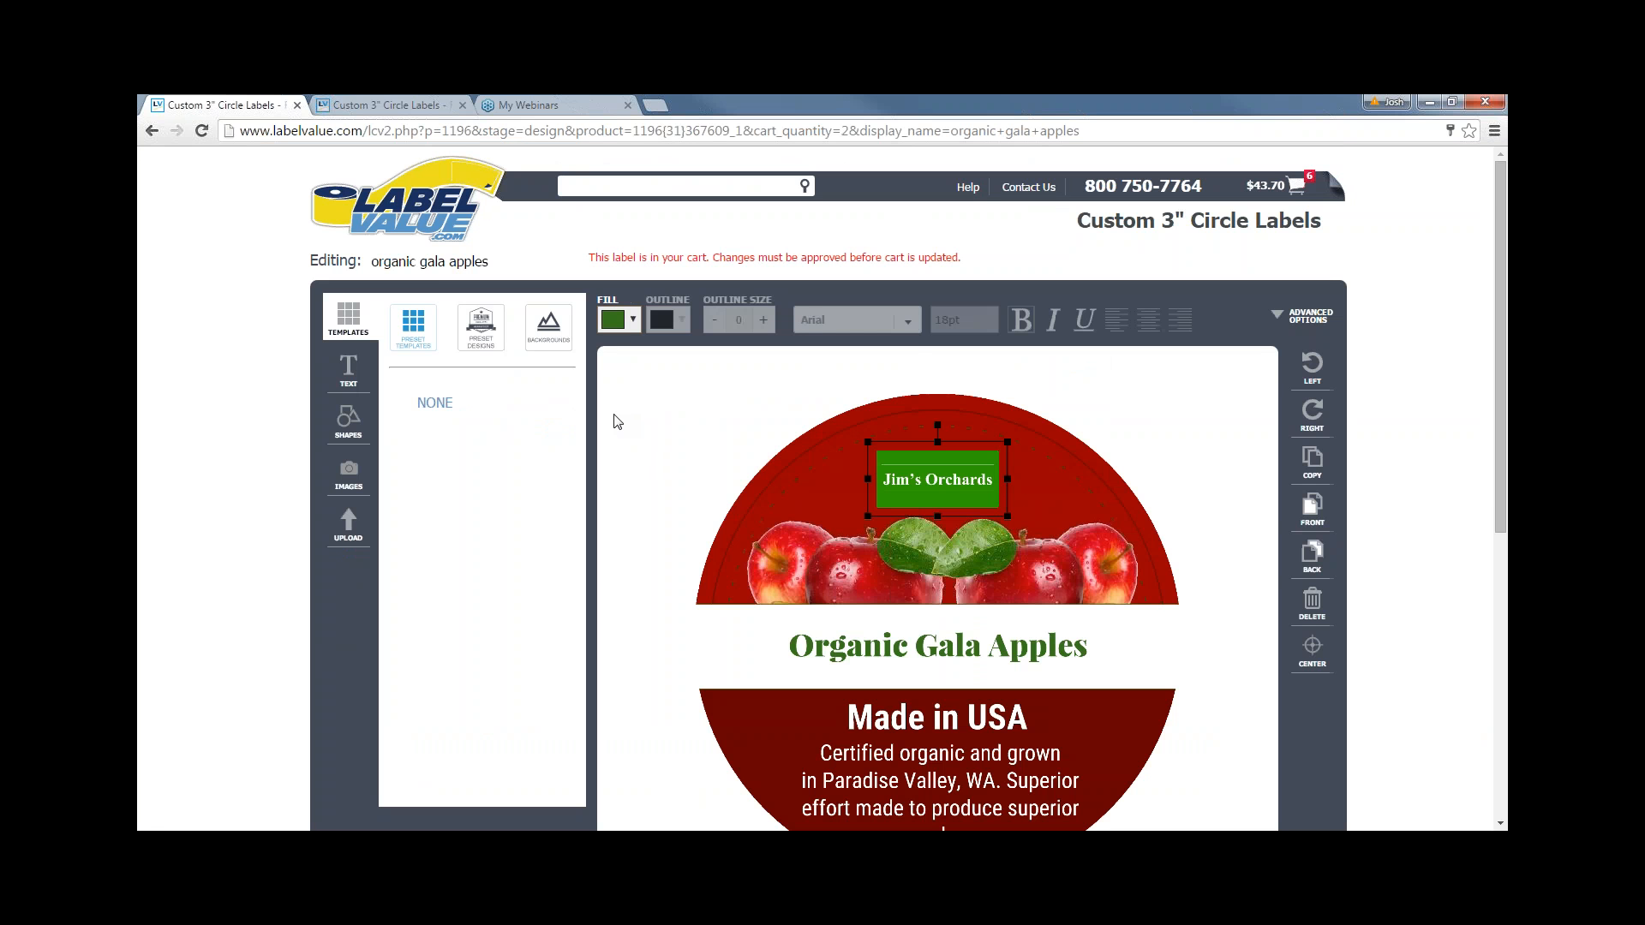
- Change the heading from Organic Gala Apples to Organic Honeycrisp Apples and centre it on the label
{"action": "left_click", "coordinate": [638, 432]}
{"action": "scroll", "coordinate": [656, 441], "scroll_direction": "down", "scroll_amount": 1}
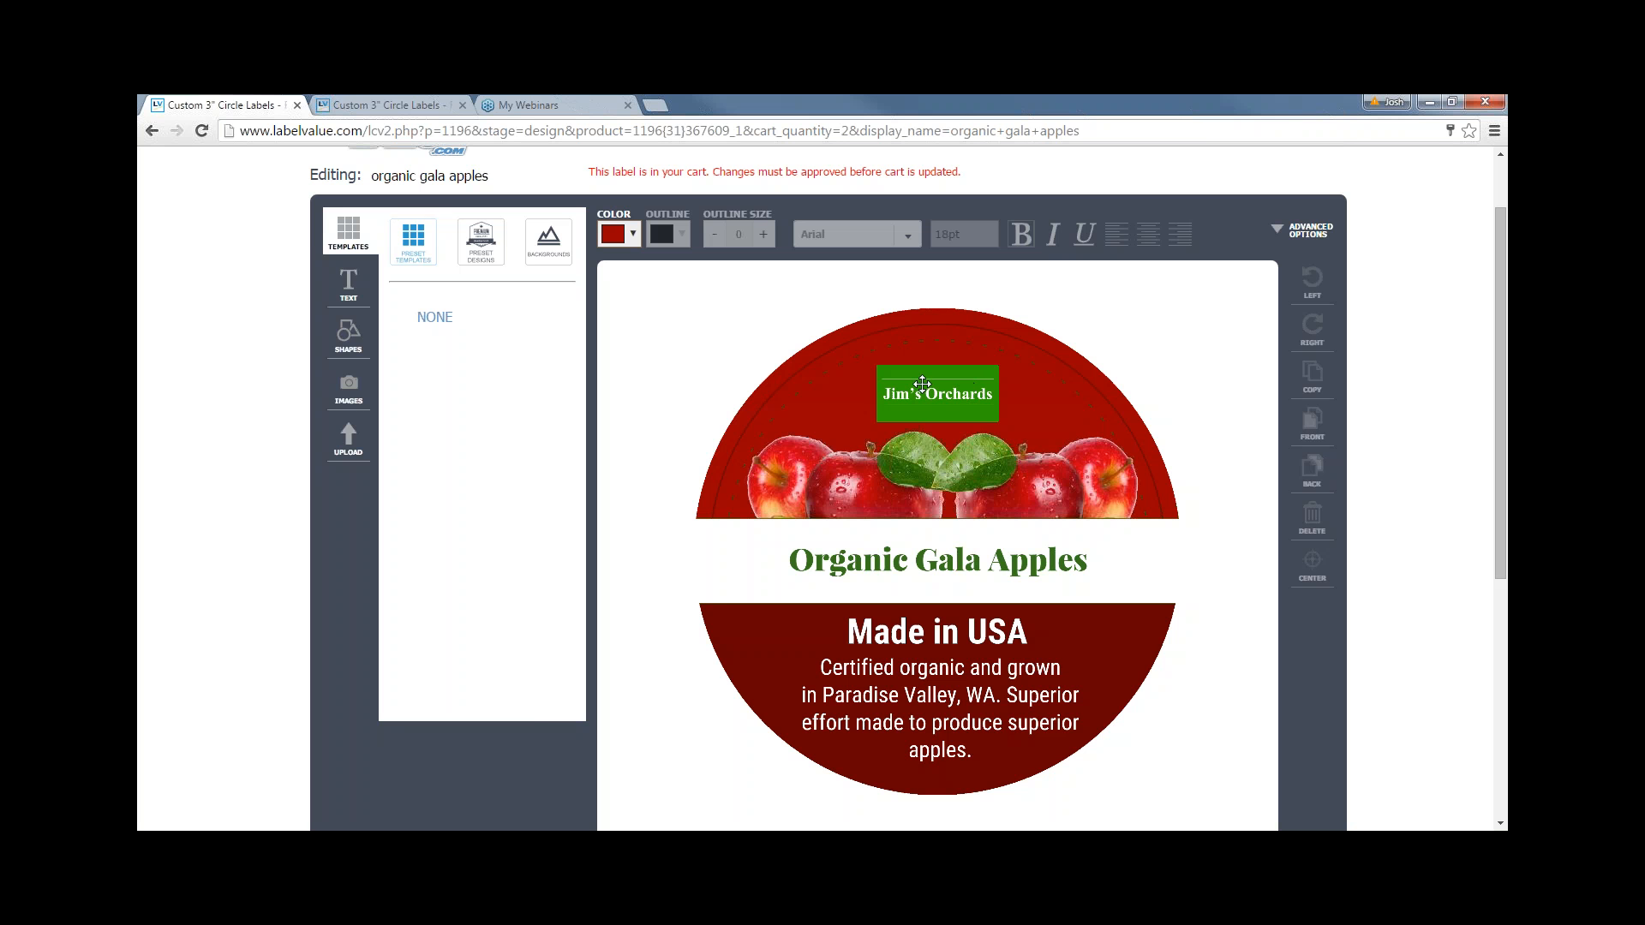
{"action": "left_click", "coordinate": [947, 561]}
{"action": "left_click", "coordinate": [951, 561]}
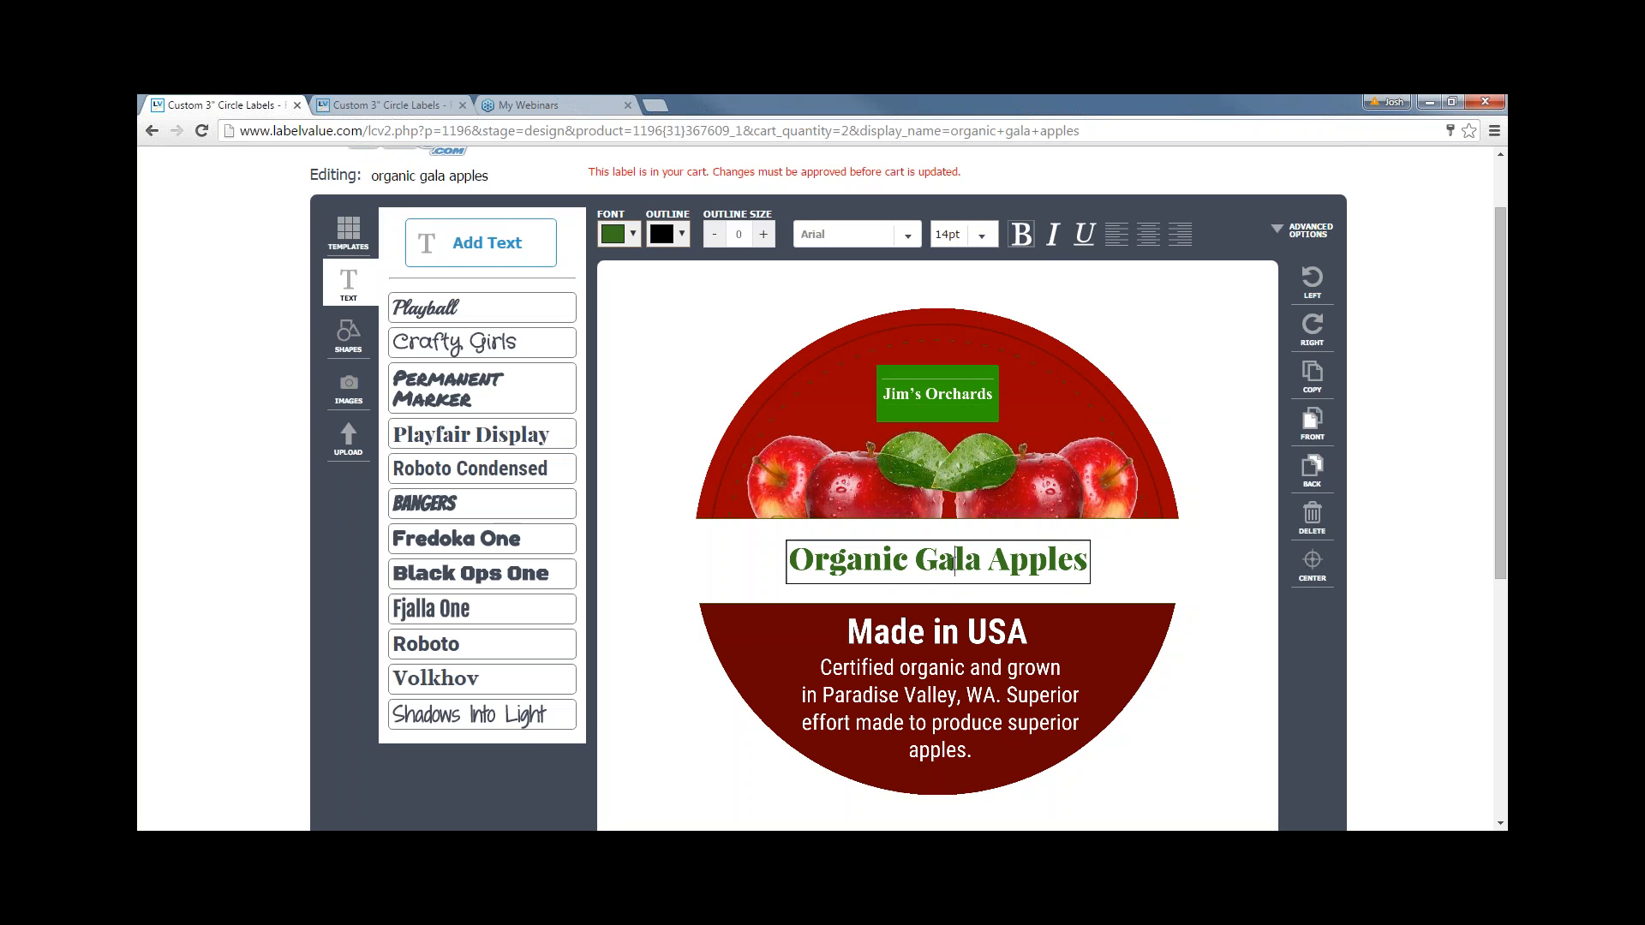
{"action": "left_click_drag", "start_coordinate": [981, 562], "coordinate": [927, 562]}
{"action": "type", "text": "on"}
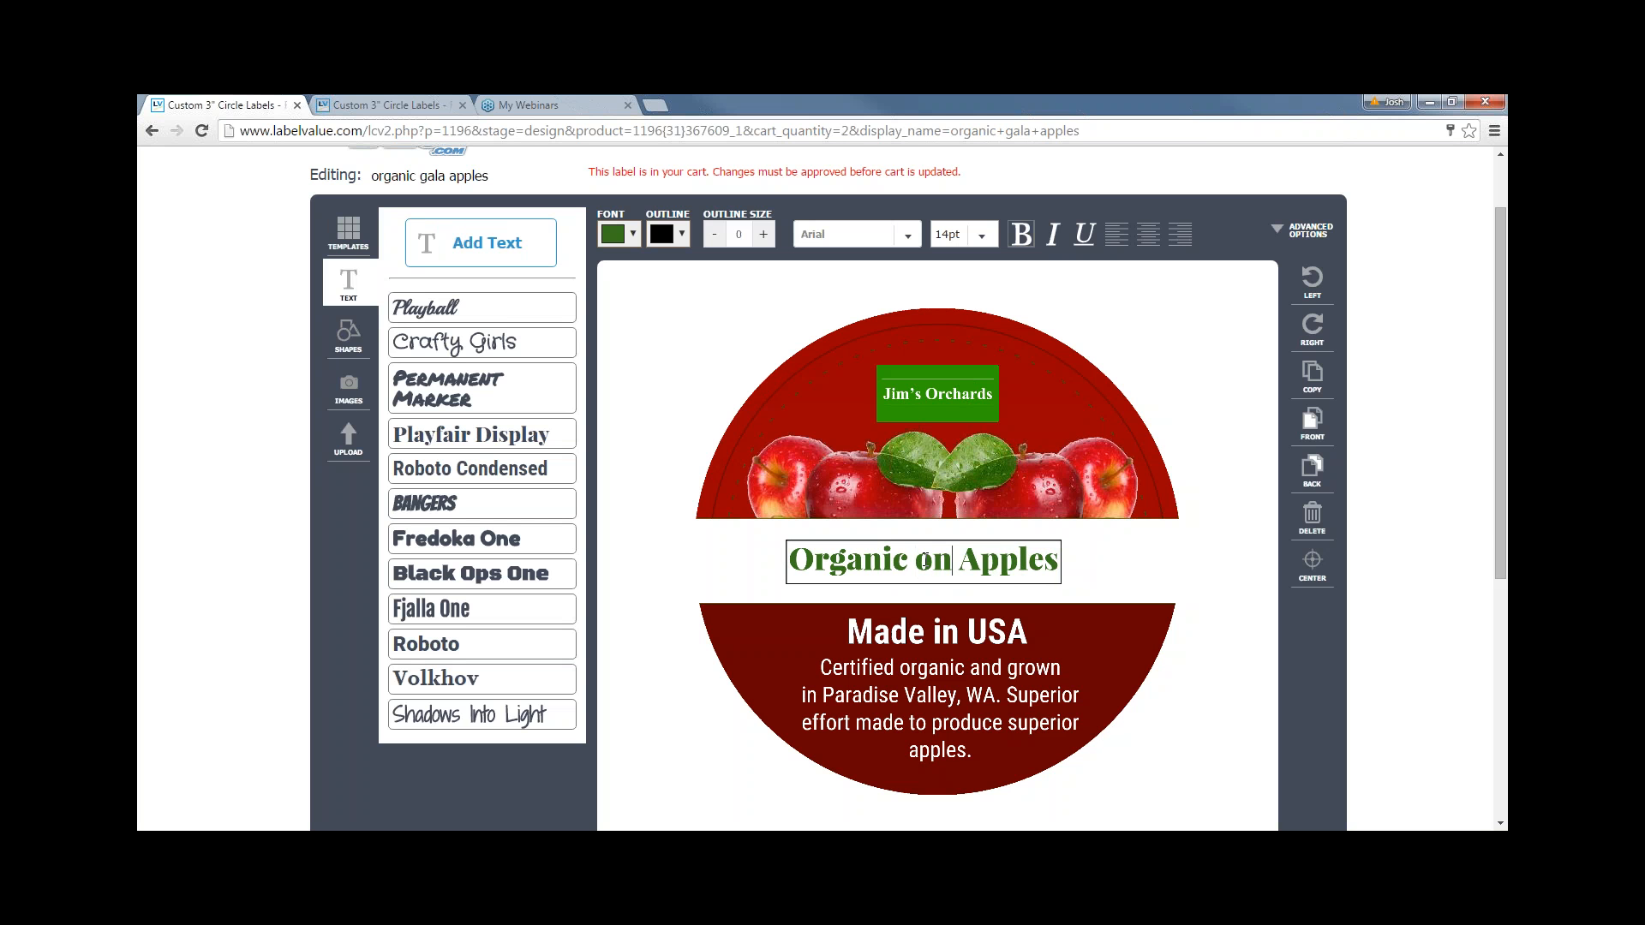
{"action": "key", "text": "BackSpace"}
{"action": "key", "text": "BackSpace"}
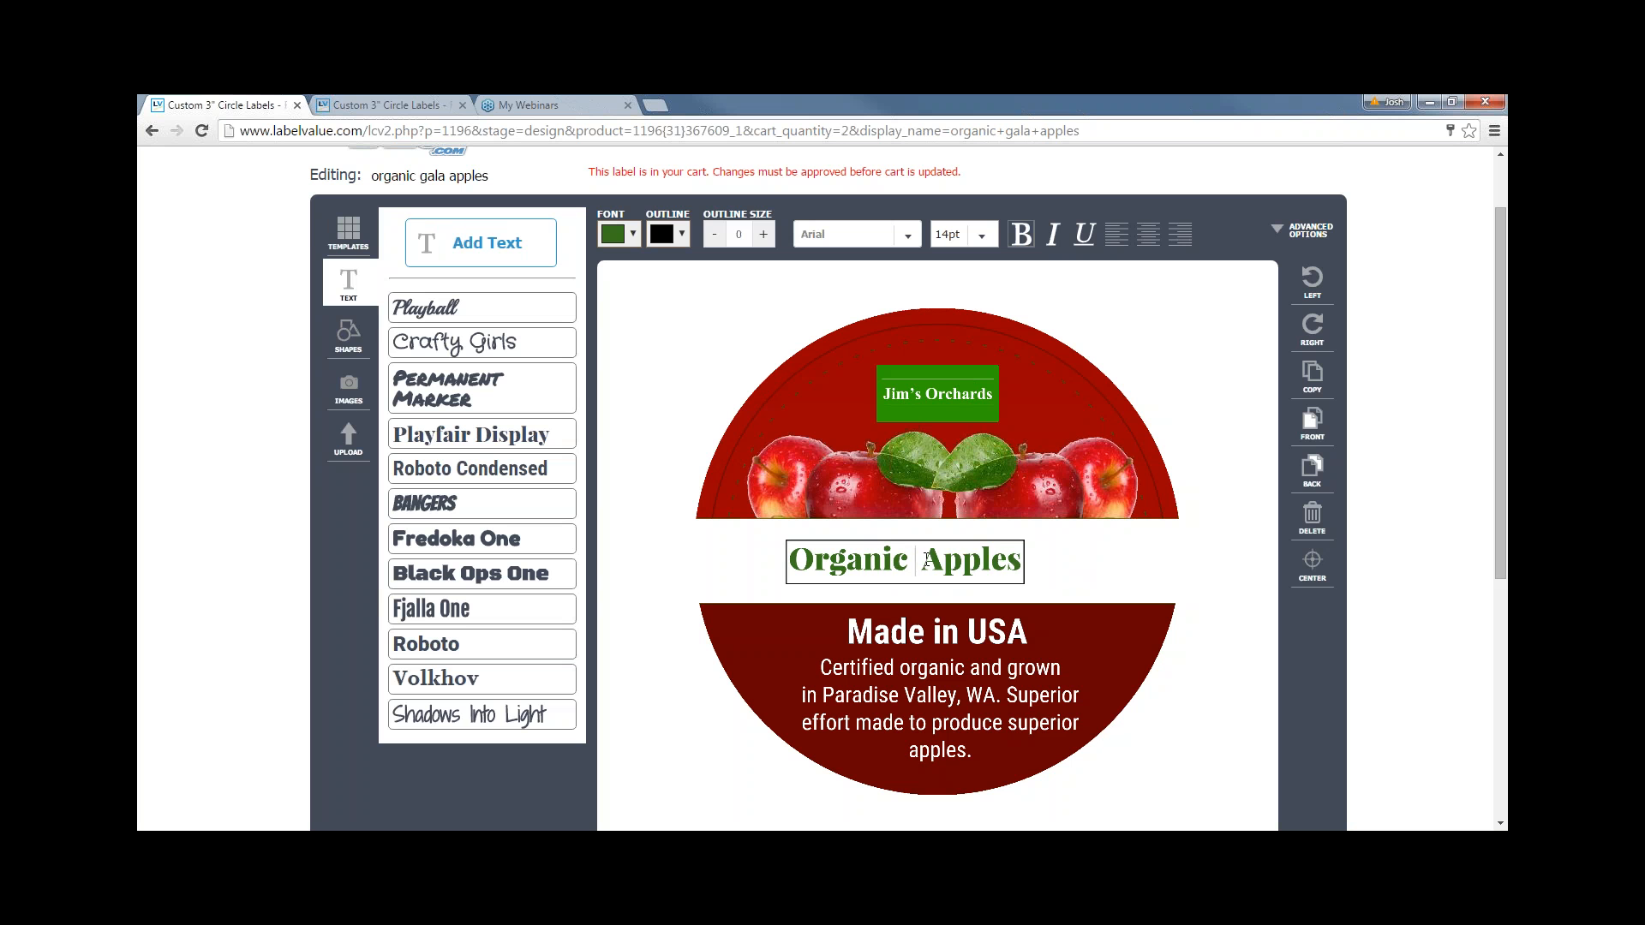
{"action": "type", "text": "Honeycrisp"}
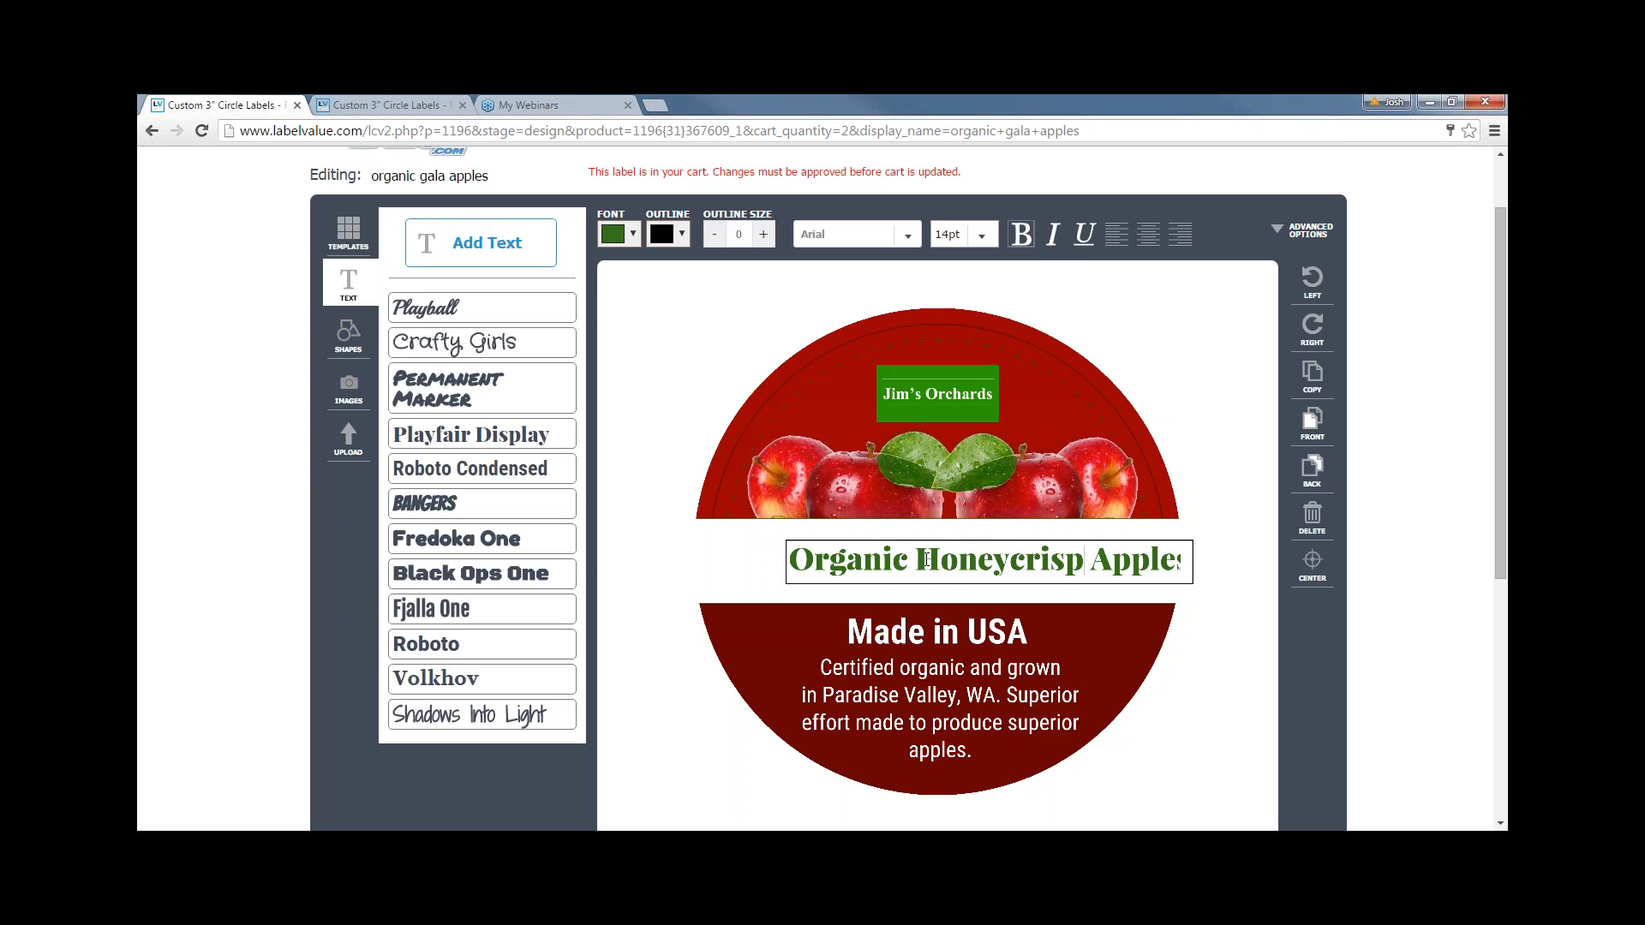
{"action": "left_click", "coordinate": [1172, 611]}
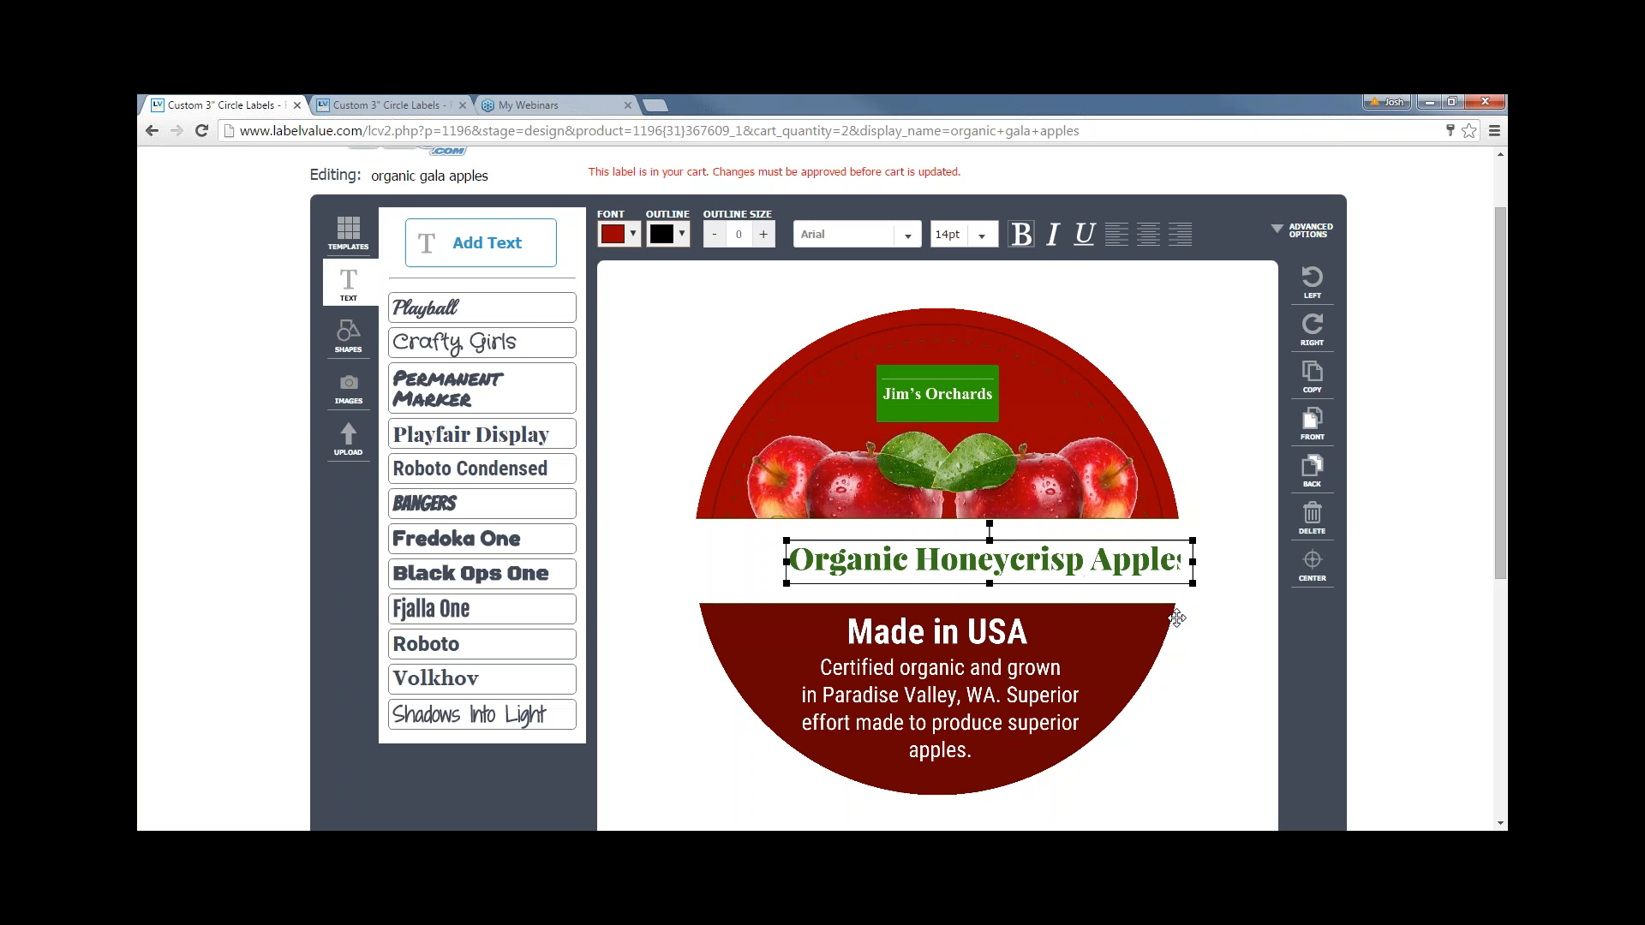
{"action": "left_click_drag", "start_coordinate": [1092, 562], "coordinate": [1060, 569]}
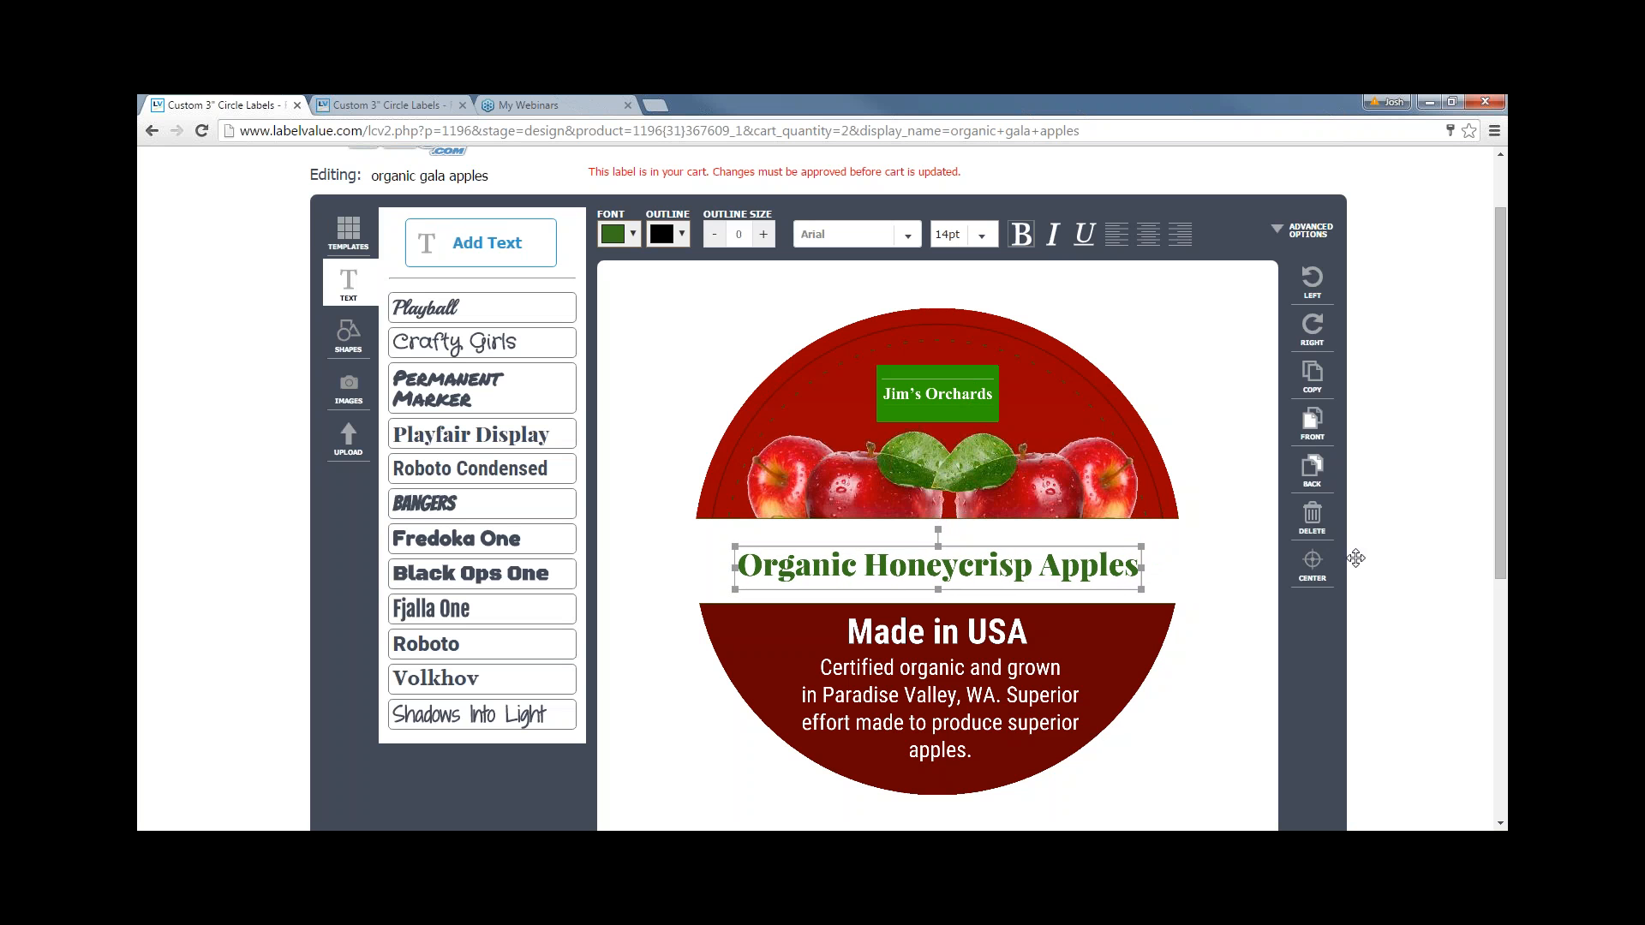
{"action": "left_click", "coordinate": [1312, 565]}
- Rename the design to organic honeycrisp apples and preview the label
{"action": "double_click", "coordinate": [437, 177]}
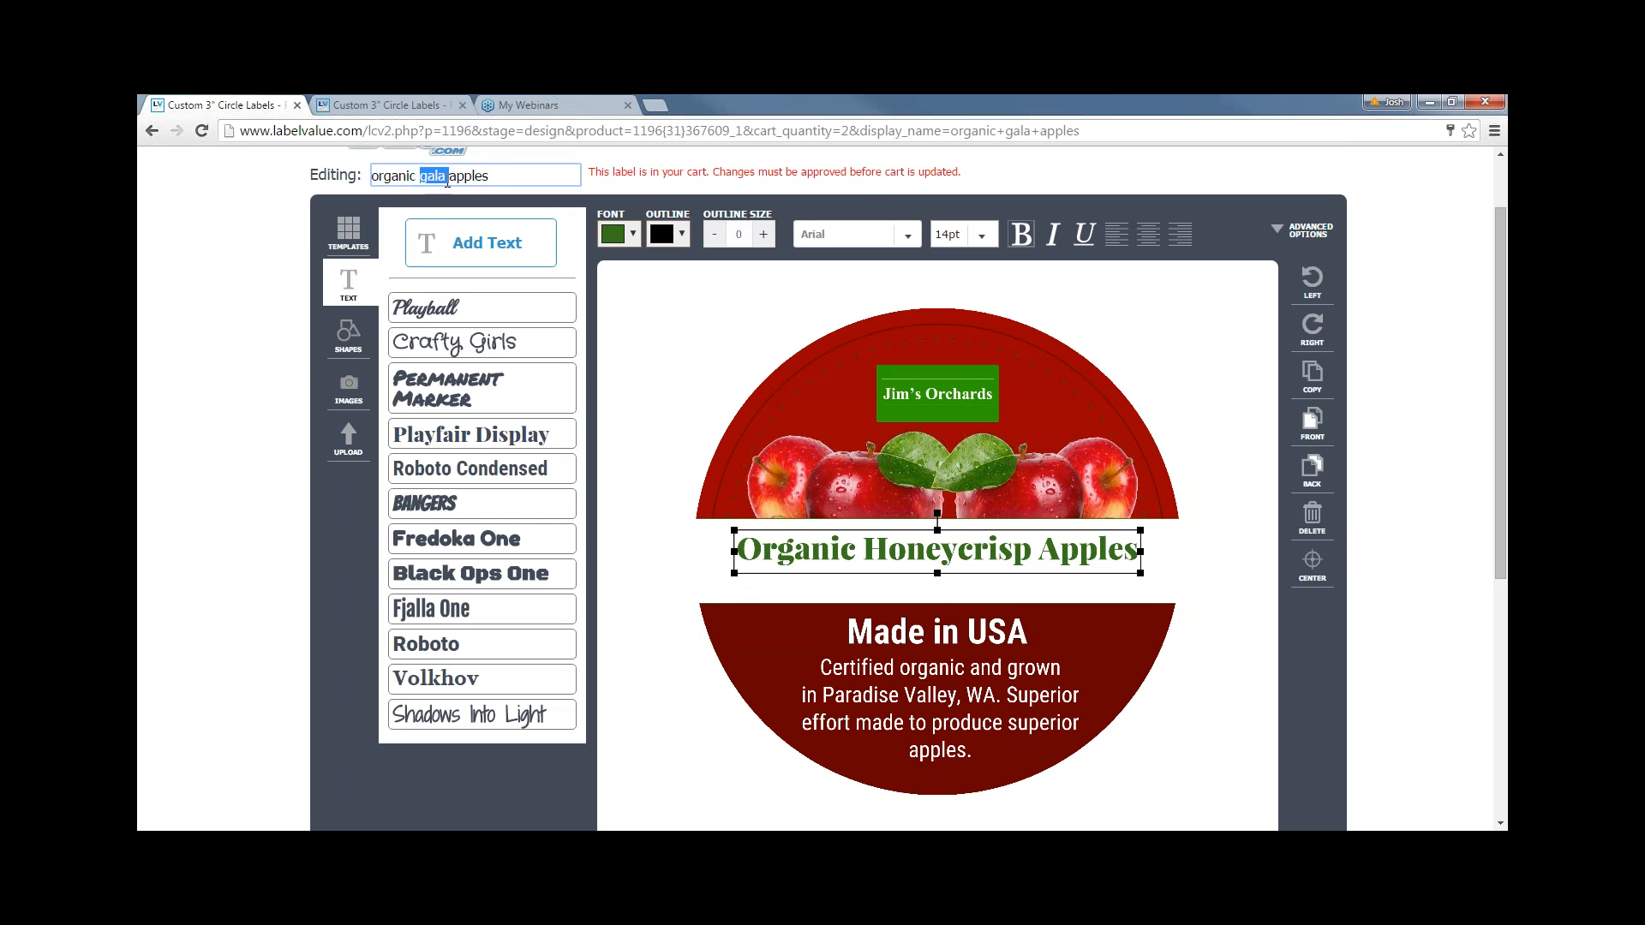
{"action": "type", "text": "honeycrisp"}
{"action": "left_click", "coordinate": [608, 413]}
{"action": "scroll", "coordinate": [1277, 765], "scroll_direction": "down", "scroll_amount": 1}
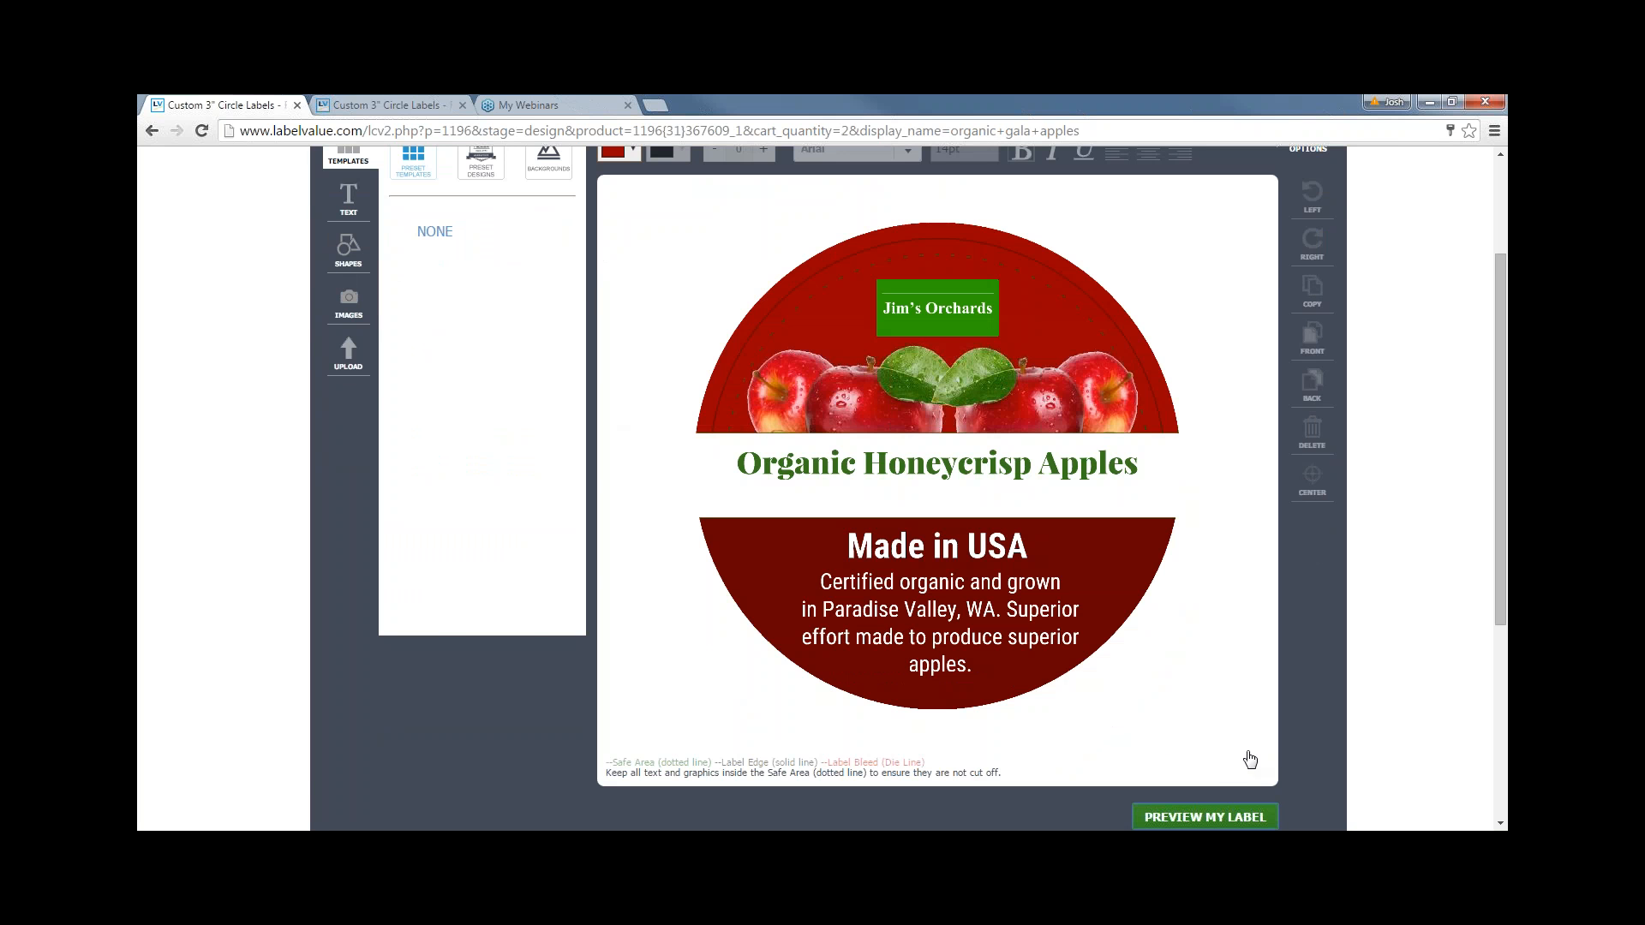
{"action": "left_click", "coordinate": [1234, 817]}
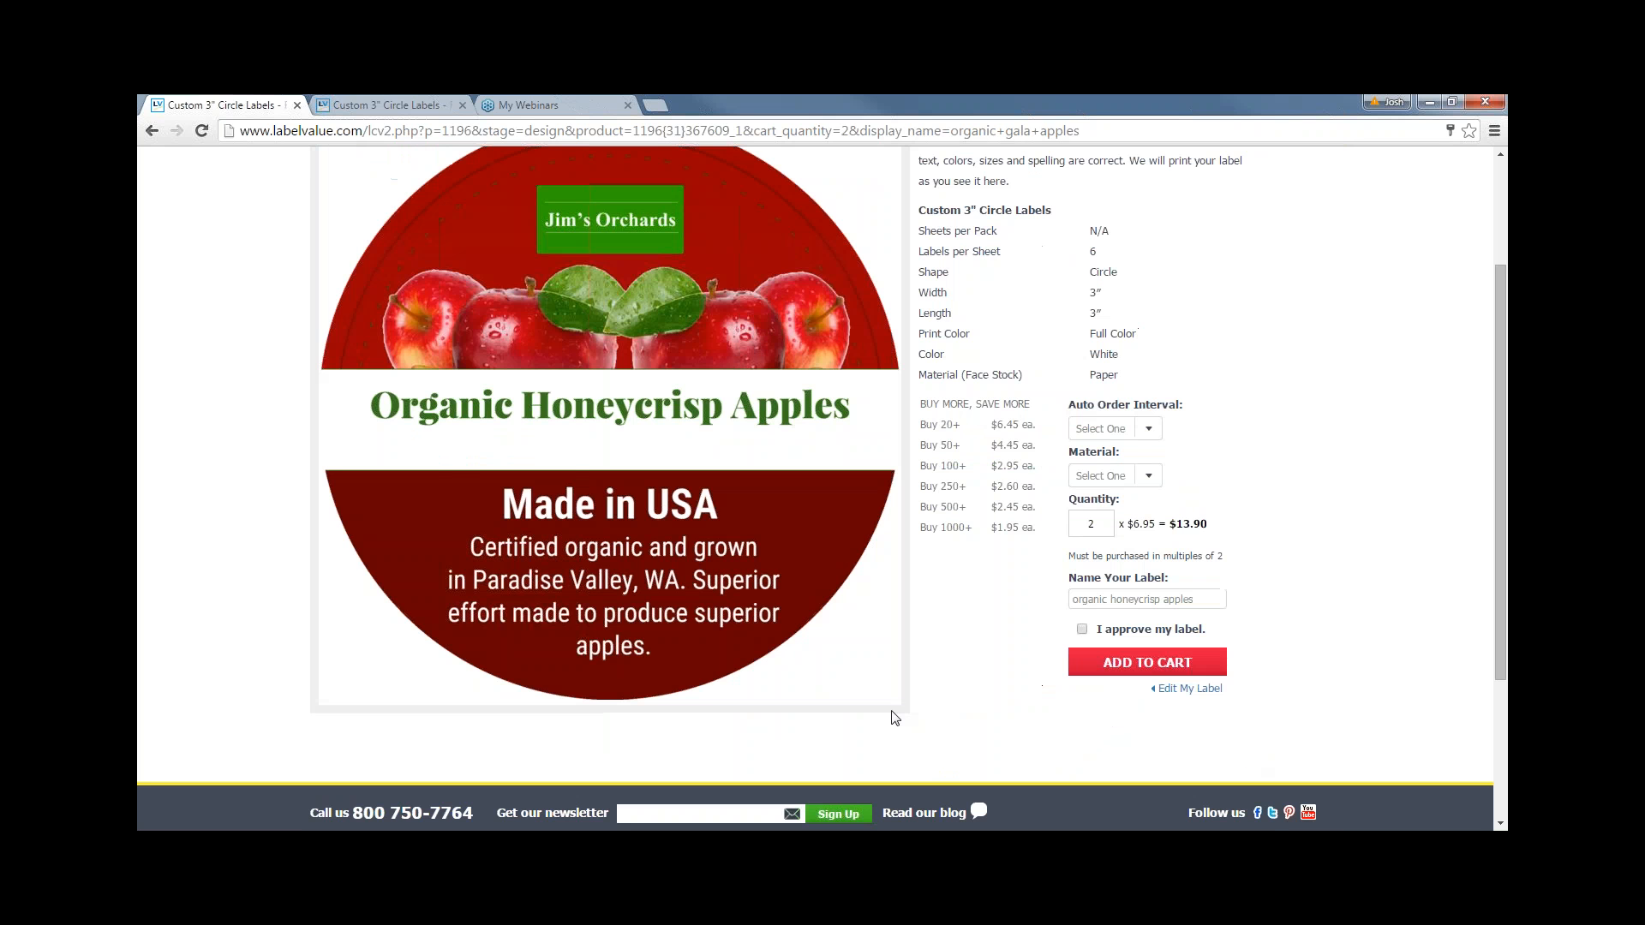
- Approve the Organic Honeycrisp Apples label and add it to the cart, bringing the subtotal to $43.70
{"action": "left_click", "coordinate": [1082, 715]}
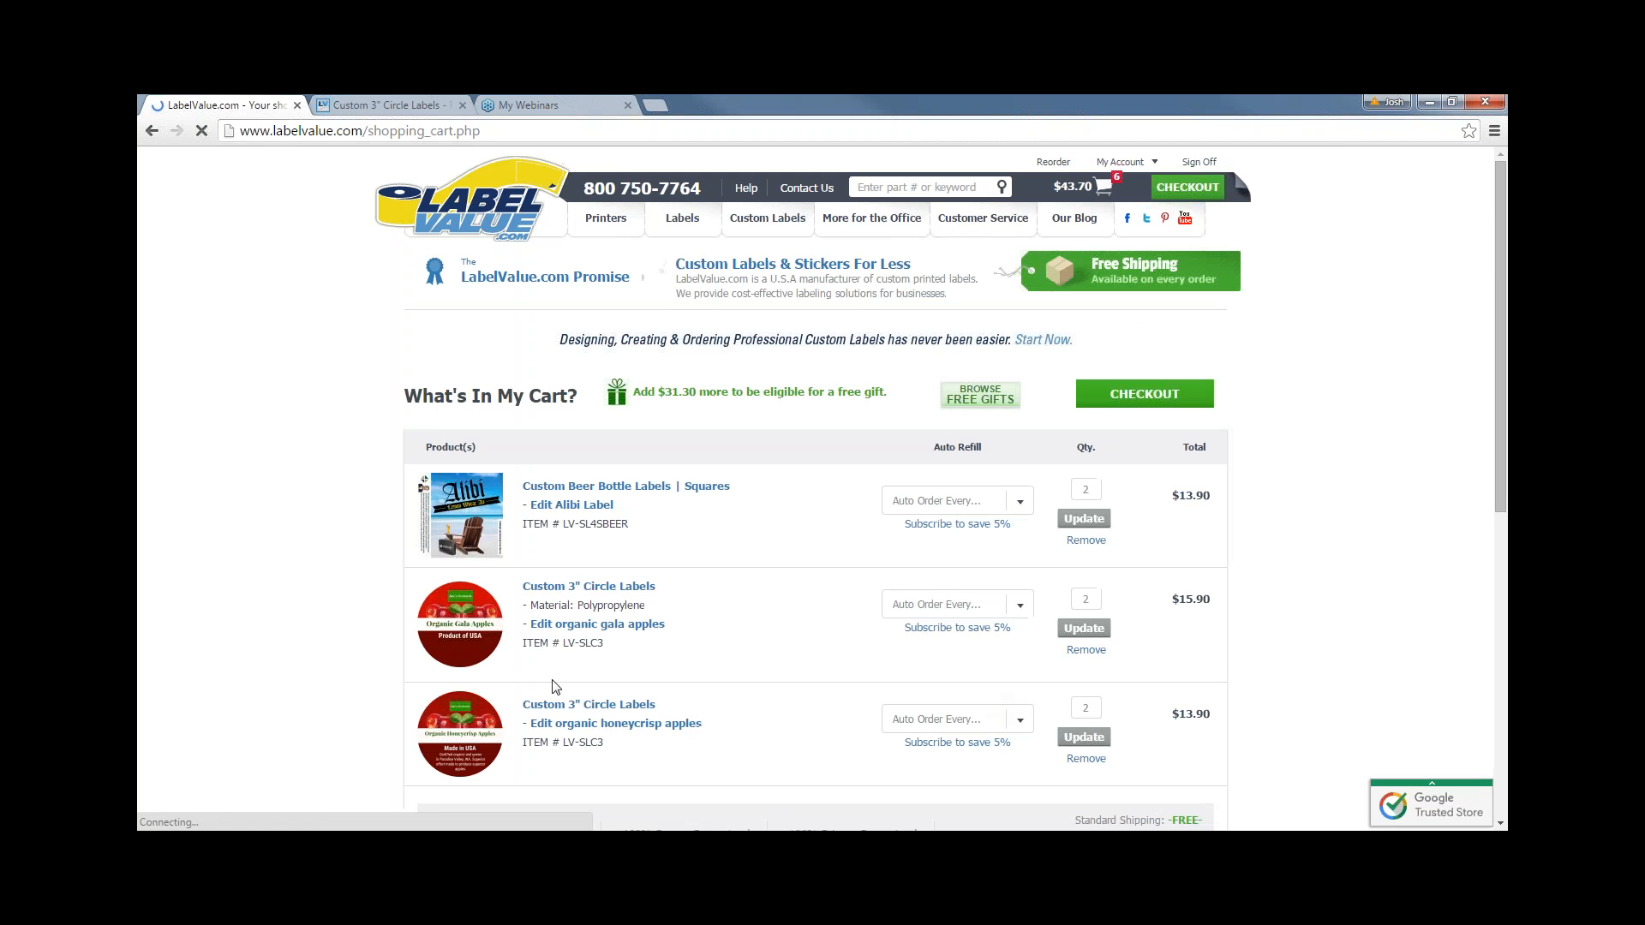
{"action": "scroll", "coordinate": [312, 644], "scroll_direction": "down", "scroll_amount": 1}
{"action": "scroll", "coordinate": [826, 656], "scroll_direction": "up", "scroll_amount": 1}
{"action": "mouse_move", "coordinate": [1127, 164]}
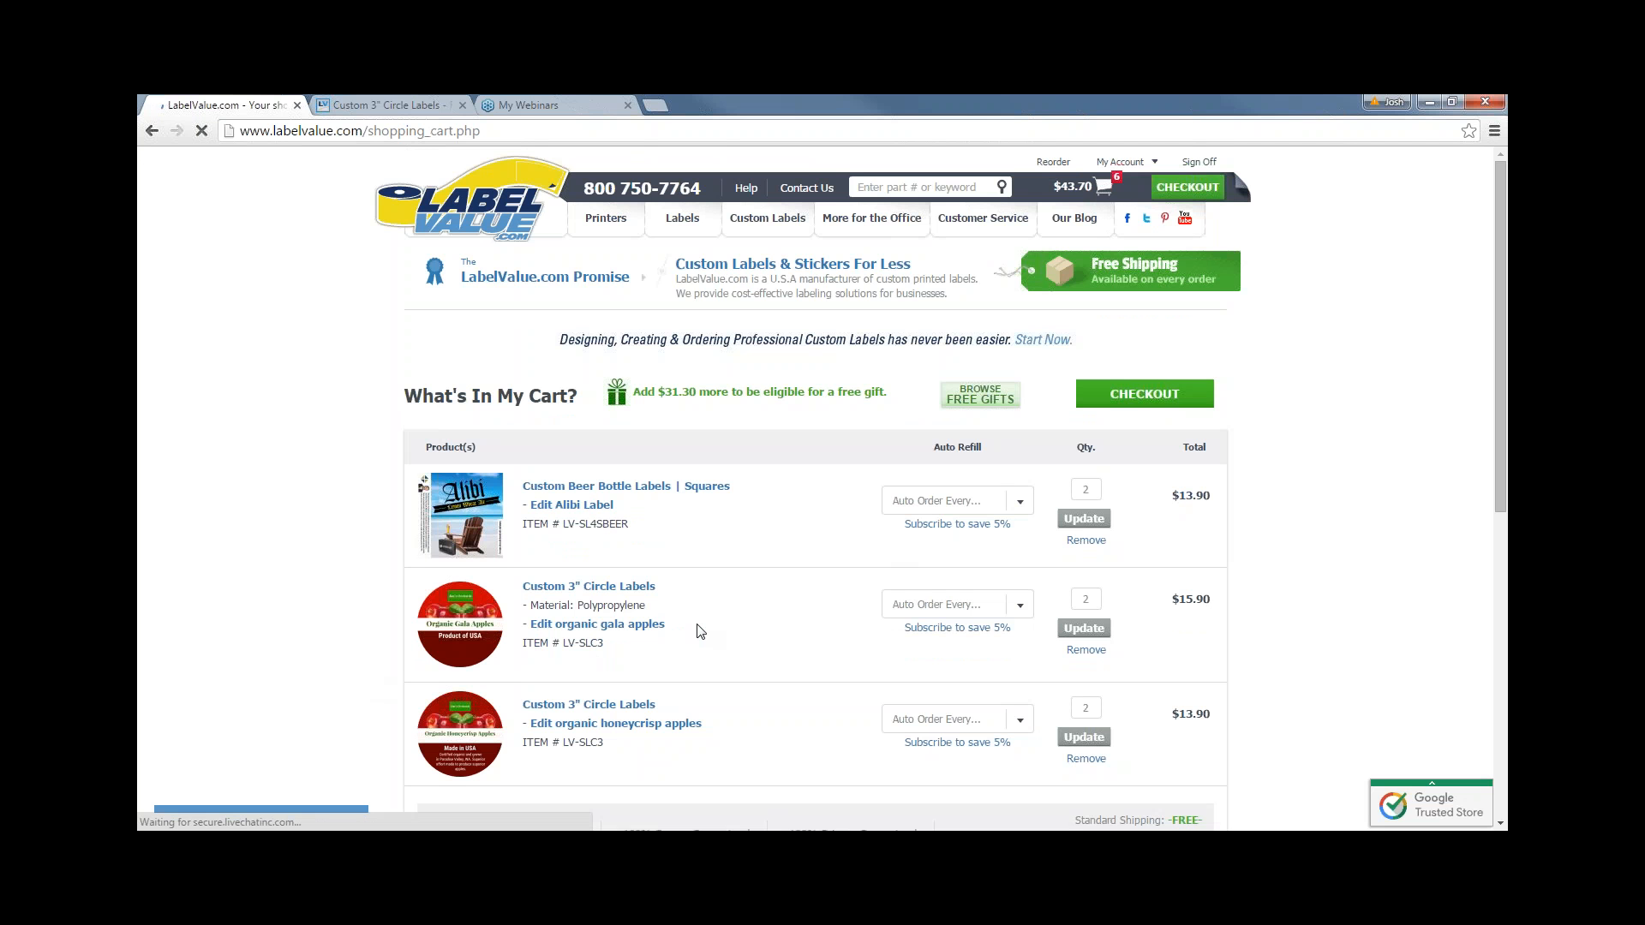
{"action": "scroll", "coordinate": [701, 631], "scroll_direction": "down", "scroll_amount": 1}
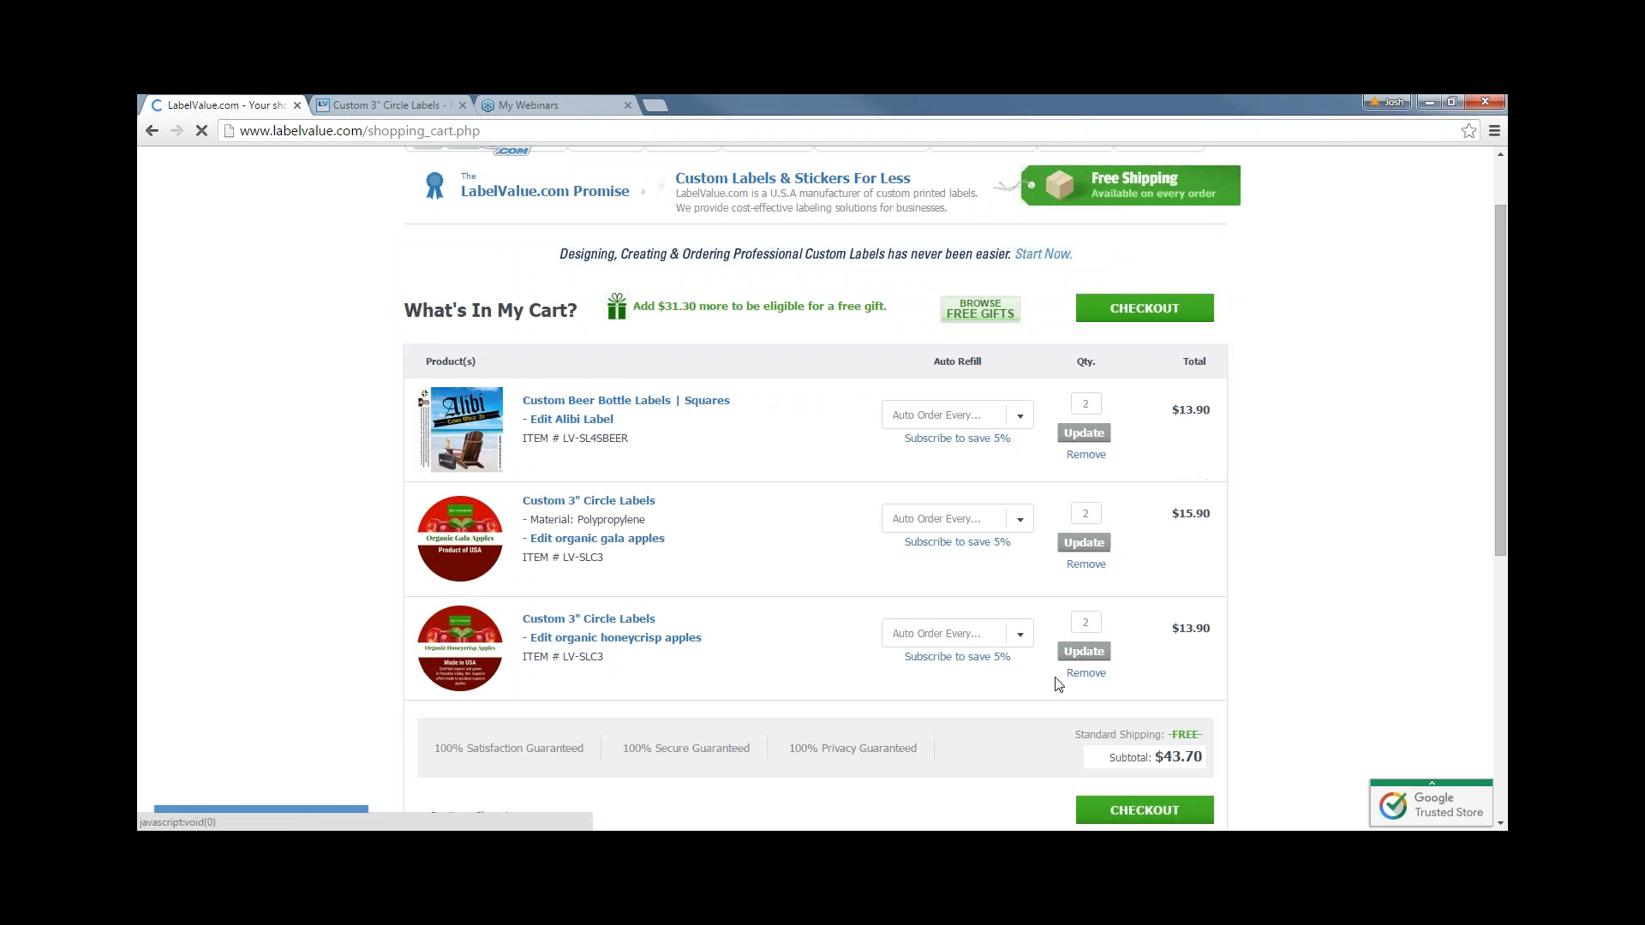
{"action": "scroll", "coordinate": [1165, 661], "scroll_direction": "up", "scroll_amount": 1}
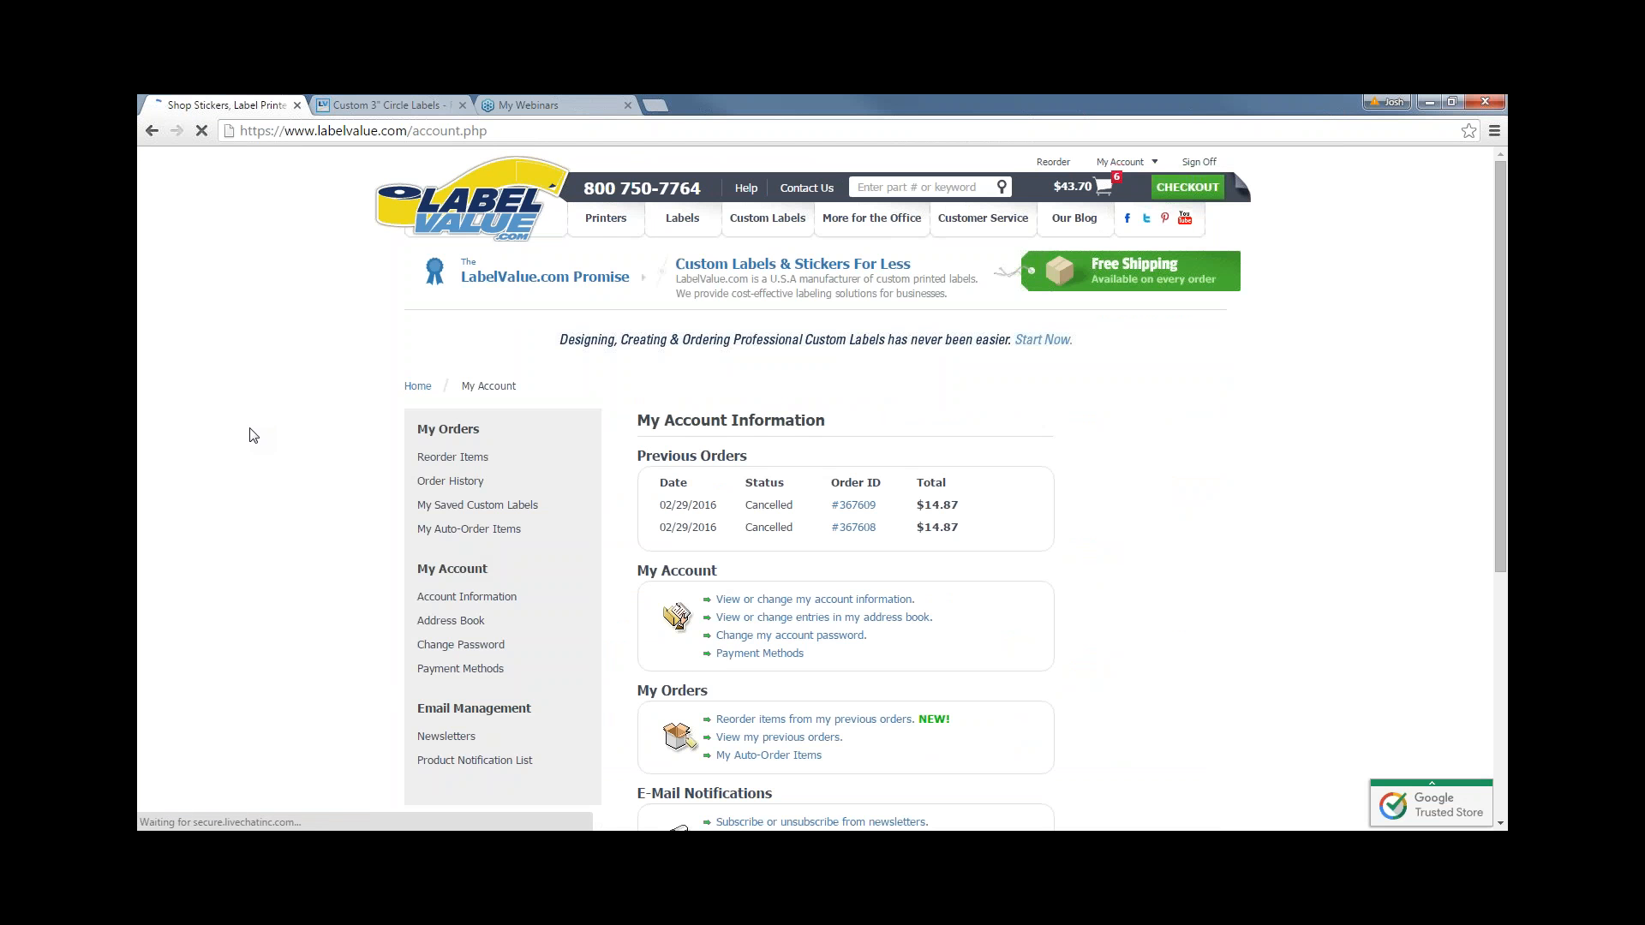
- Go to the Custom Sheet Labels range and browse its listing
{"action": "mouse_move", "coordinate": [683, 221]}
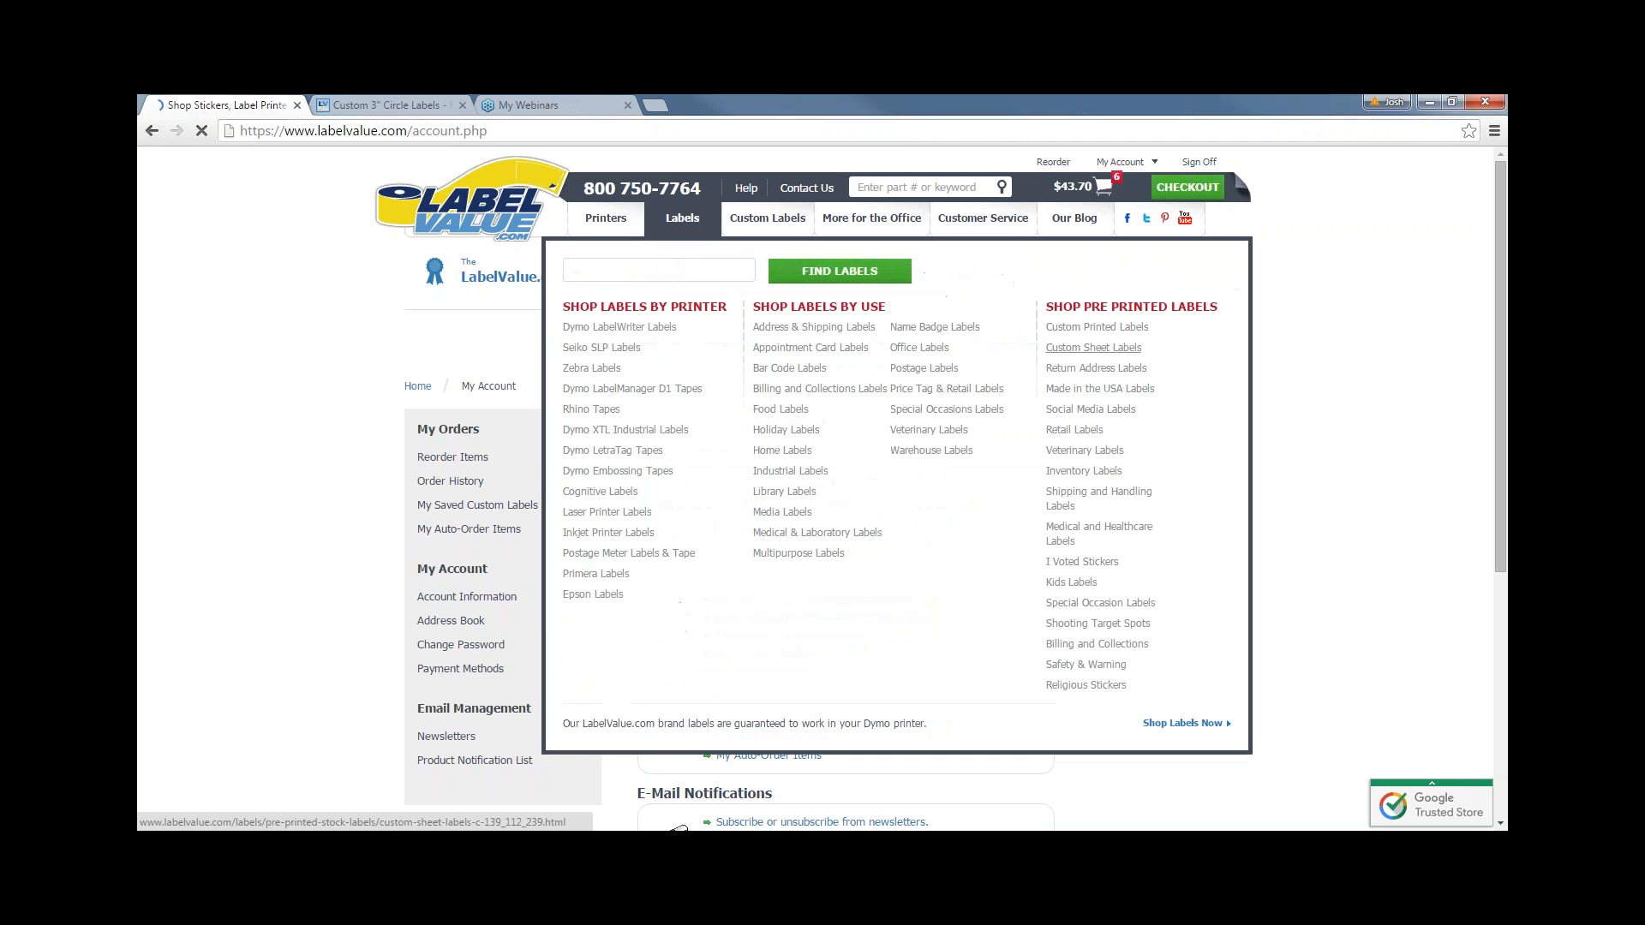
{"action": "left_click", "coordinate": [1114, 349]}
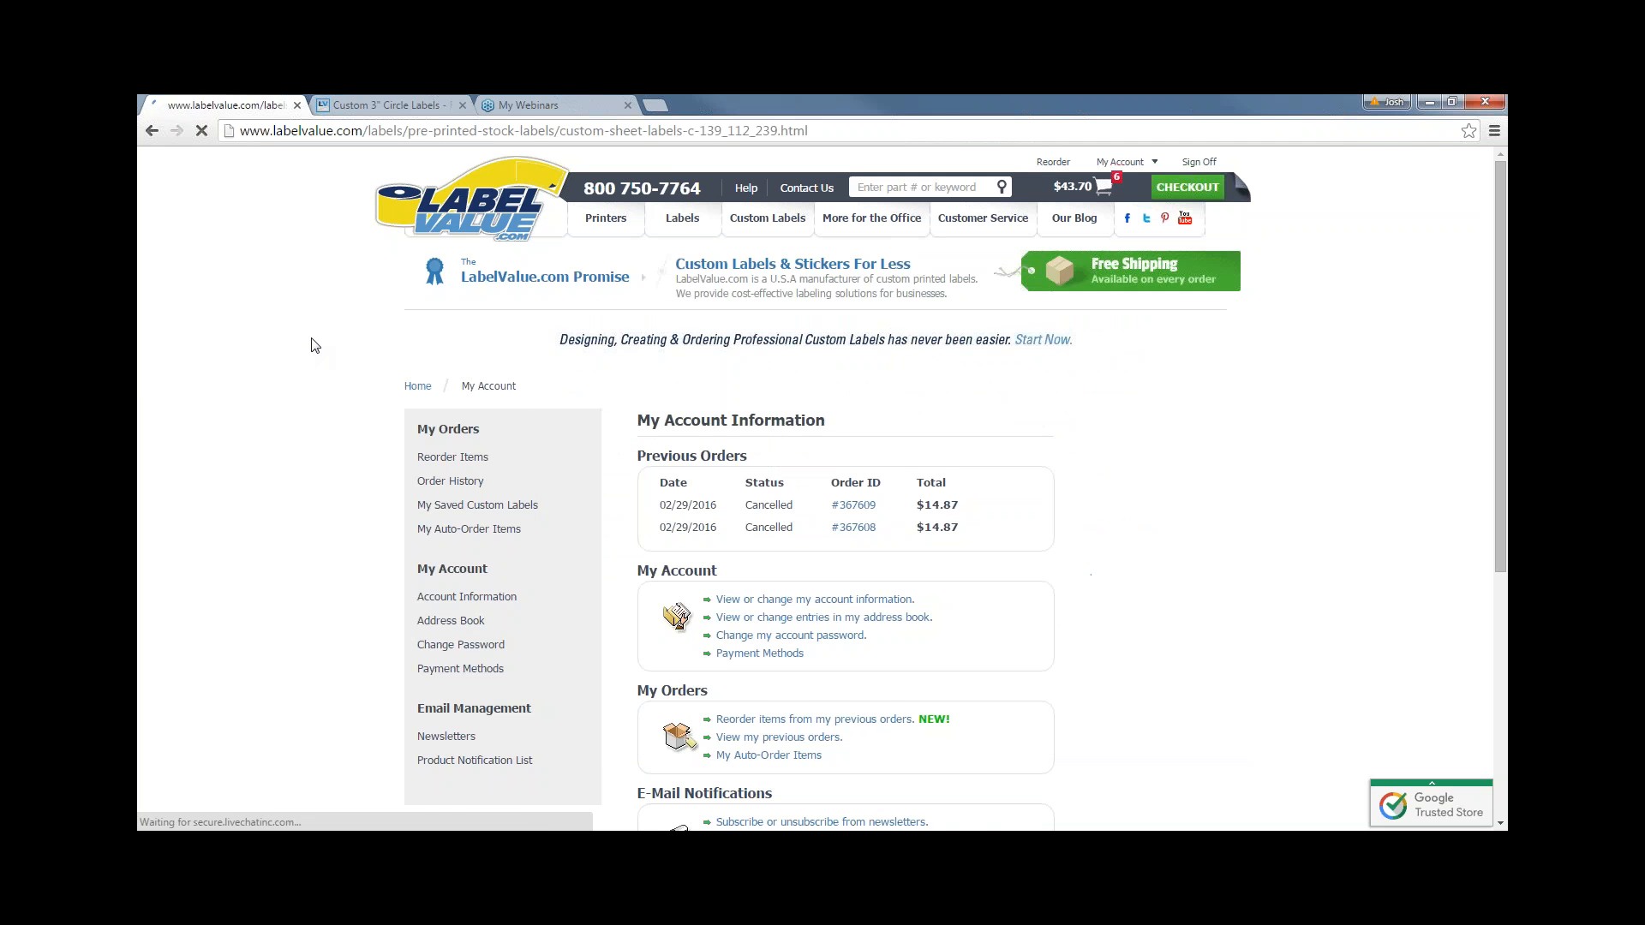
{"action": "scroll", "coordinate": [510, 518], "scroll_direction": "down", "scroll_amount": 2}
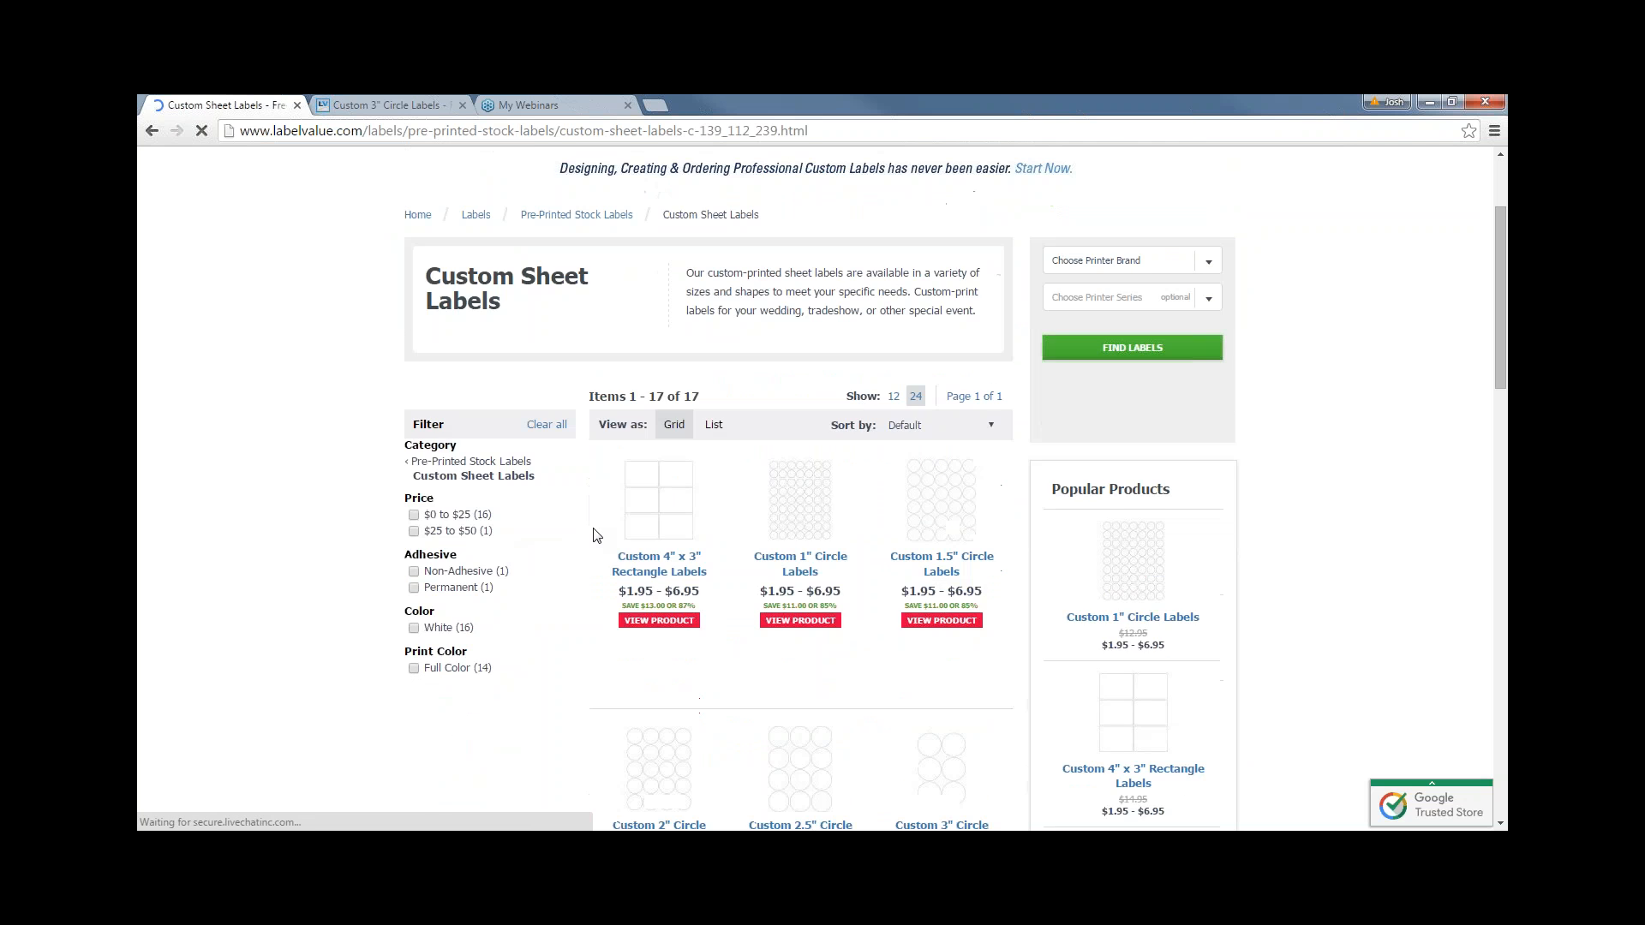
{"action": "scroll", "coordinate": [597, 535], "scroll_direction": "down", "scroll_amount": 1}
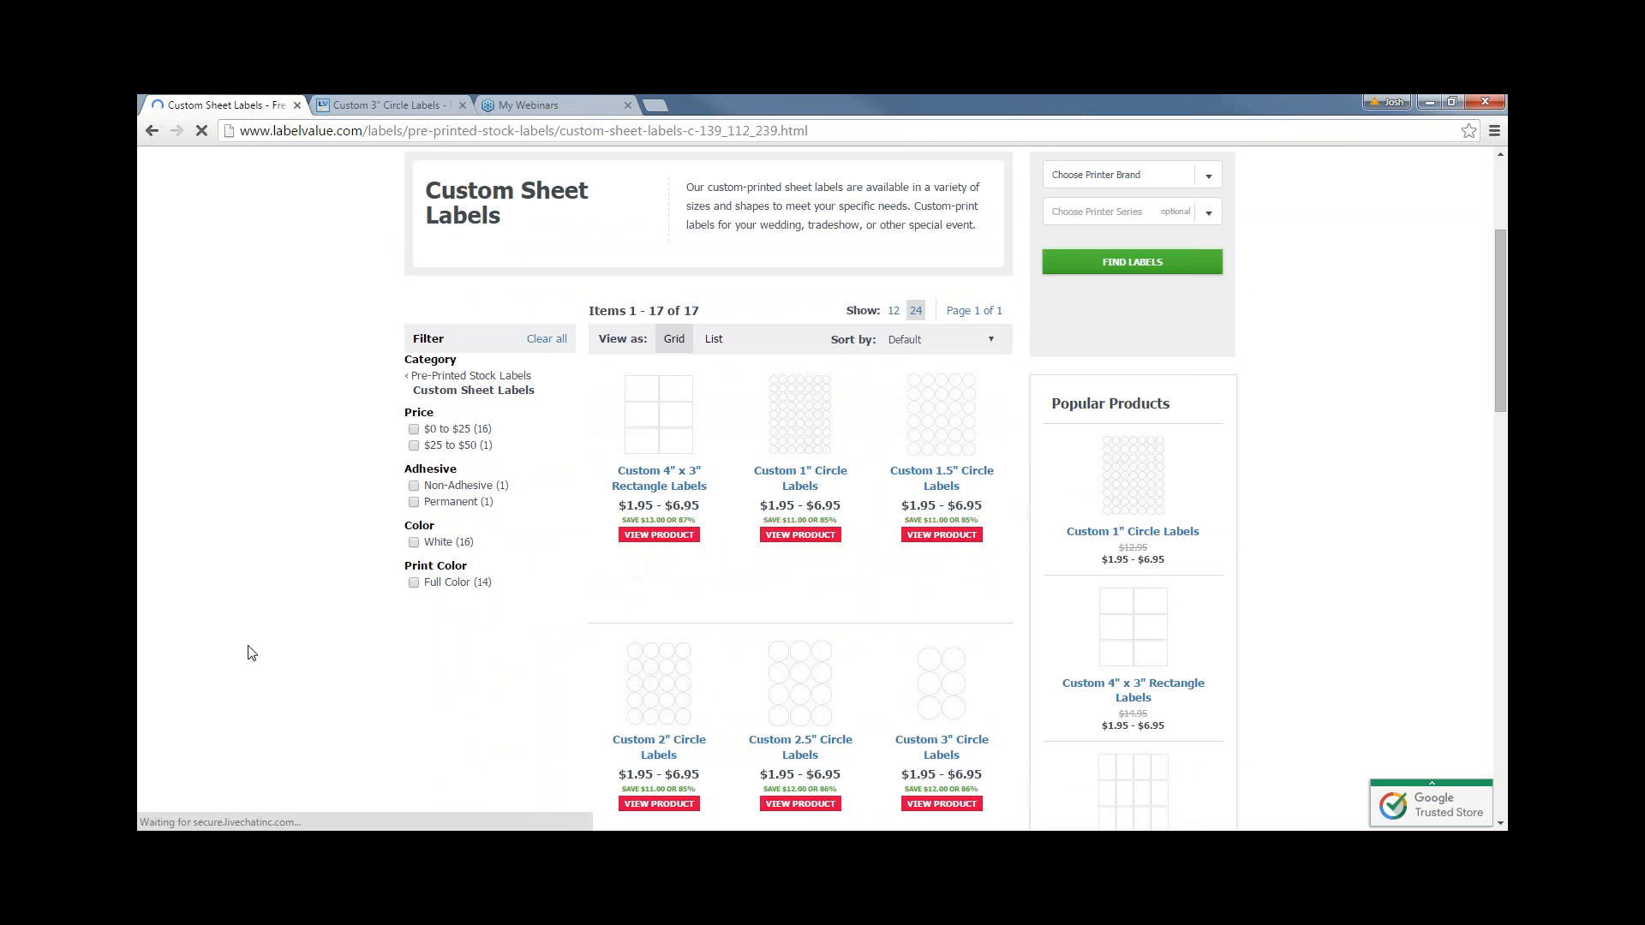
{"action": "scroll", "coordinate": [251, 653], "scroll_direction": "up", "scroll_amount": 1}
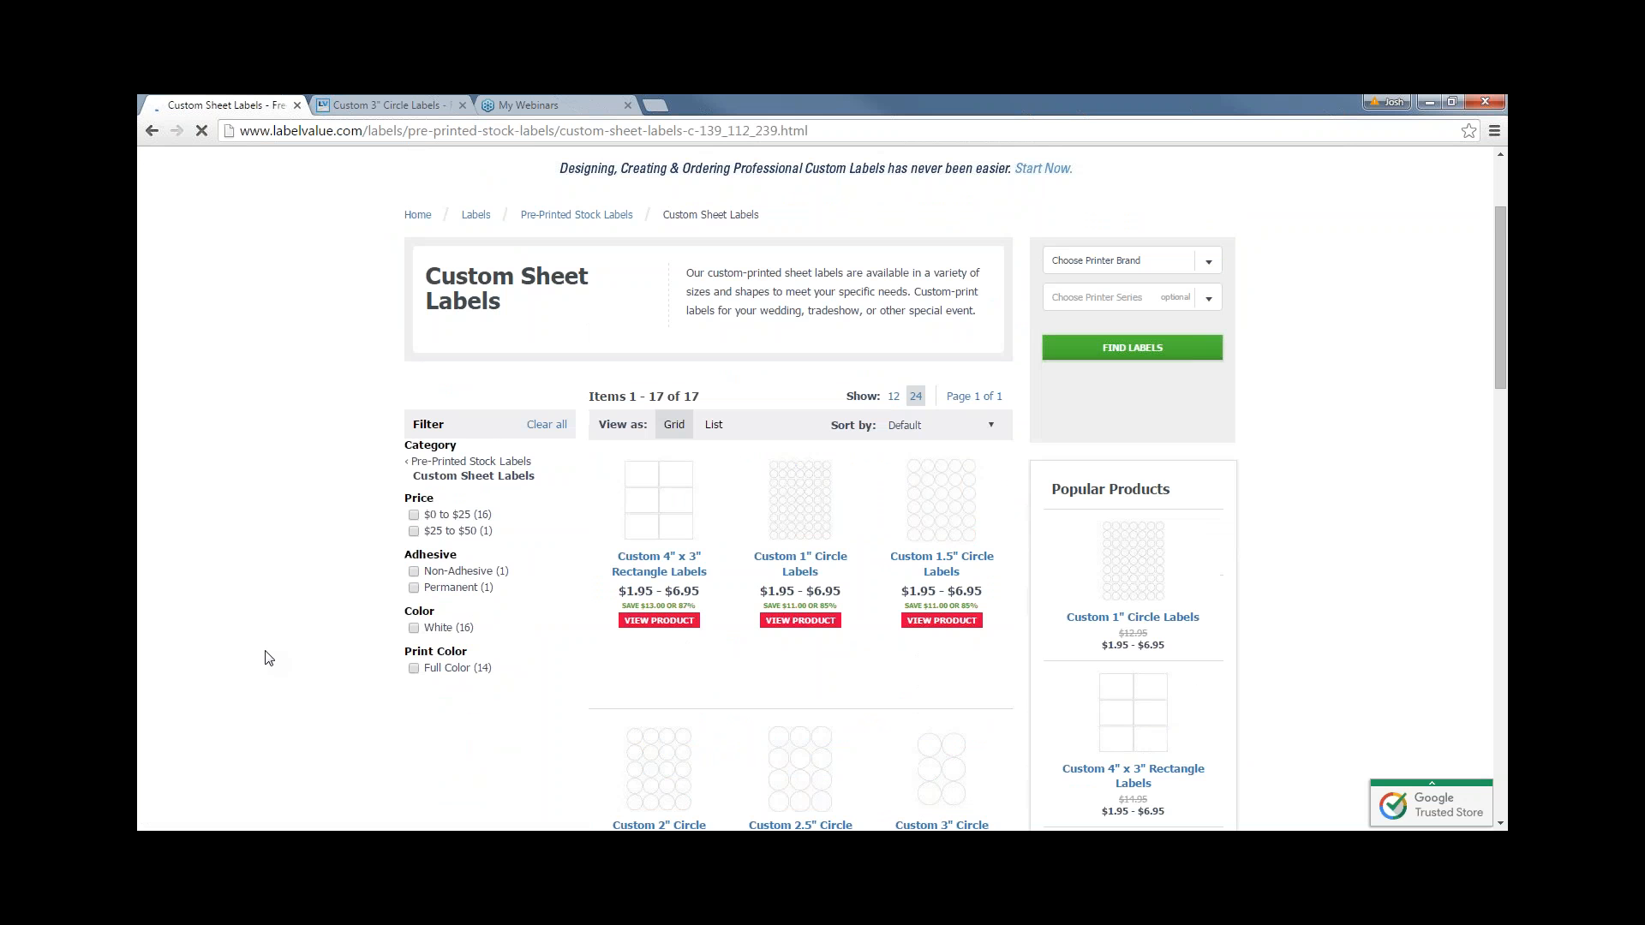
- Open the Custom 4" x 3" Rectangle Labels page and review its $6.95 bulk pricing
{"action": "left_click", "coordinate": [639, 557]}
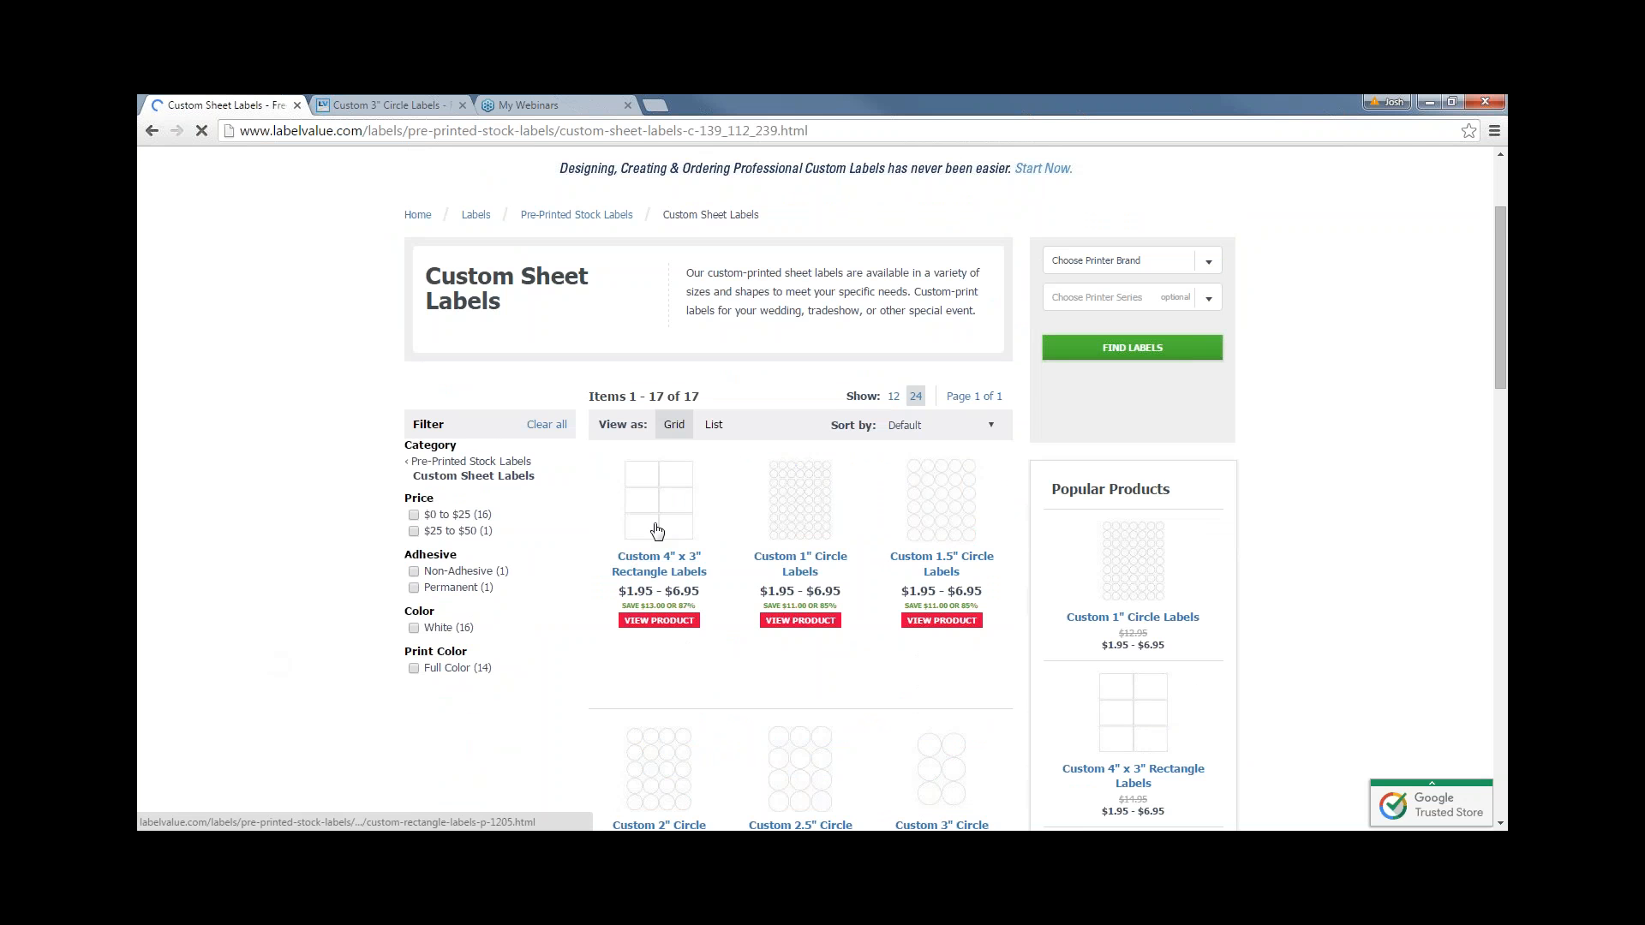
{"action": "scroll", "coordinate": [657, 532], "scroll_direction": "down", "scroll_amount": 3}
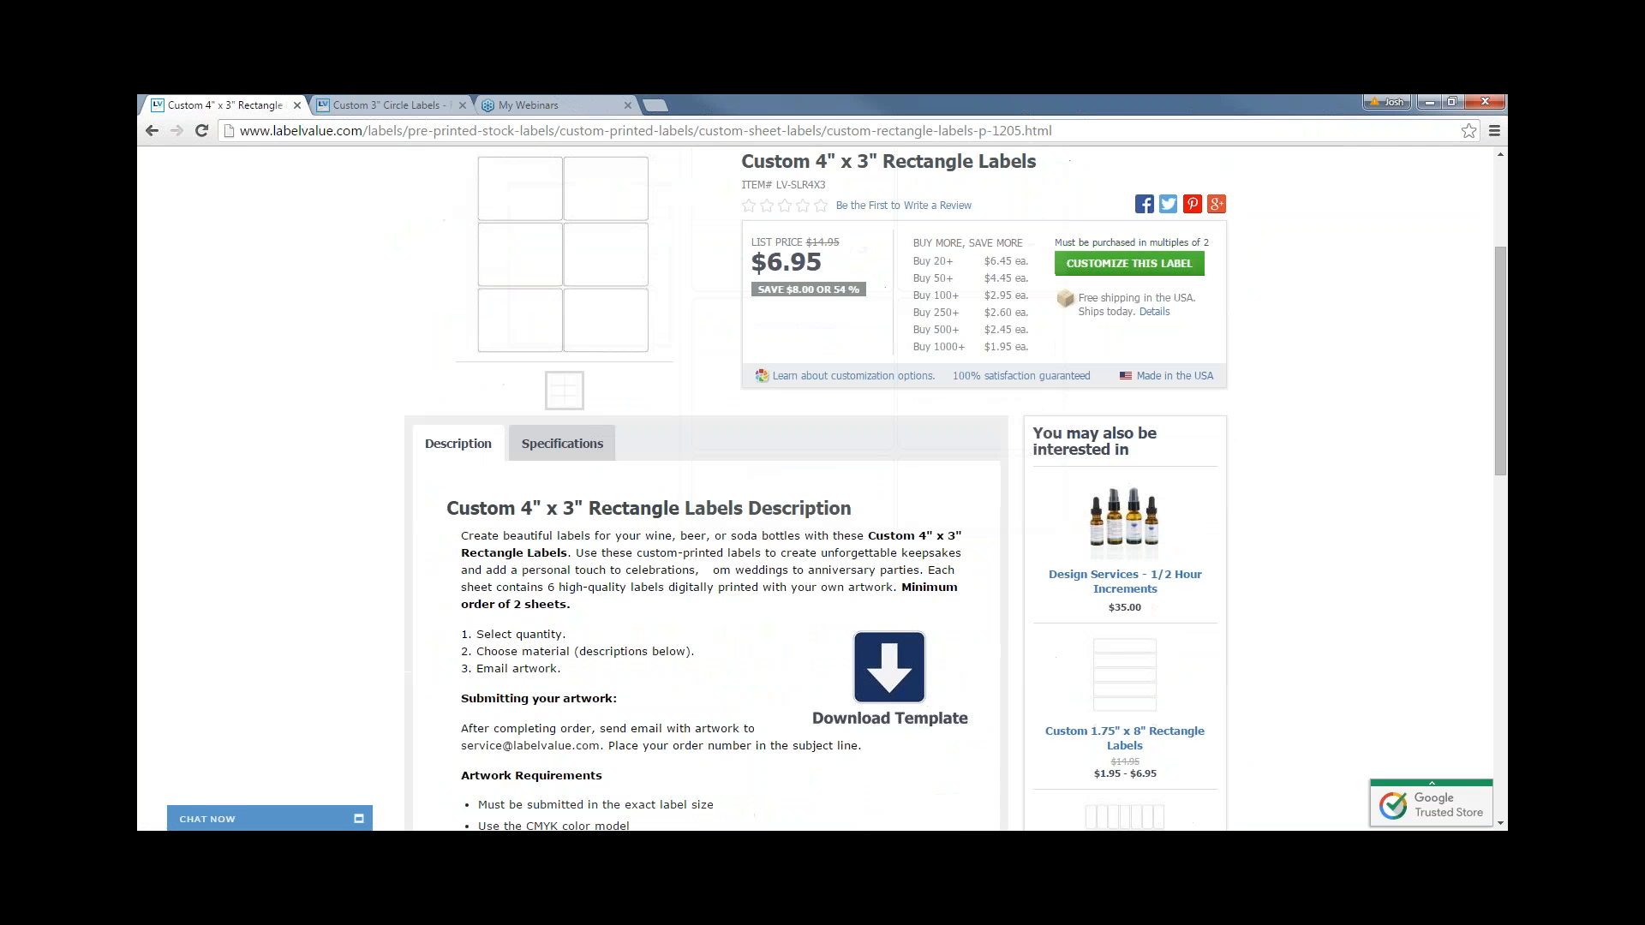
{"action": "scroll", "coordinate": [674, 638], "scroll_direction": "down", "scroll_amount": 3}
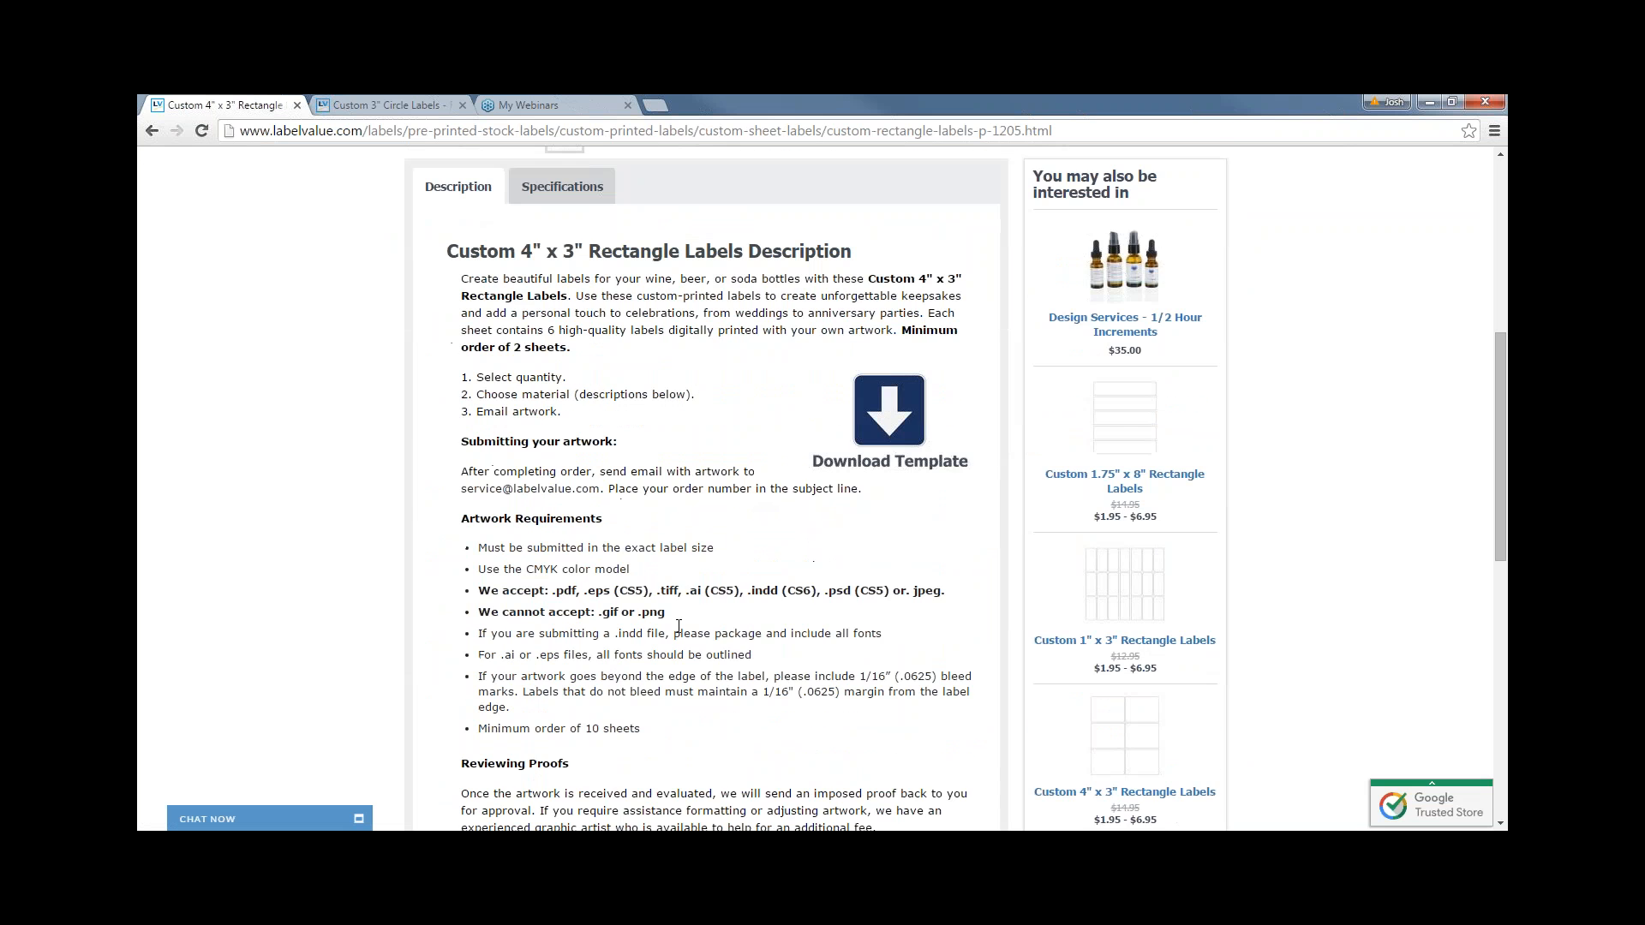
{"action": "scroll", "coordinate": [678, 628], "scroll_direction": "up", "scroll_amount": 4}
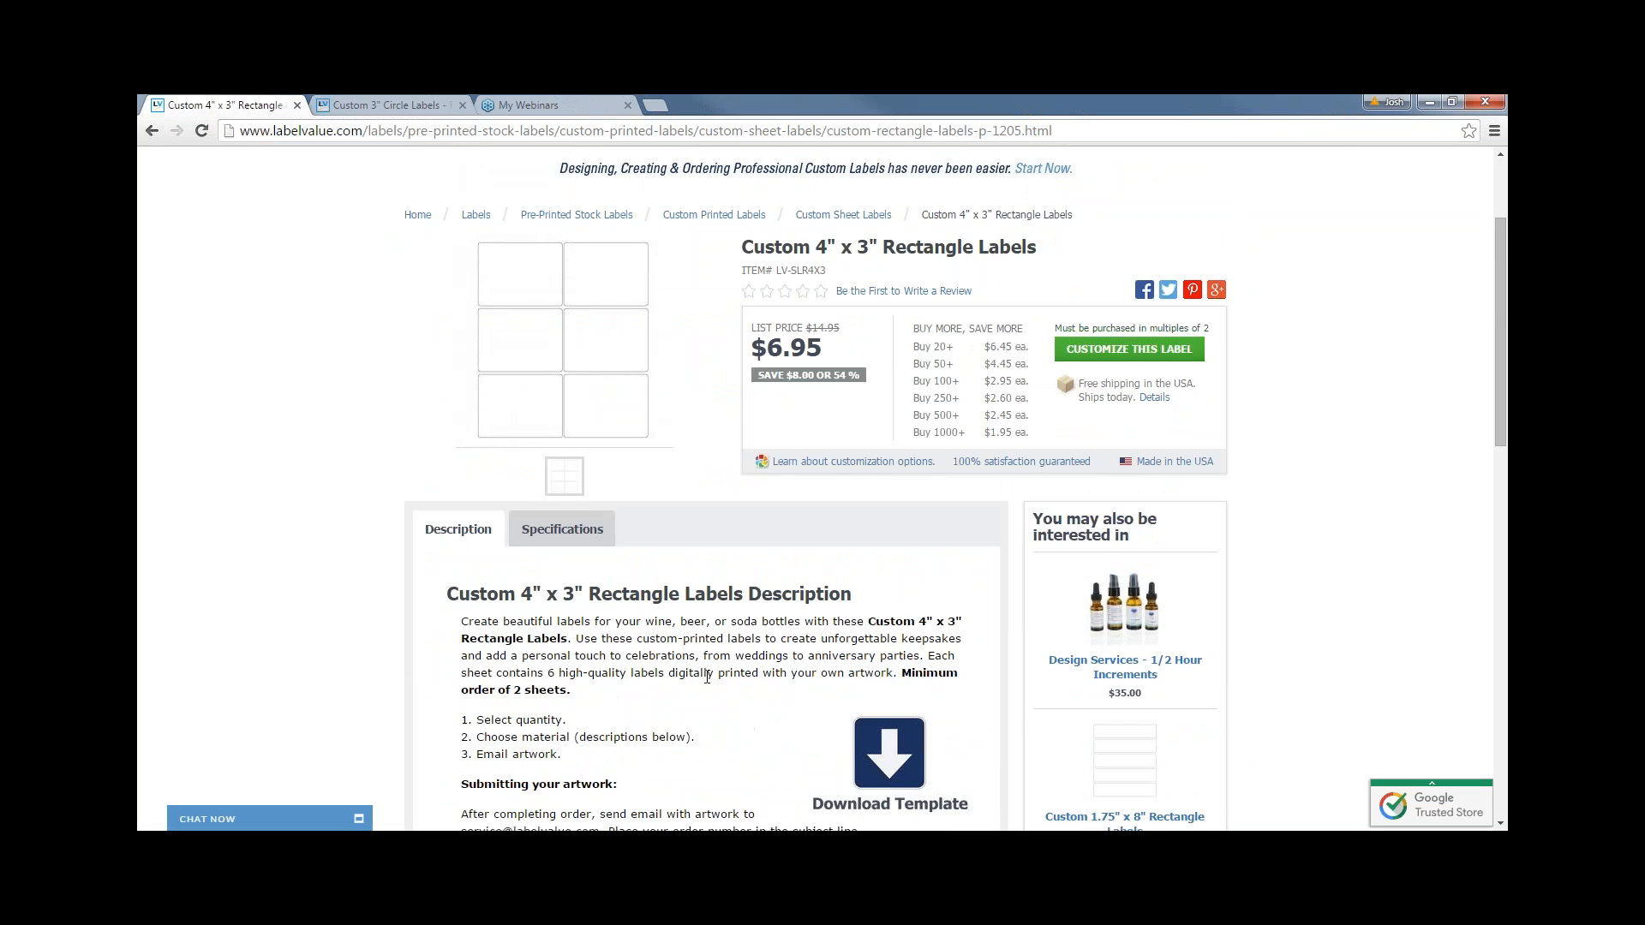
{"action": "scroll", "coordinate": [708, 677], "scroll_direction": "up", "scroll_amount": 2}
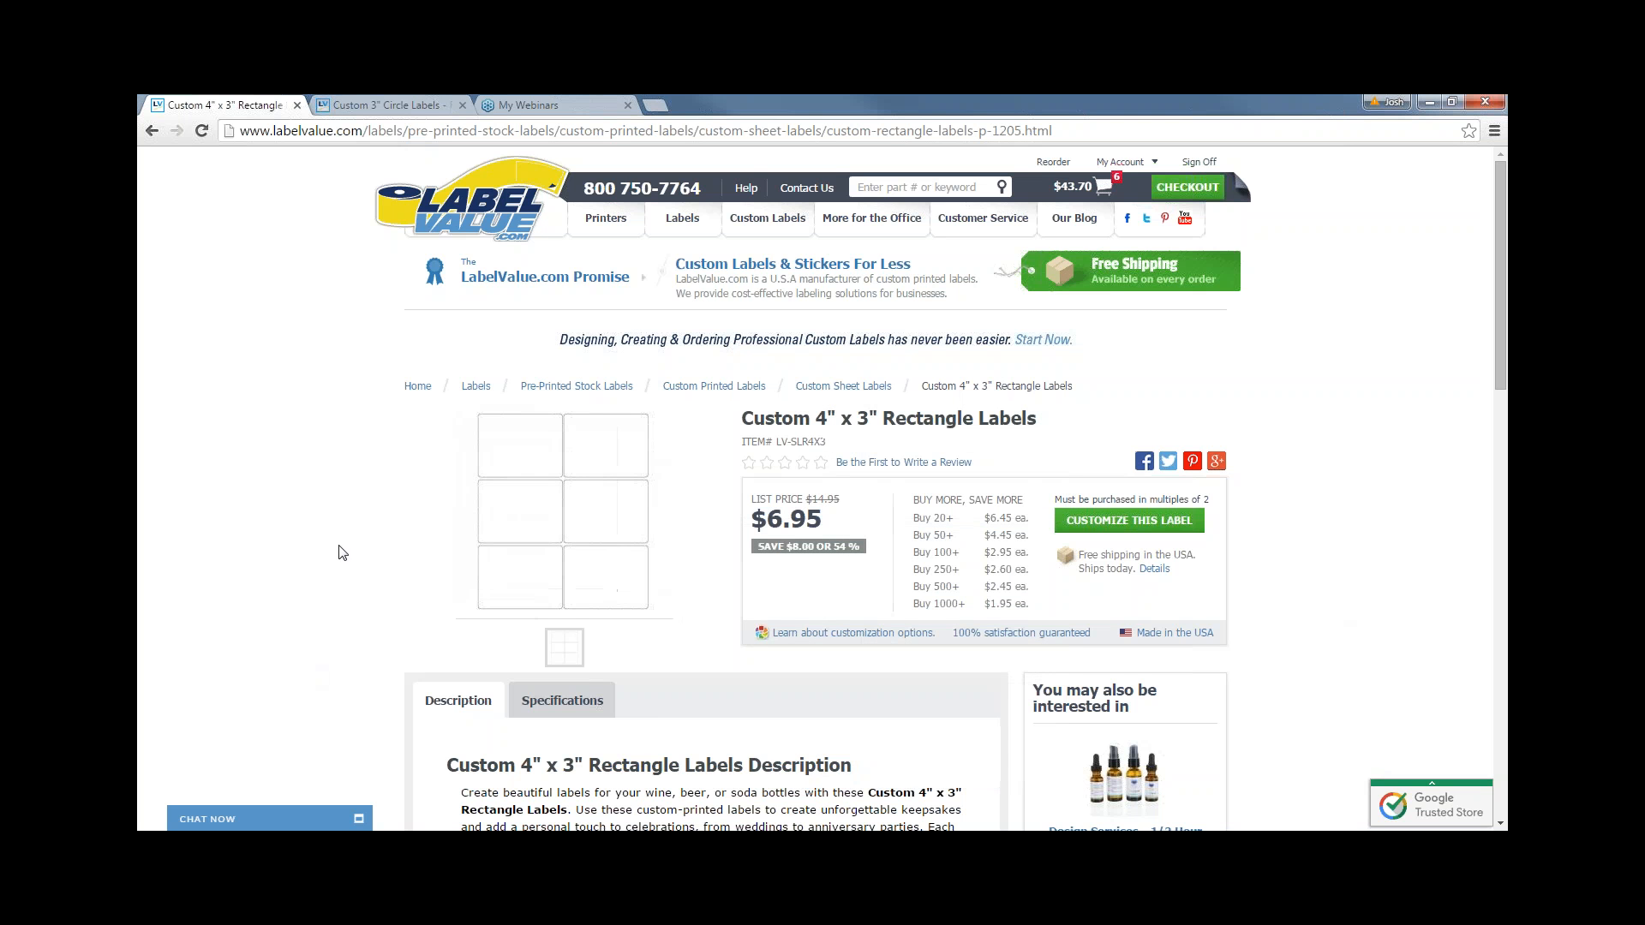
{"action": "scroll", "coordinate": [356, 582], "scroll_direction": "down", "scroll_amount": 1}
{"action": "scroll", "coordinate": [362, 593], "scroll_direction": "down", "scroll_amount": 1}
{"action": "scroll", "coordinate": [369, 596], "scroll_direction": "up", "scroll_amount": 2}
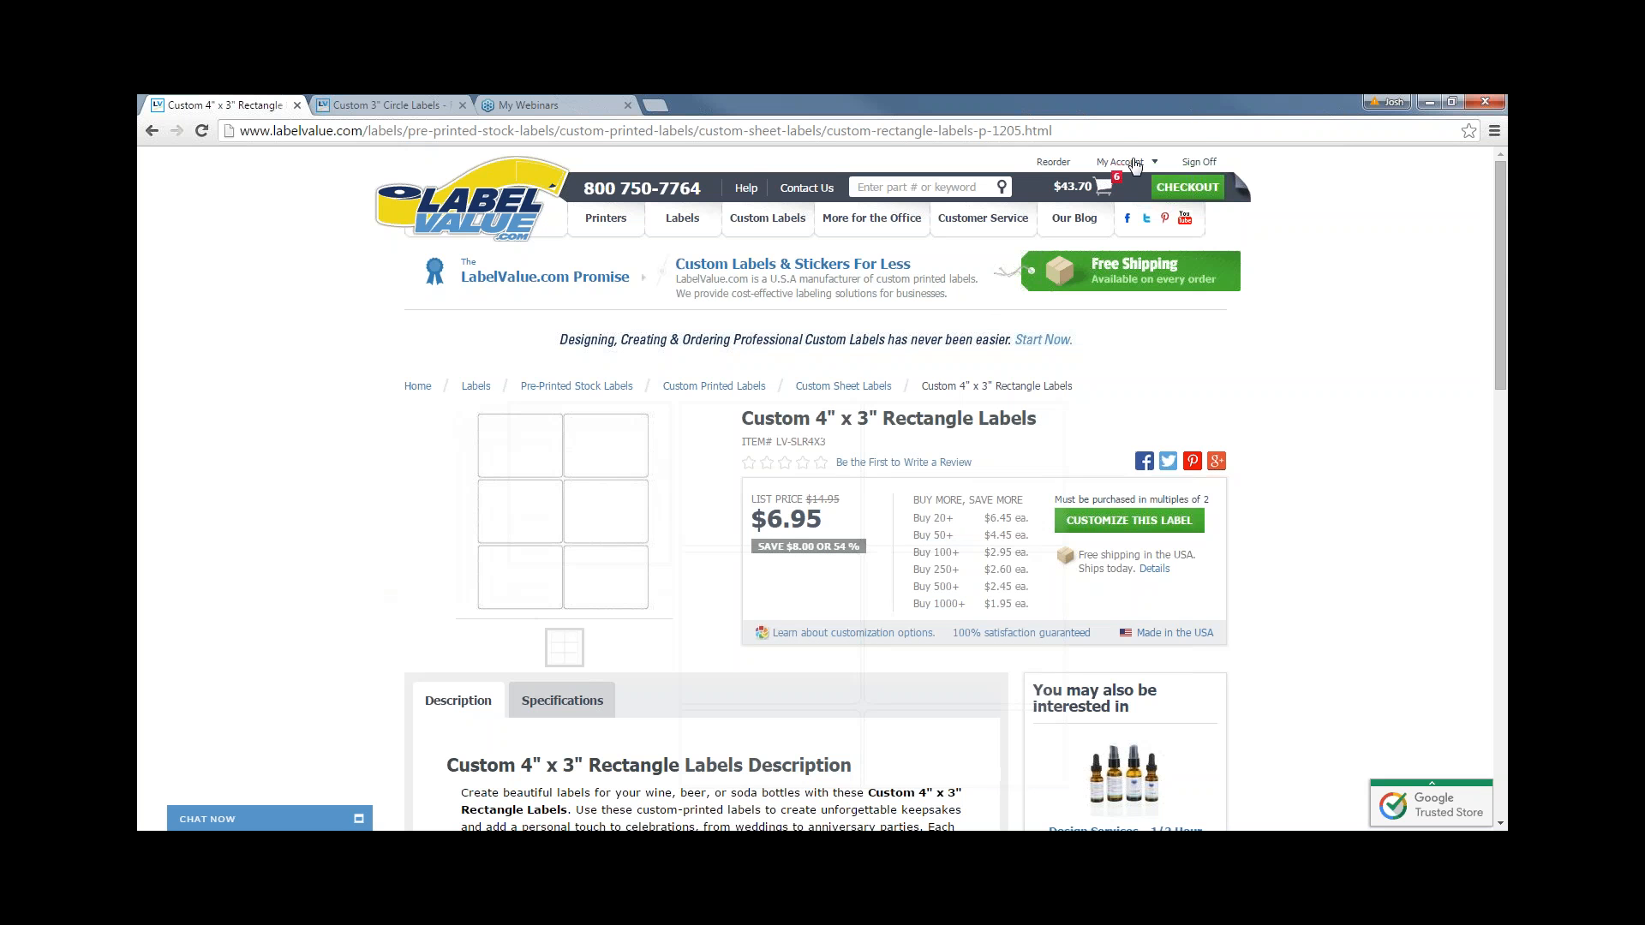
{"action": "mouse_move", "coordinate": [1129, 165]}
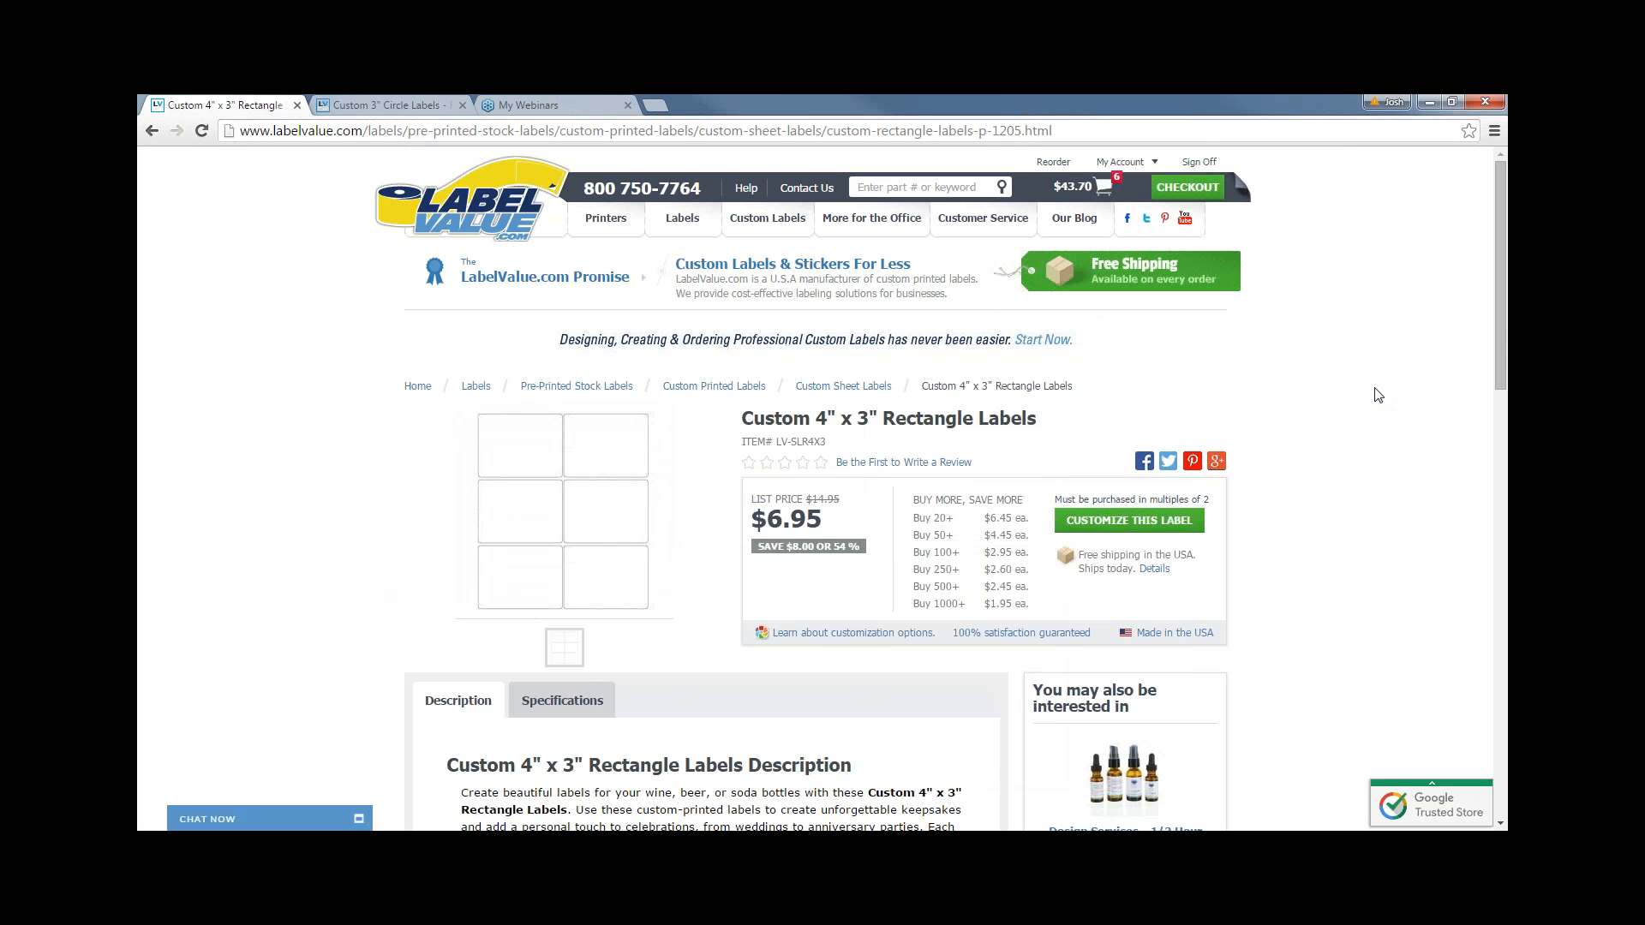
{"action": "scroll", "coordinate": [1348, 467], "scroll_direction": "down", "scroll_amount": 1}
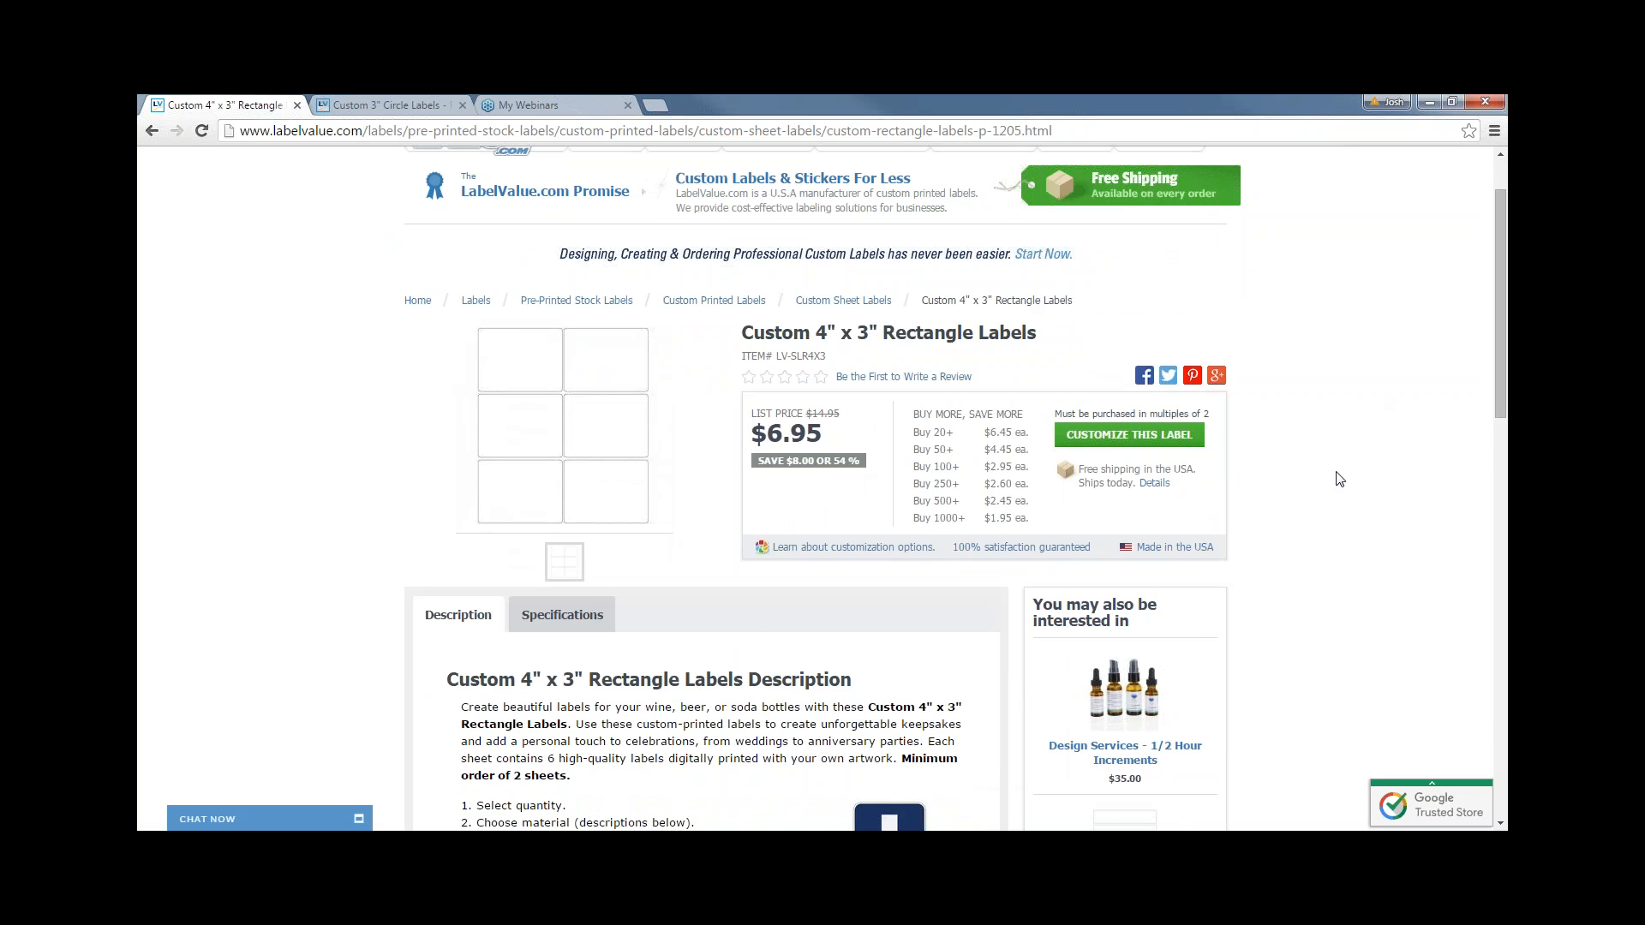
{"action": "scroll", "coordinate": [714, 609], "scroll_direction": "down", "scroll_amount": 1}
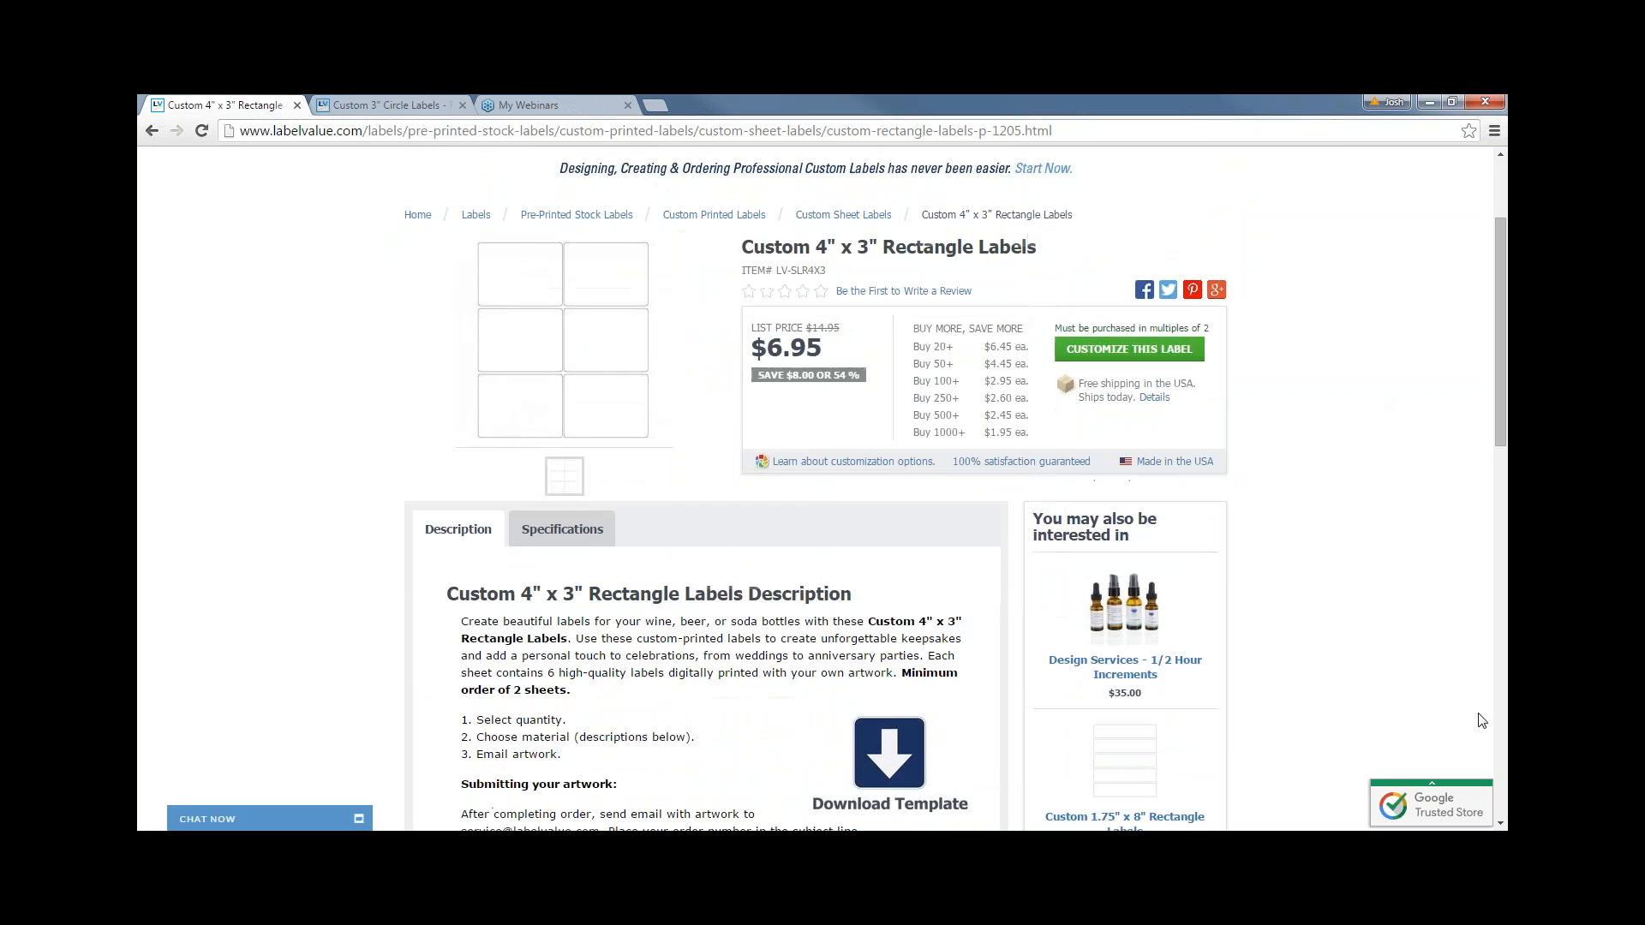
{"action": "scroll", "coordinate": [663, 588], "scroll_direction": "up", "scroll_amount": 2}
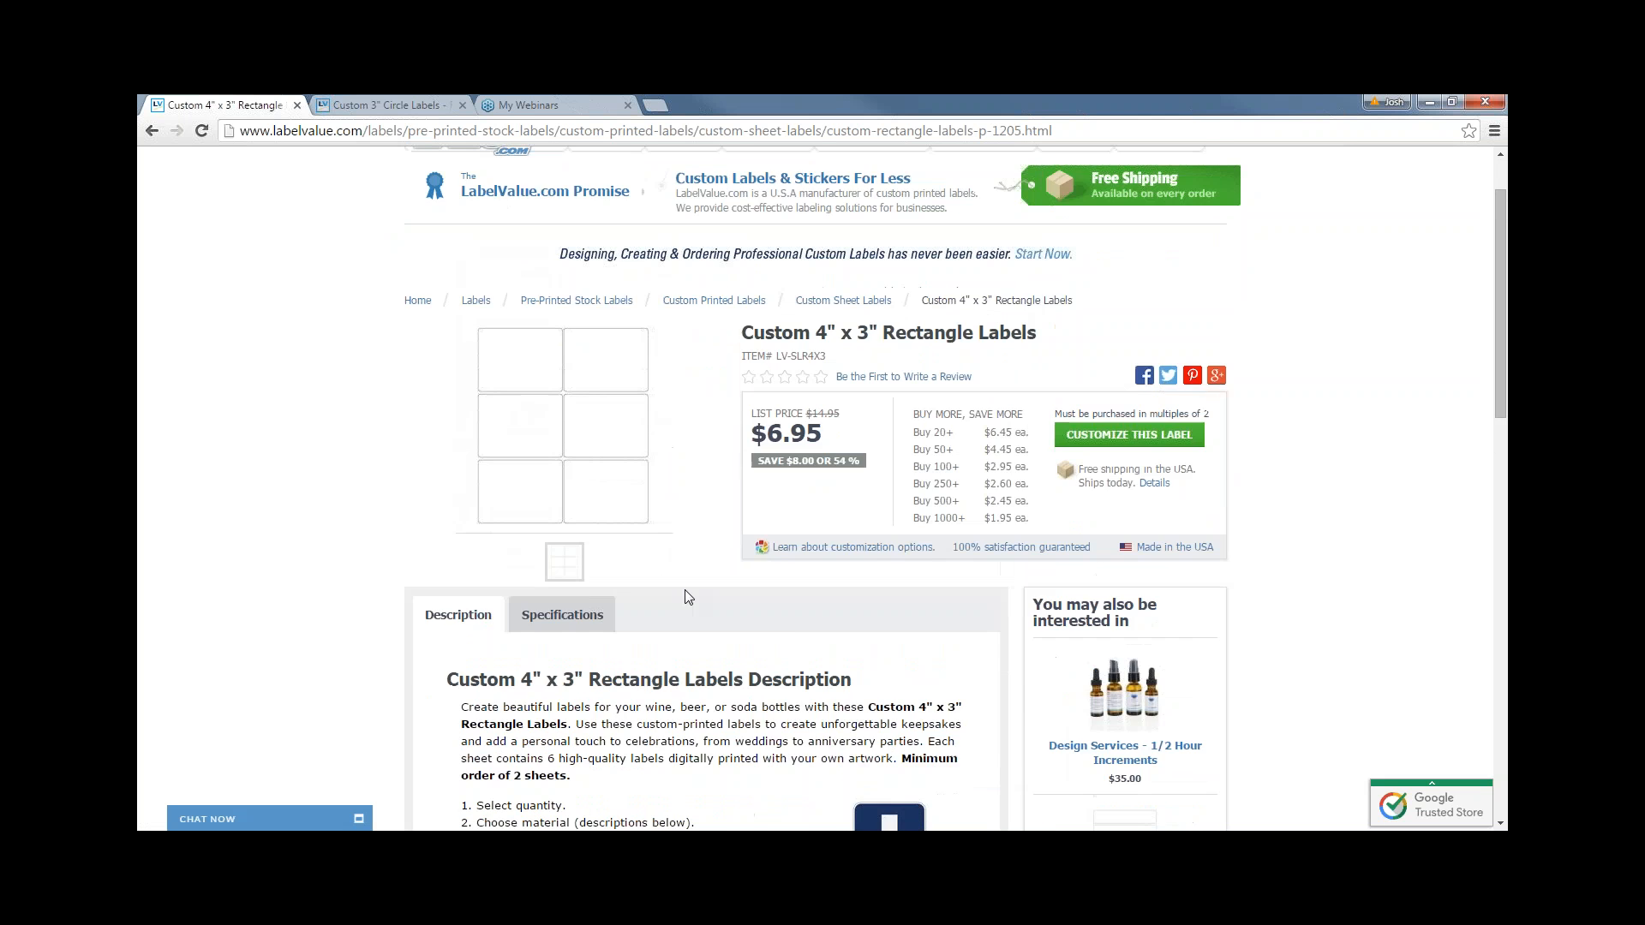